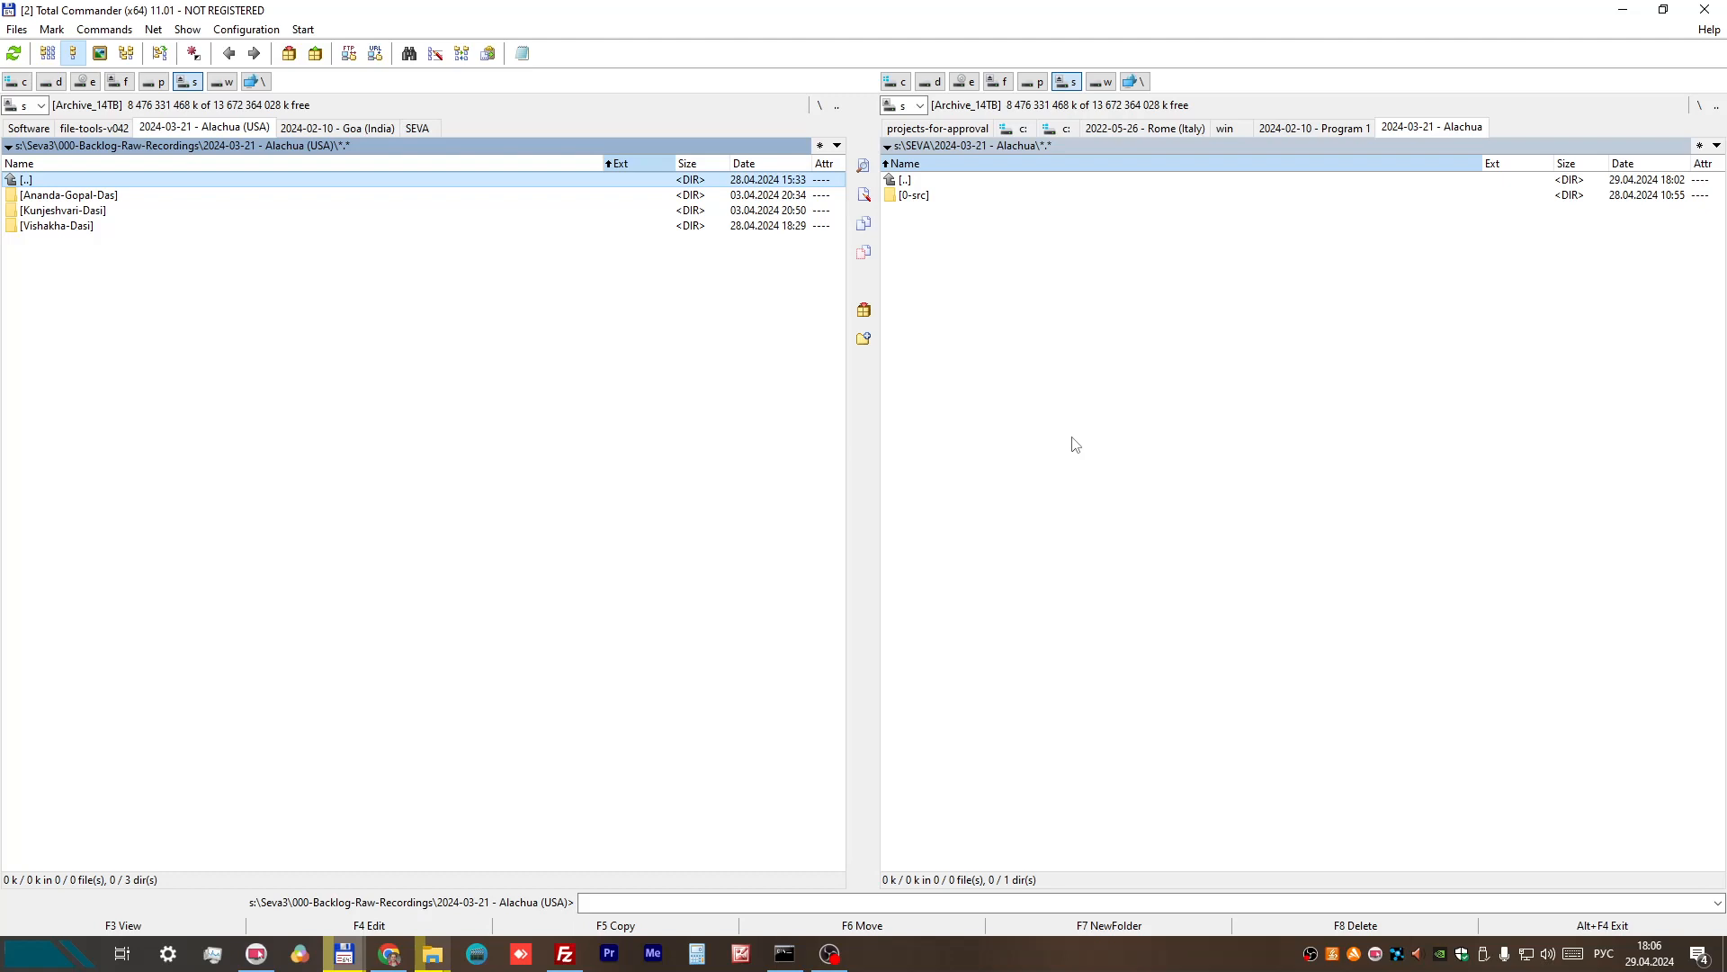
Step: Examine the 2024-03-21 - Alachua folder under SEVA and its 0-src subfolder, and return to the Alachua folder
click(916, 144)
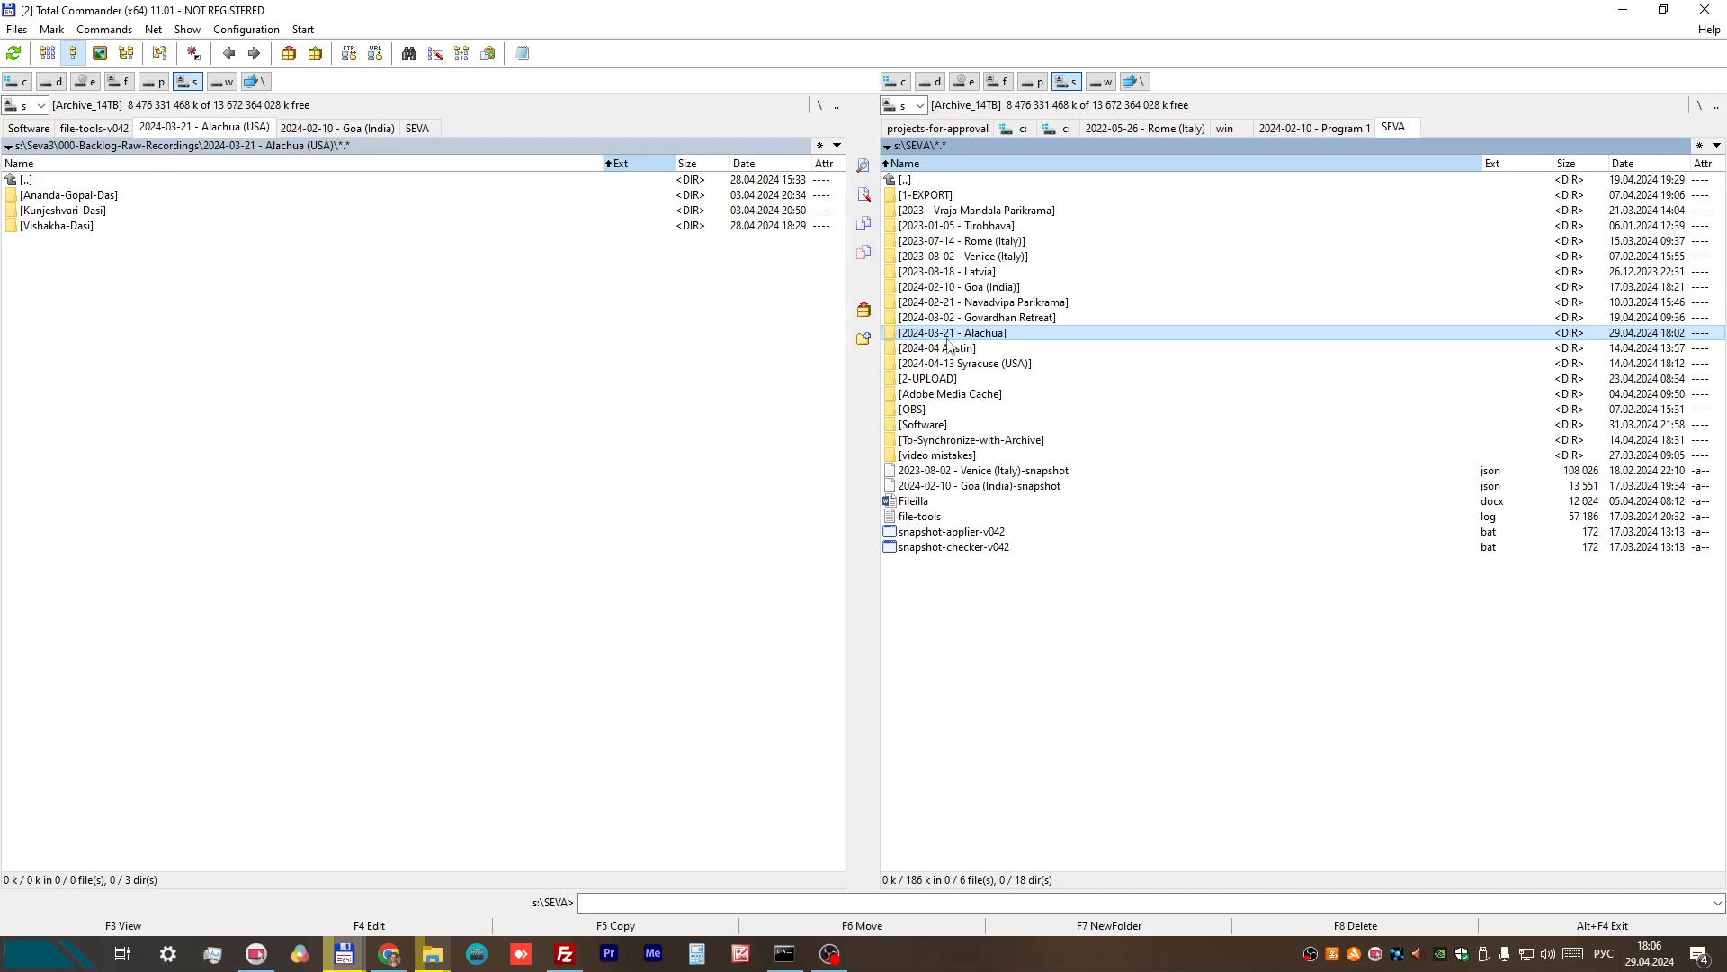
double_click(948, 337)
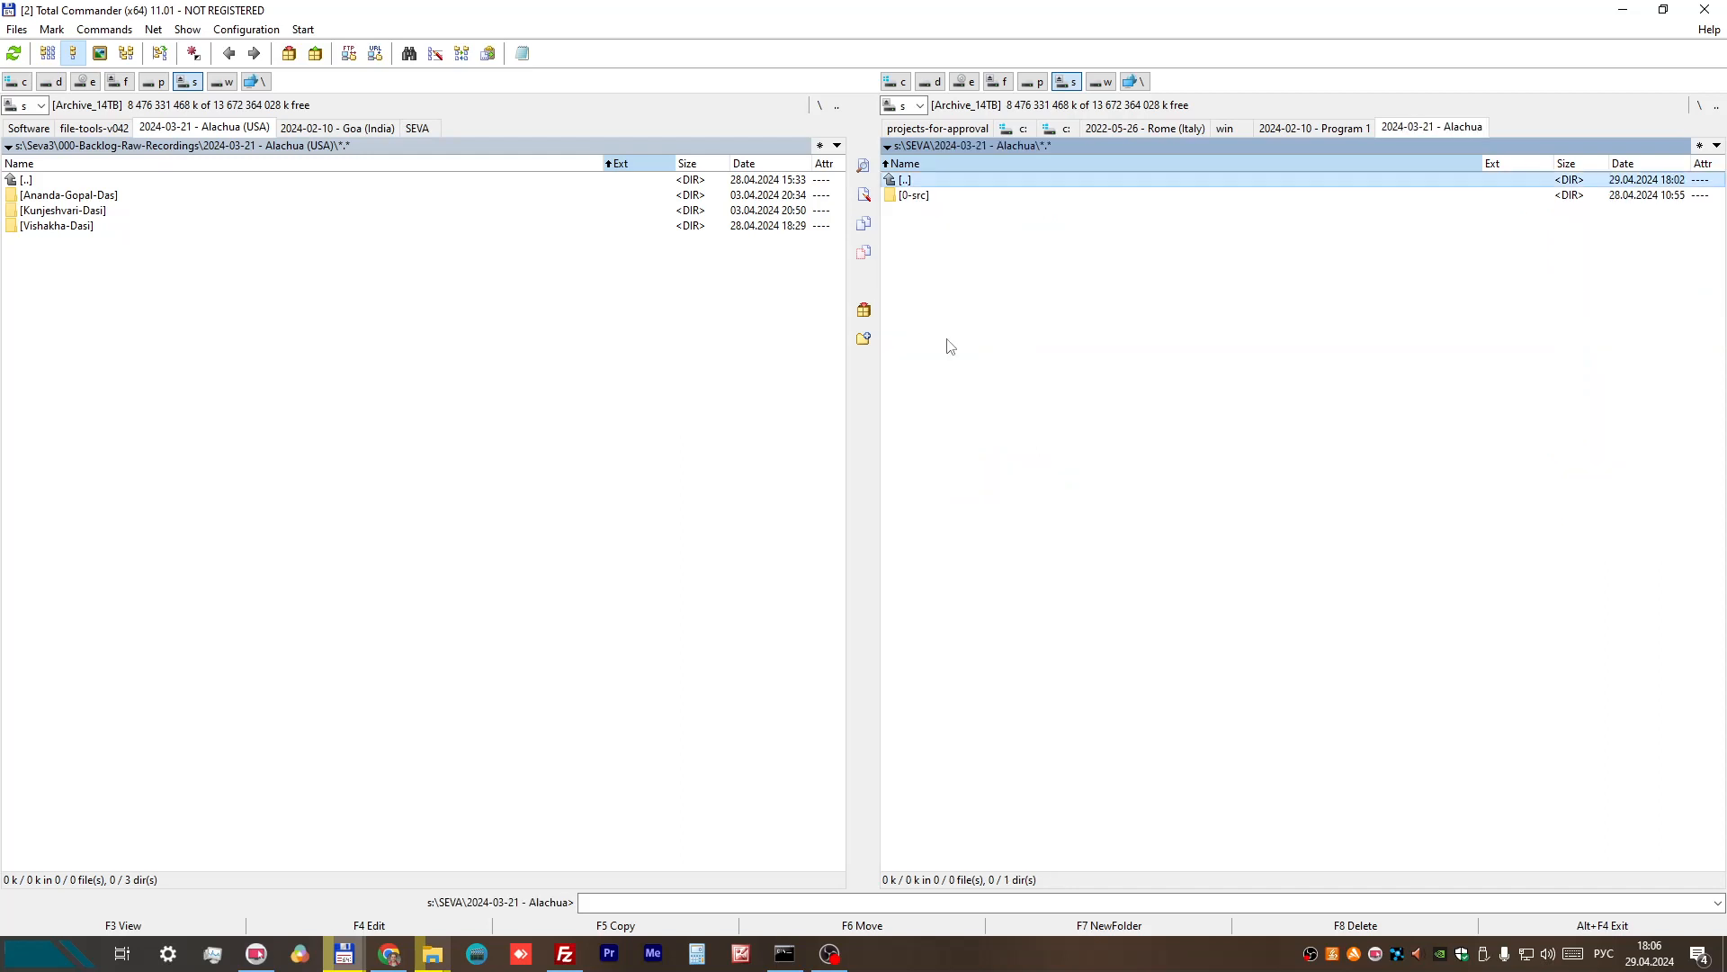
double_click(902, 196)
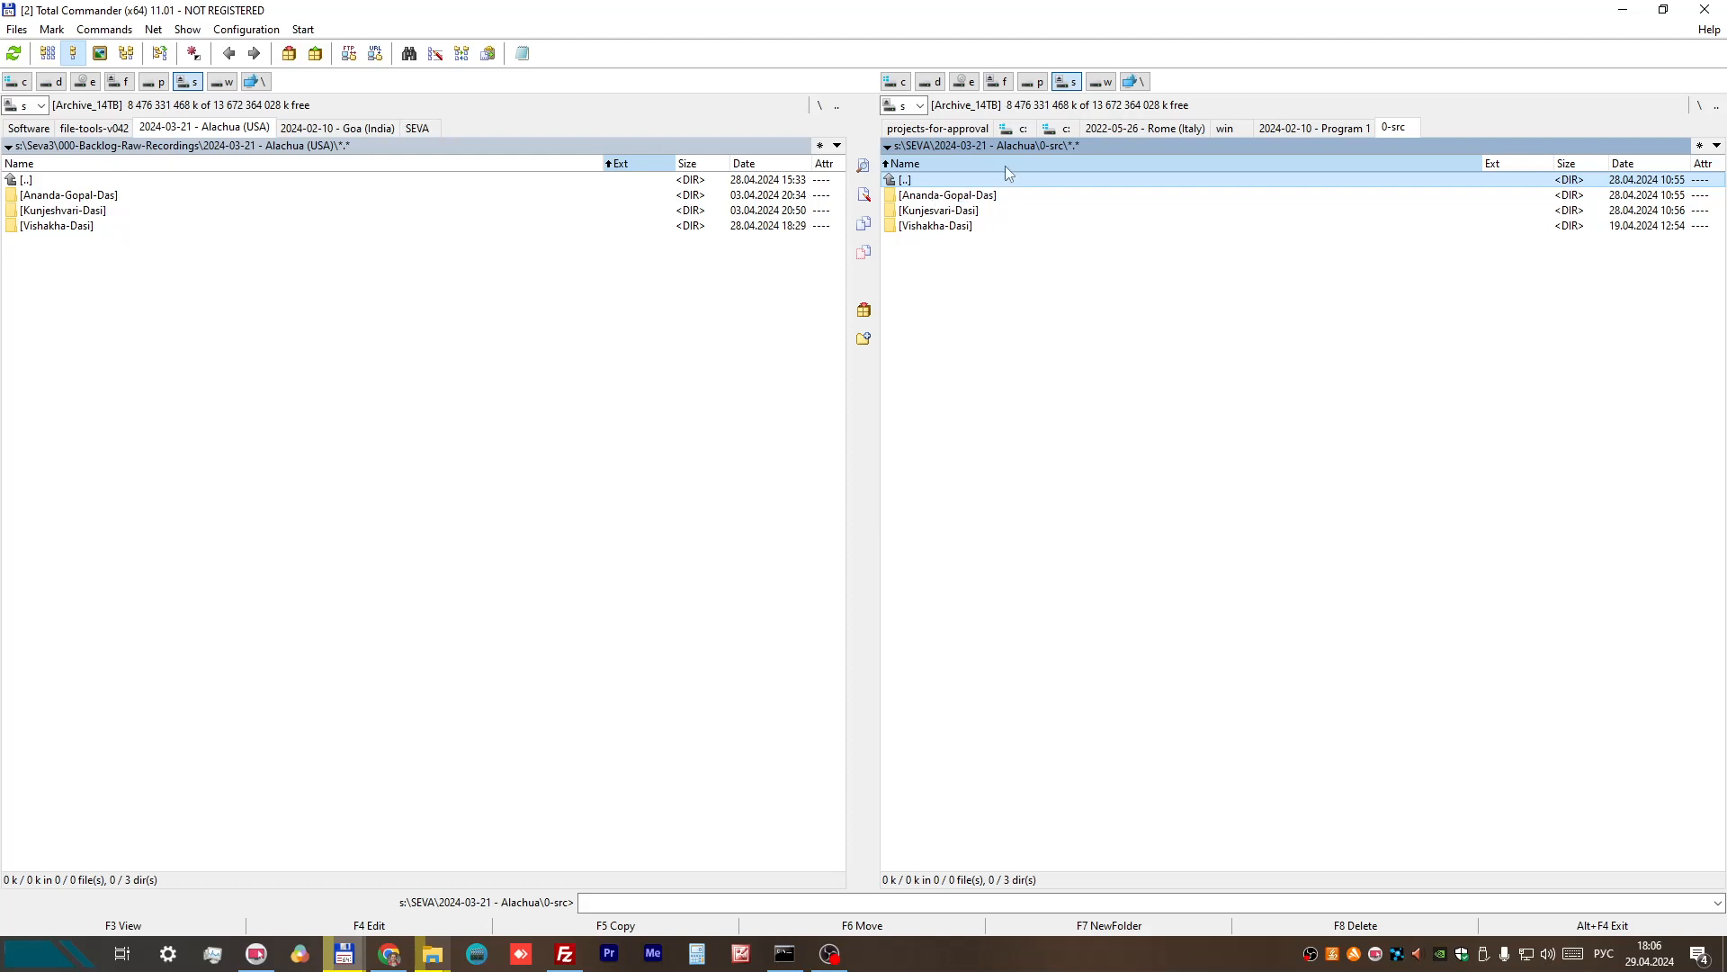
double_click(905, 179)
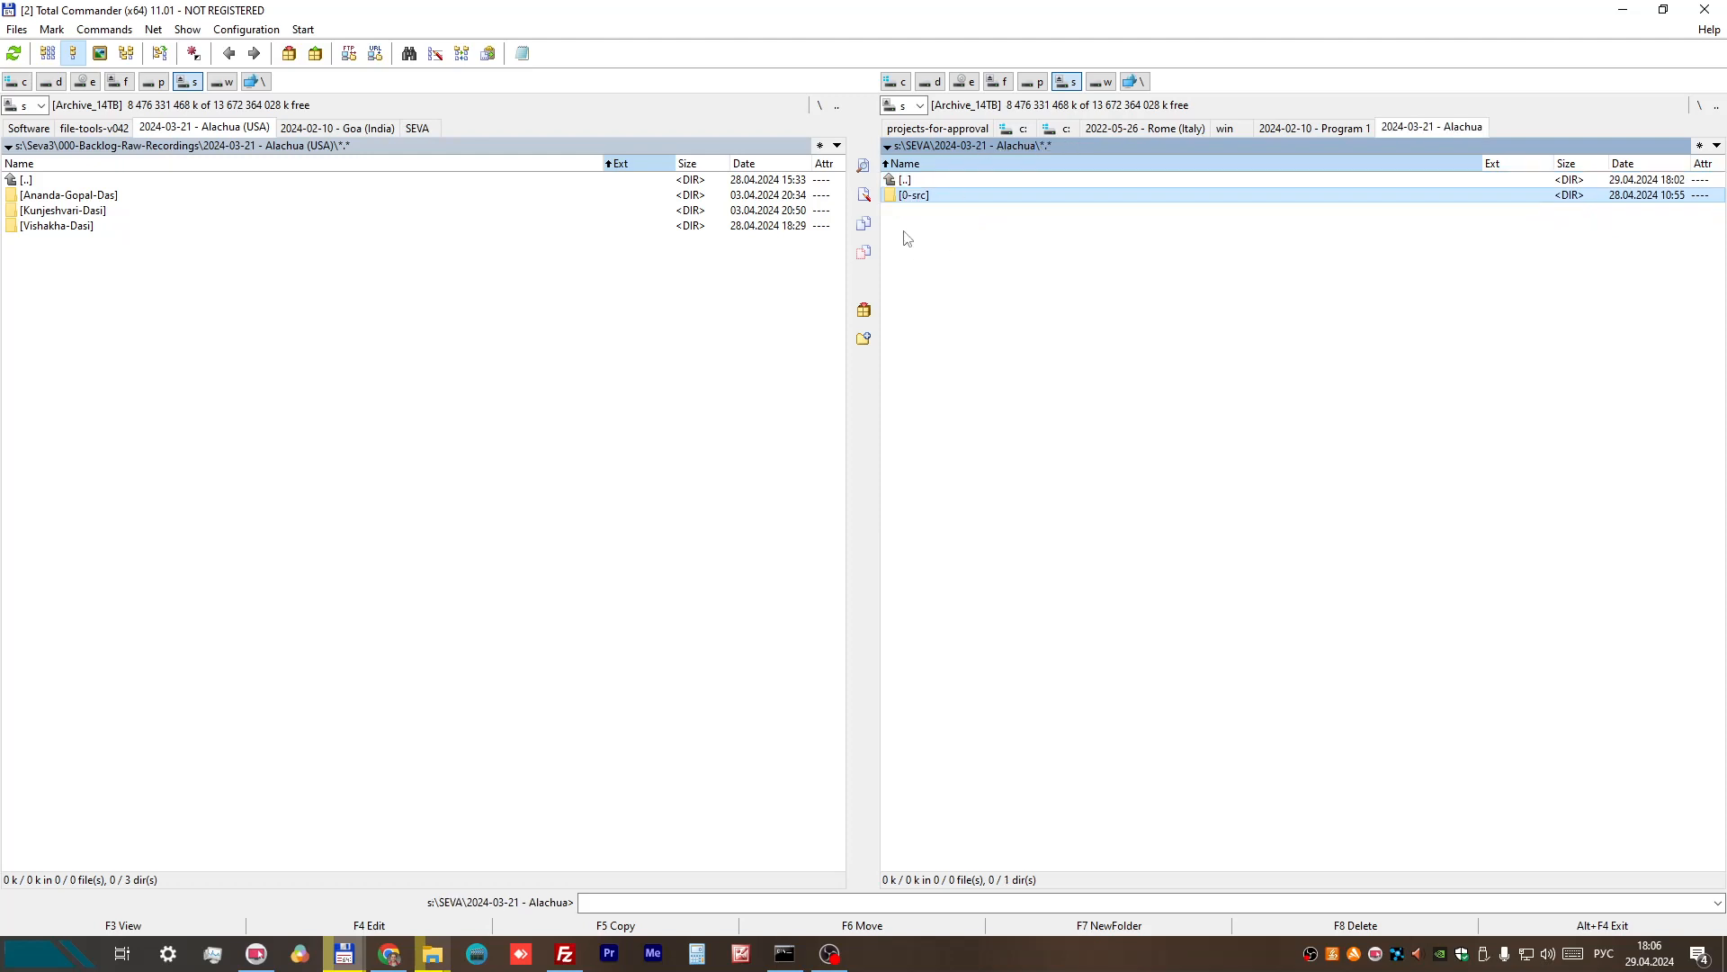
Step: Create a folder named "2024-03-21 - Program 1" inside SEVA's 2024-03-21 - Alachua folder
right_click(904, 232)
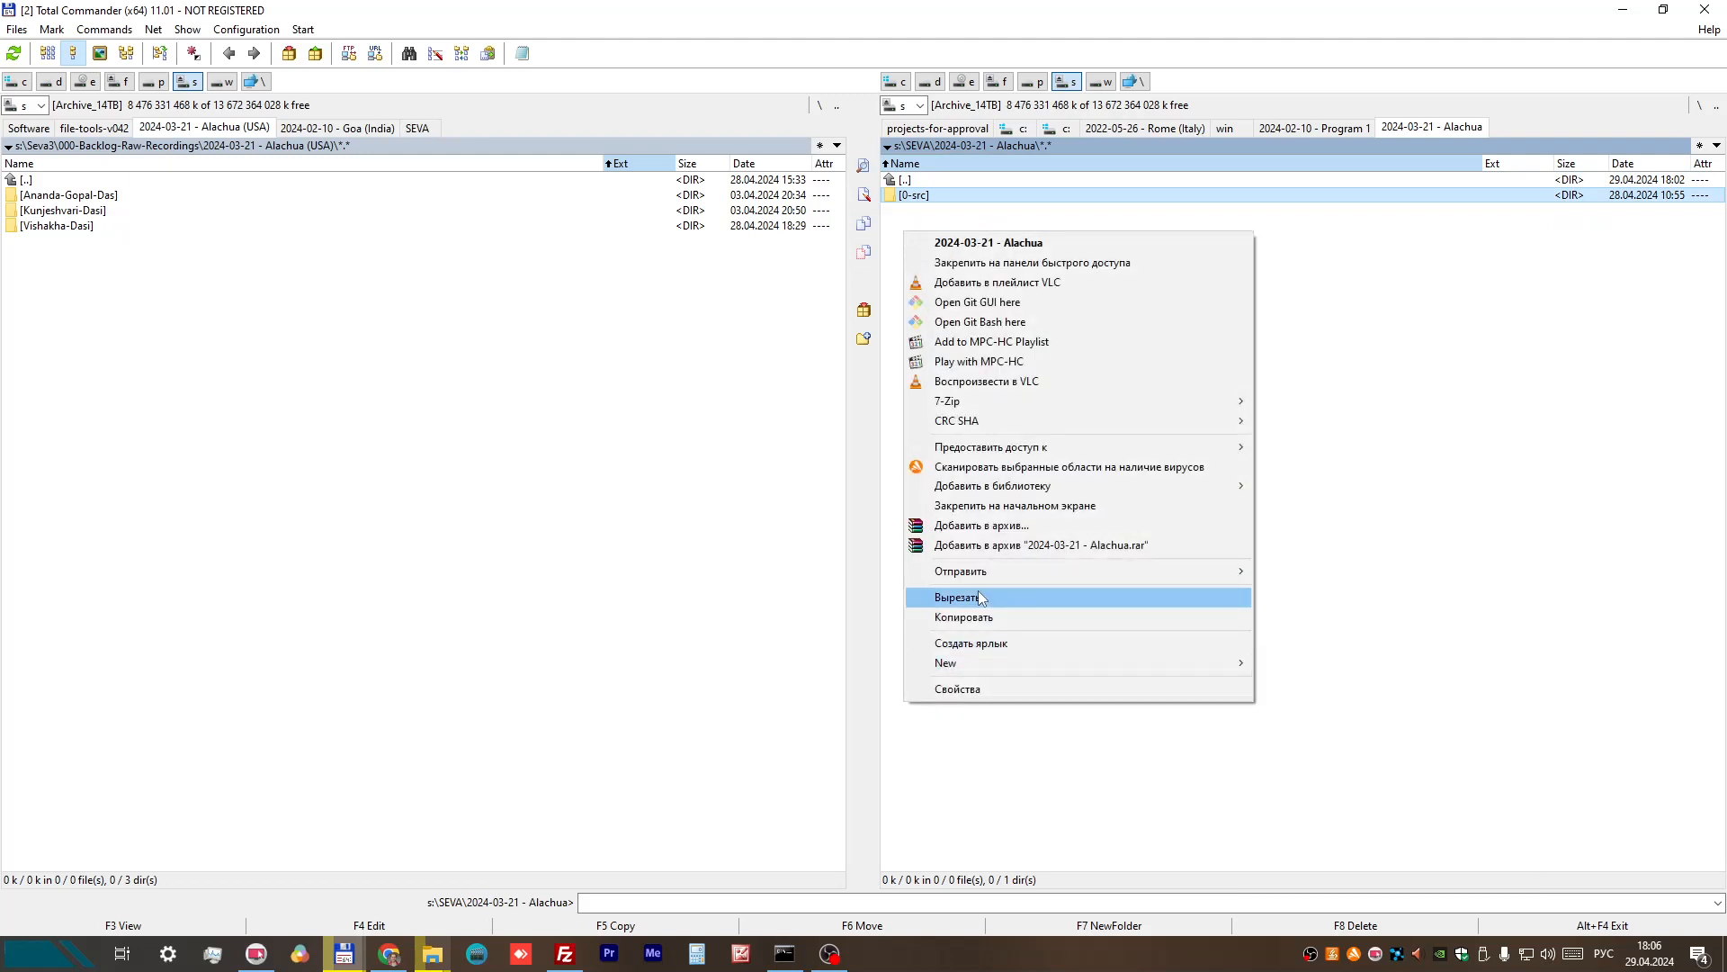
mouse_move(971, 663)
click(1291, 664)
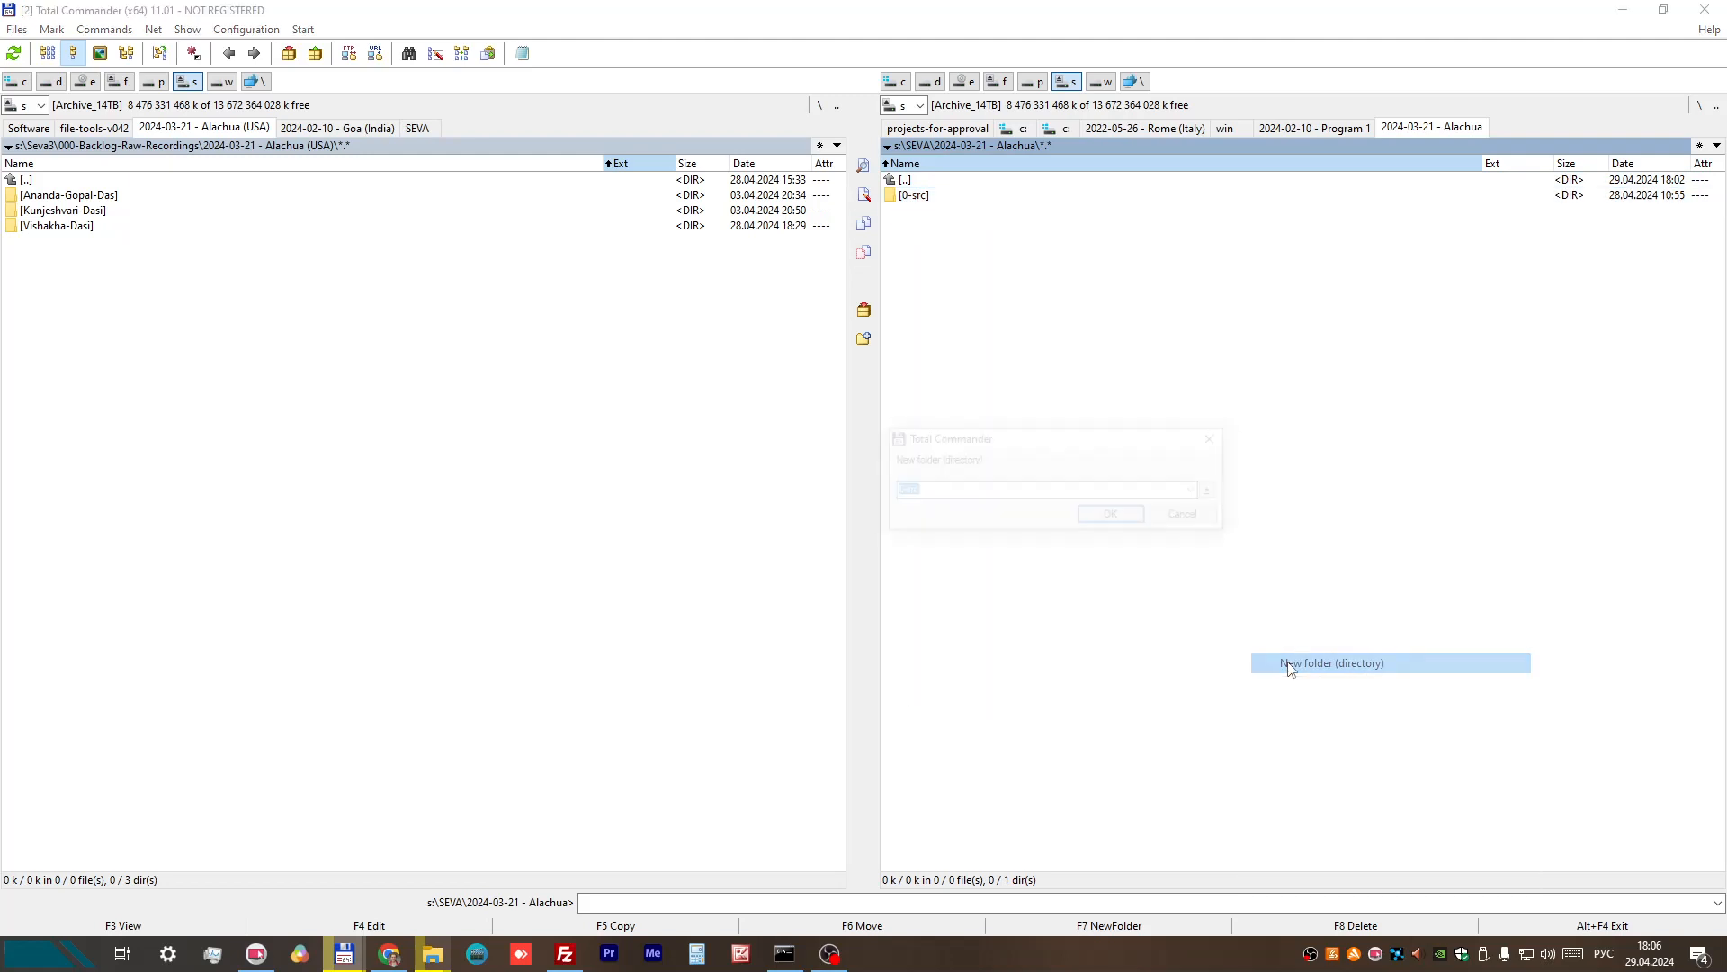
text(3кш)
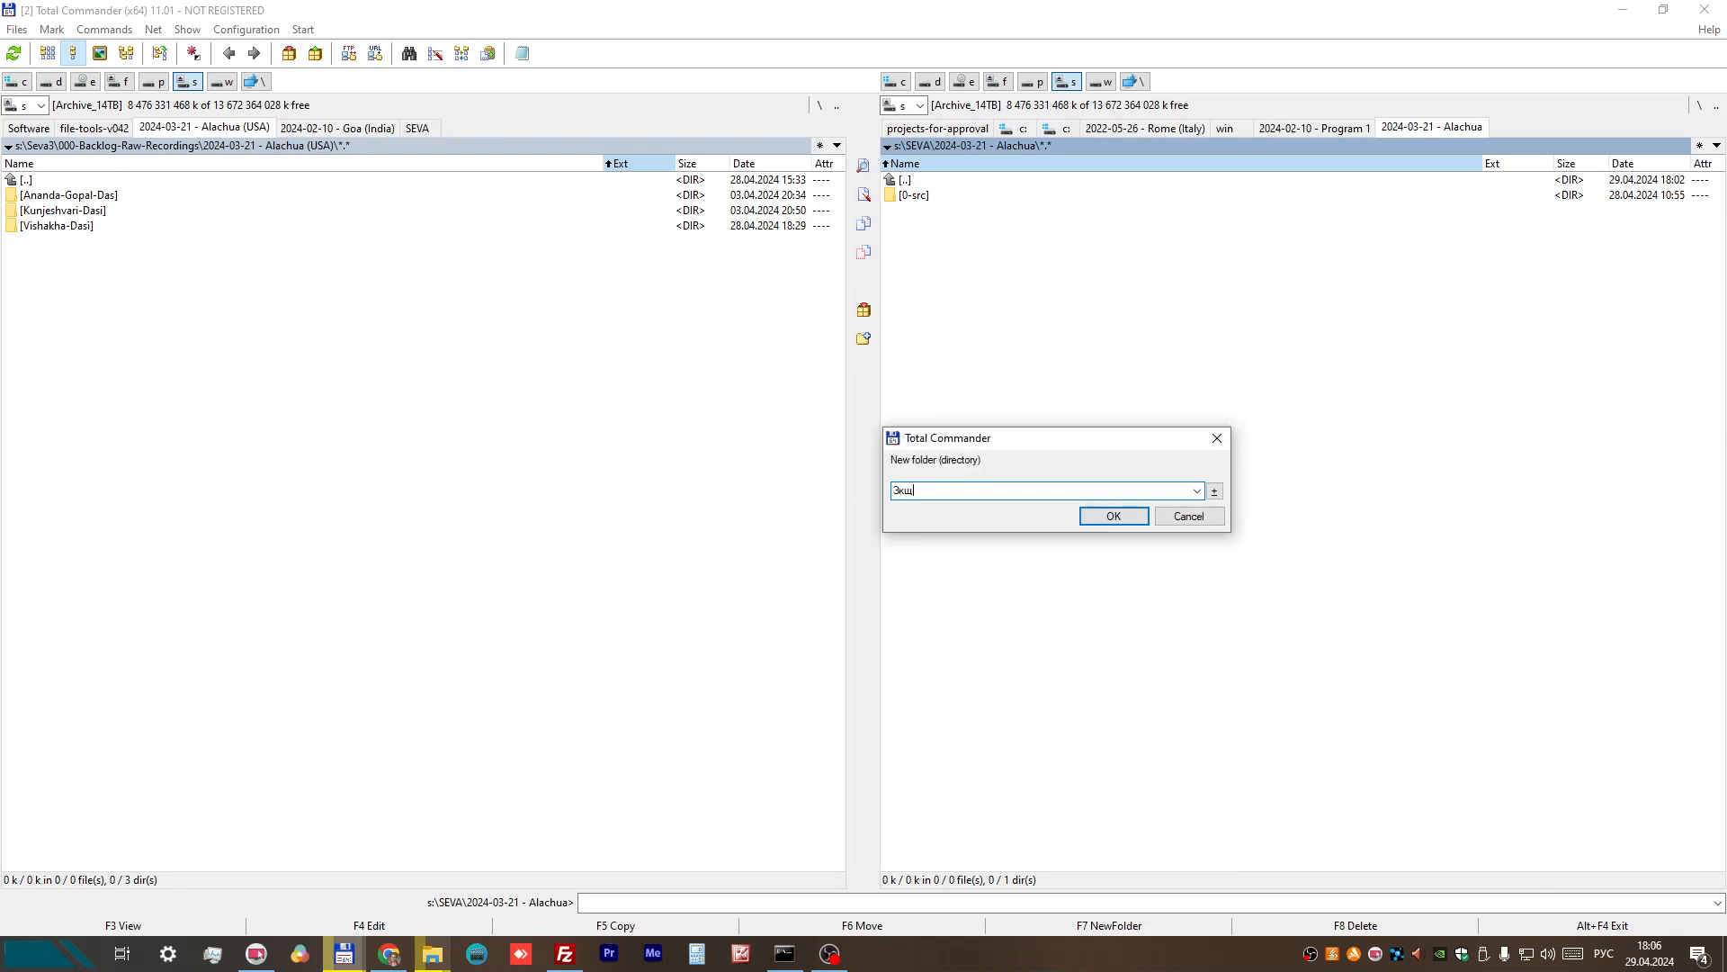
text(к)
key(BackSpace)
key(BackSpace)
key(alt+shift)
text(2024-03)
key(Return)
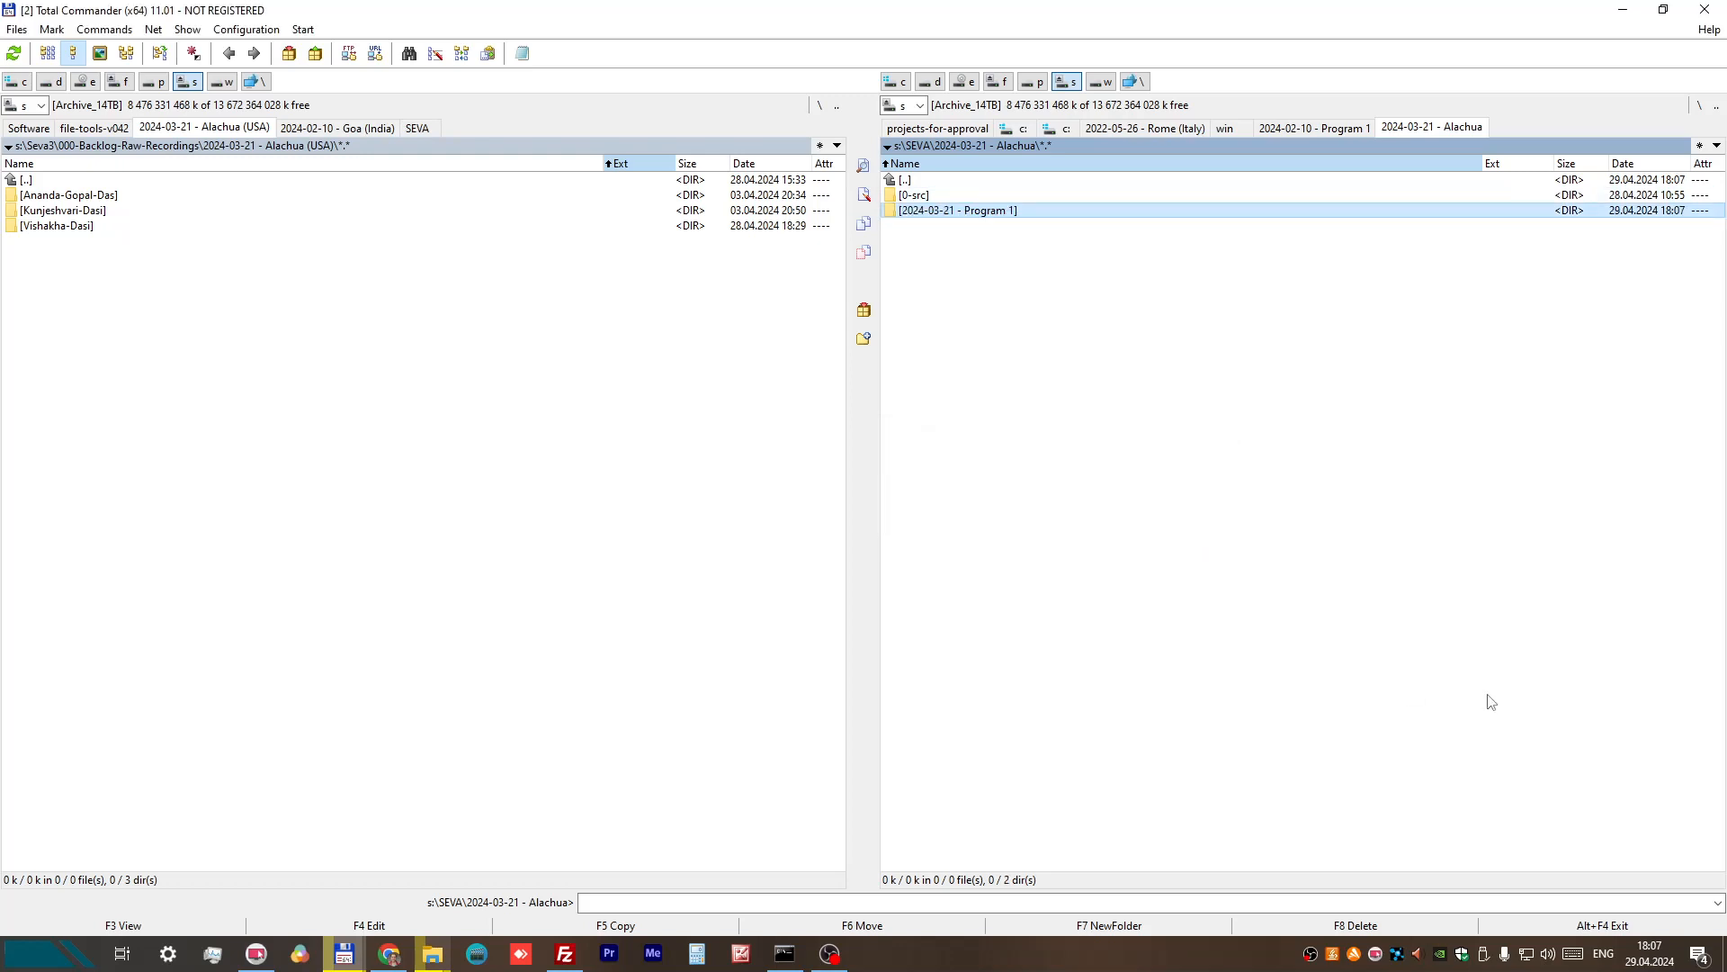
Step: Move IMG_0606.MOV from the first recorder's 21 March Evening backlog folder into the 2024-03-21 - Program 1 folder
double_click(975, 212)
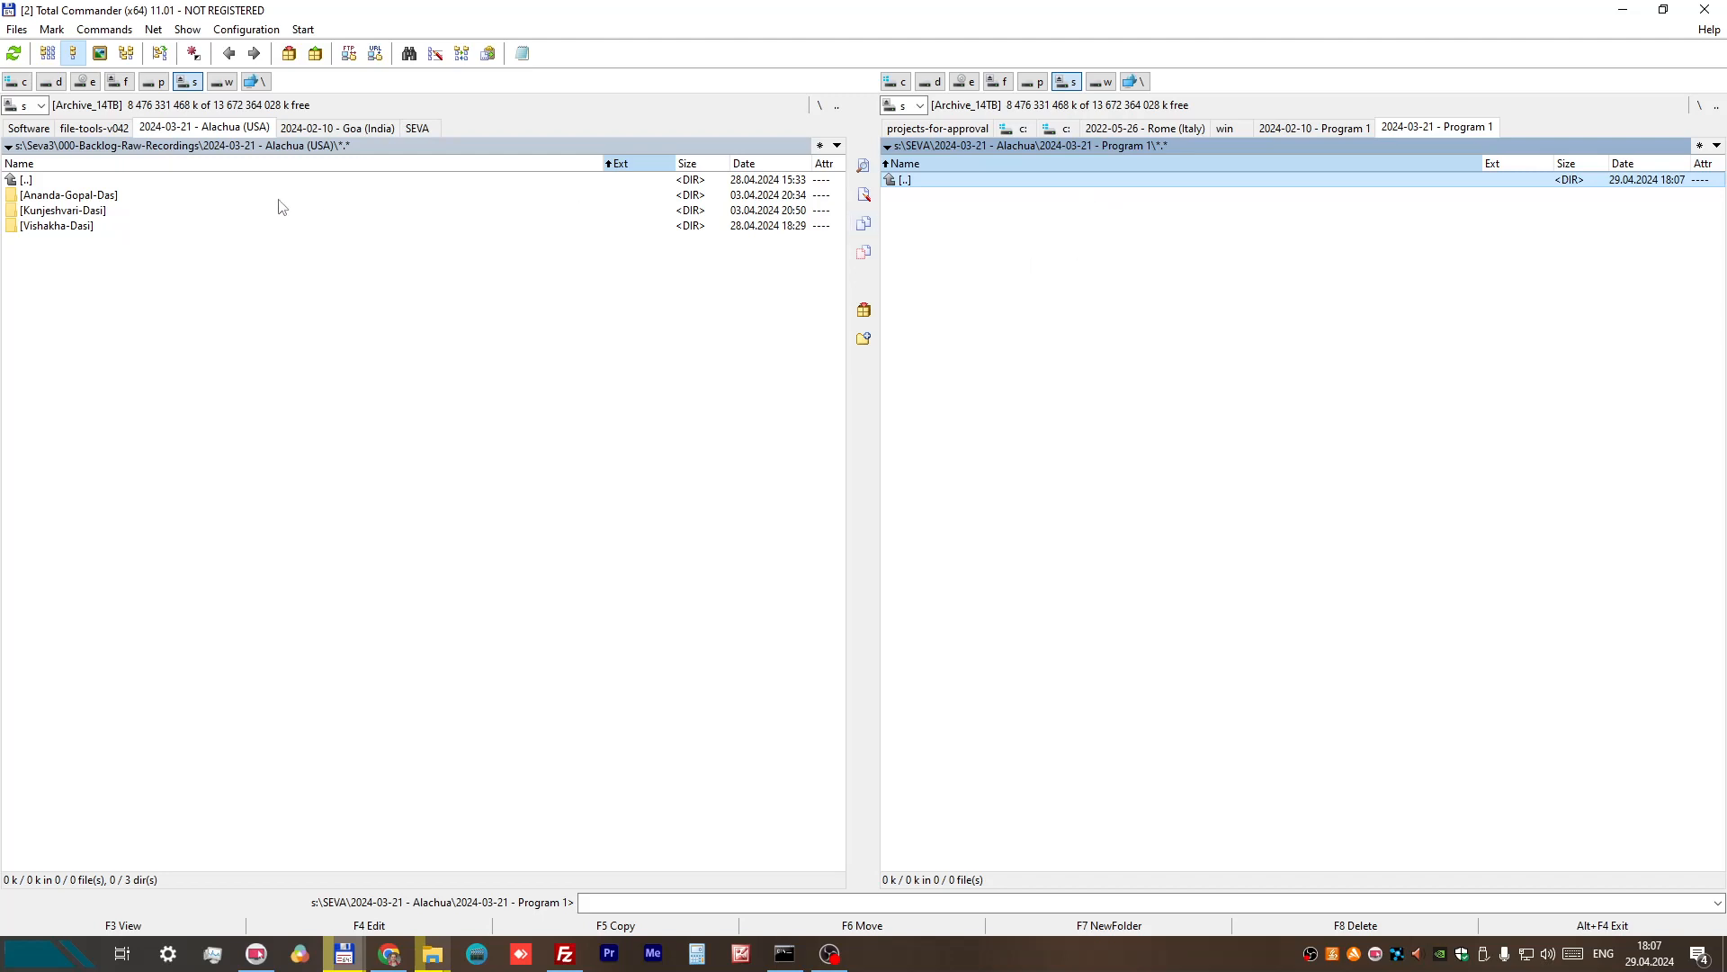
click(68, 200)
double_click(68, 200)
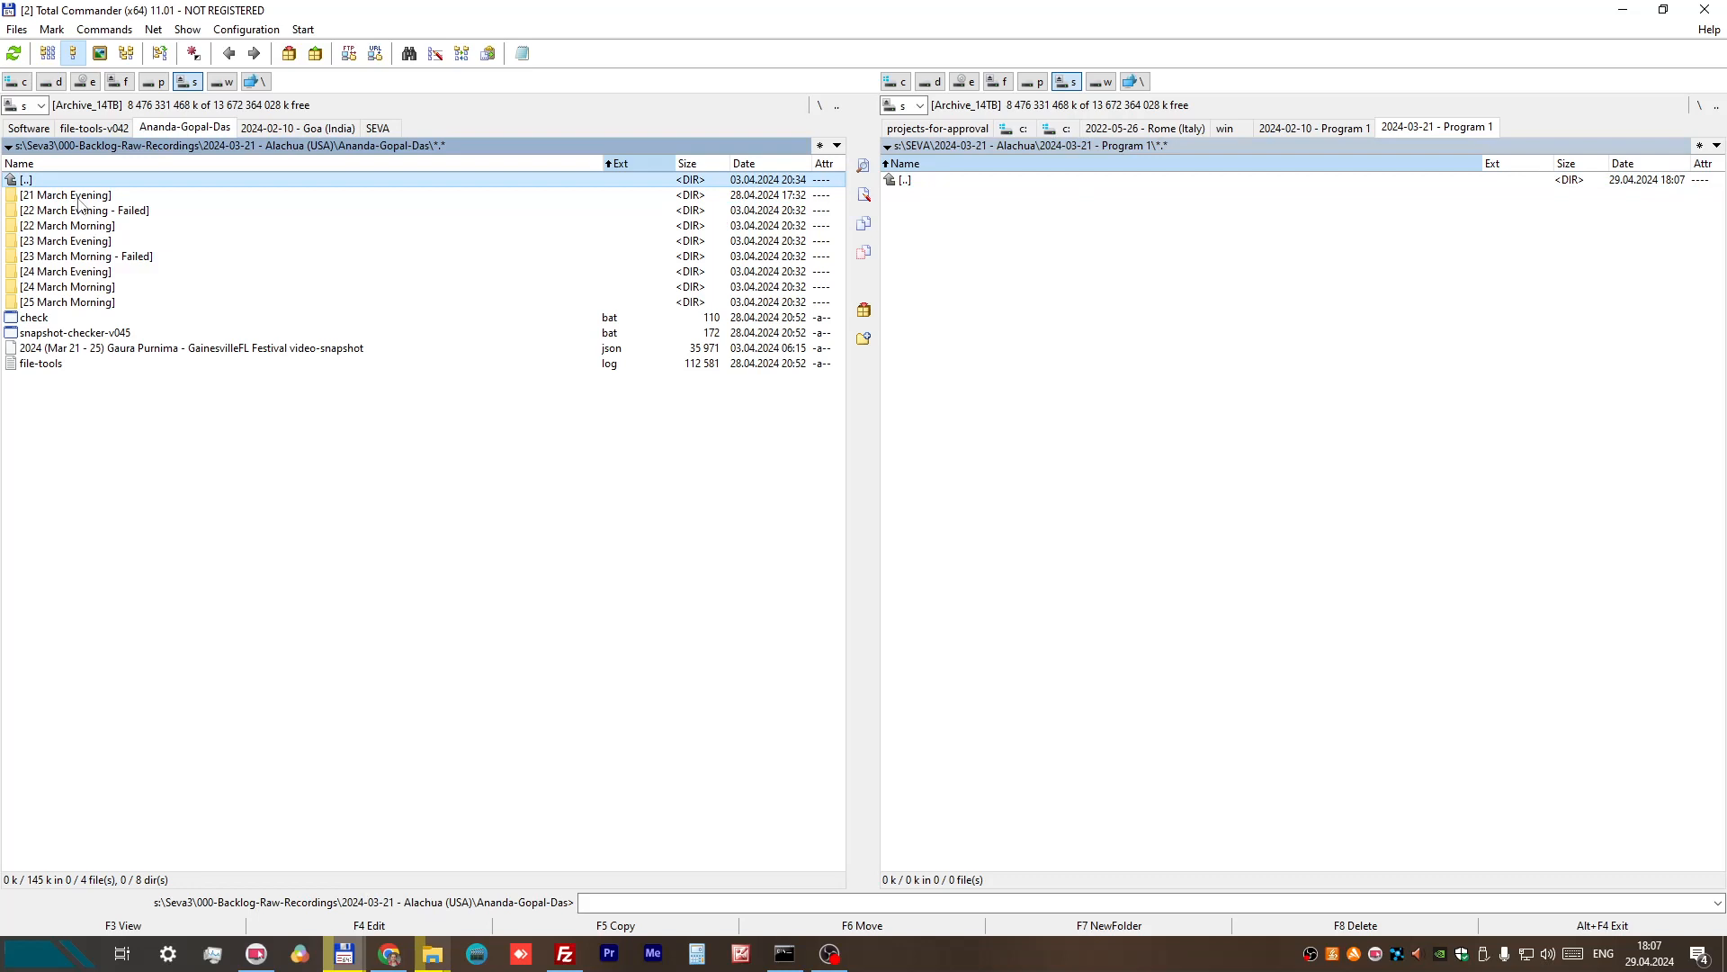
double_click(78, 198)
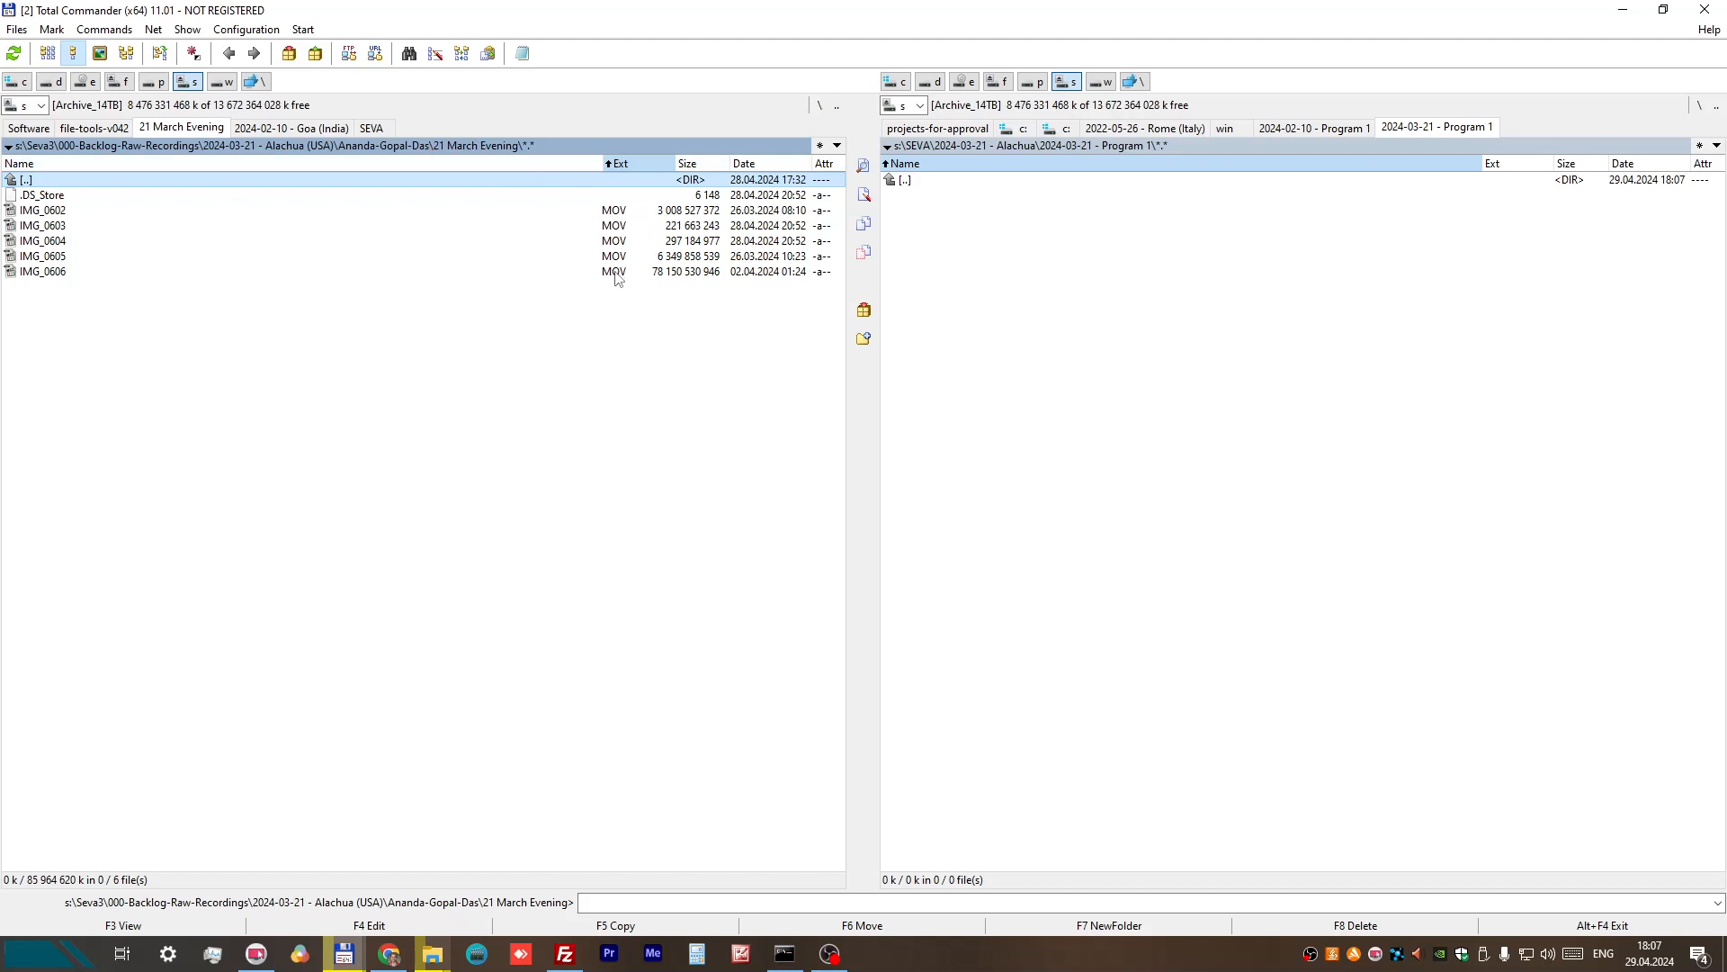
click(586, 273)
right_click(349, 273)
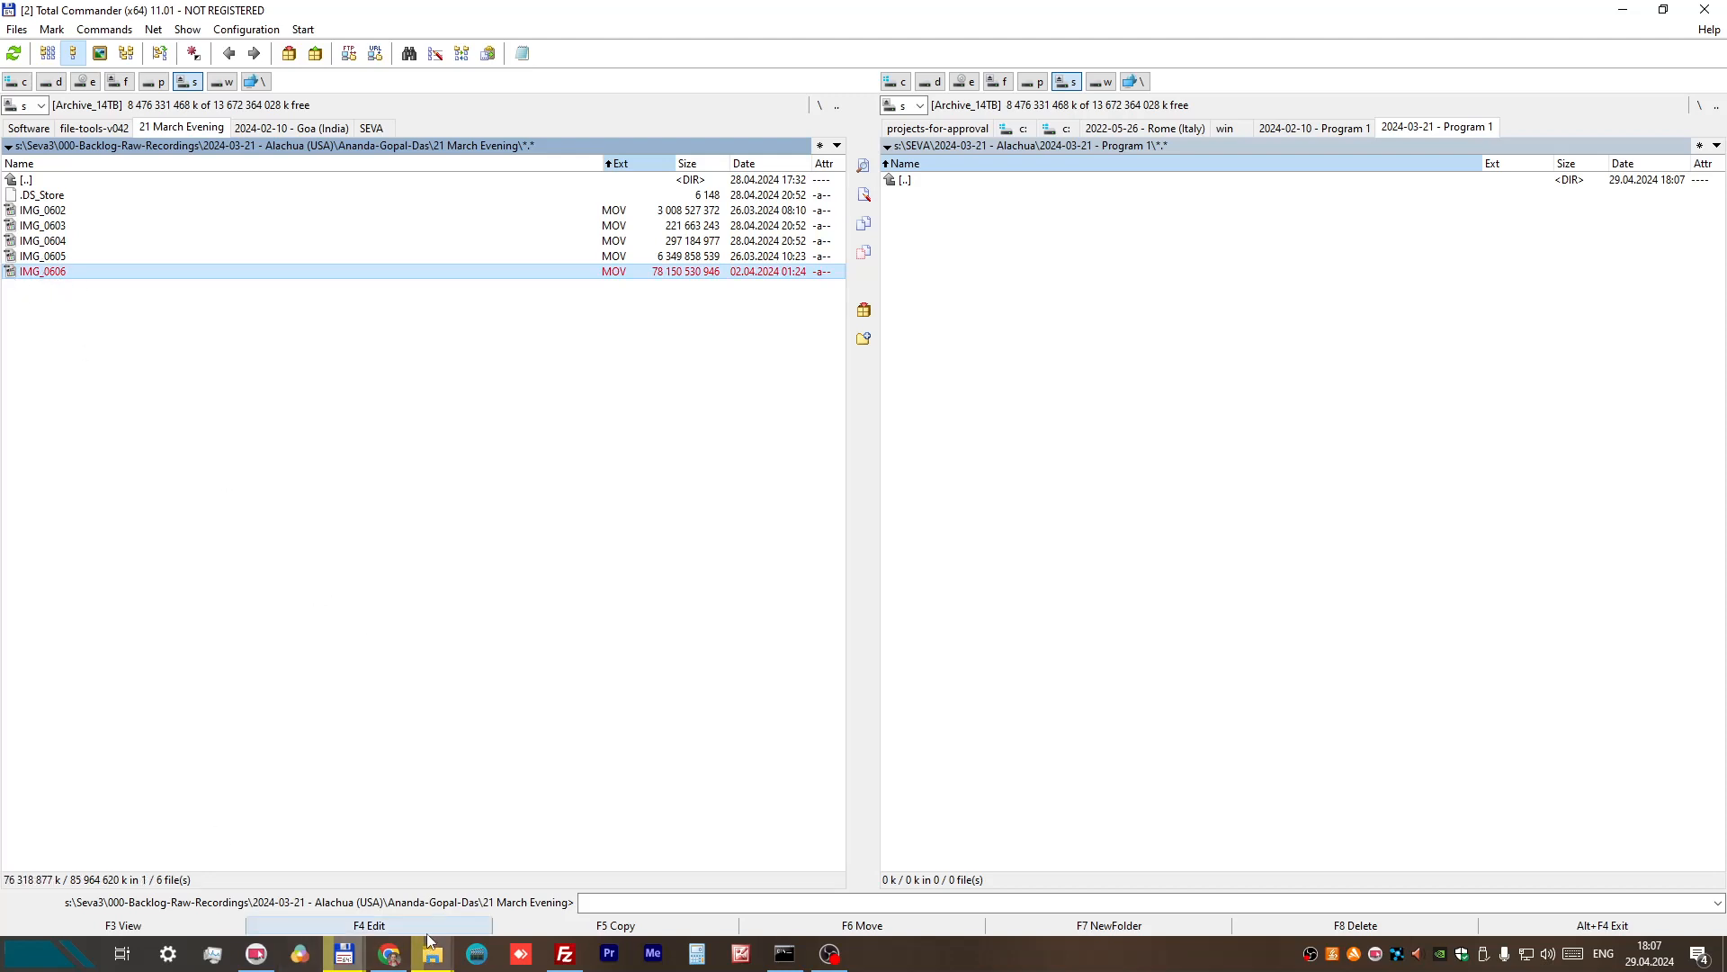
click(855, 932)
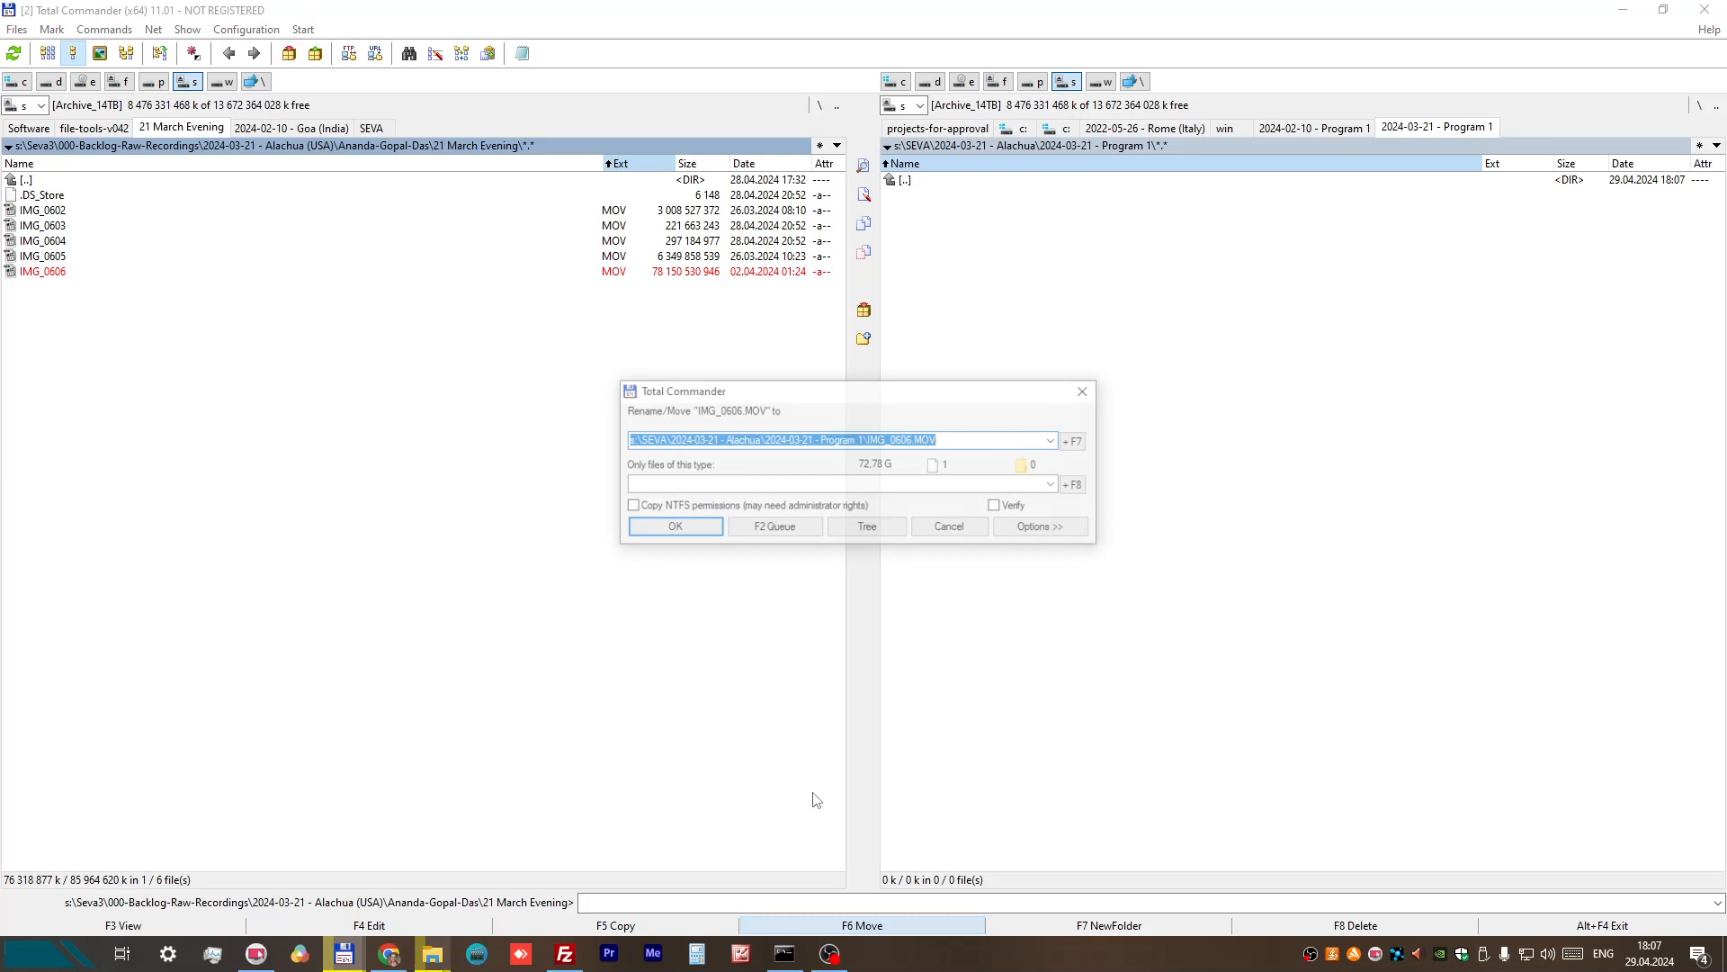
click(685, 528)
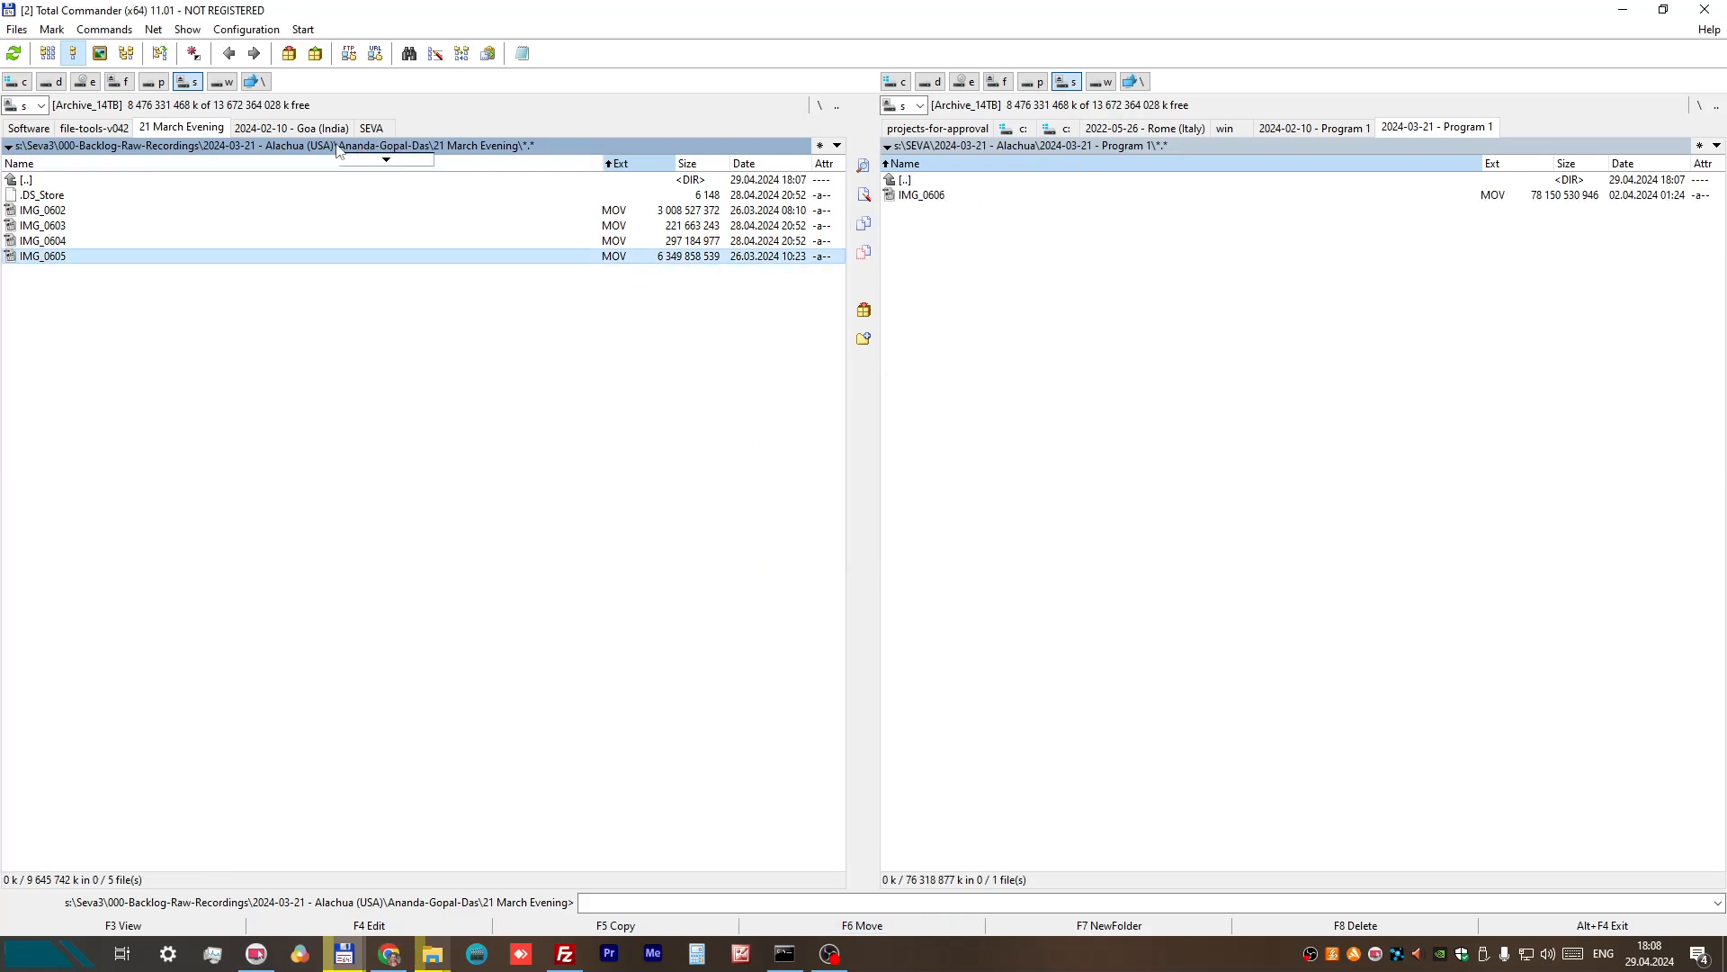
Step: Move 20240321_183859.mp4 from the second recorder's backlog folder into the 2024-03-21 - Program 1 folder
click(299, 140)
double_click(48, 210)
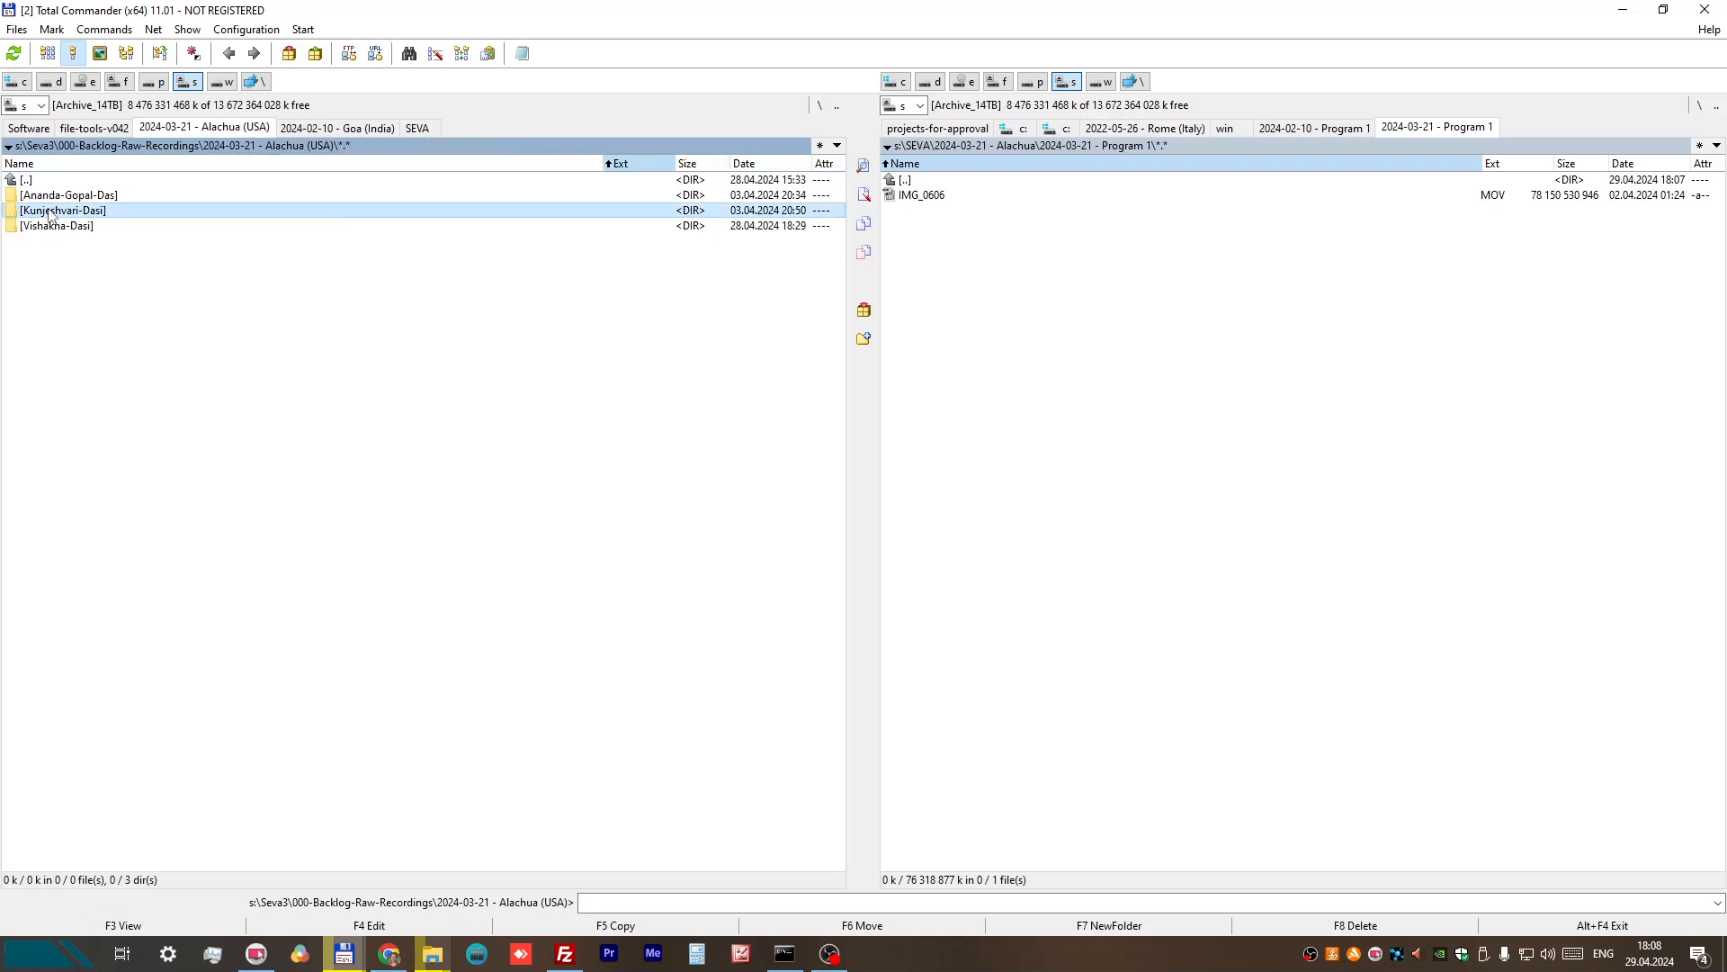
click(87, 258)
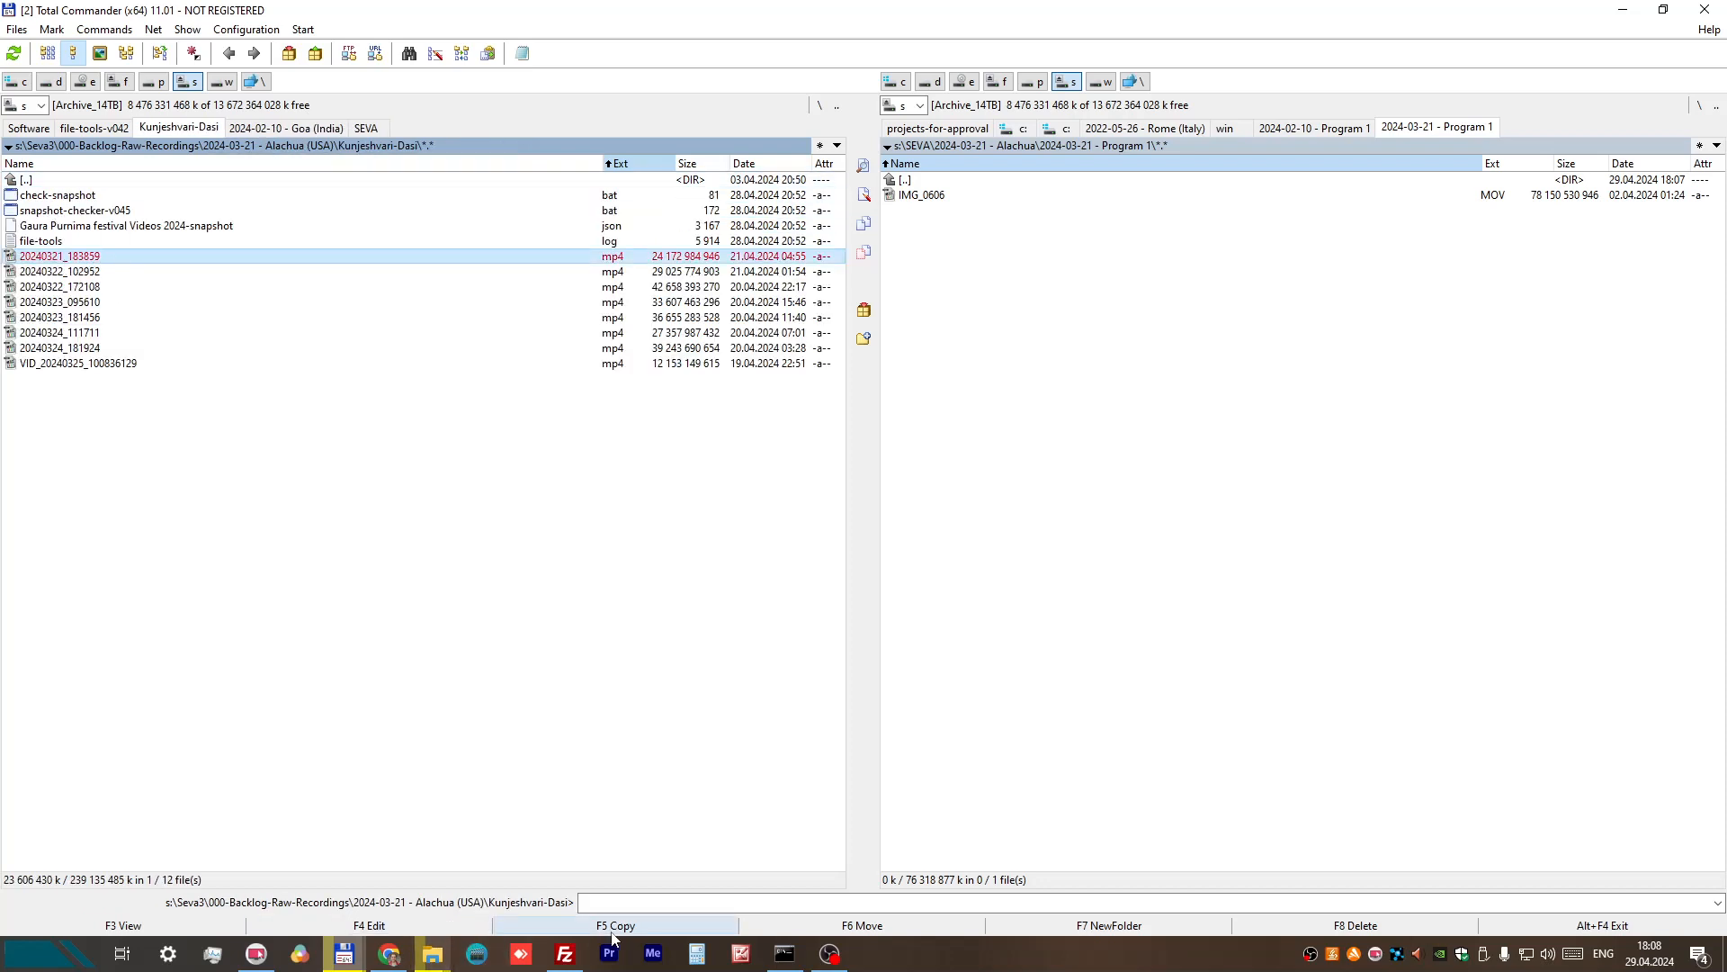
click(862, 924)
click(665, 533)
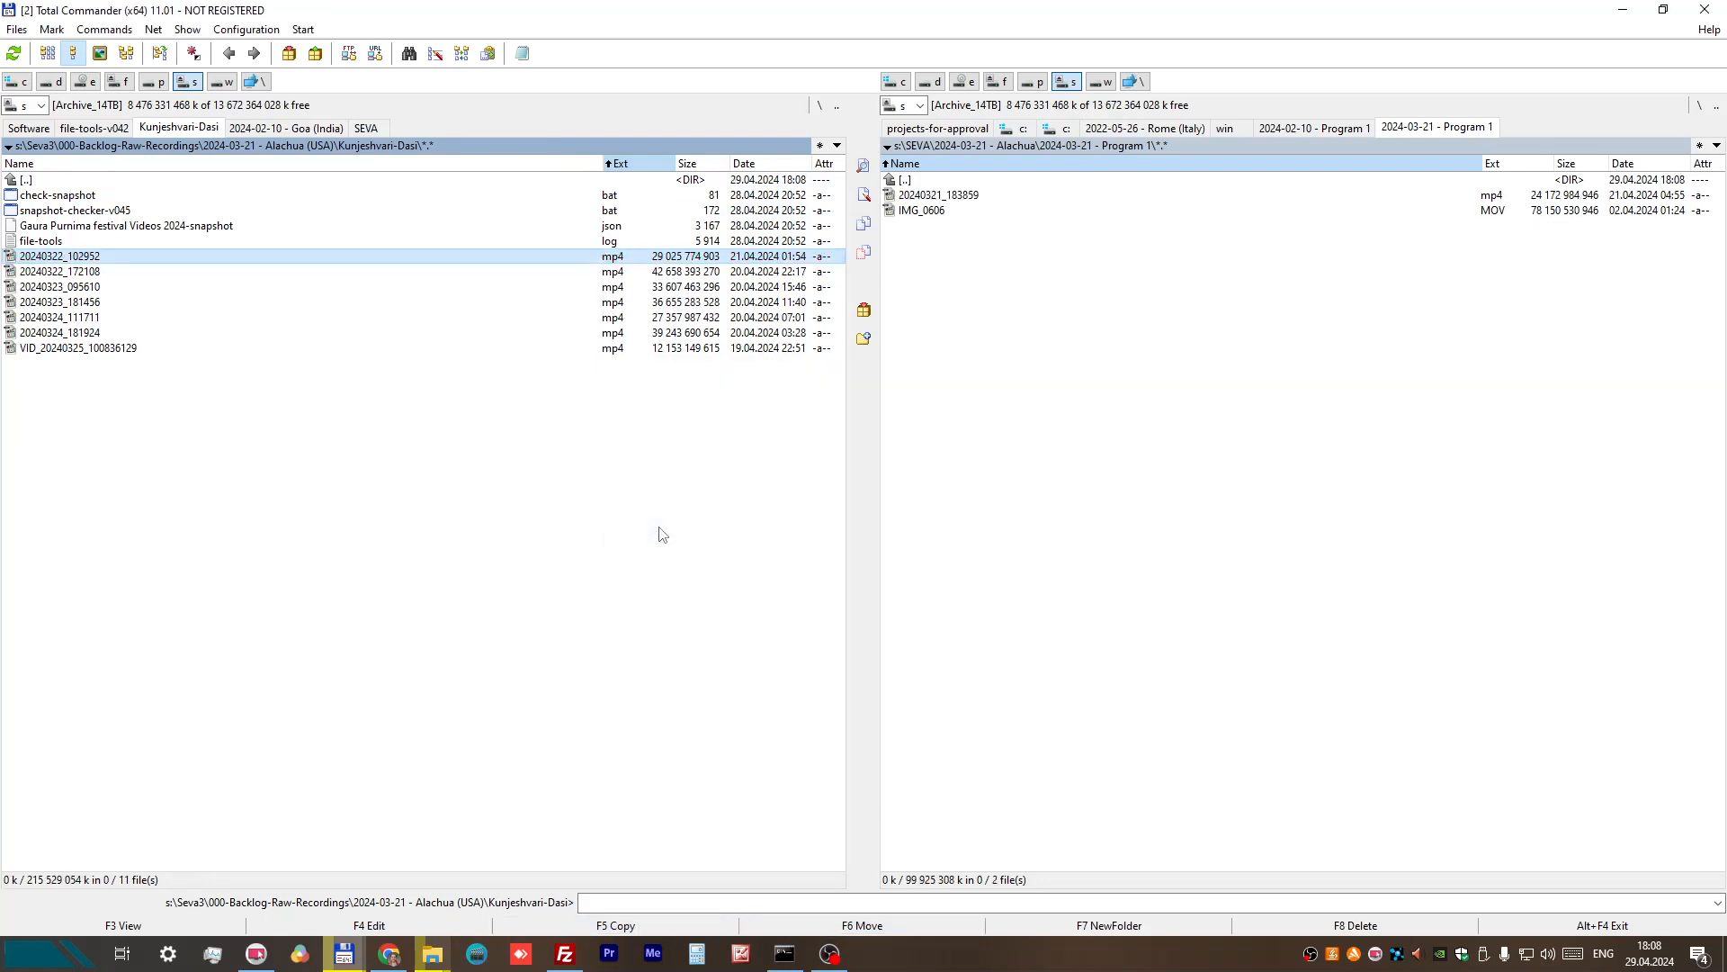
click(957, 196)
right_click(952, 189)
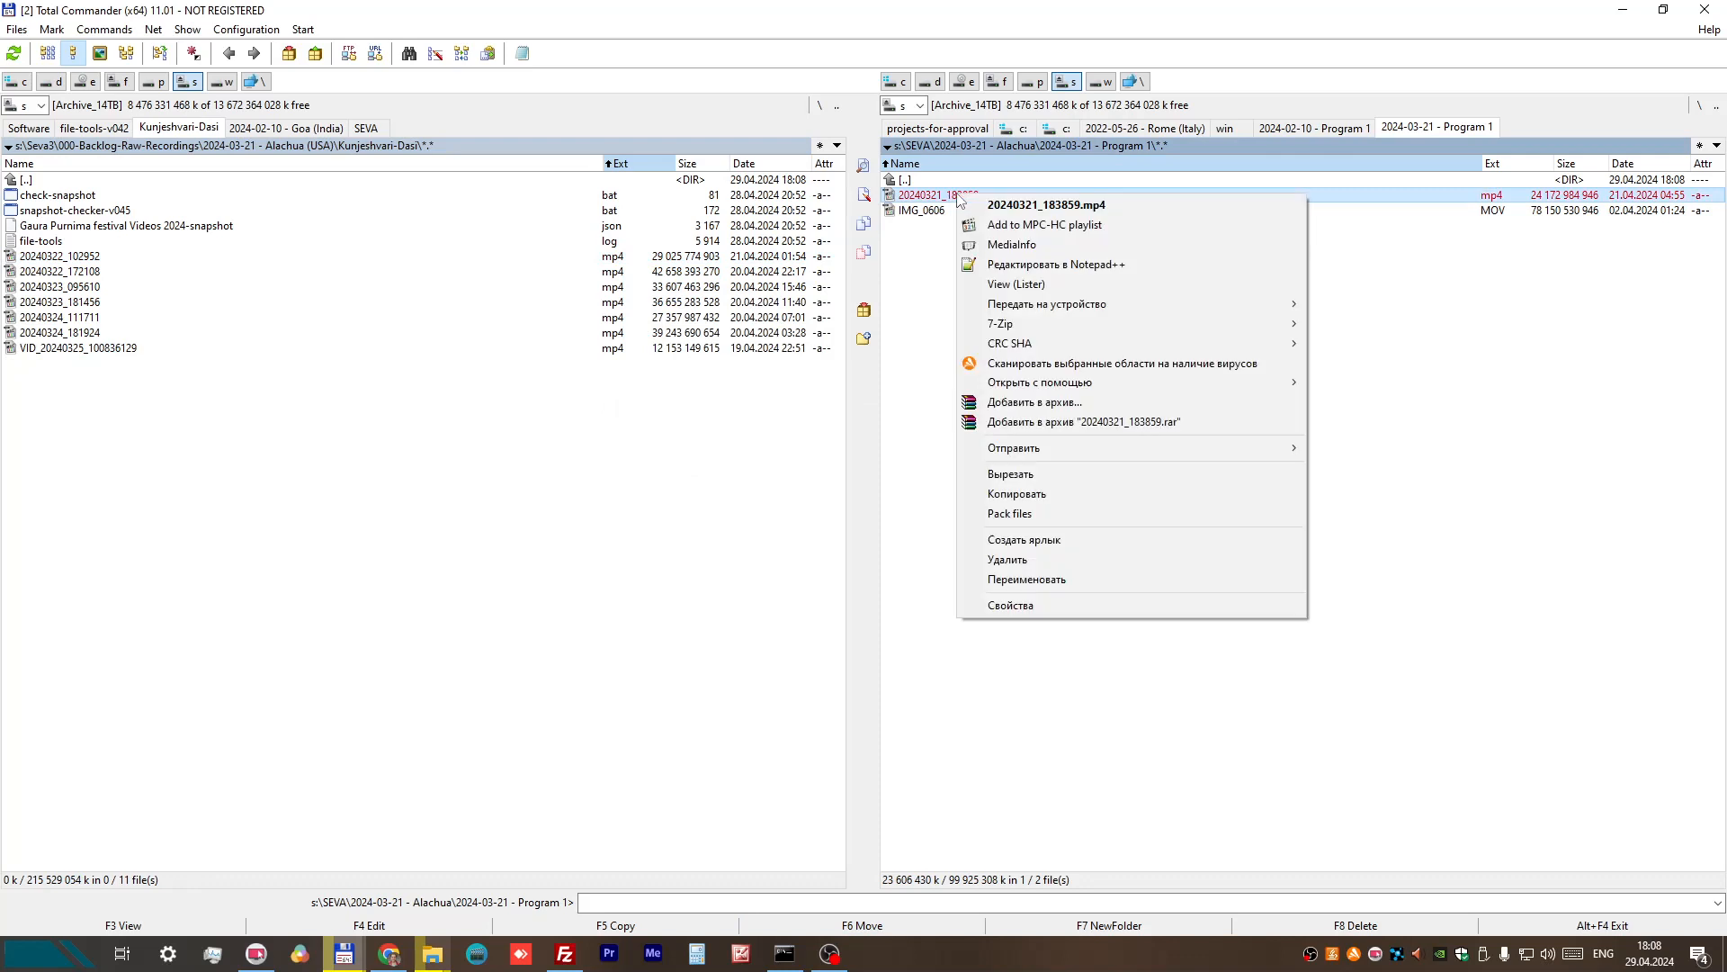
click(1035, 580)
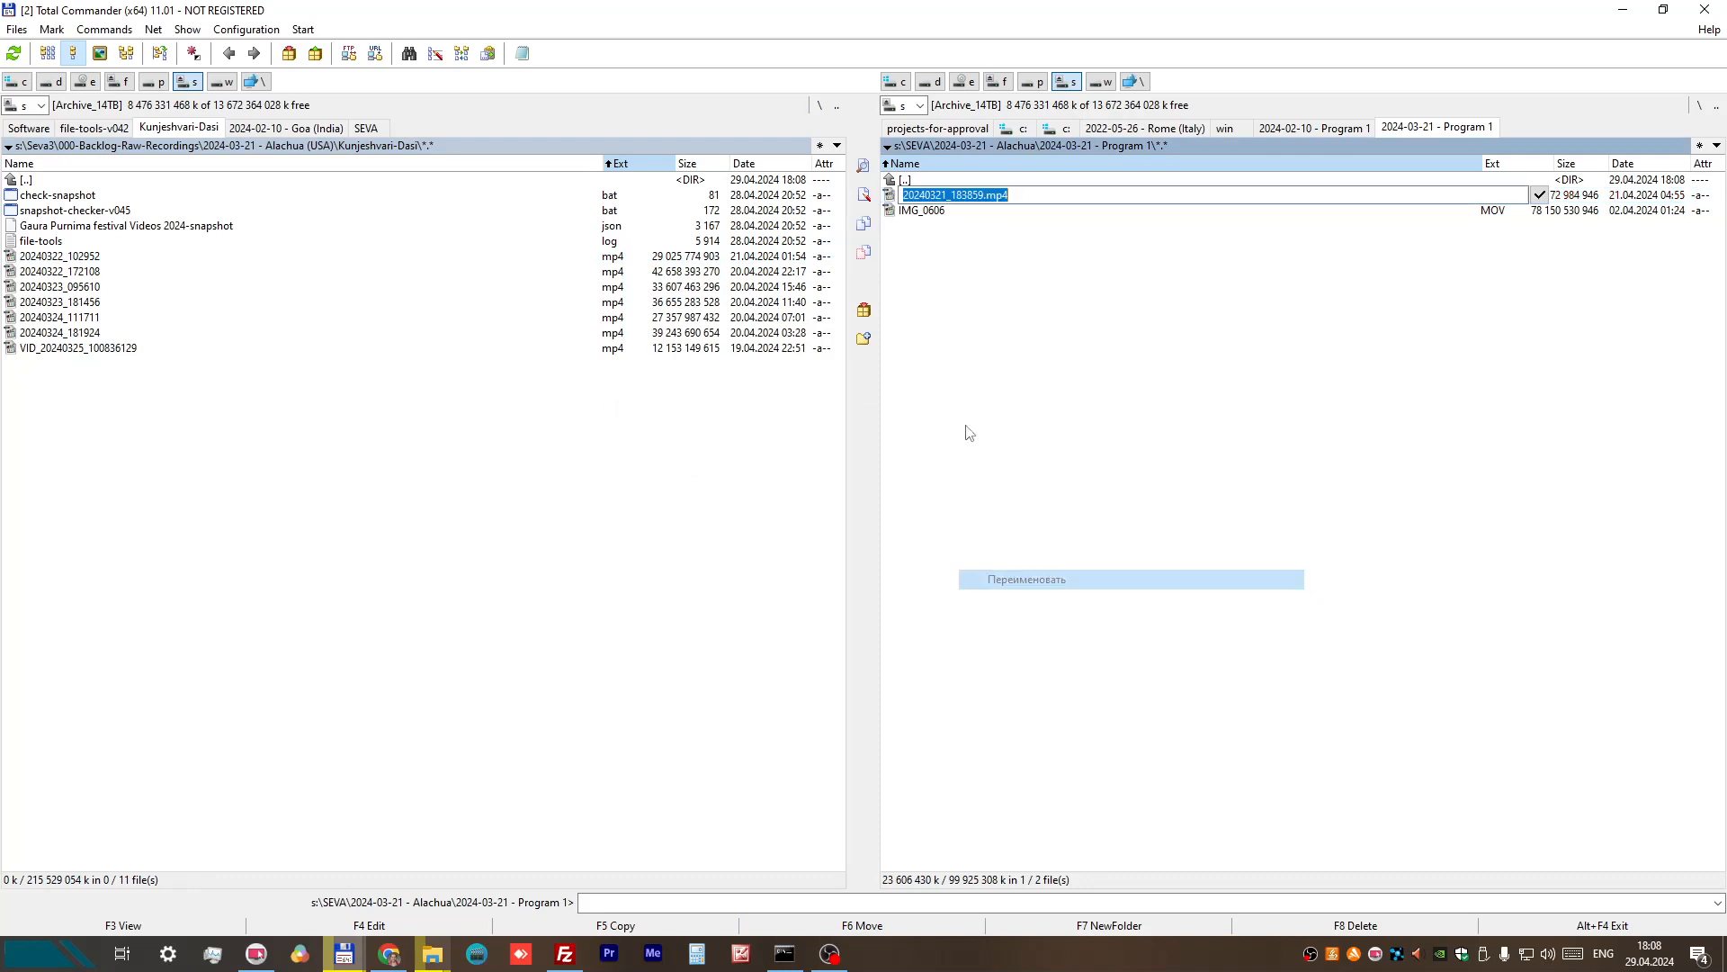
click(928, 192)
text(-)
key(Right)
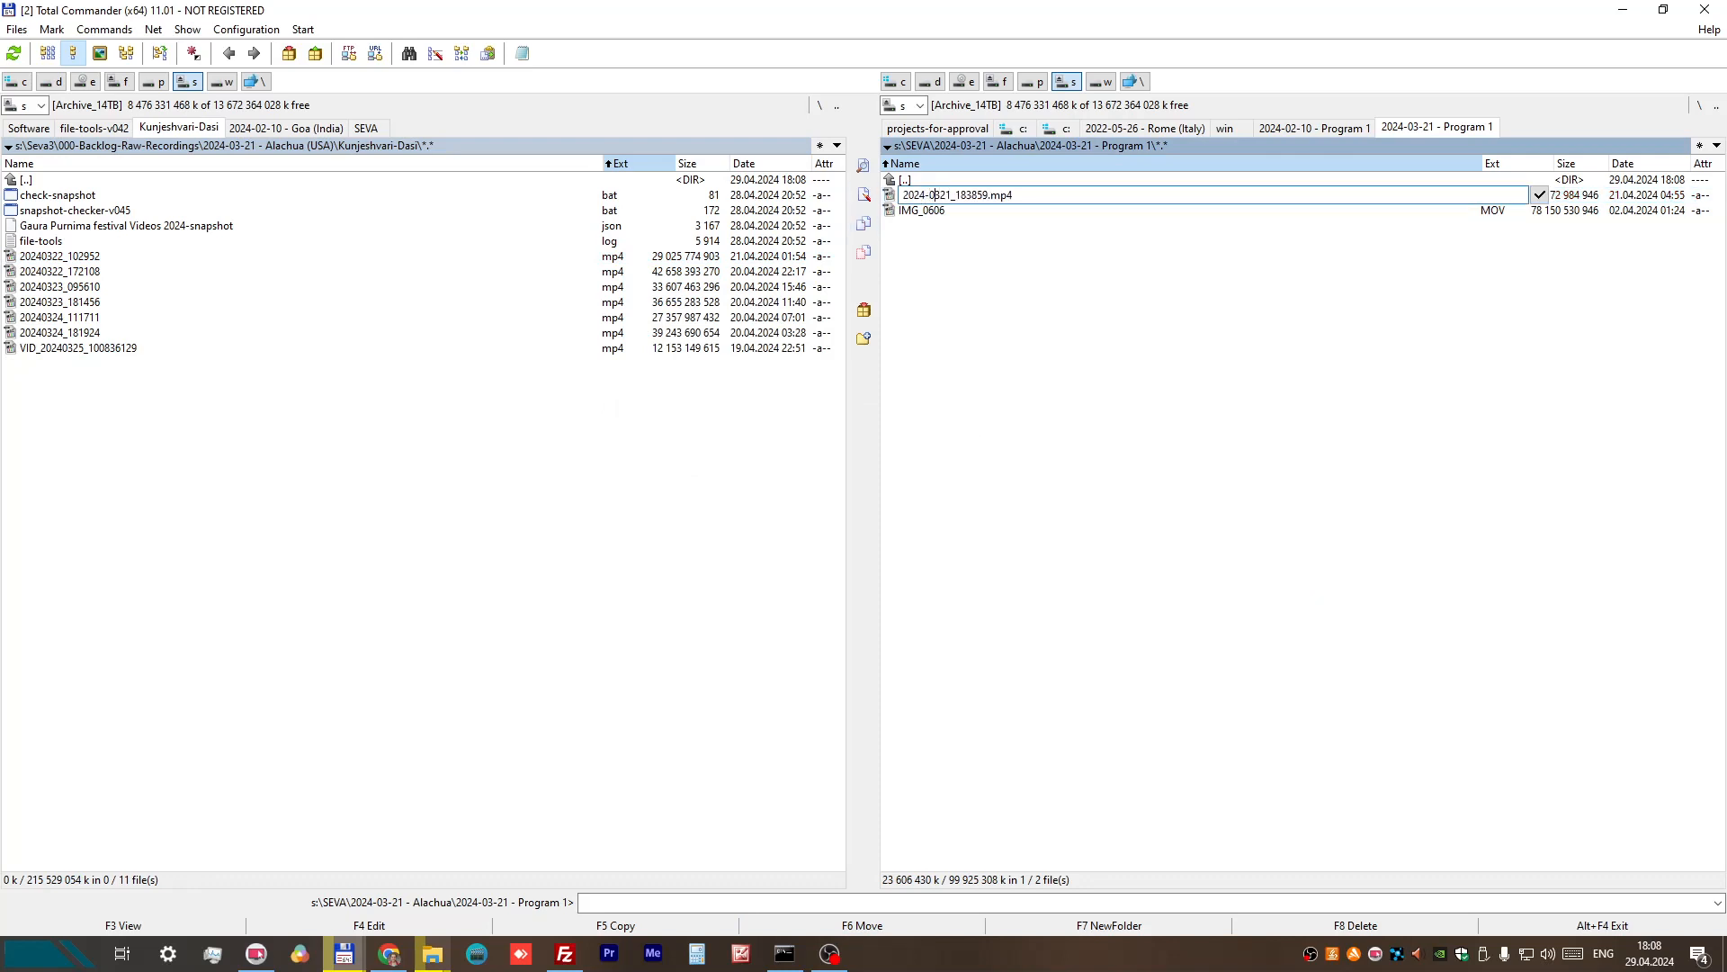
text(-)
key(Right)
key(Right)
click(990, 301)
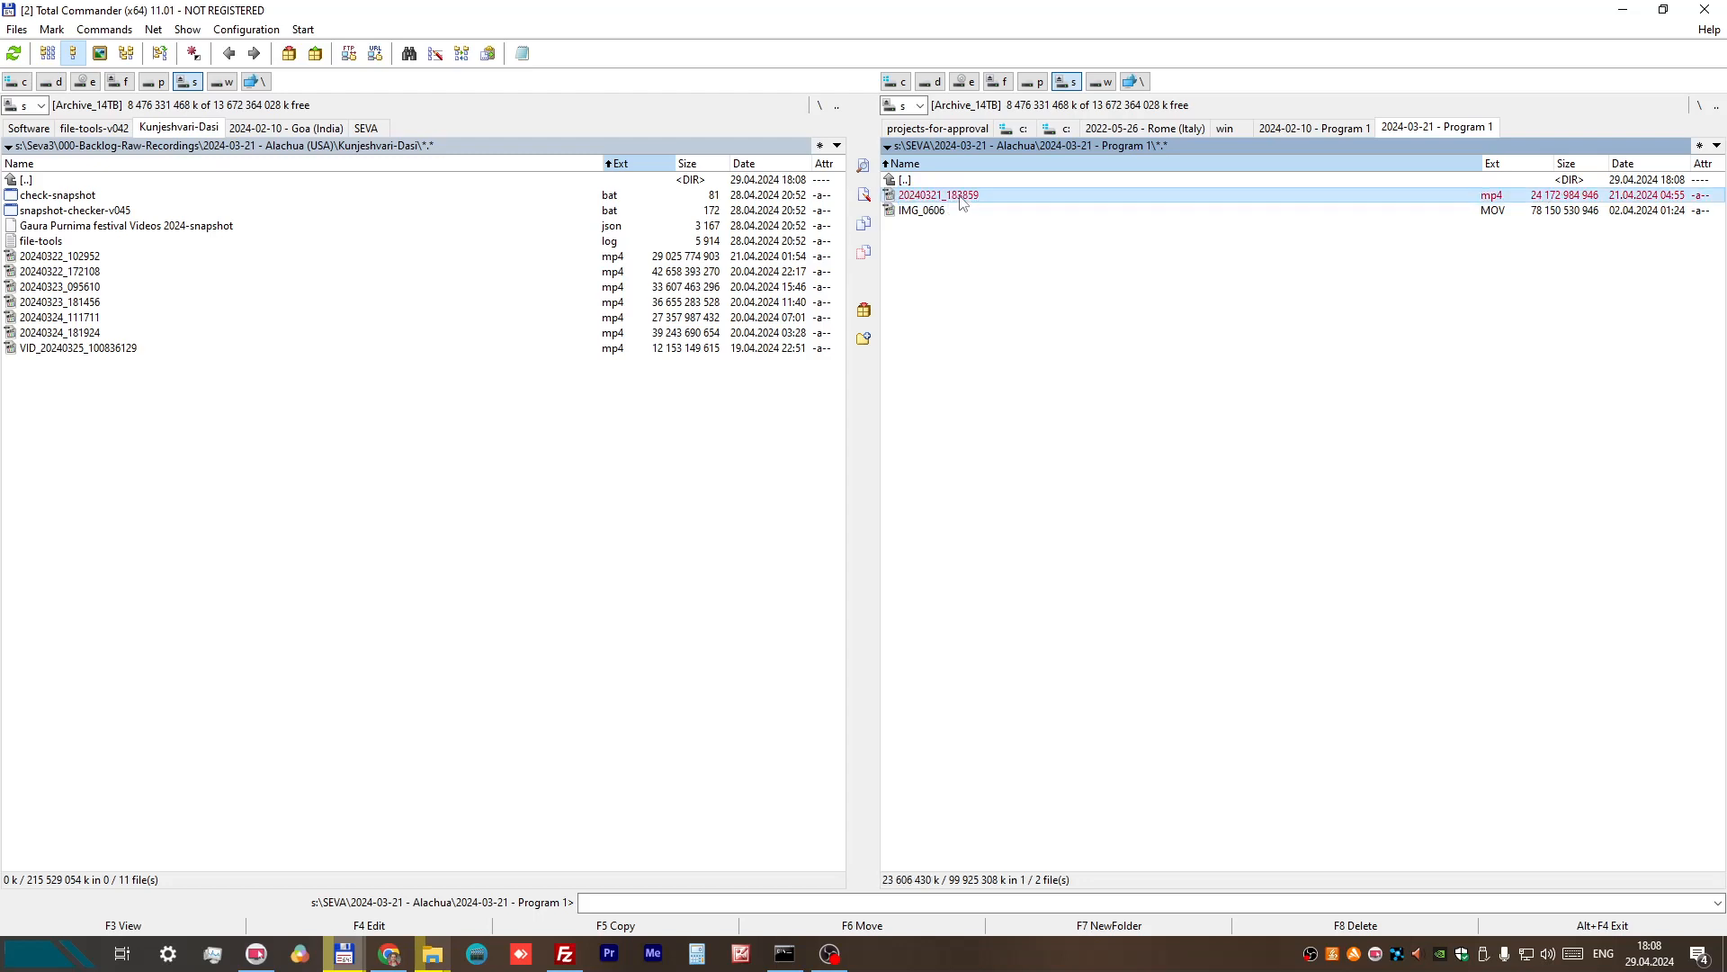
Step: Rename 20240321_183859.mp4 to start with "2024-03-21 - " and the recorder's hyphenated name, keeping the suffix _183859
right_click(958, 199)
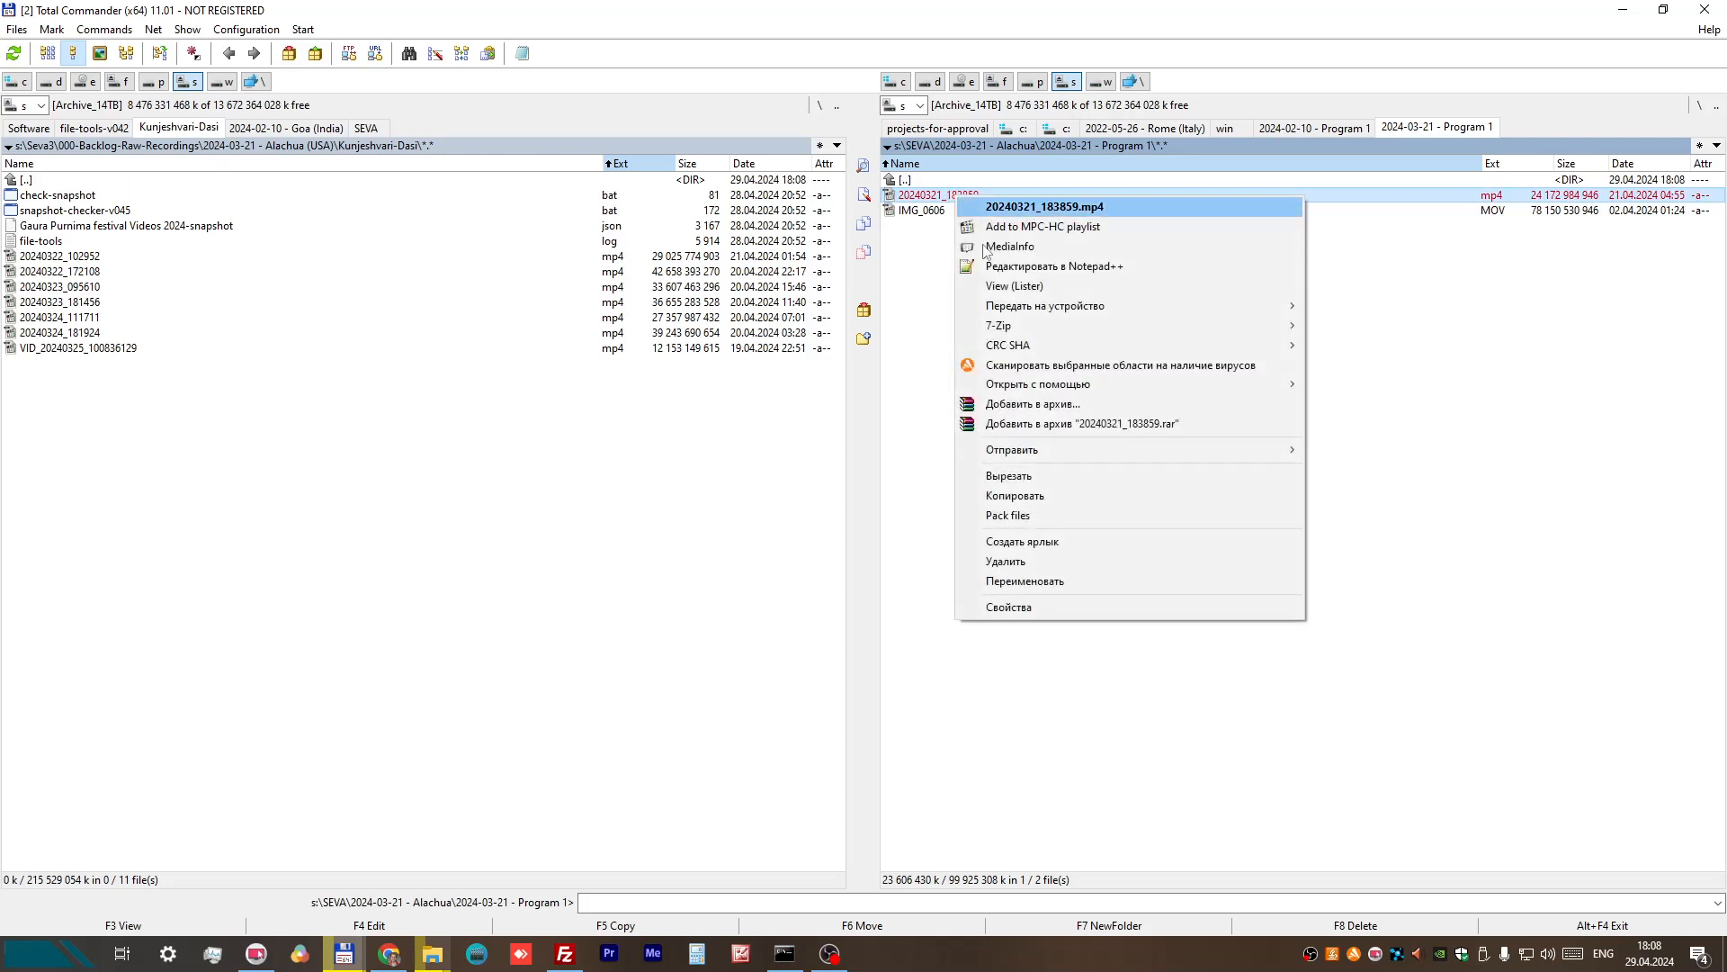
click(1008, 581)
click(926, 196)
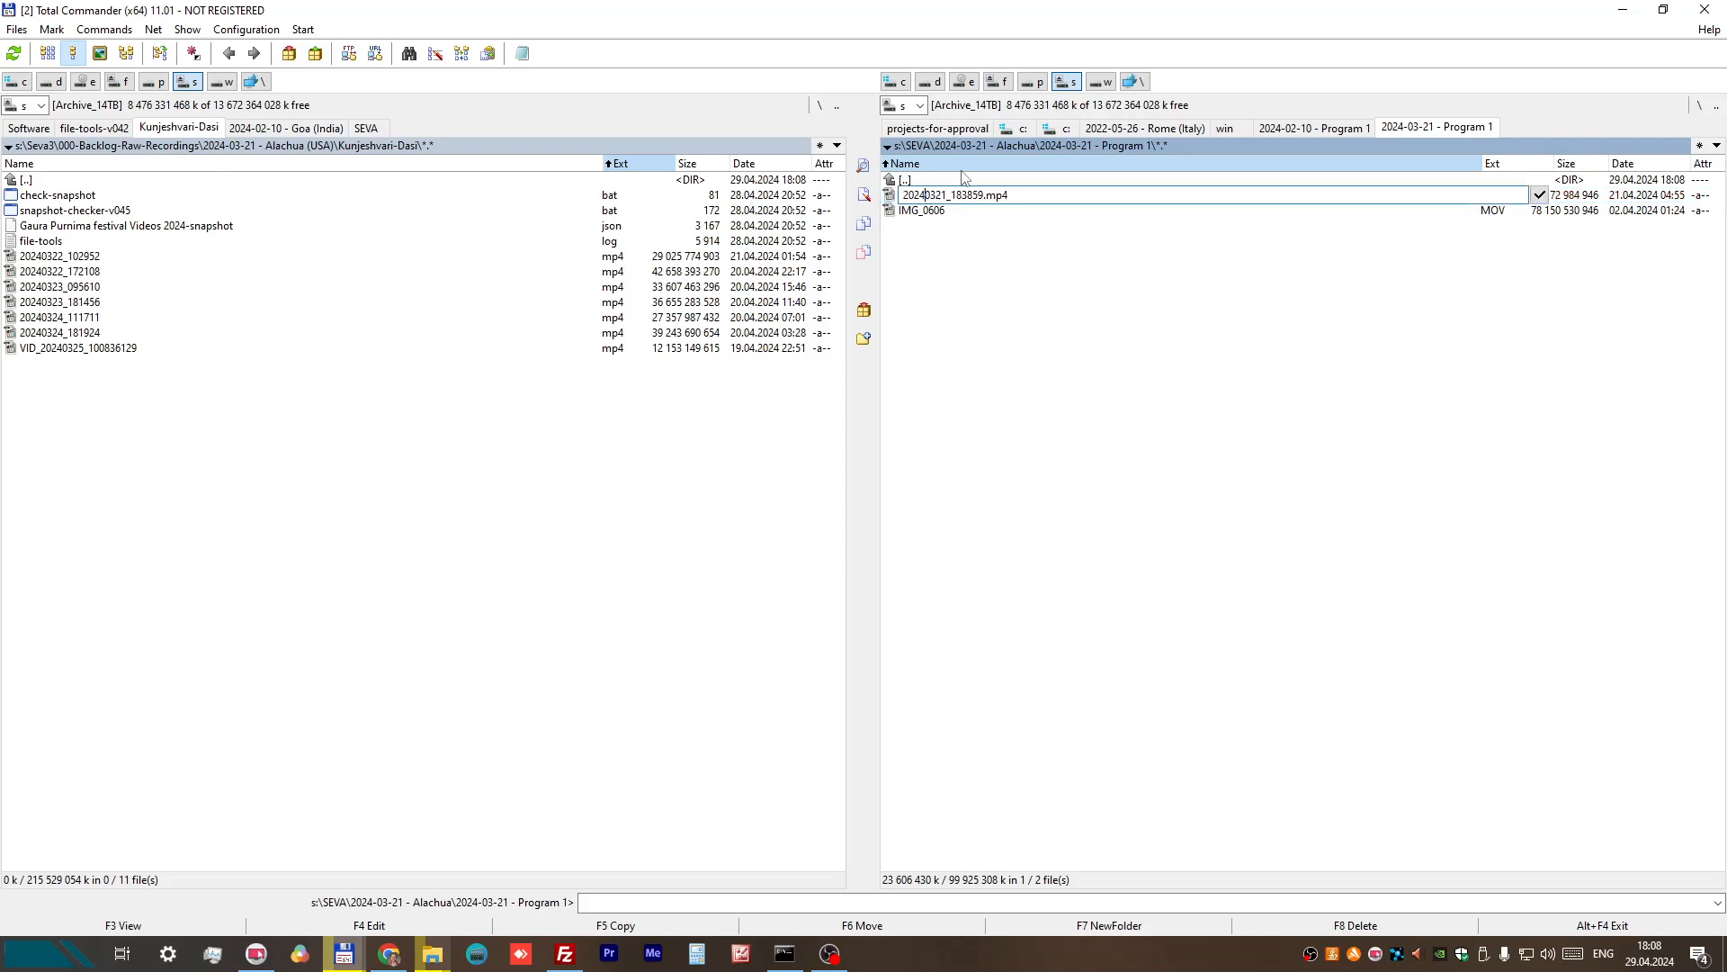
text(-)
key(Right)
key(Right)
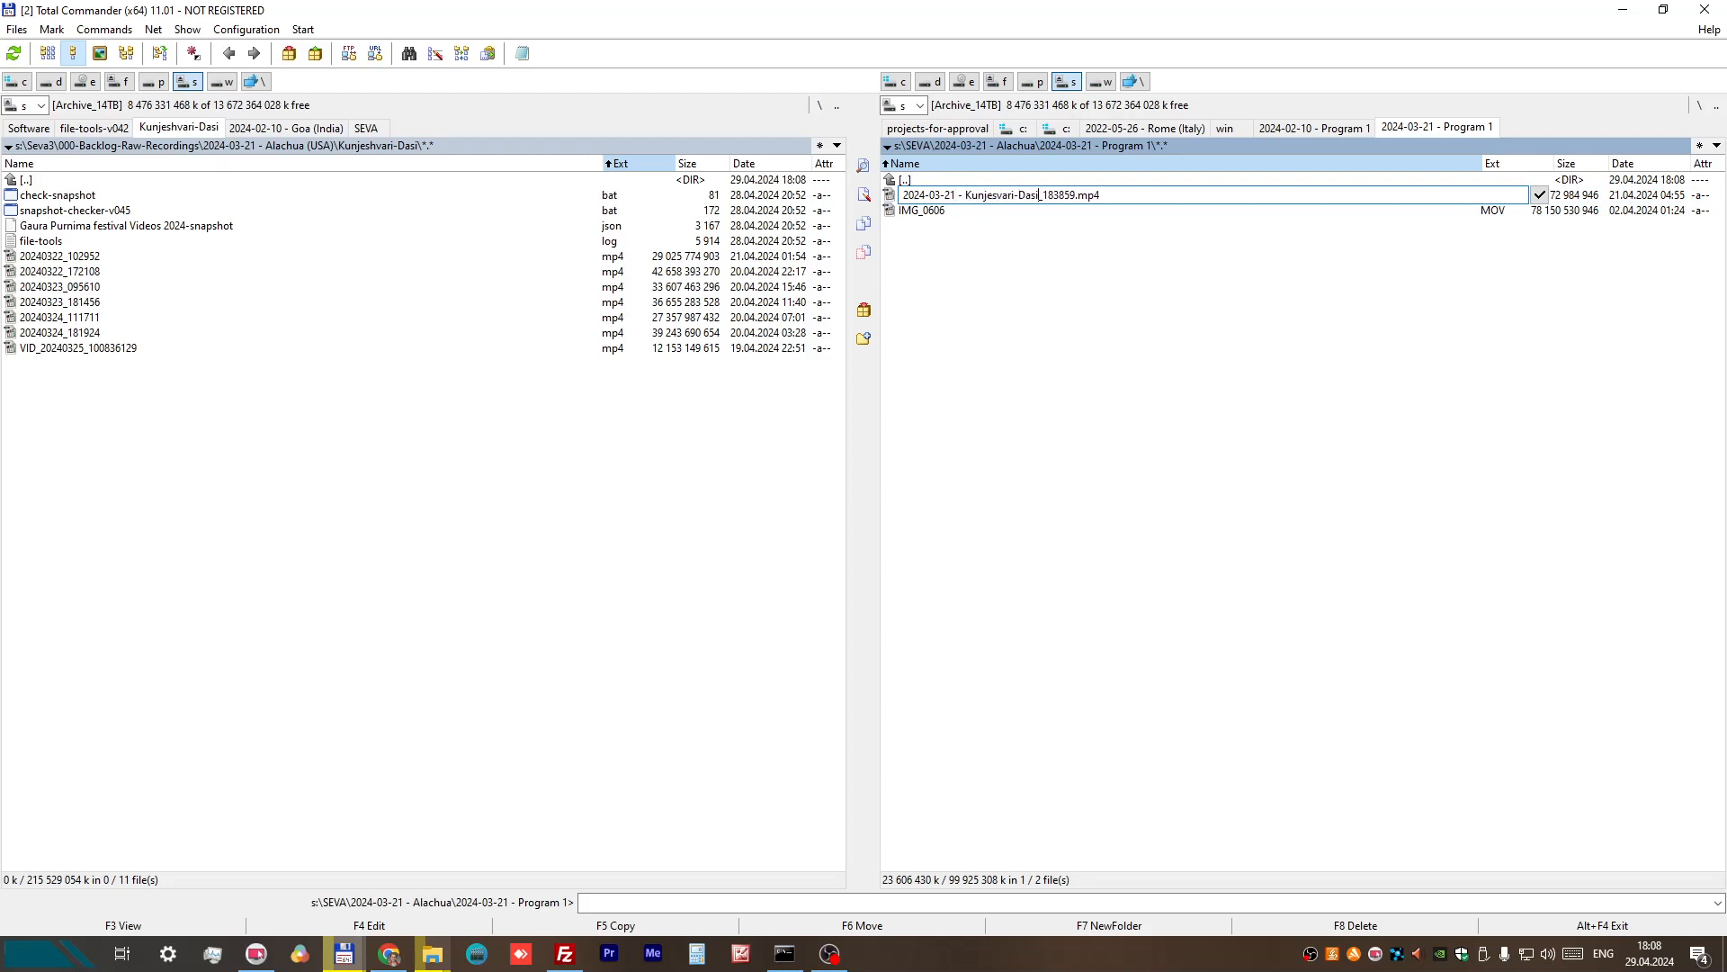
key(Return)
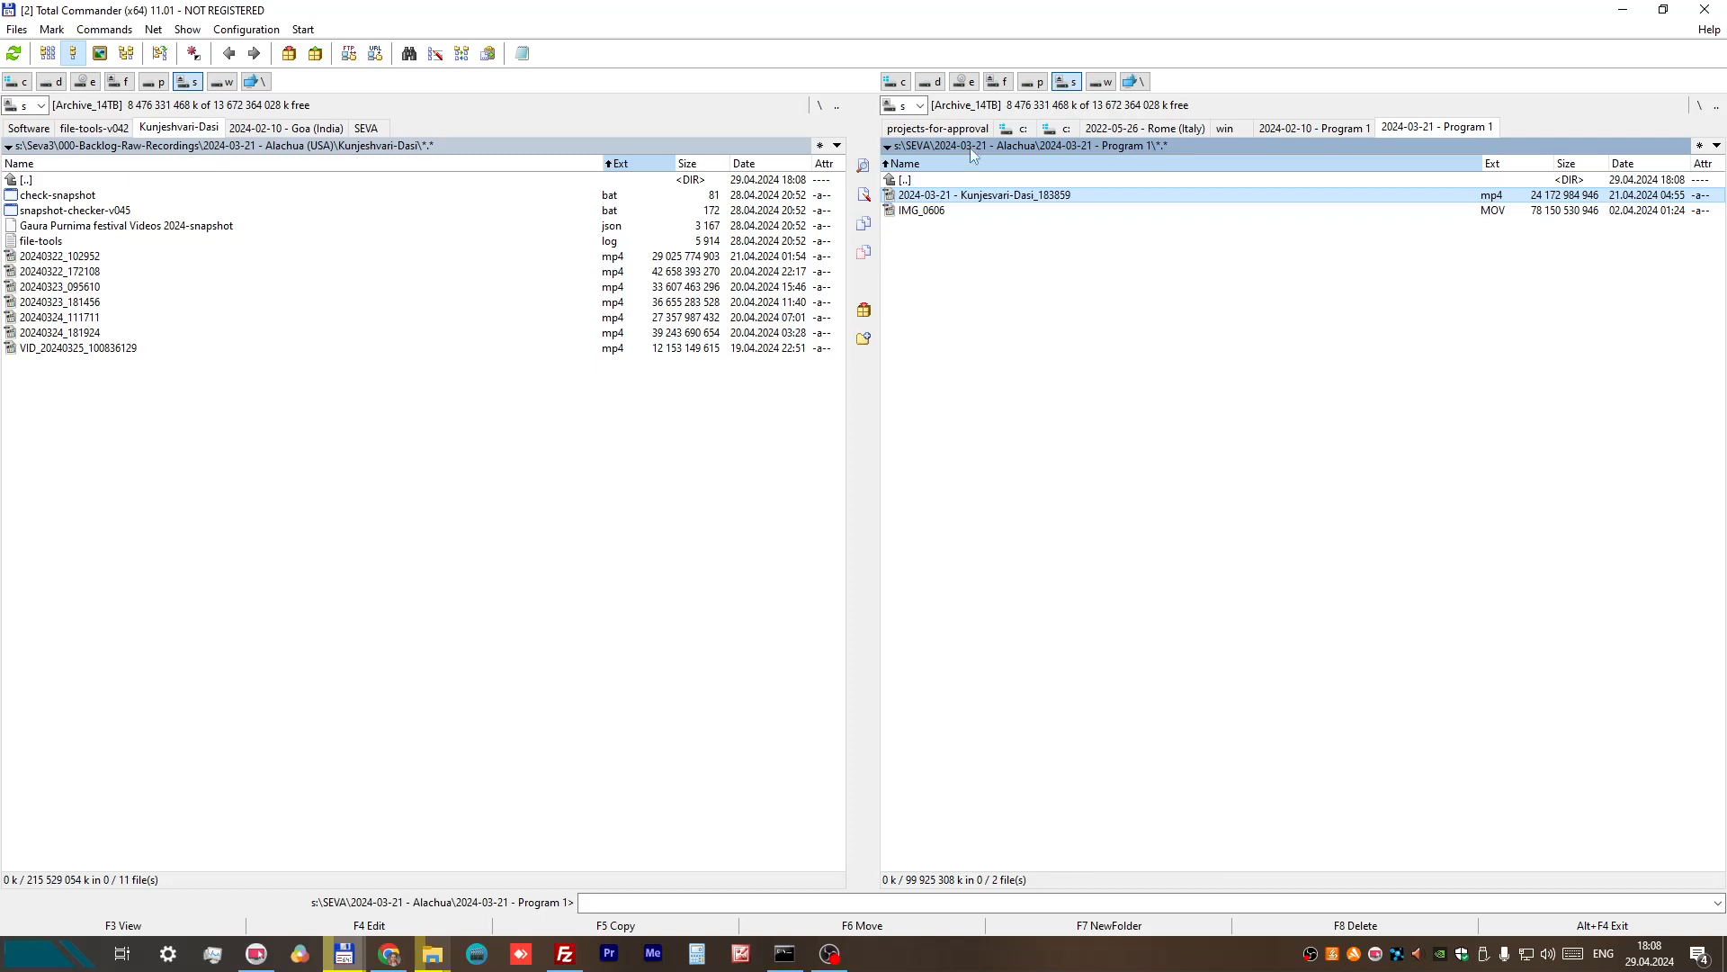
Step: Rename IMG_0606.MOV to "2024-03-21 - " plus the recorder's hyphenated name, replacing IMG and keeping the suffix _0606
right_click(928, 214)
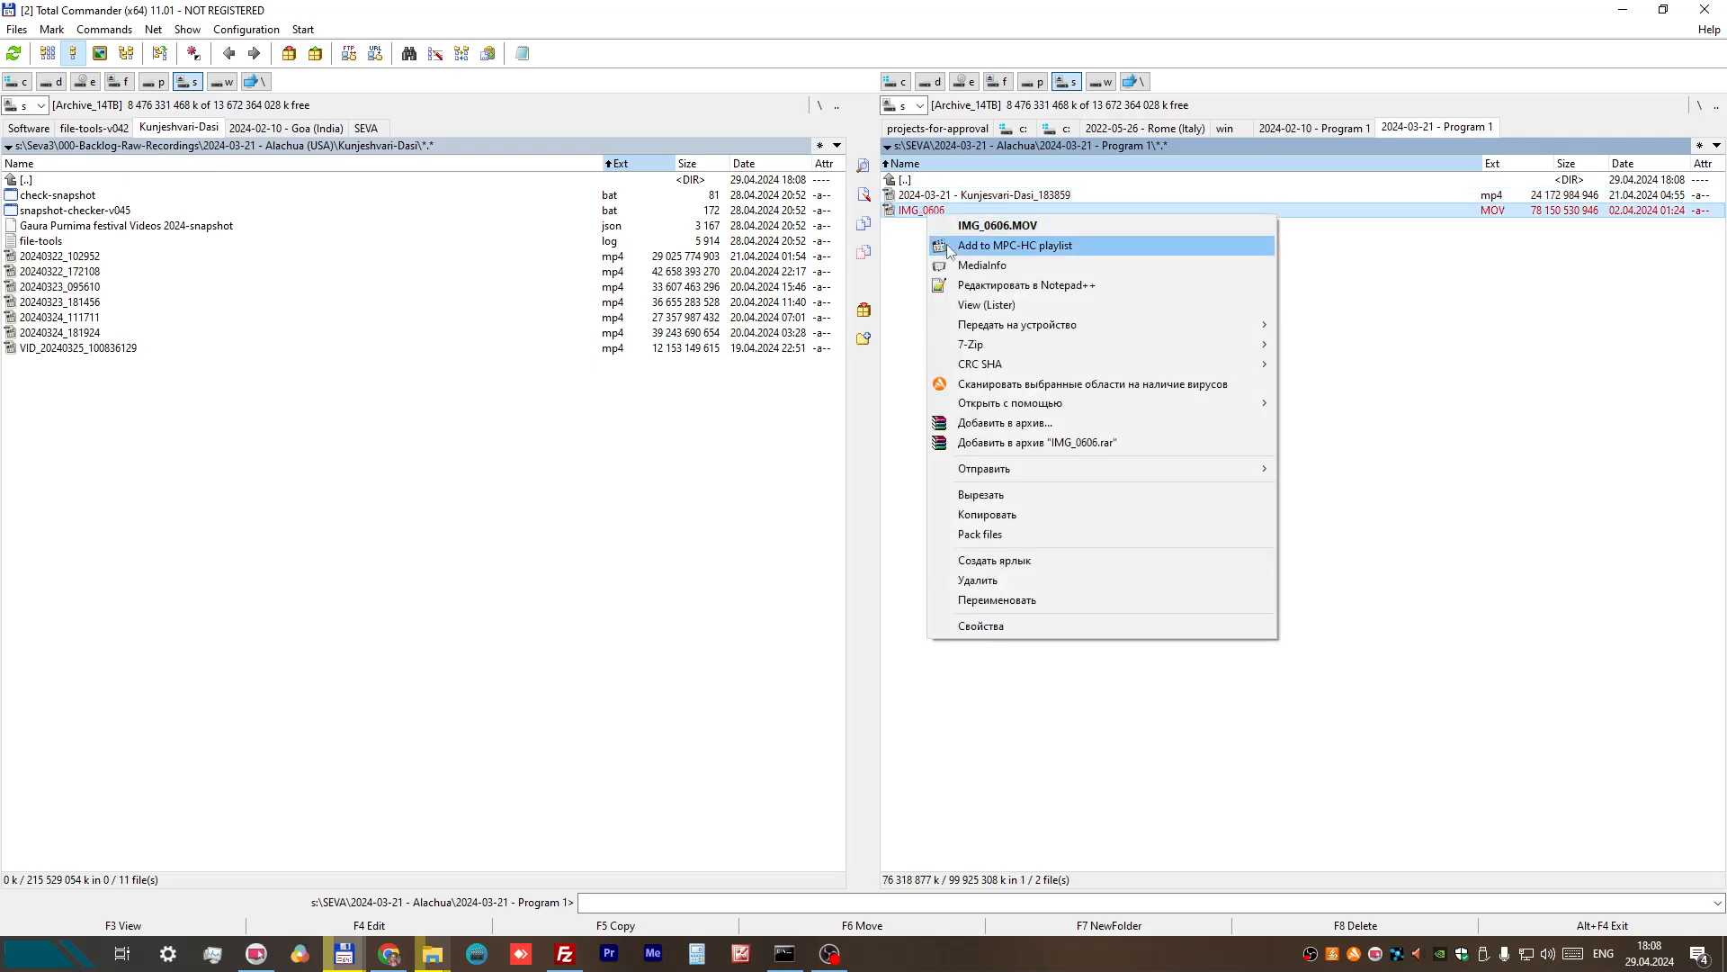
click(996, 600)
click(901, 212)
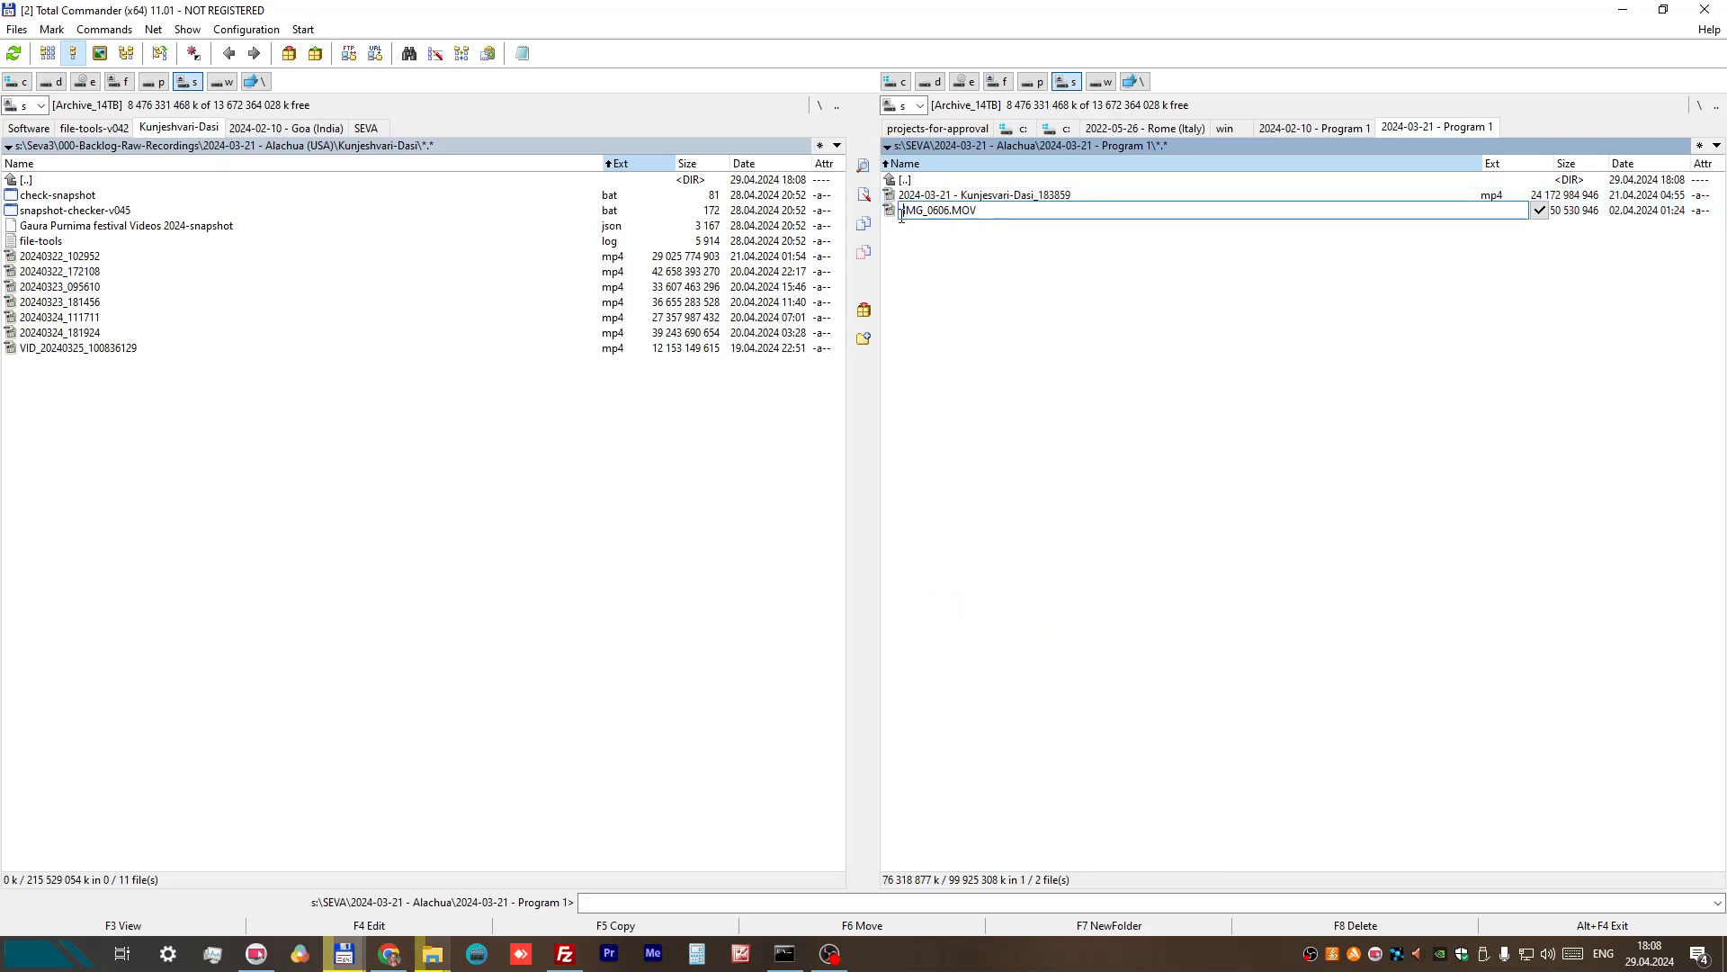
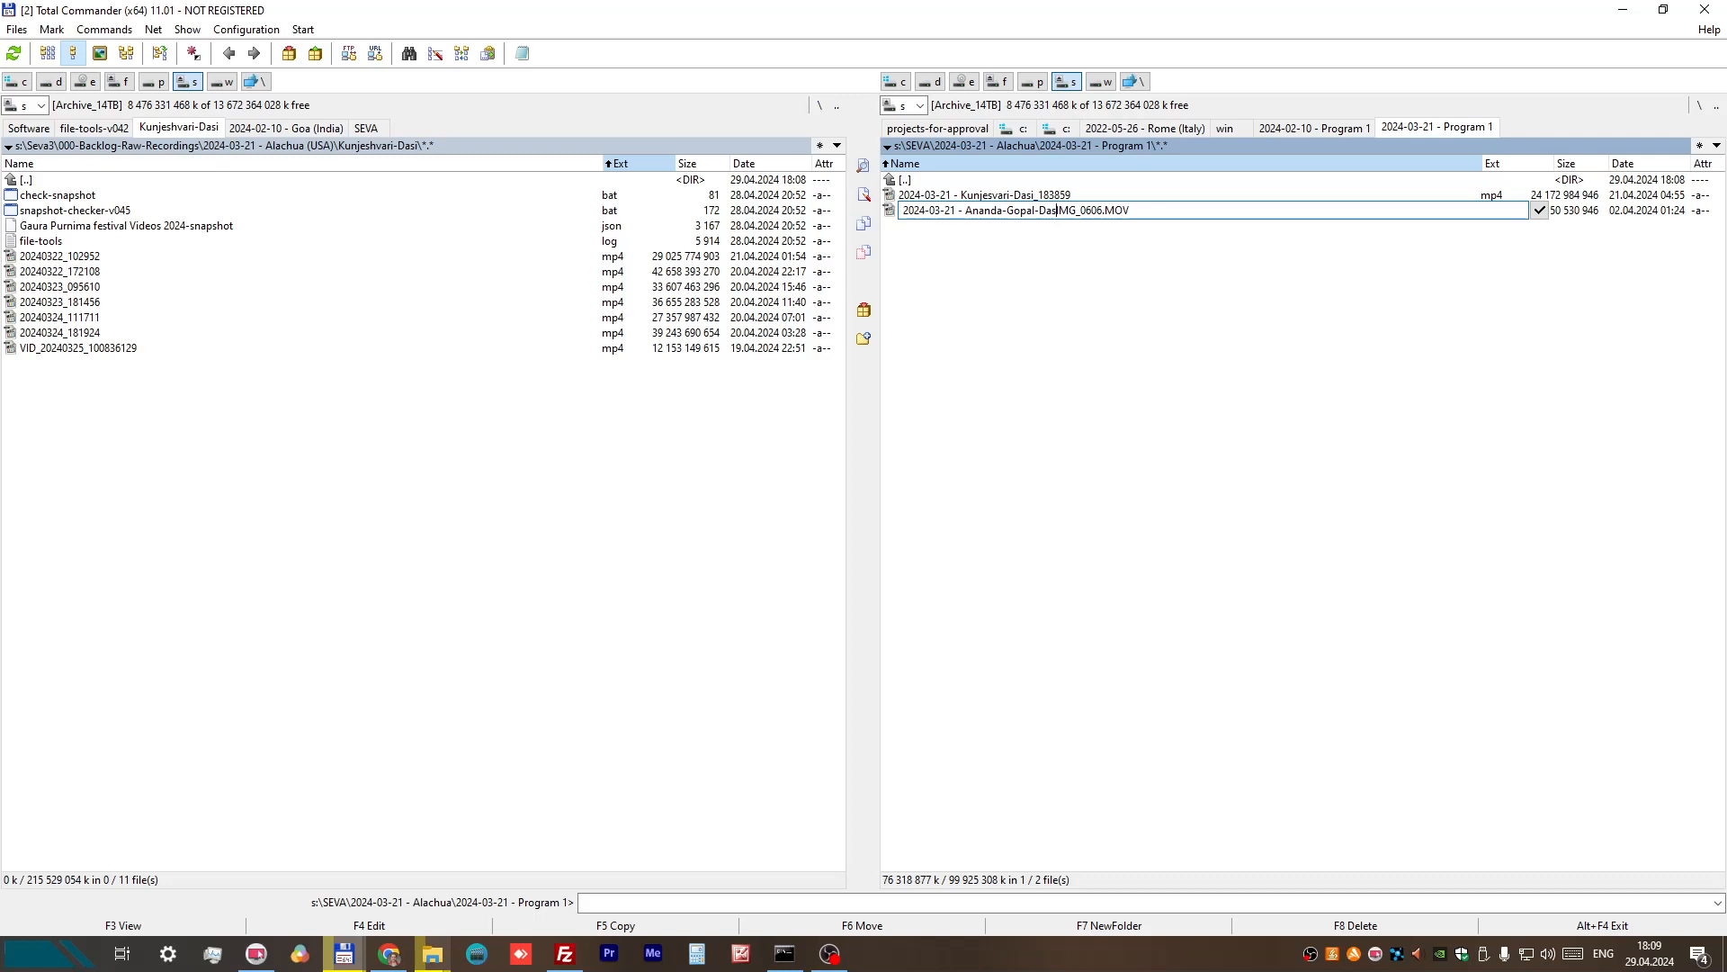
key(Delete)
key(Delete)
key(Delete)
key(Return)
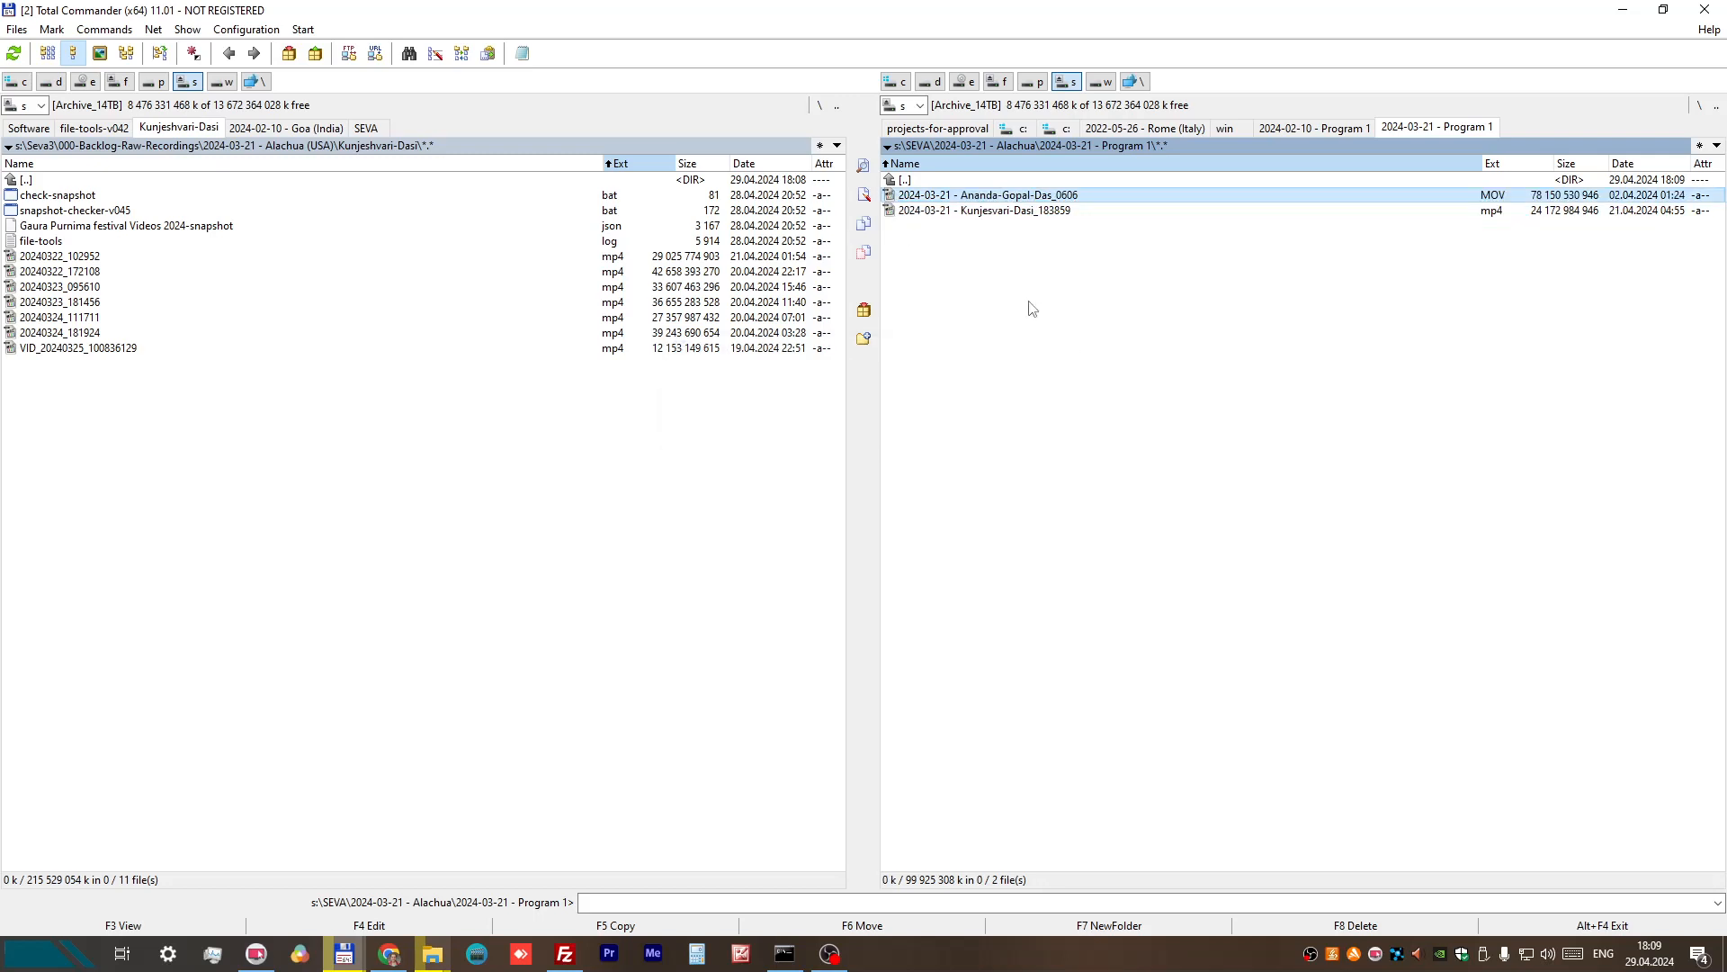
Step: Launch Premiere Pro, and open the Detailed Class Processing spreadsheet in Chrome at the third recorder's entry for Alachua program 3
click(609, 954)
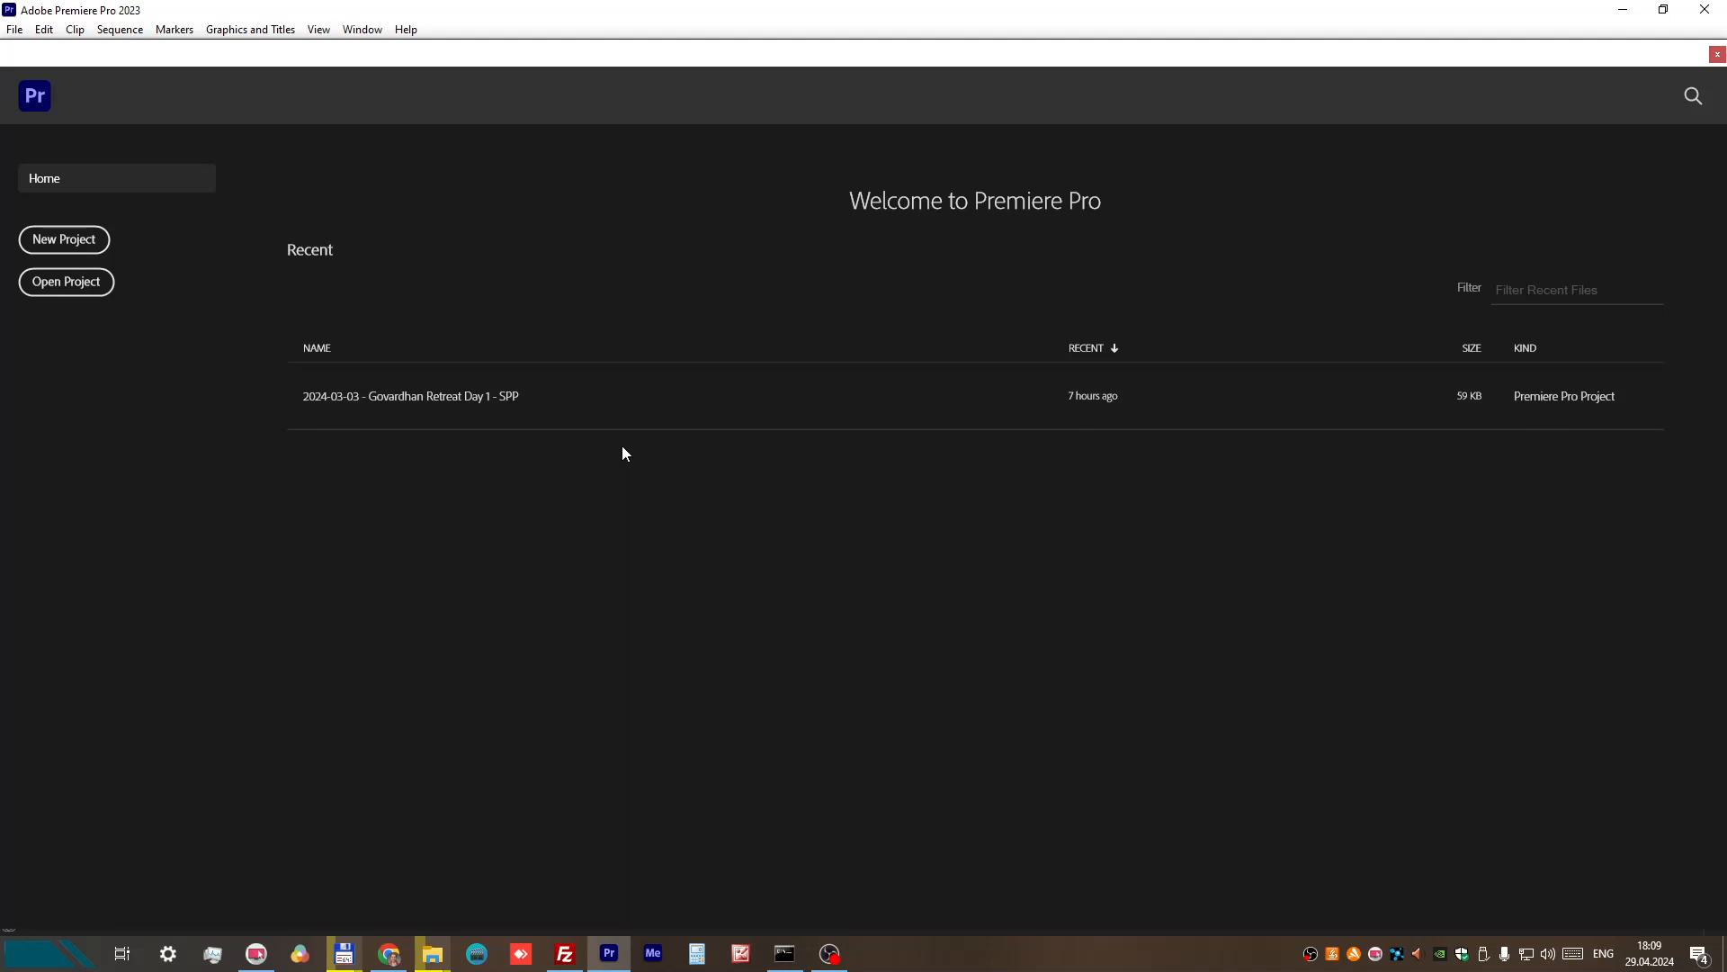
click(389, 954)
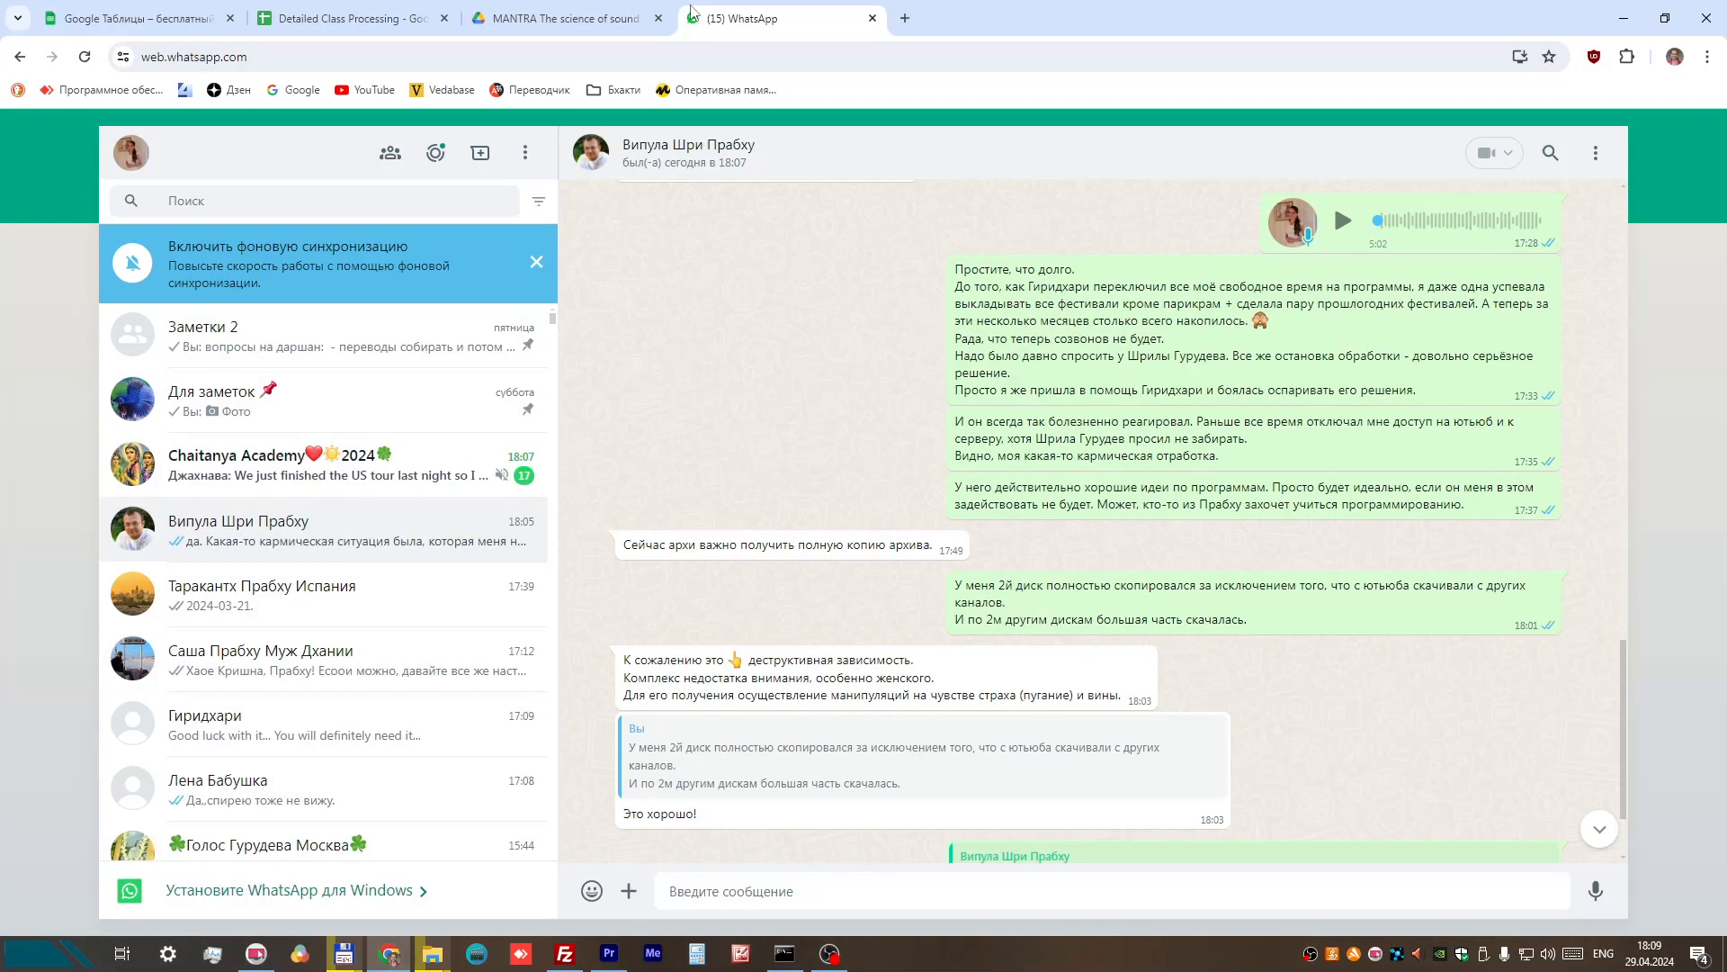
click(563, 18)
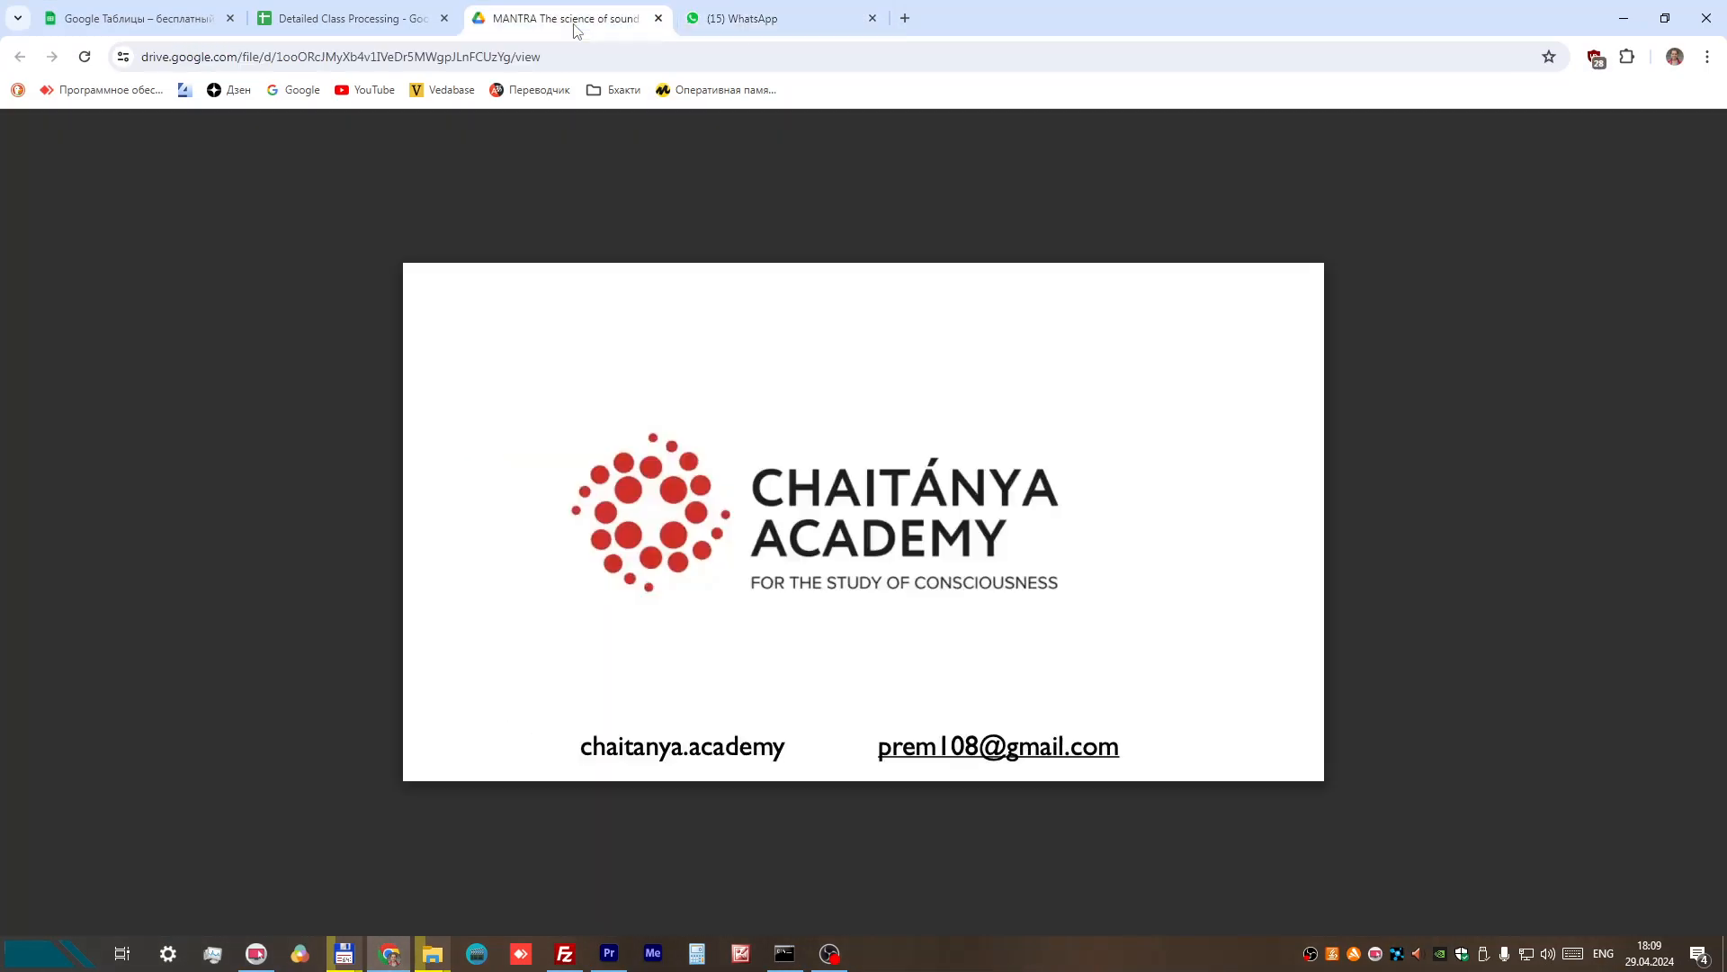
click(322, 22)
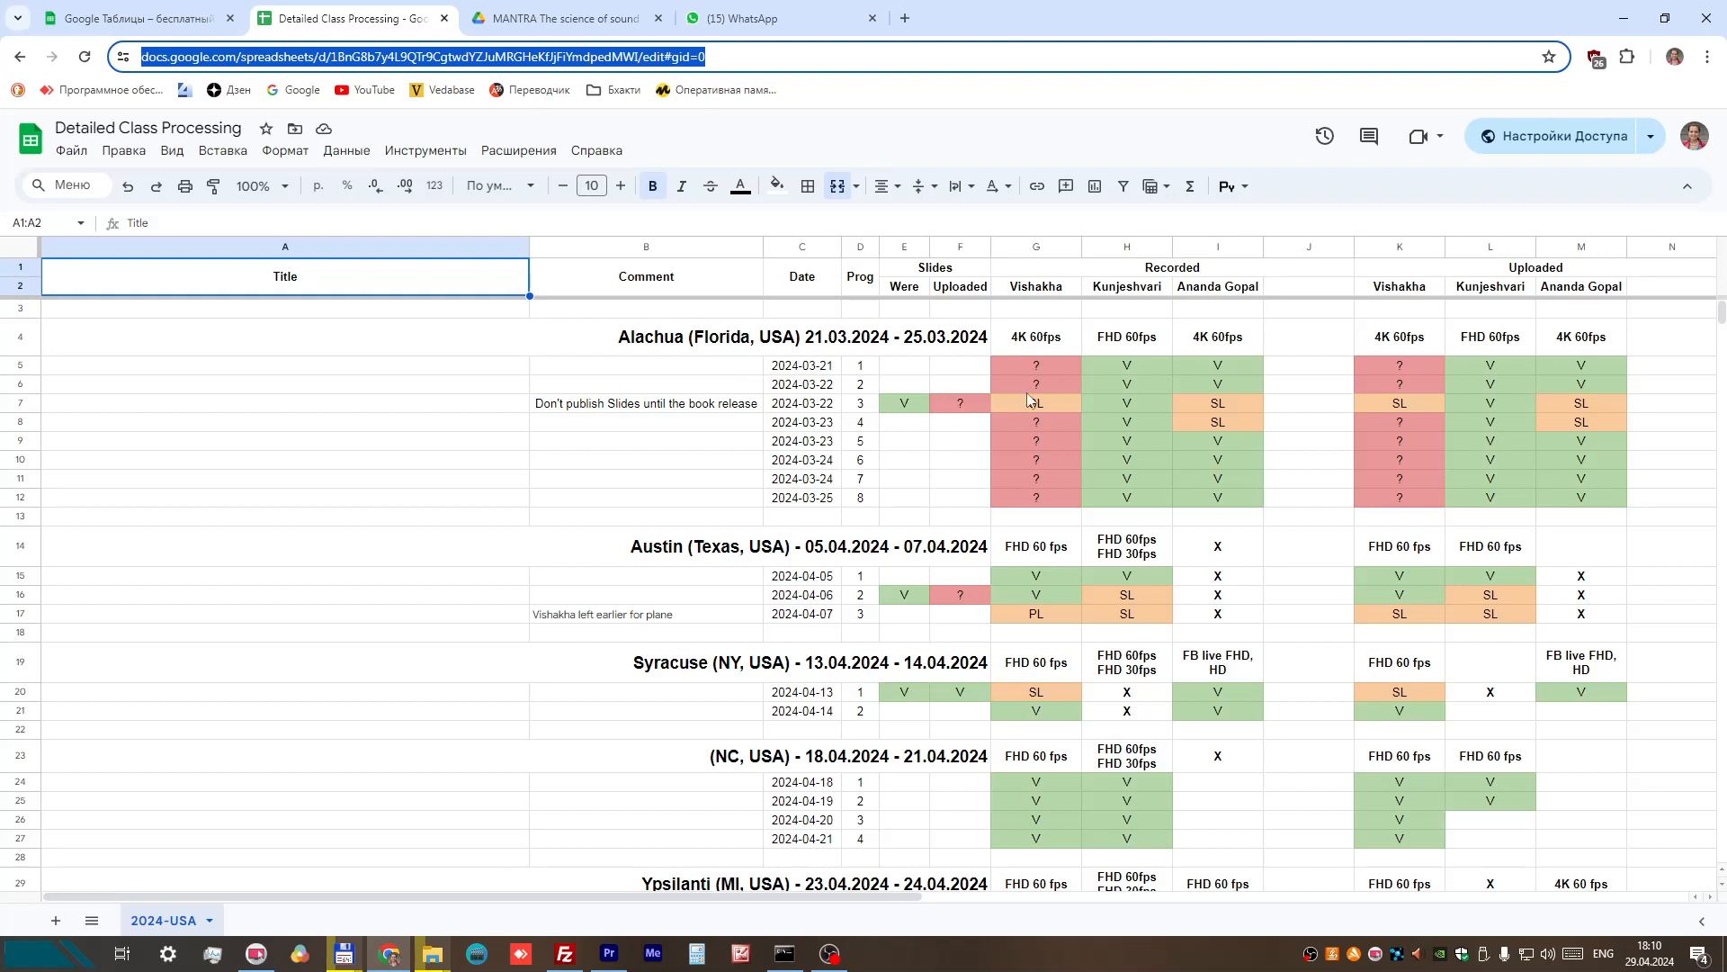
click(1214, 409)
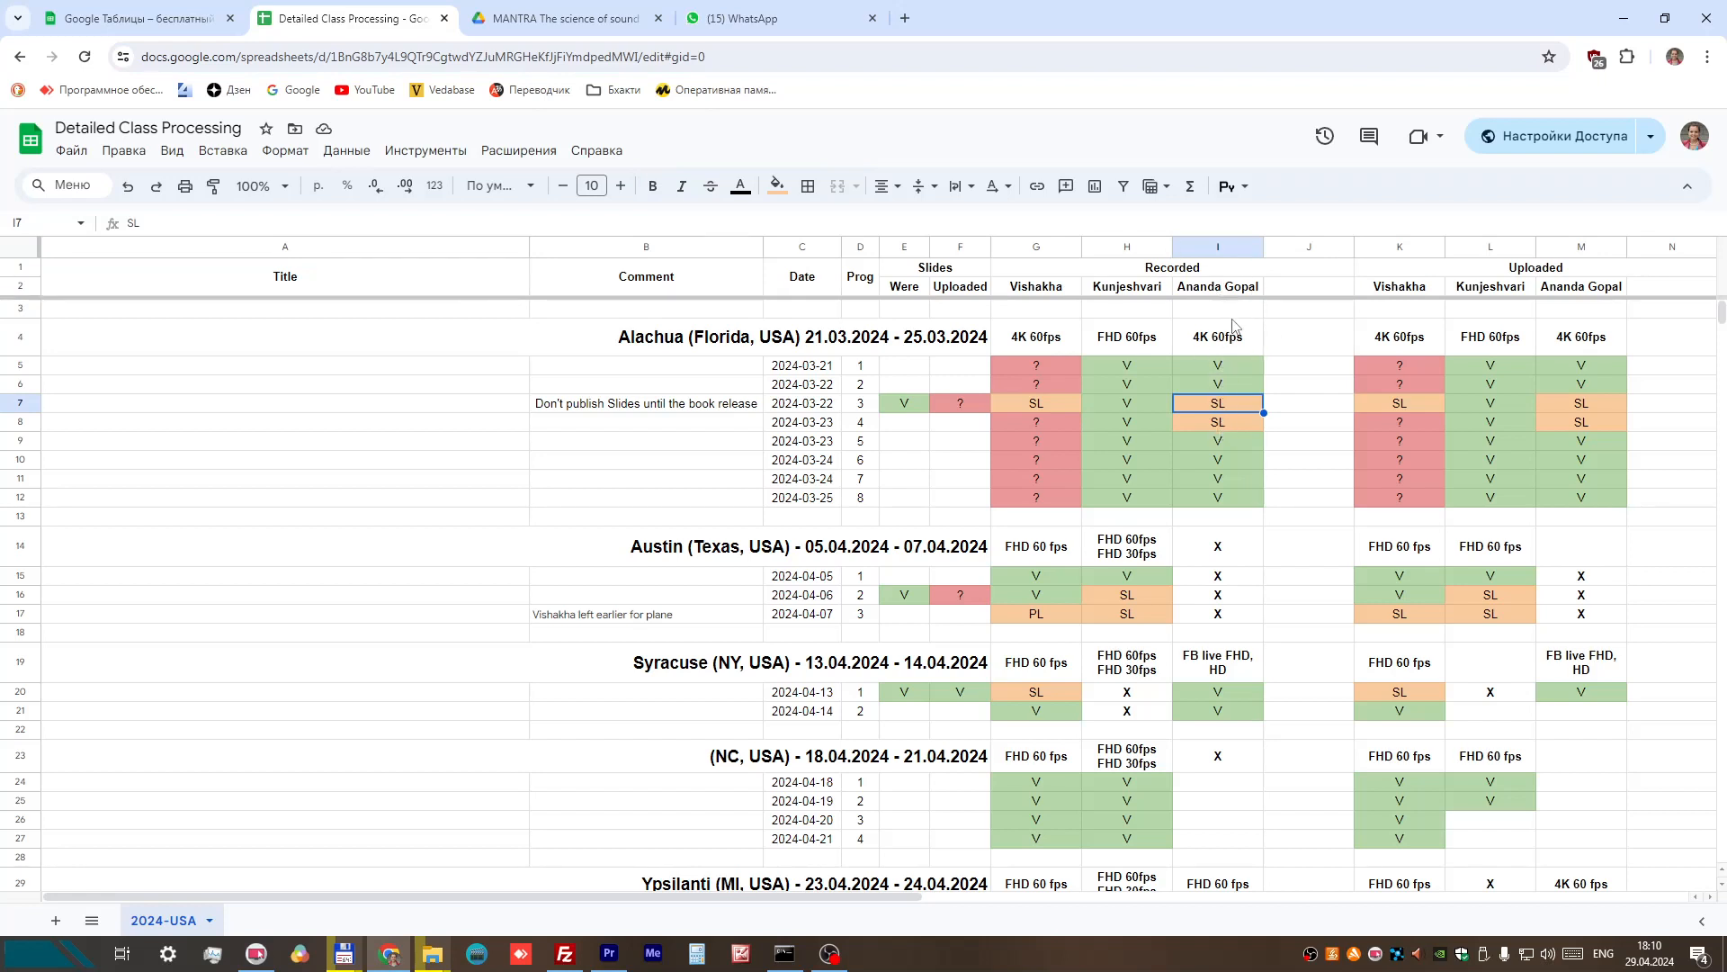
Step: Review the first recorder's Alachua program 3 entry and the second recorder's program 1 entry under Recorded in the spreadsheet
click(1050, 403)
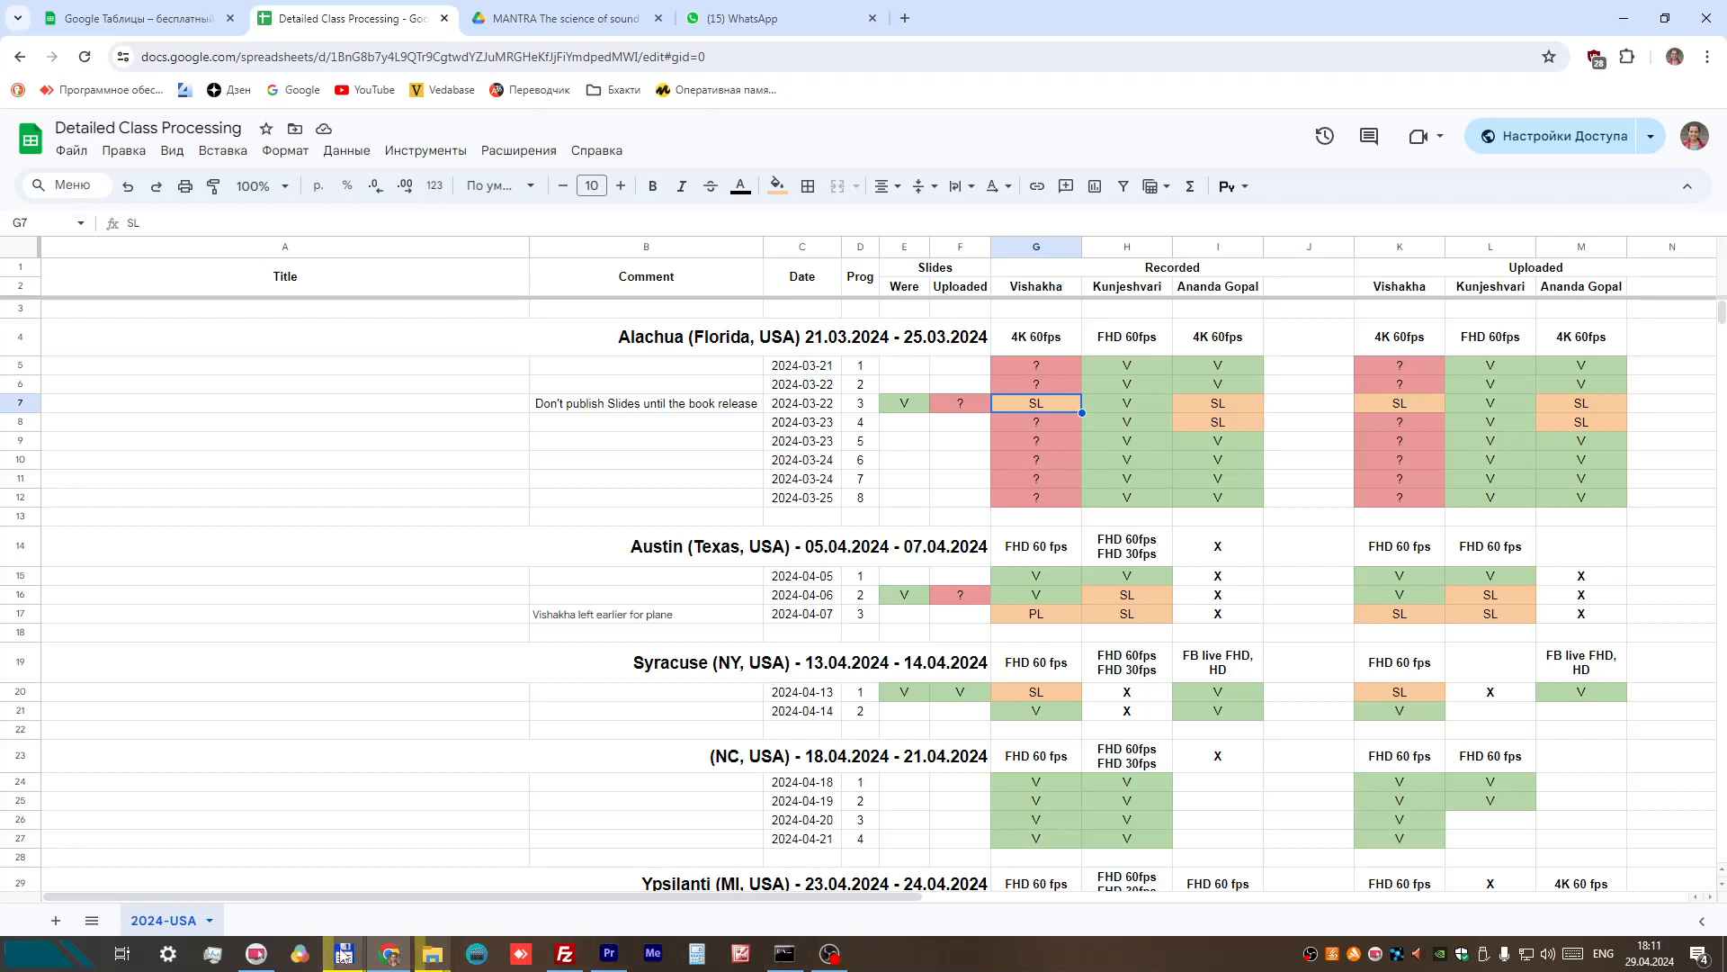
click(1137, 365)
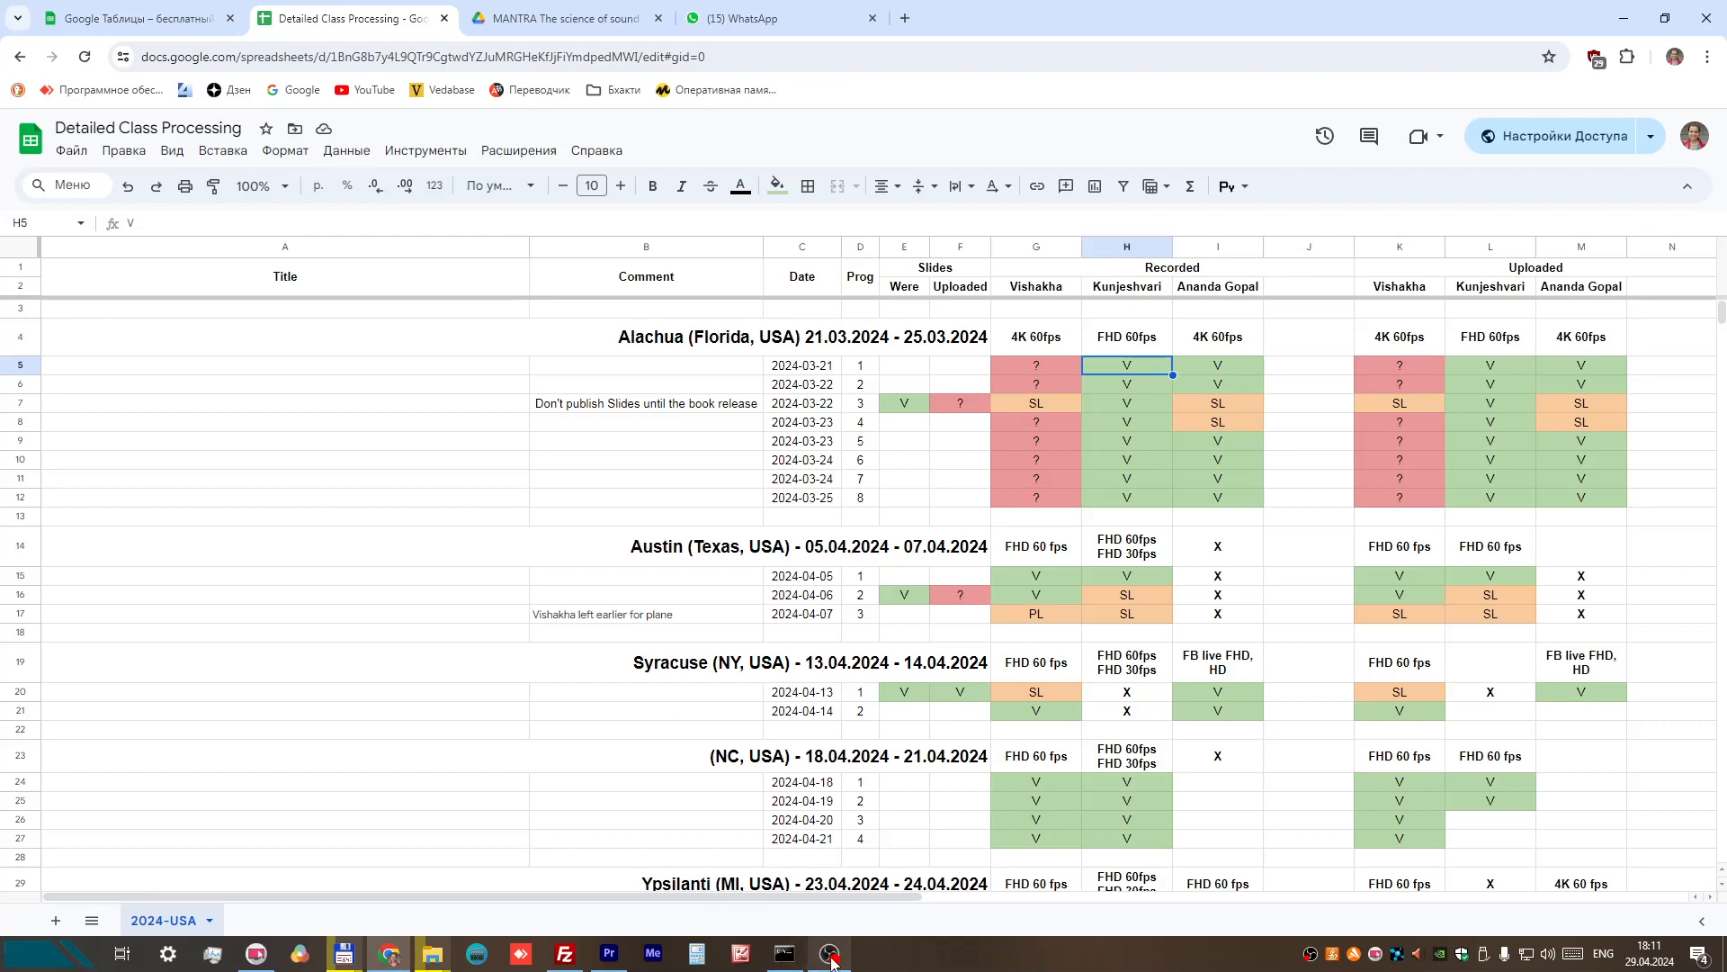
Step: Switch to Premiere Pro and start a new project named "2024-03-21 - Program 1"
click(609, 954)
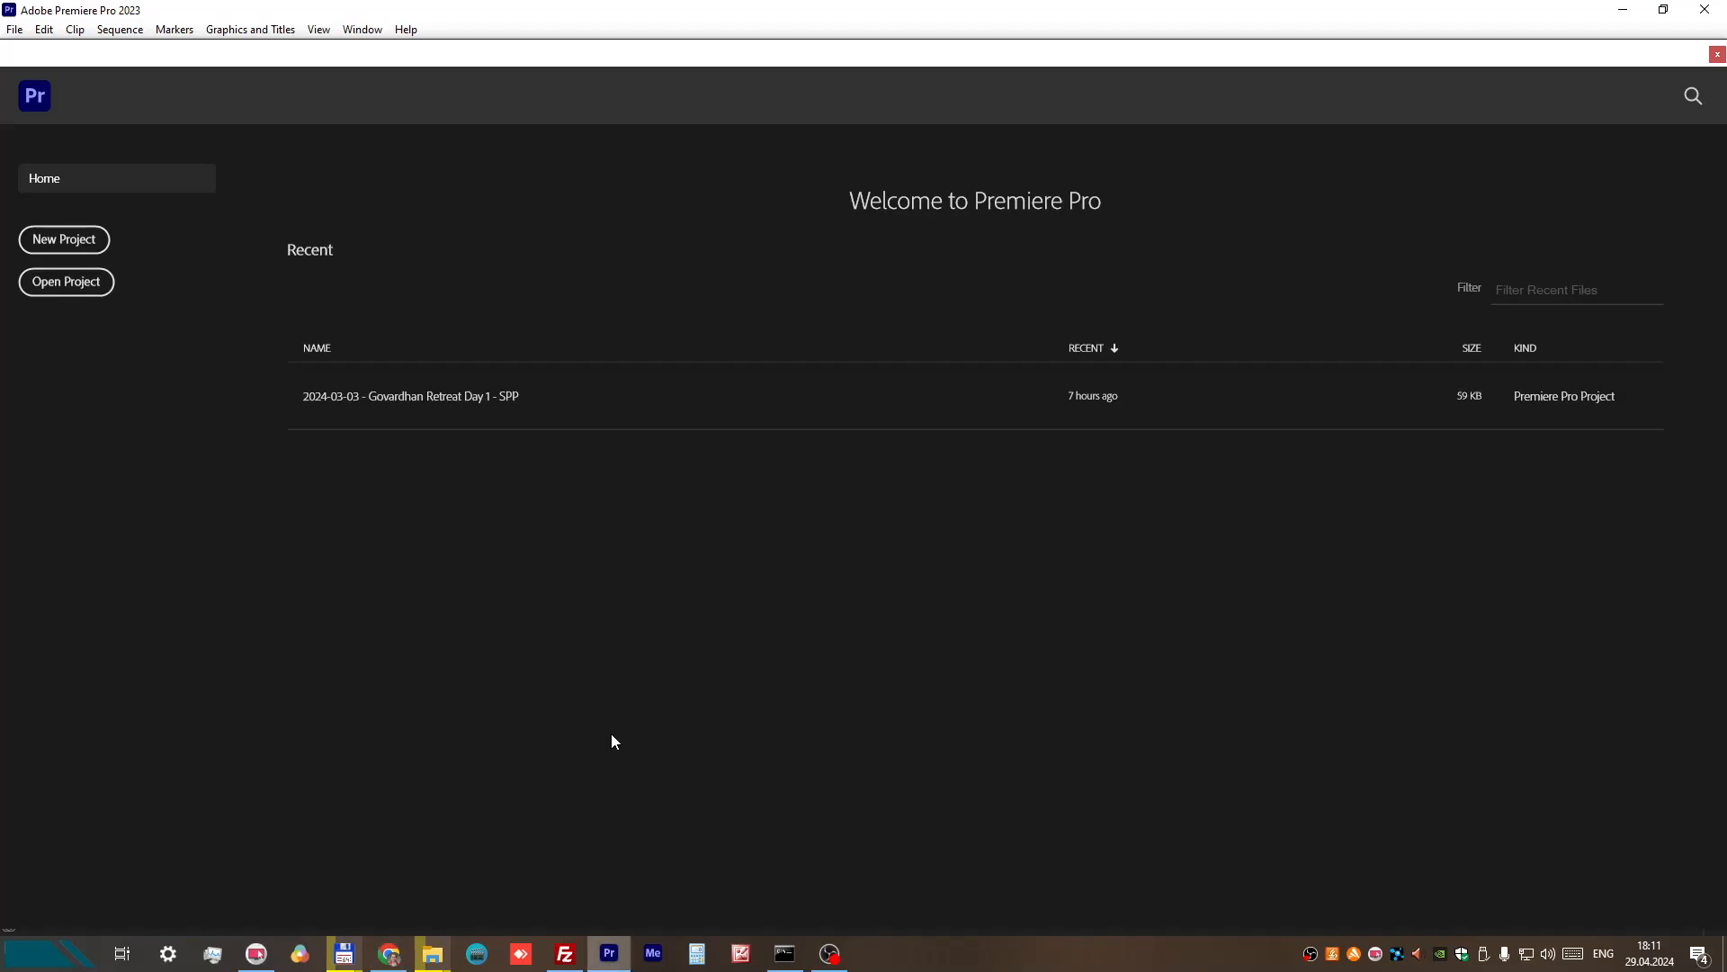
click(66, 240)
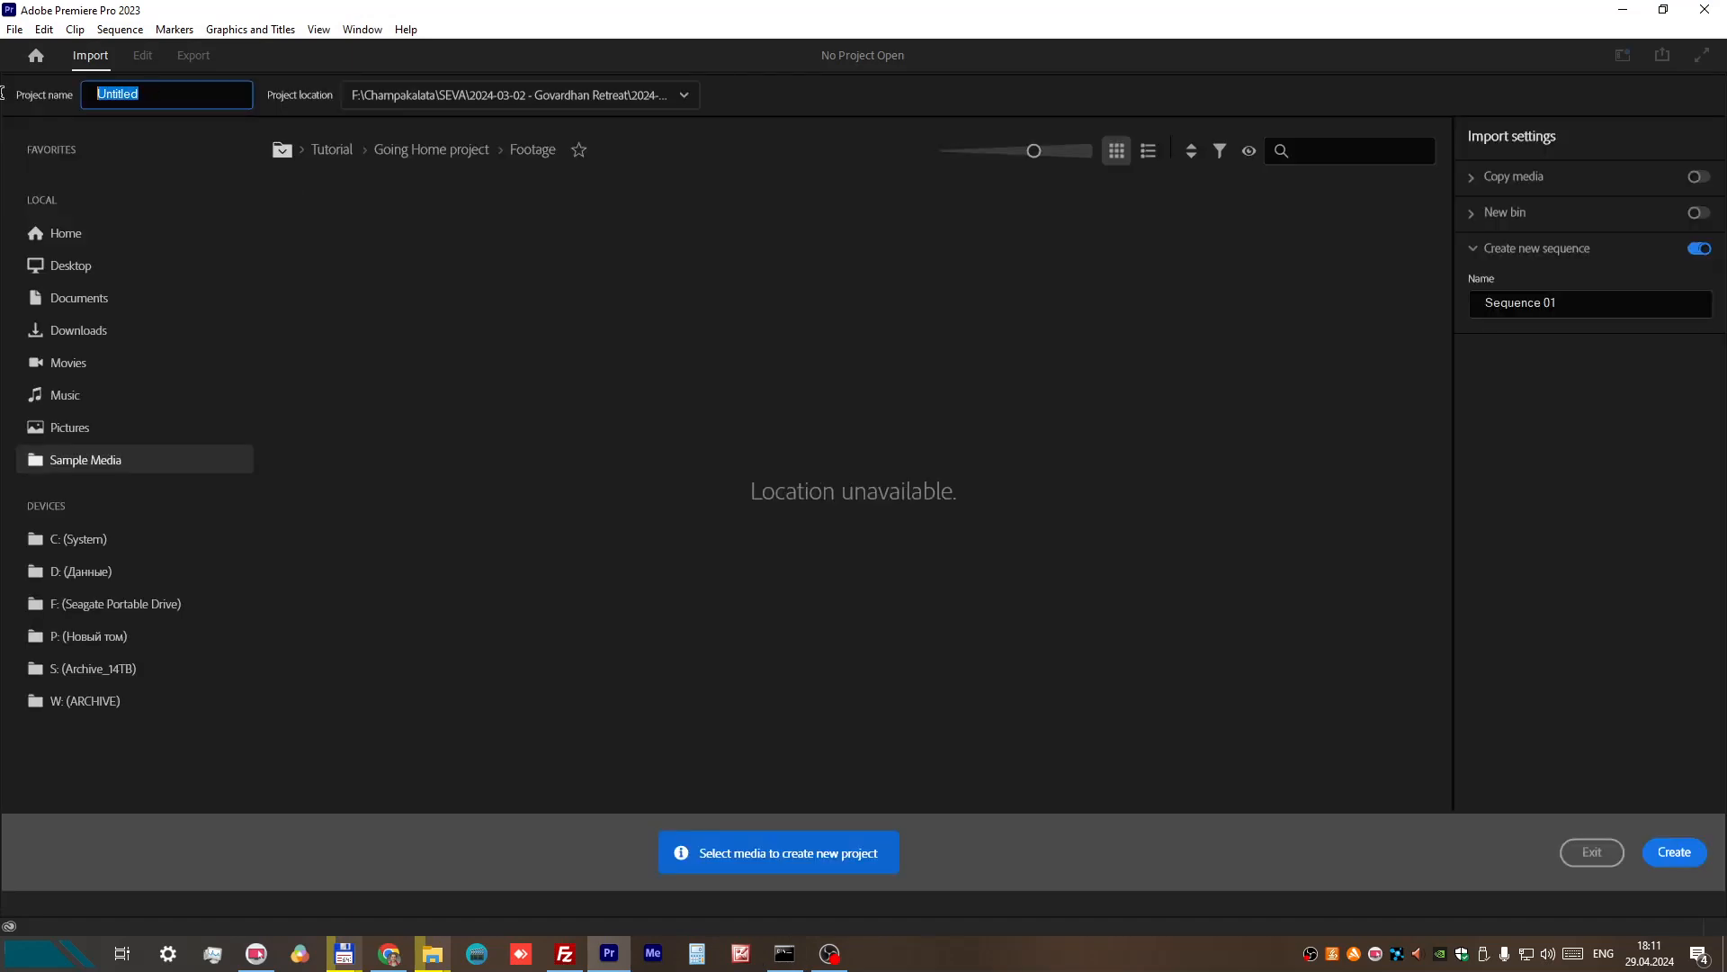
text(2024-03-21 - Program 1)
Step: Set the project location to the SEVA\2024-03-21 - Alachua\2024-03-21 - Program 1 folder on drive S and create the project
click(400, 93)
click(419, 233)
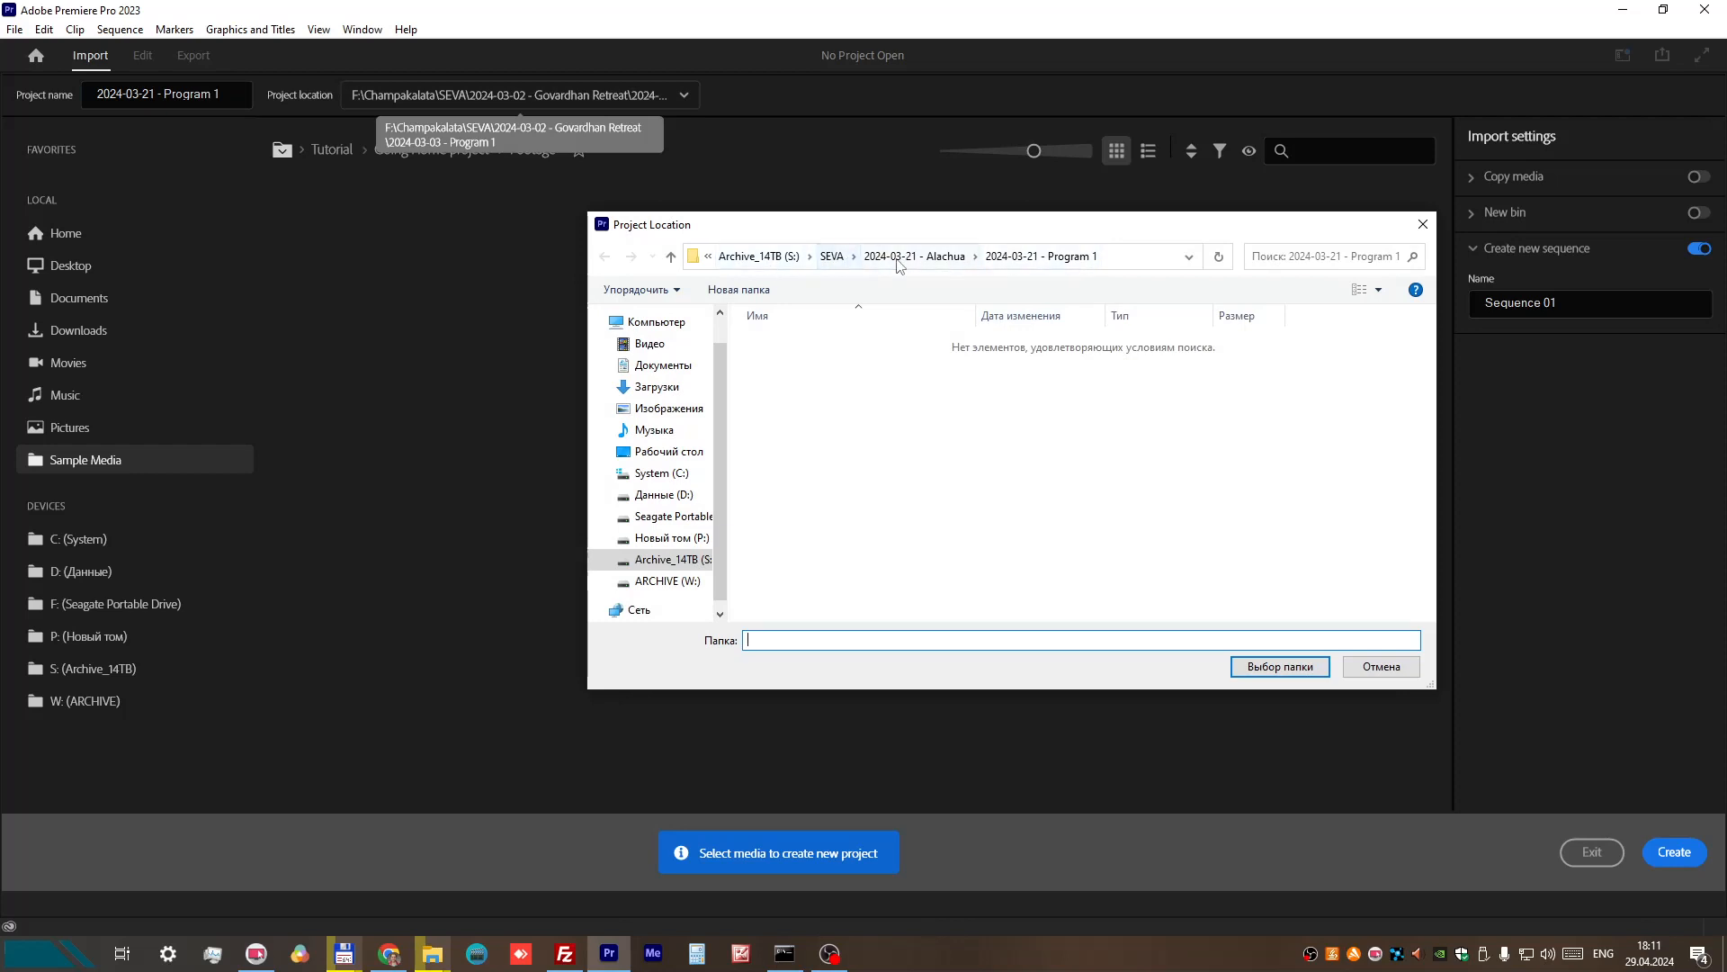
click(1043, 258)
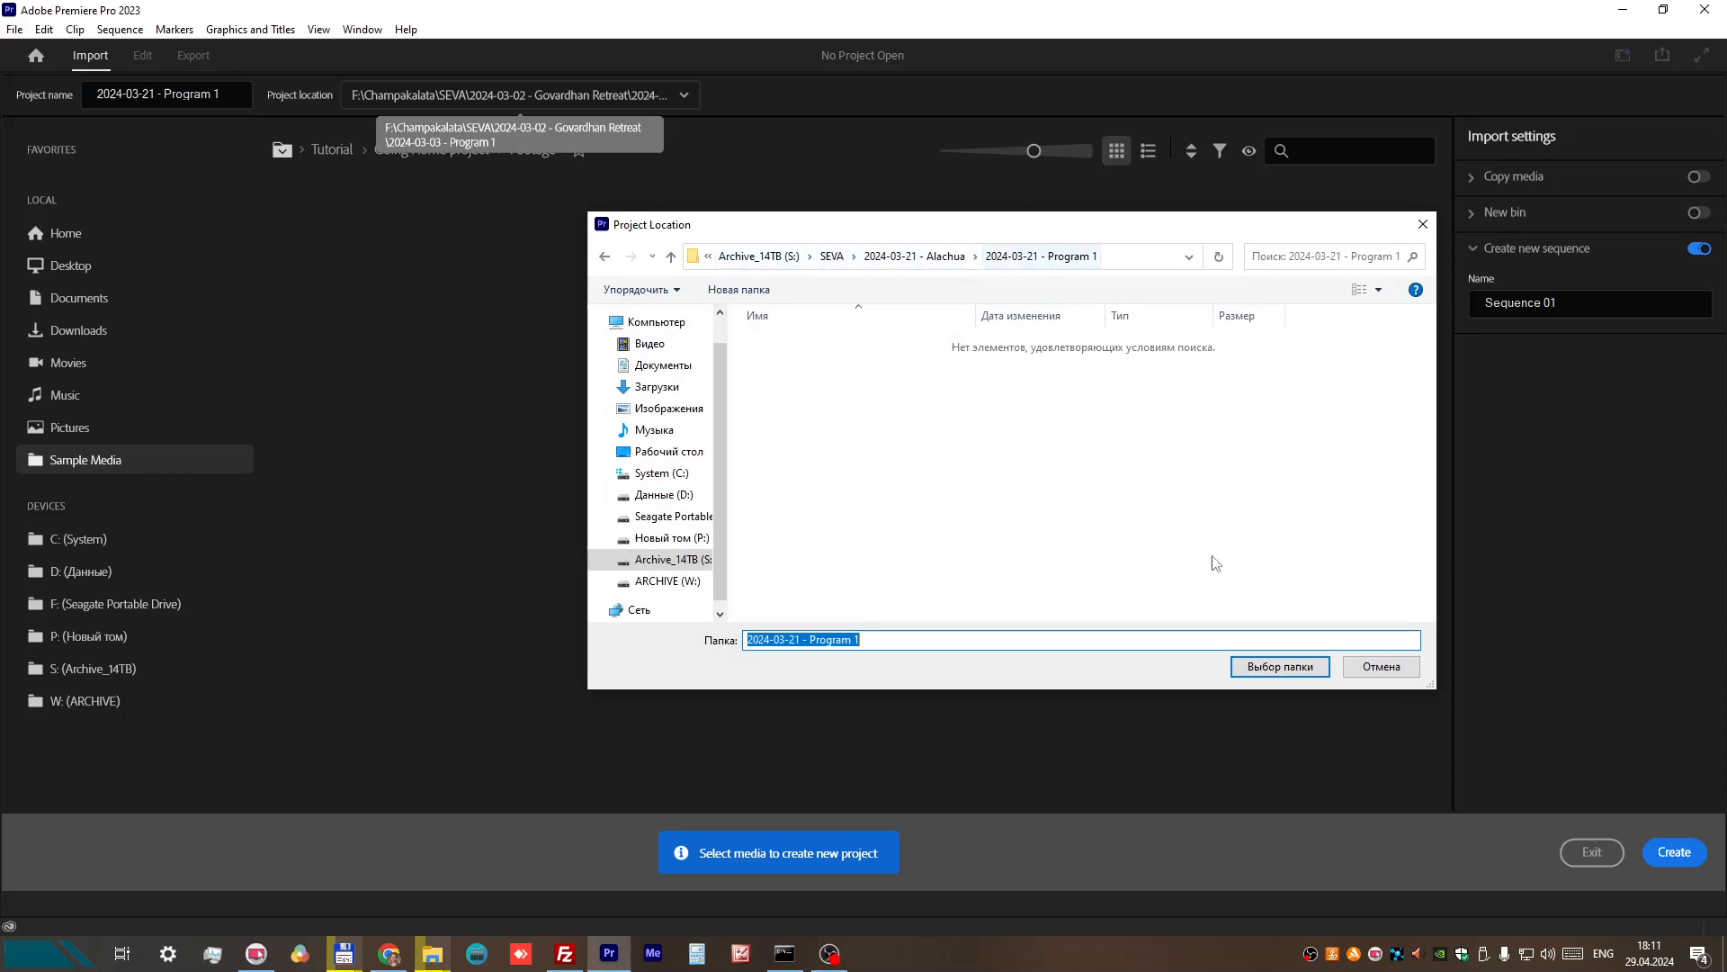
click(1263, 664)
click(1672, 854)
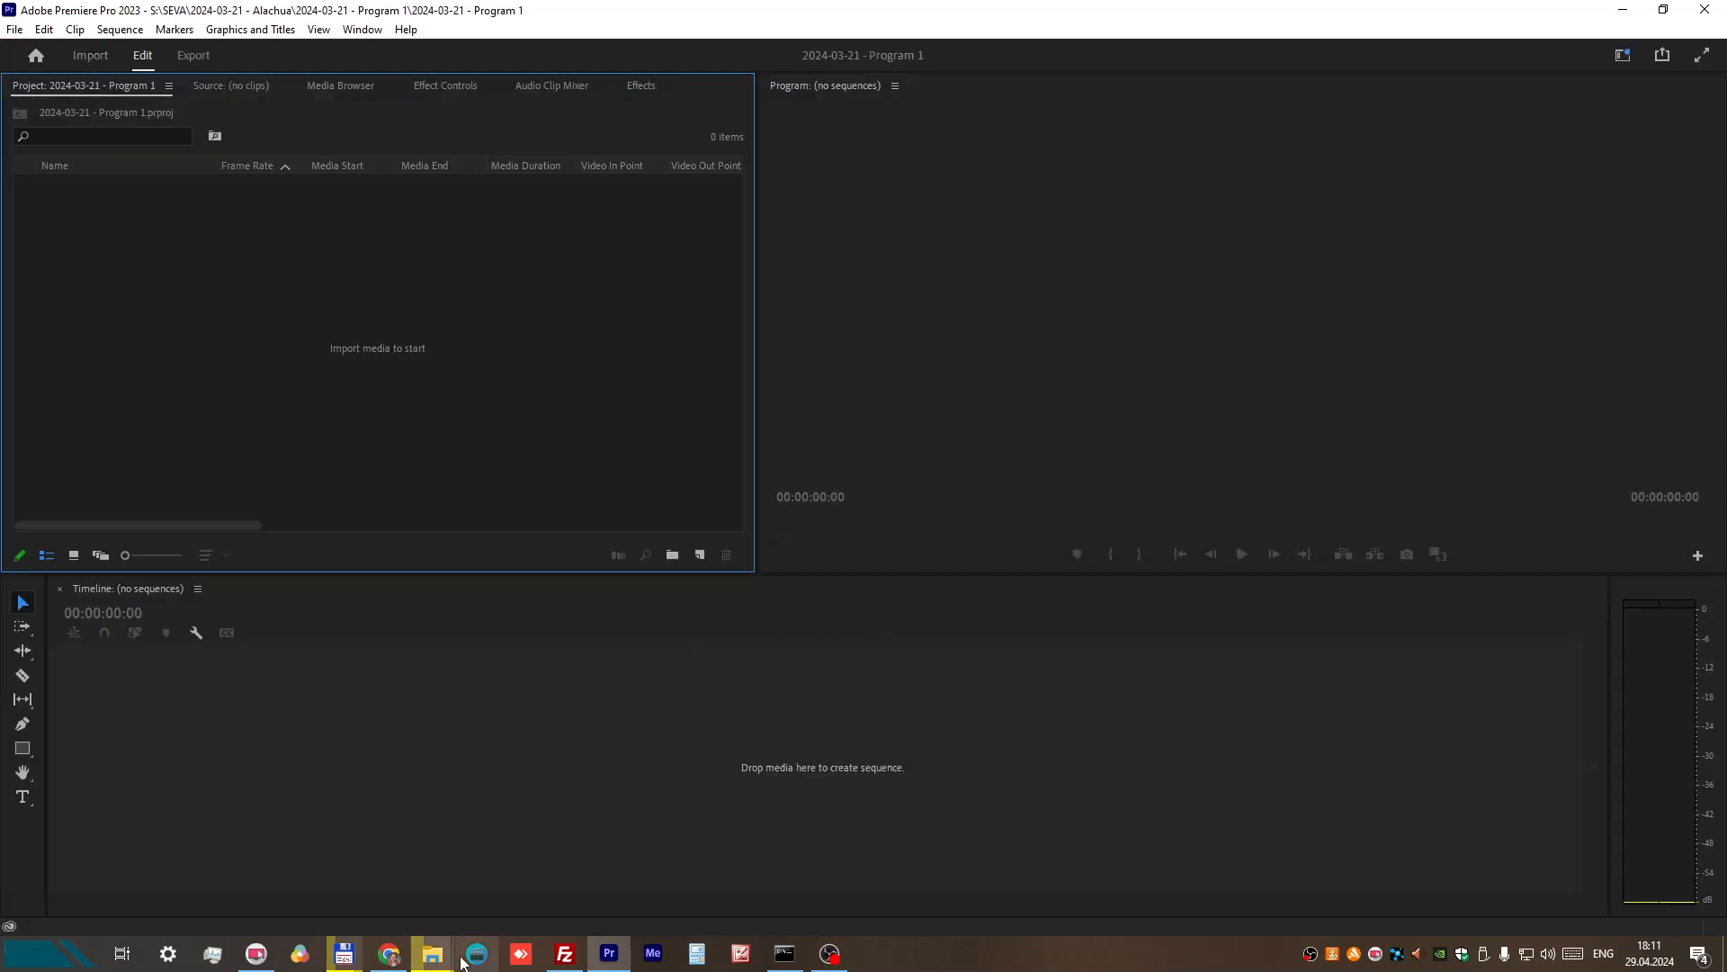
Step: Bring the recording ending in _0606.MOV from the Program 1 folder in Total Commander into Premiere Pro as a new sequence
mouse_move(344, 962)
click(412, 855)
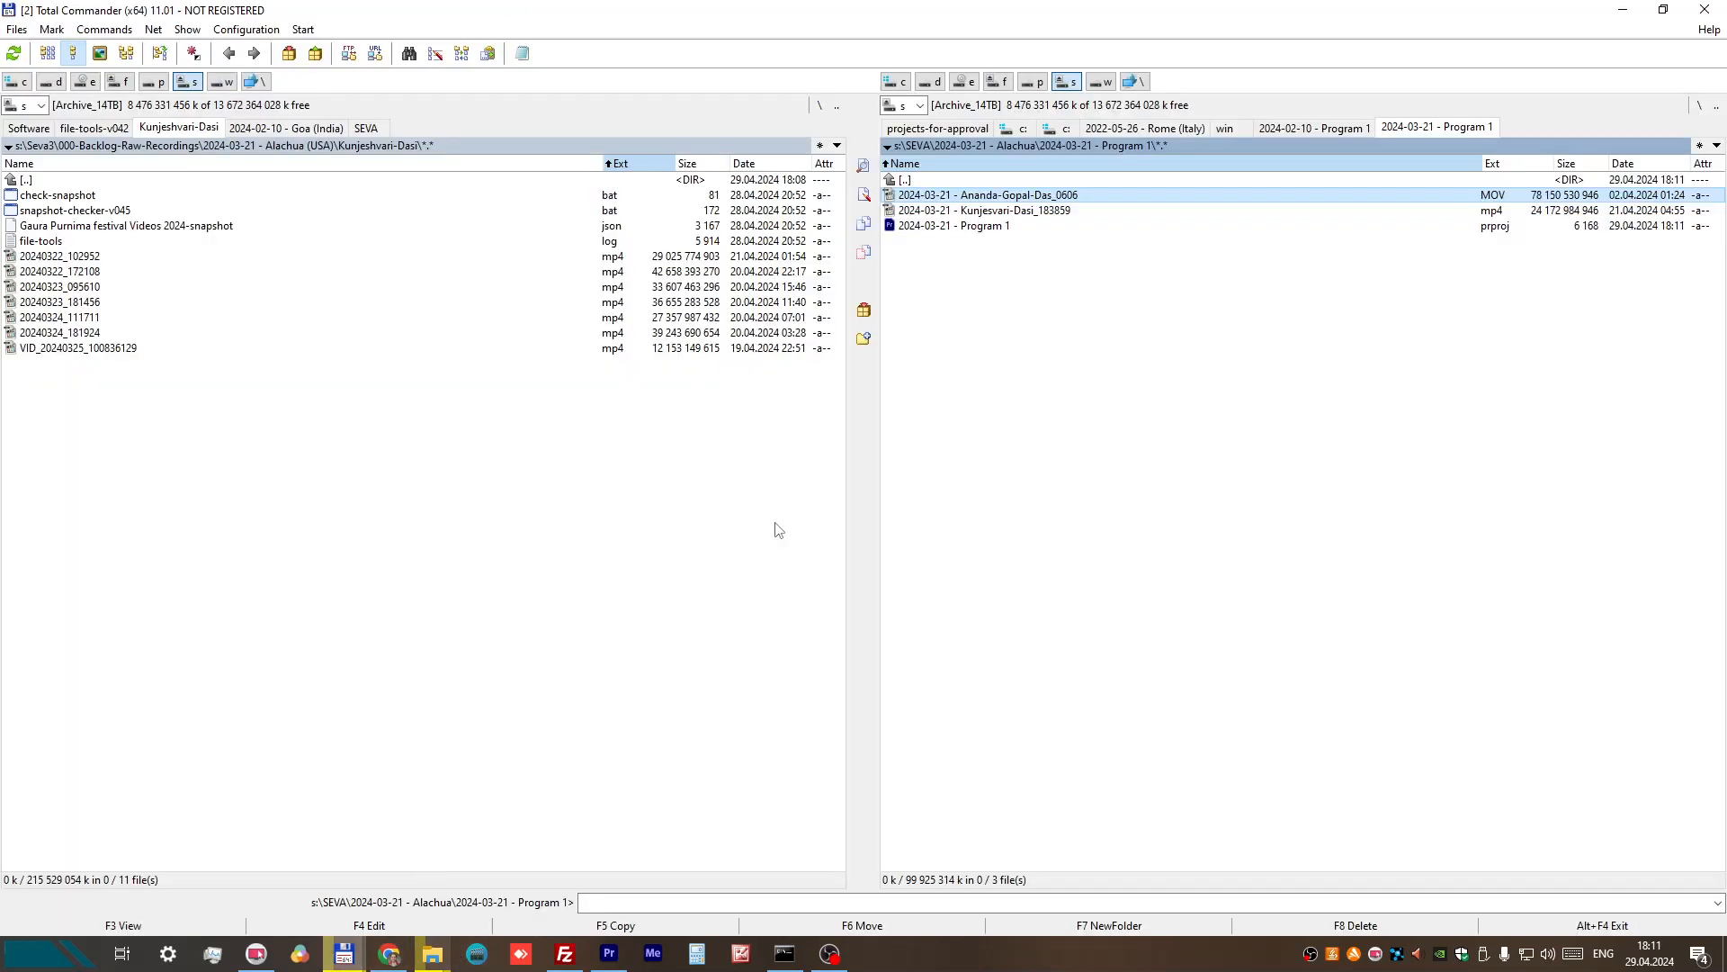
click(998, 197)
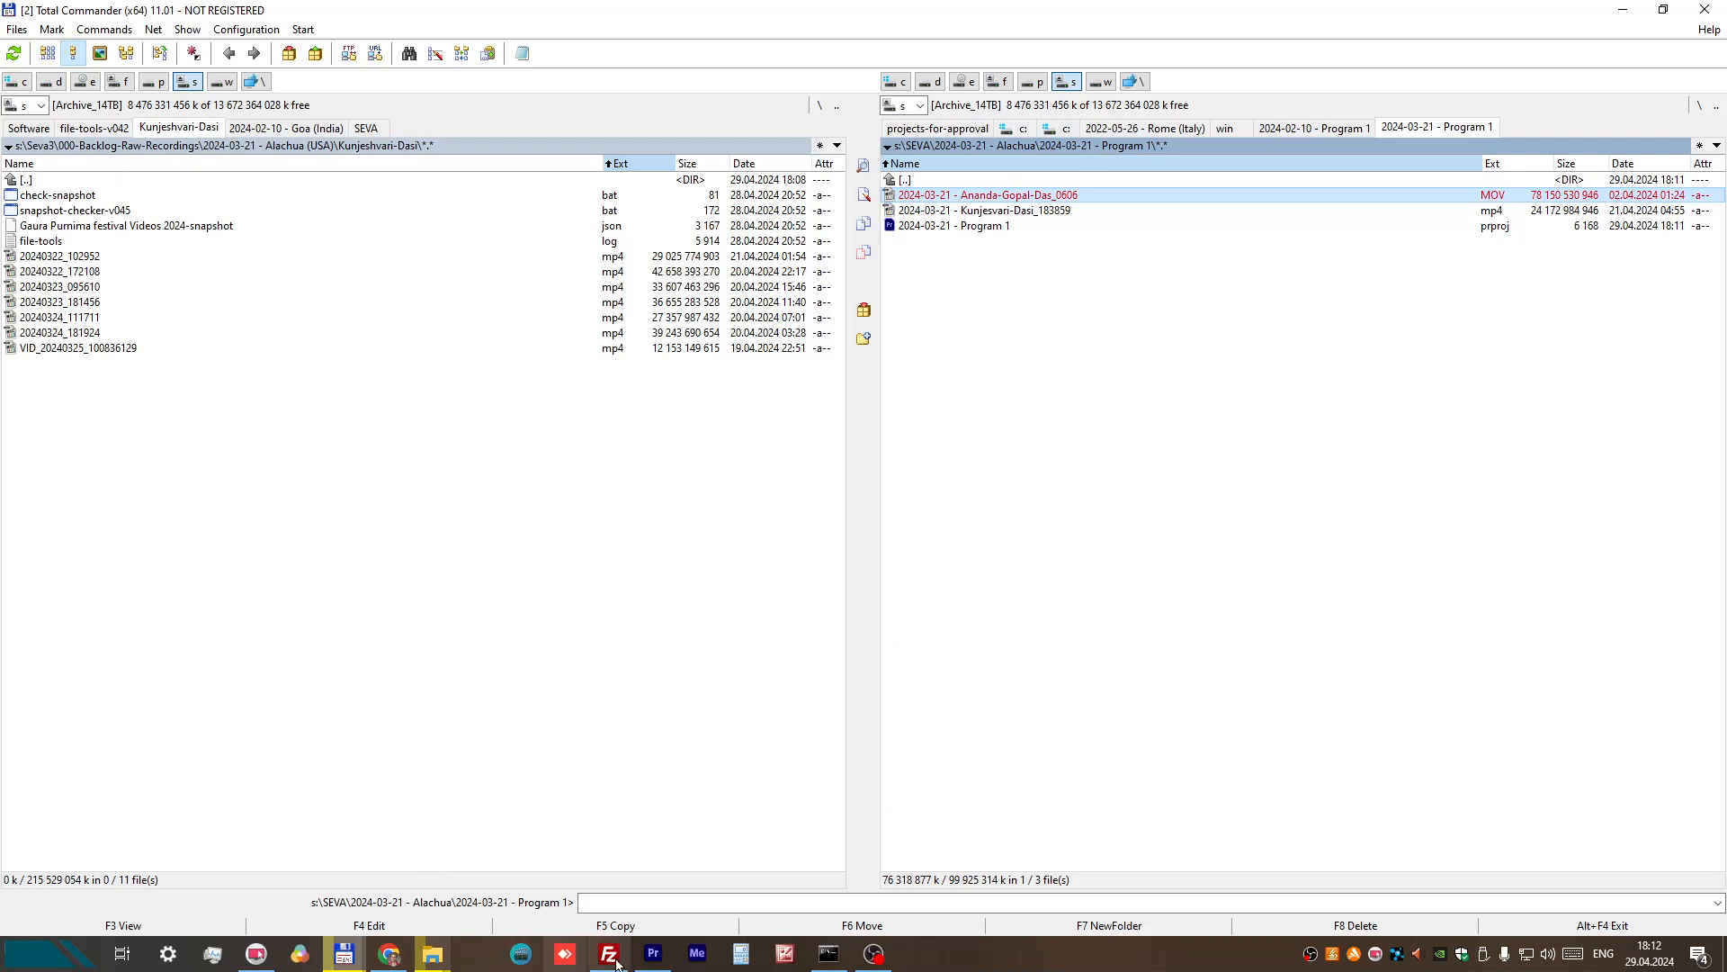
drag(616, 960, 438, 690)
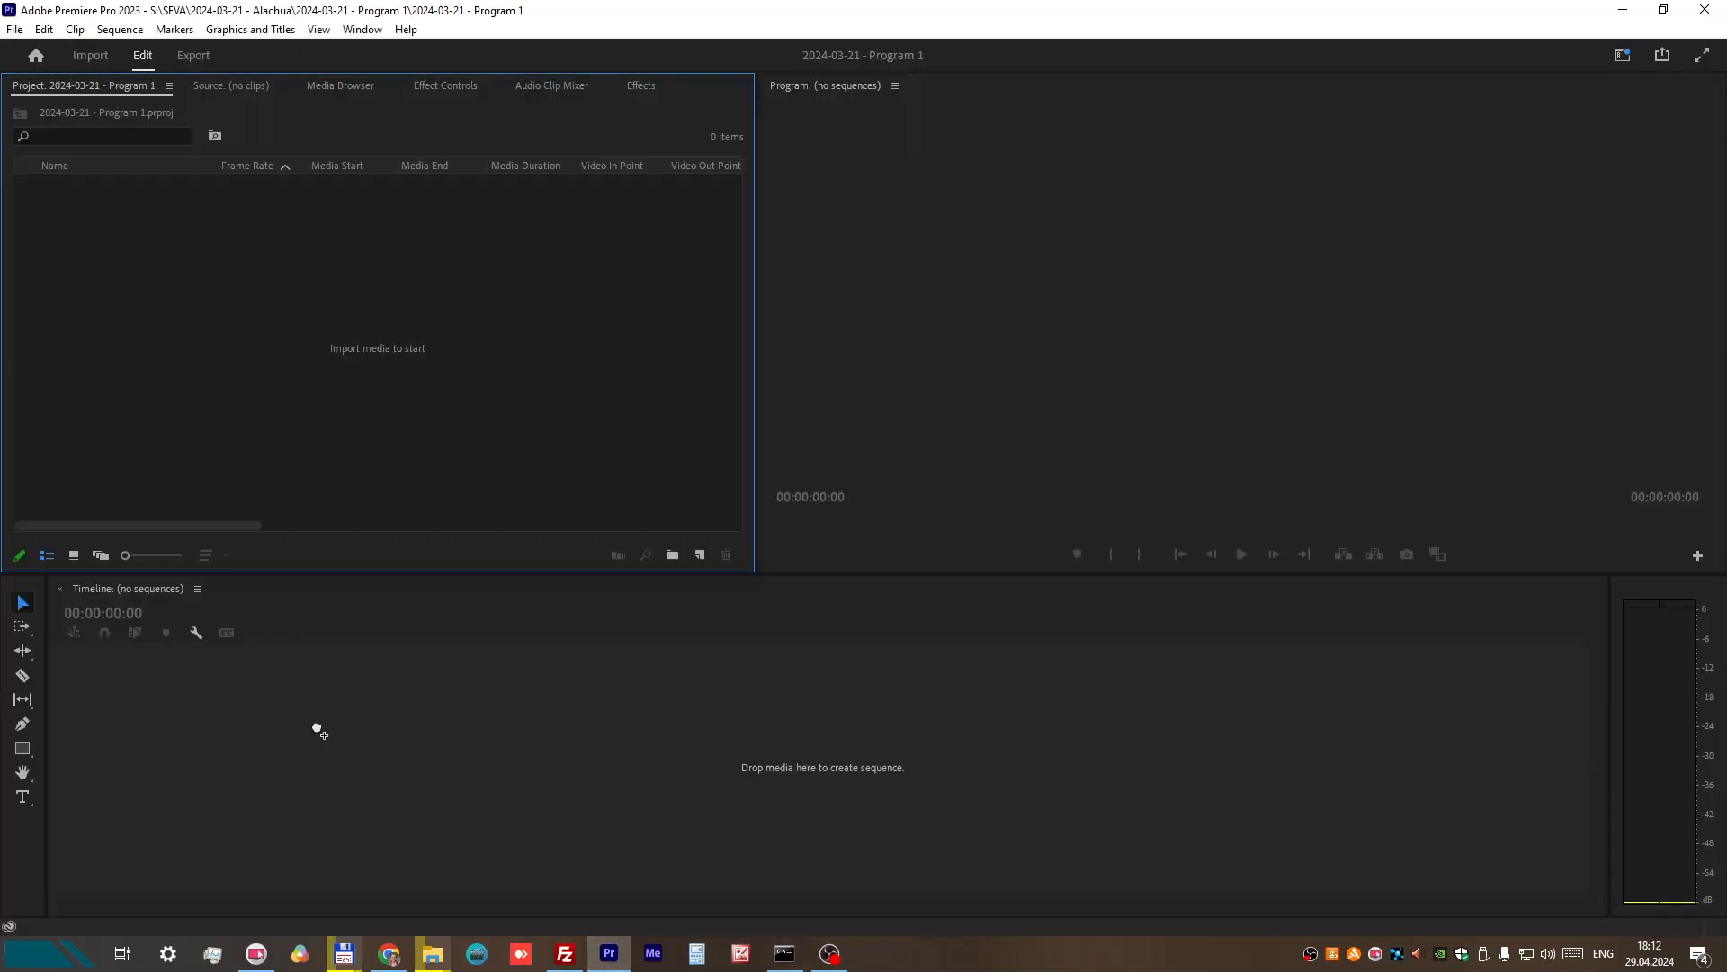
drag(316, 728, 244, 383)
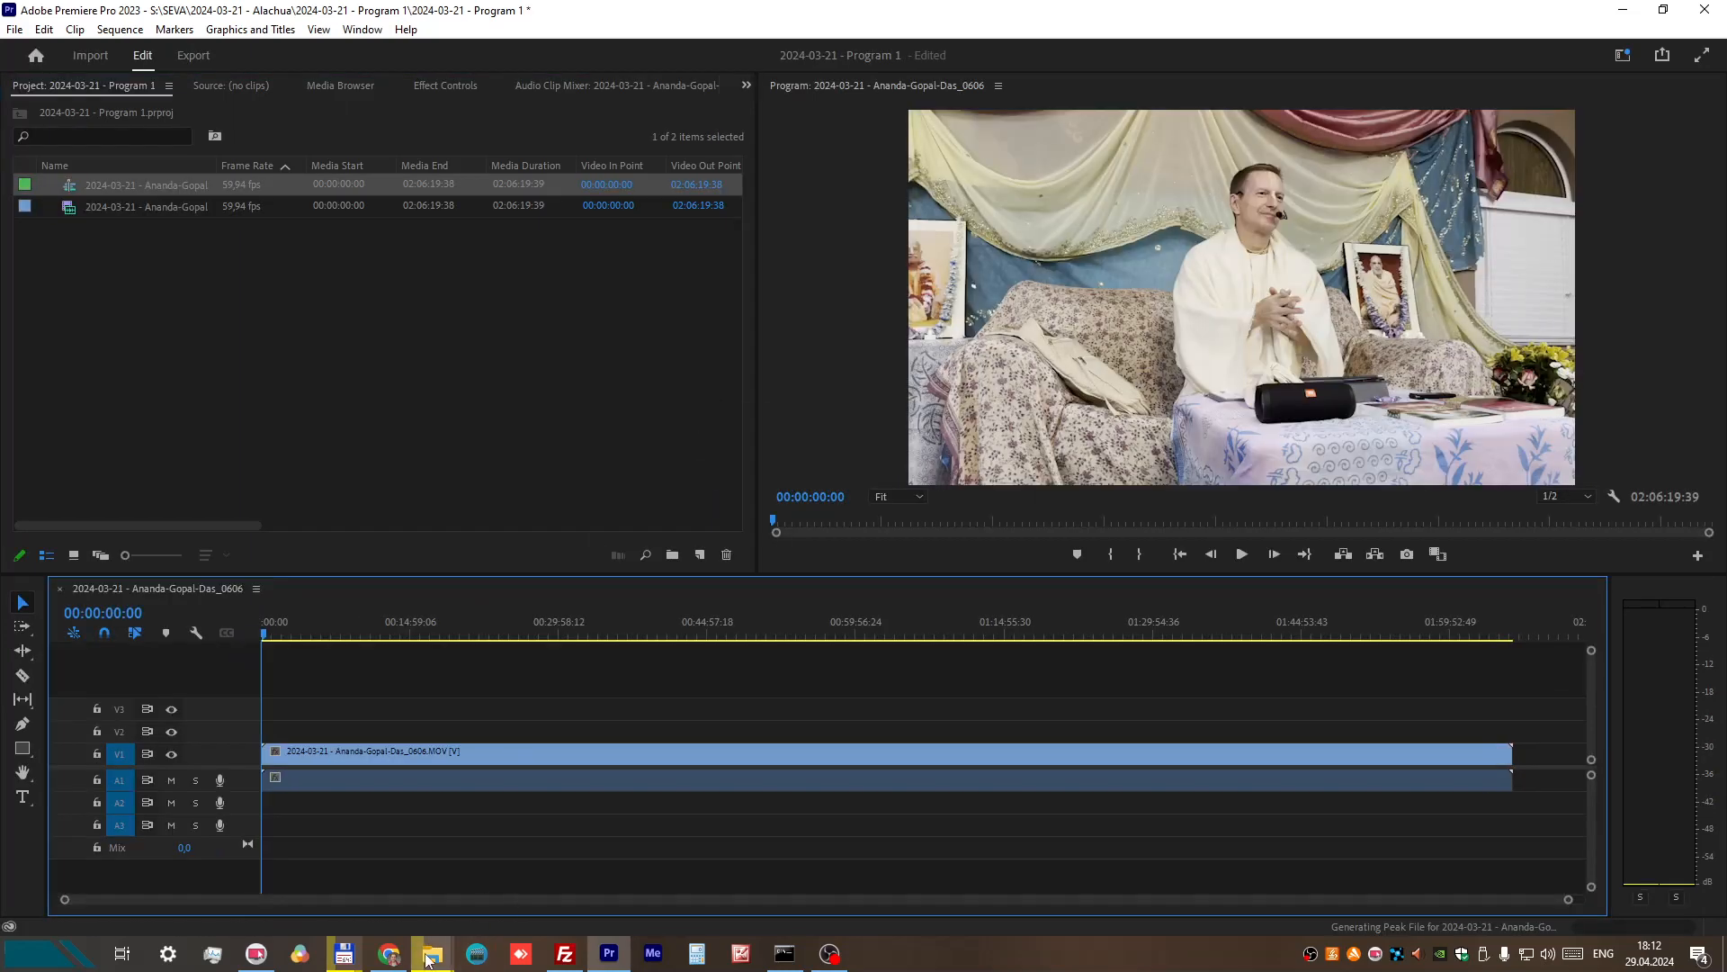
Step: Add the recording ending in _183859.mp4 from Total Commander to video track V2 and audio track A2, starting at 00:00:00:00
mouse_move(347, 955)
click(395, 846)
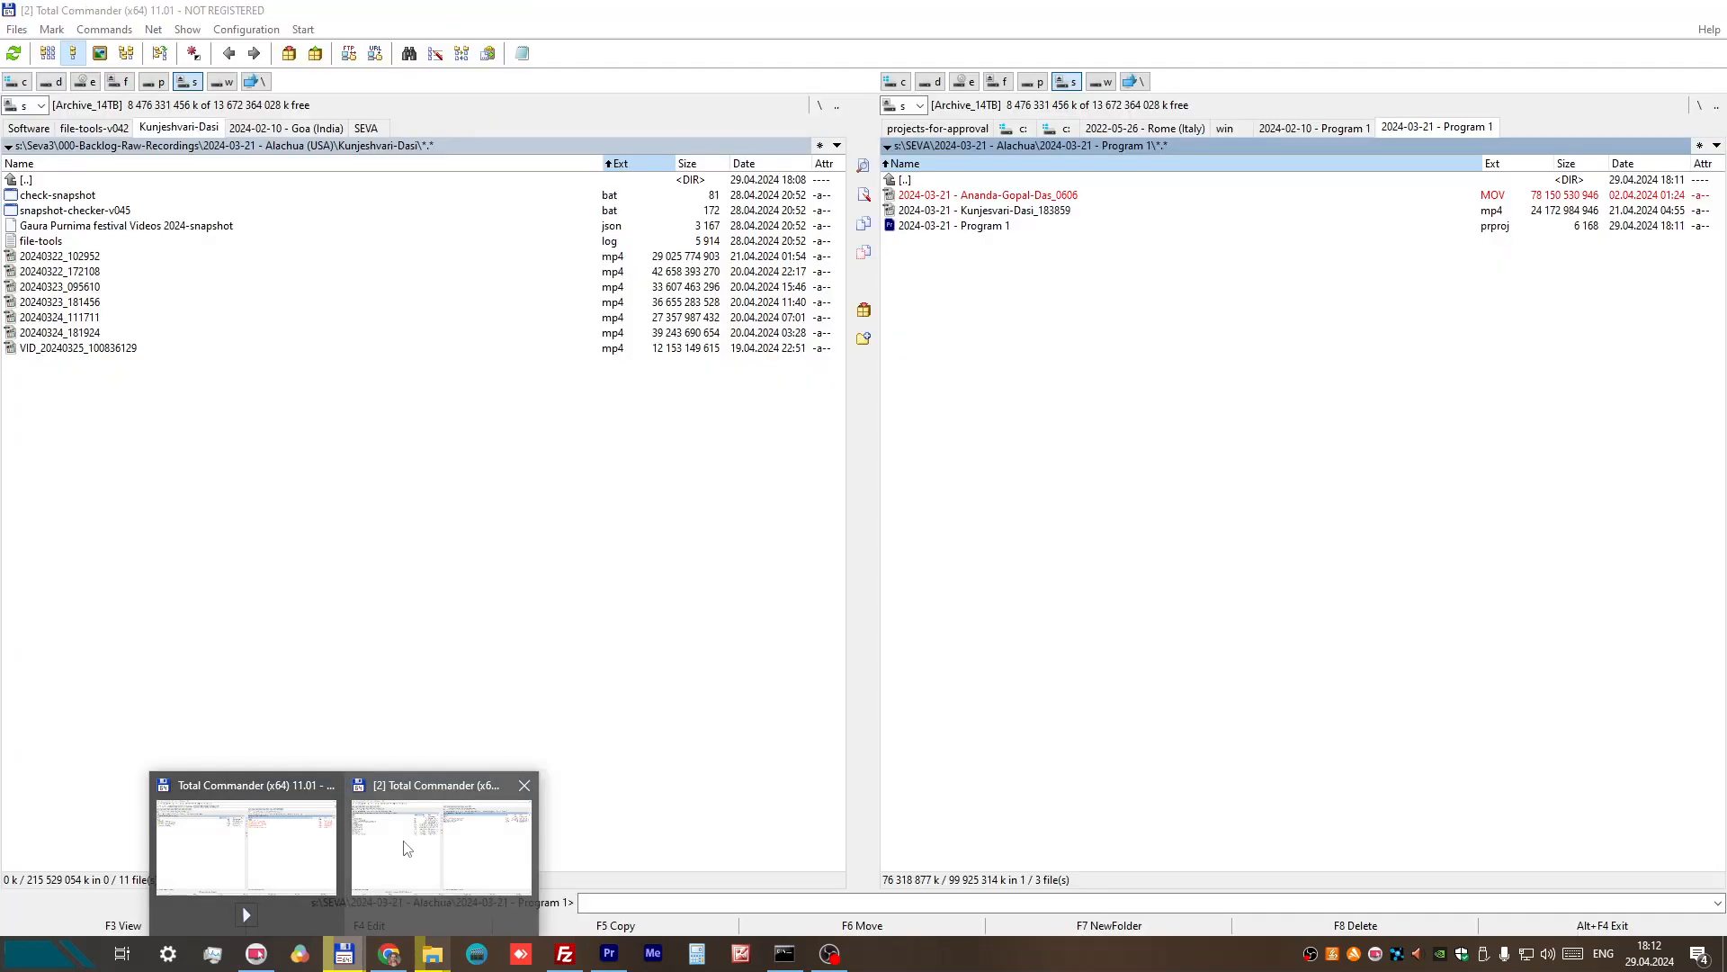
click(1007, 212)
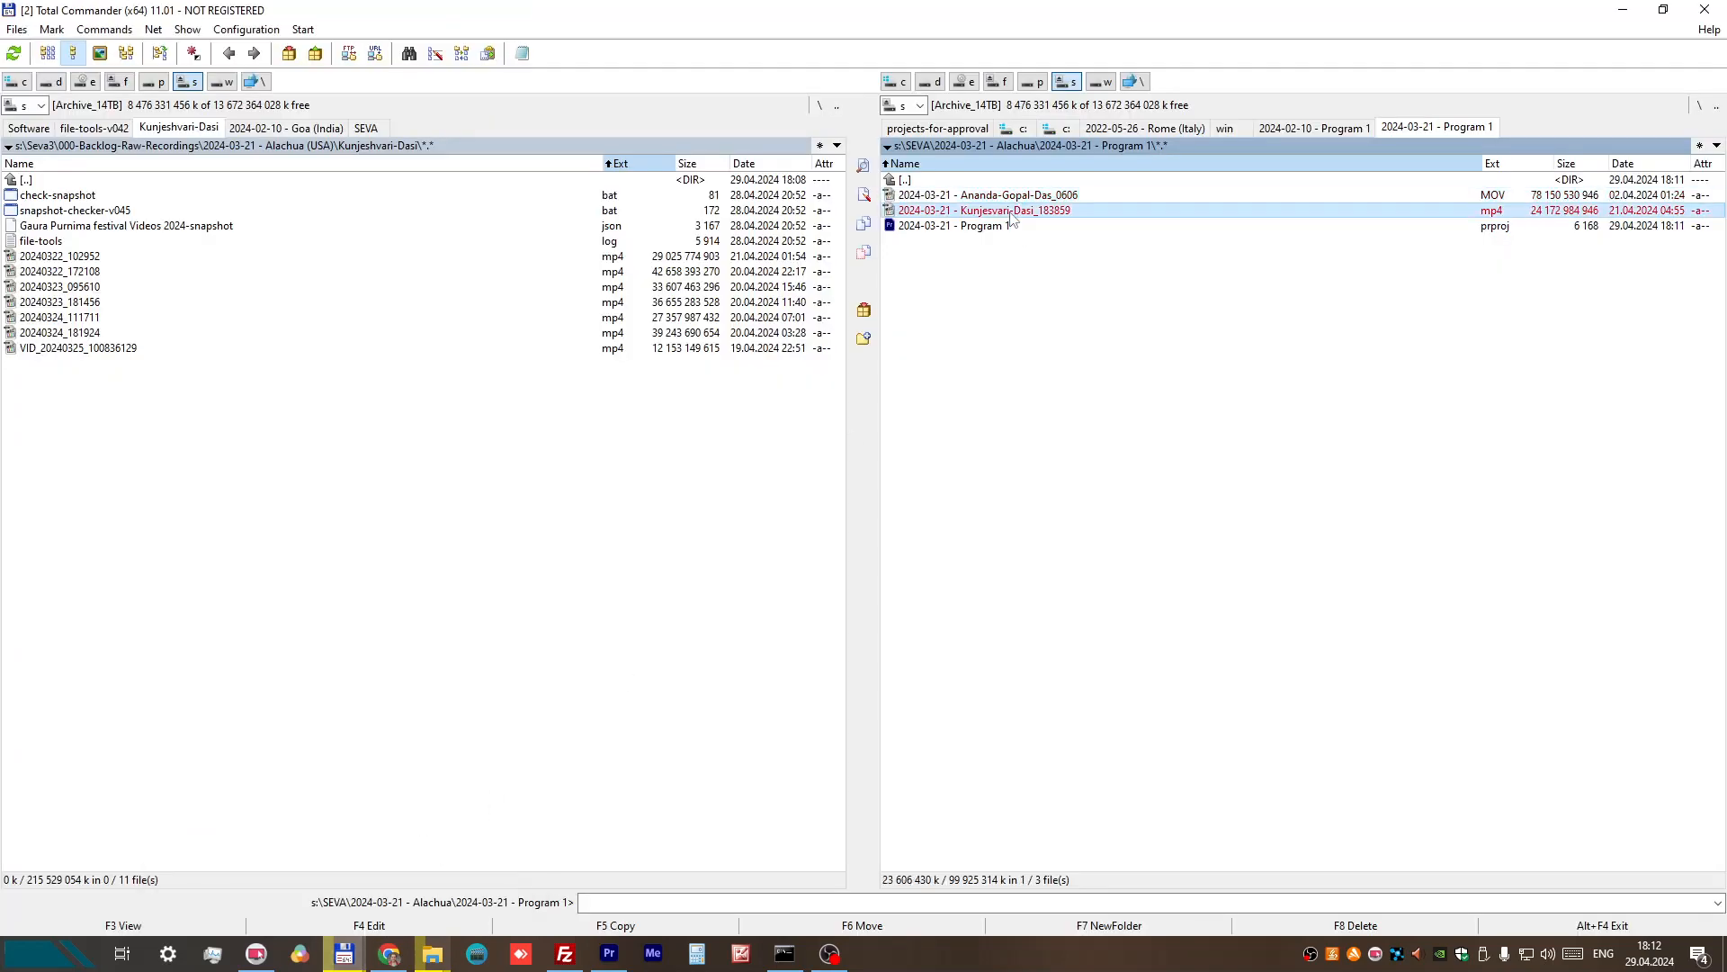
drag(1008, 216, 511, 700)
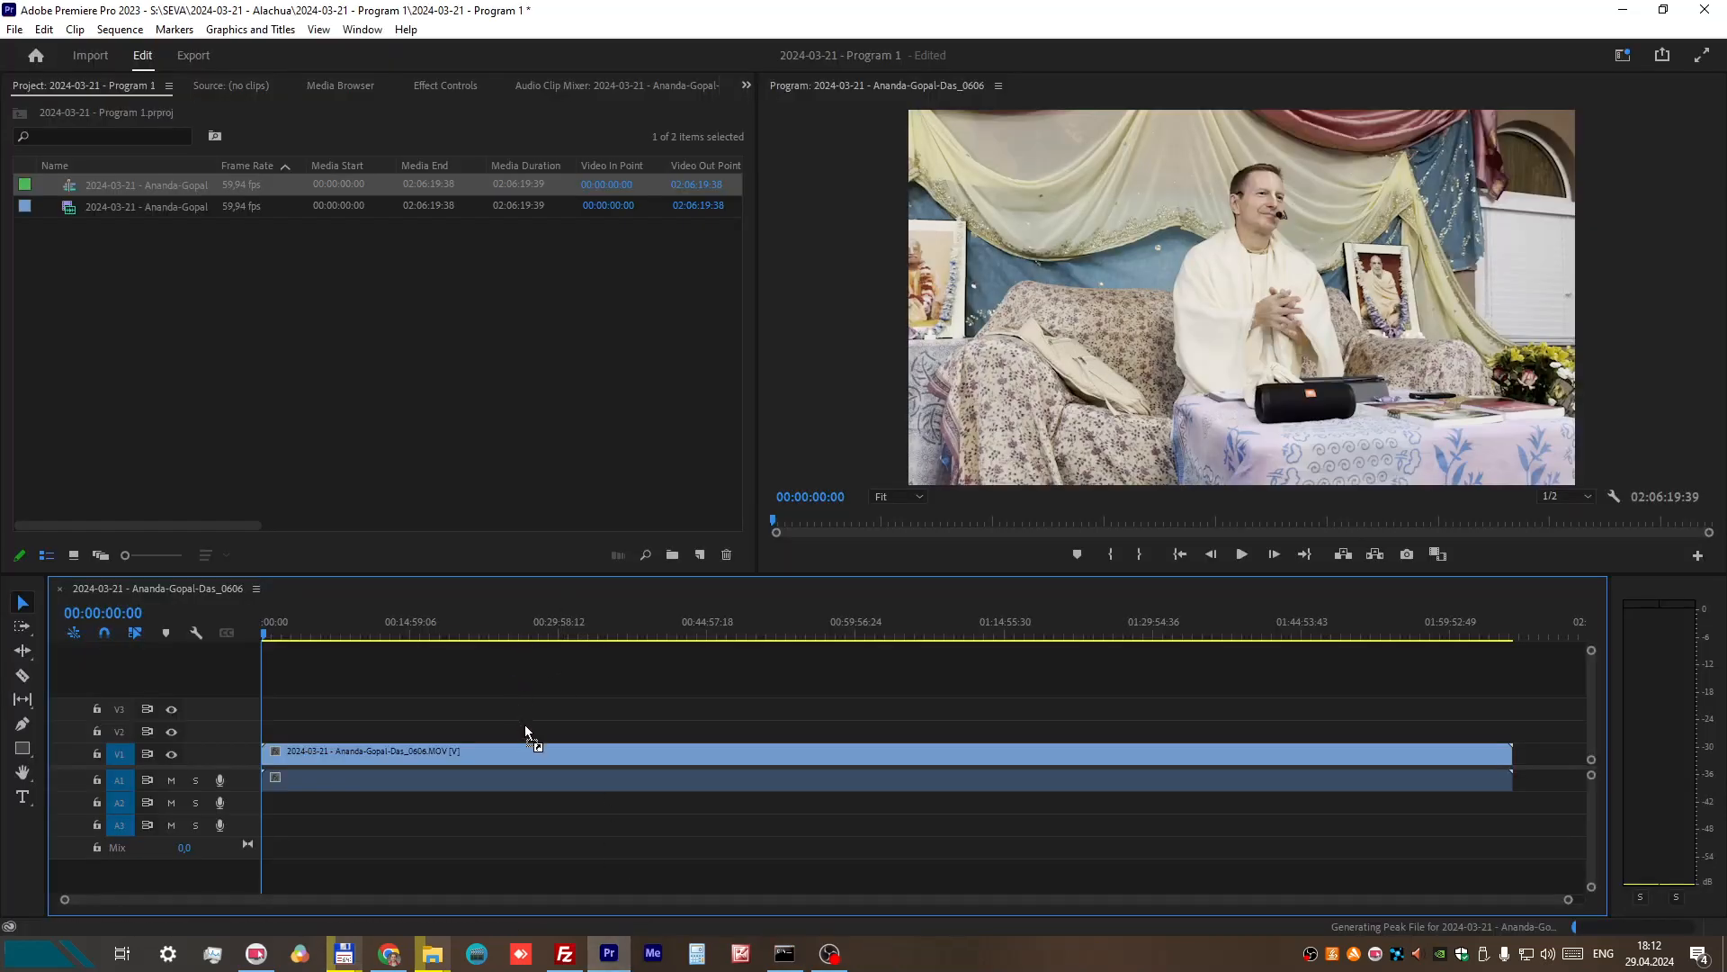
drag(525, 725, 537, 748)
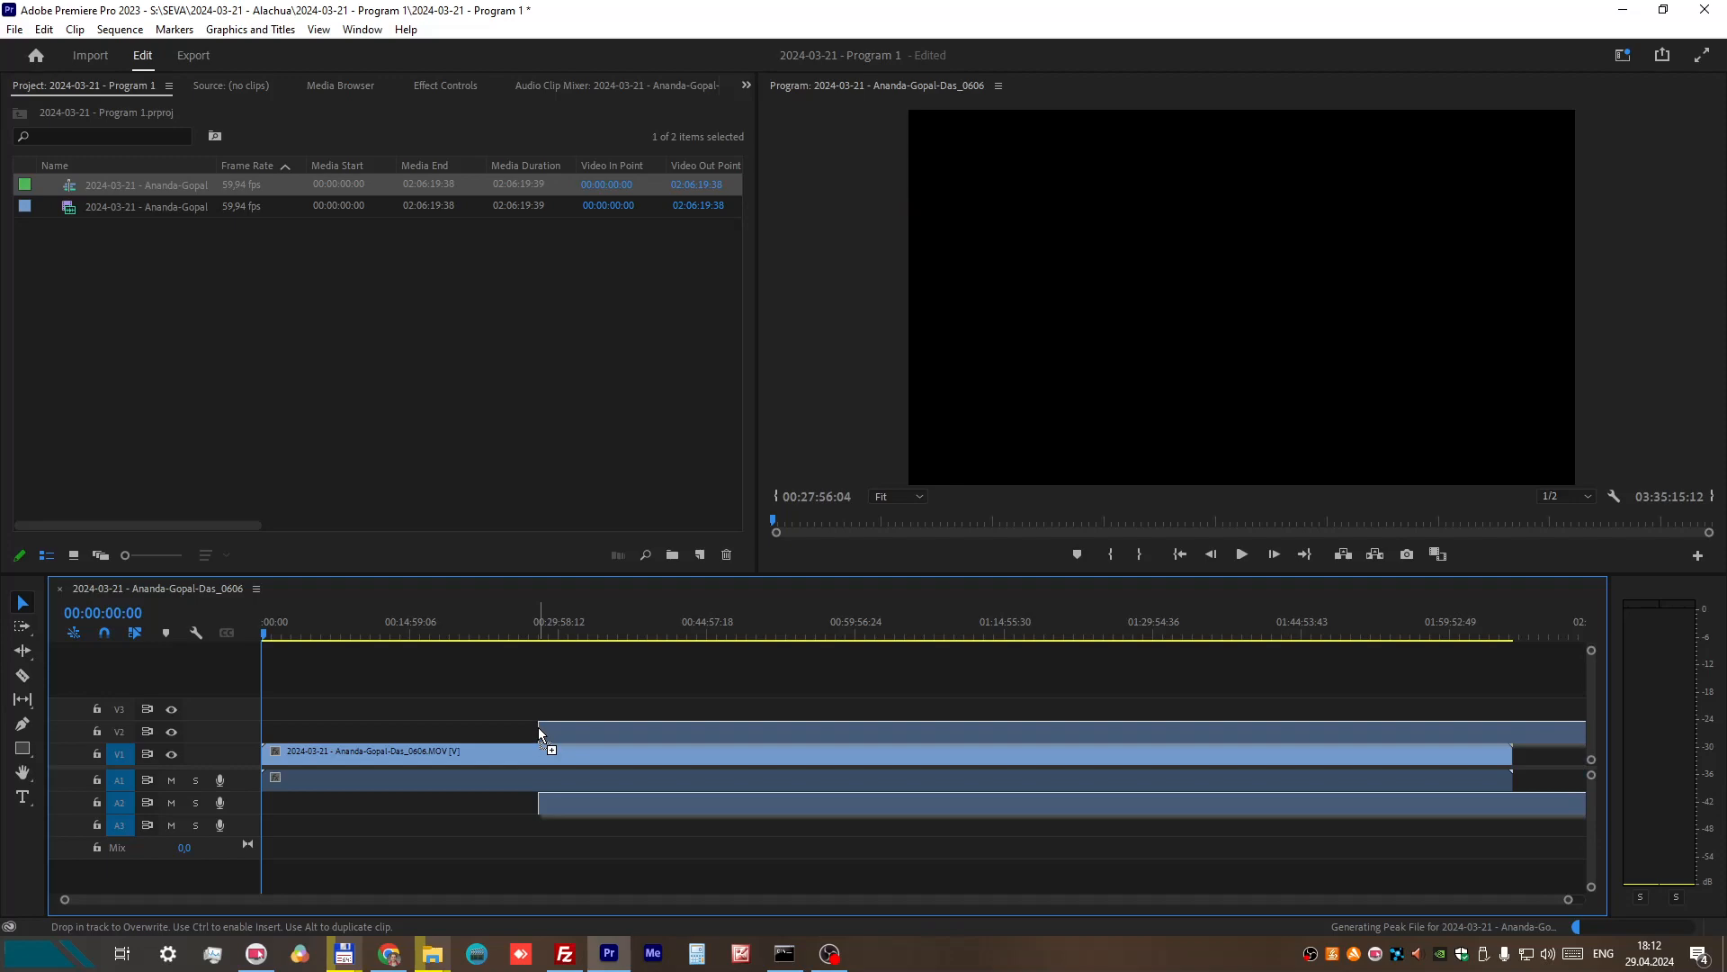
drag(538, 727, 236, 730)
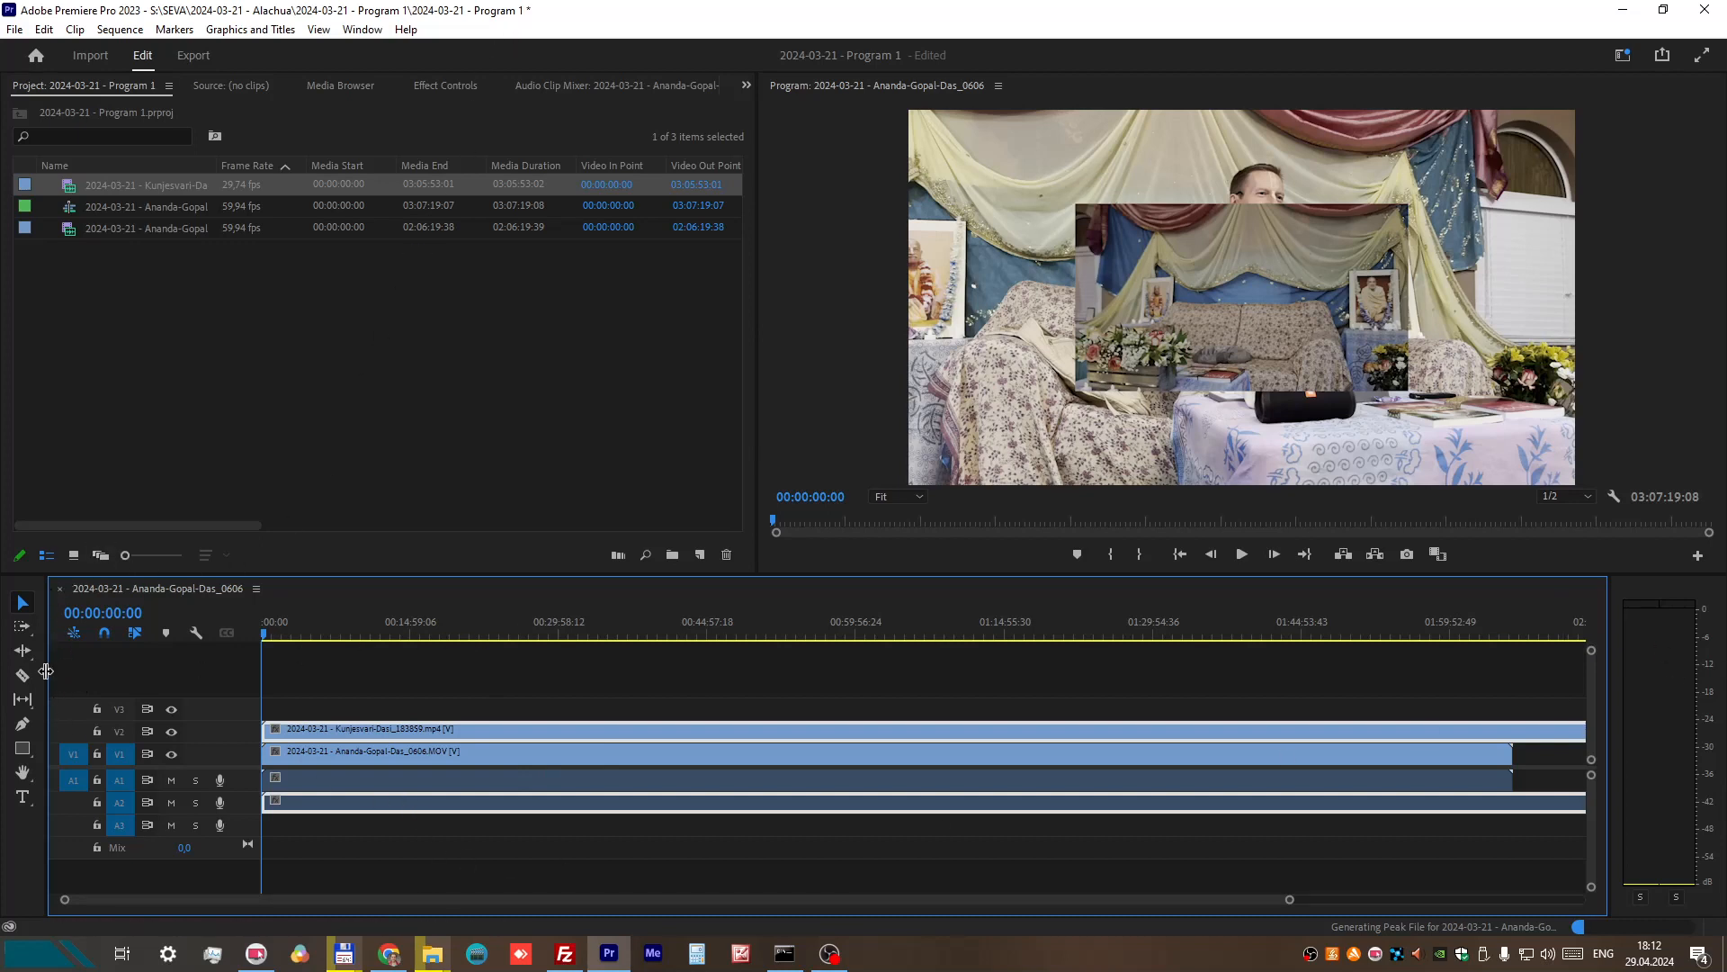
Step: Fit the full length of both recordings into the timeline view
drag(48, 671, 379, 688)
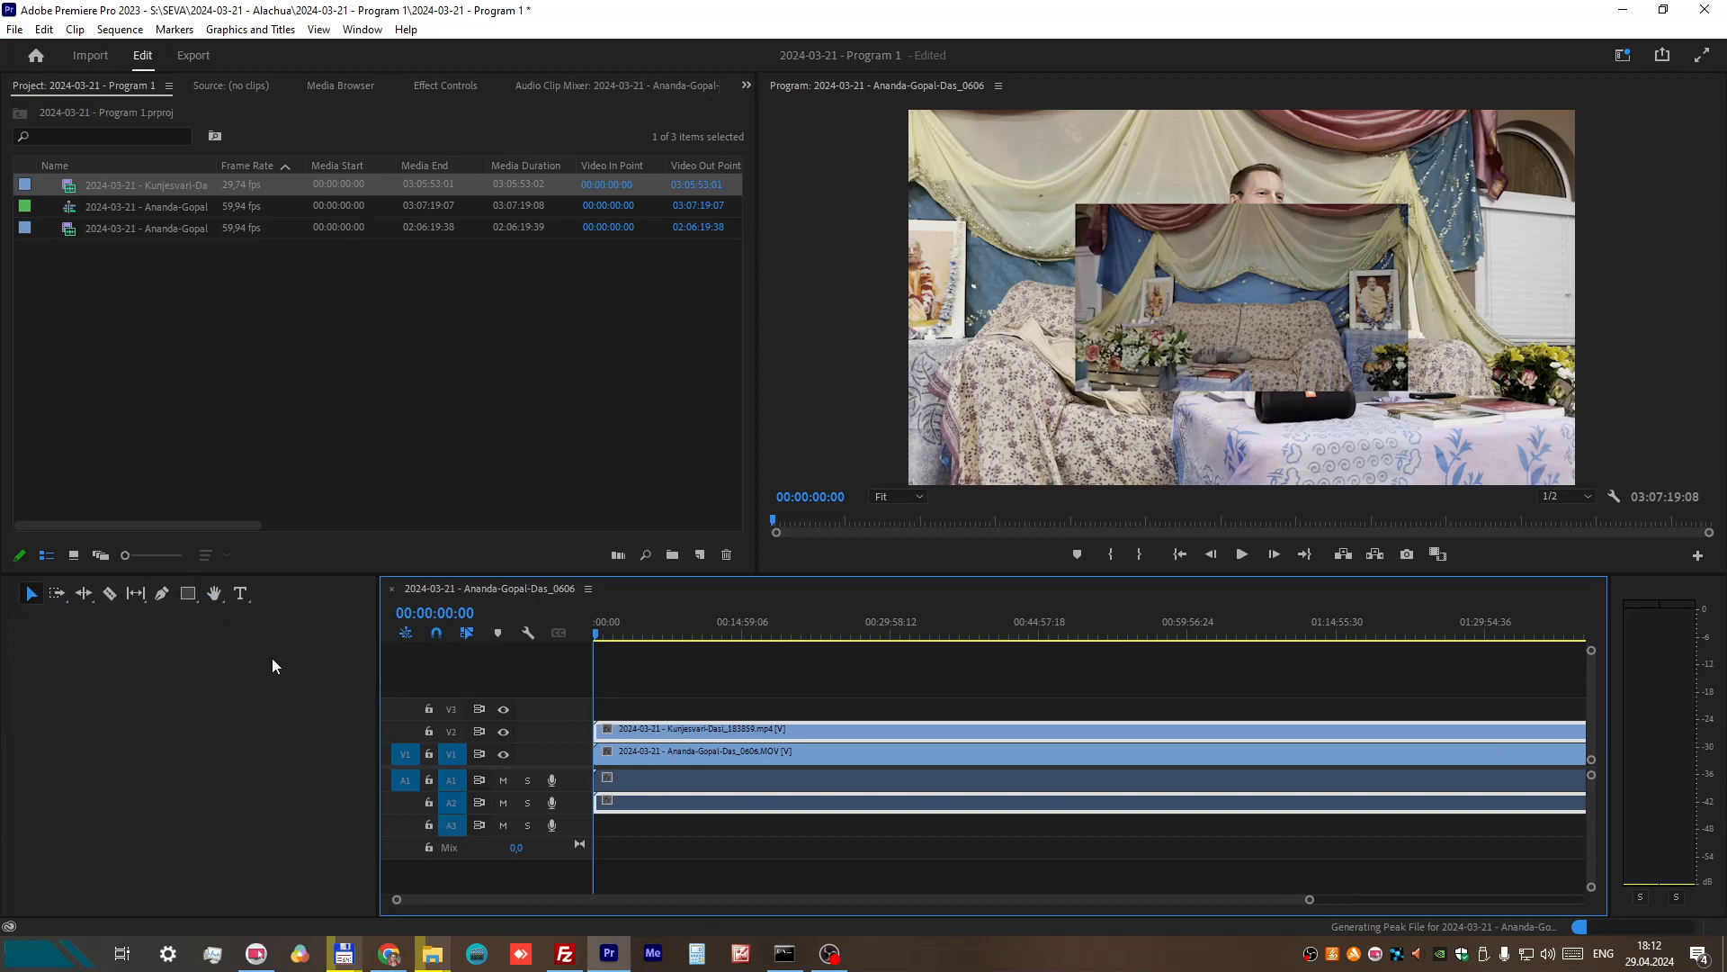
drag(378, 665, 35, 680)
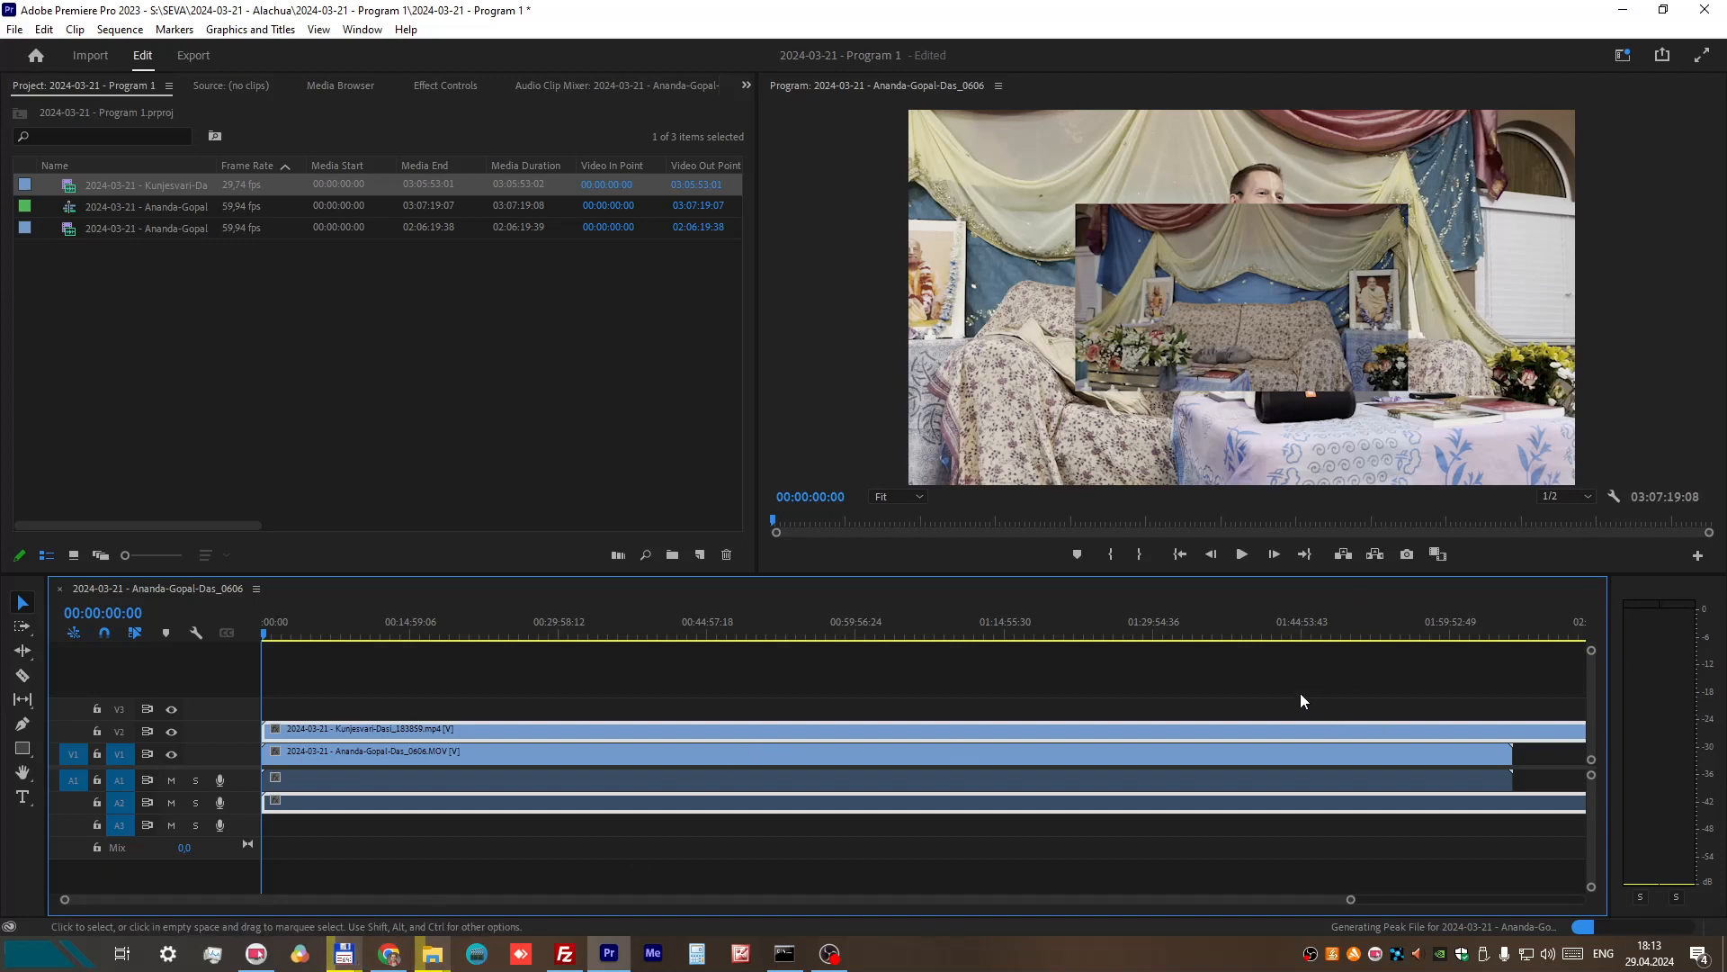
key(backslash)
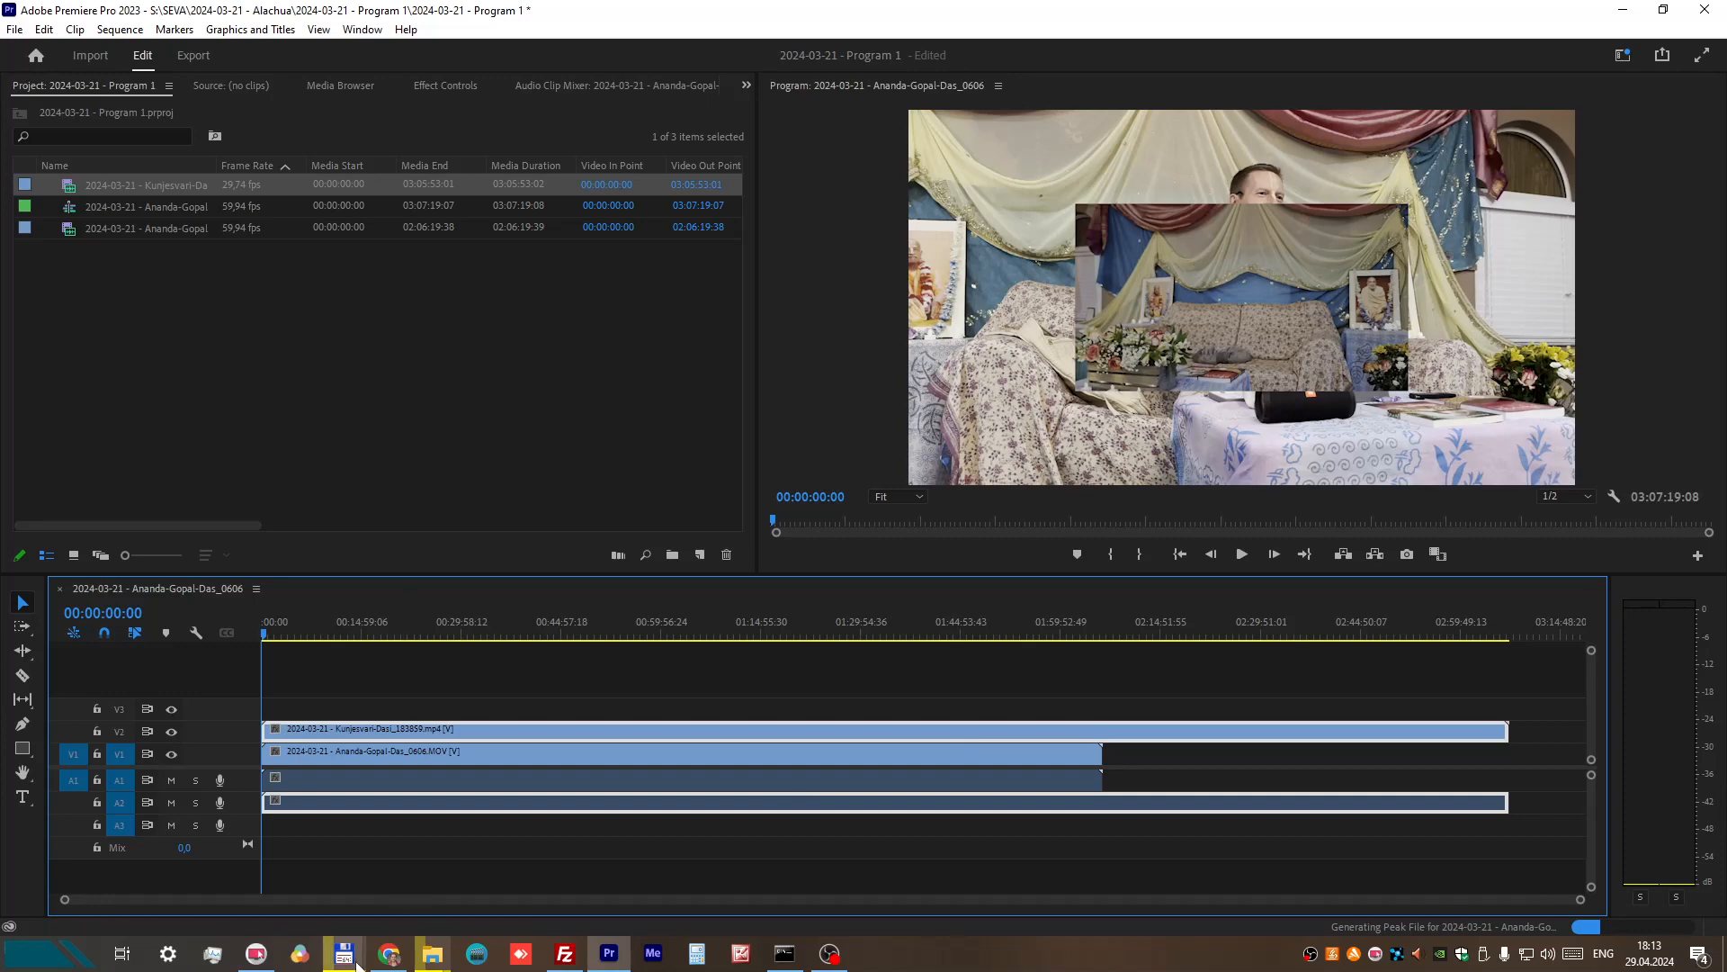
Step: Check the backlog folders and the Program 1 folder in the two Total Commander windows, and return to Premiere Pro
mouse_move(343, 952)
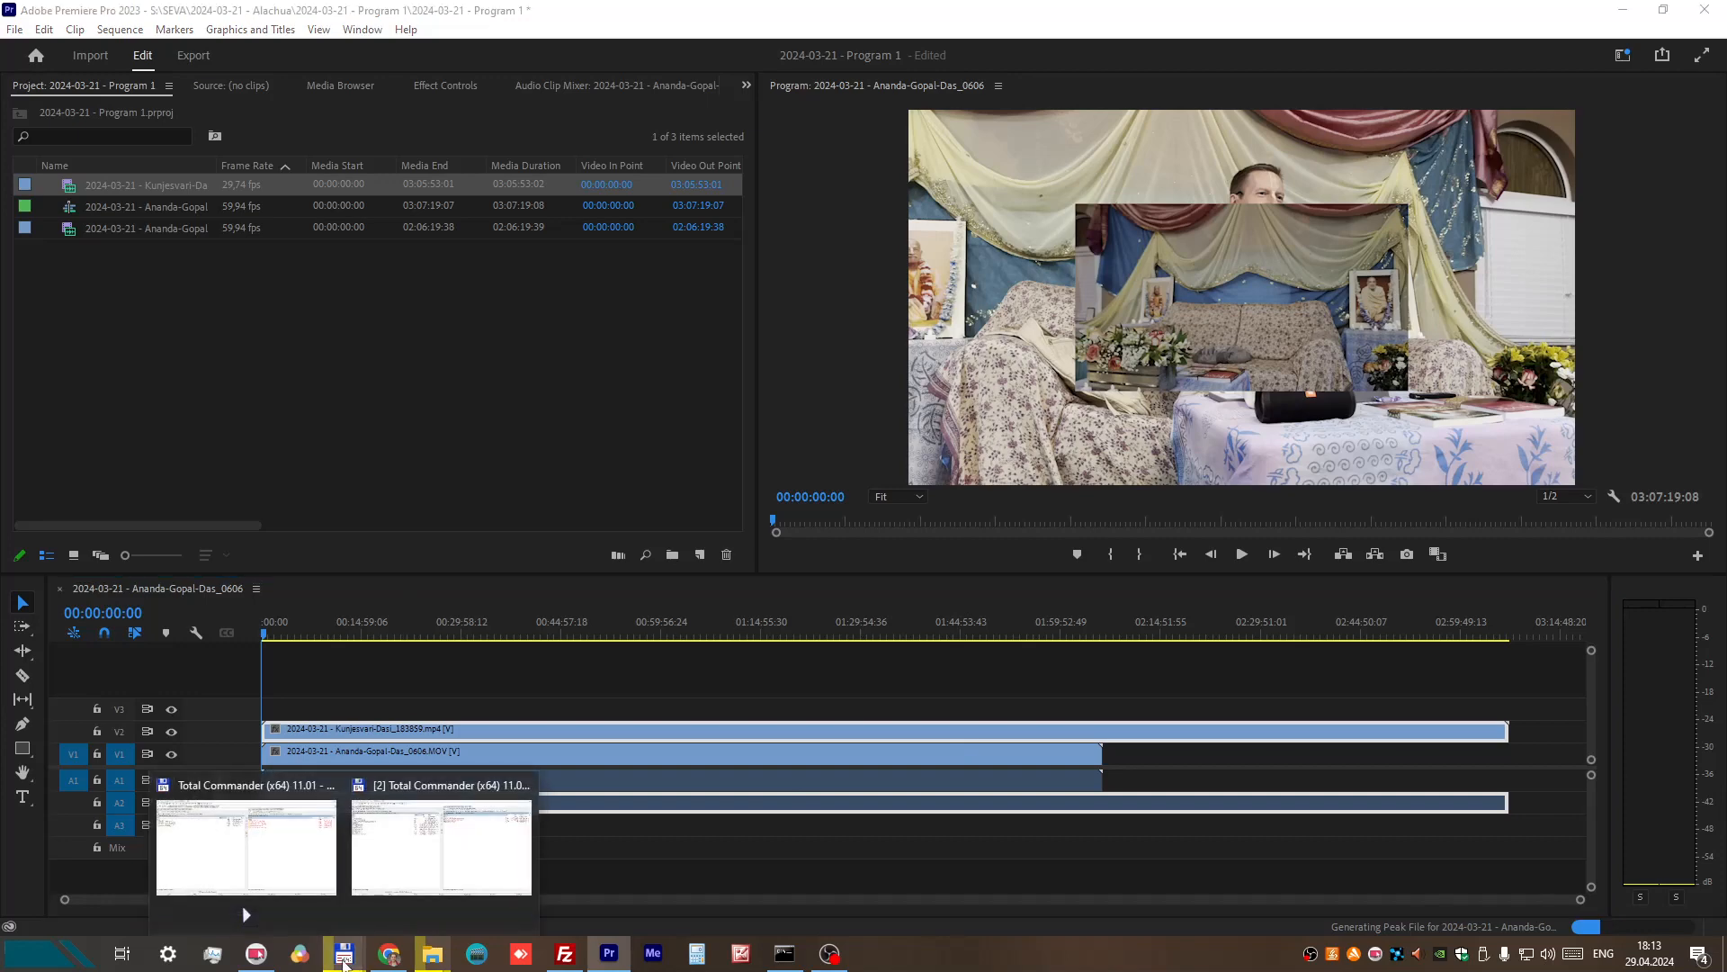
click(269, 853)
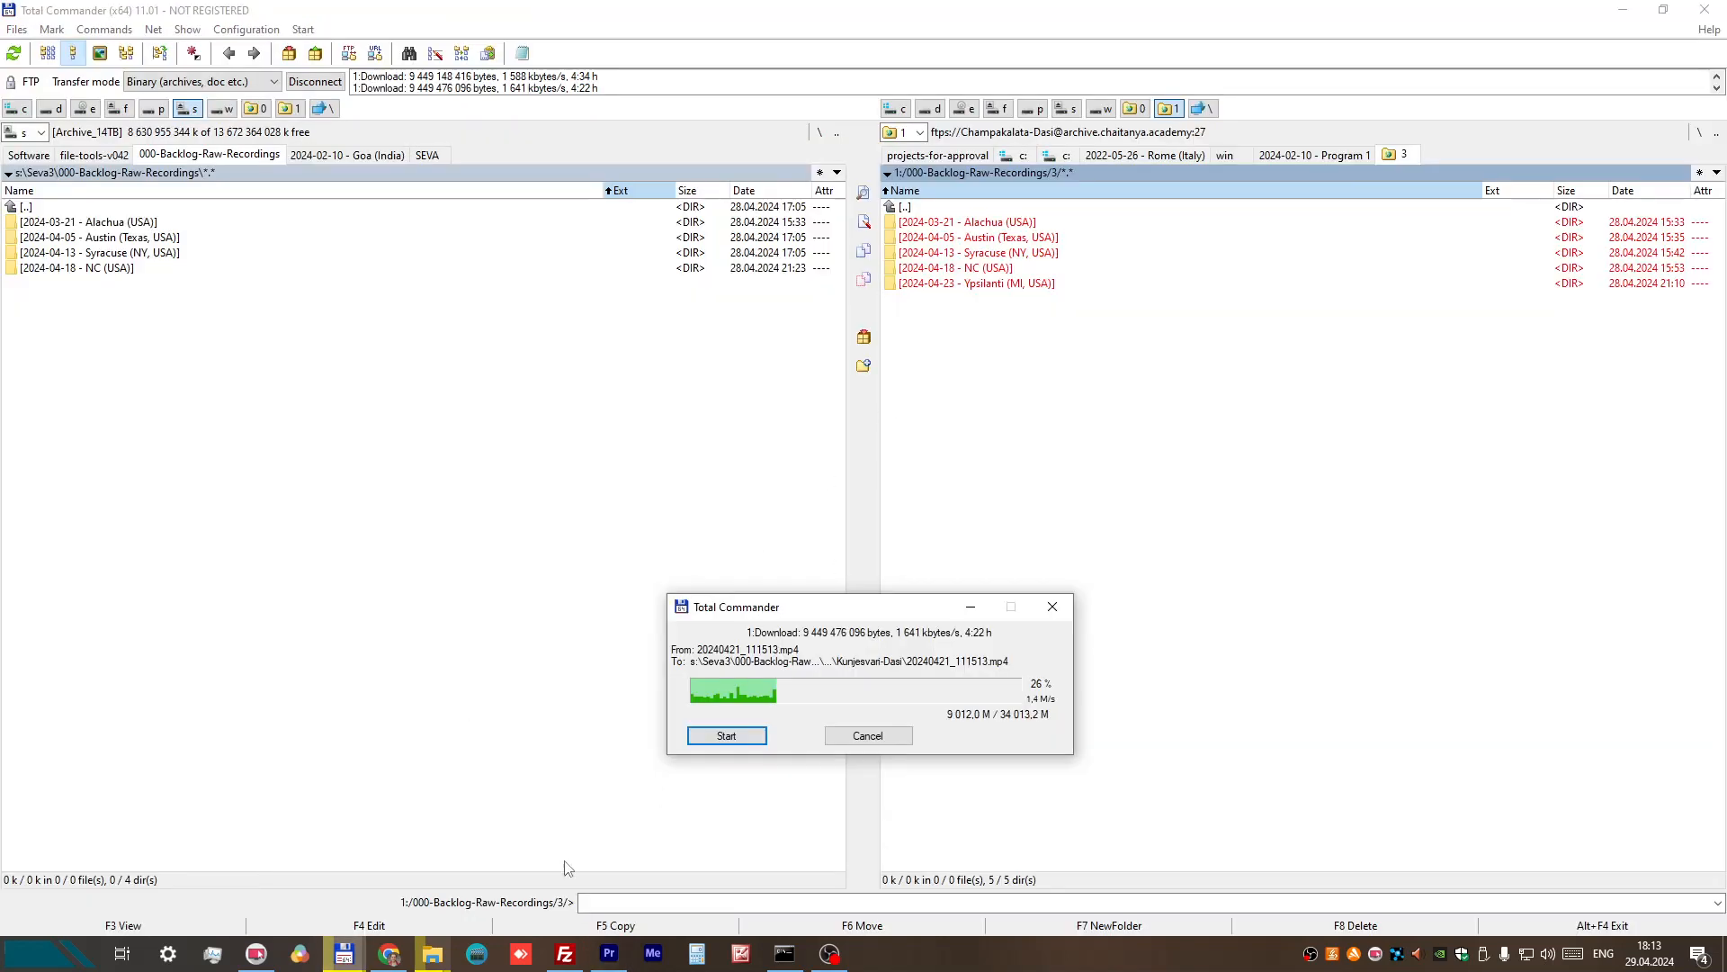
mouse_move(351, 954)
click(486, 816)
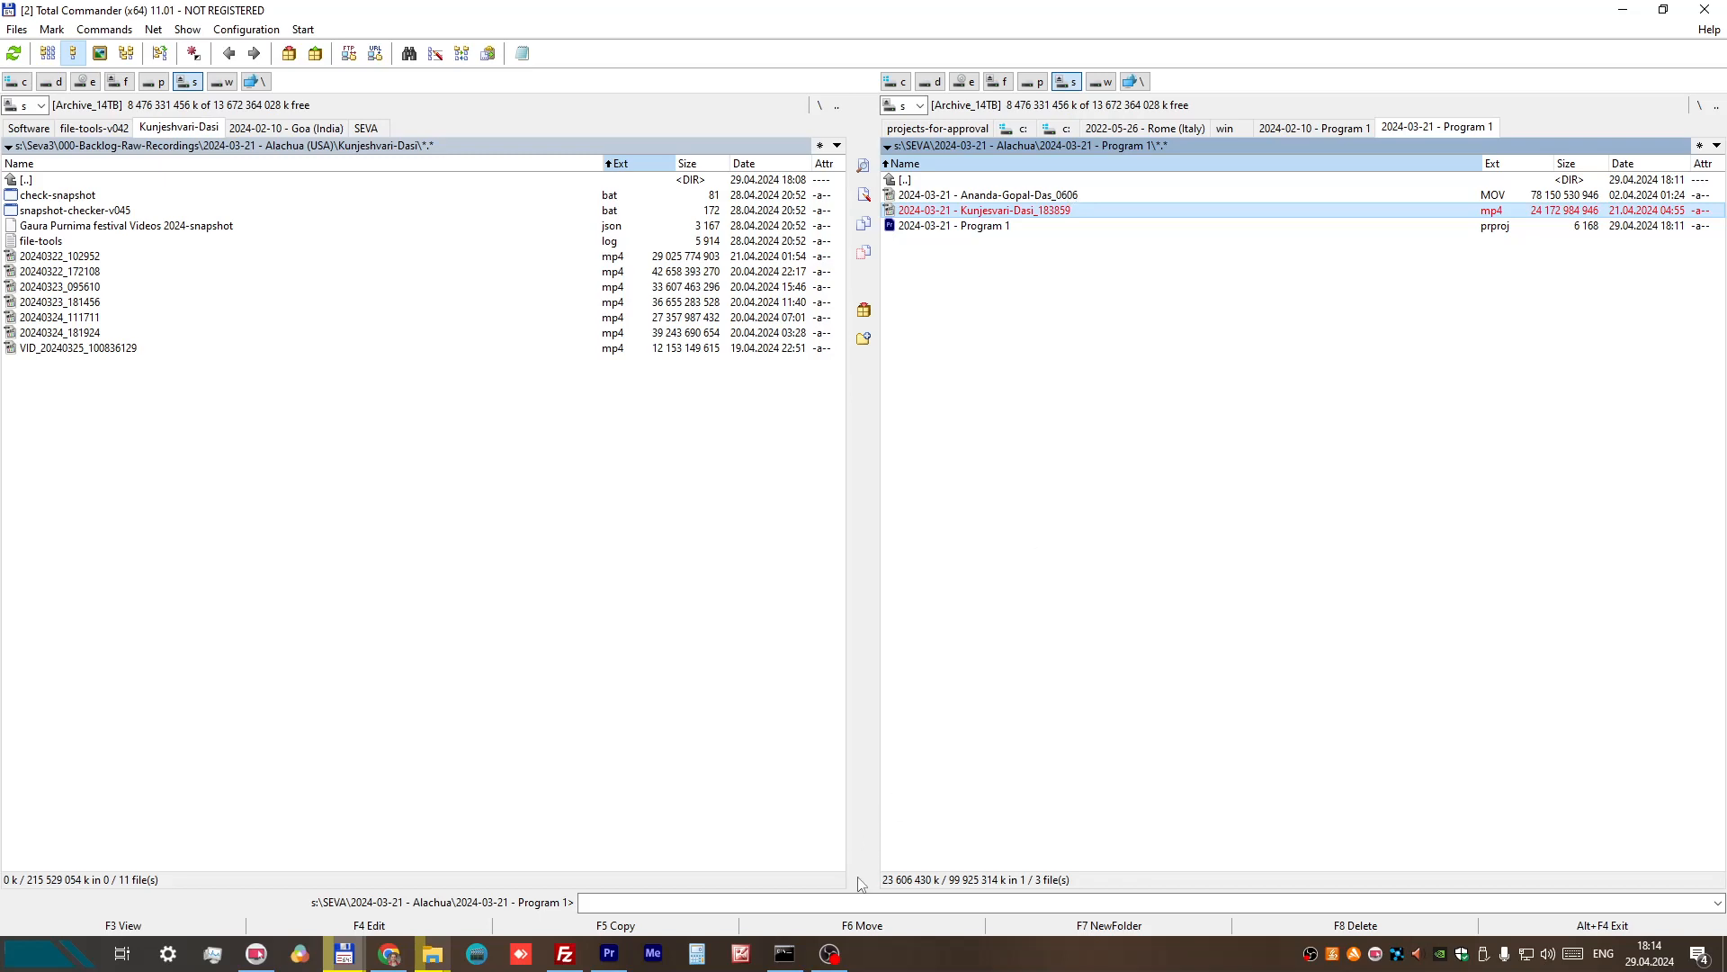
mouse_move(617, 963)
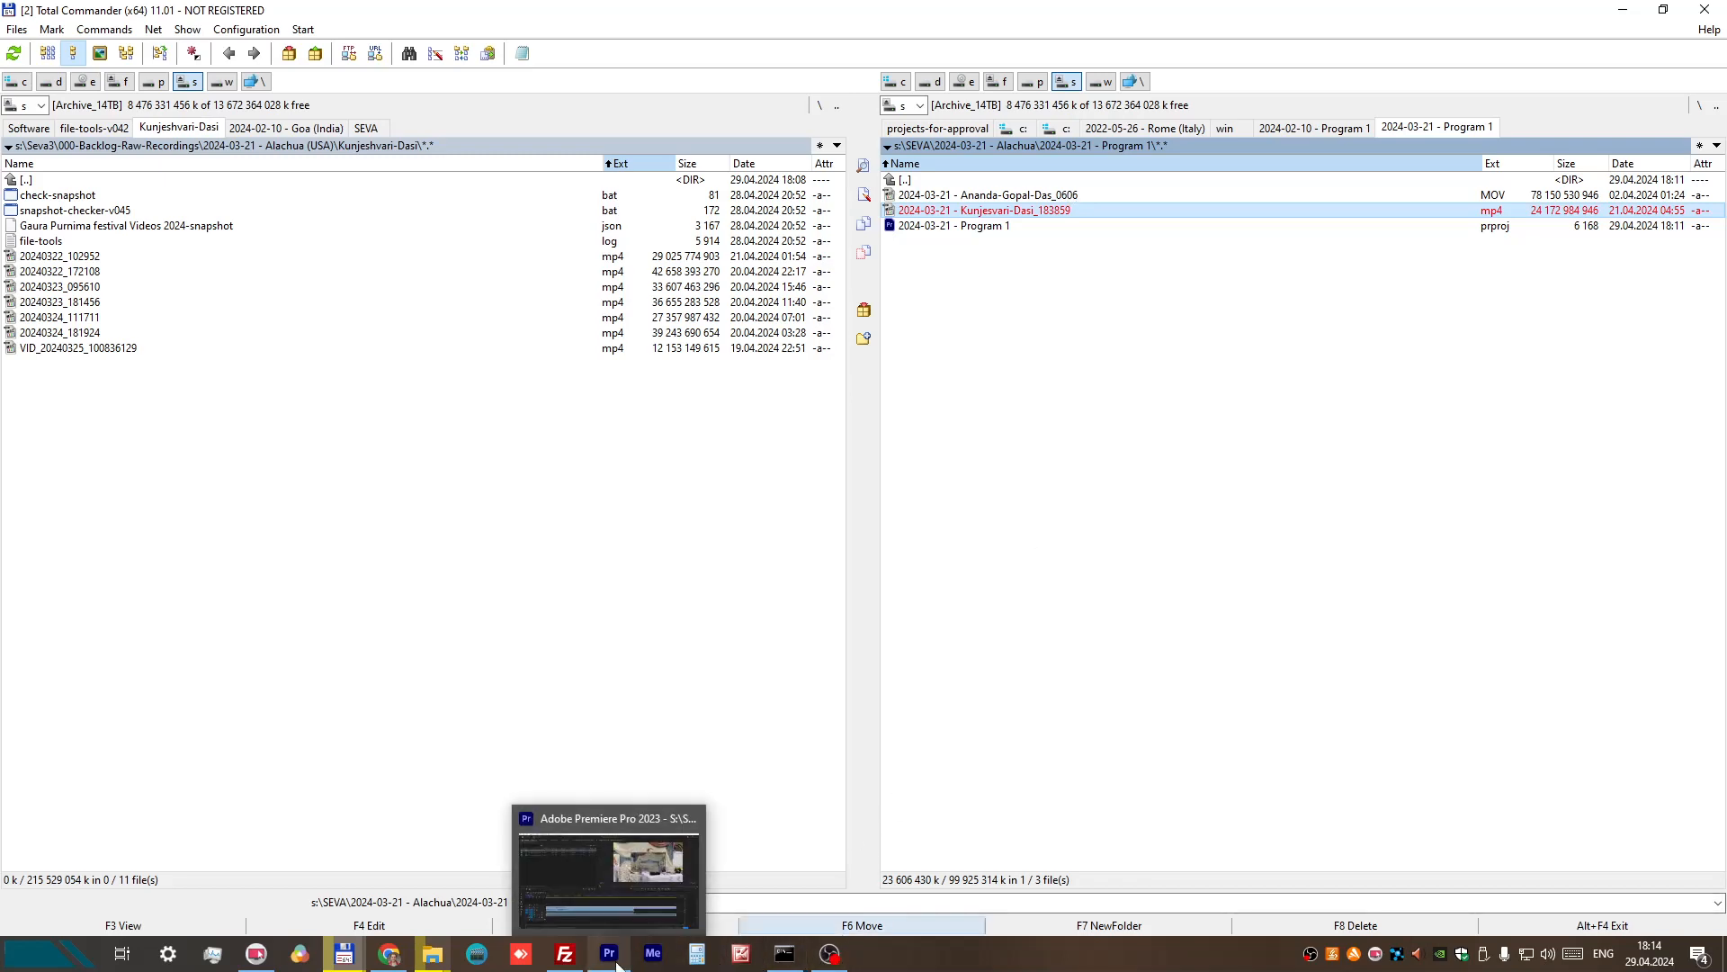
click(634, 885)
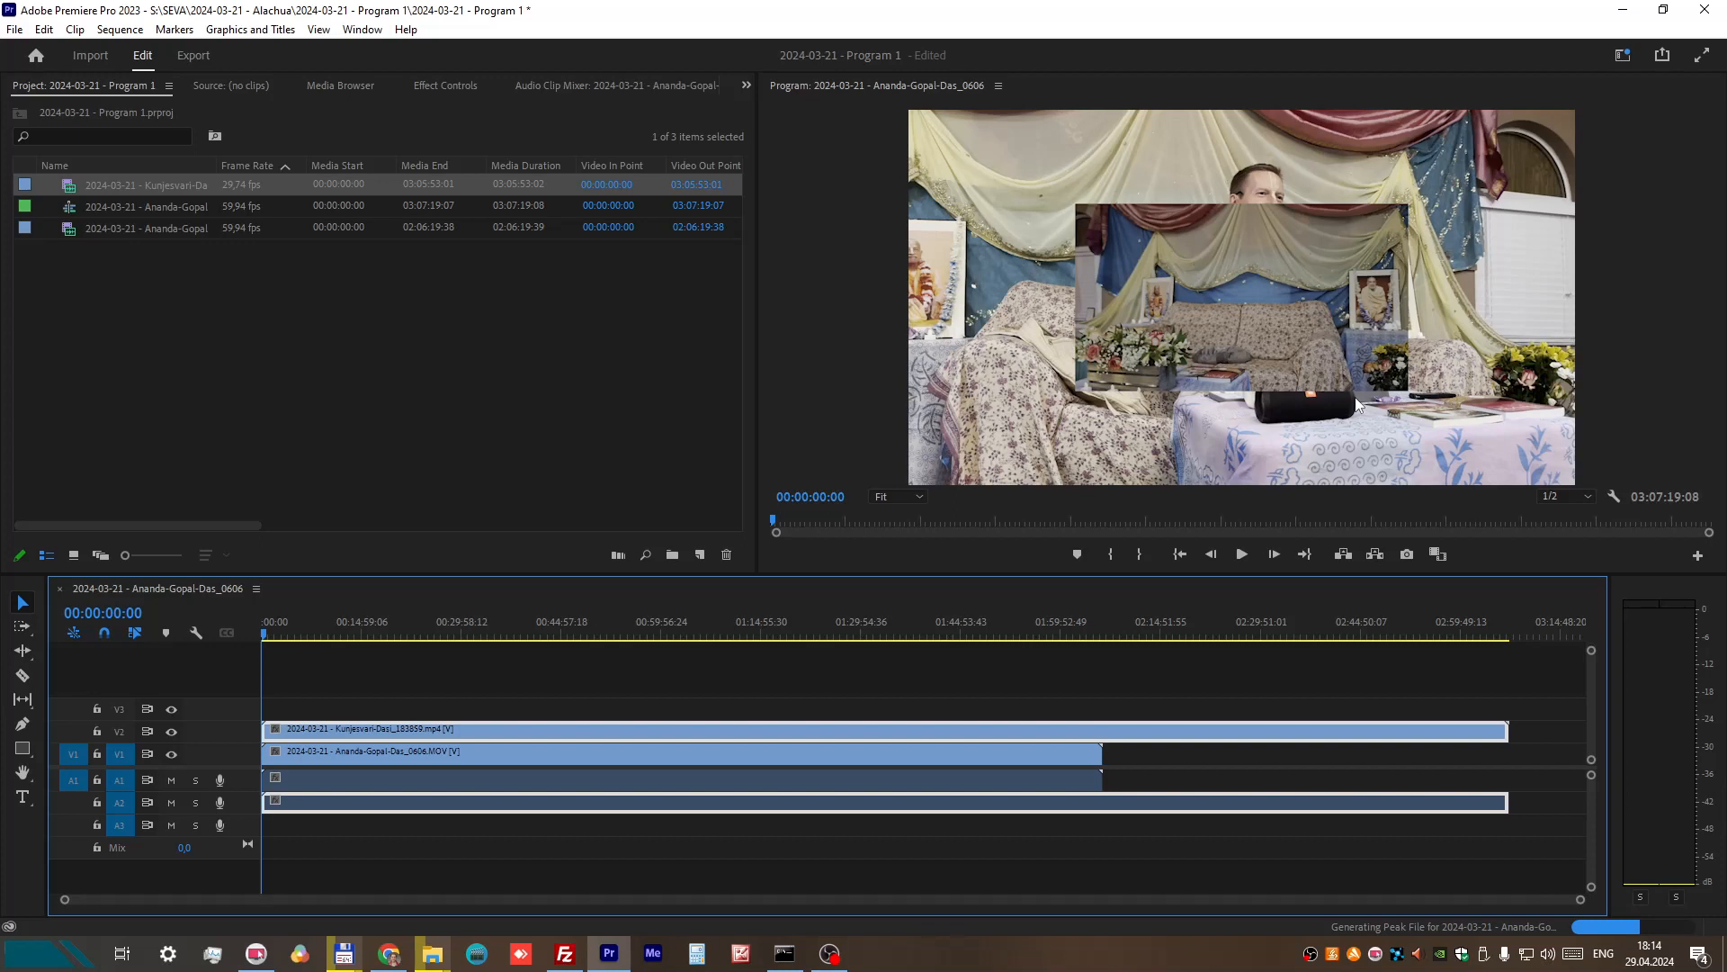
Step: Open the sequence settings and set the frame size to 1920 horizontal by 1080 vertical
click(120, 31)
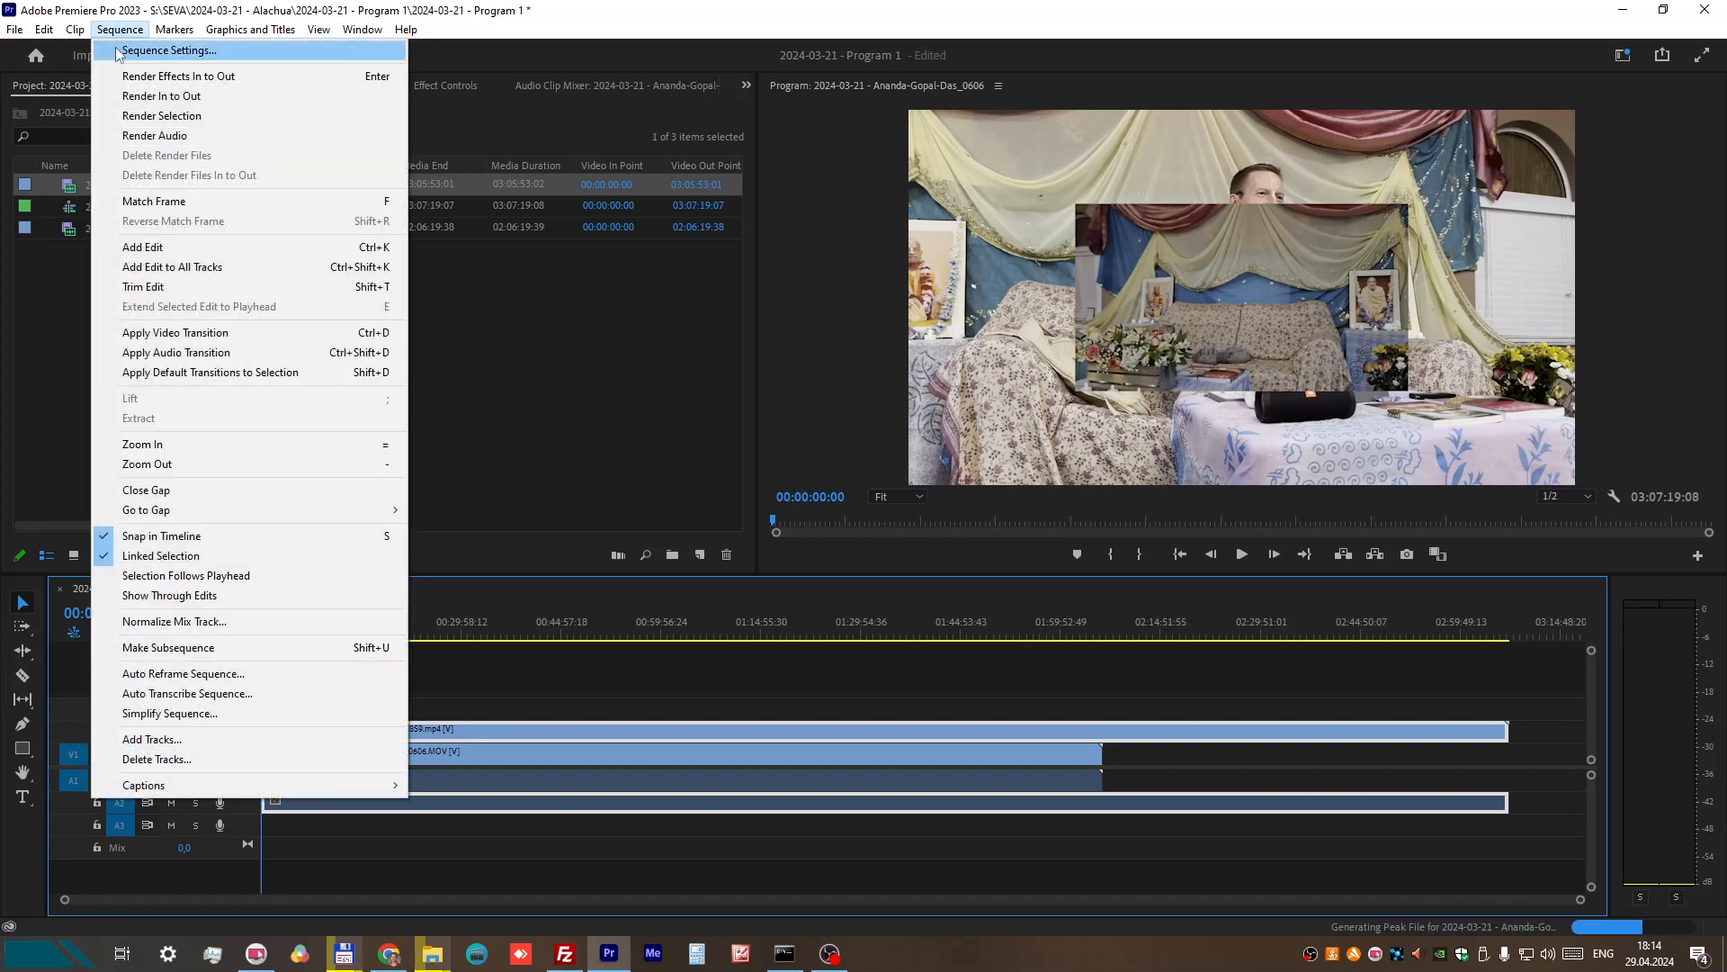
click(130, 51)
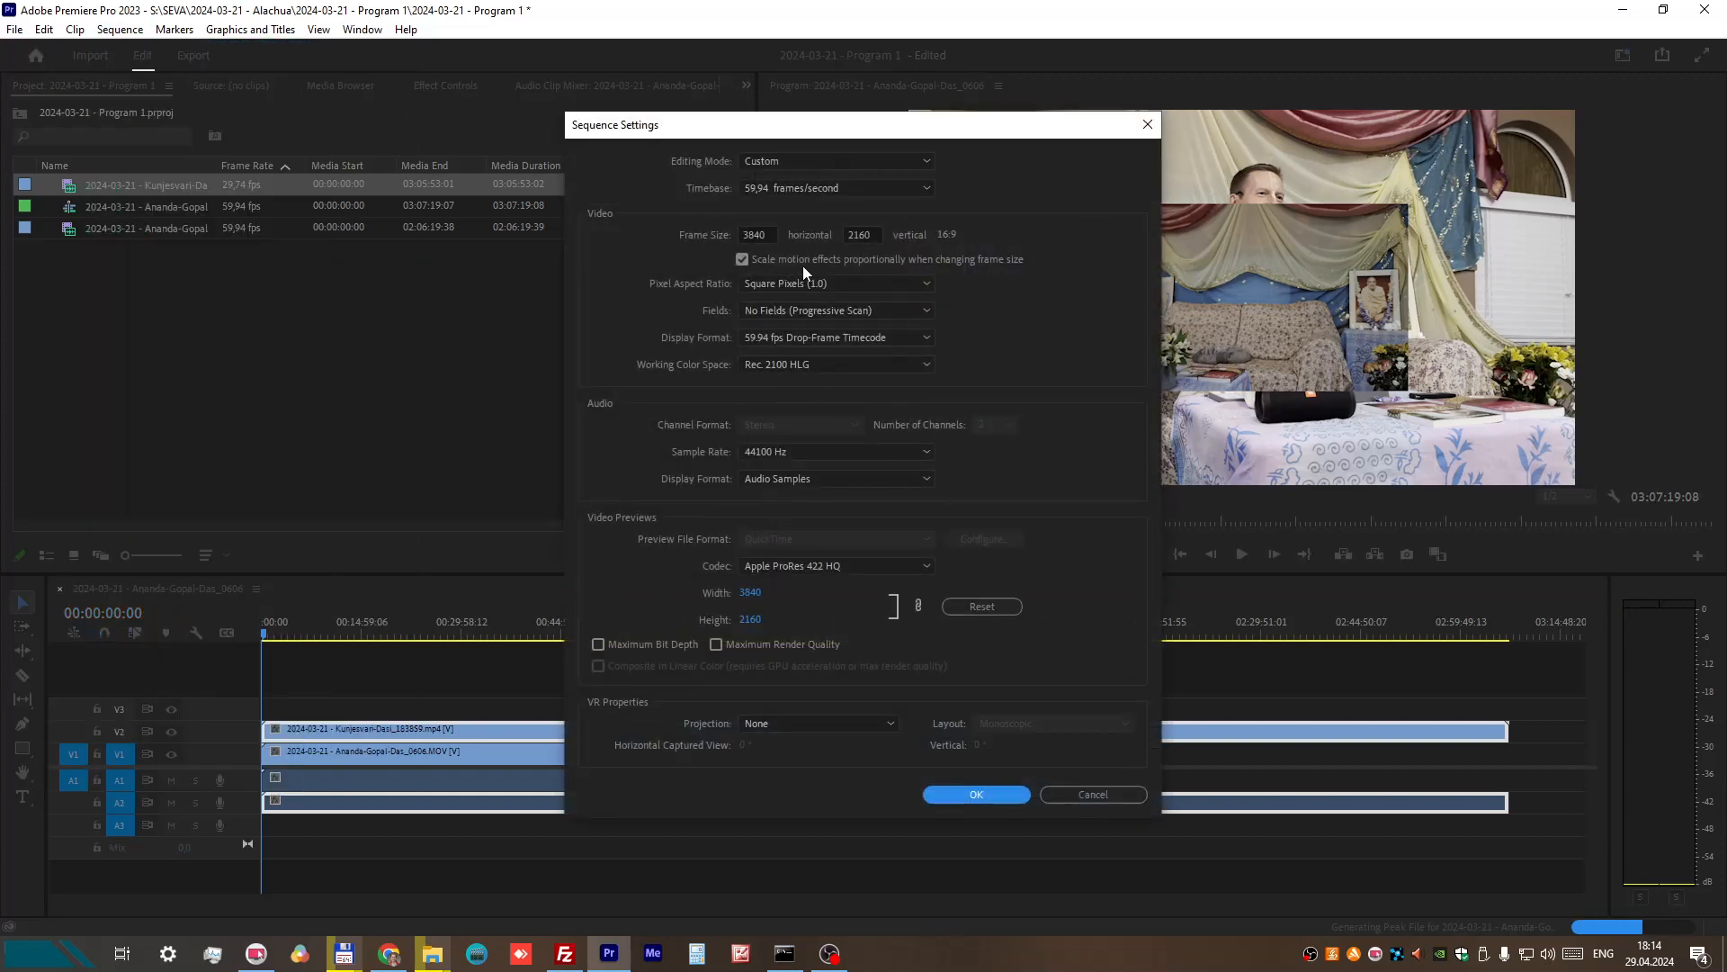
drag(742, 232, 780, 237)
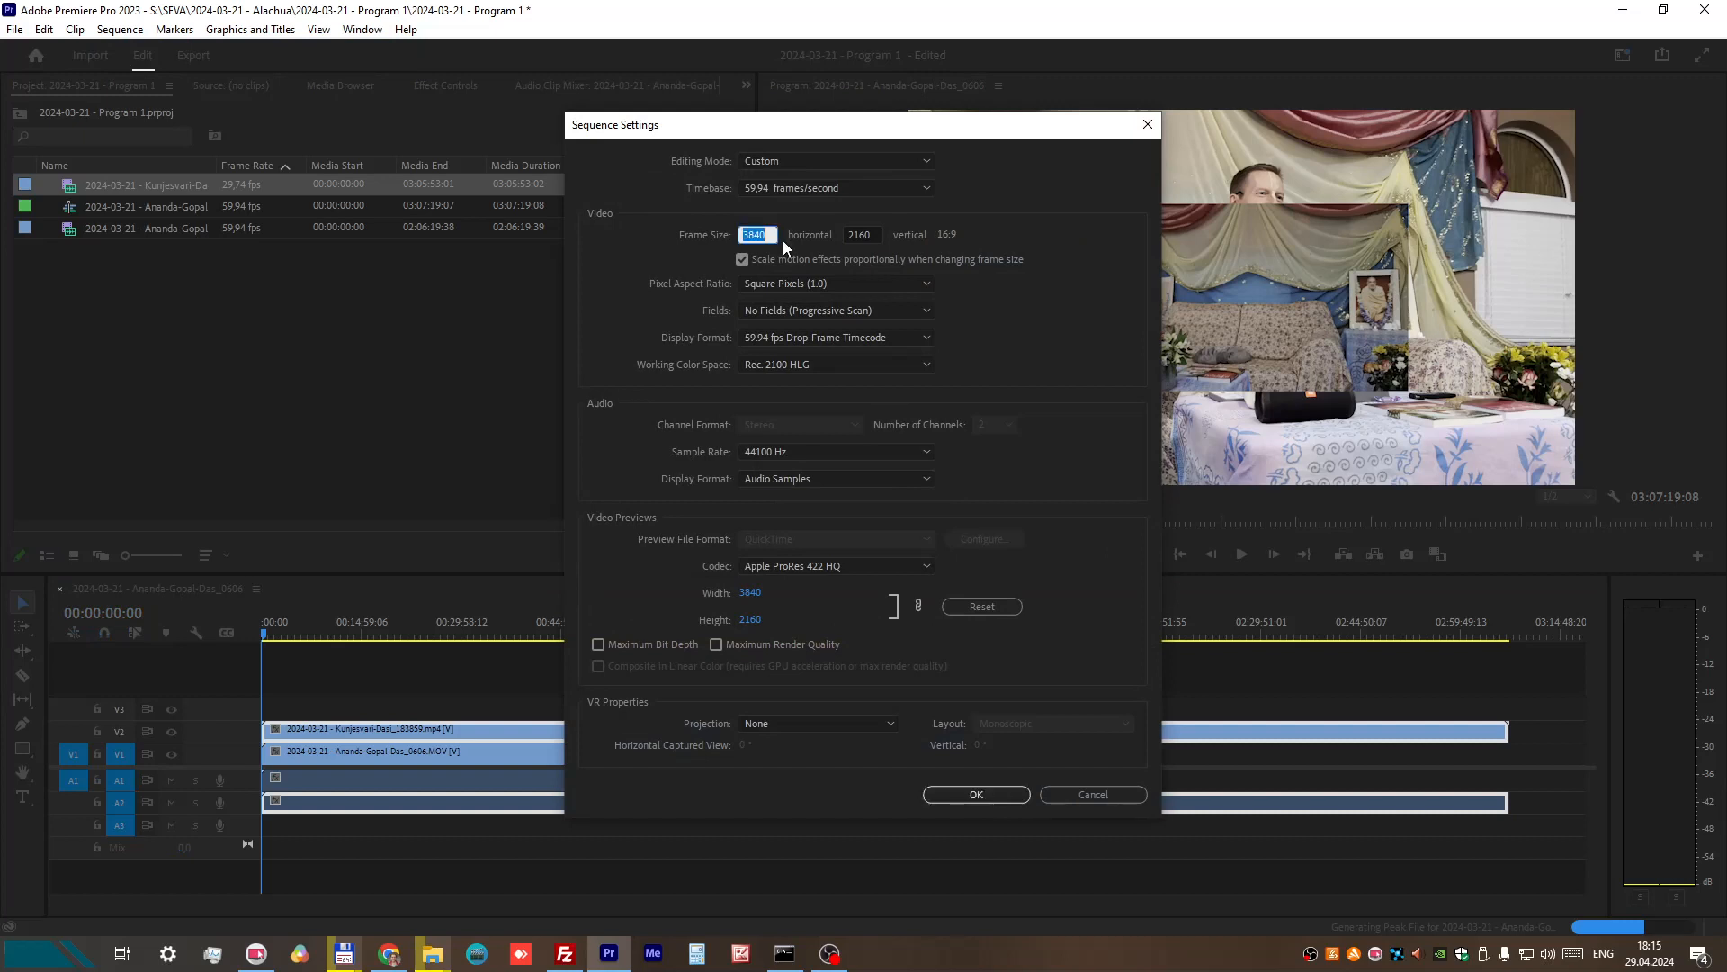
text(1920)
drag(875, 228, 784, 229)
text(1080)
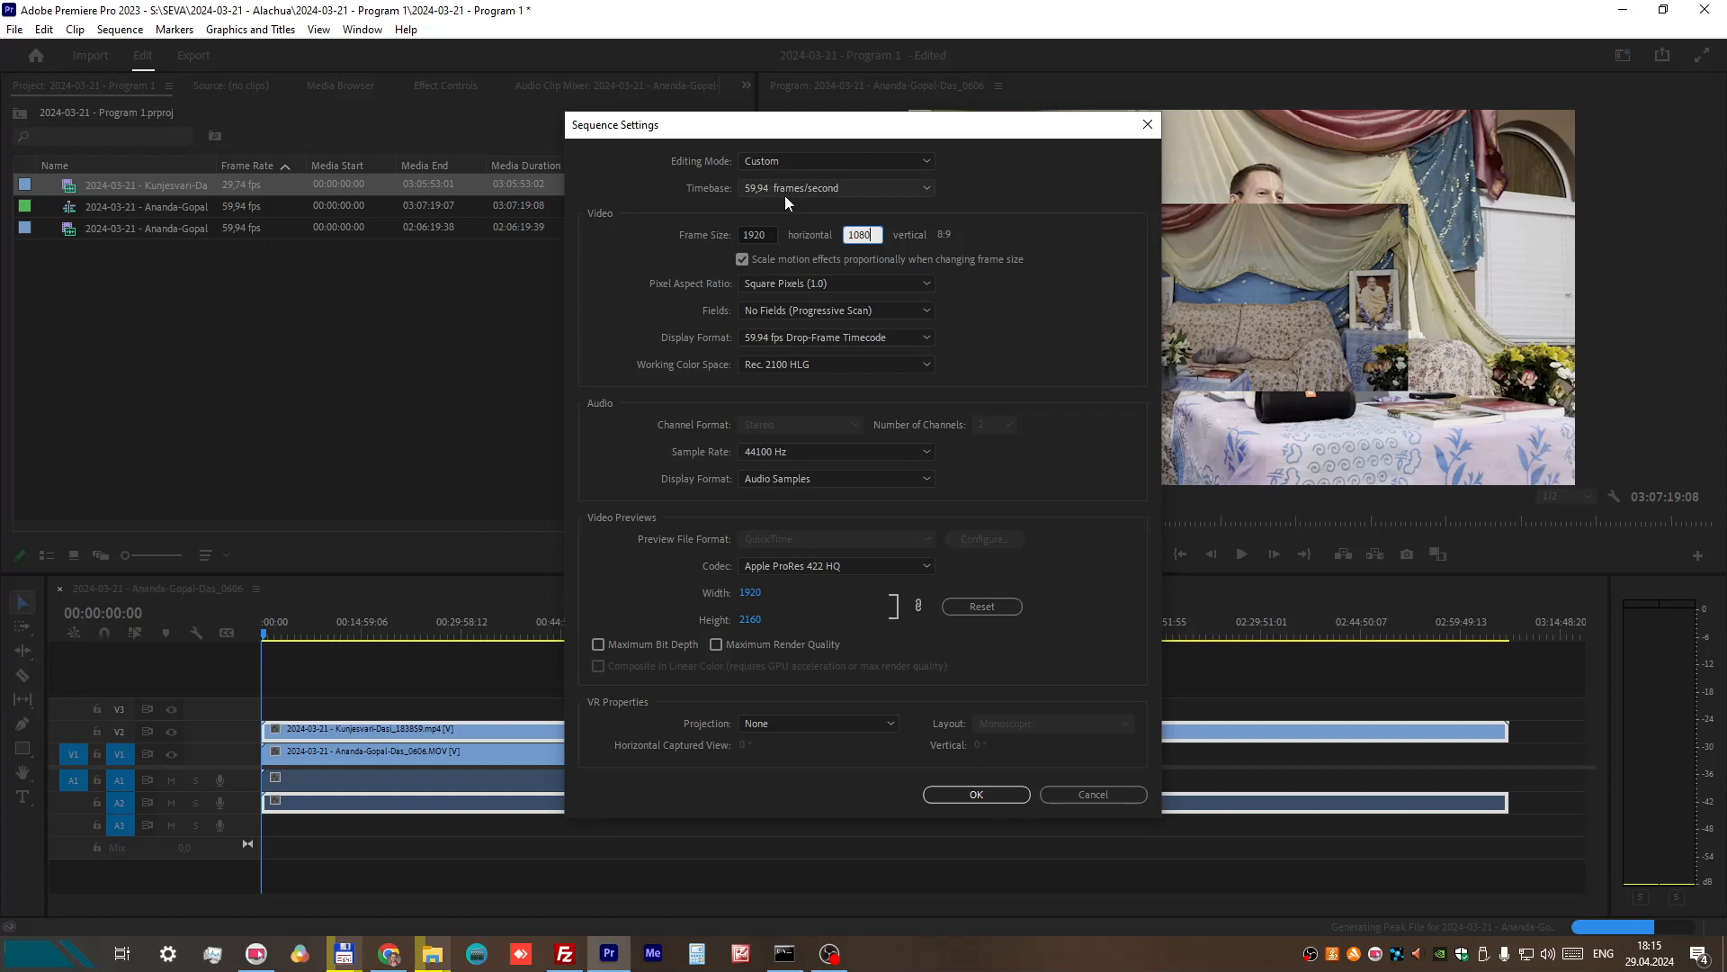
Step: Set the sequence timebase to 60,00 frames/second and apply the settings, accepting the deletion of all preview files
click(925, 189)
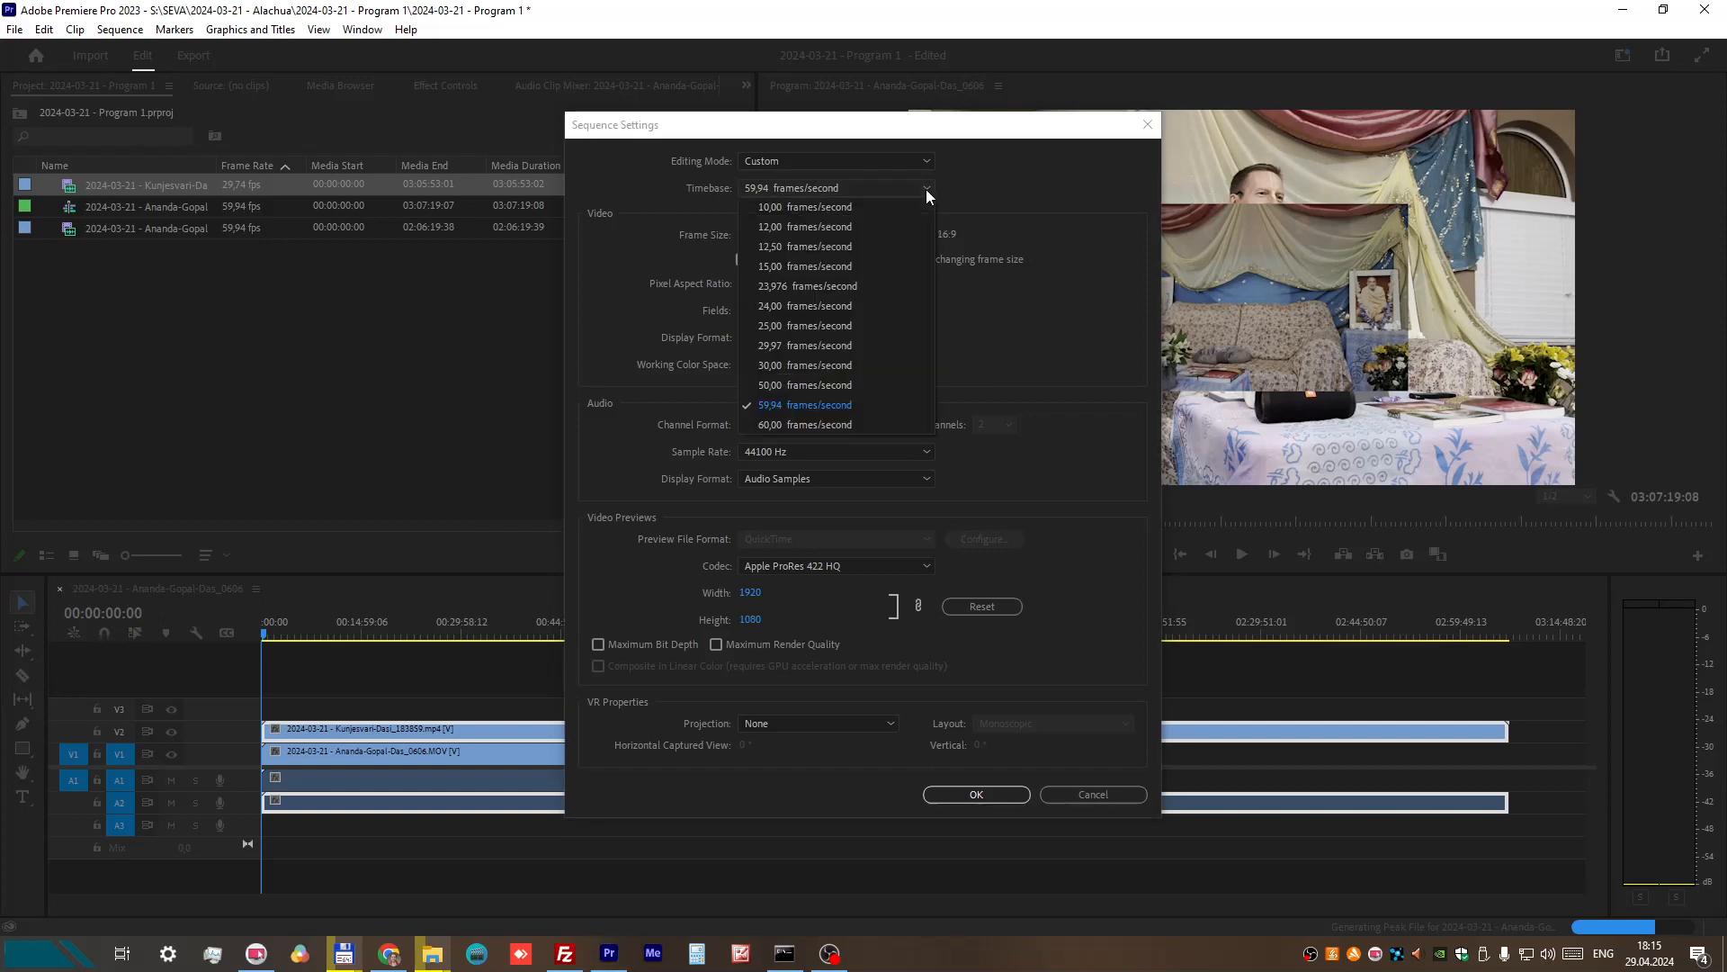
click(802, 425)
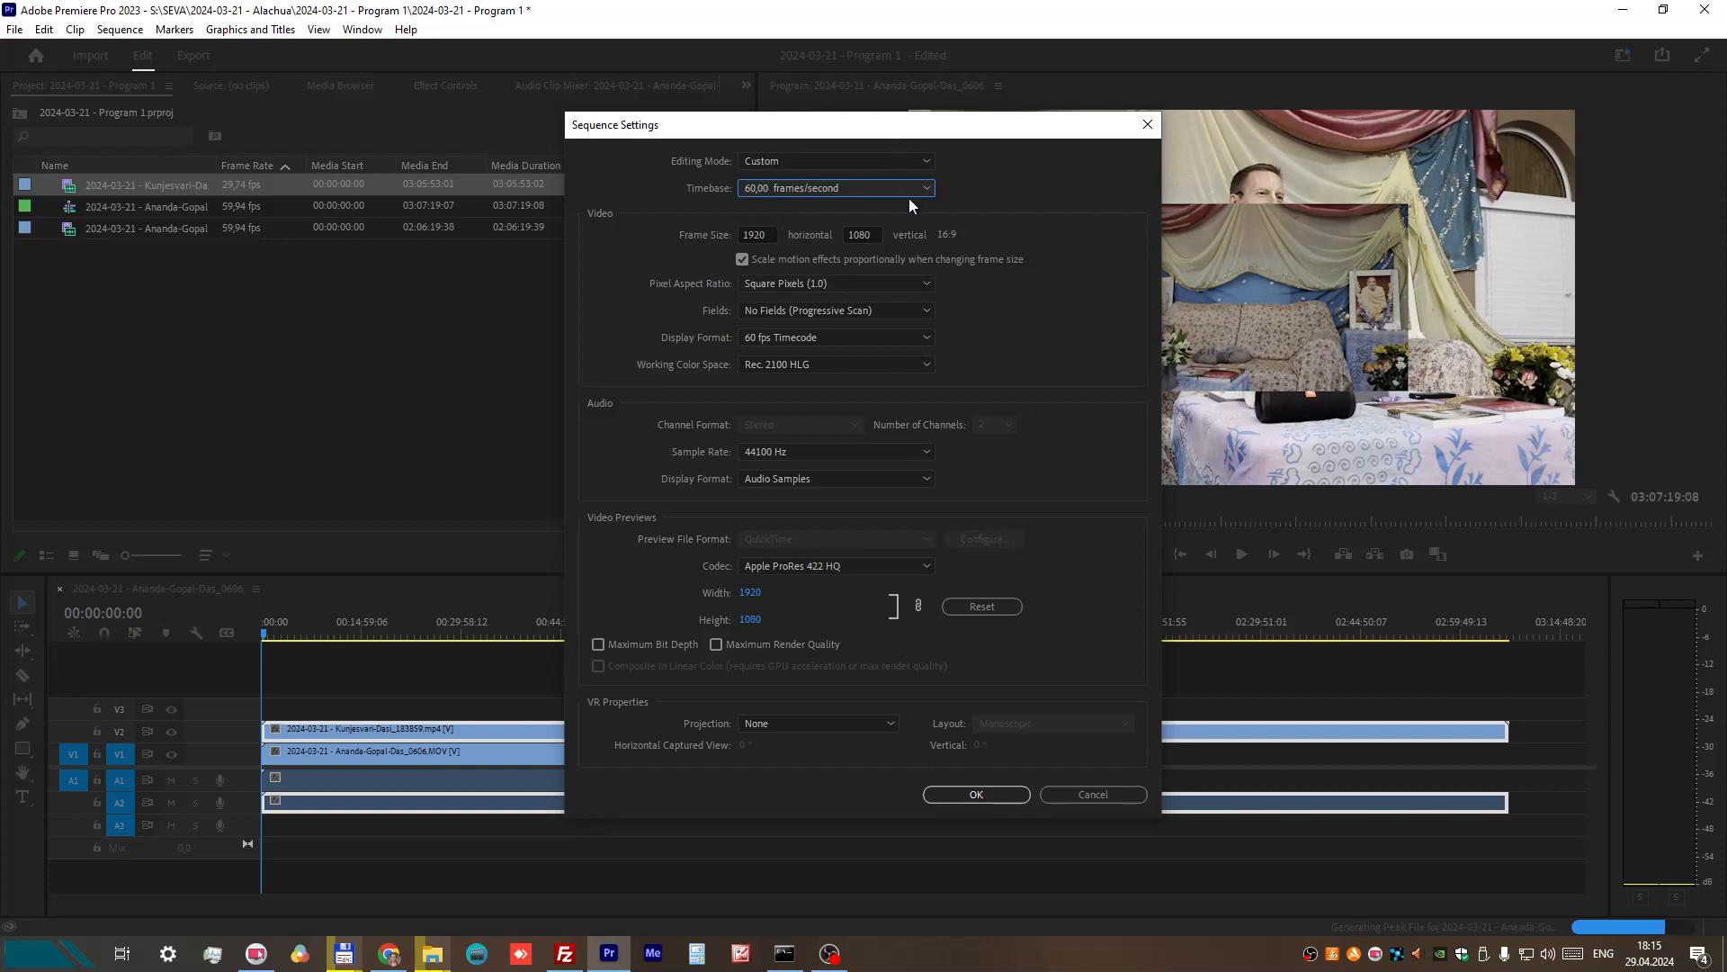
click(746, 237)
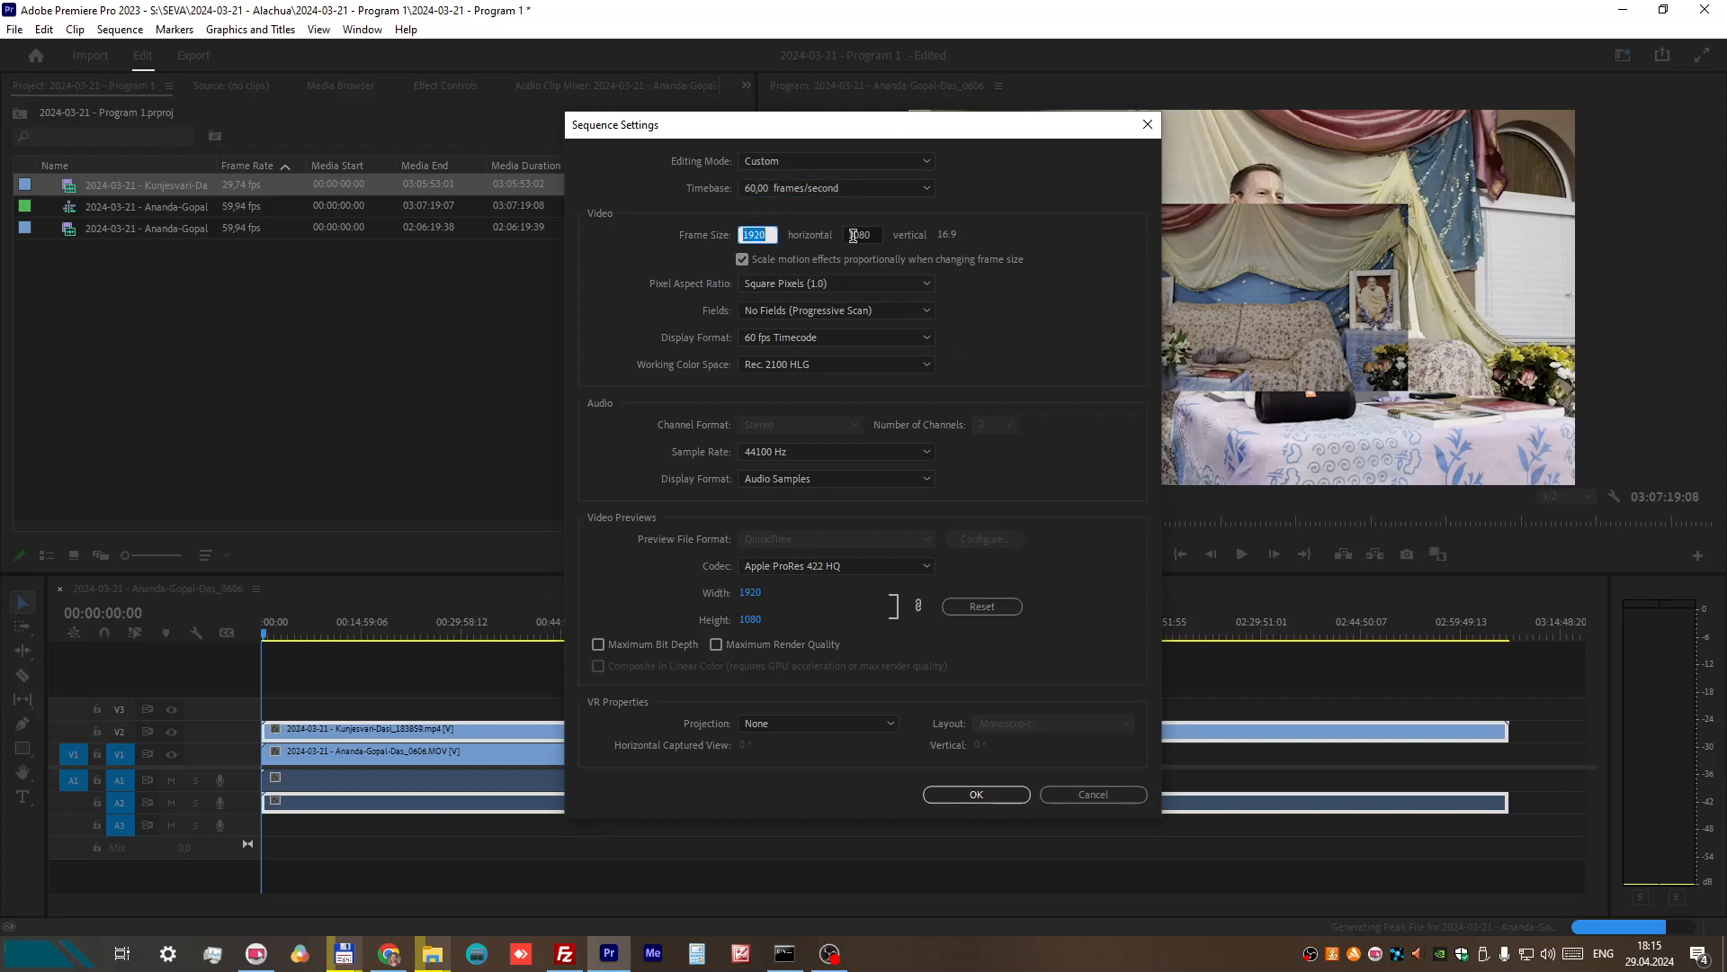
click(879, 236)
click(980, 793)
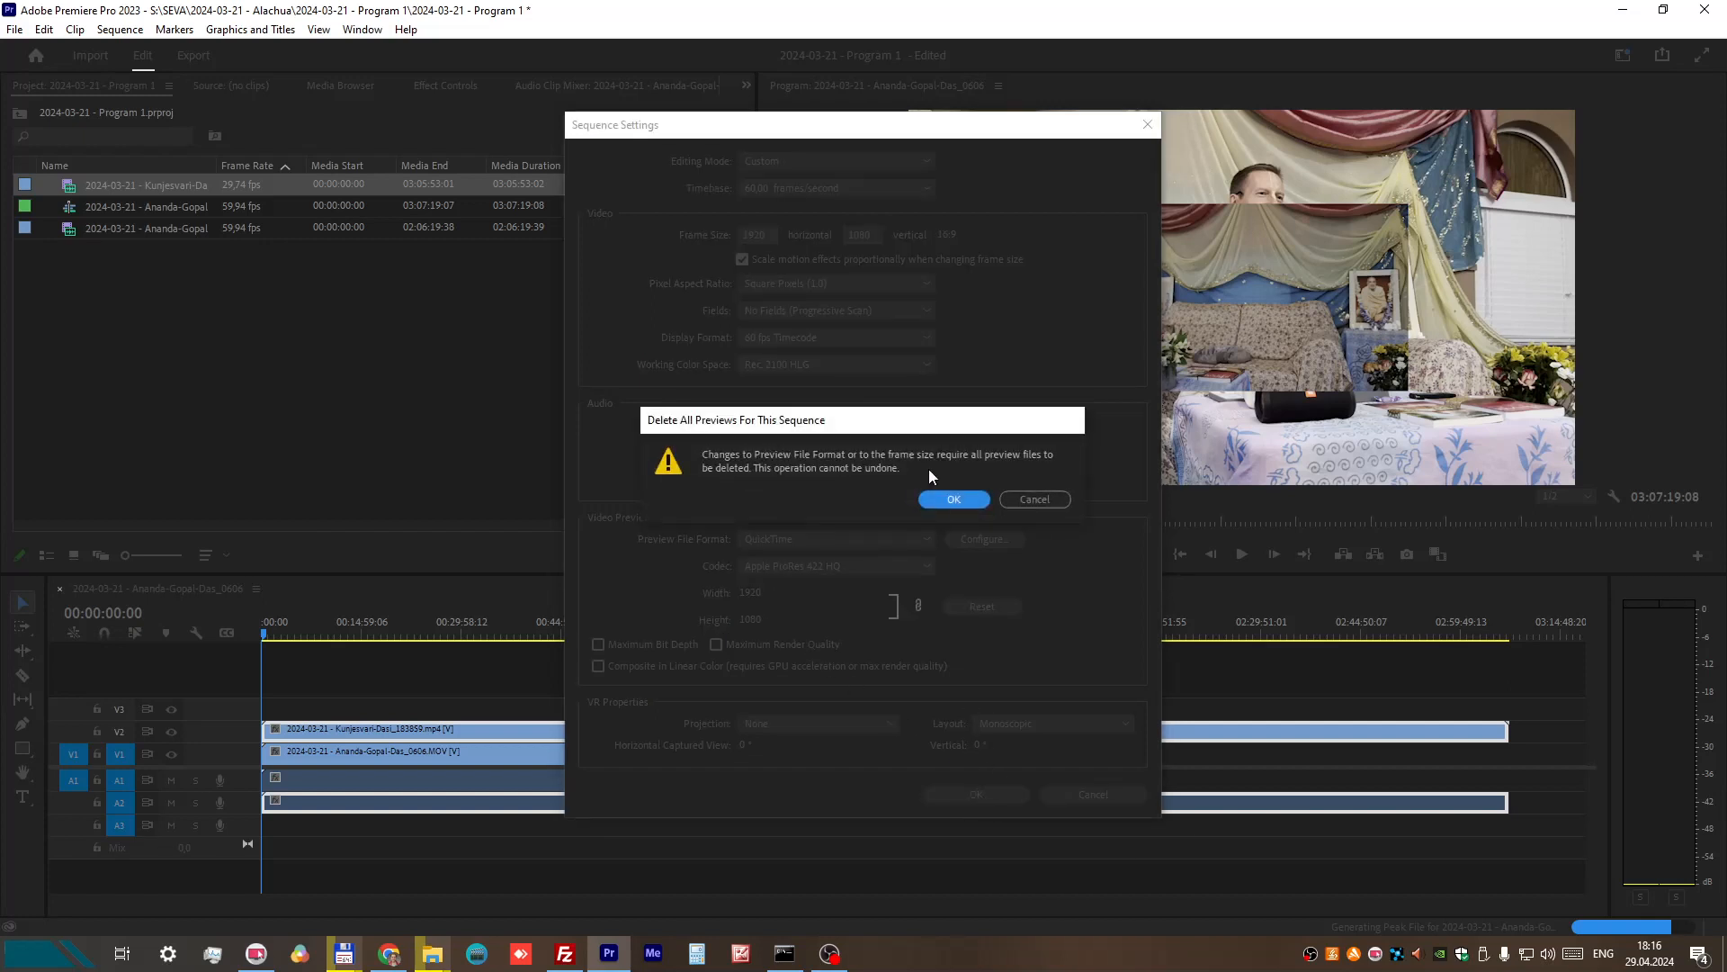
click(955, 500)
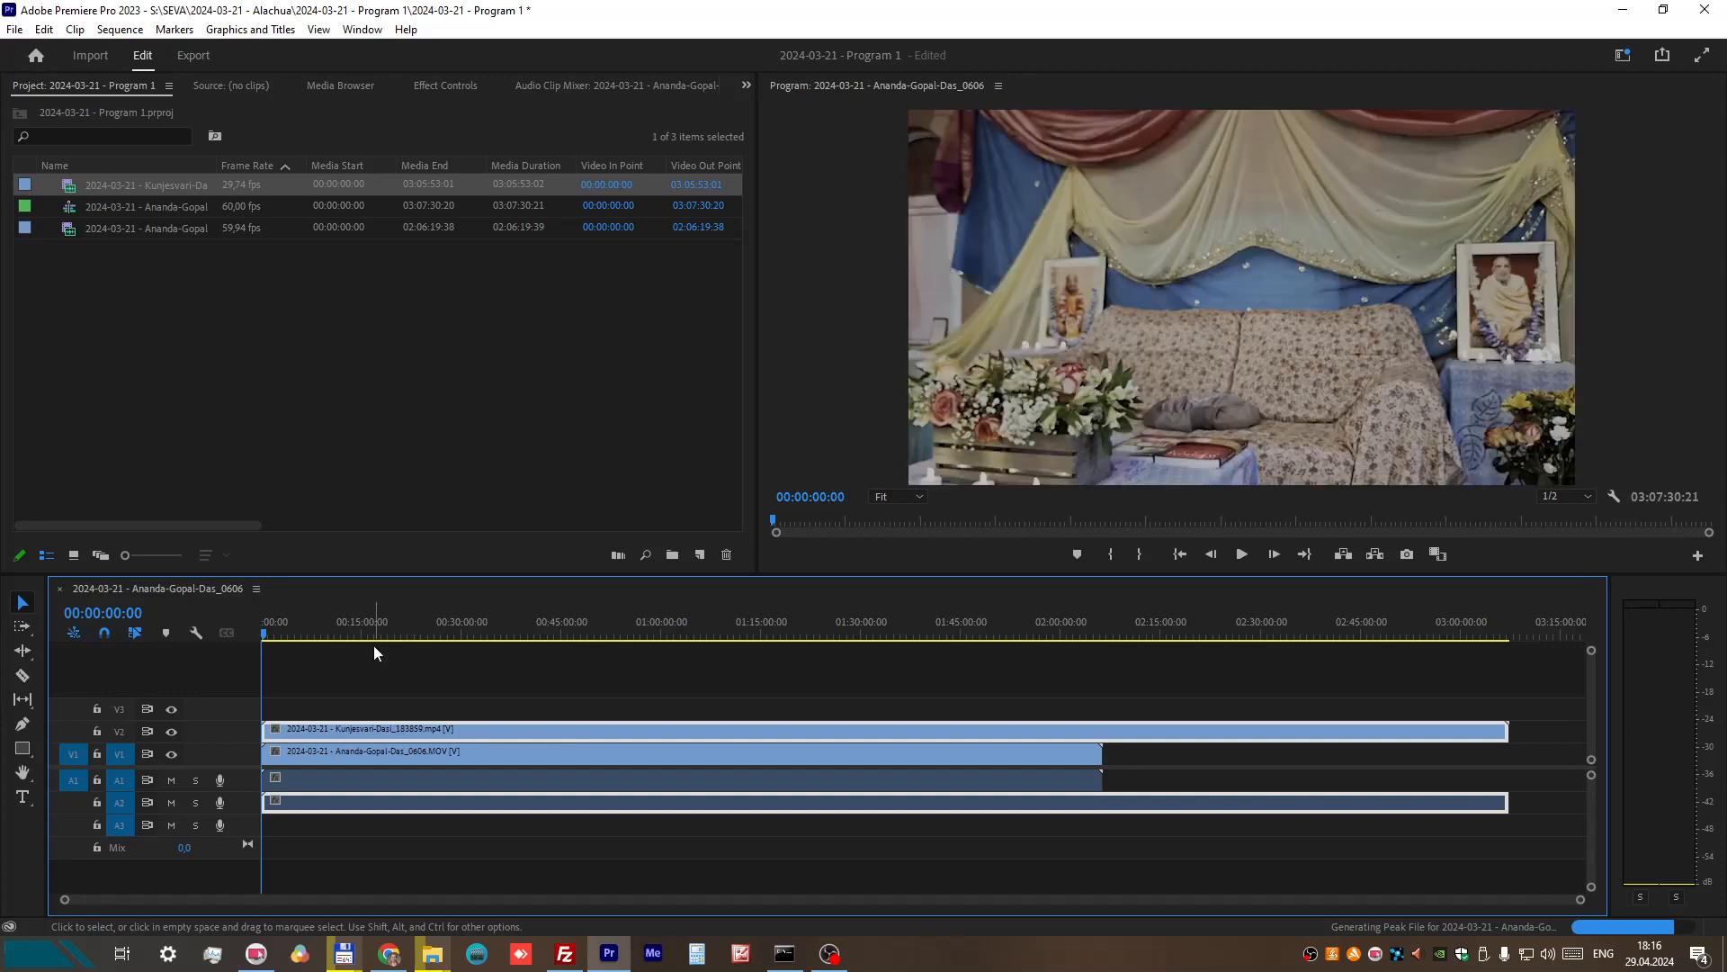
Step: Place the playhead at about 00:08:14:06 and hide video track V2 to show the recording on V1
click(316, 627)
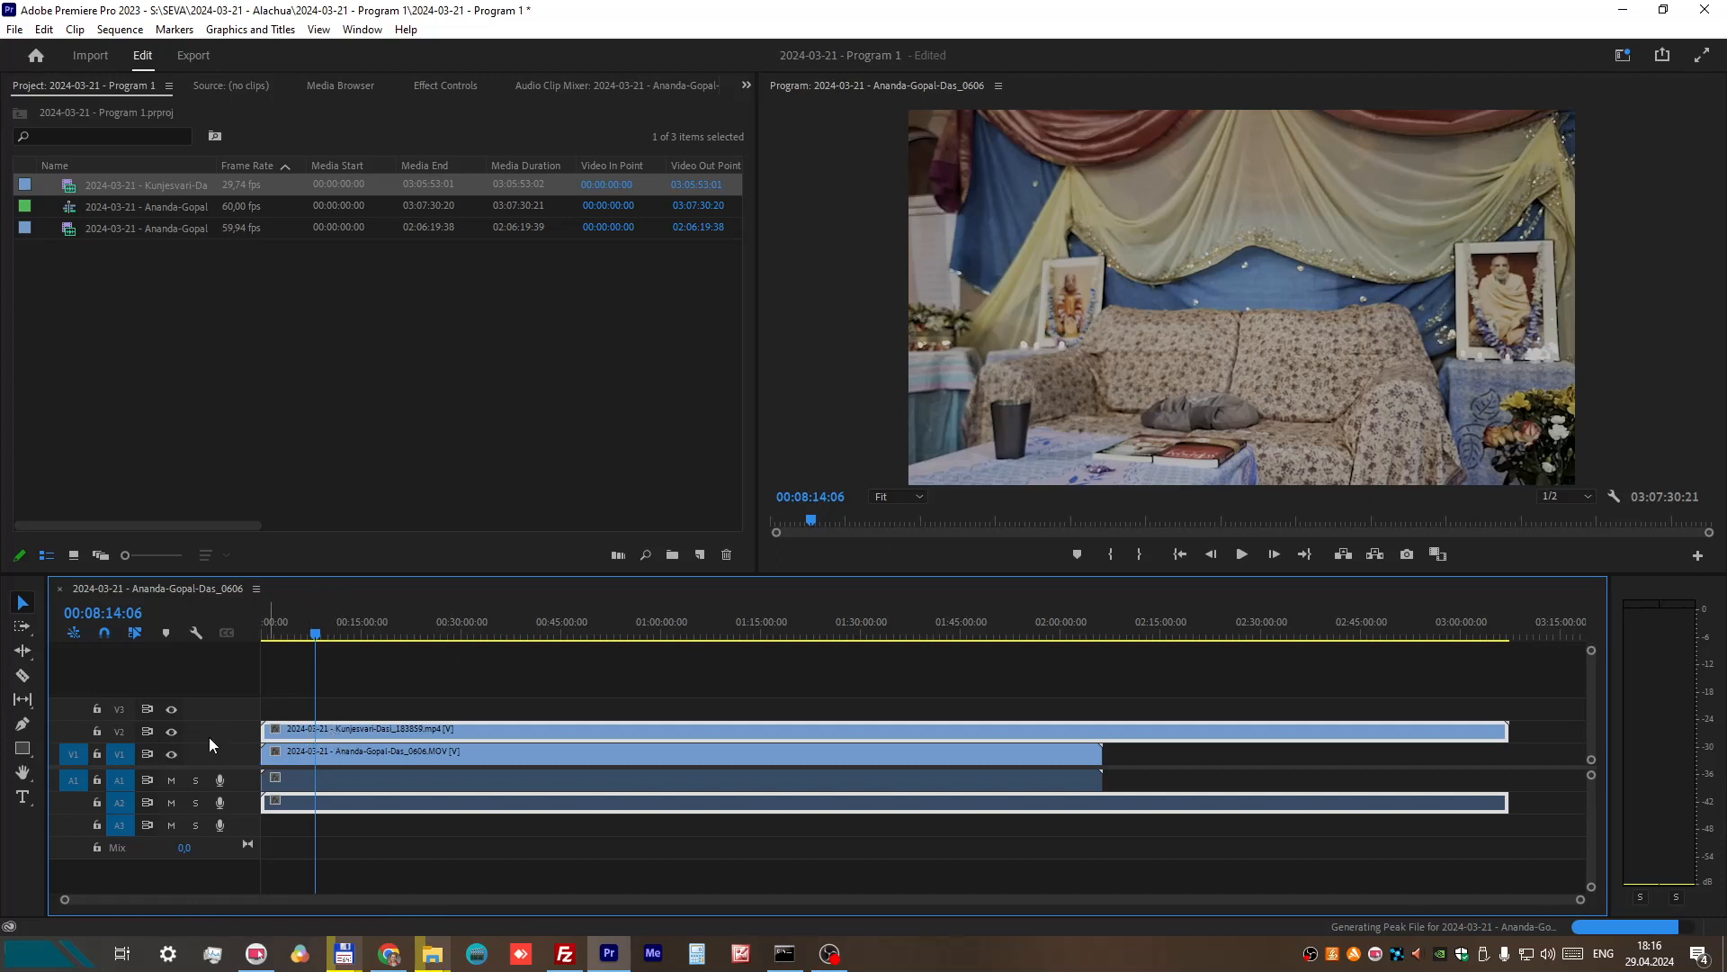
click(172, 733)
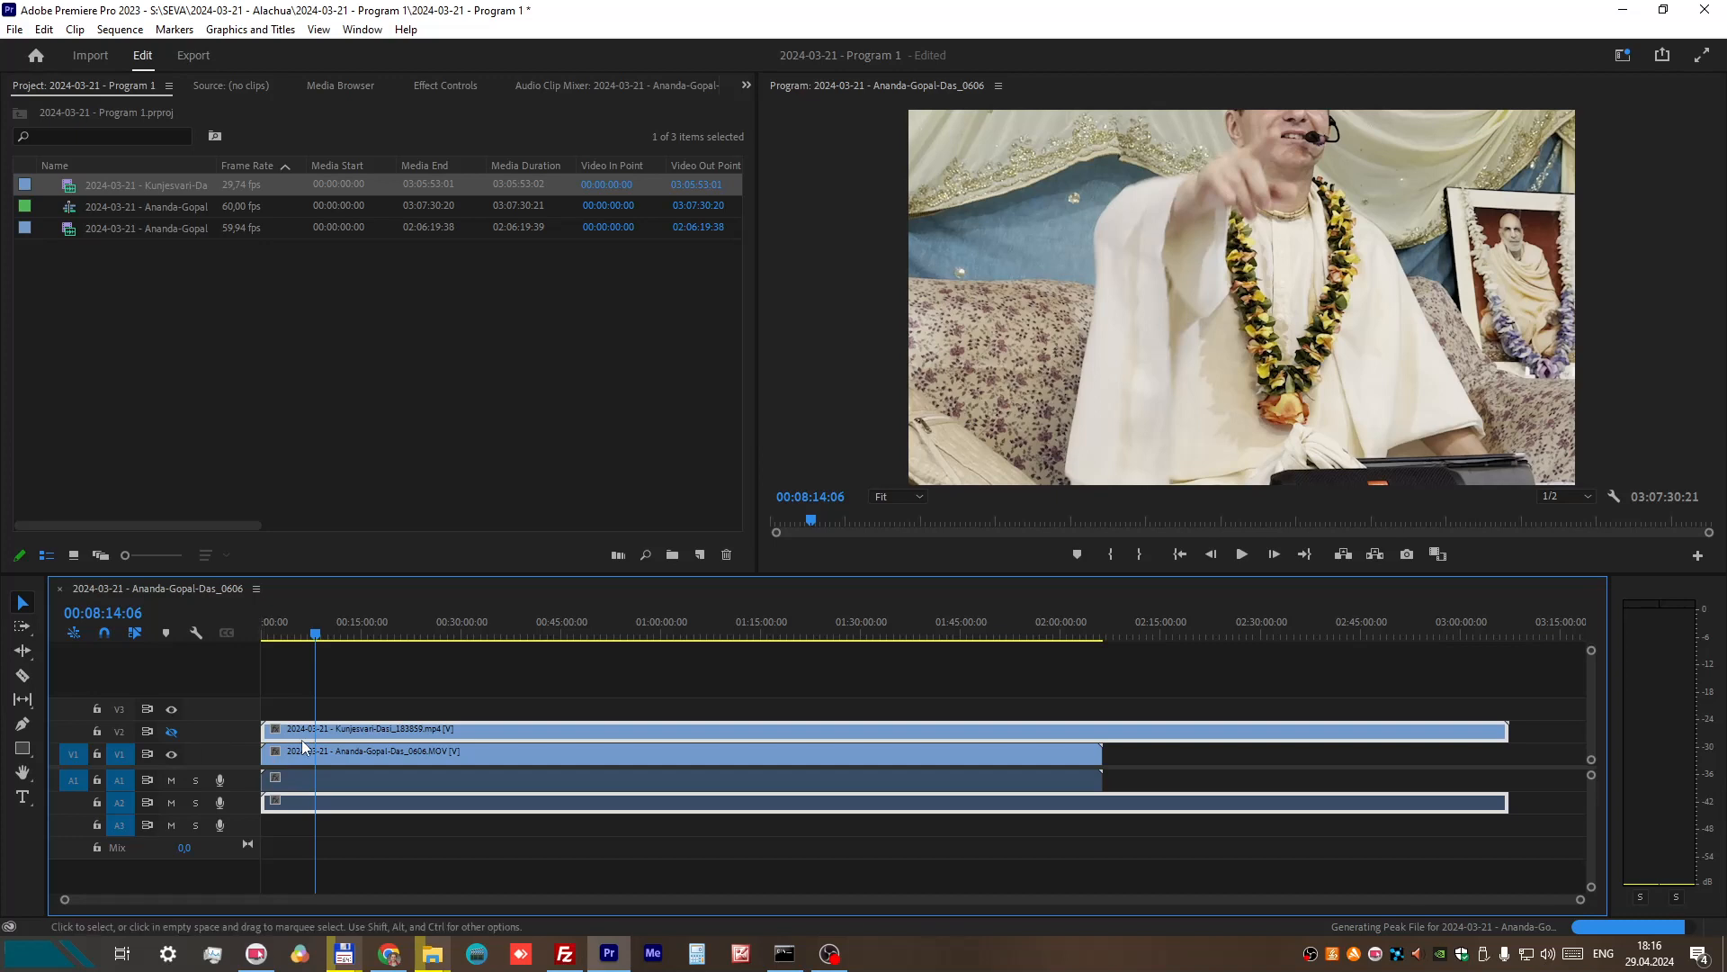
Step: Select the MOV clip on track V1 and show its Effect Controls
click(172, 732)
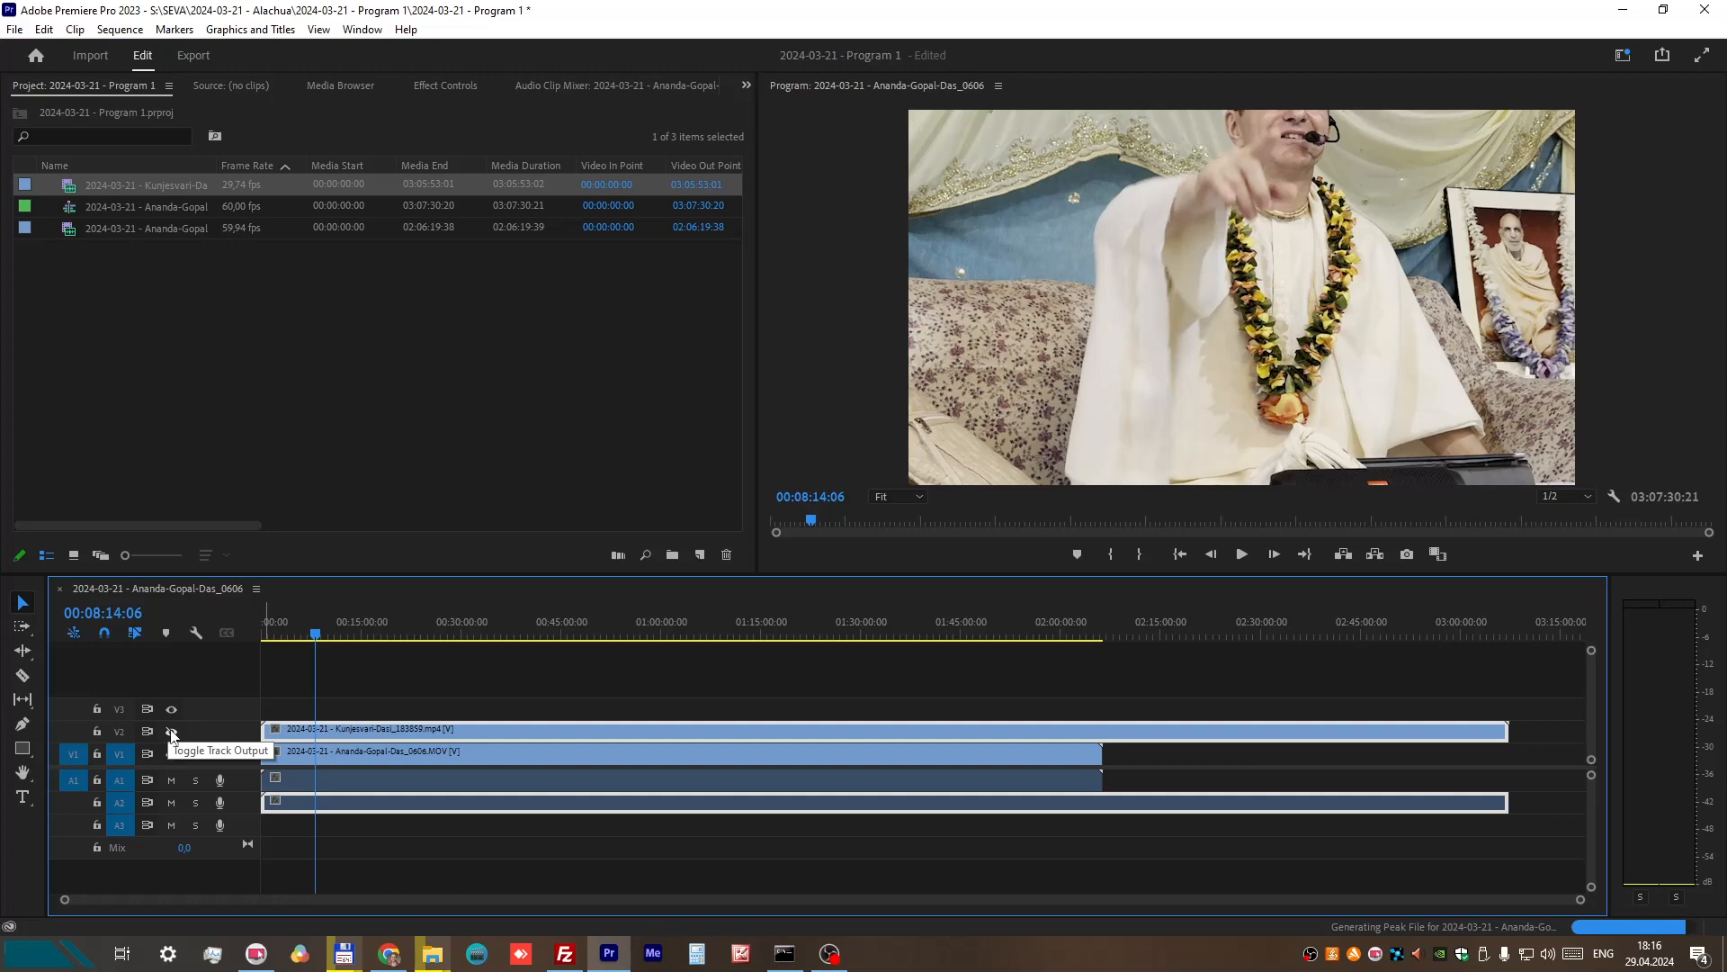
click(337, 752)
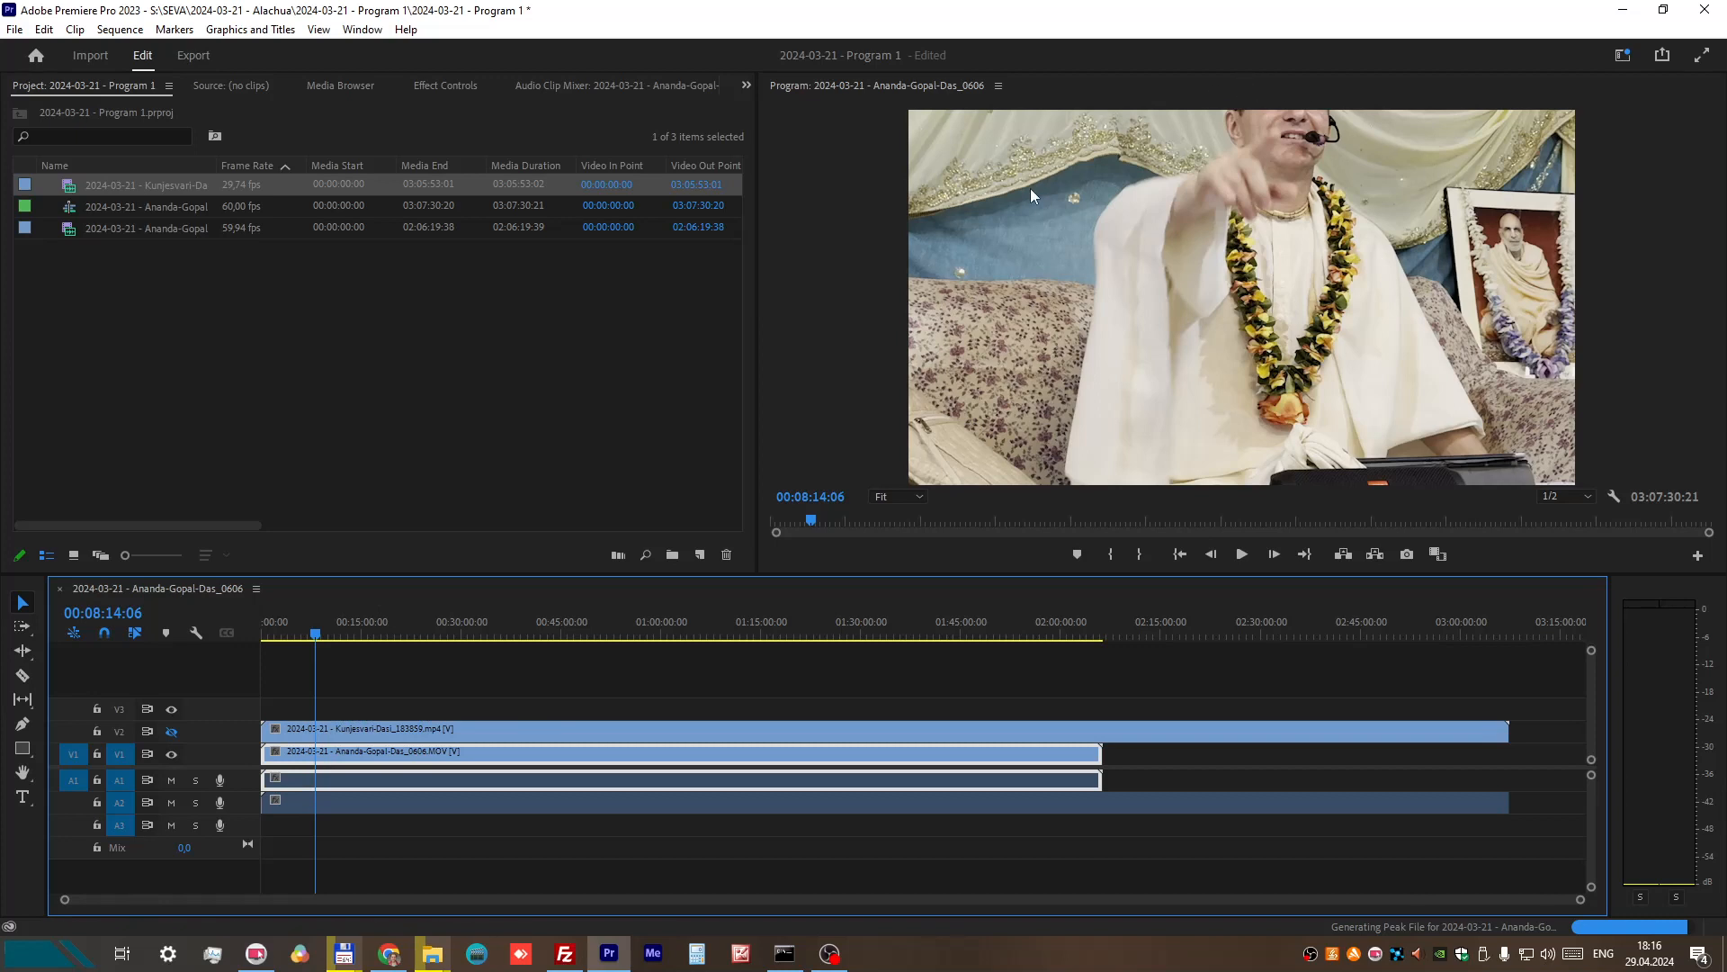
click(744, 86)
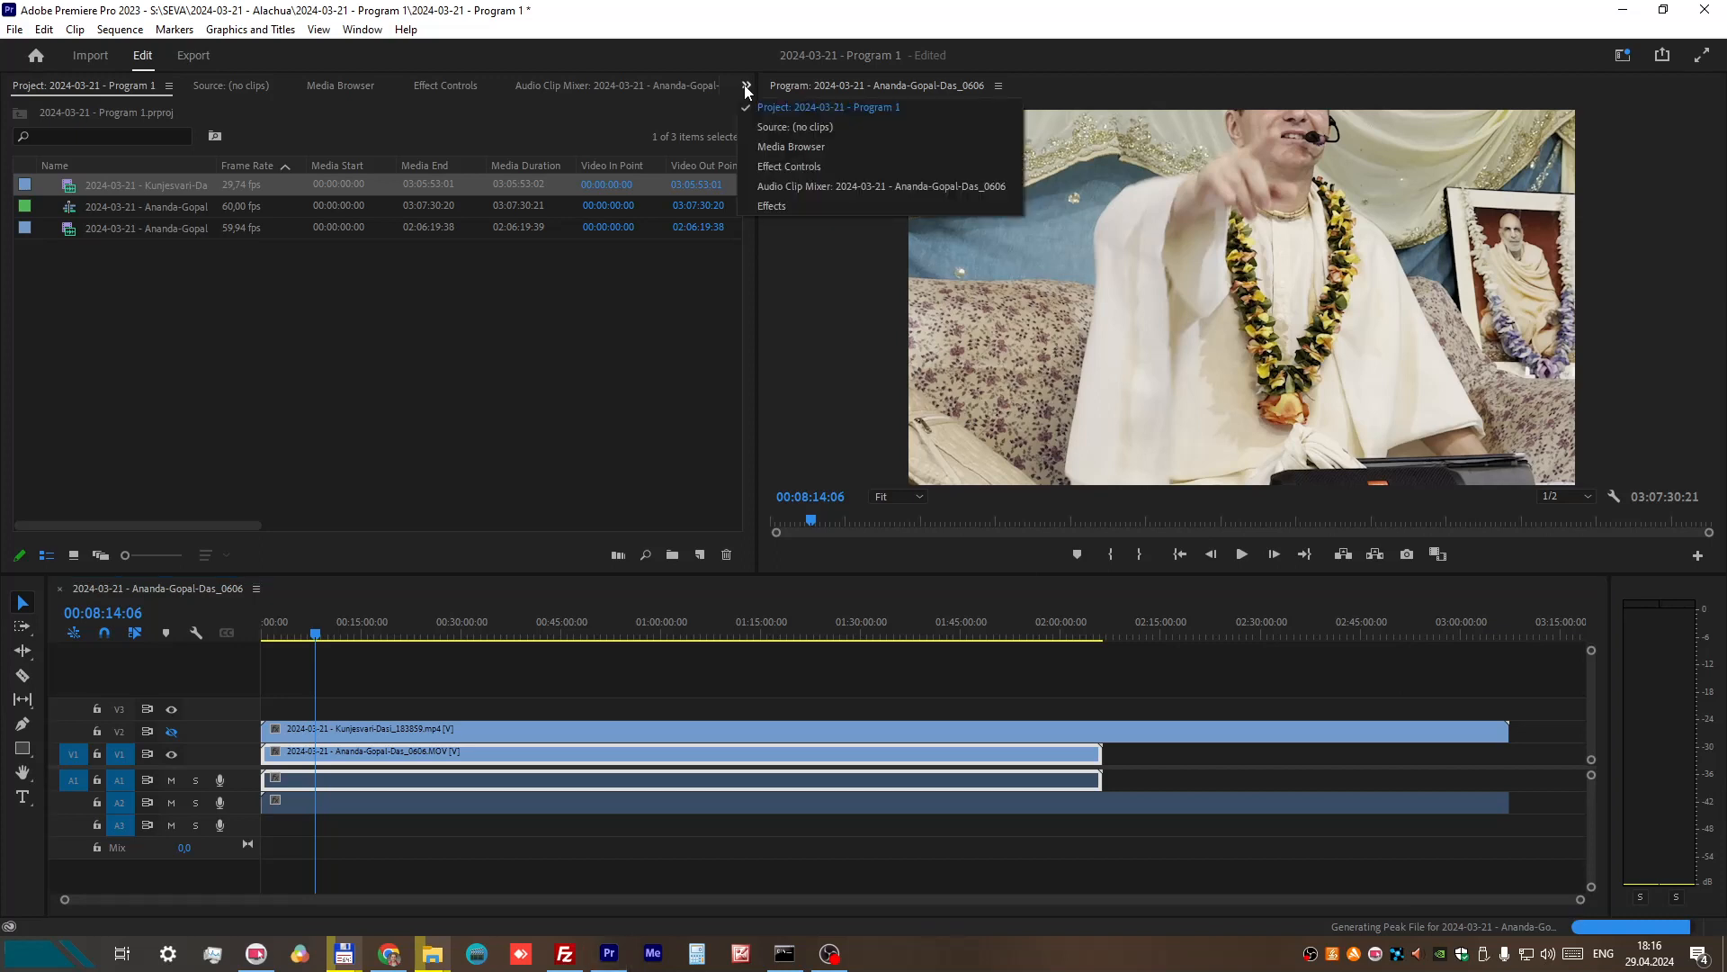
click(784, 165)
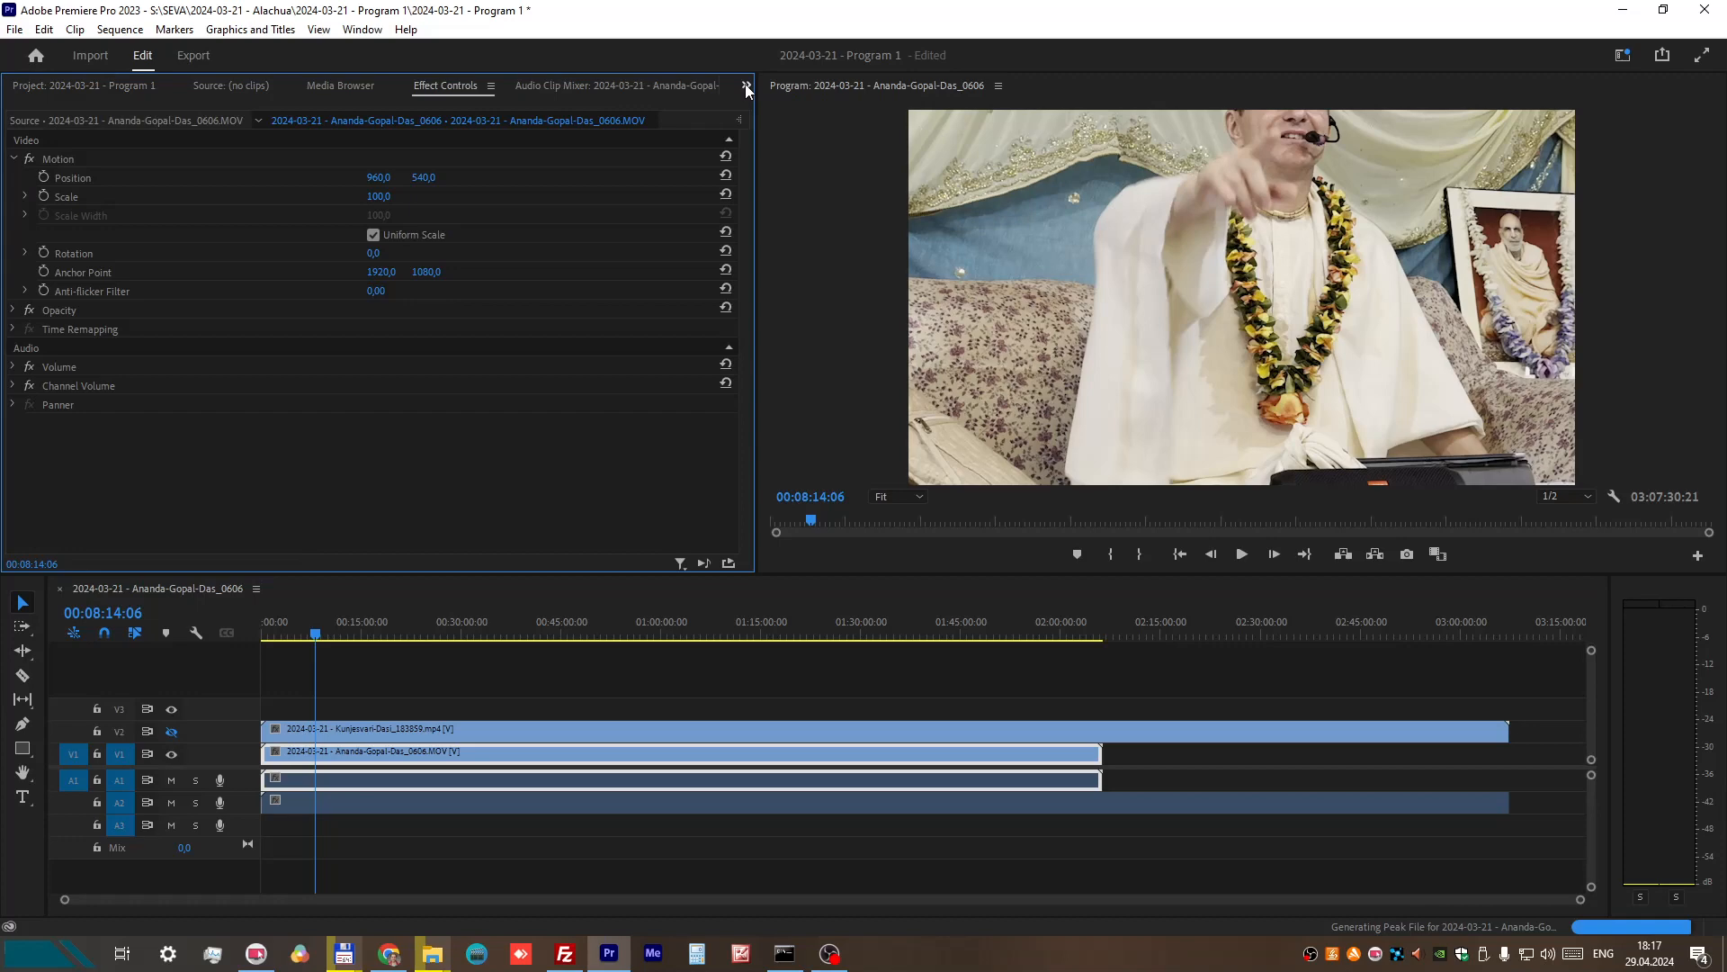
click(362, 30)
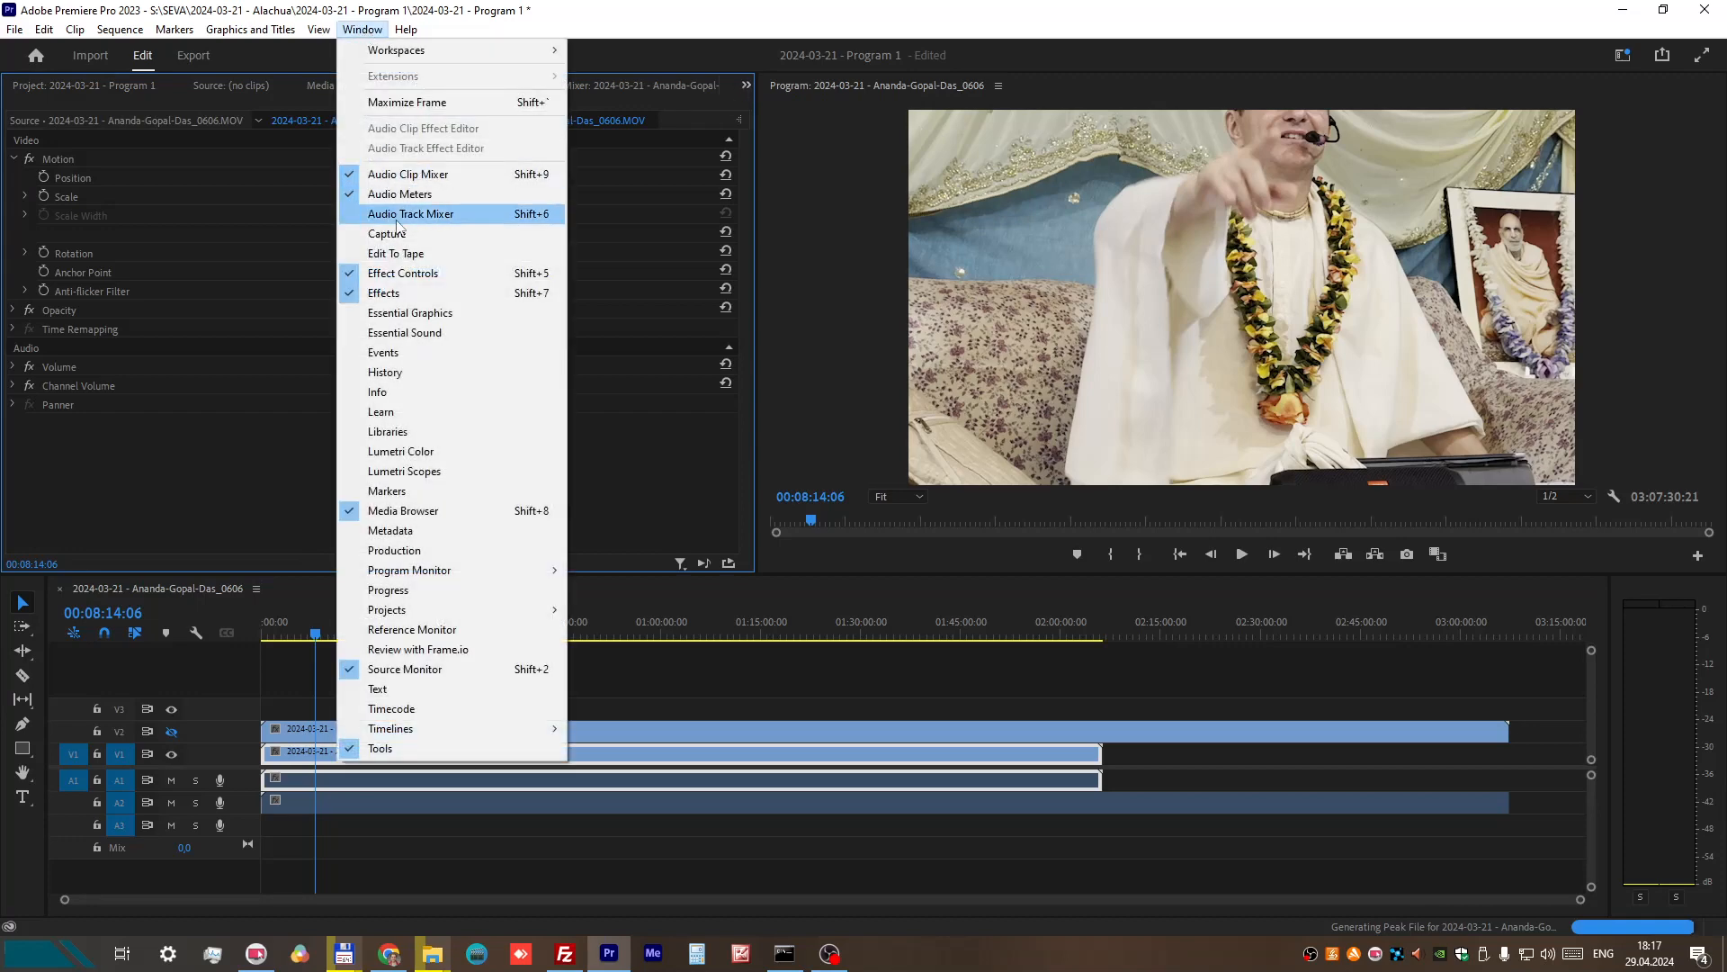
mouse_move(444, 733)
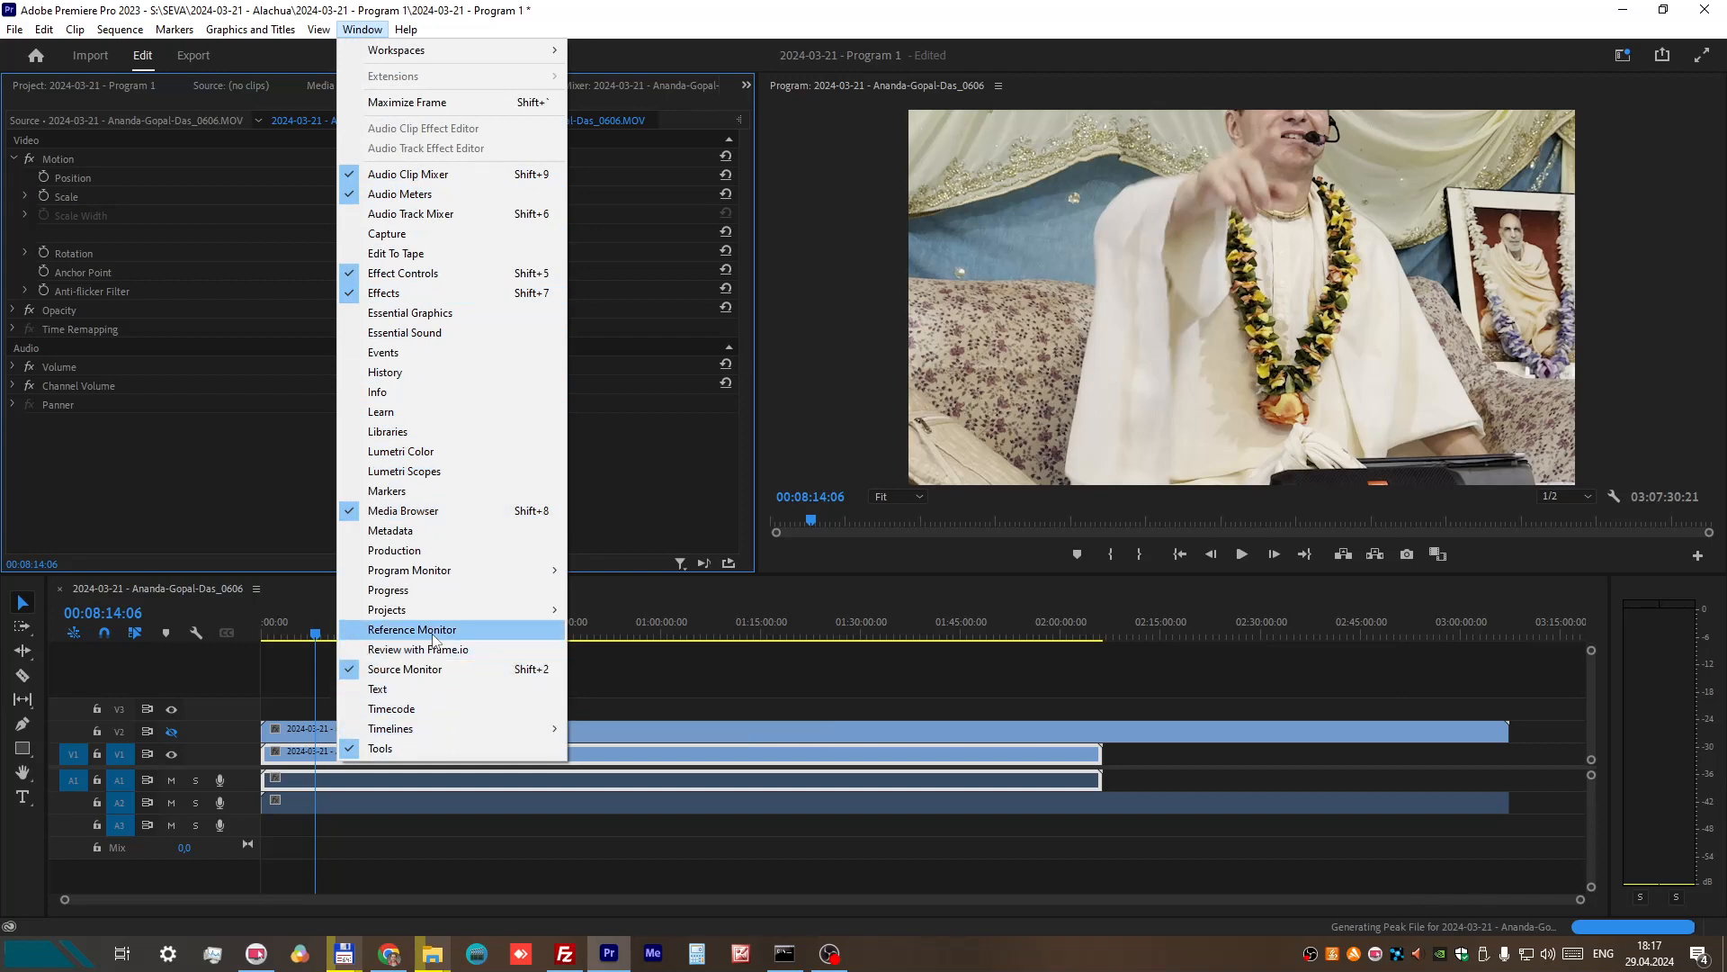
click(377, 274)
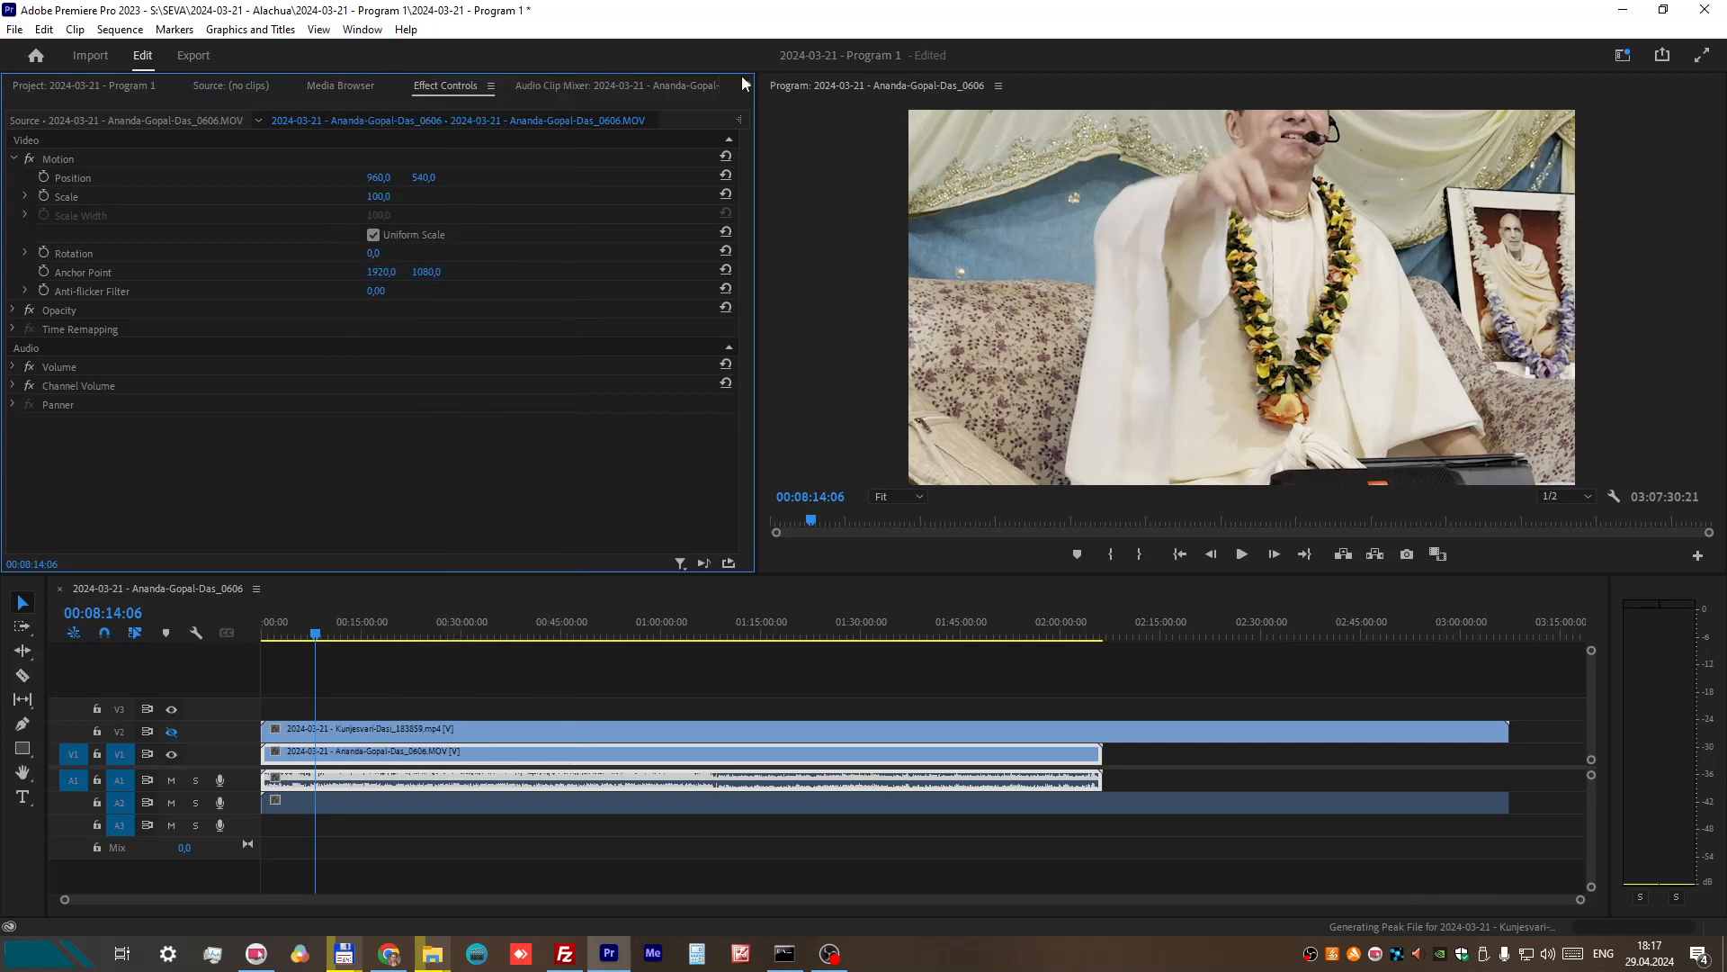
click(335, 749)
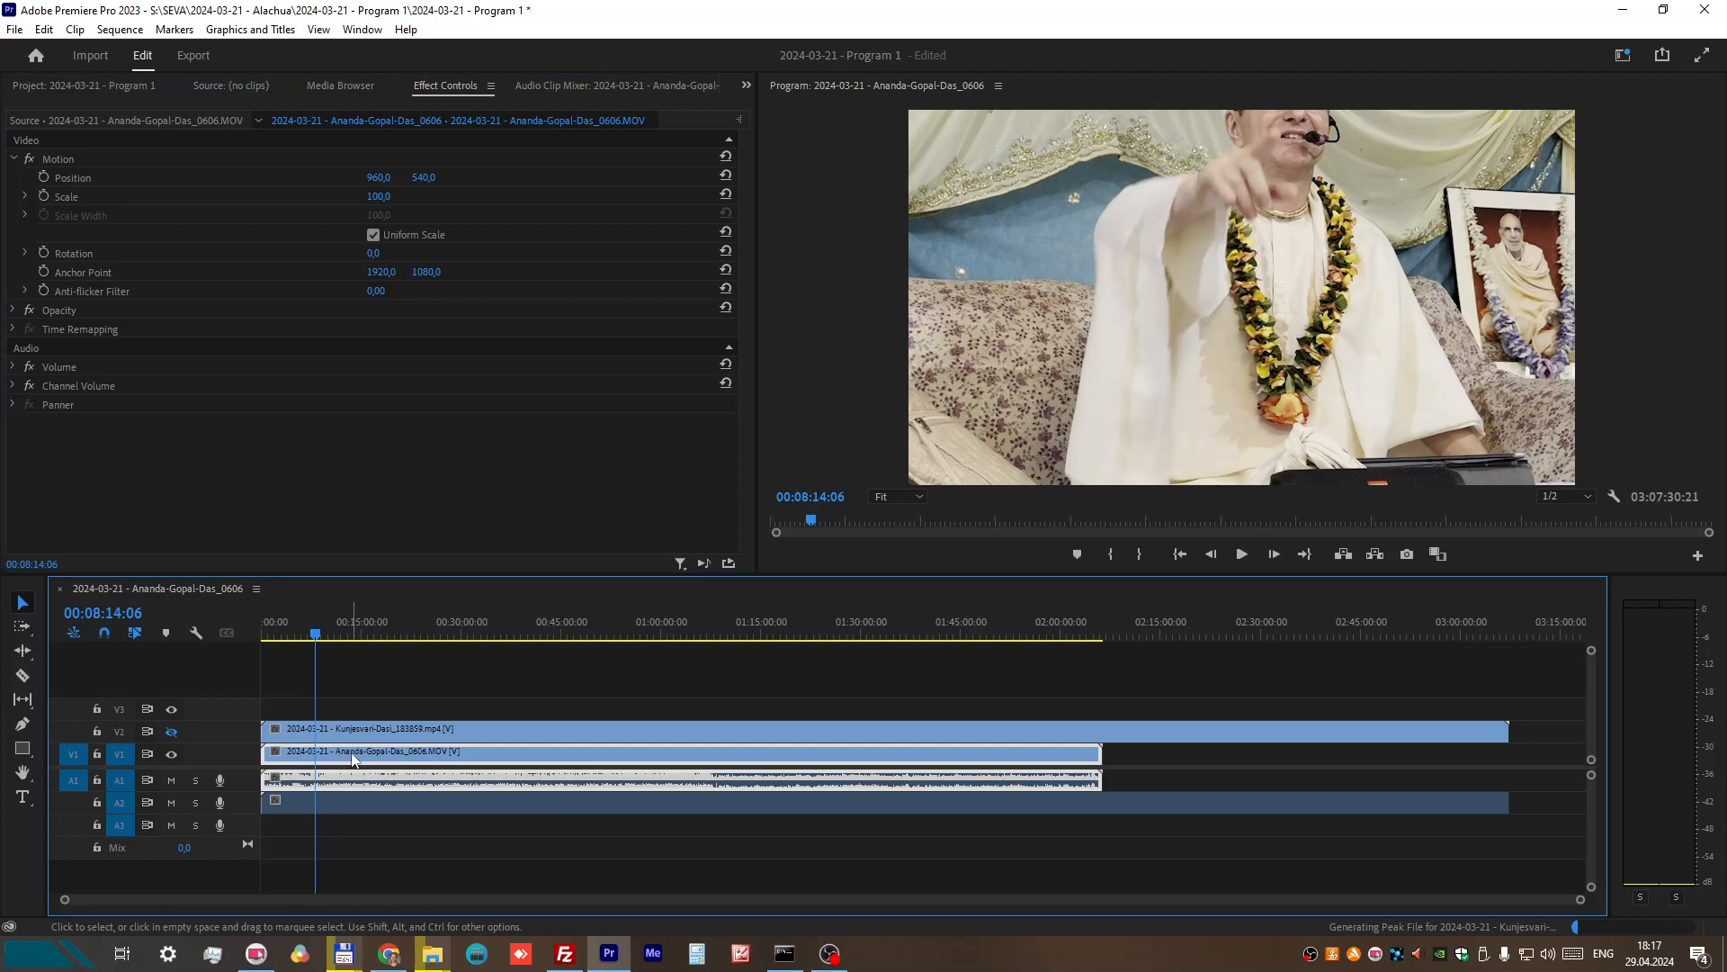
Step: Place the playhead at about 00:10:07:30 and set the V1 clip's scale to 70
drag(315, 634, 331, 635)
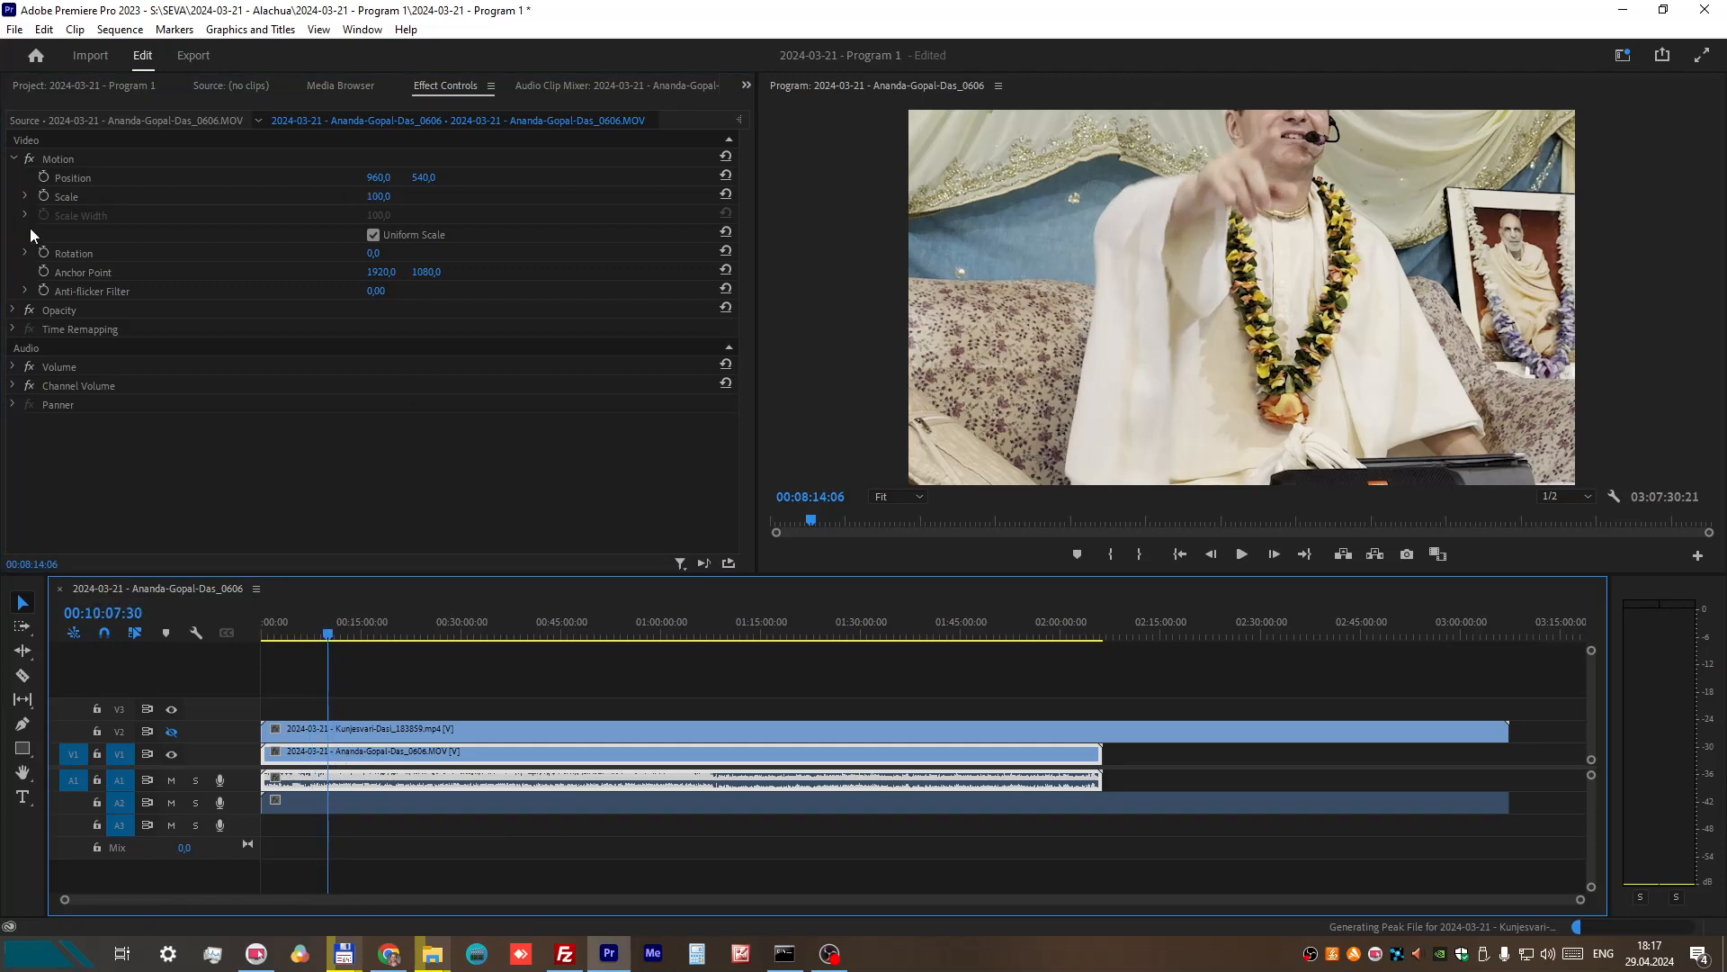
click(391, 197)
click(385, 193)
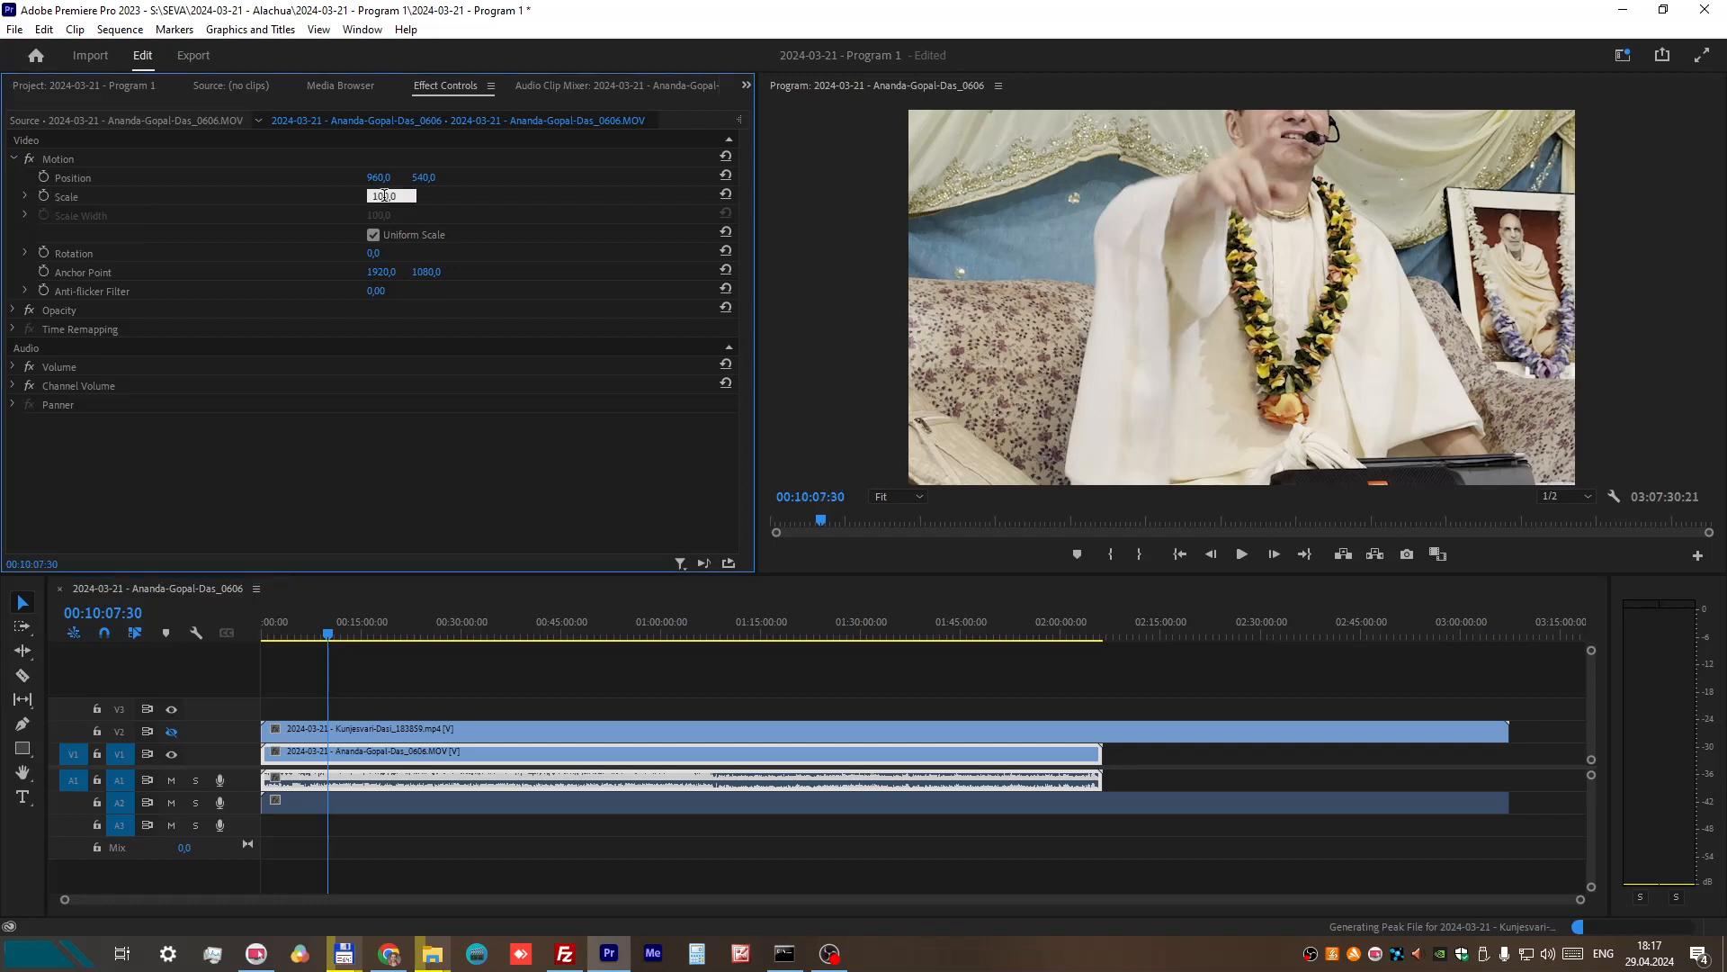
drag(385, 195, 348, 199)
text(7)
key(Return)
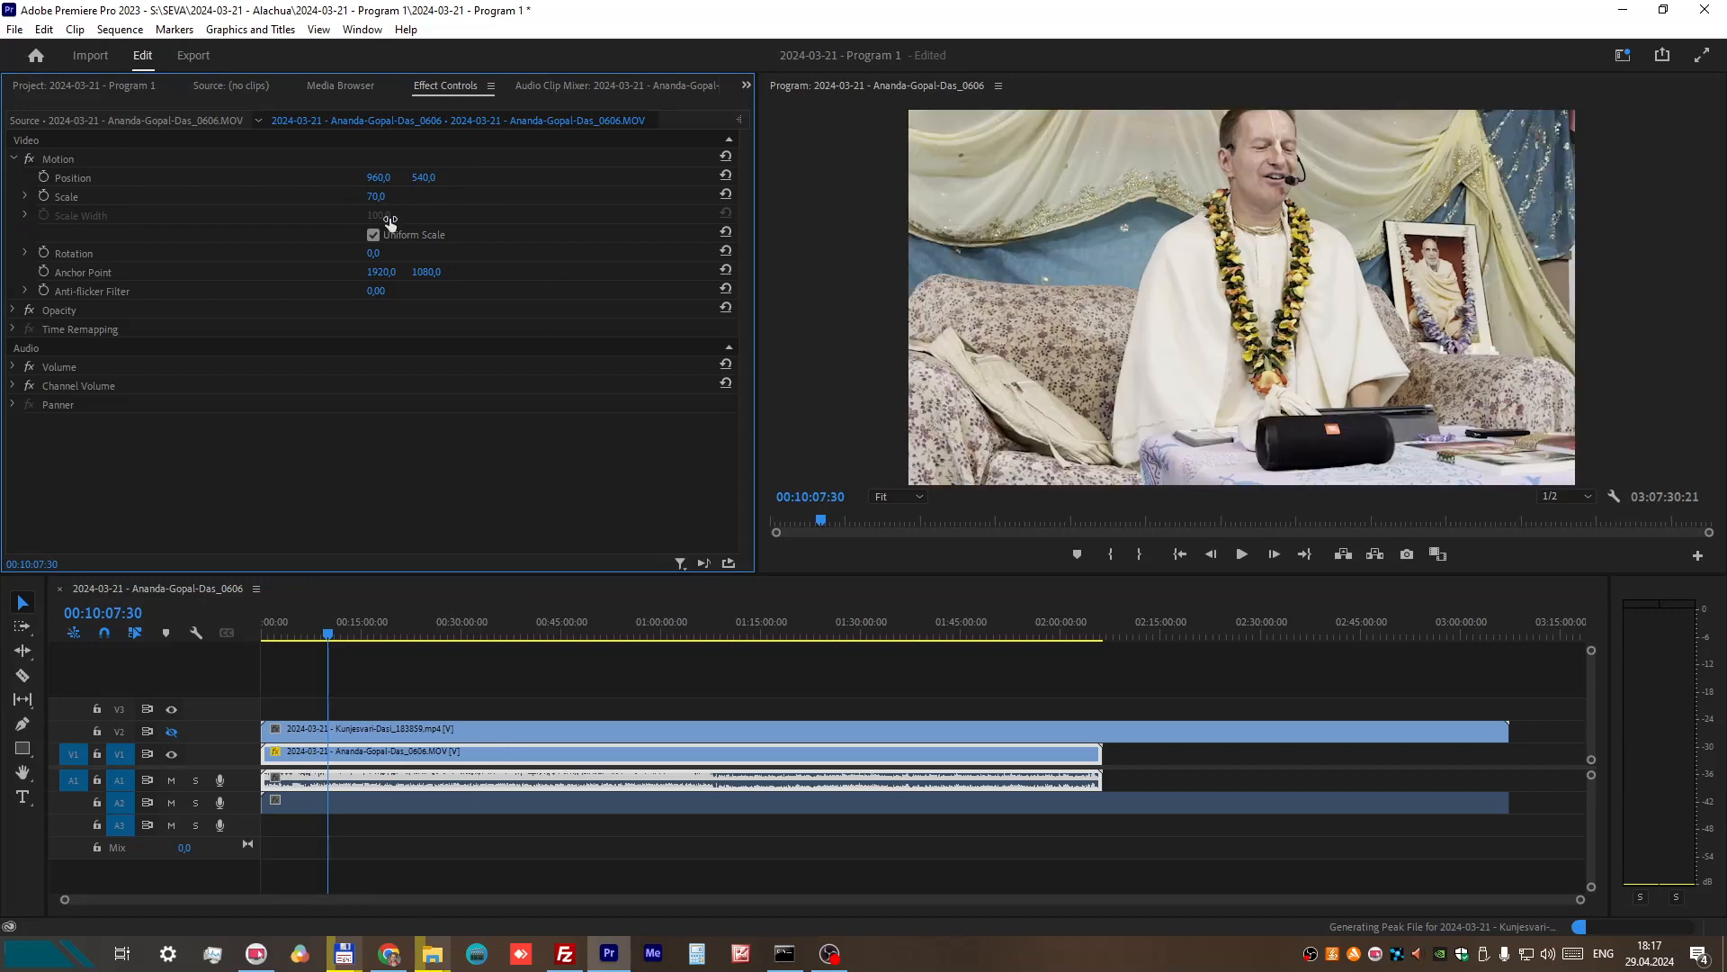
Step: Set the V1 clip's position to 902, 656 and check the framing at about 00:05:24:00
click(424, 178)
click(348, 148)
drag(378, 178, 443, 176)
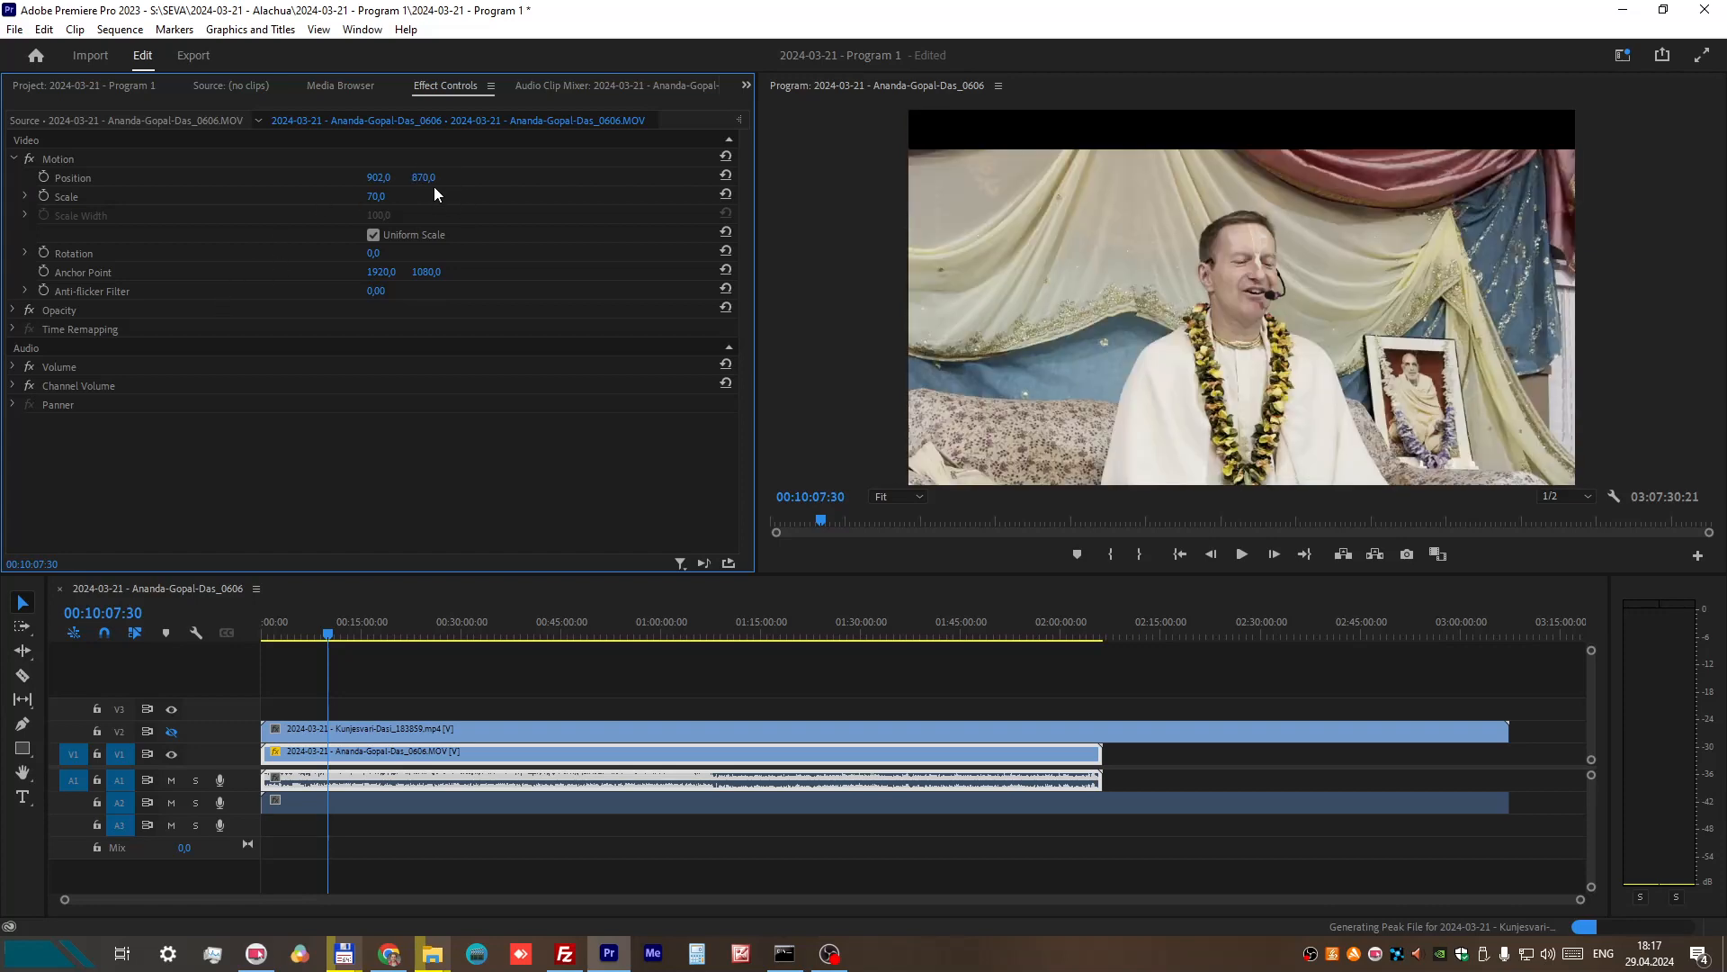
drag(440, 177, 420, 176)
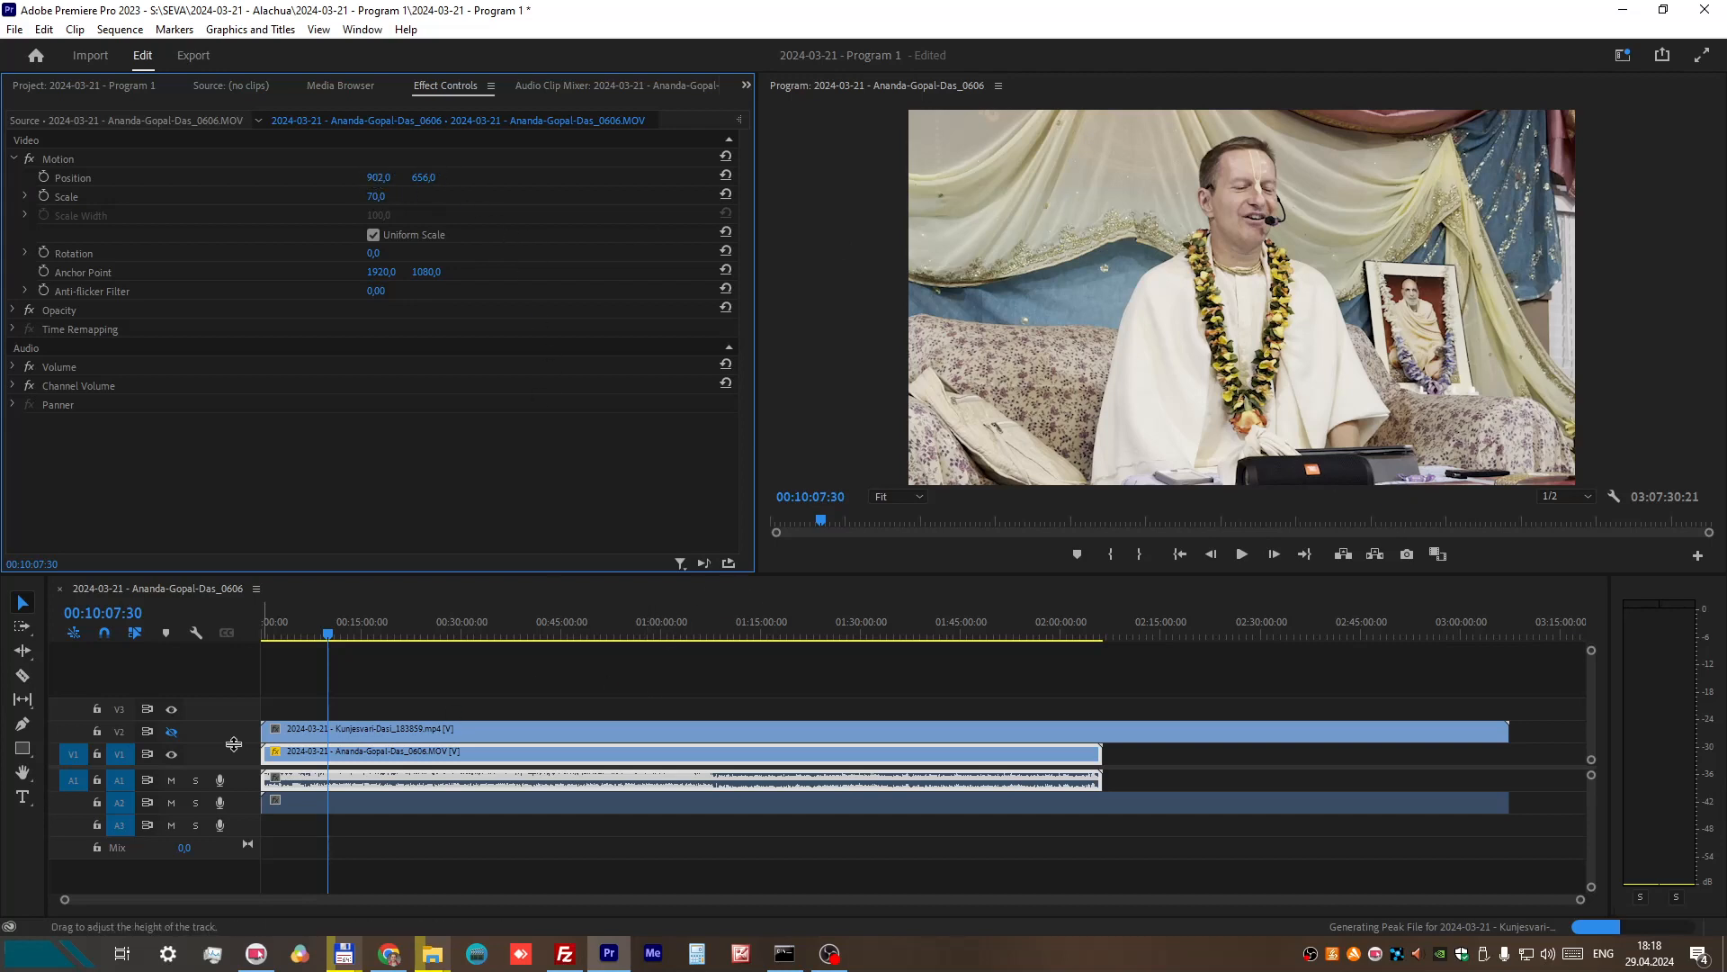
drag(329, 637, 297, 637)
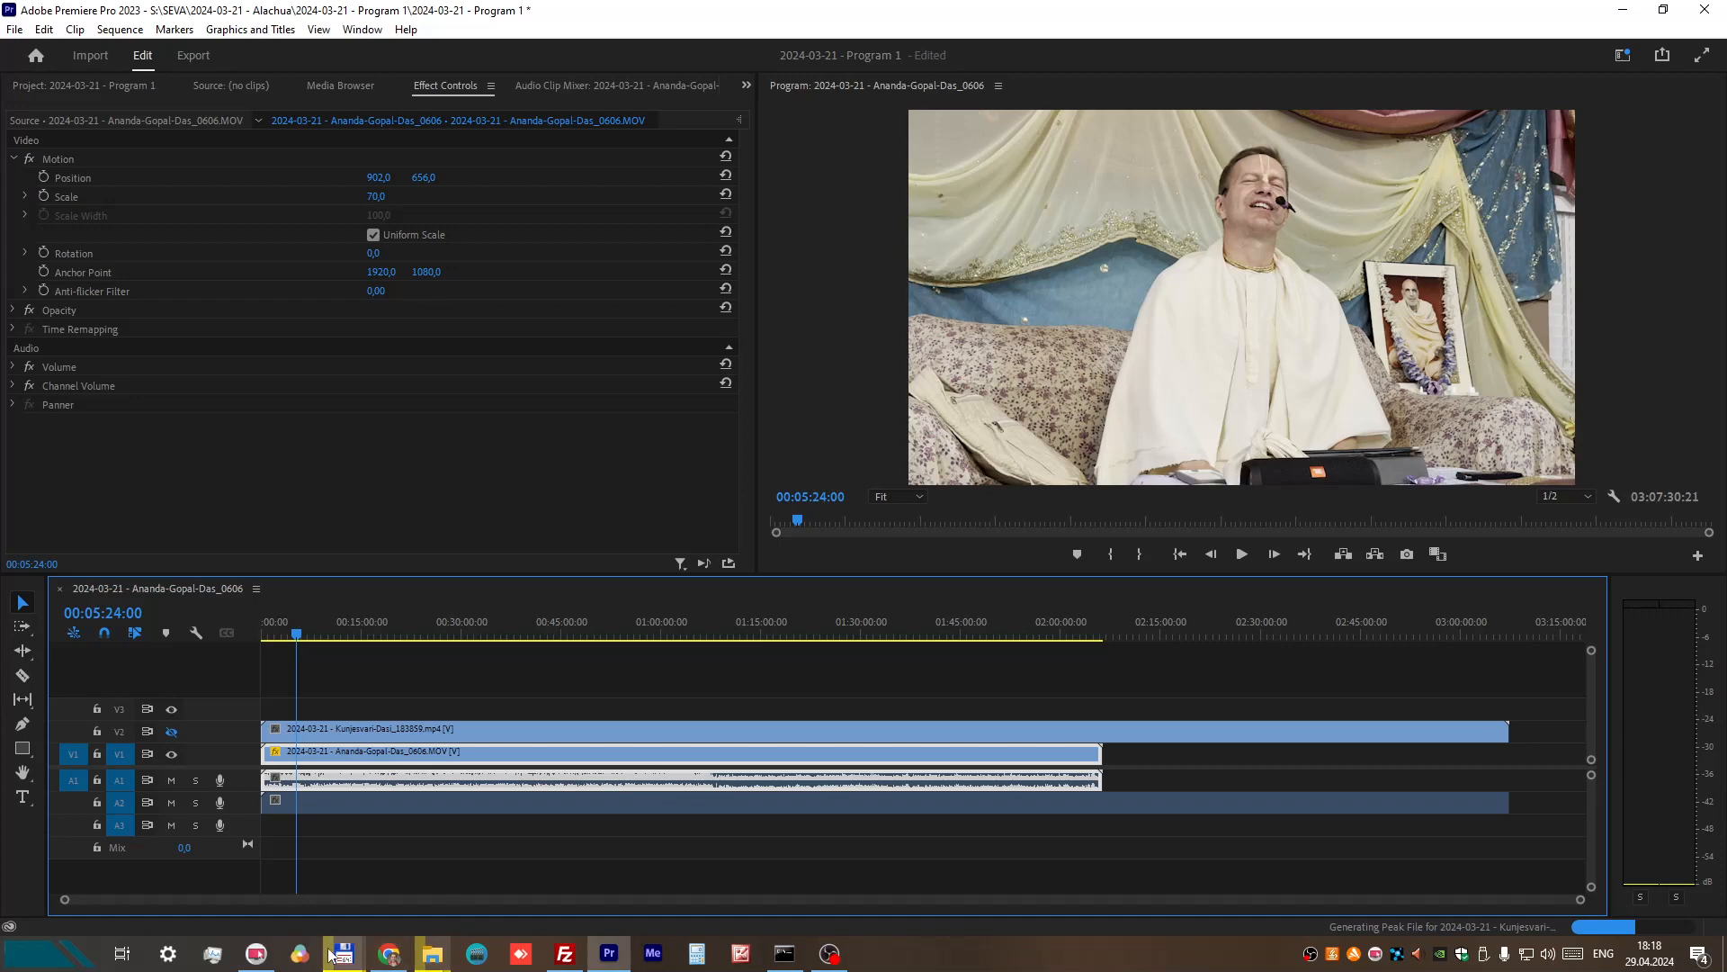
Step: Check the source recordings and the Program 1 folder in Total Commander, and return to Premiere Pro
mouse_move(342, 953)
click(484, 845)
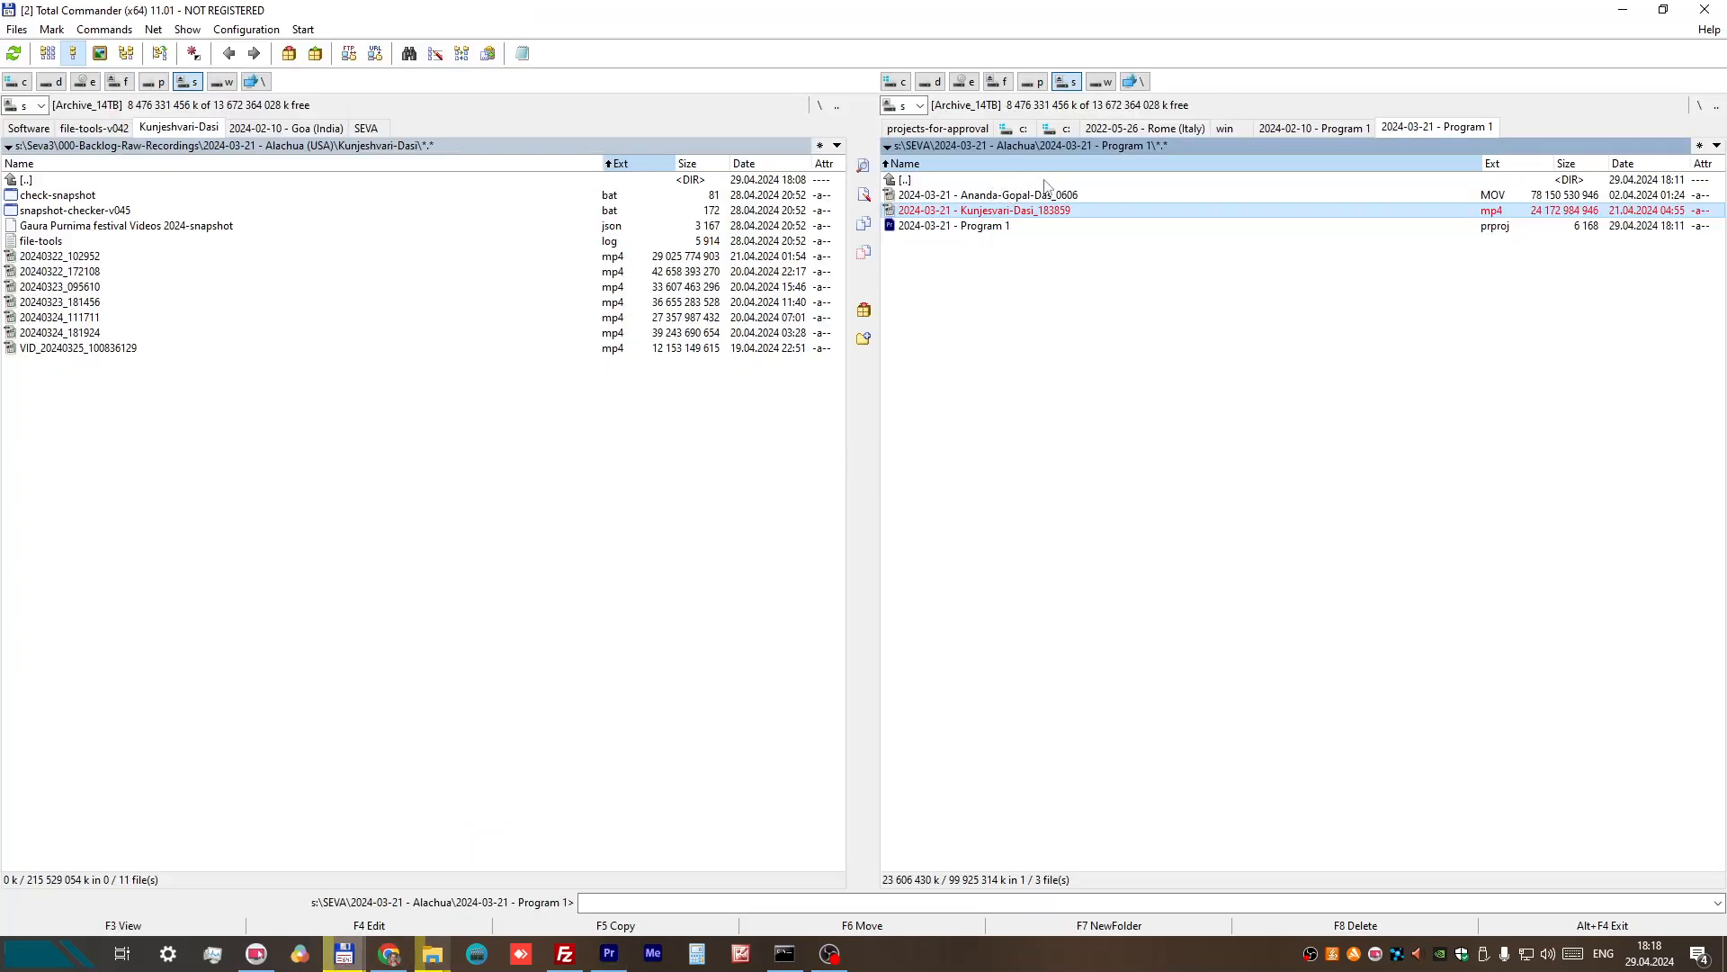
click(1624, 13)
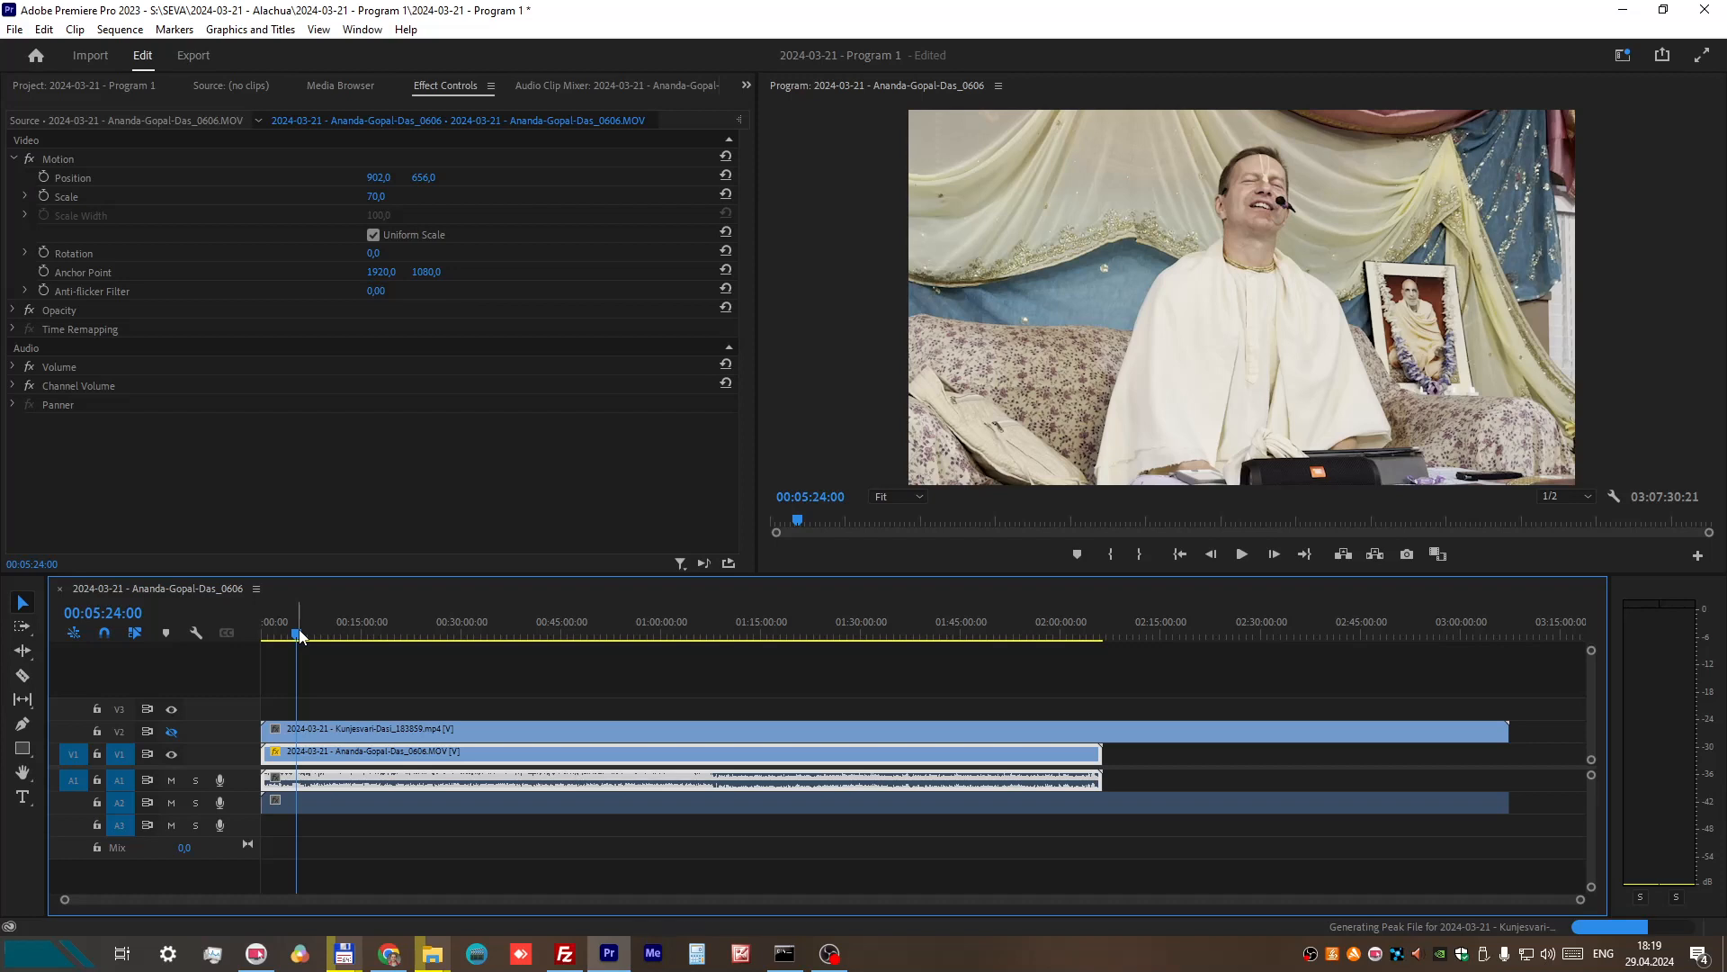
Step: Hide video track V1, mute audio track A1, show V2, and place the playhead at about 00:49:32:43
click(172, 755)
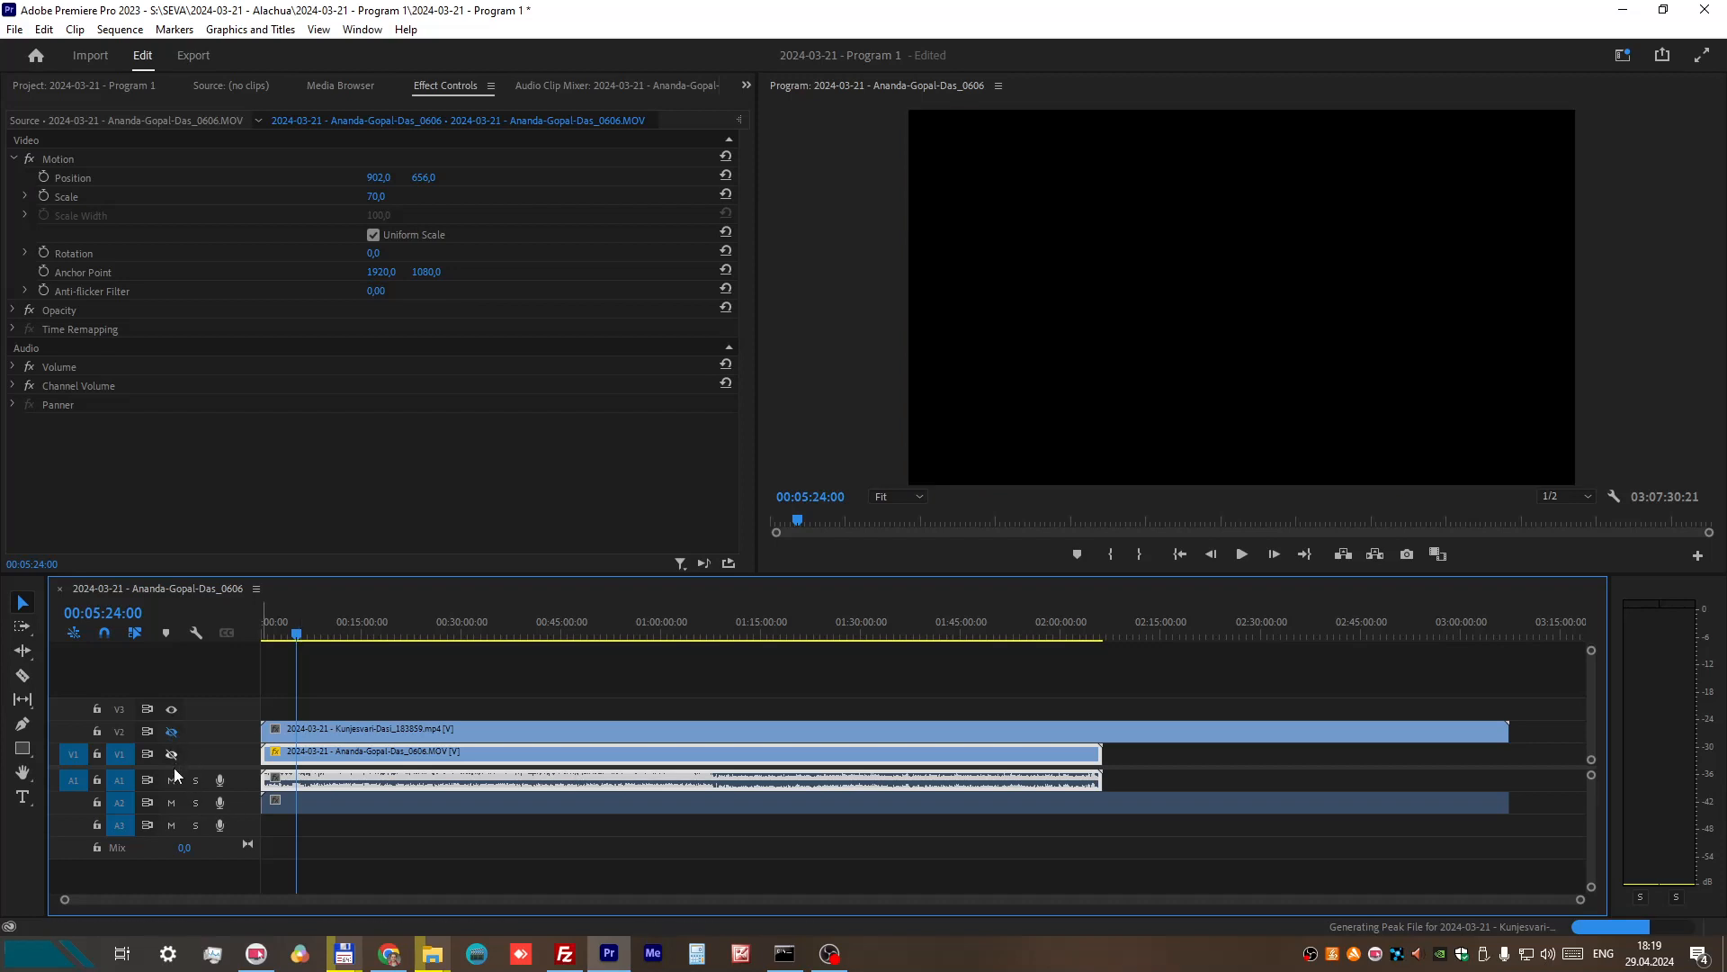
click(171, 779)
drag(295, 633, 598, 617)
click(172, 731)
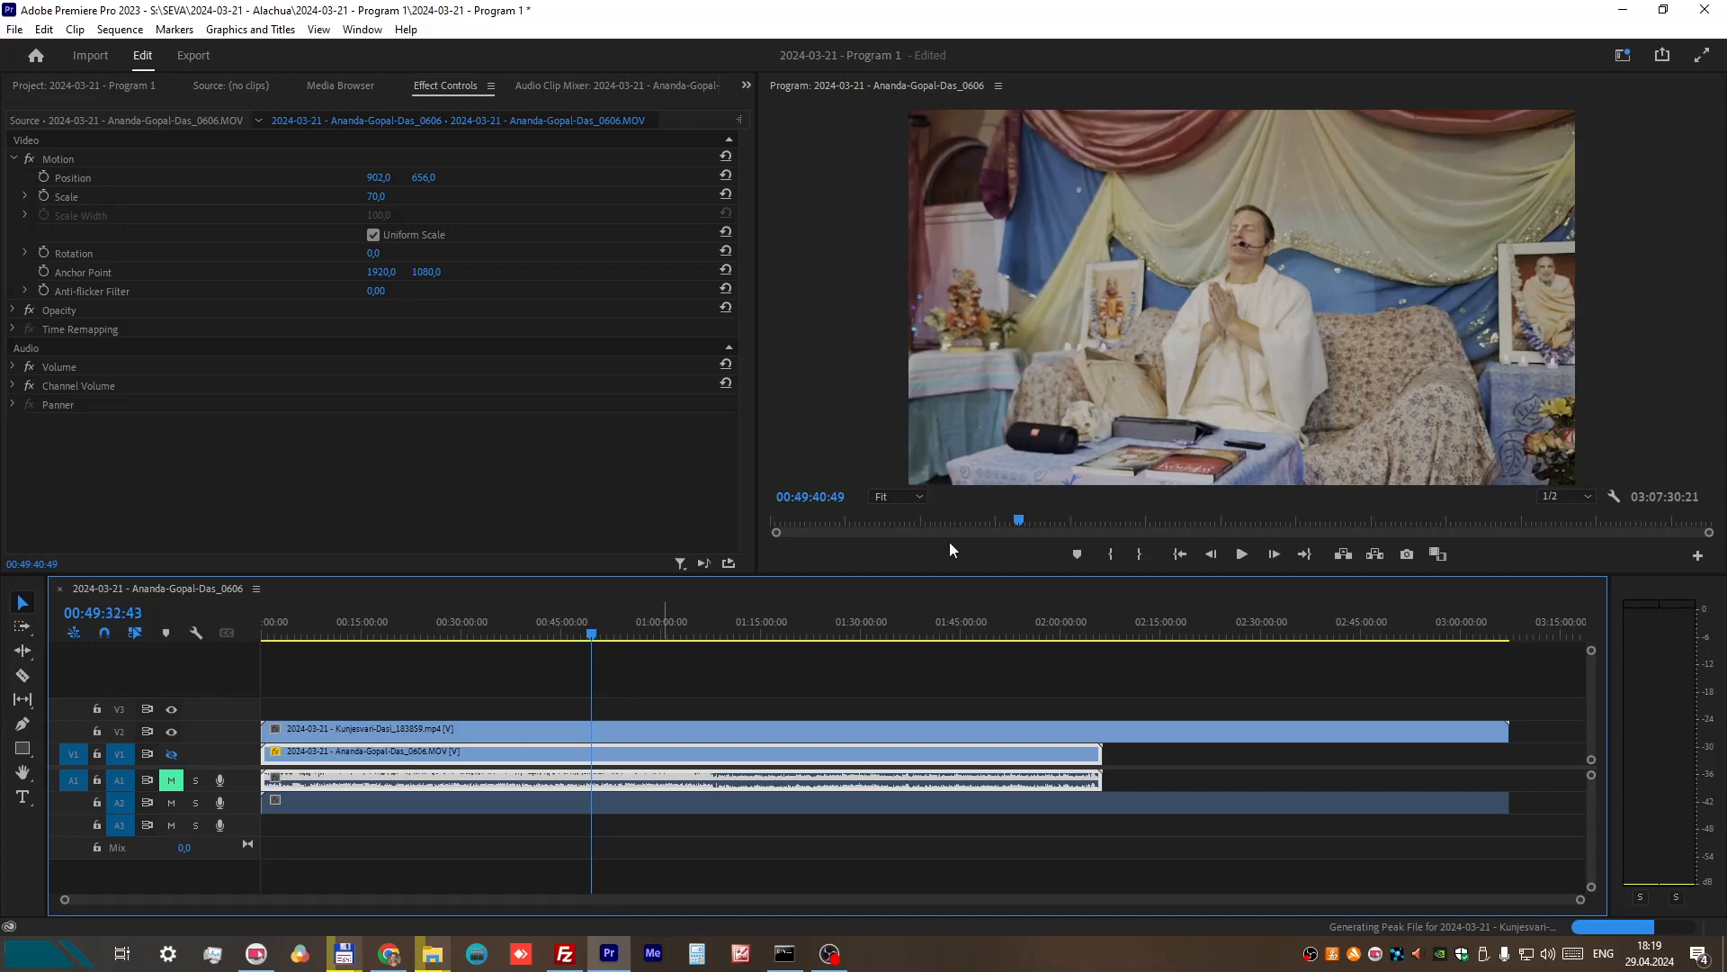
Step: Play the V2 recording briefly from about 00:49:32:43 to check its picture and sound, stopping at about 00:49:34:55
click(1243, 555)
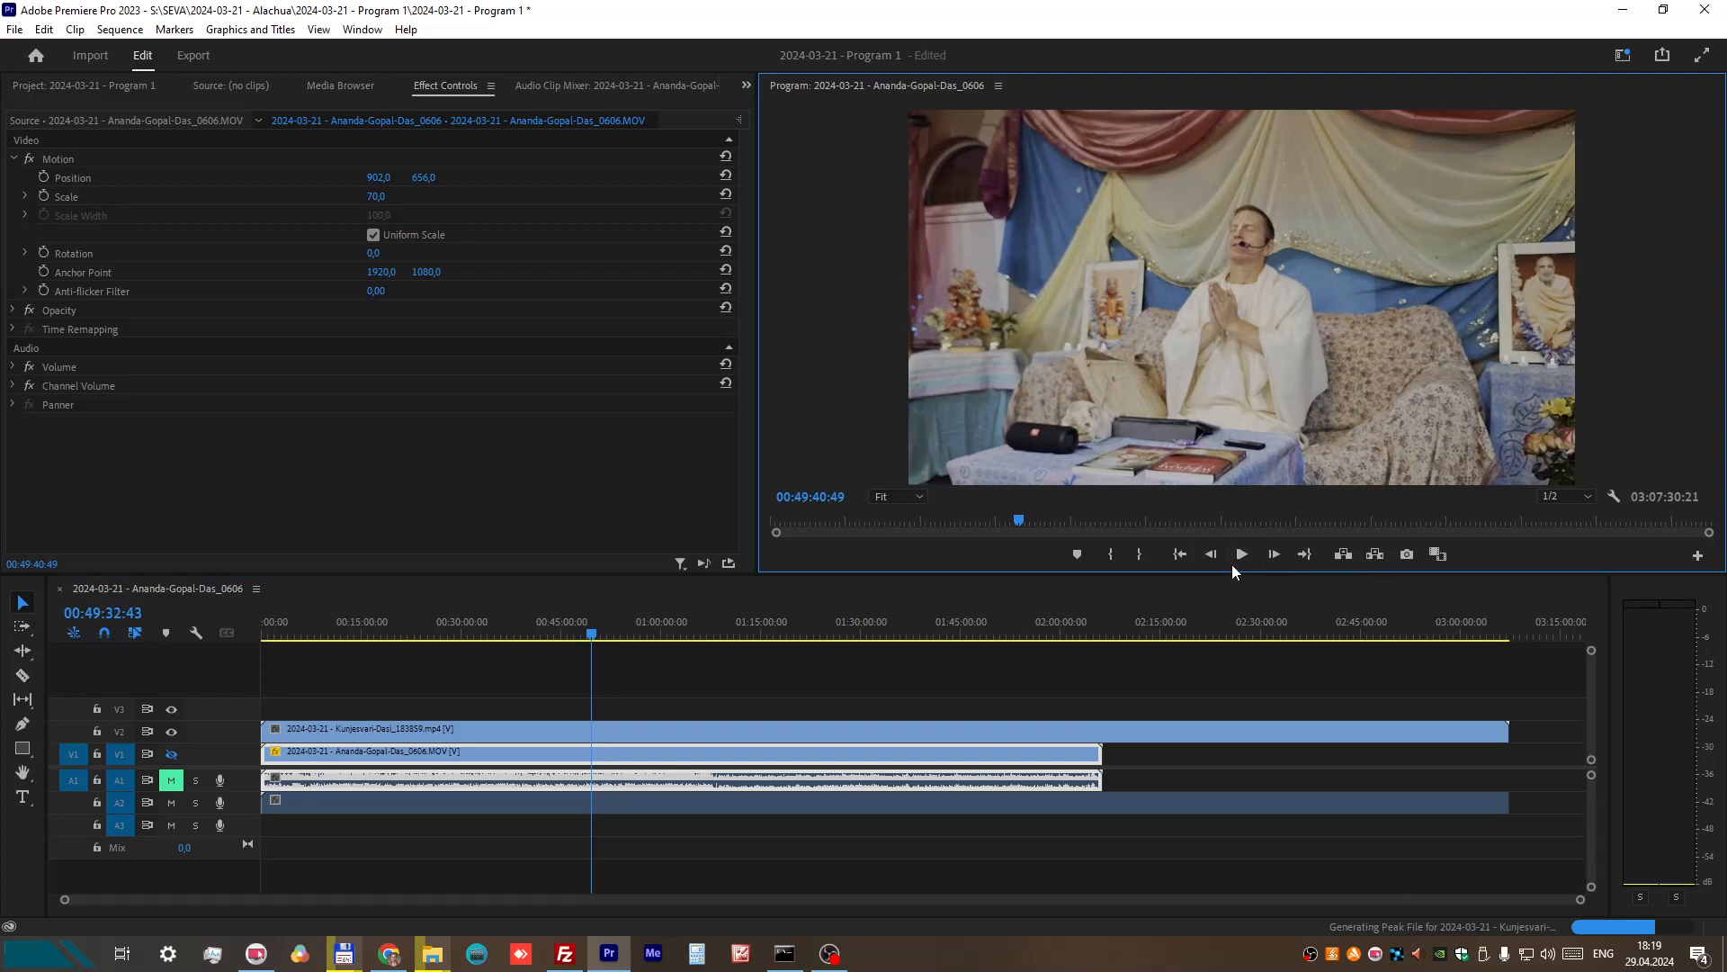
click(1242, 556)
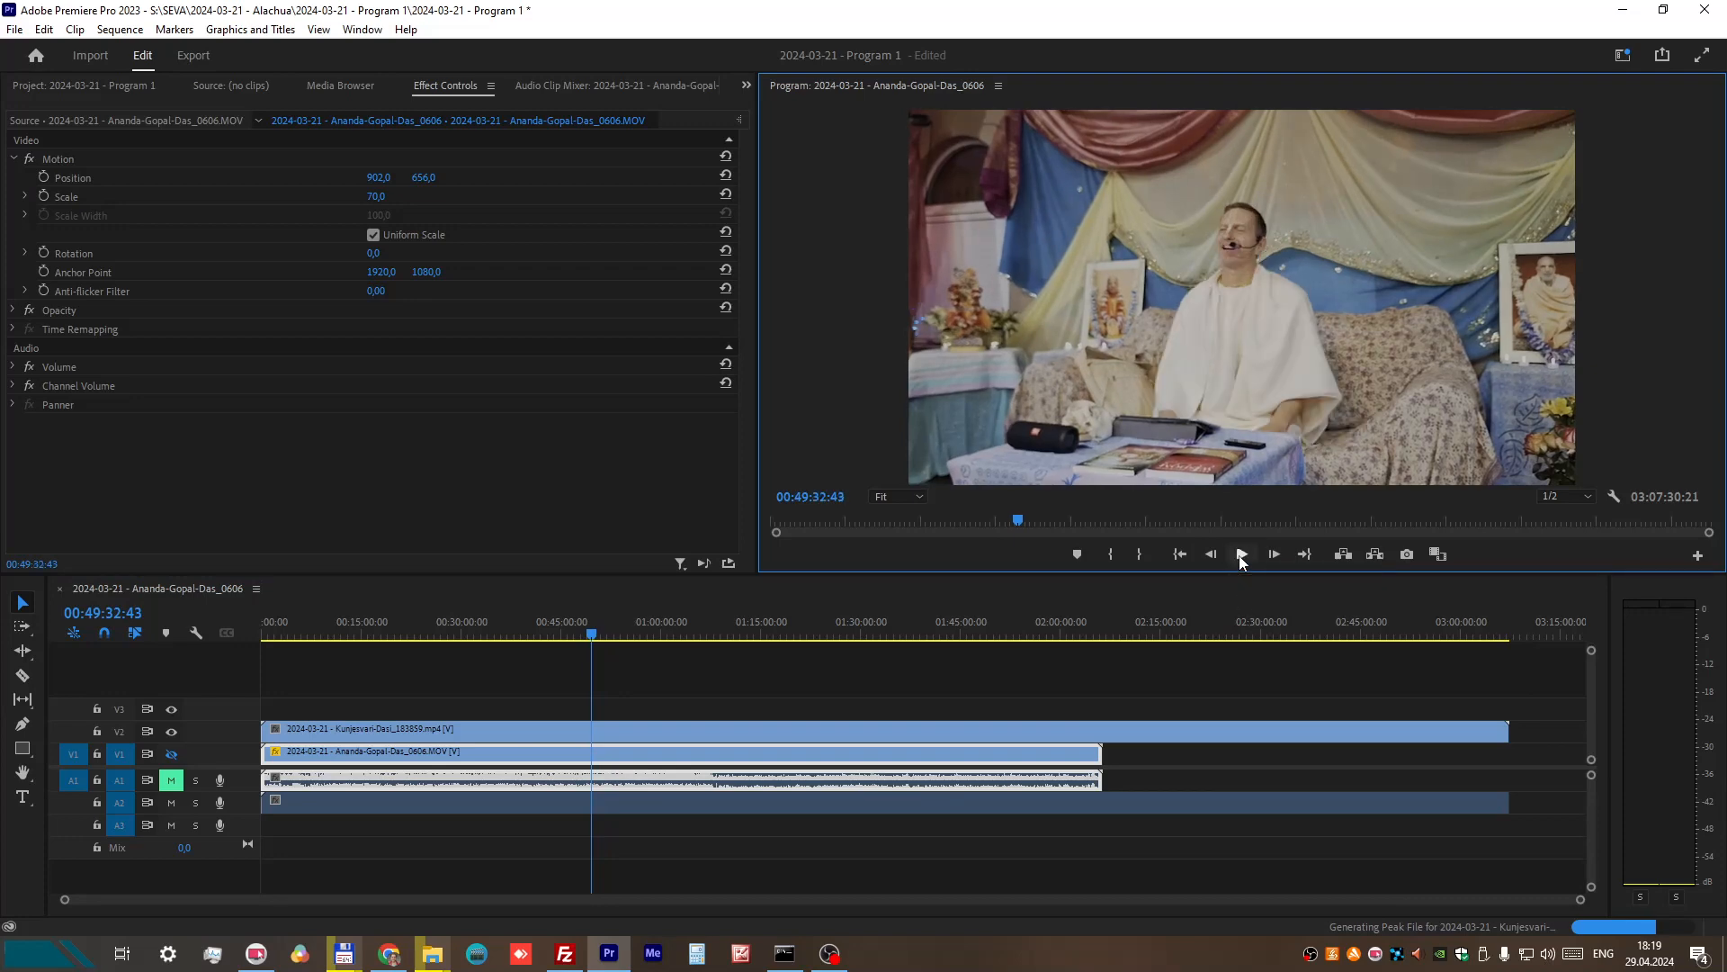
click(1242, 556)
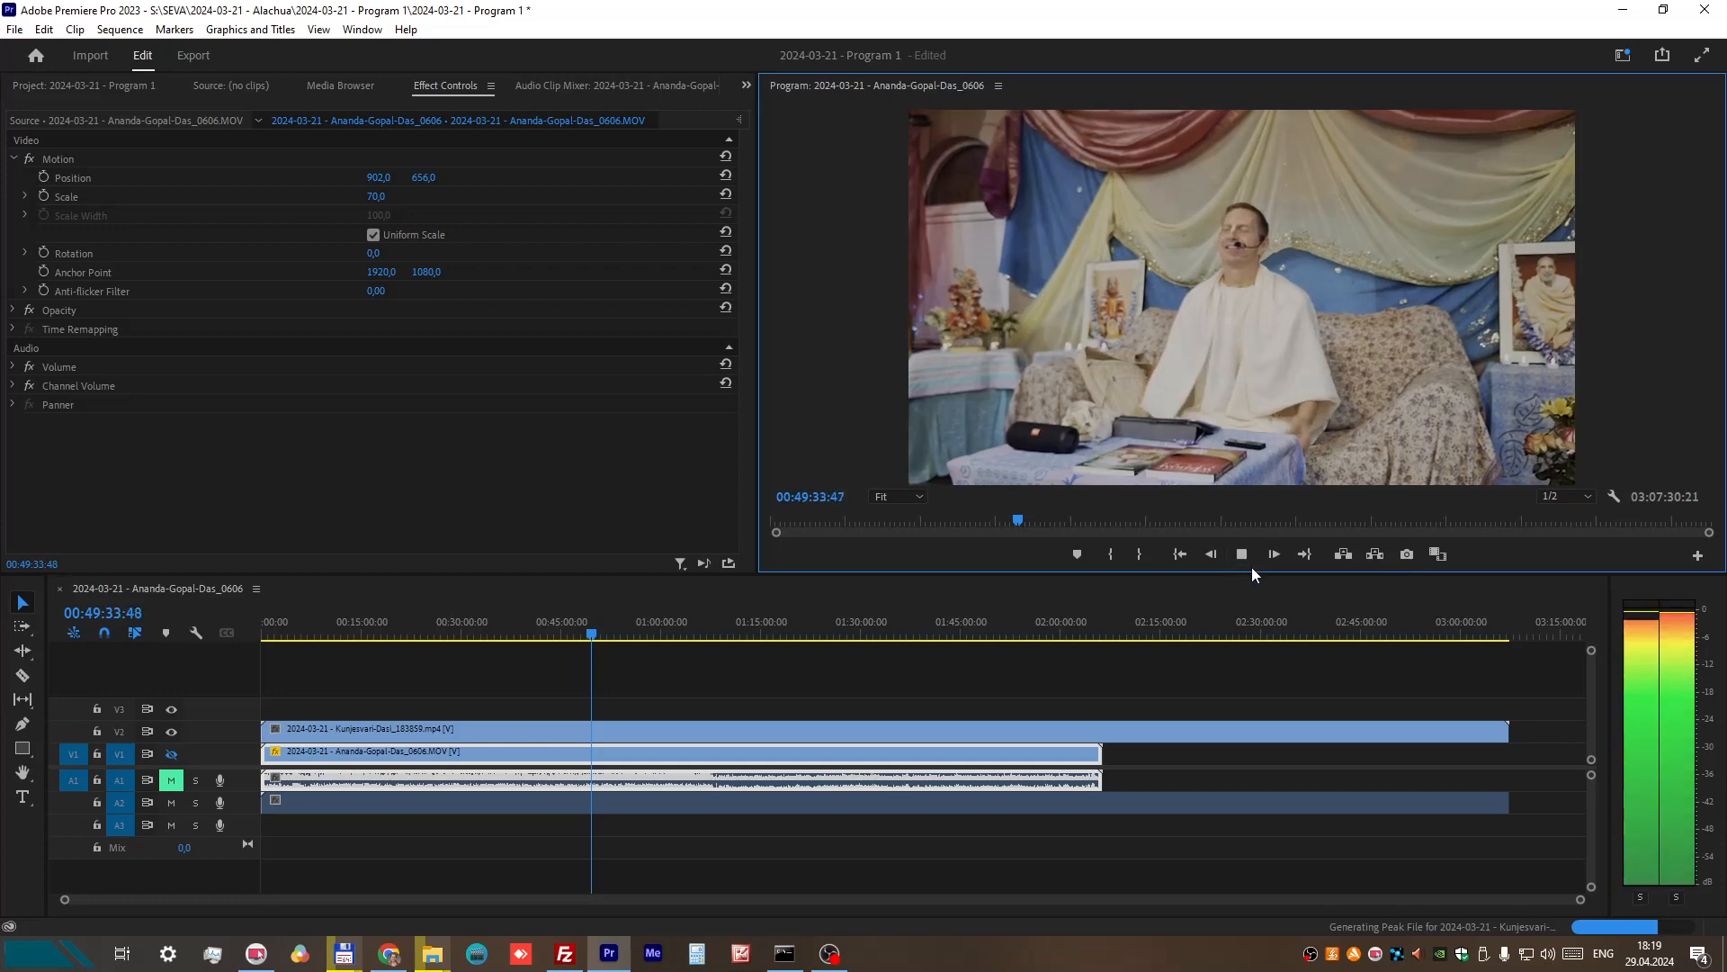
click(1242, 556)
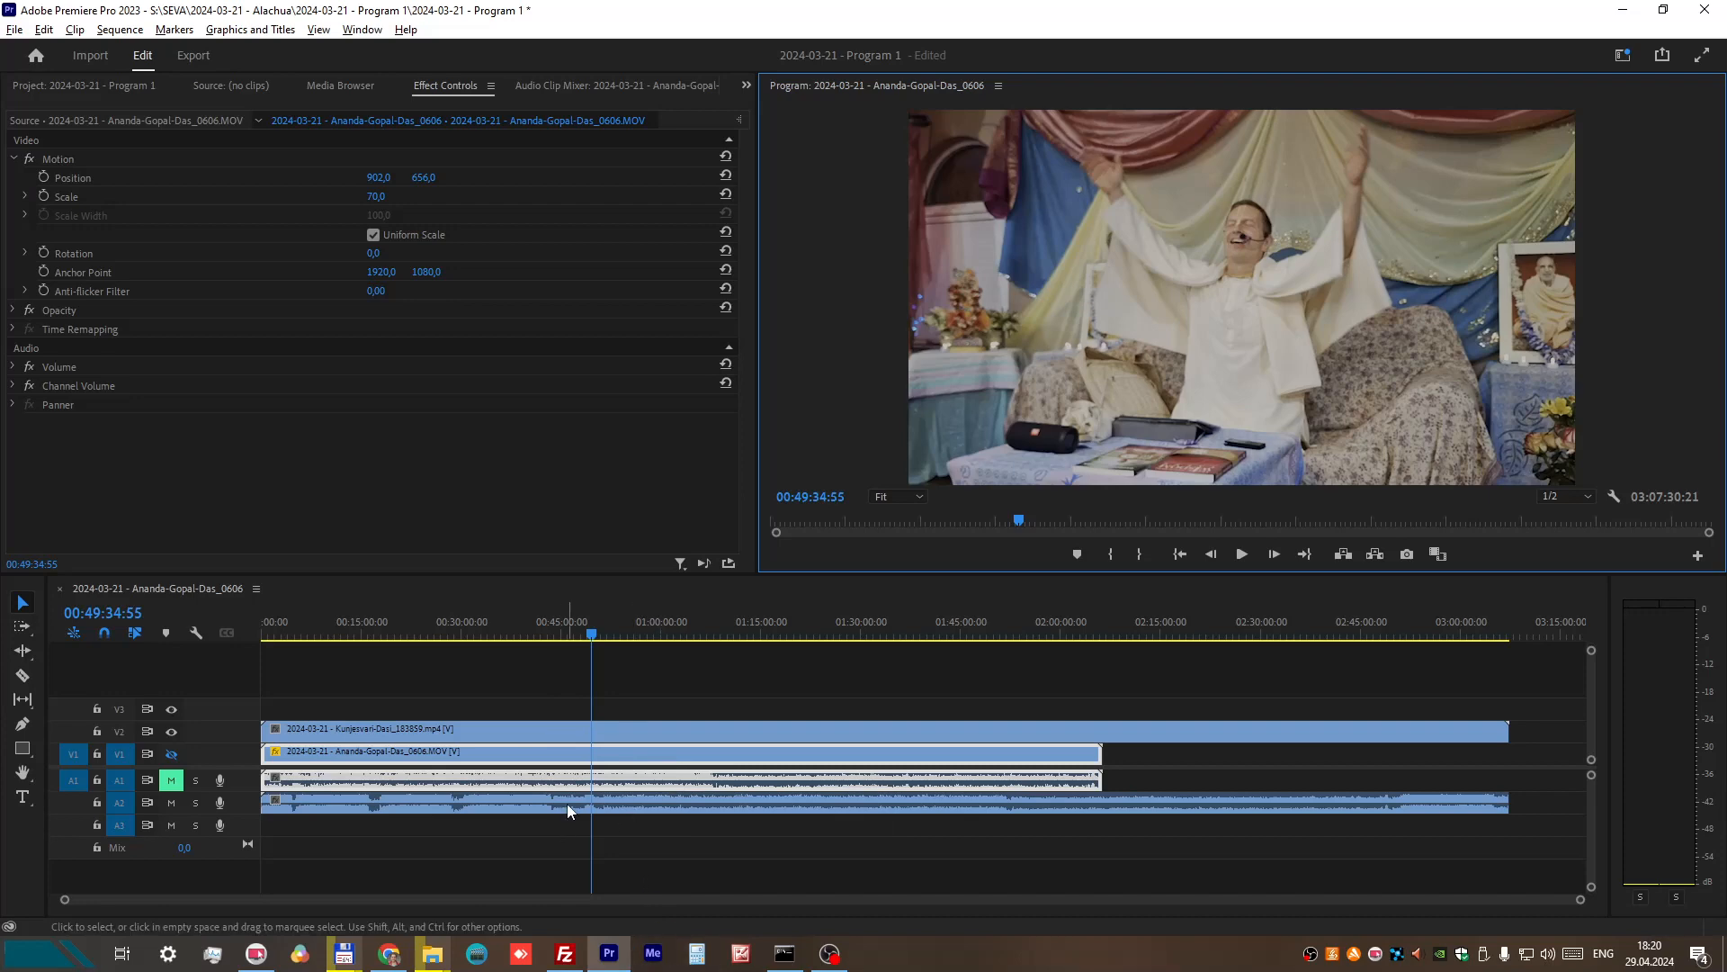
Step: Compare the audio waveforms on A1 and A2 around 00:49:30, with the playhead at about 00:49:31:03
scroll(567, 802, up, 5)
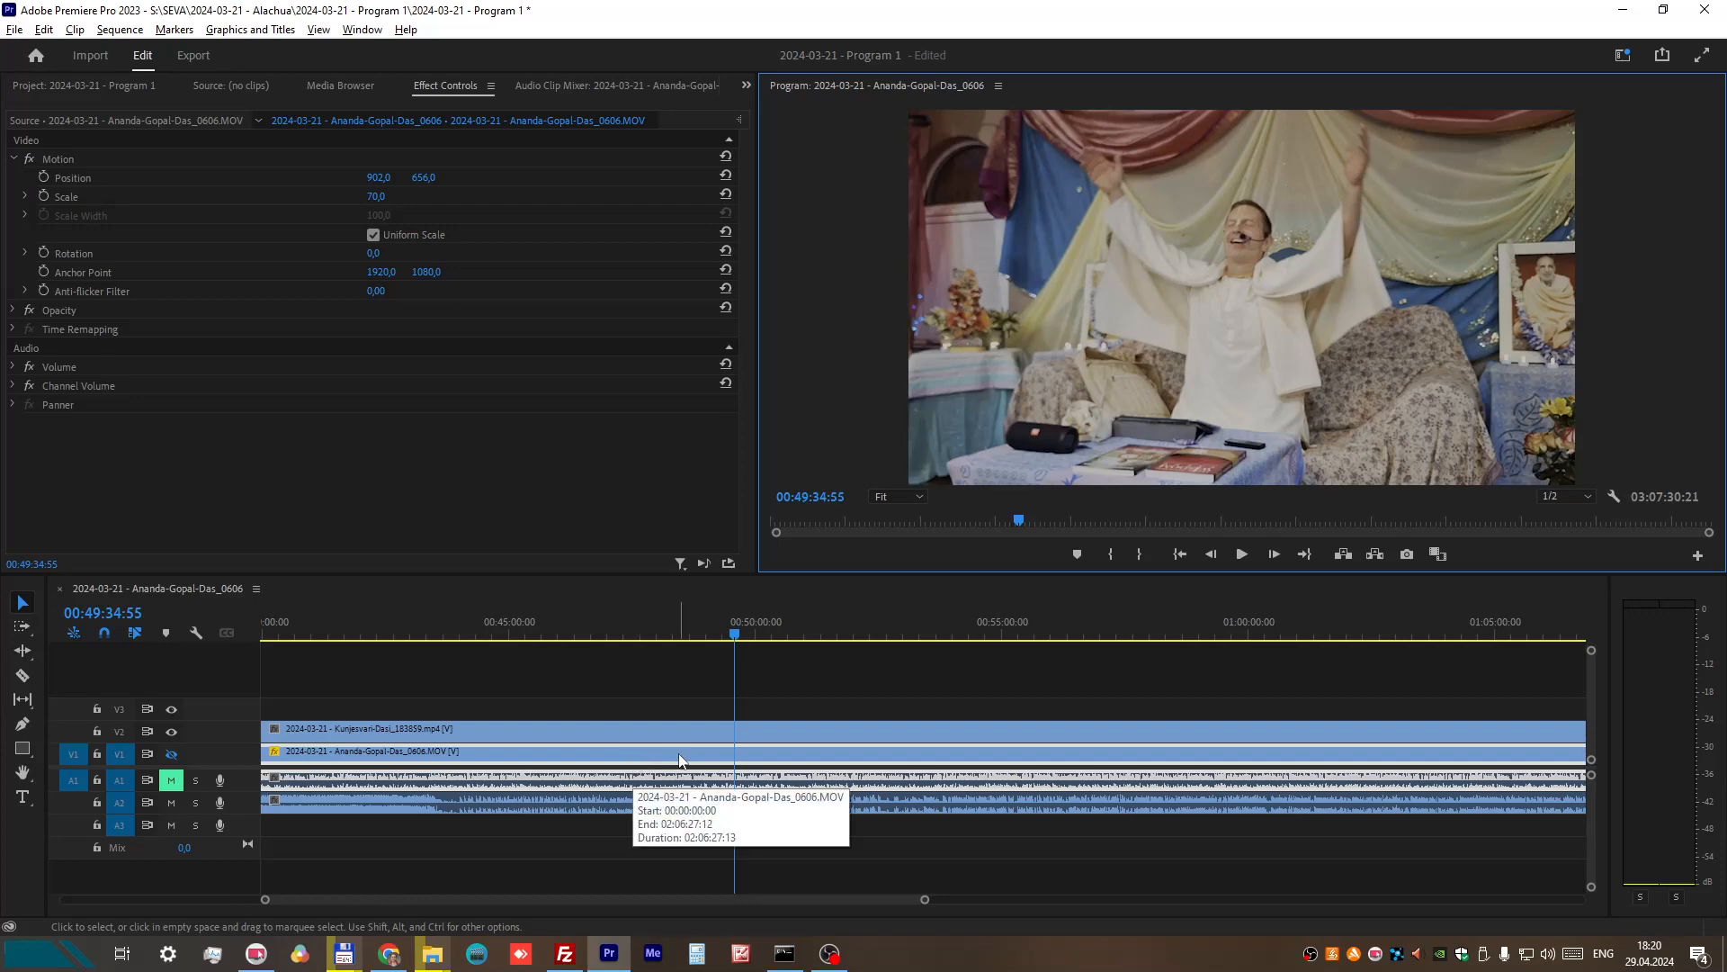
scroll(709, 727, up, 5)
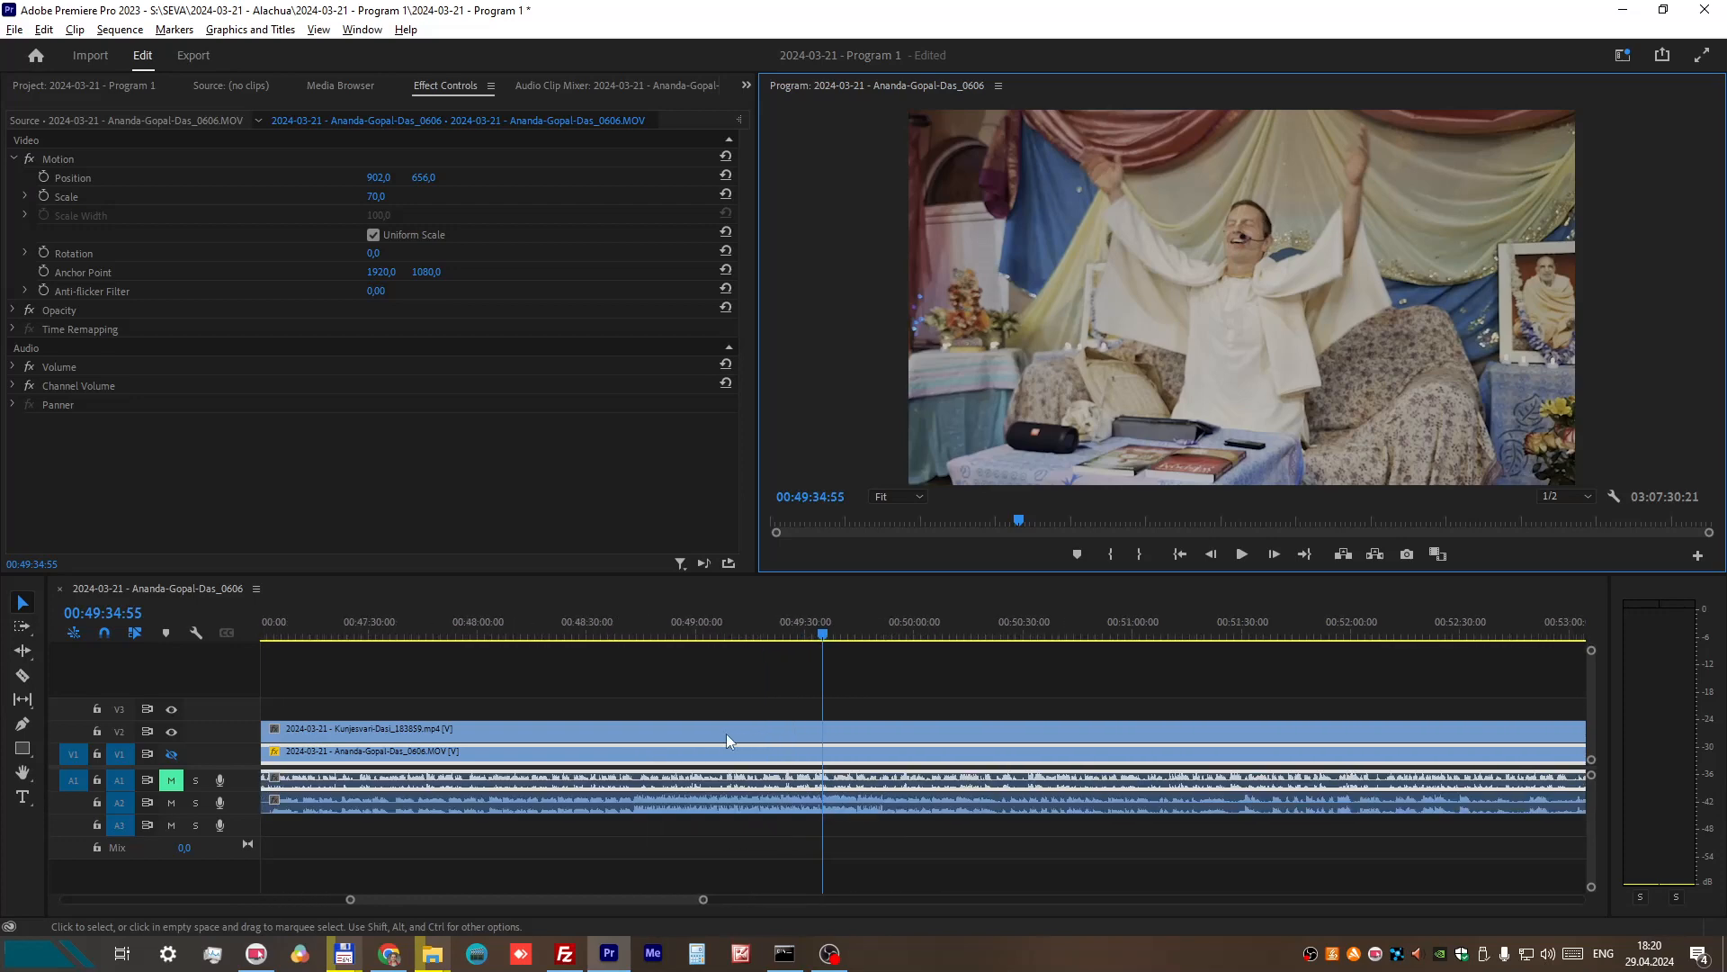
scroll(783, 772, up, 2)
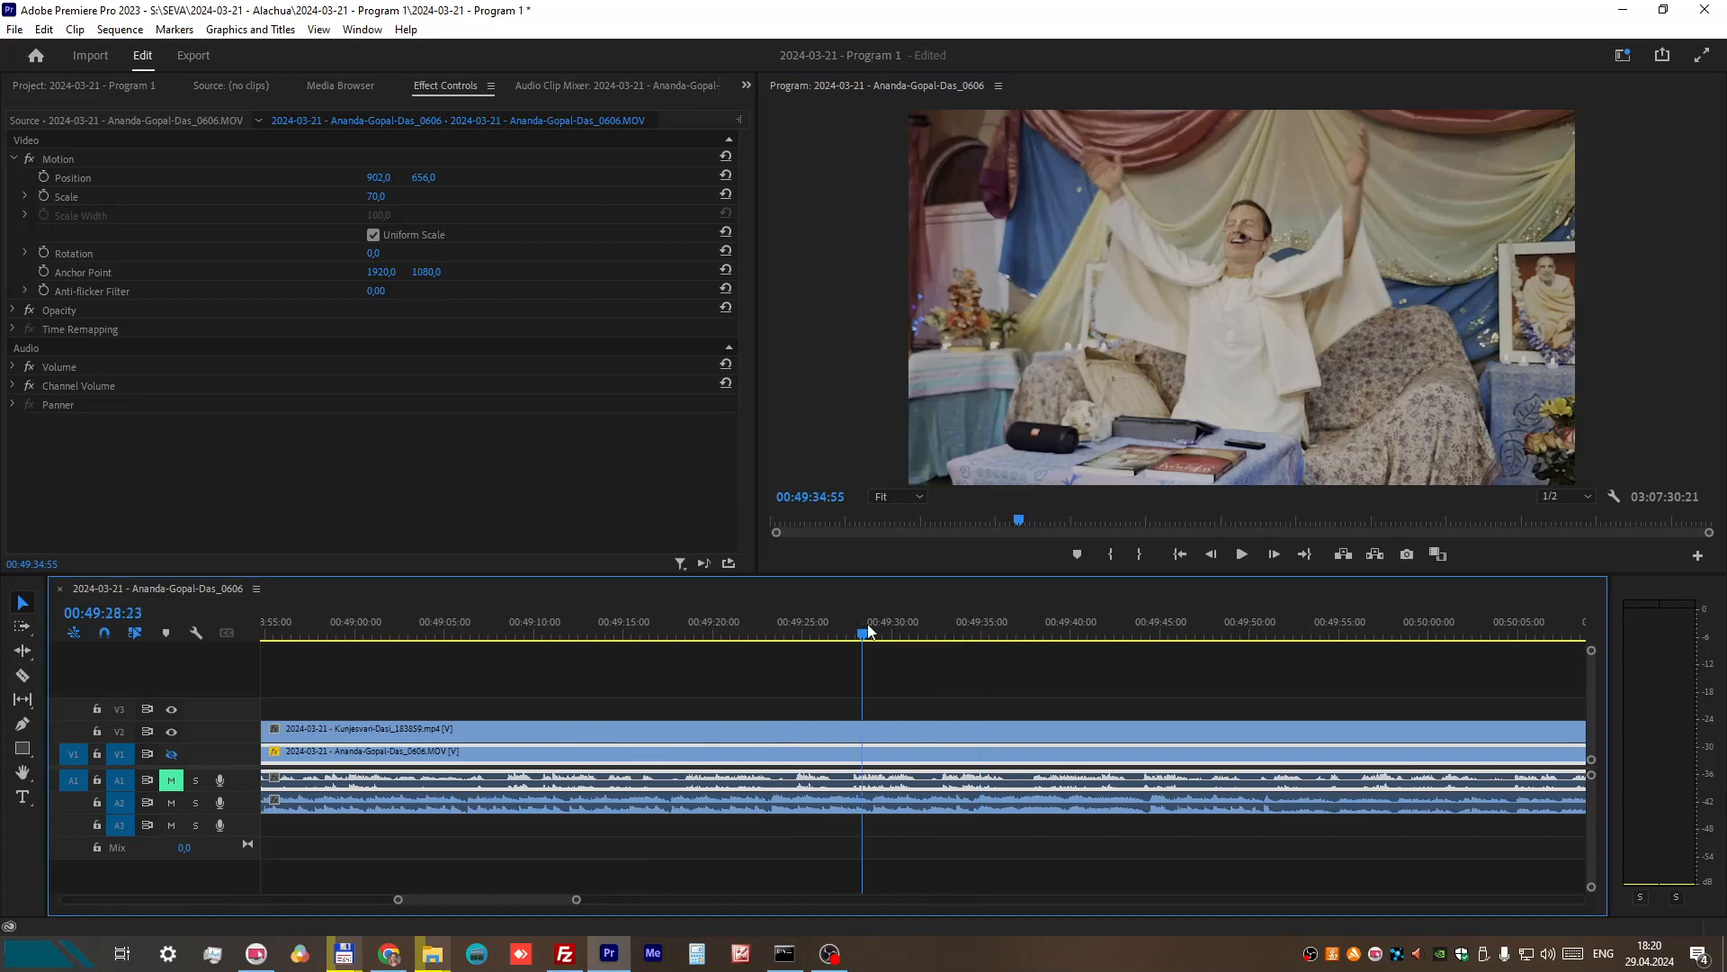
drag(859, 620, 911, 633)
scroll(957, 704, down, 6)
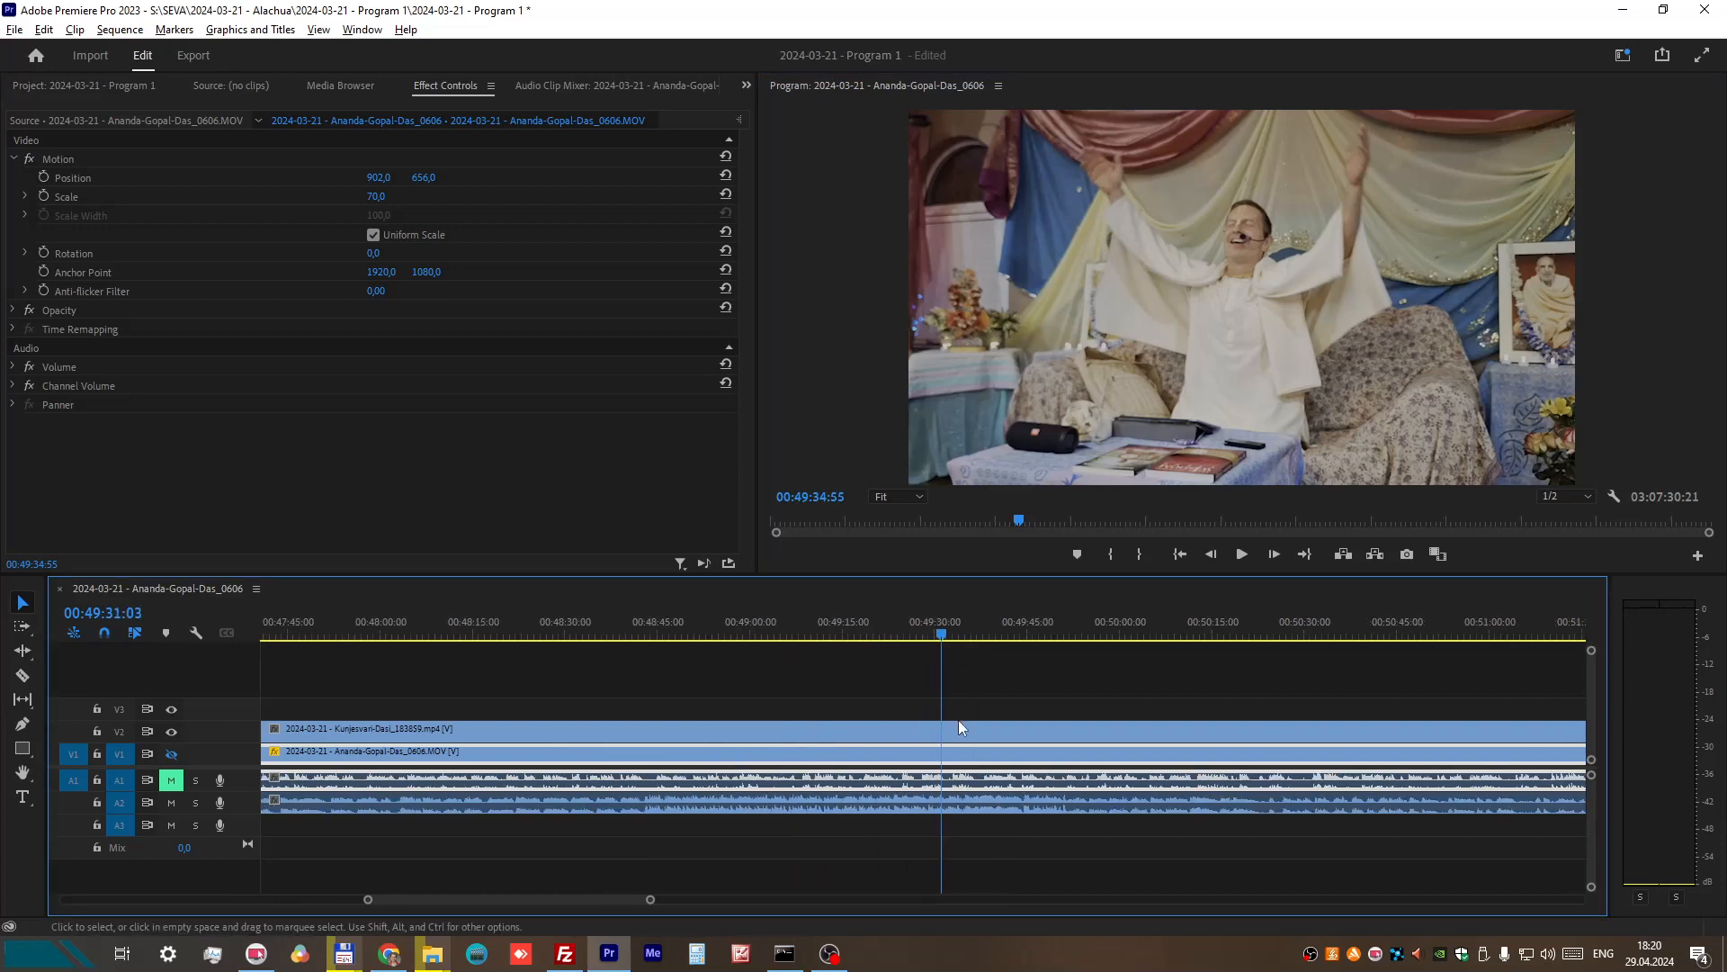
scroll(958, 720, down, 7)
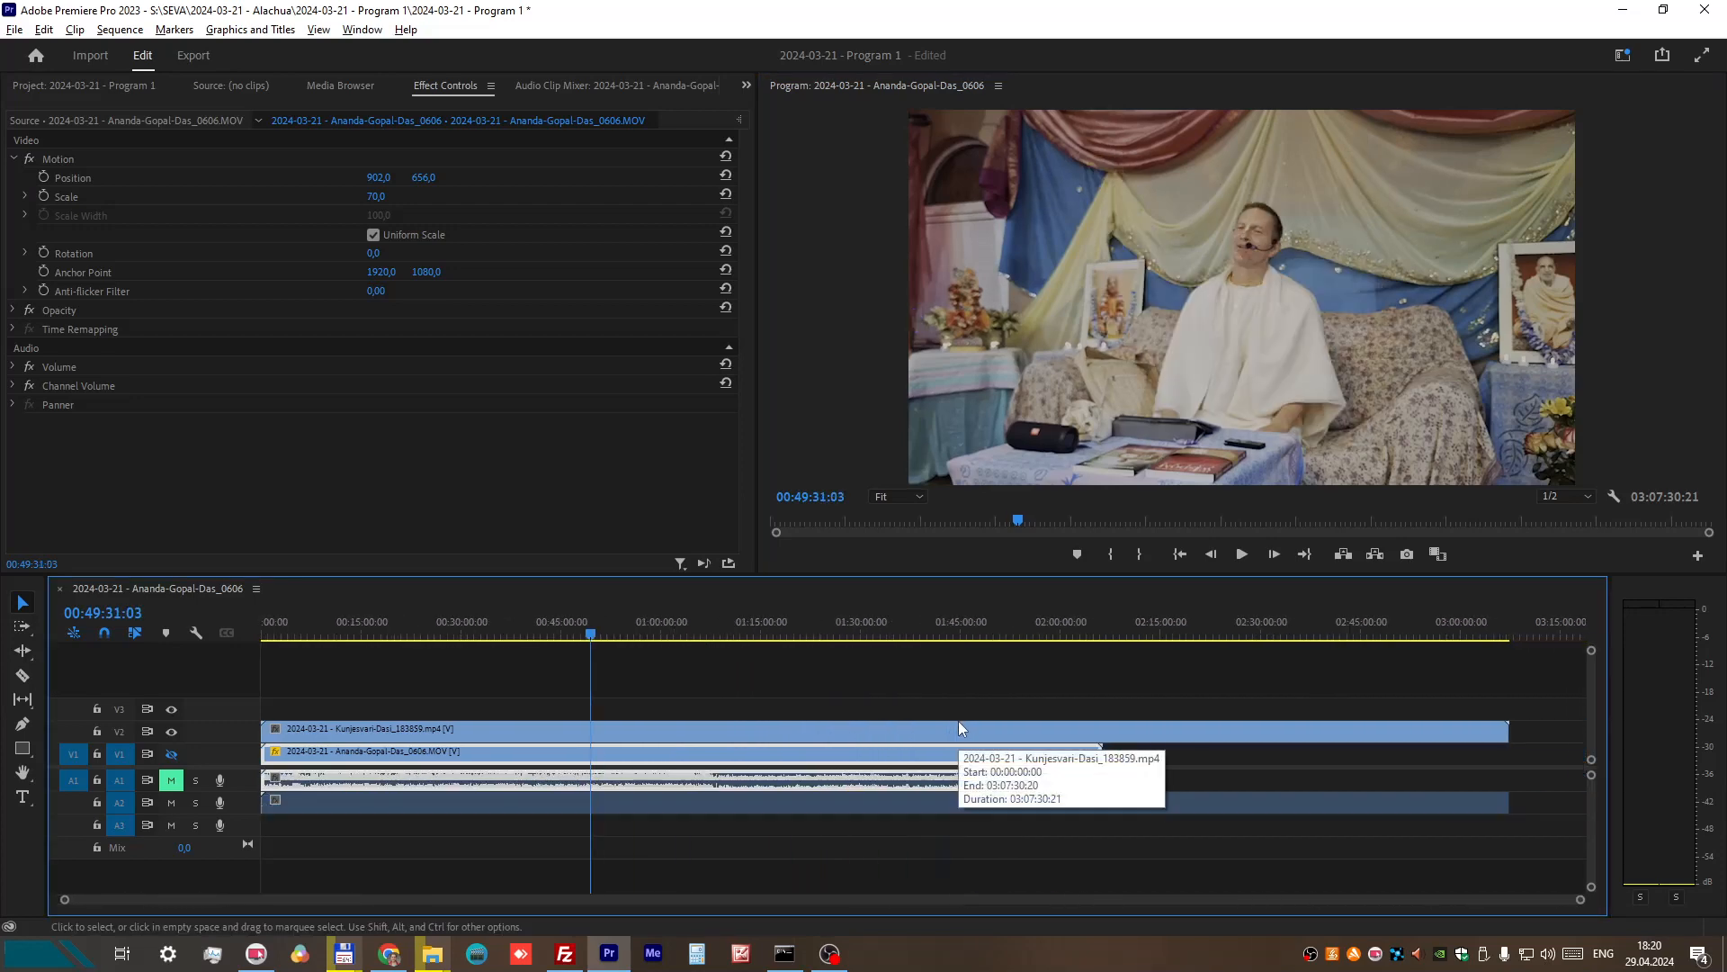
Step: Select the clips of both recordings and play the sequence from about 00:46:10:58 to 00:46:24:01
drag(1572, 837, 402, 725)
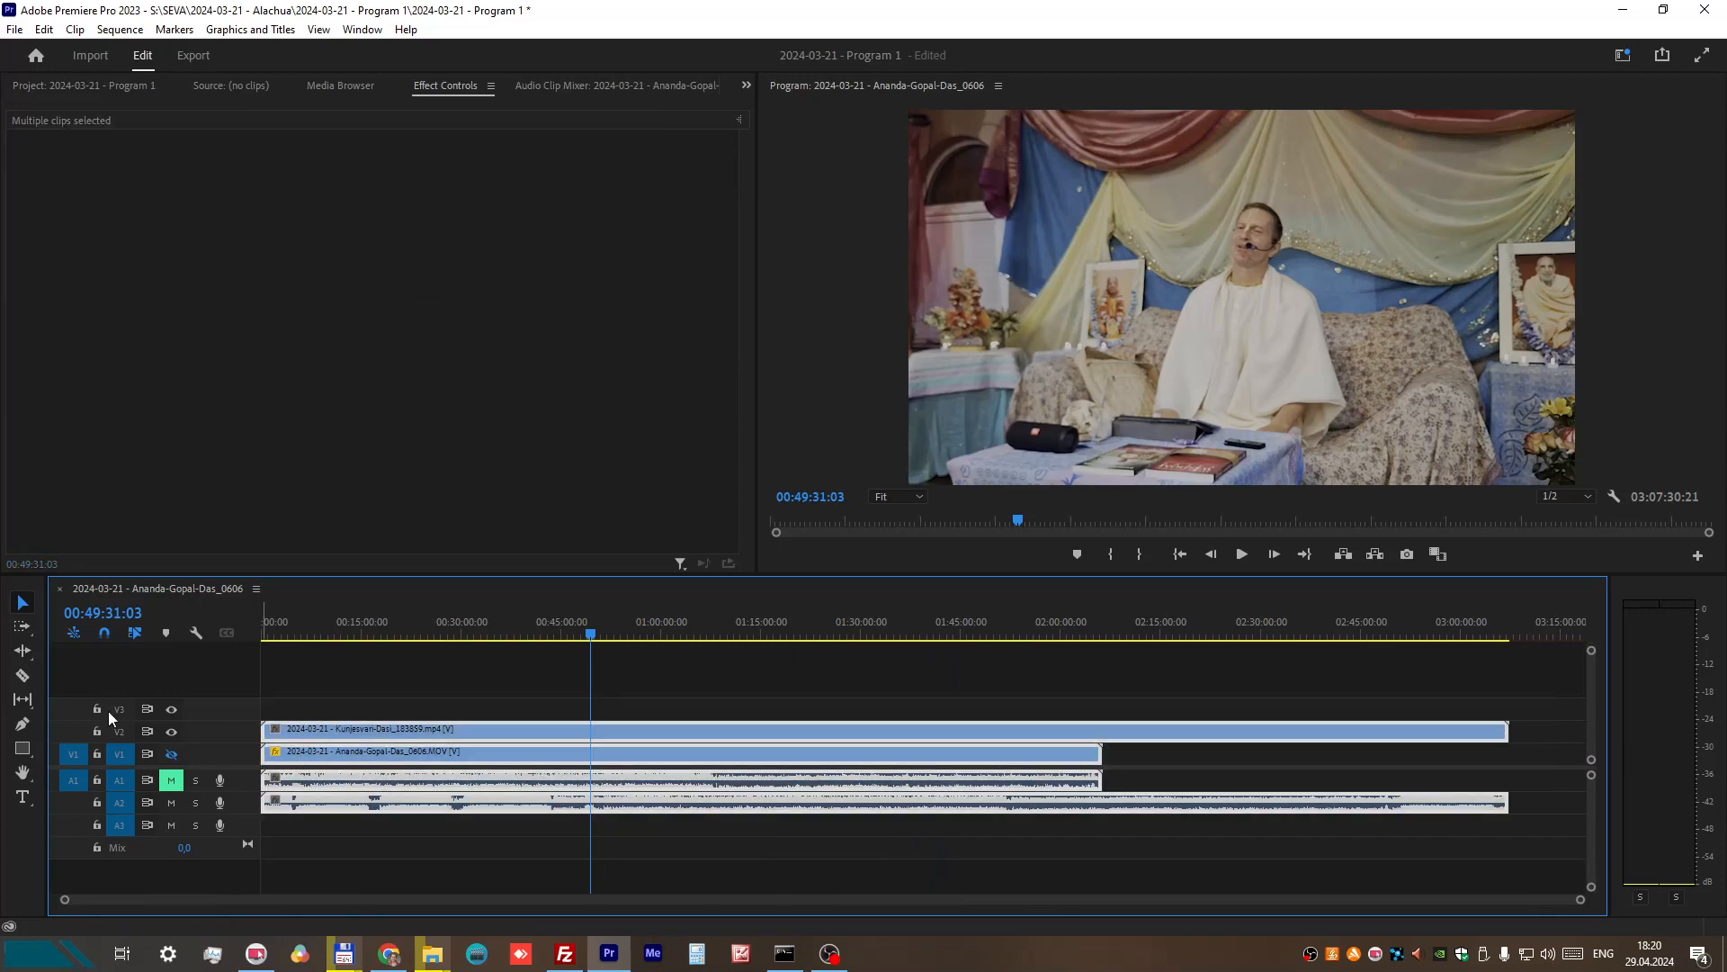
scroll(536, 795, up, 7)
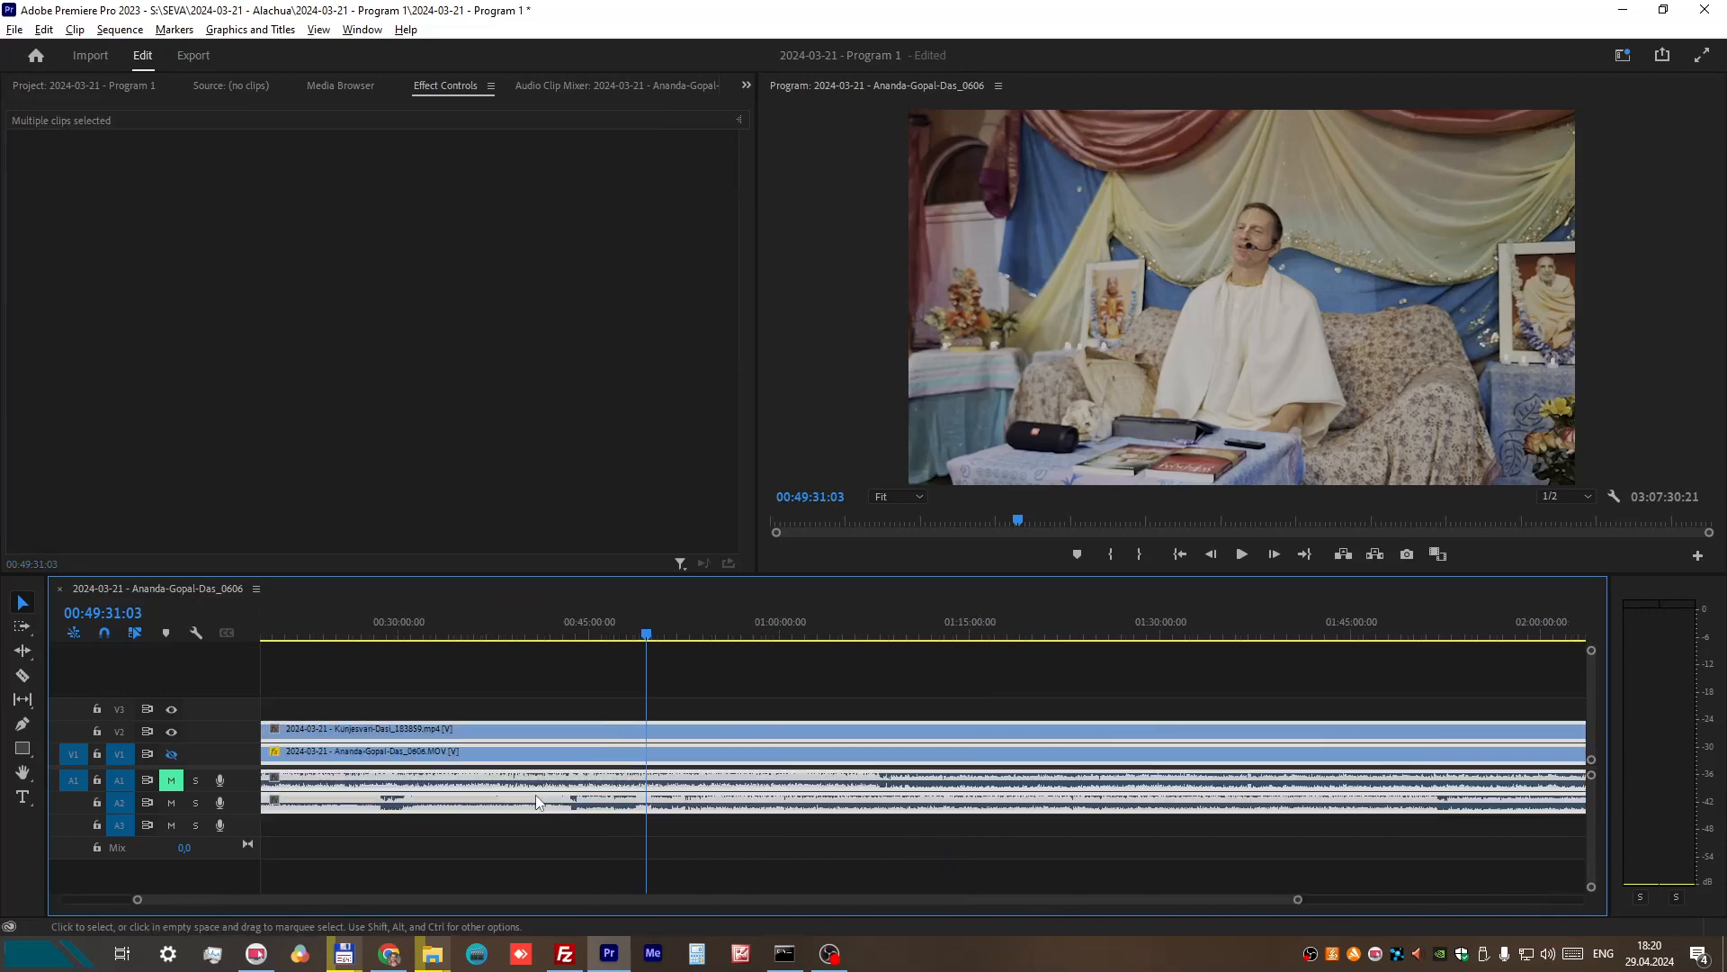
scroll(708, 810, up, 3)
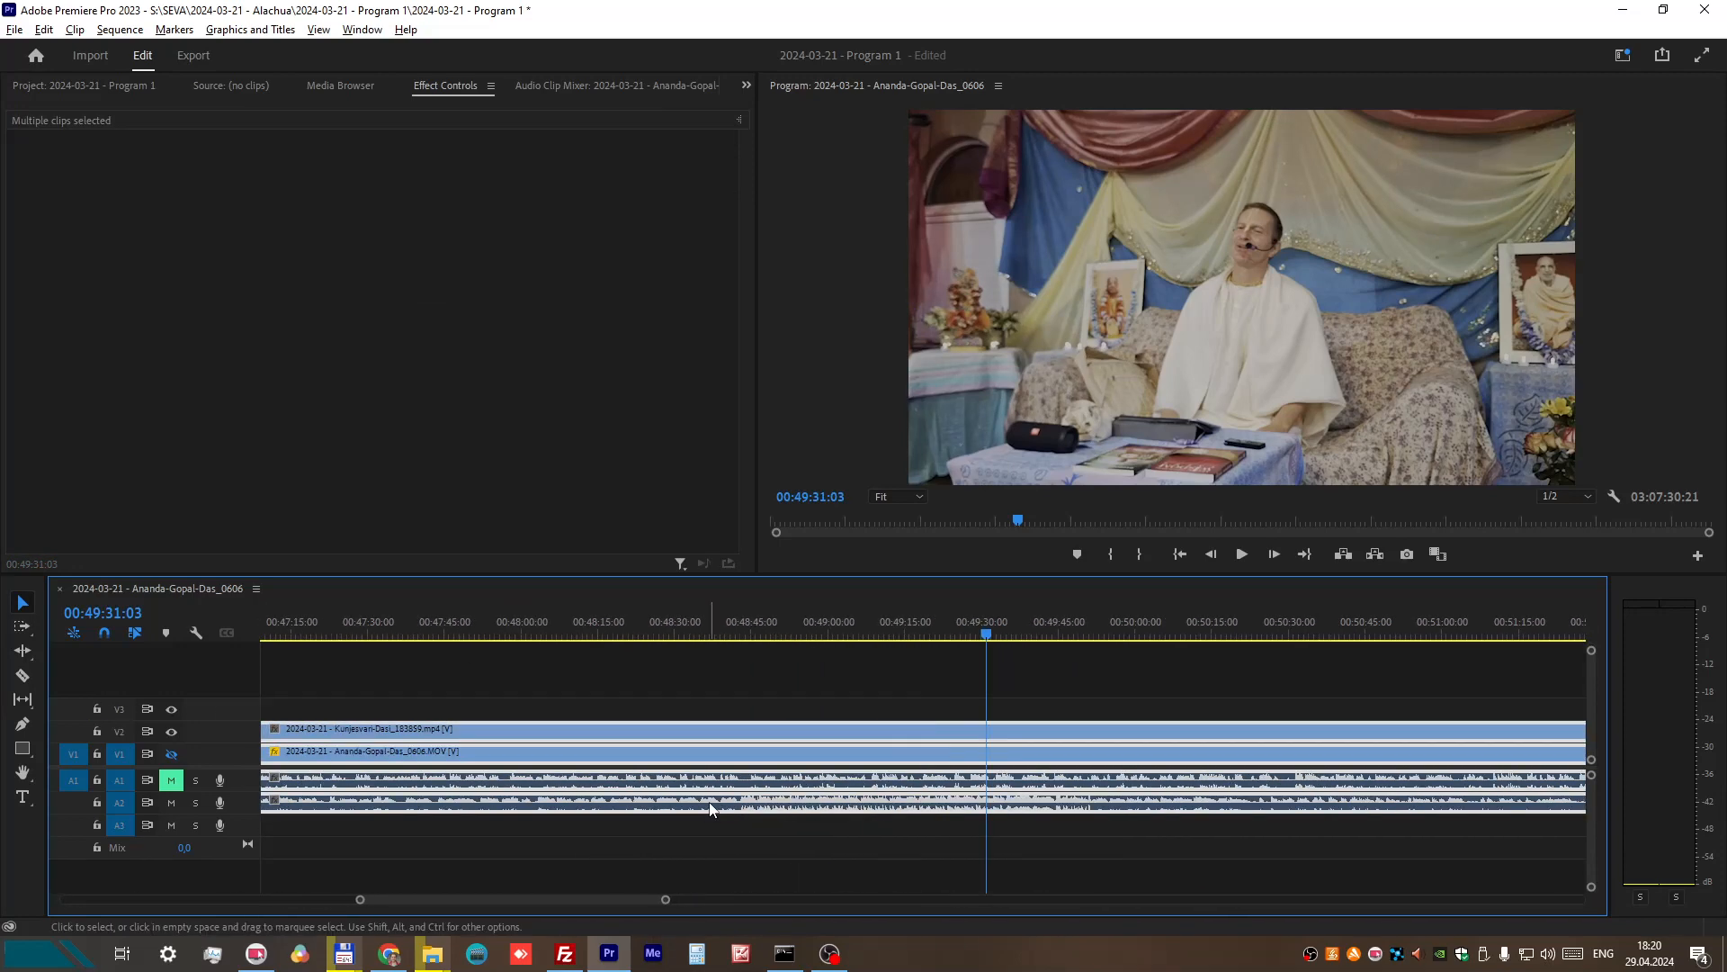
drag(467, 900, 455, 904)
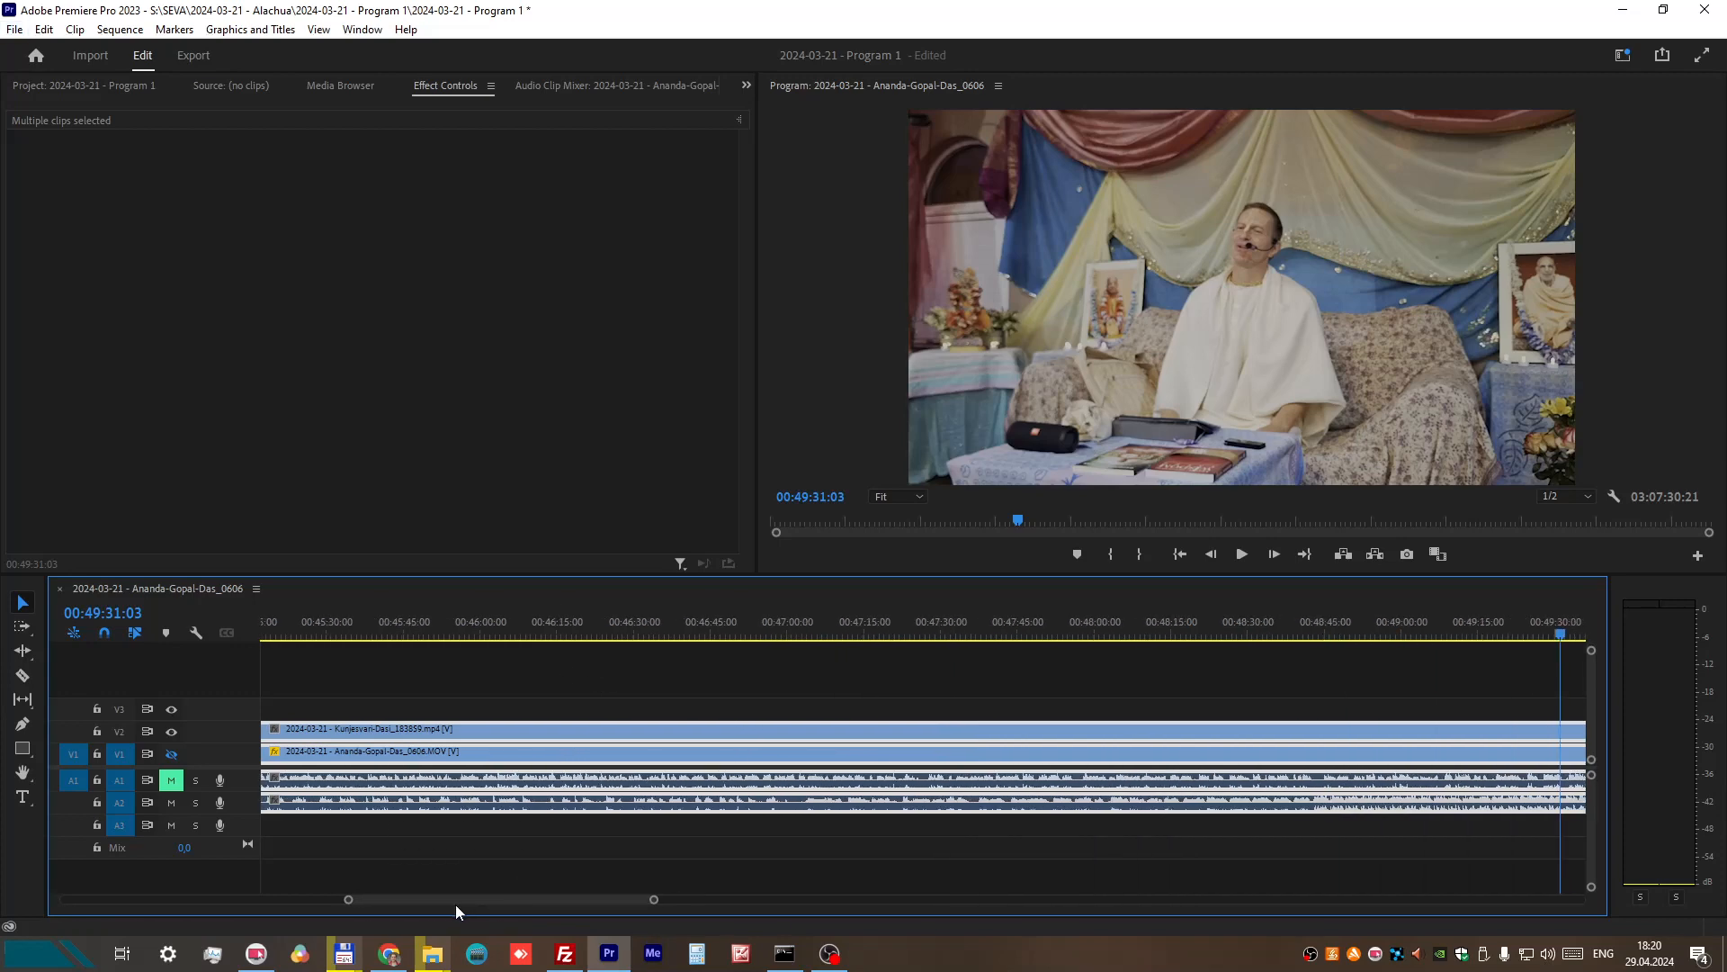
click(536, 621)
click(1242, 555)
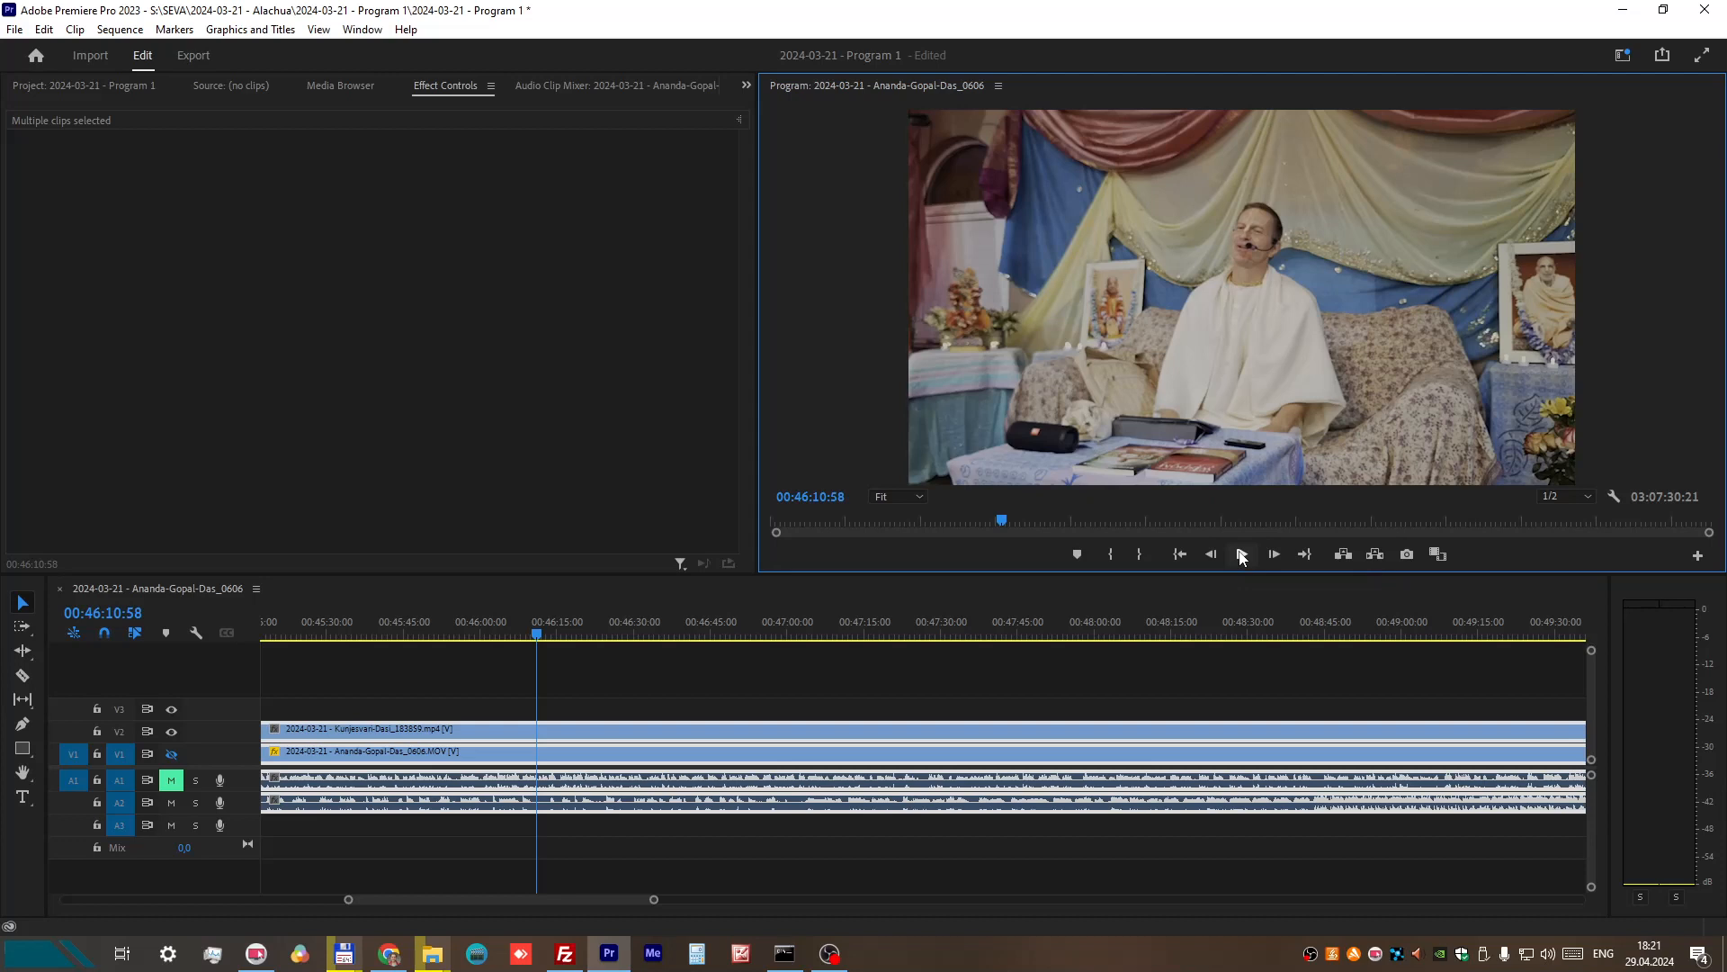
click(1241, 555)
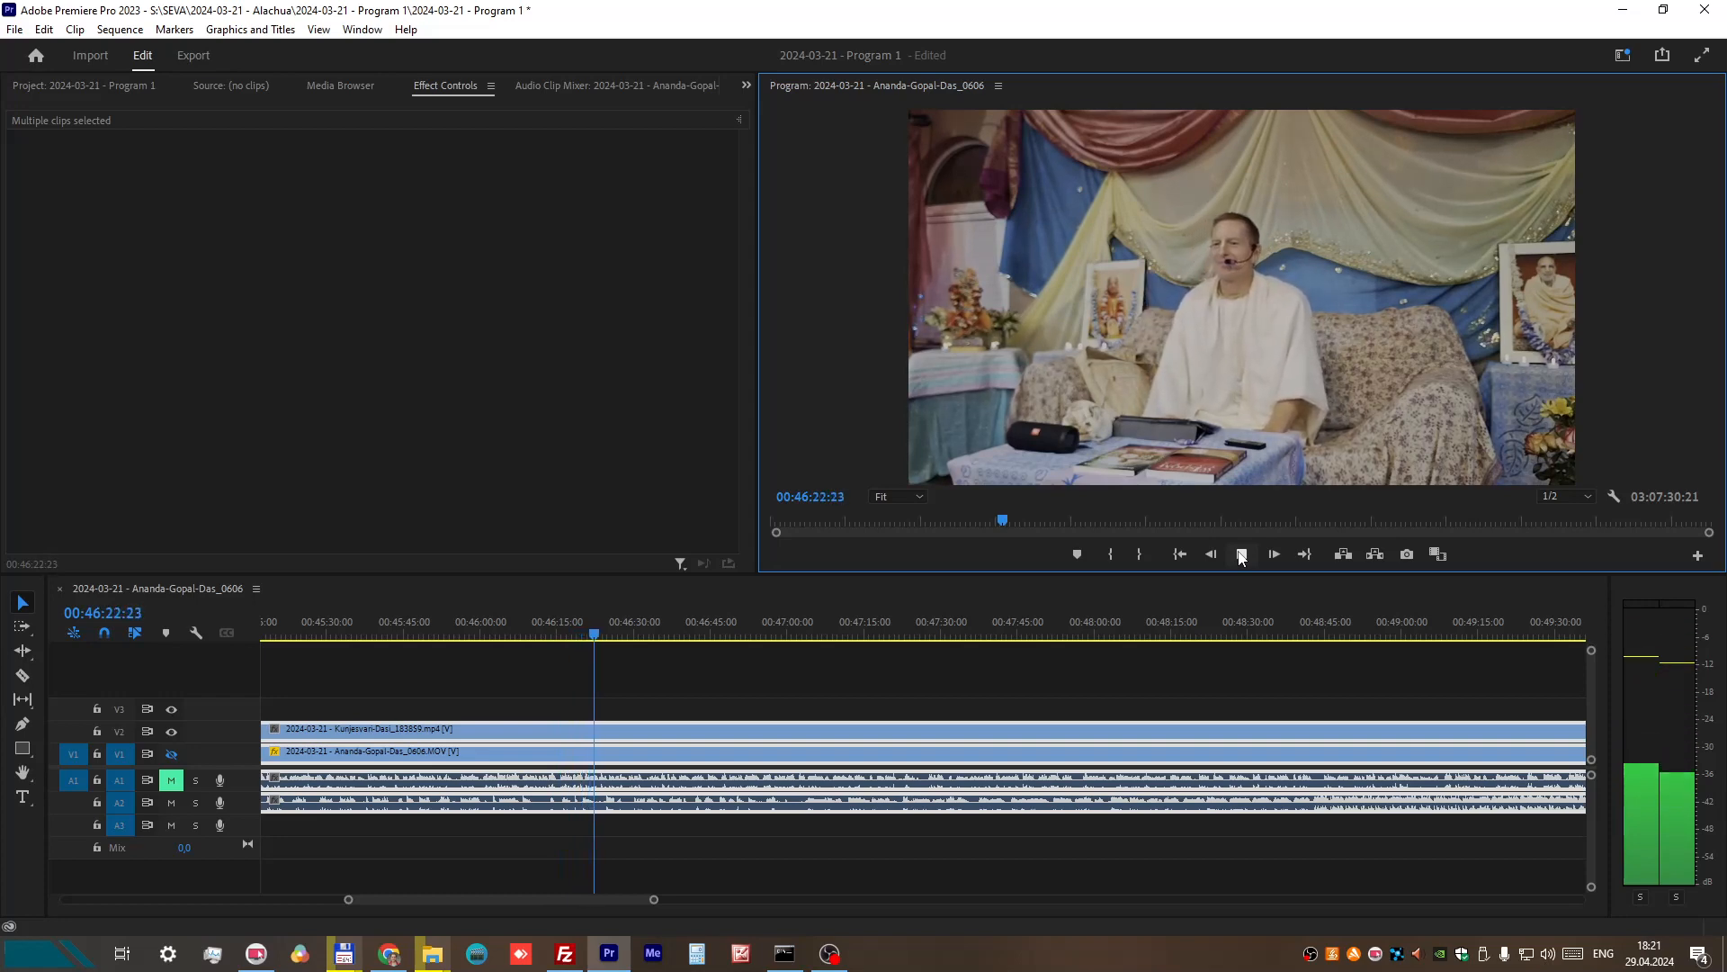
click(1242, 555)
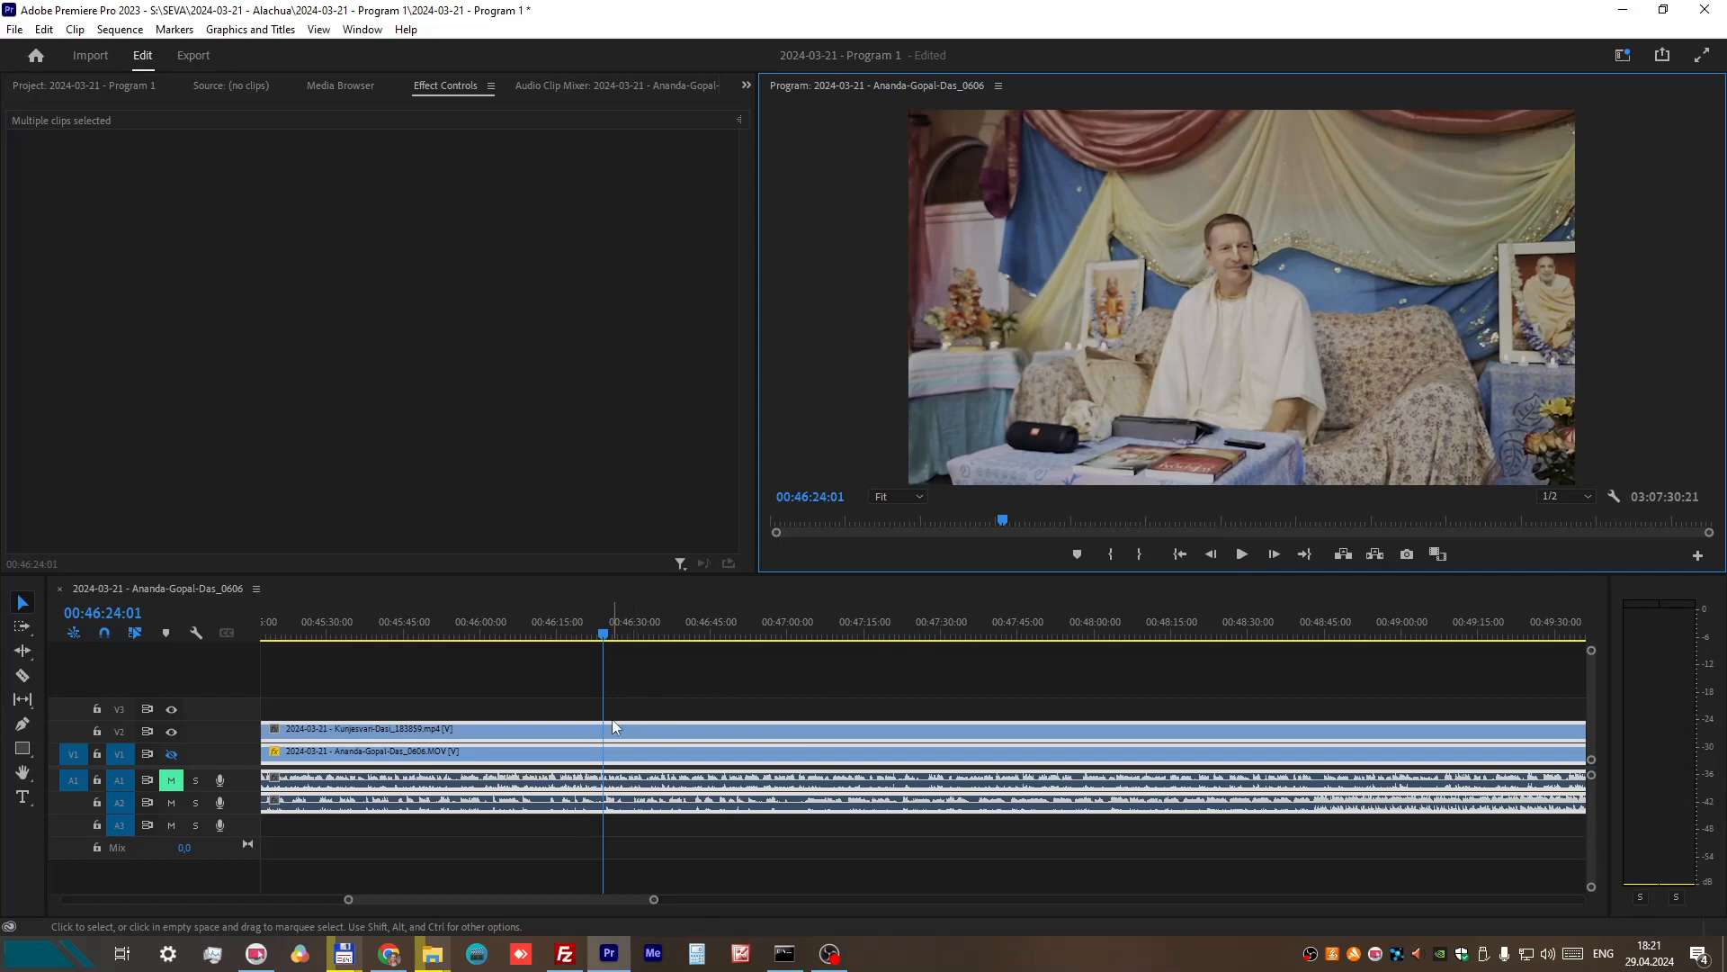
scroll(670, 774, down, 4)
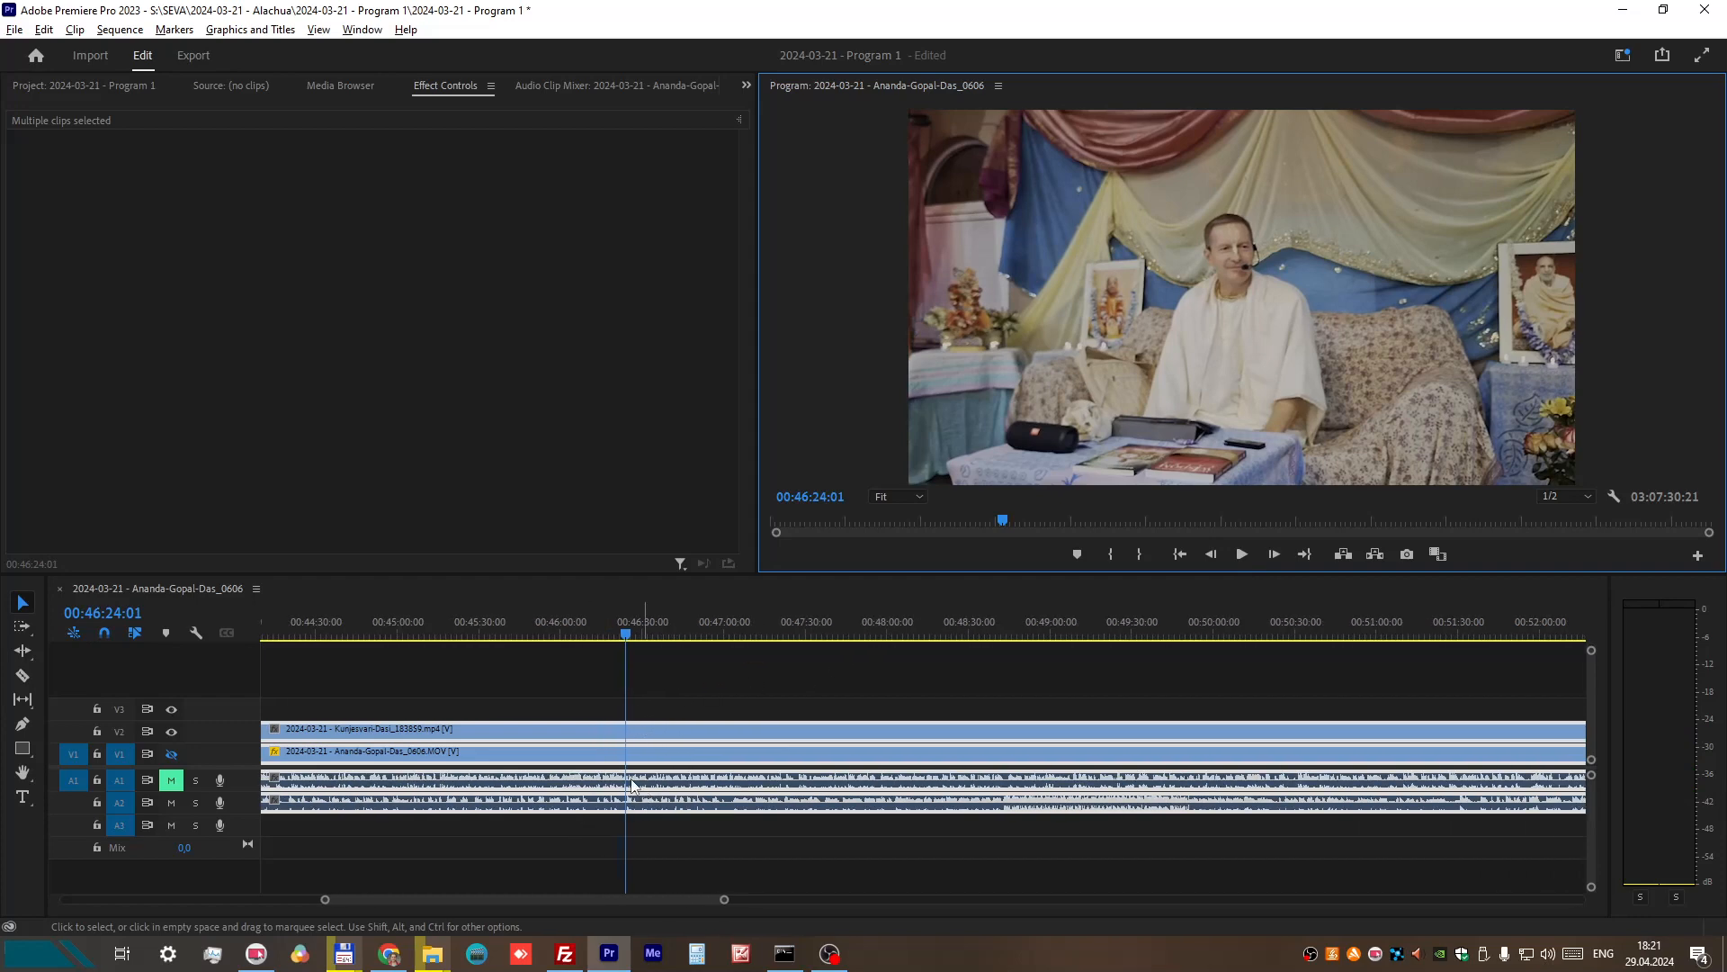
Step: Play the V2 recording briefly from about 00:45:36, 00:44:55 and 00:43:14 to find its matching start point
click(511, 634)
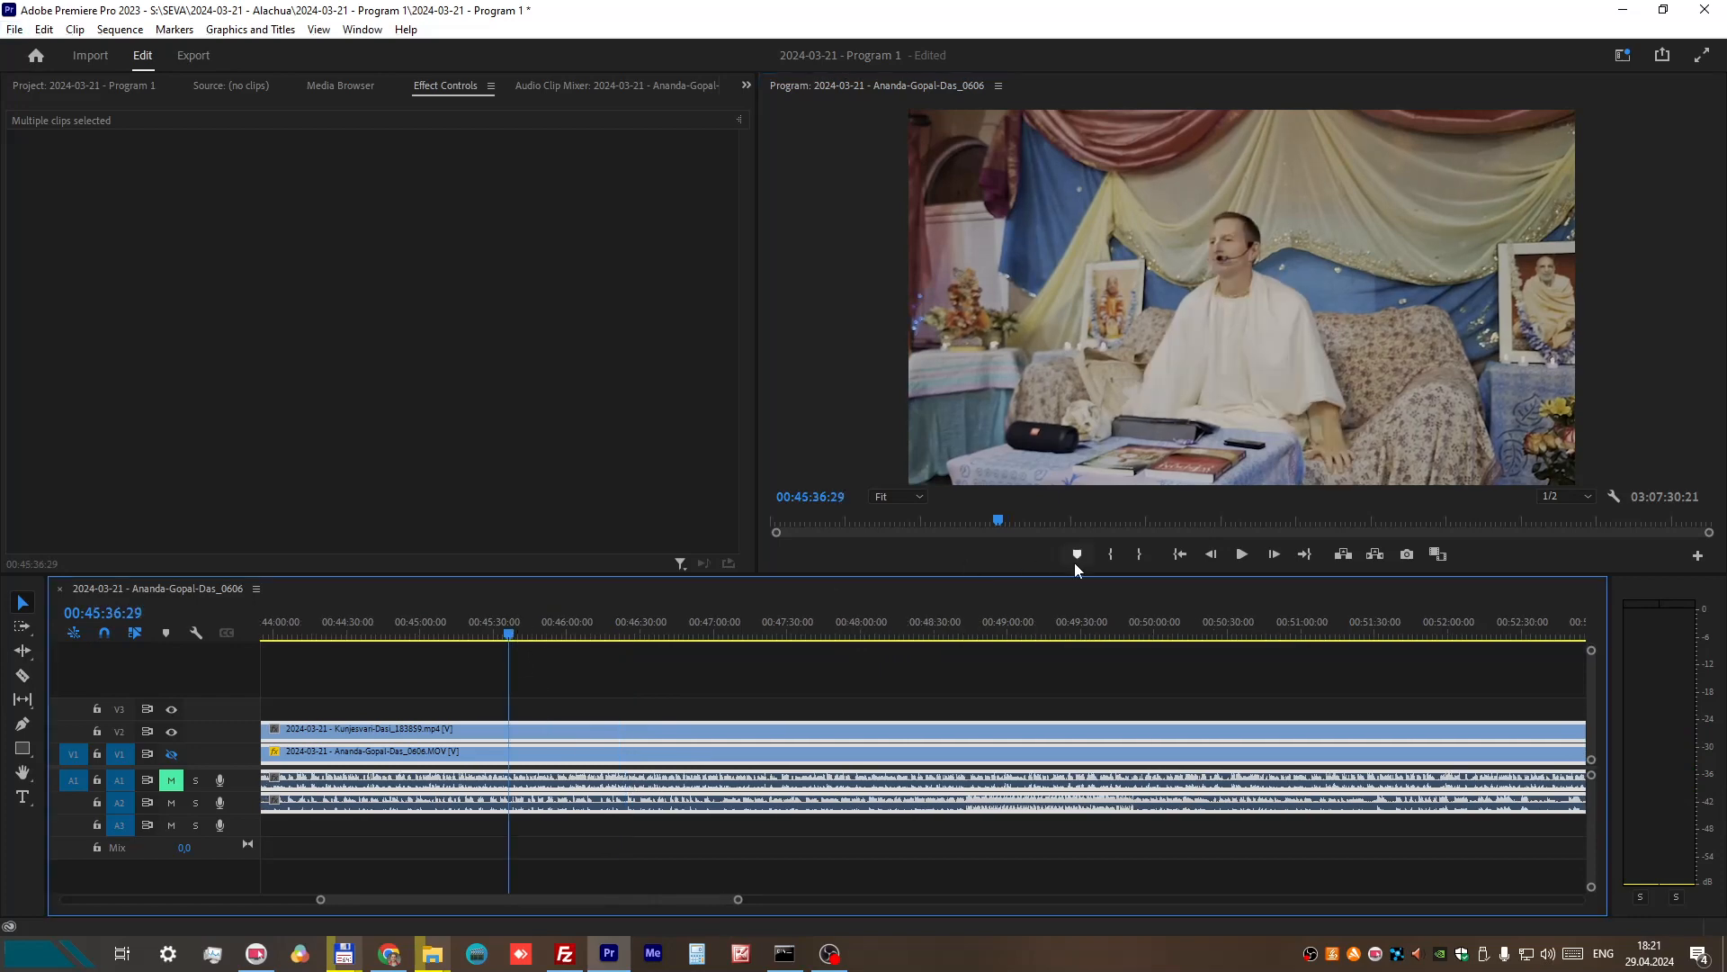
click(1241, 554)
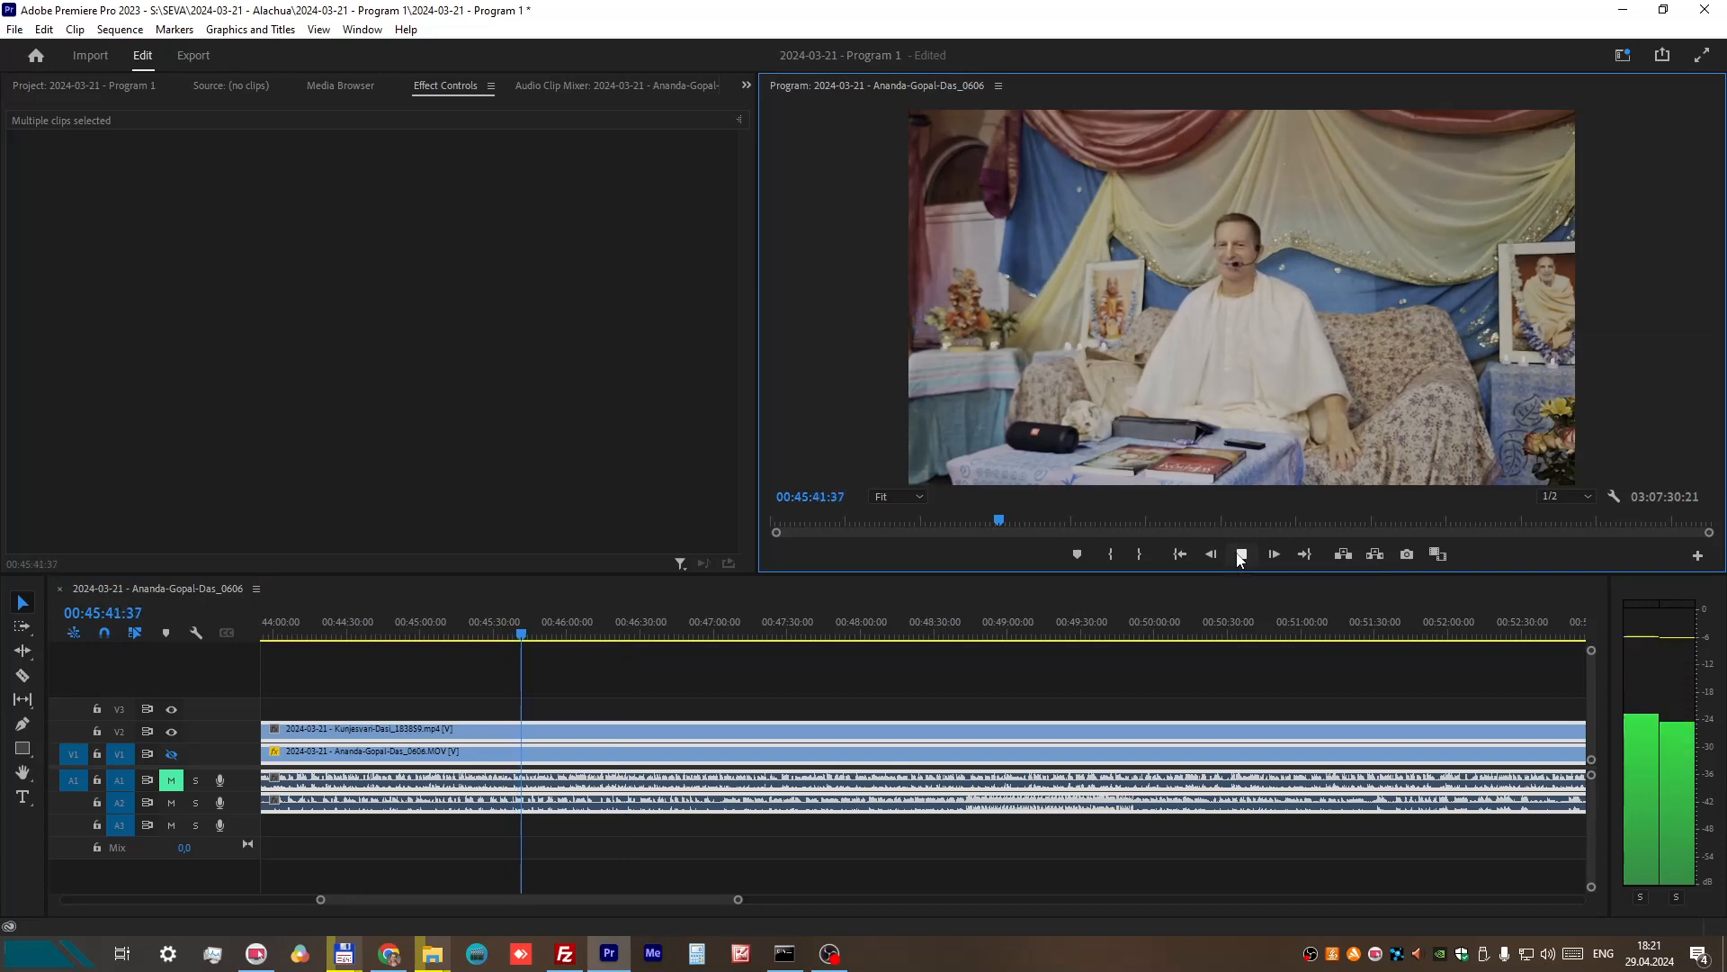
click(403, 635)
click(1242, 554)
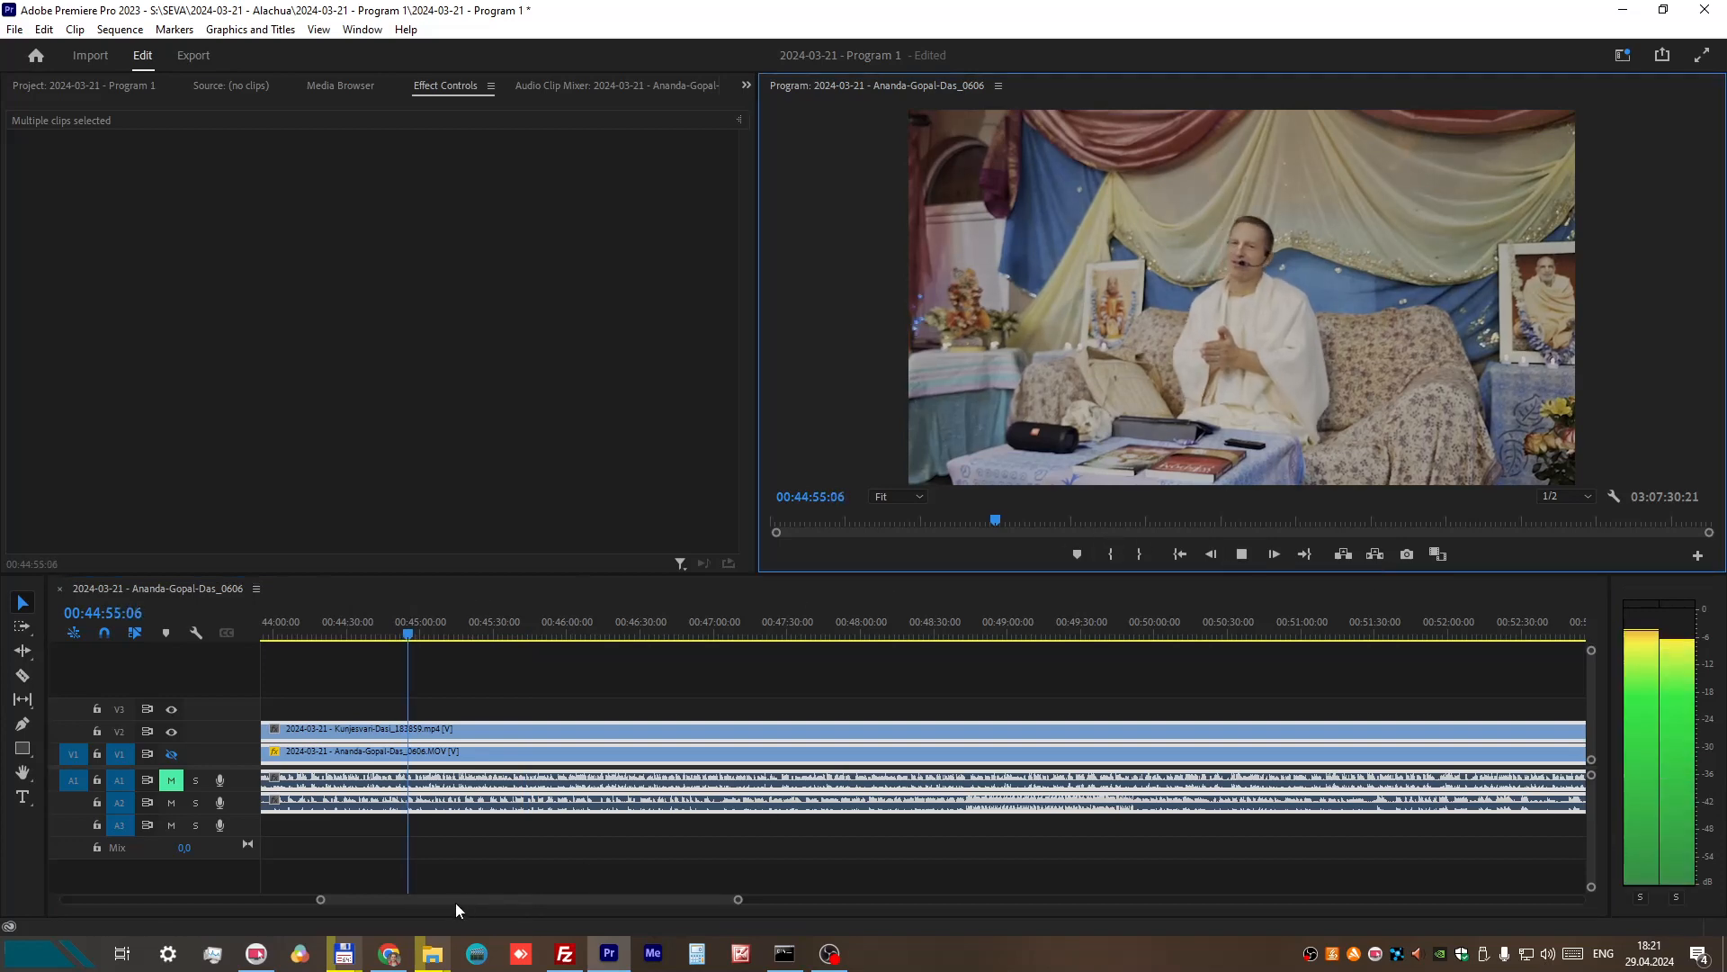
drag(455, 900, 439, 908)
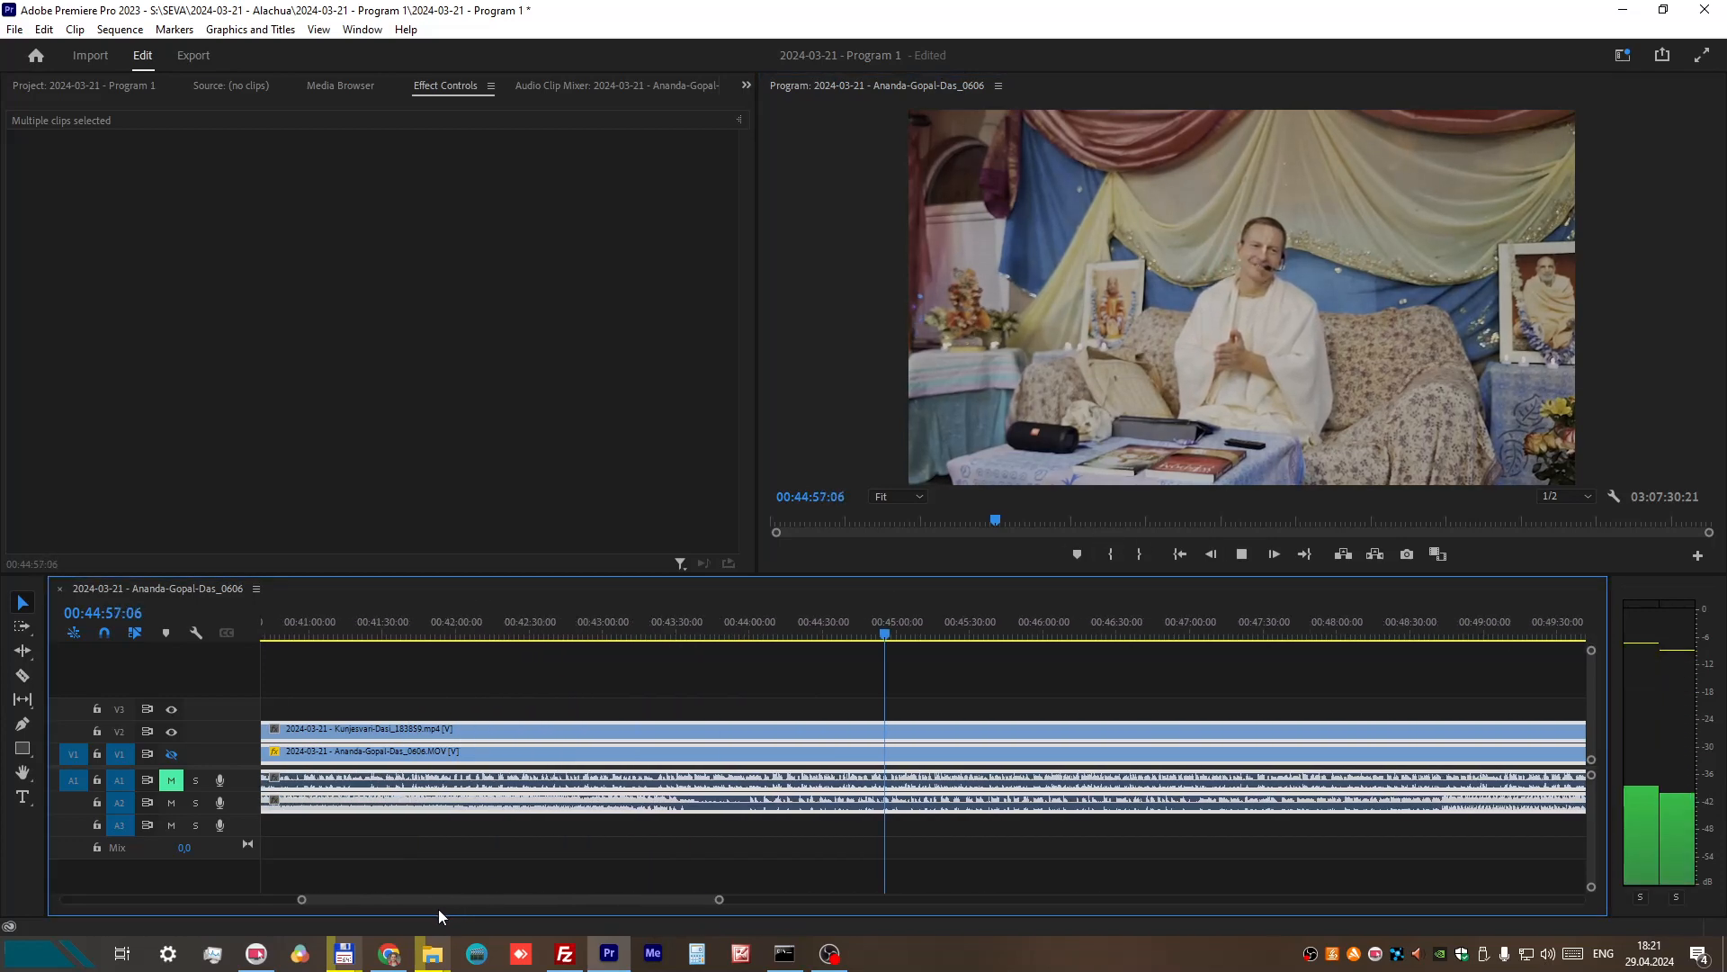
click(637, 627)
click(1245, 555)
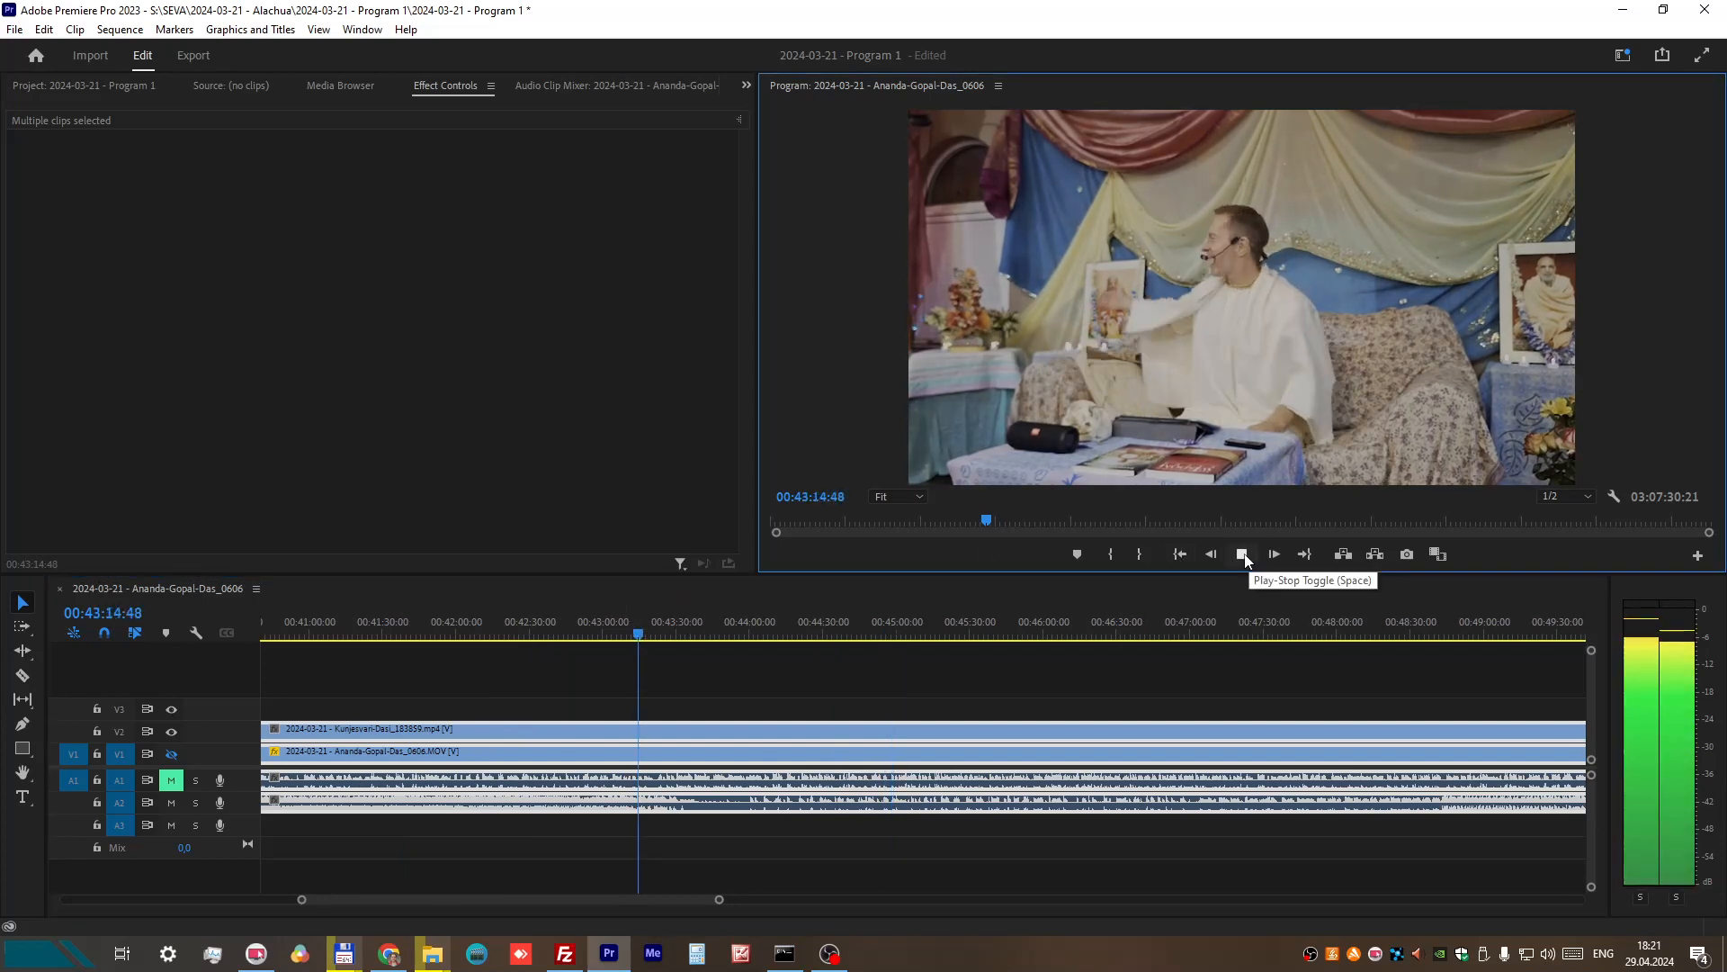
Step: Play the sequence from about 00:43:56:22 to 00:44:03:00 and place the playhead at 00:43:57:50
drag(717, 621, 734, 621)
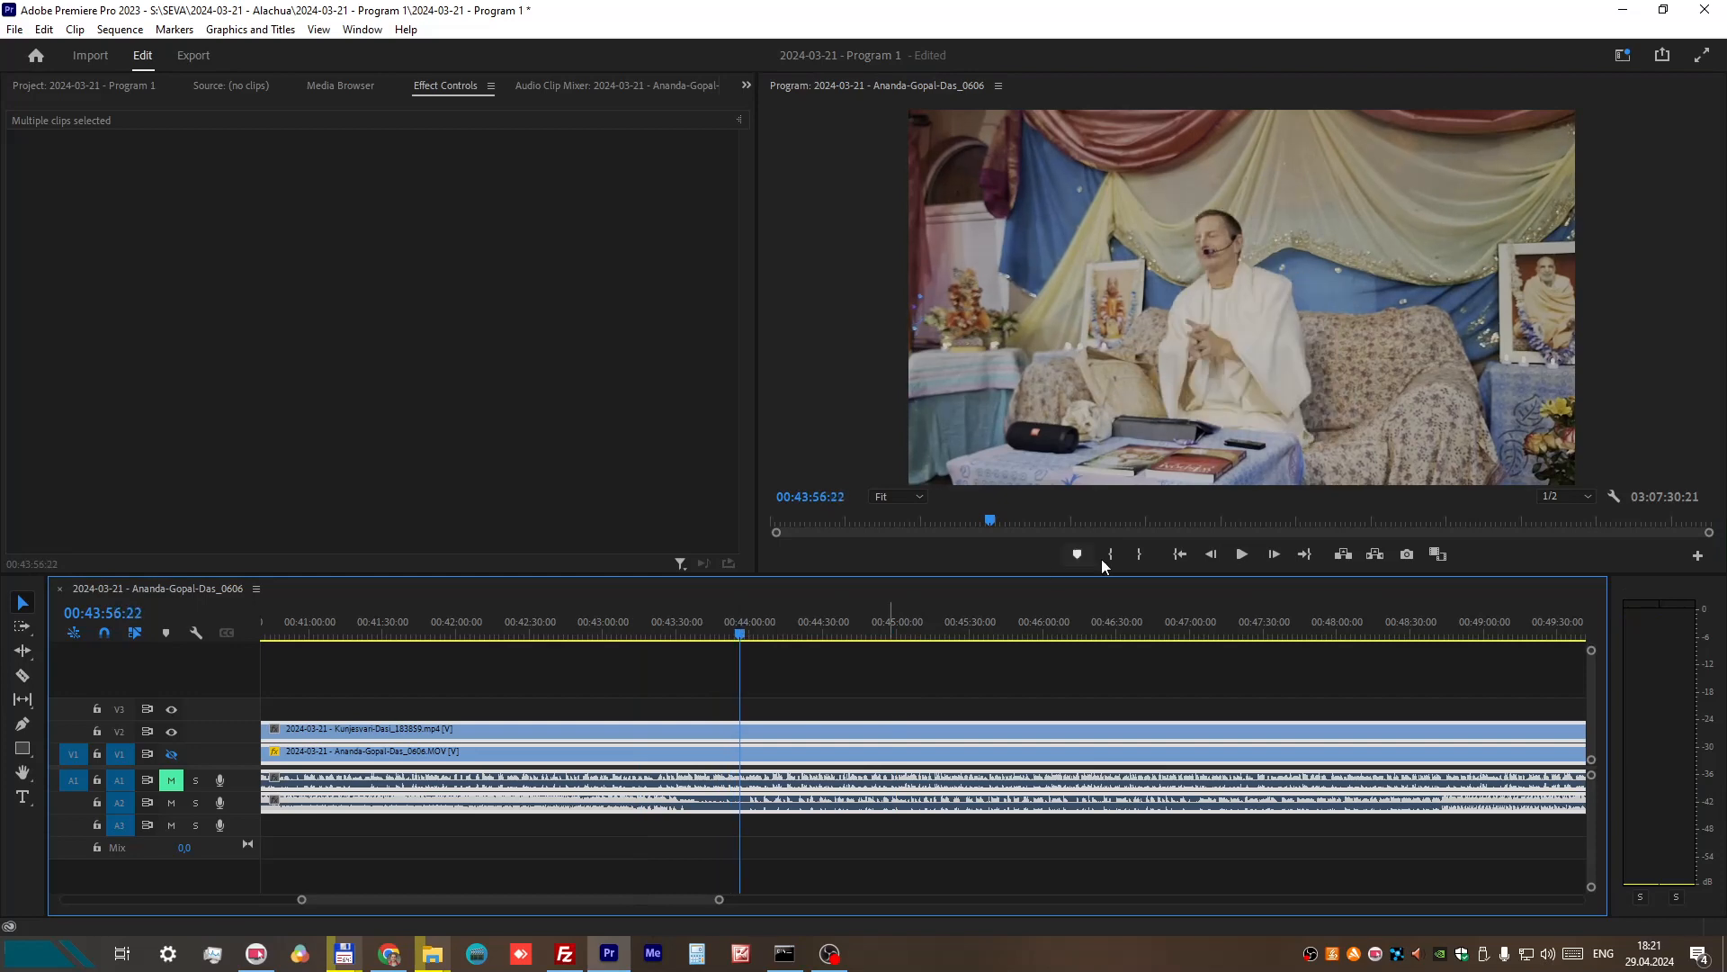
click(1241, 554)
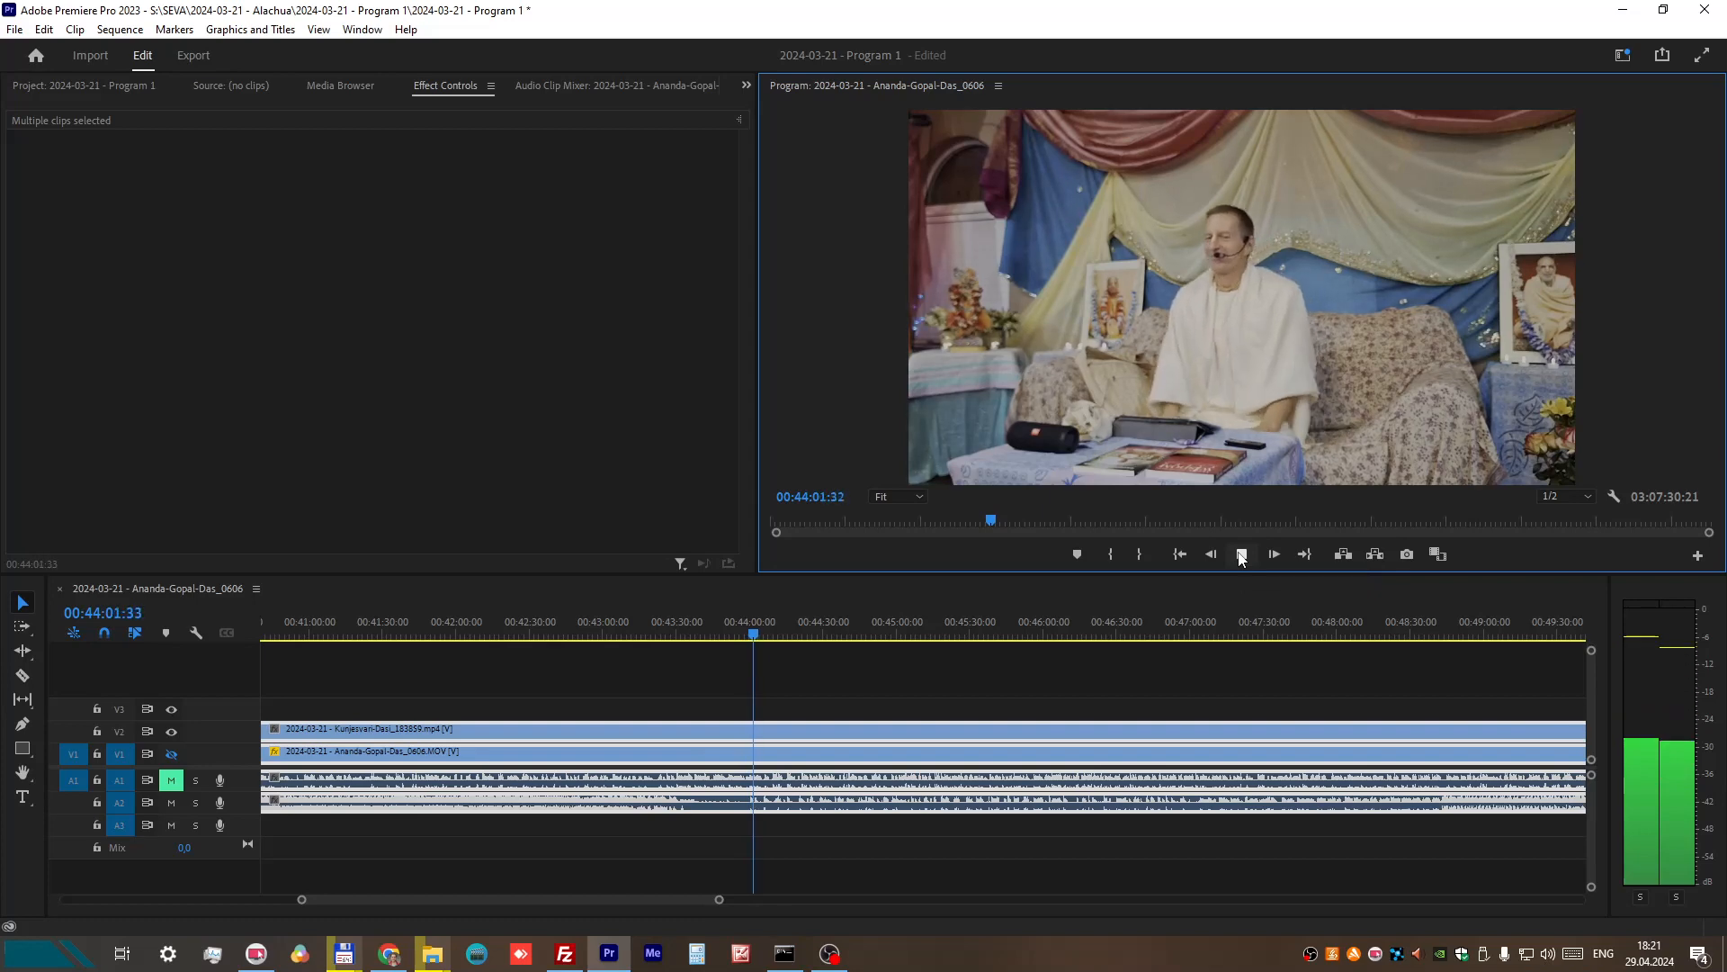
click(1241, 555)
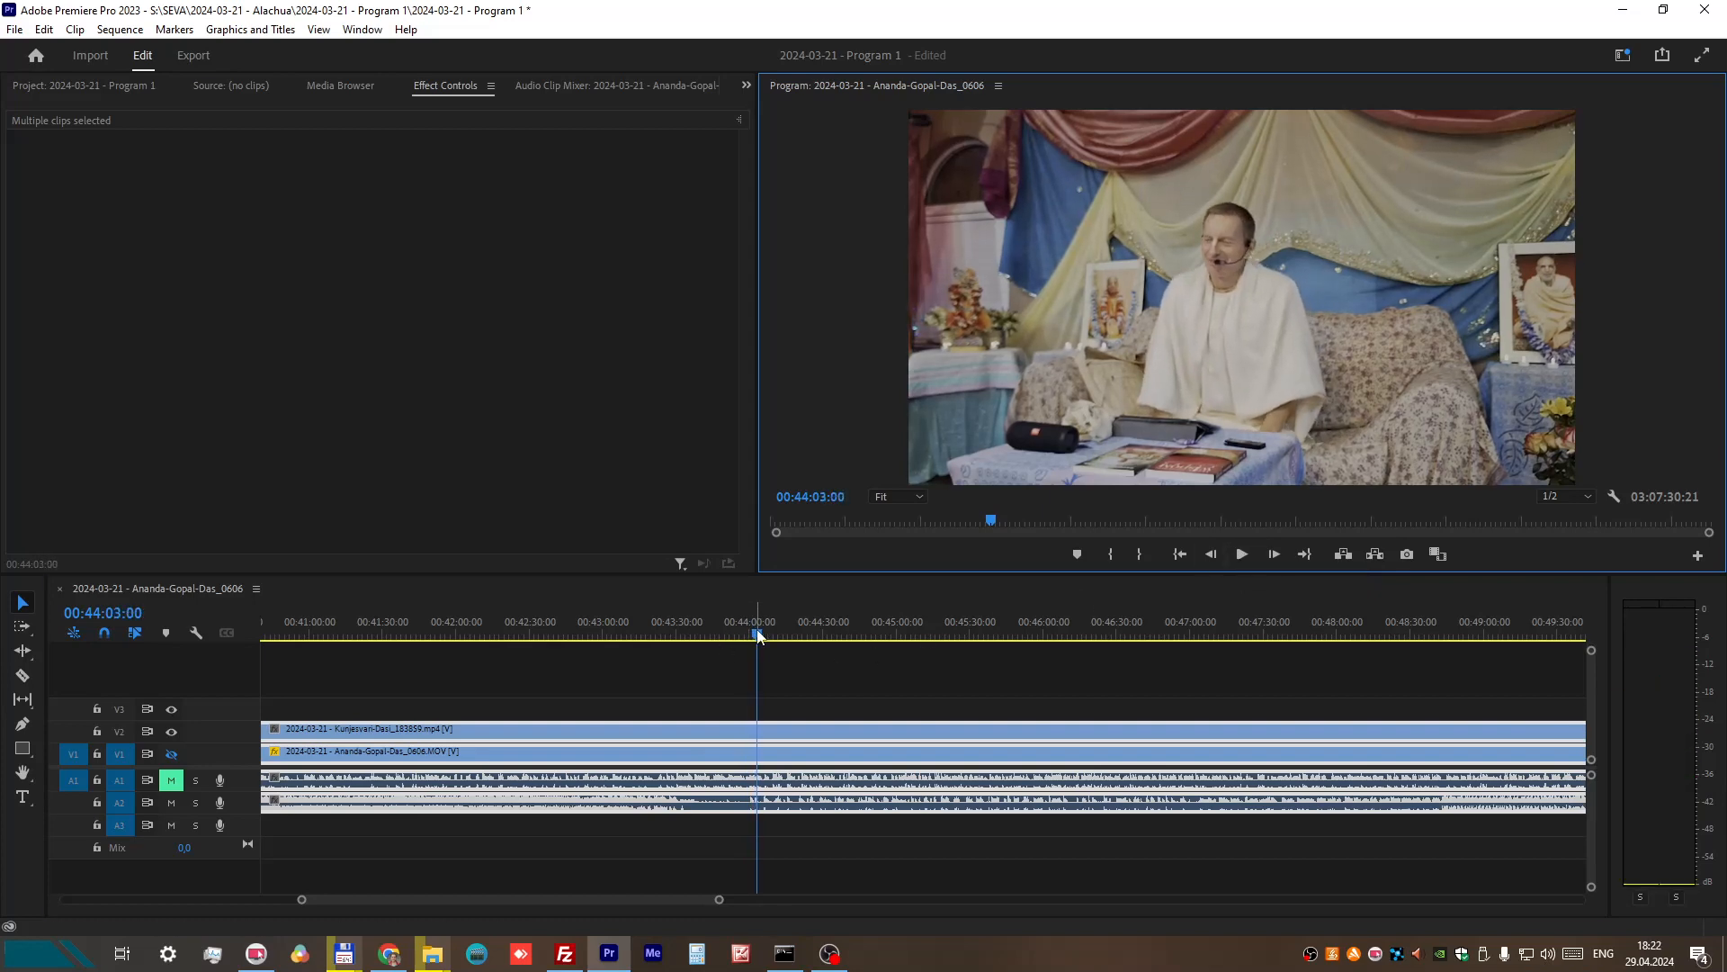
mouse_move(758, 632)
mouse_down()
mouse_move(762, 648)
mouse_move(743, 635)
mouse_up()
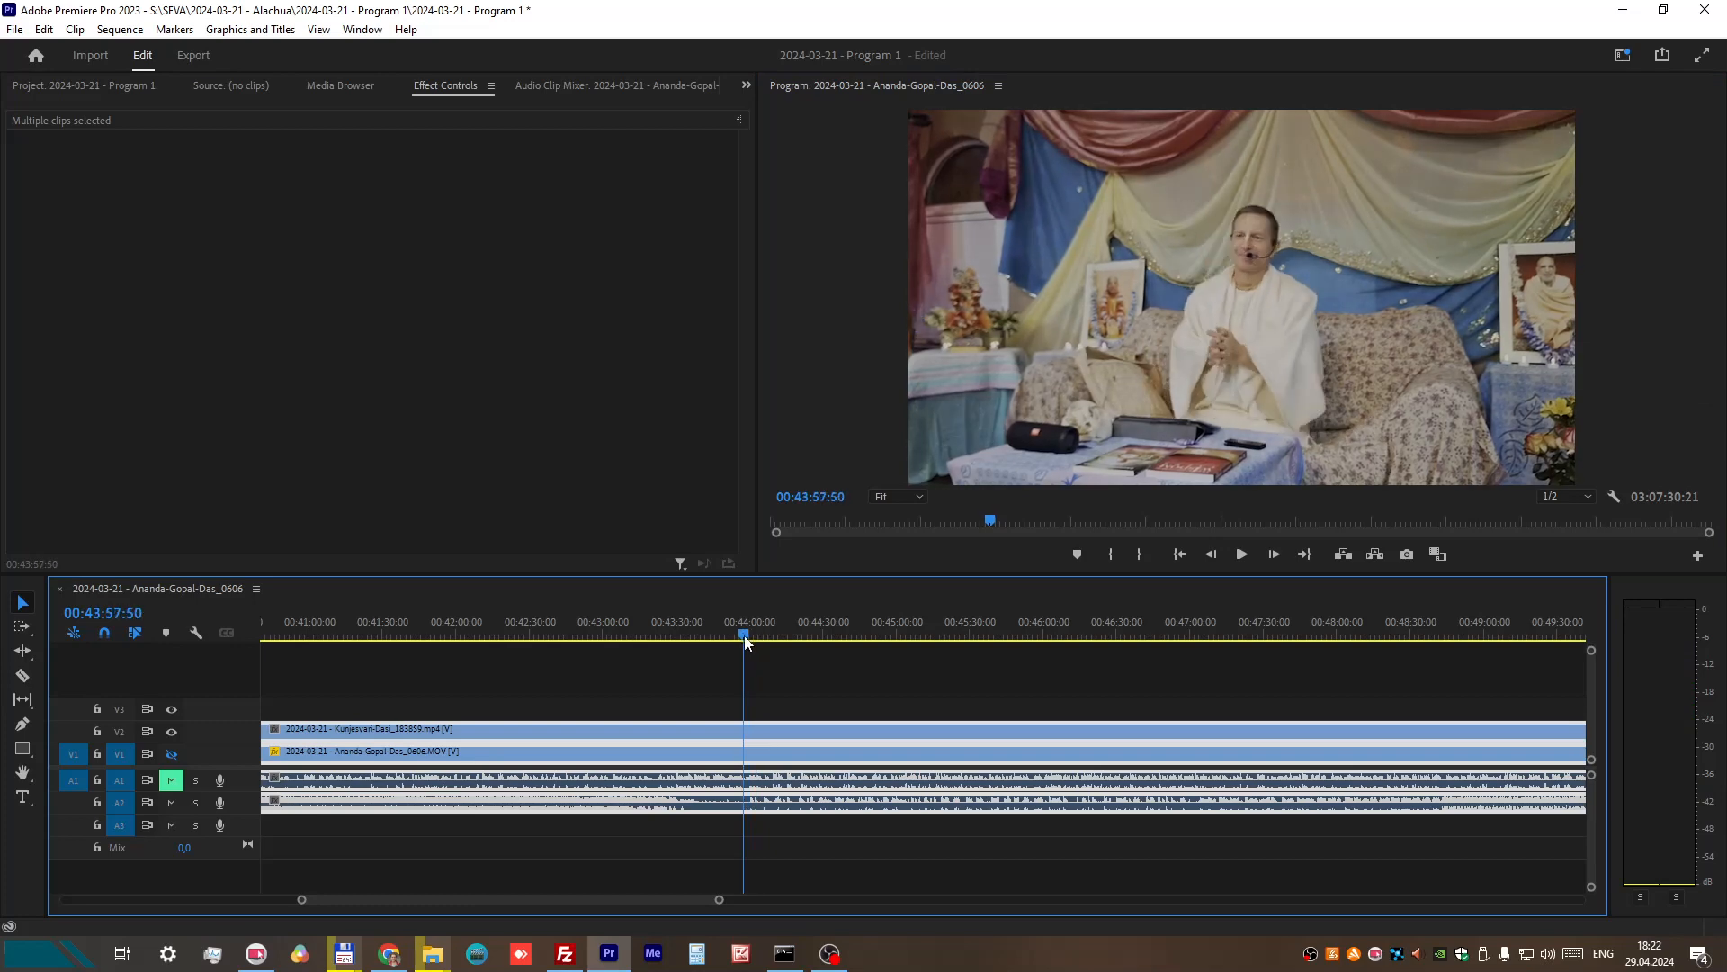
Step: Split the V2 recording with the Razor tool at 00:43:57:50 and delete the part before the cut
click(725, 829)
click(727, 801)
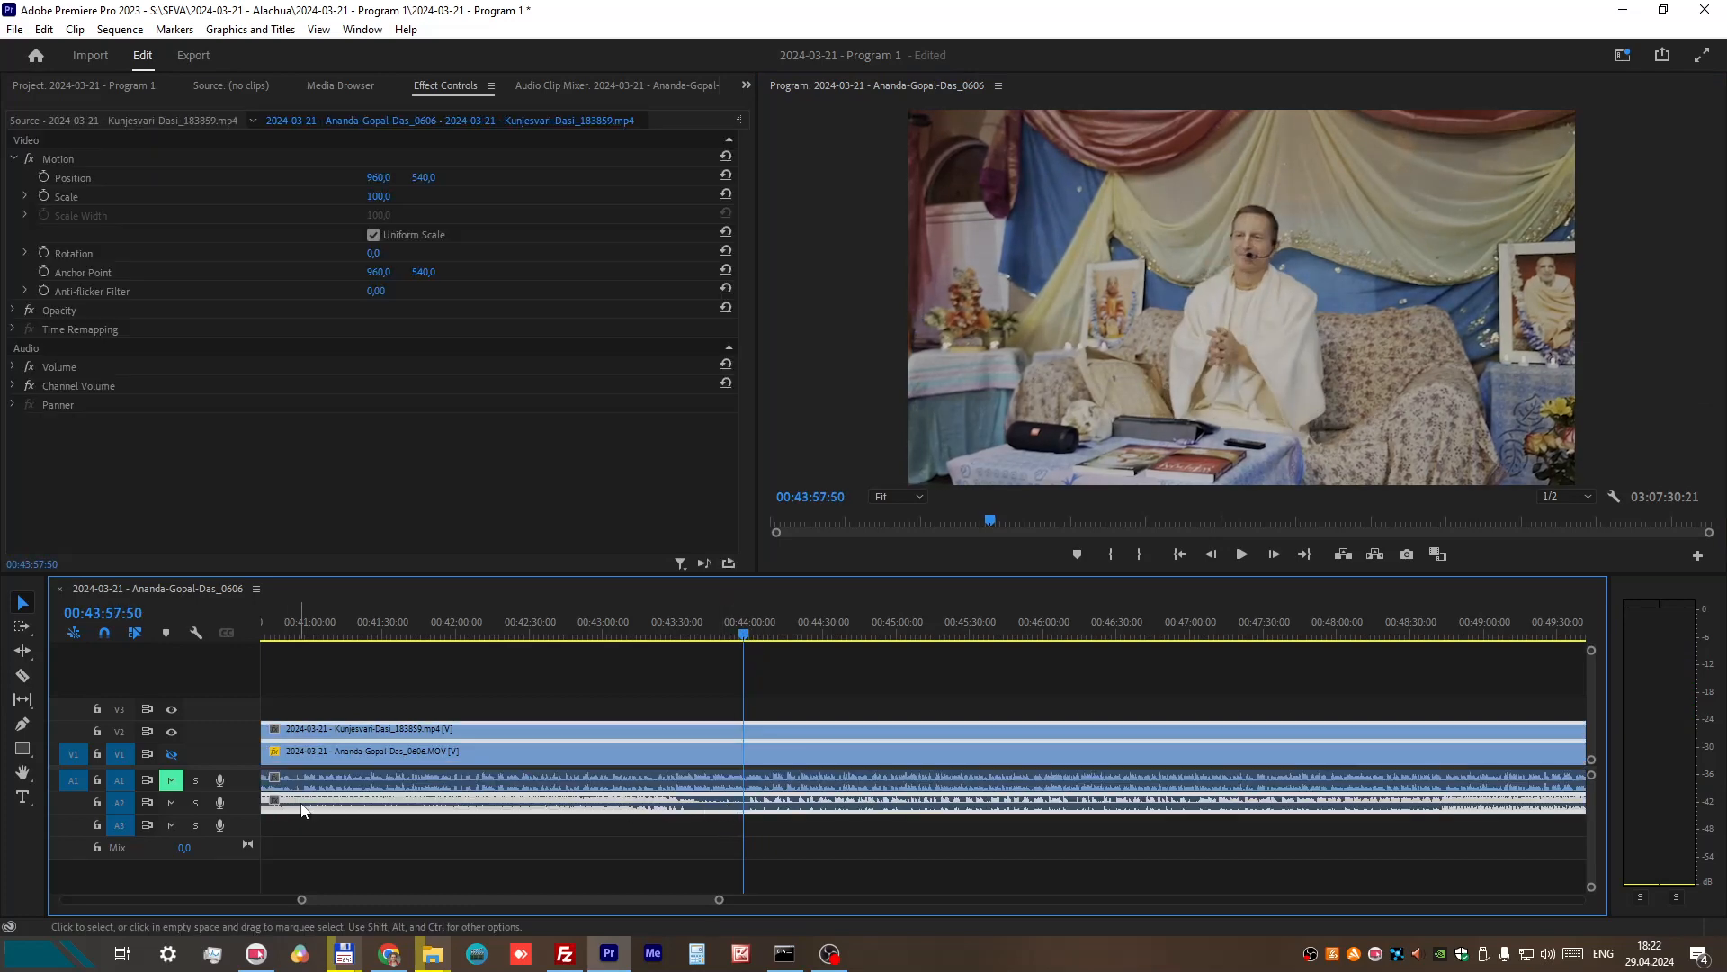
scroll(302, 810, down, 3)
mouse_move(326, 902)
mouse_down()
mouse_move(207, 910)
mouse_move(291, 903)
mouse_up()
scroll(456, 846, down, 5)
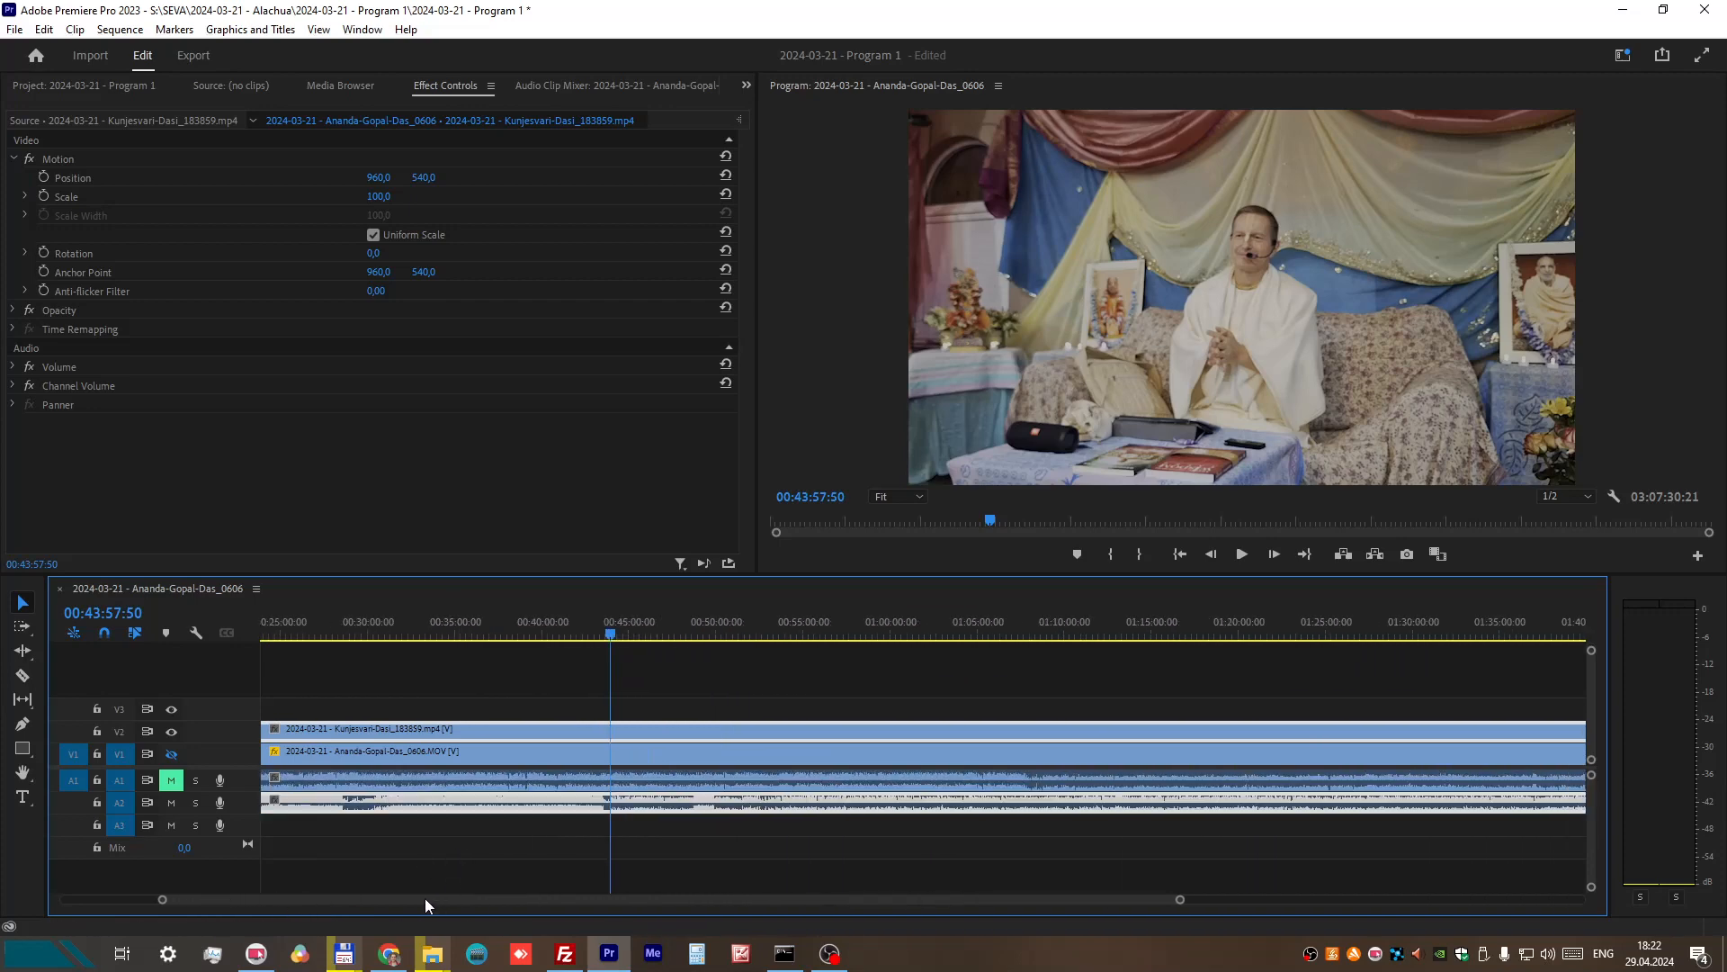
drag(425, 900, 324, 906)
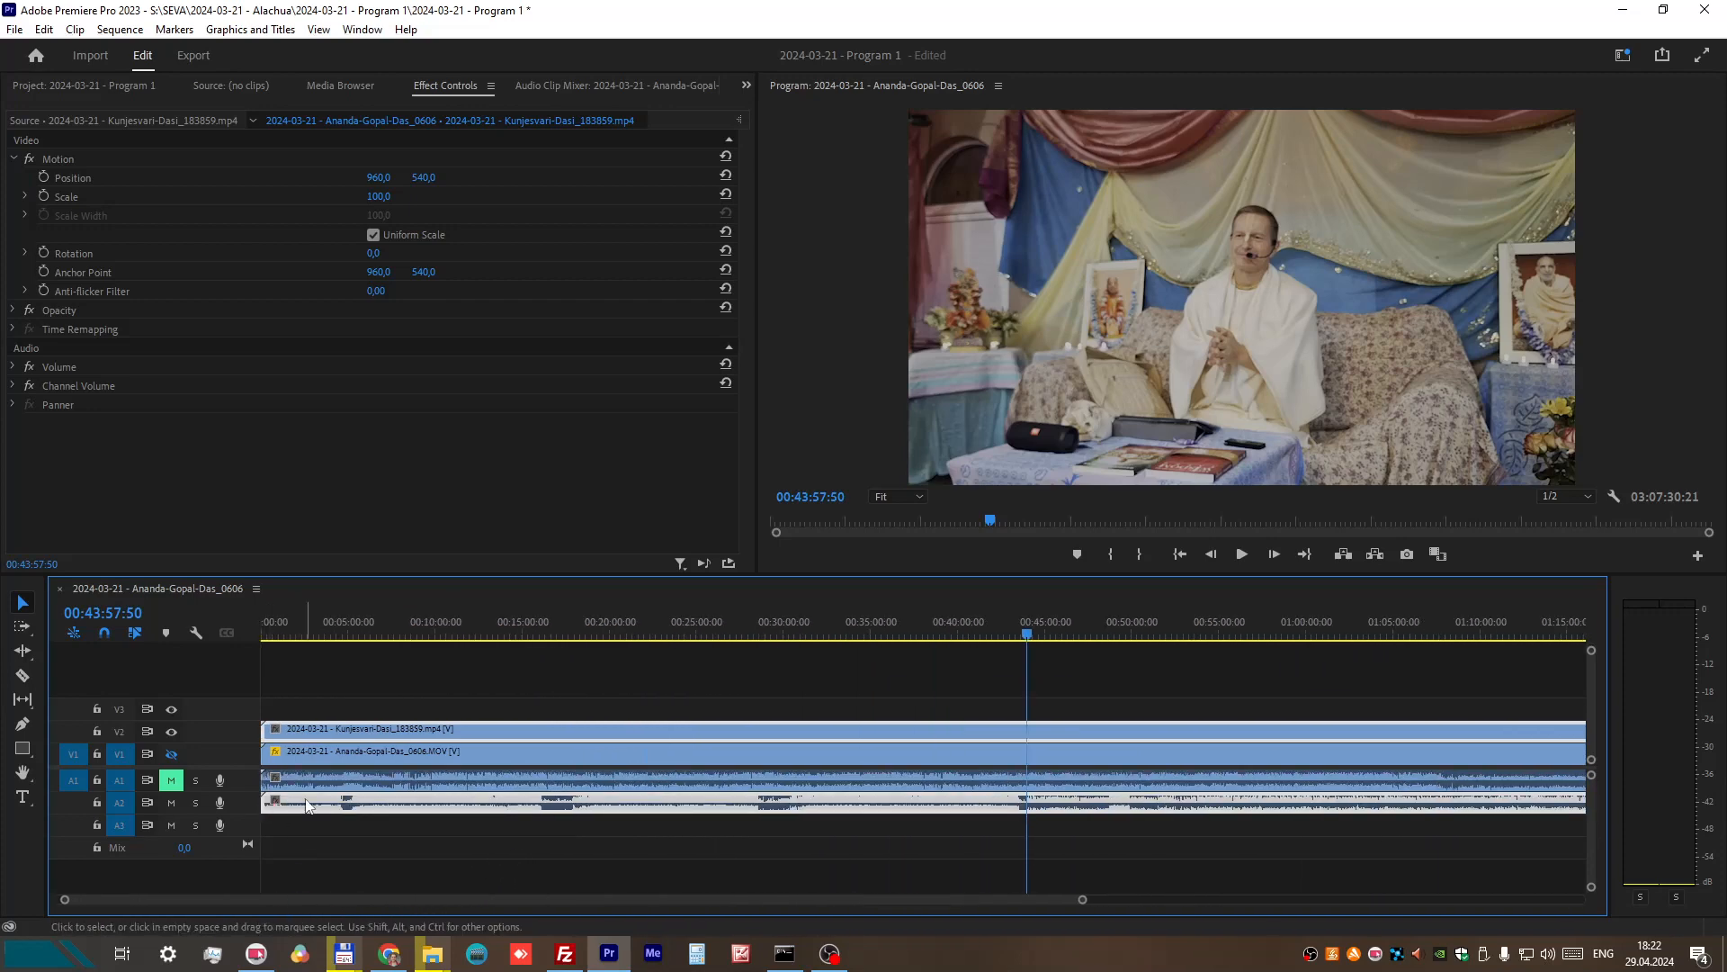
click(22, 675)
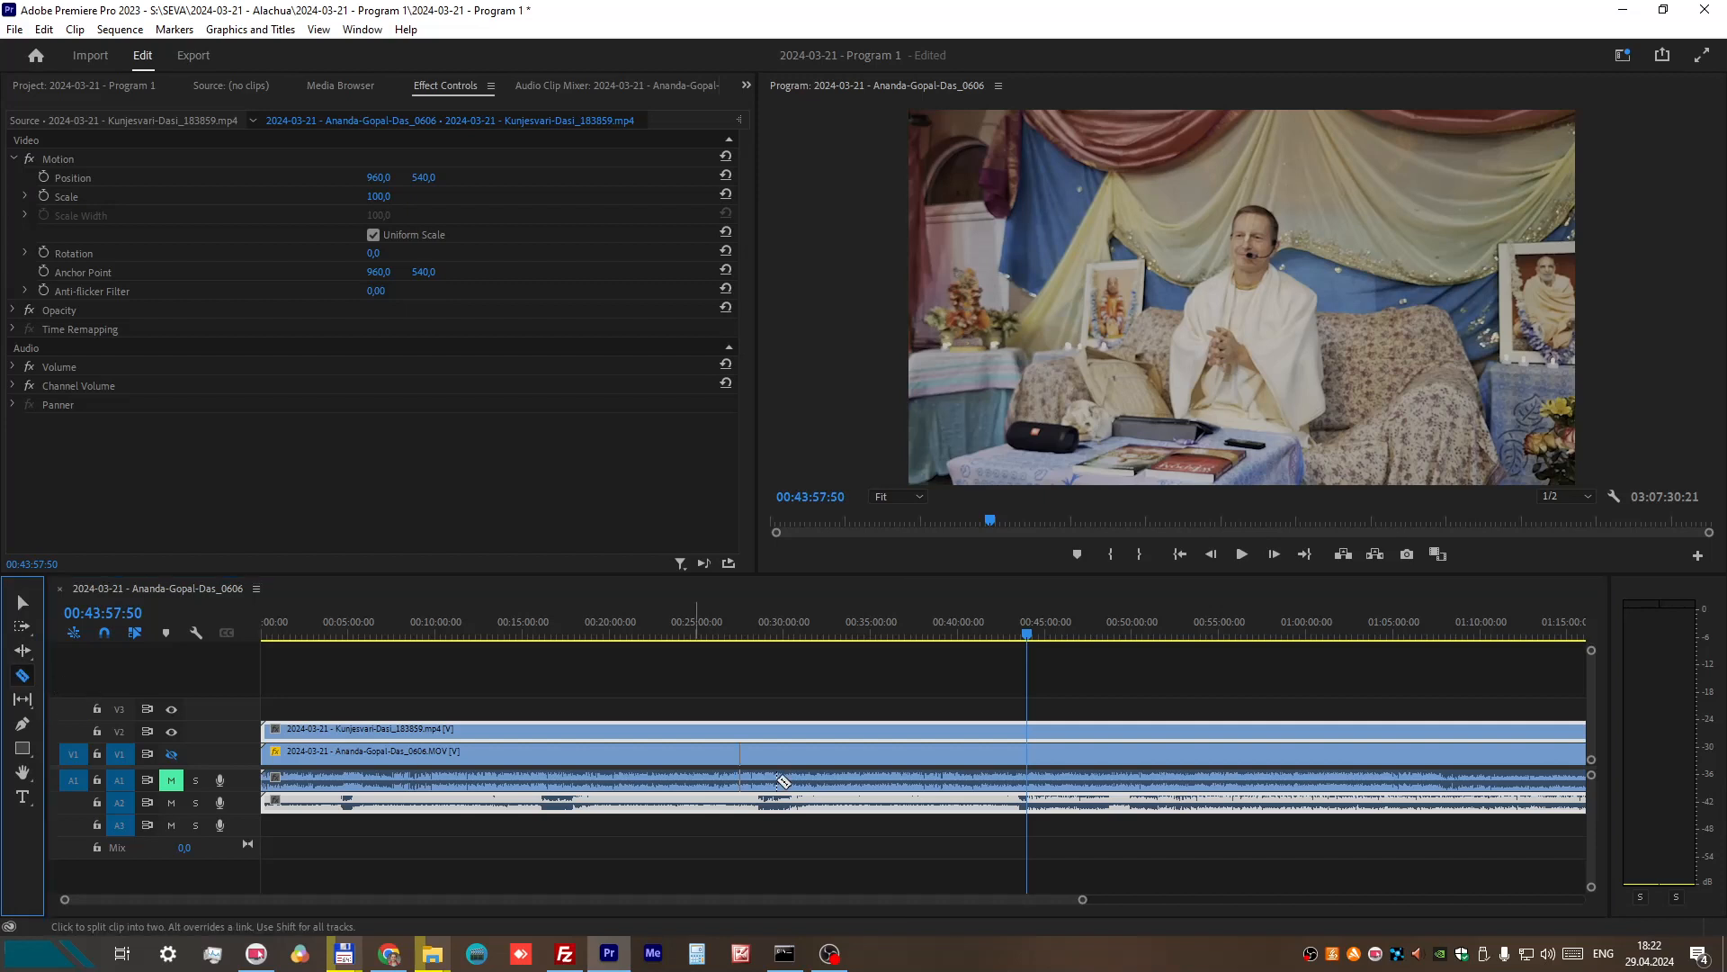
click(1026, 804)
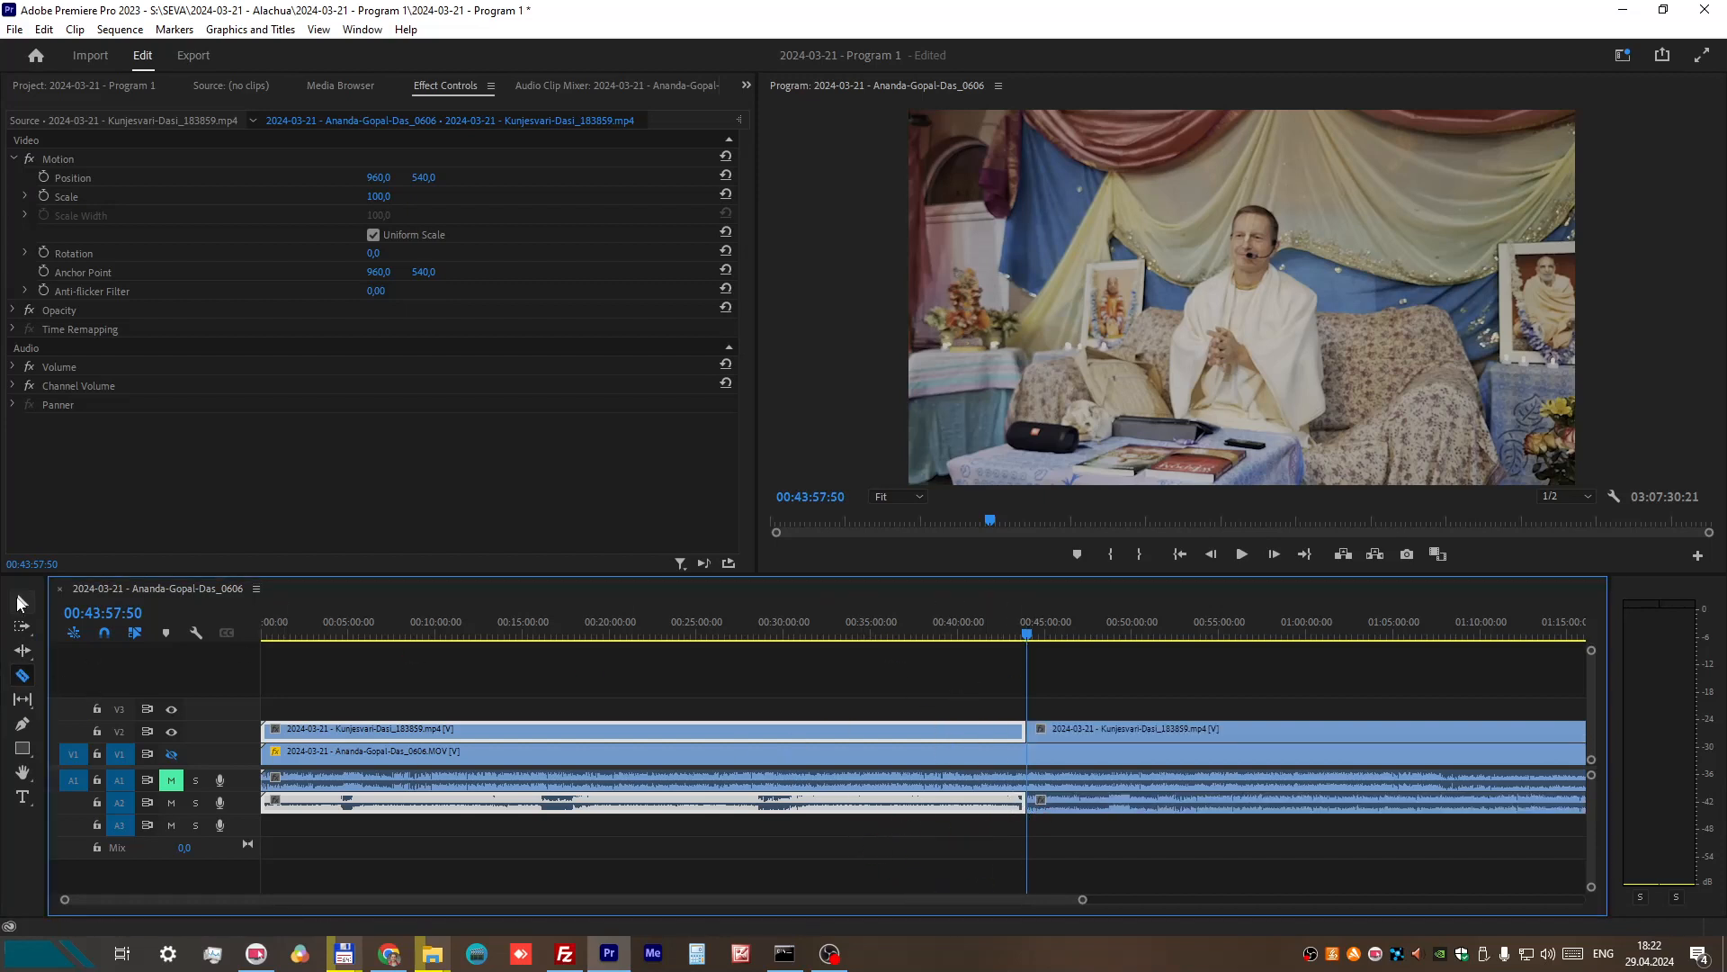
click(20, 603)
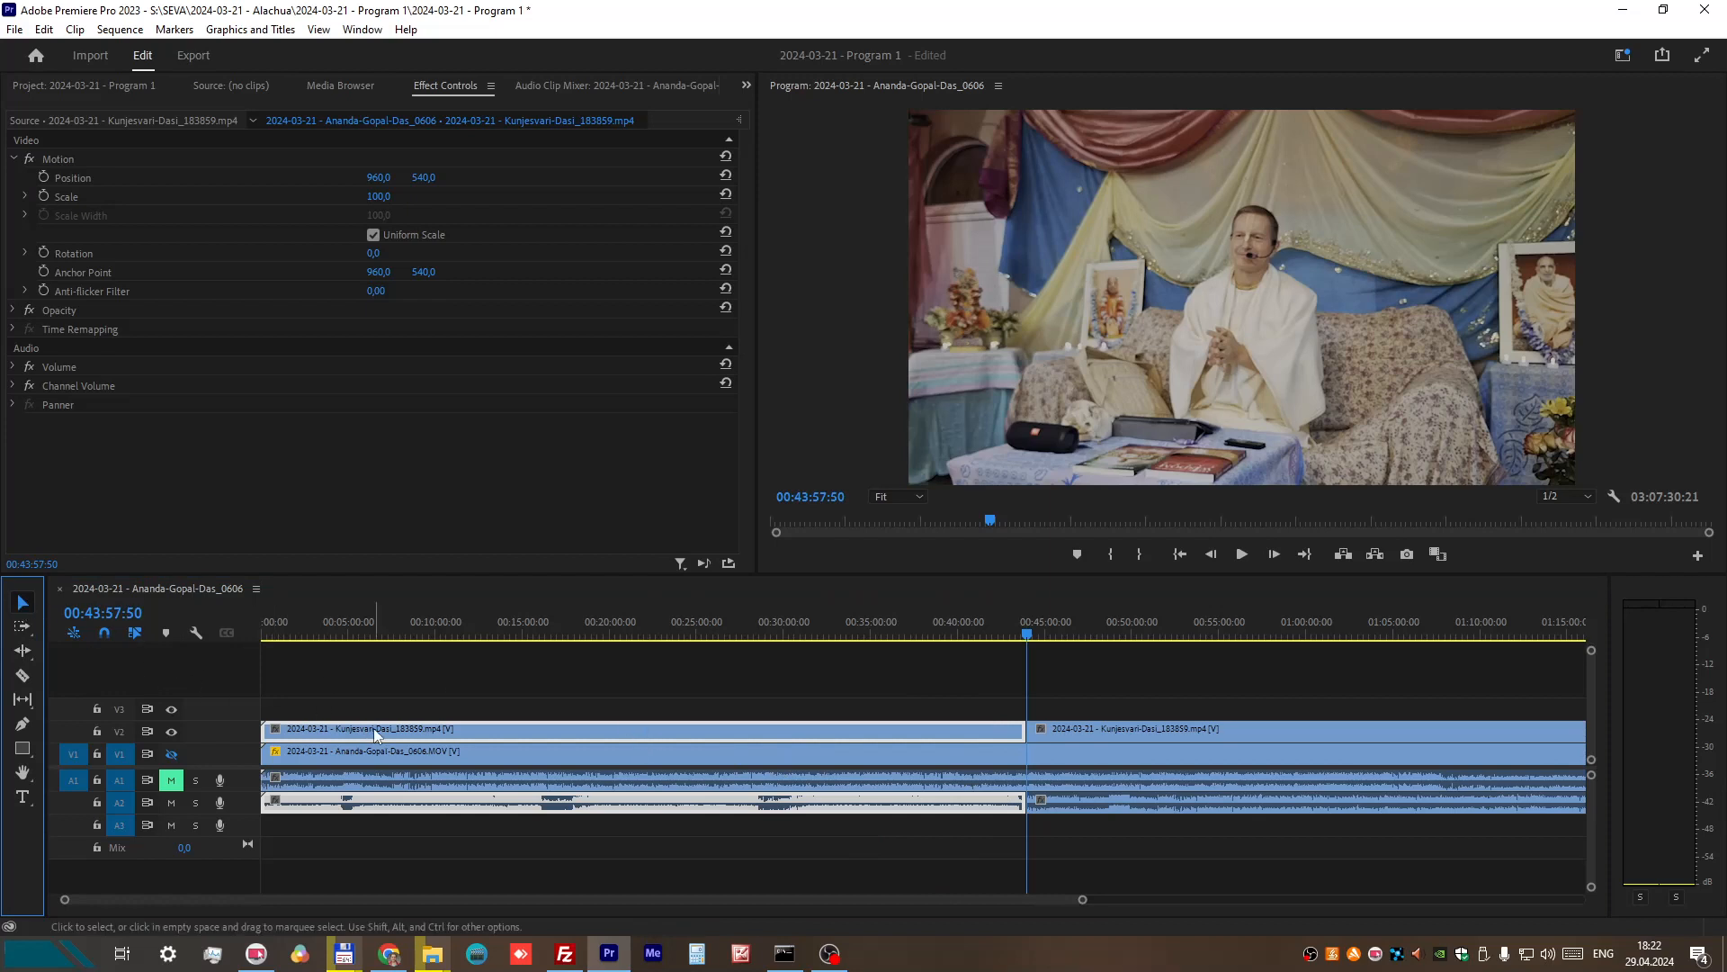
key(Delete)
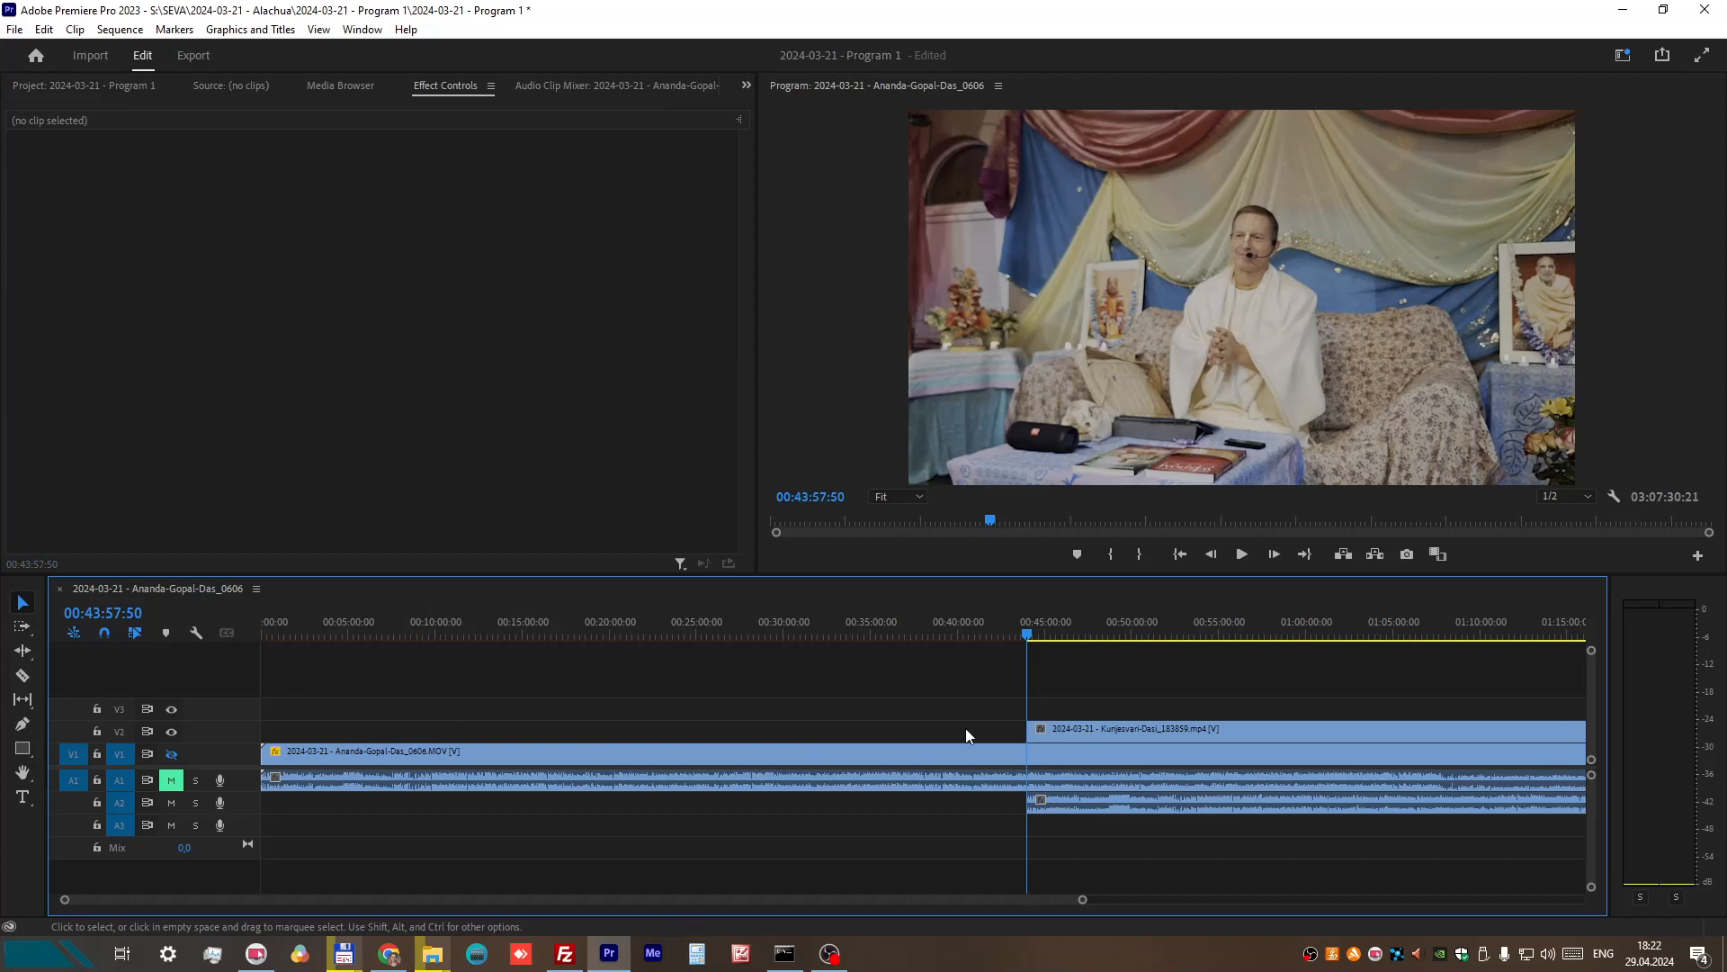
Step: Undo the deletion and the split of the V2 recording
click(52, 31)
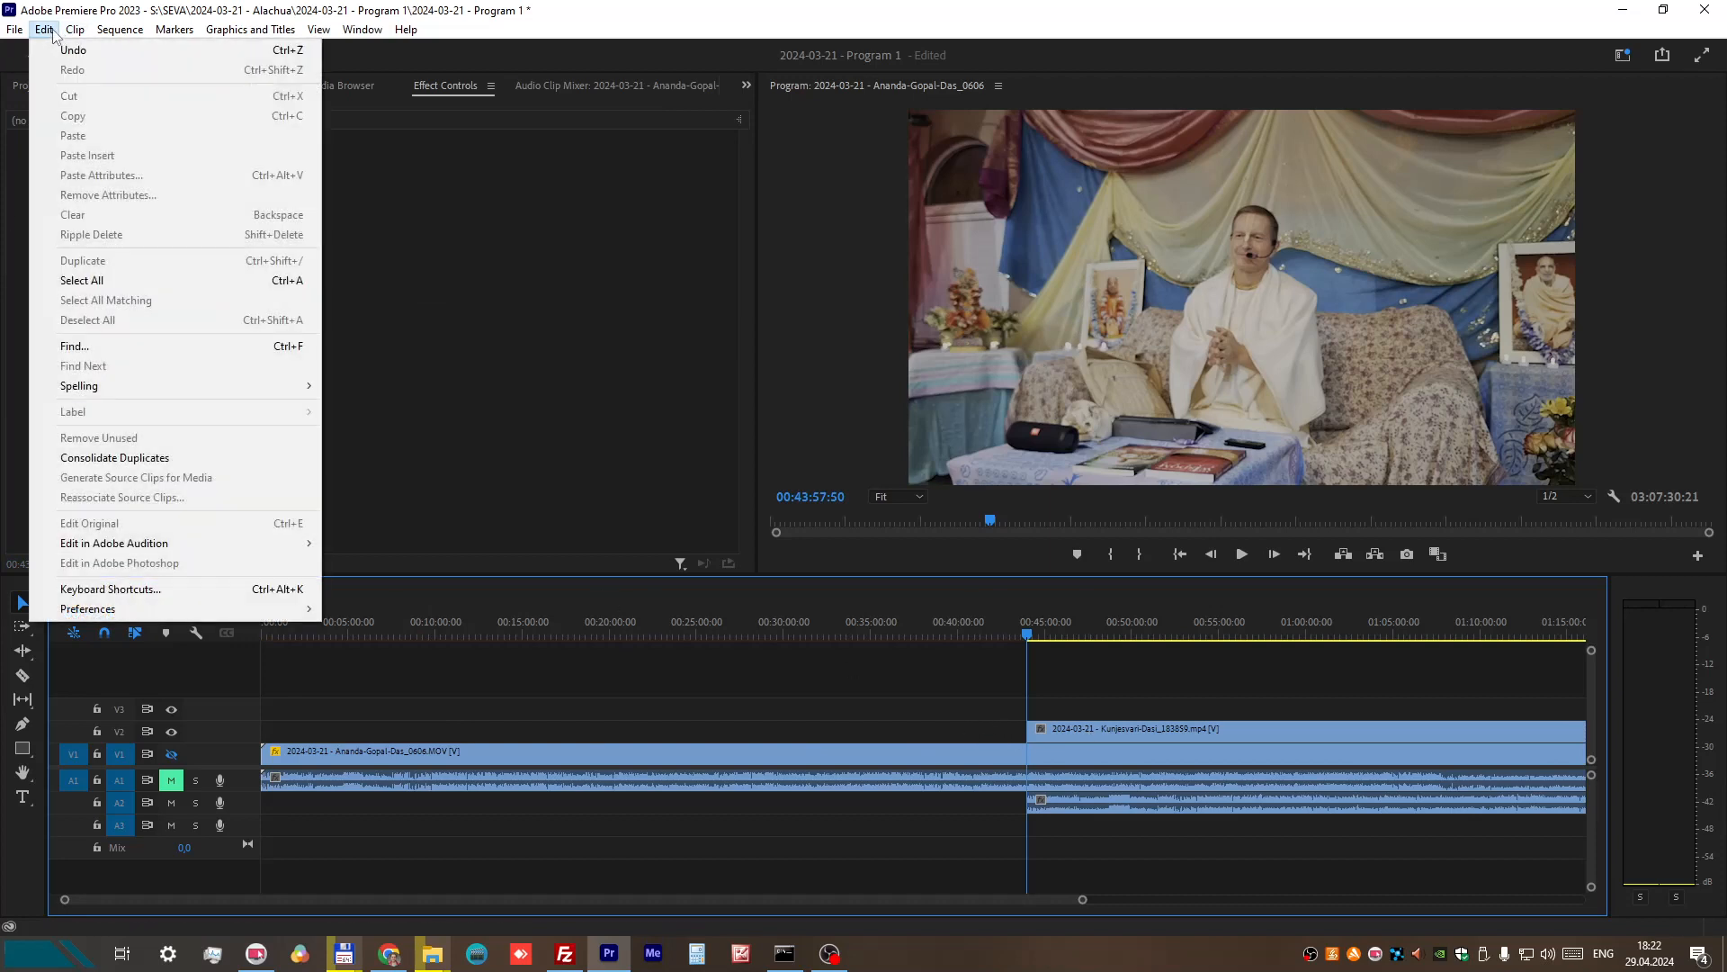
click(55, 49)
click(49, 34)
click(52, 49)
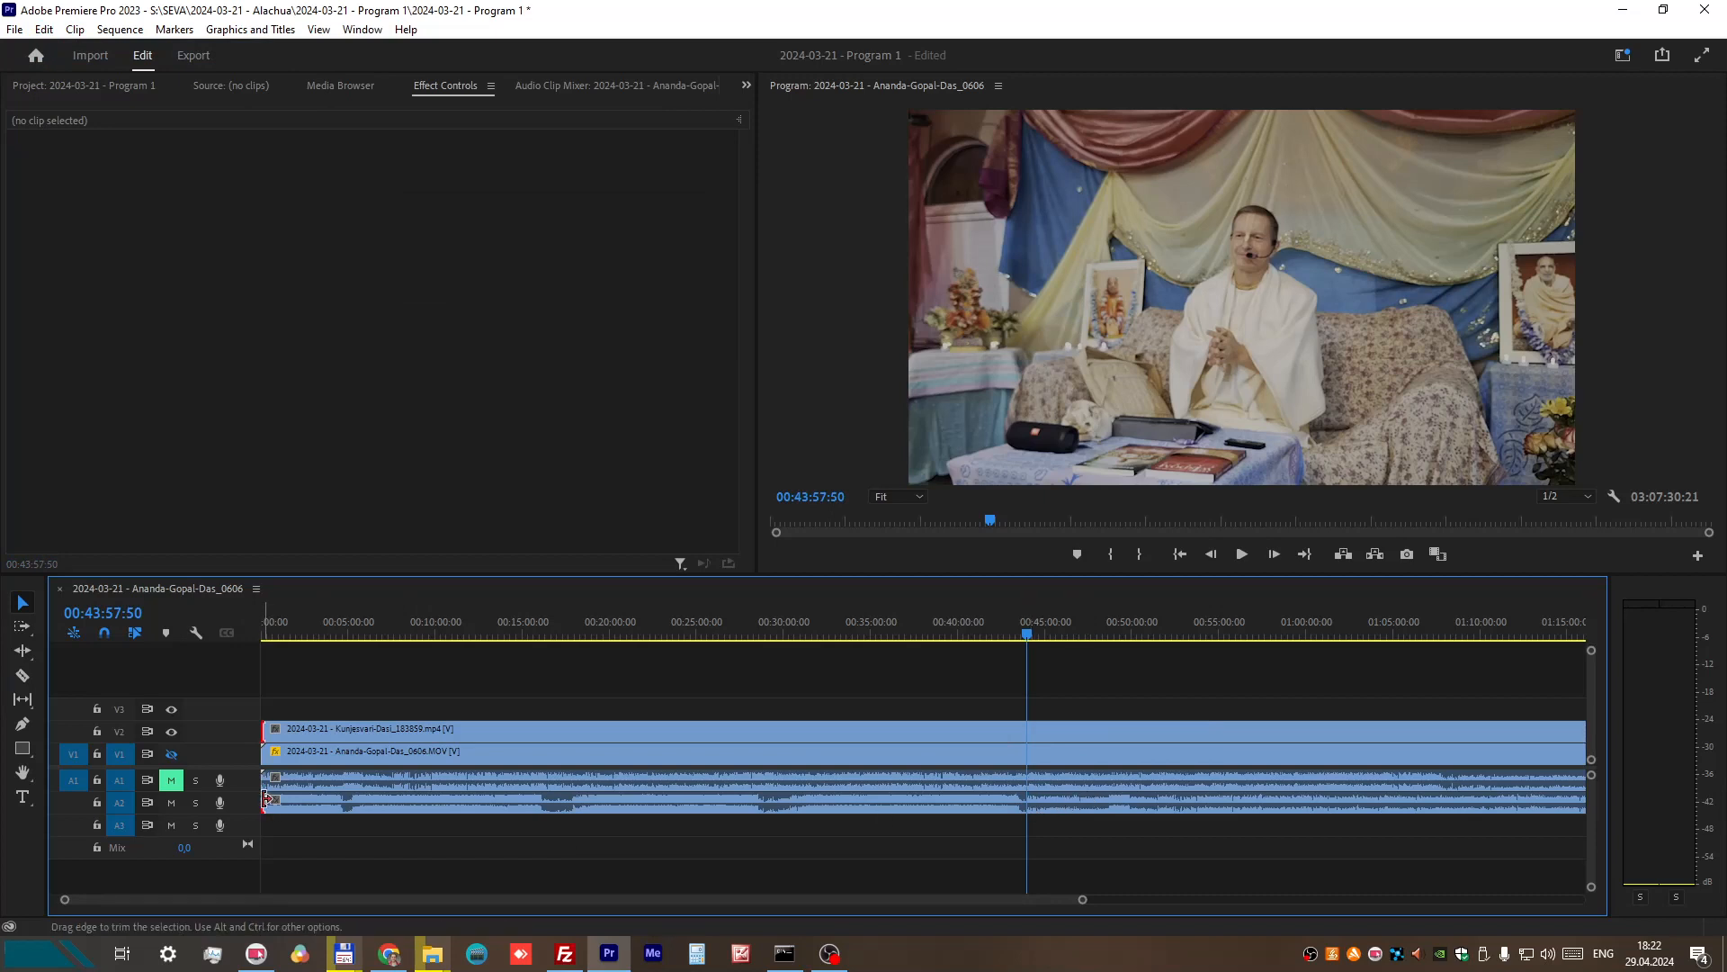
Step: Trim the start of the V2 recording to the playhead at 00:43:57:50 and move the clip to the beginning of the sequence
drag(266, 797, 1027, 803)
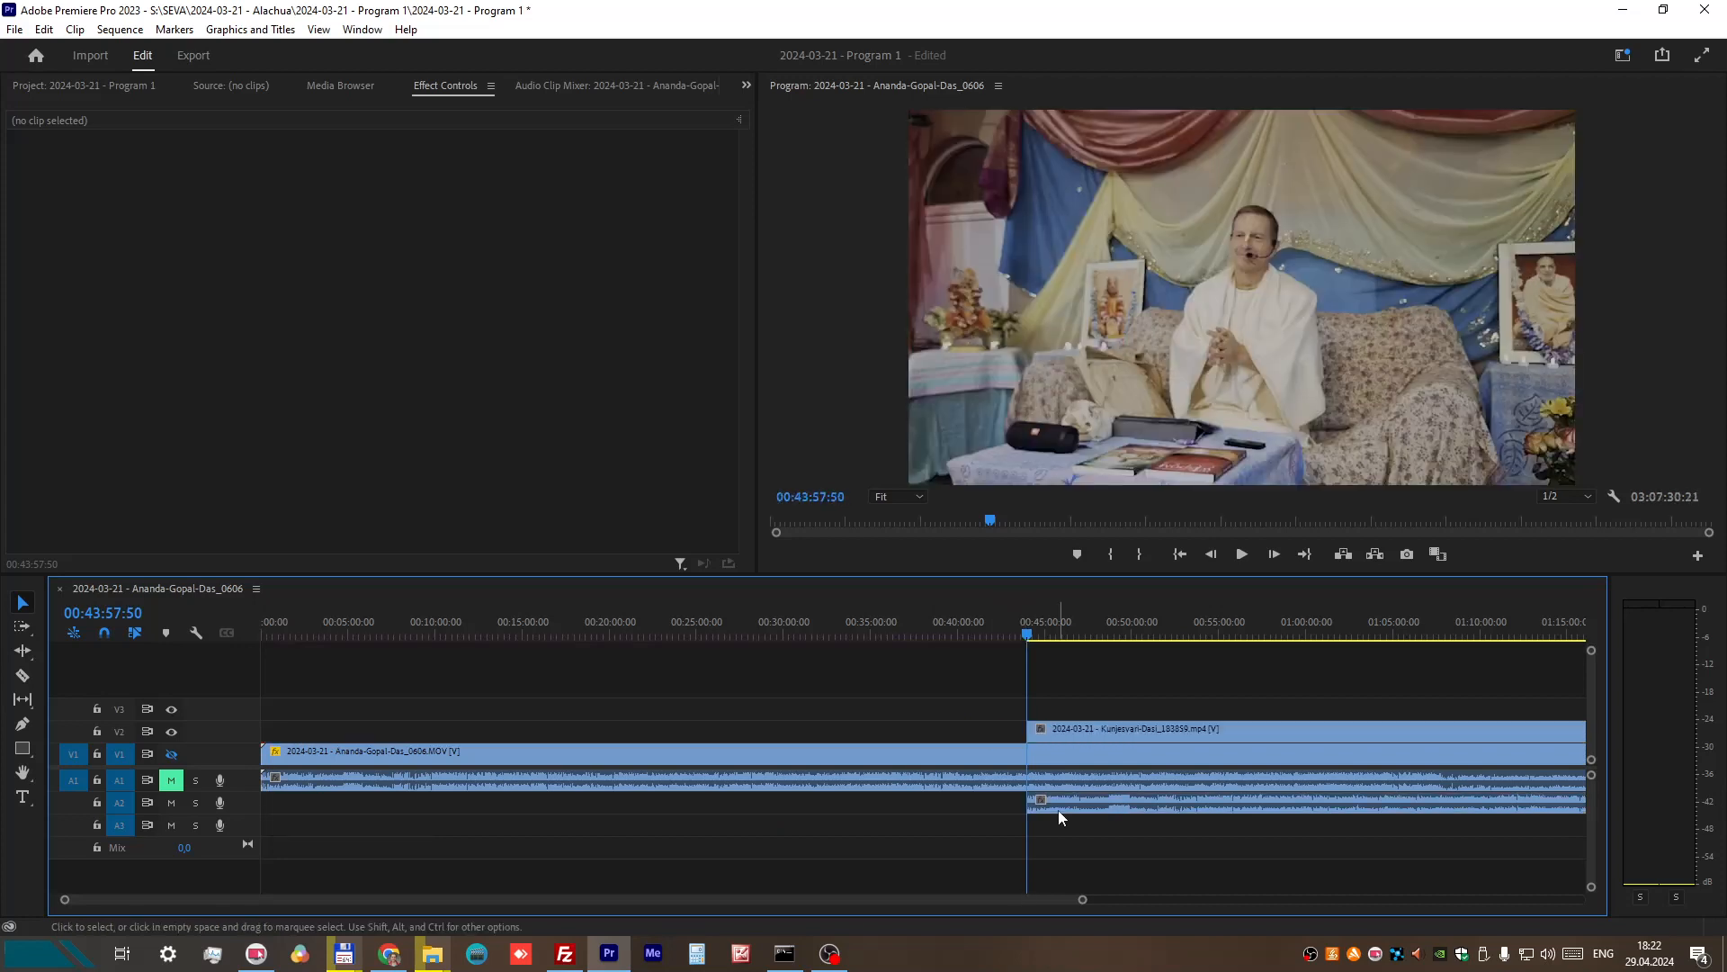
key(minus)
click(846, 810)
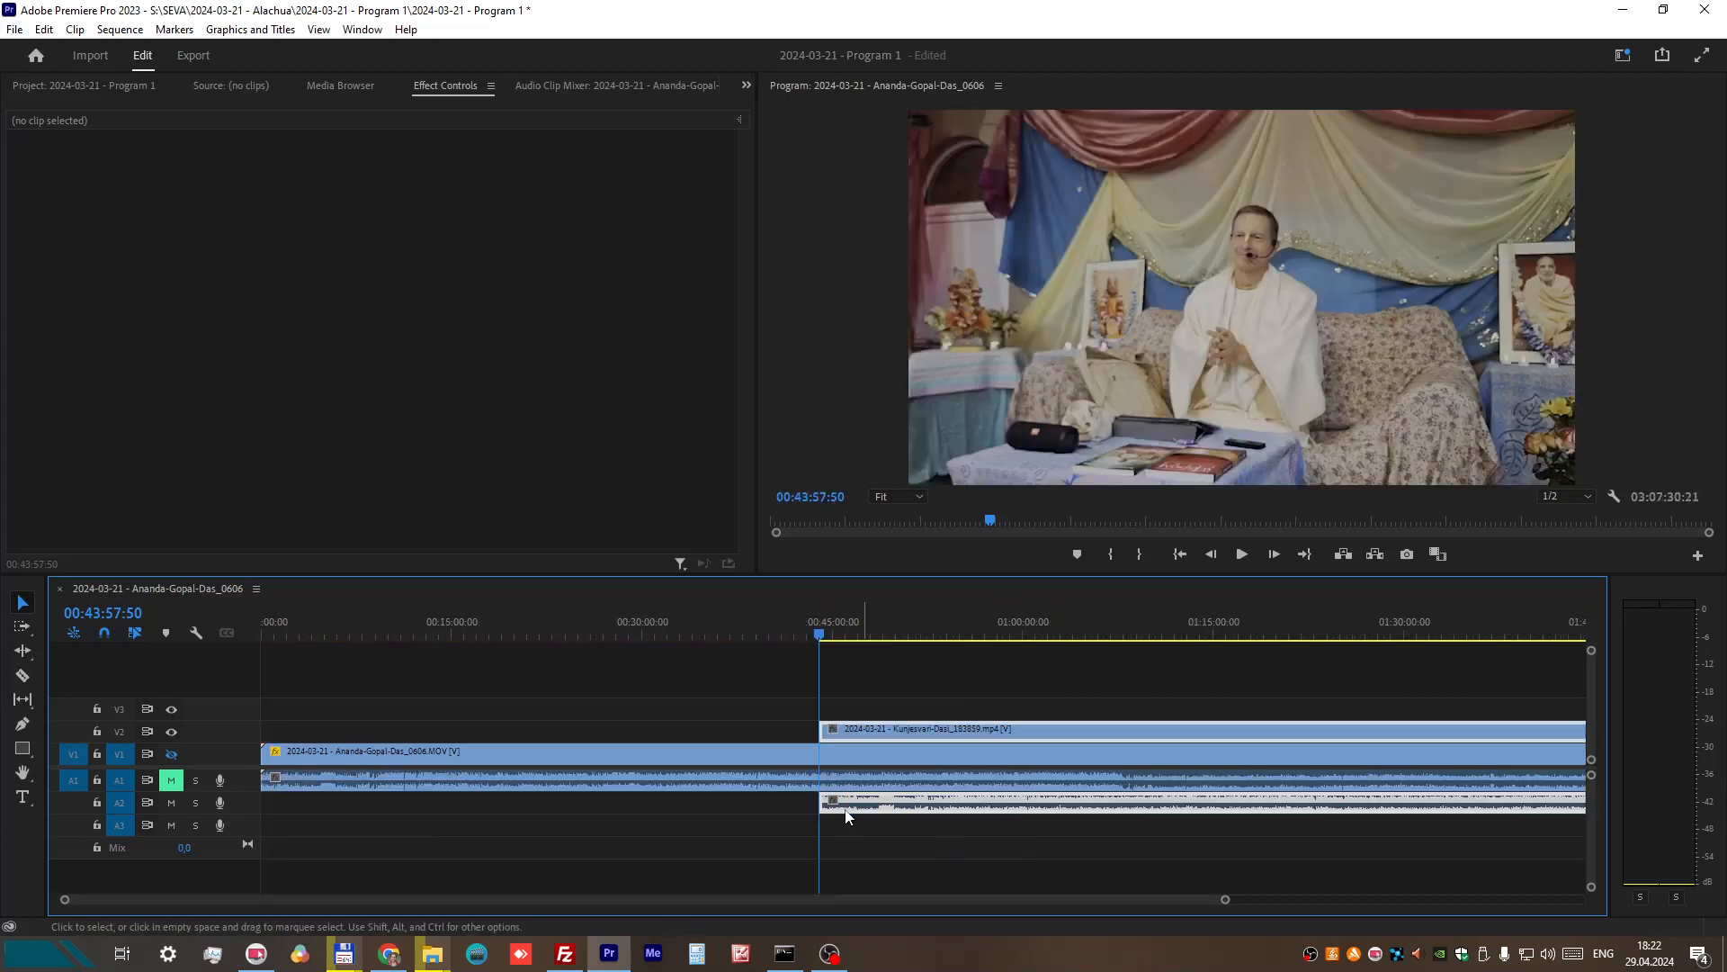
drag(846, 814, 306, 793)
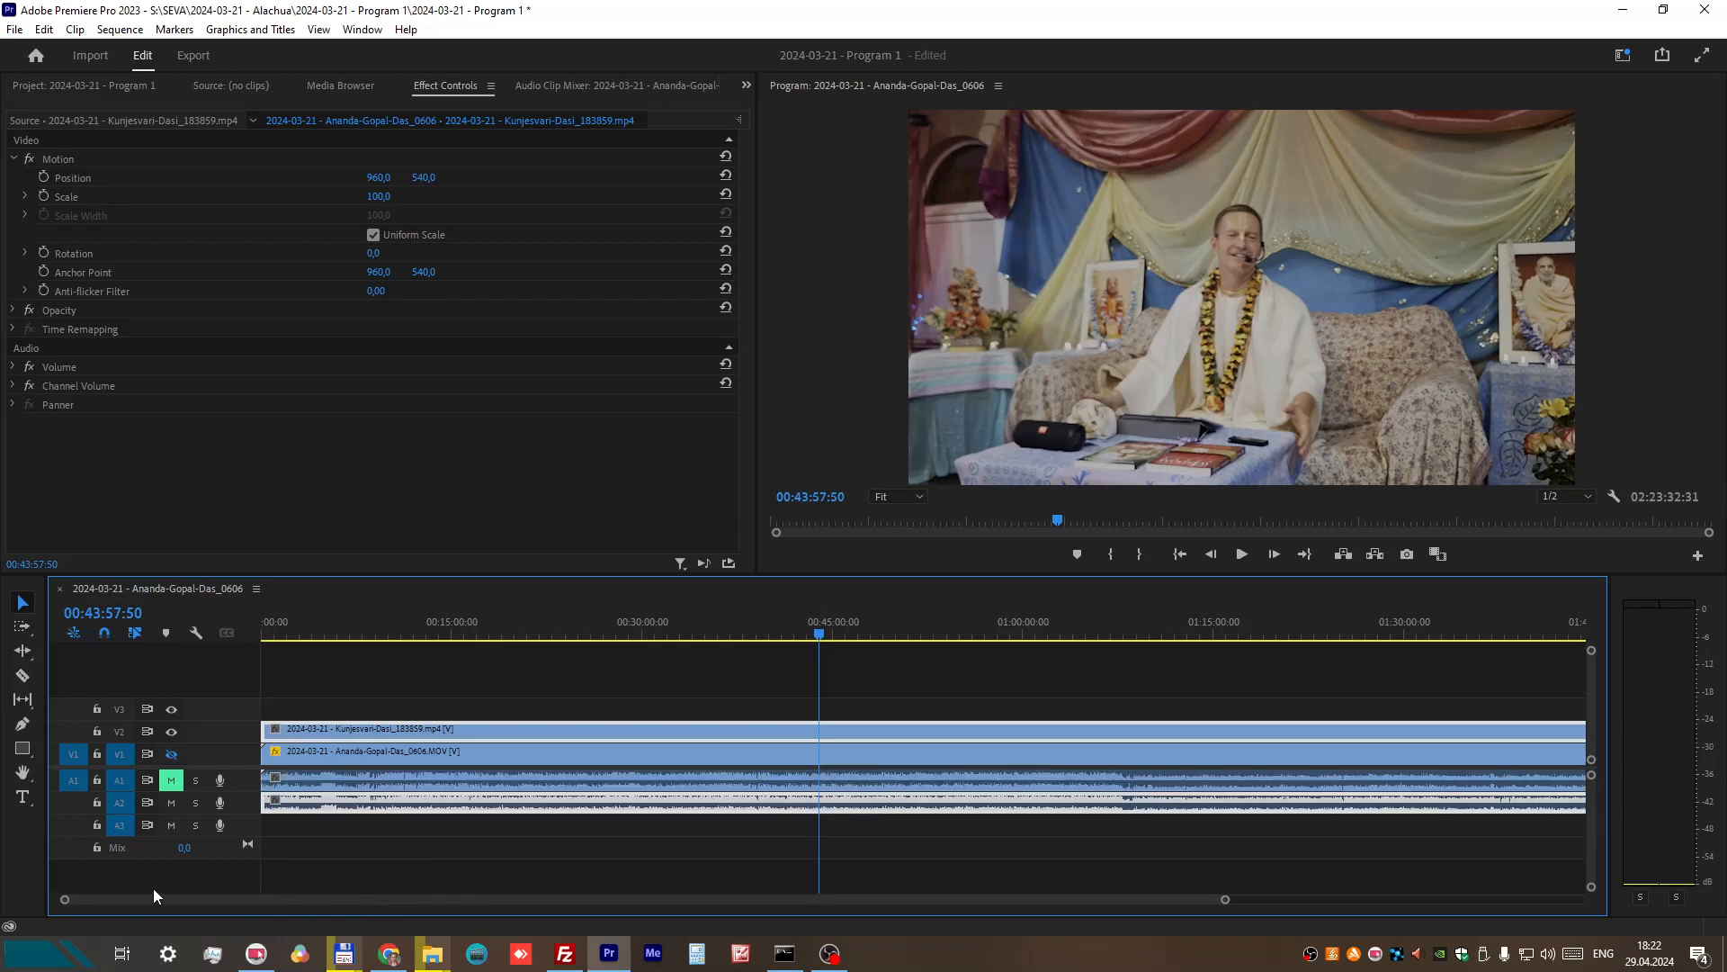
Step: Play the sequence from 00:00:00:00 to about 00:00:03:37 to check the opening of the V2 recording
drag(807, 634, 216, 628)
scroll(294, 834, up, 7)
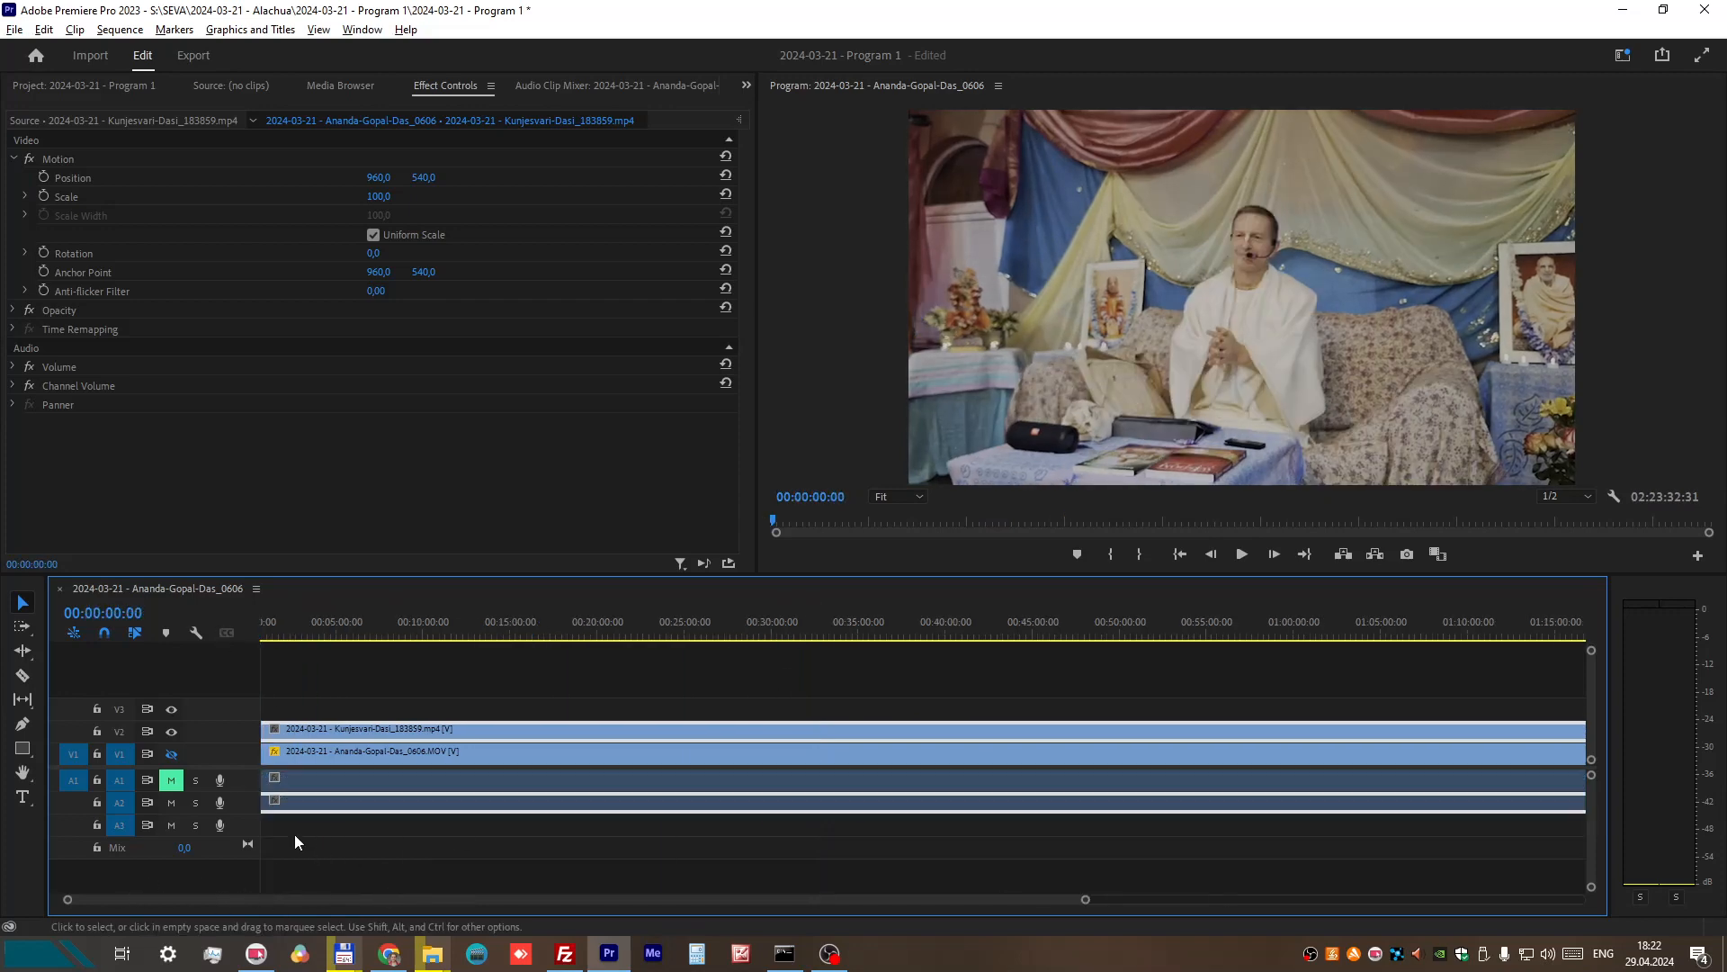
scroll(185, 898, up, 2)
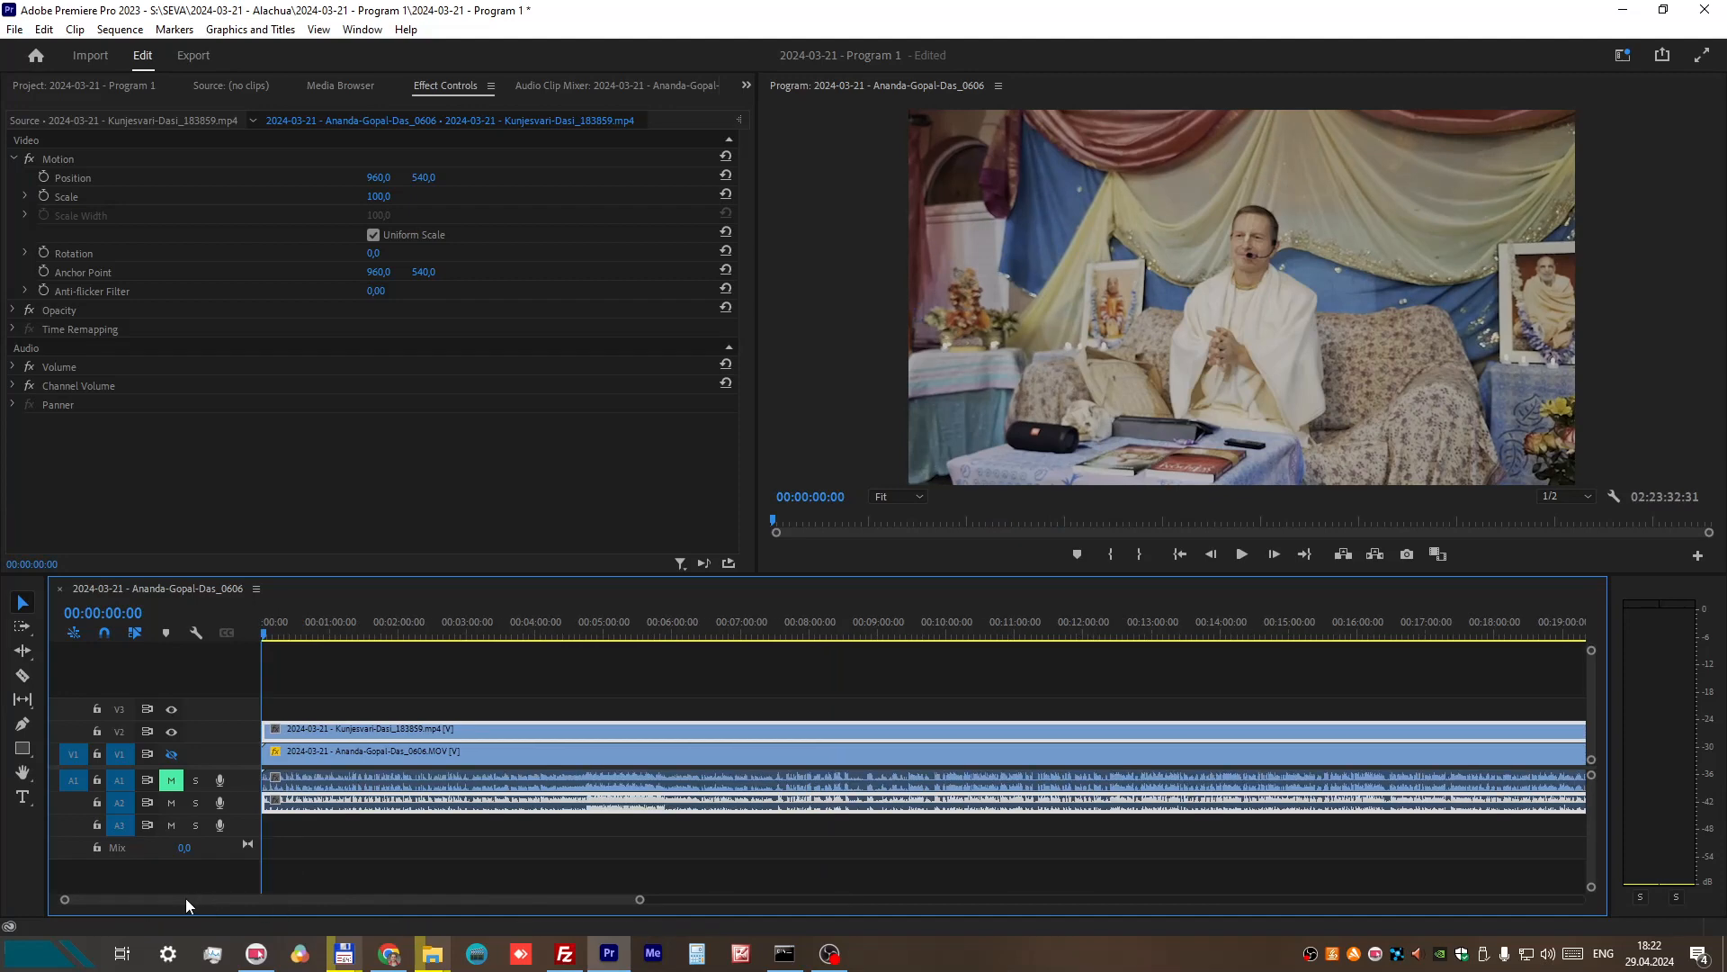
scroll(185, 894, up, 3)
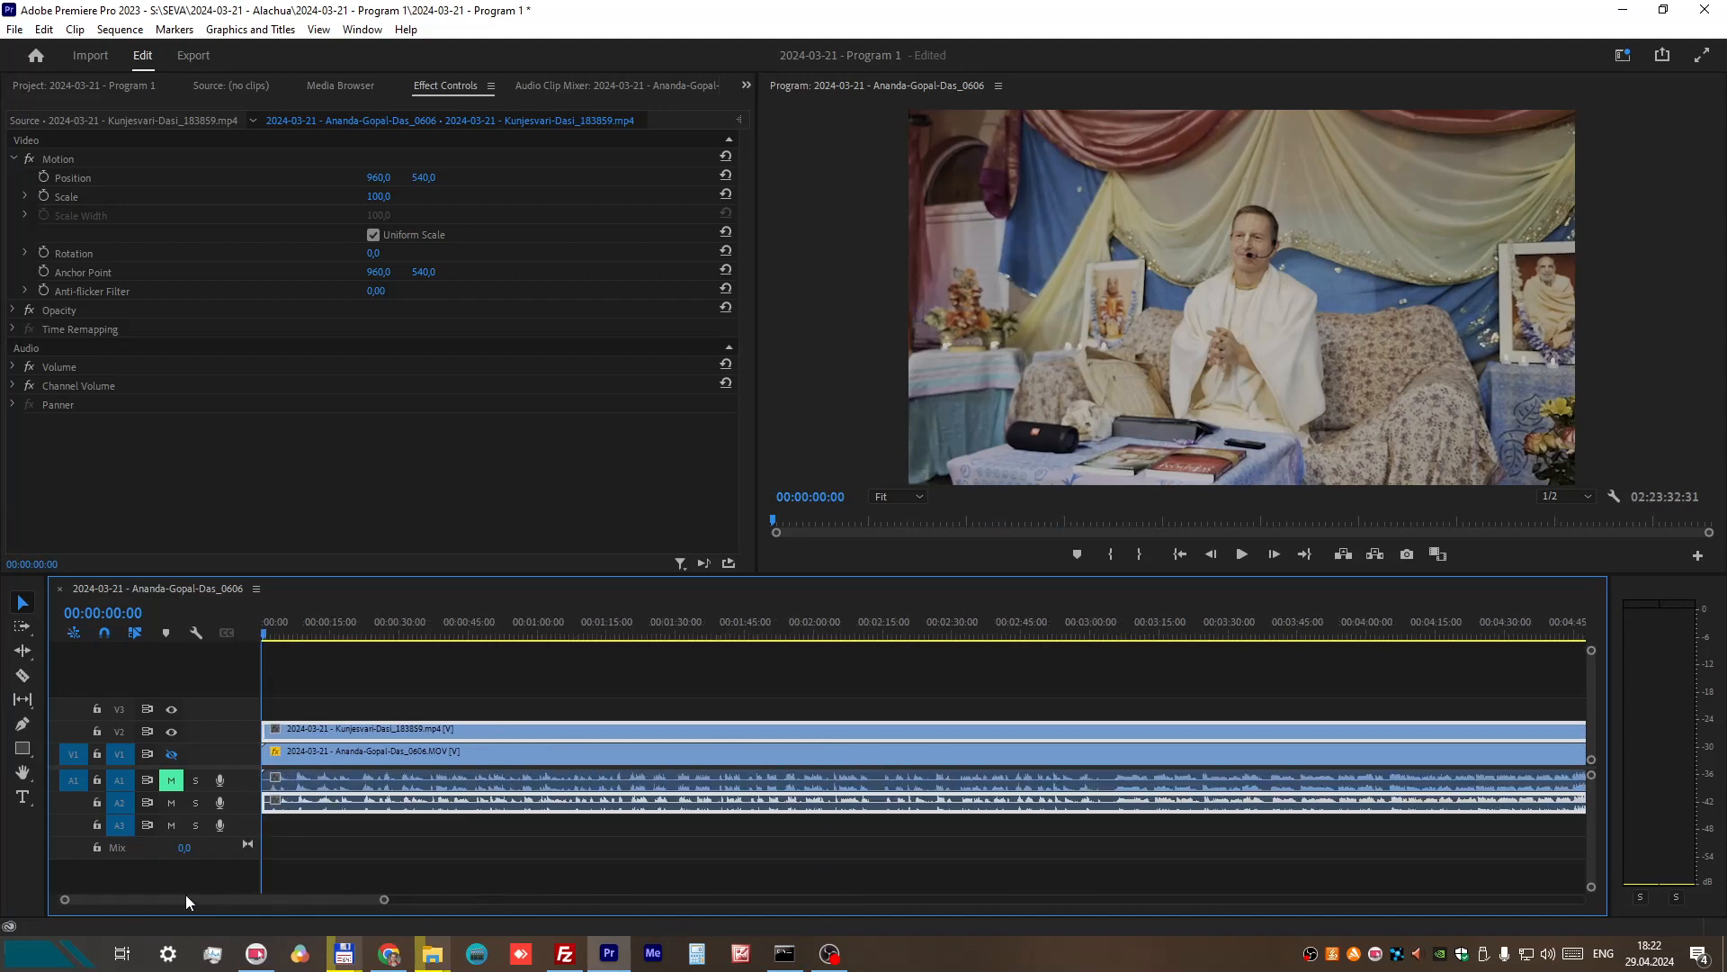
click(1247, 553)
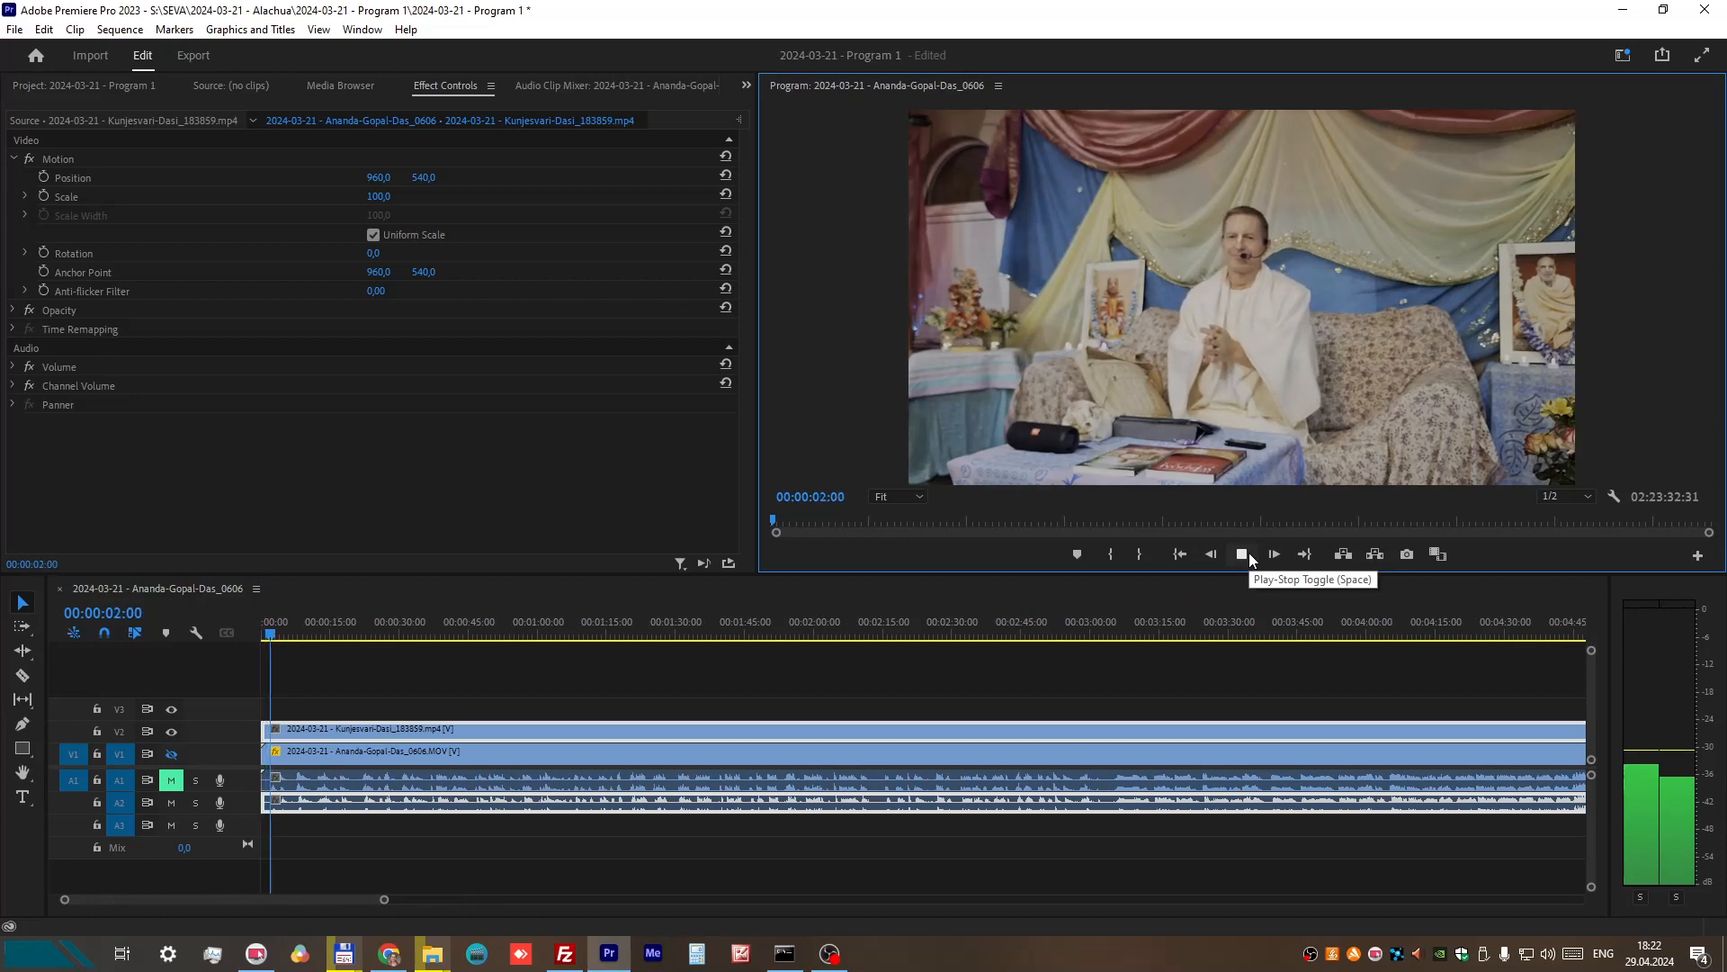
click(1249, 555)
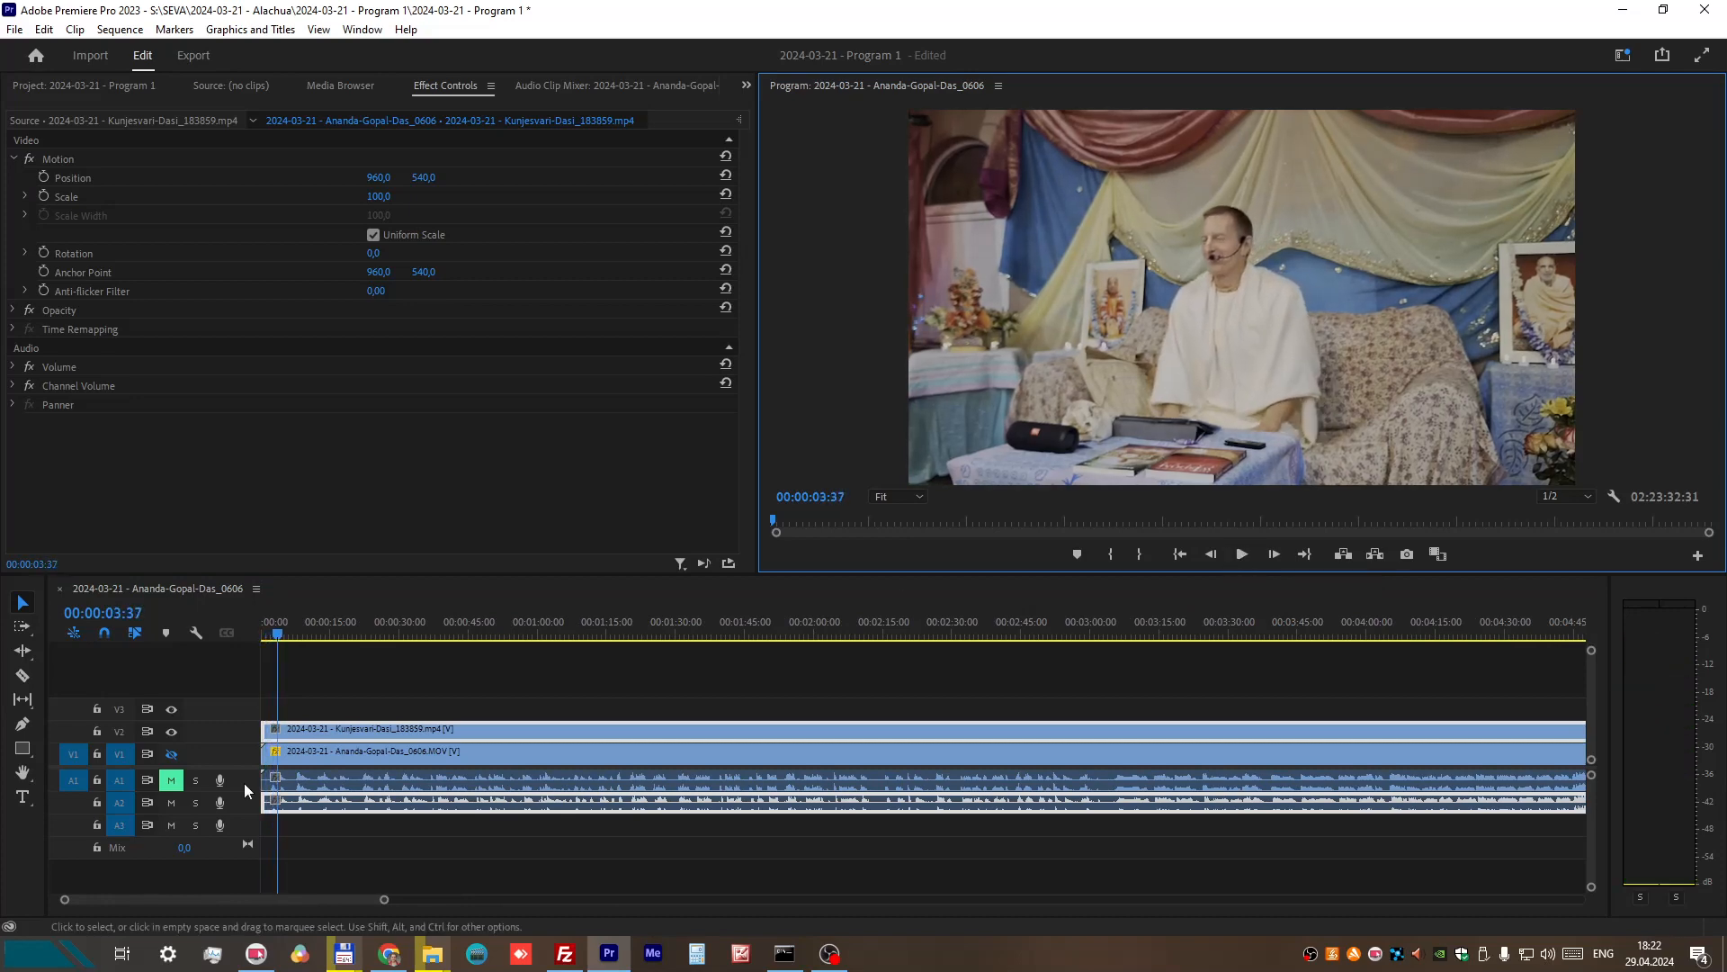
Step: Take about 43 frames off the start of the V2 recording, keeping the clip at the beginning of the sequence
scroll(272, 802, up, 3)
scroll(270, 800, up, 3)
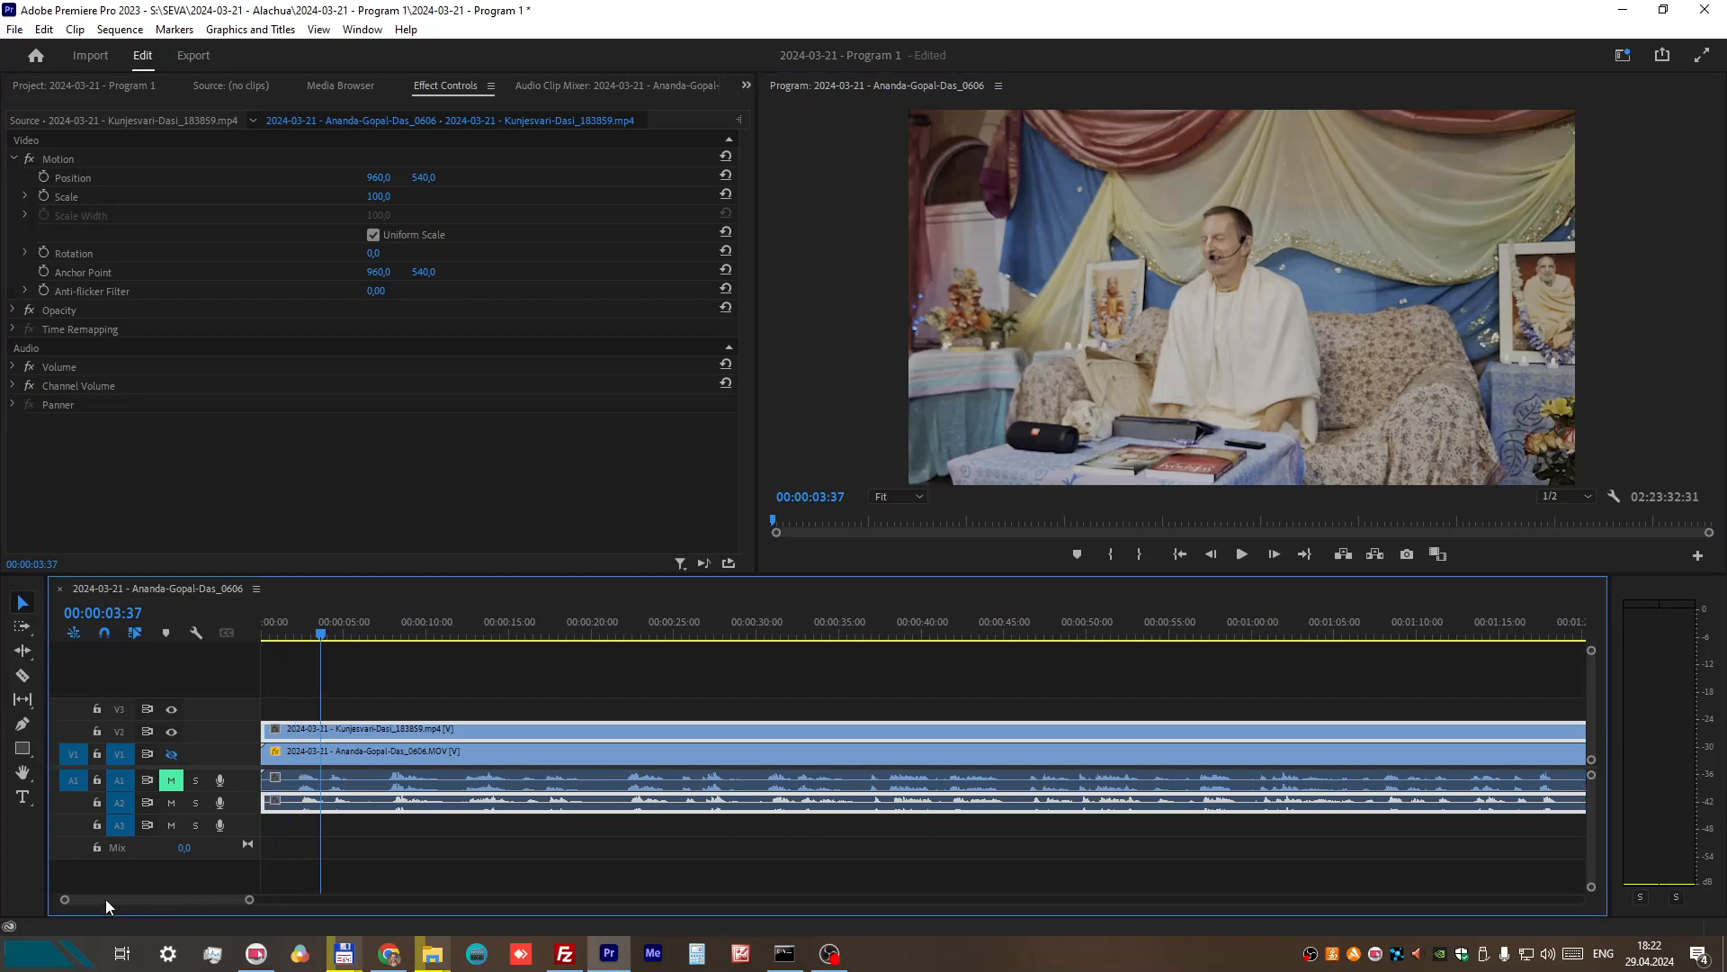
drag(270, 799, 253, 811)
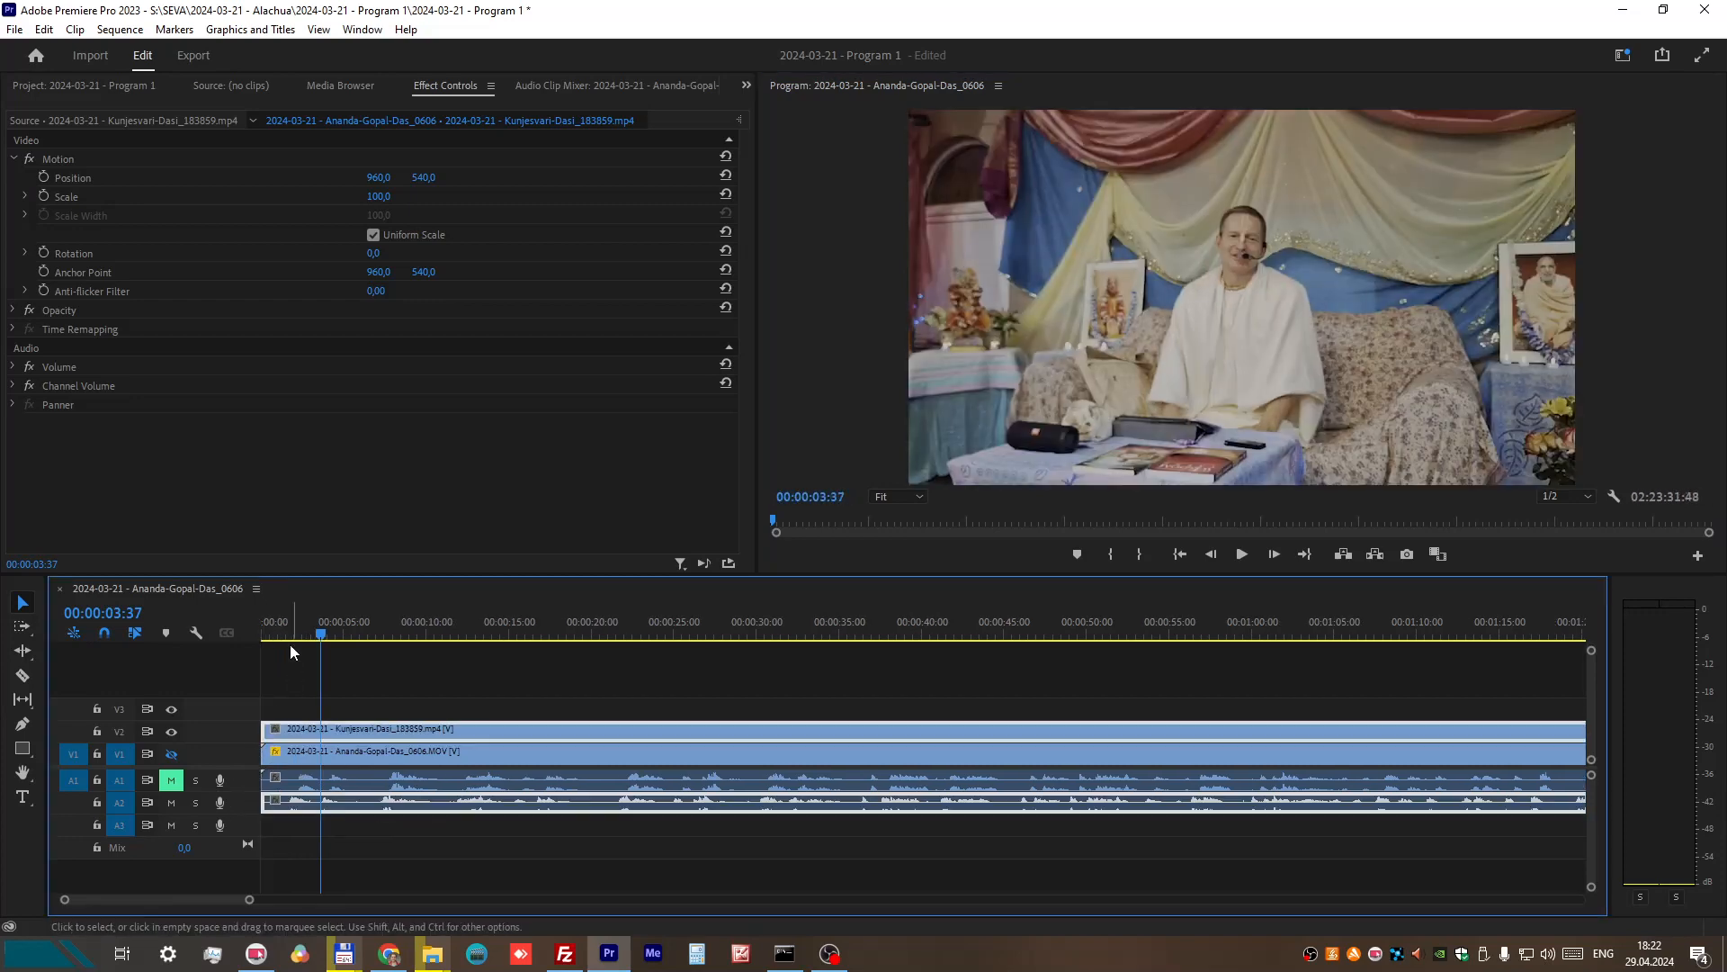
Step: Replay the shortened opening of the V2 recording from the sequence start to about 00:00:02:35
drag(290, 630, 228, 618)
click(1242, 554)
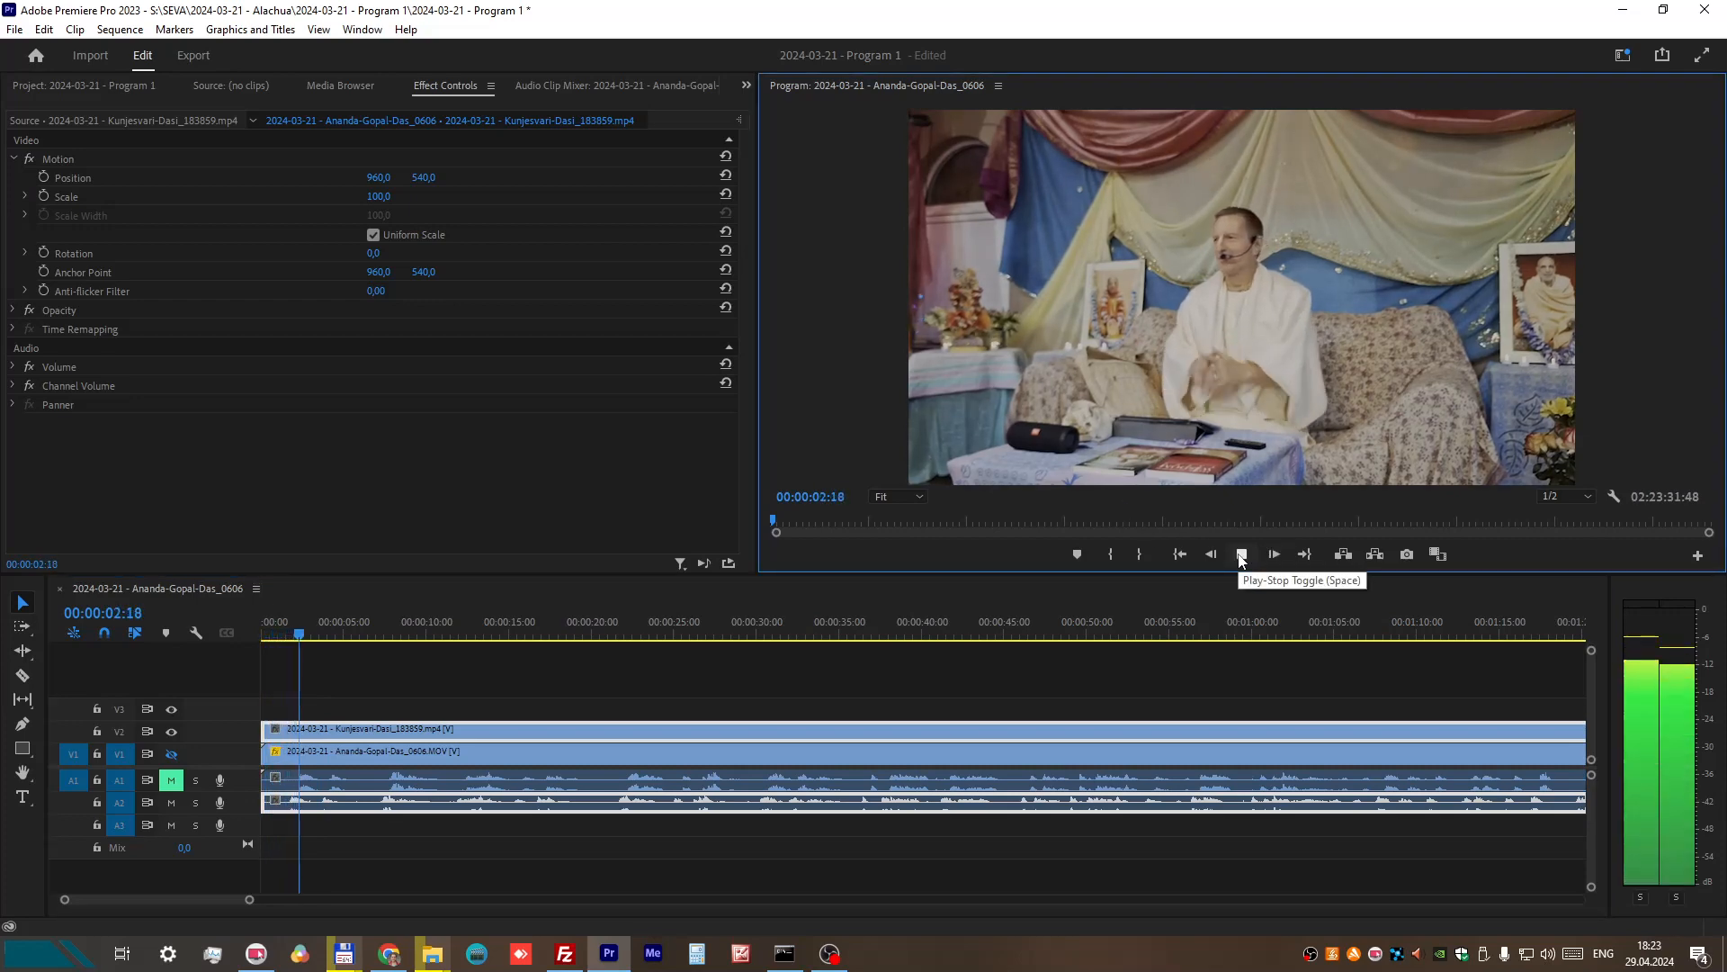
click(1242, 554)
Step: Take a short piece off the start of the V1 recording, keeping the clip at the beginning of the sequence
click(440, 783)
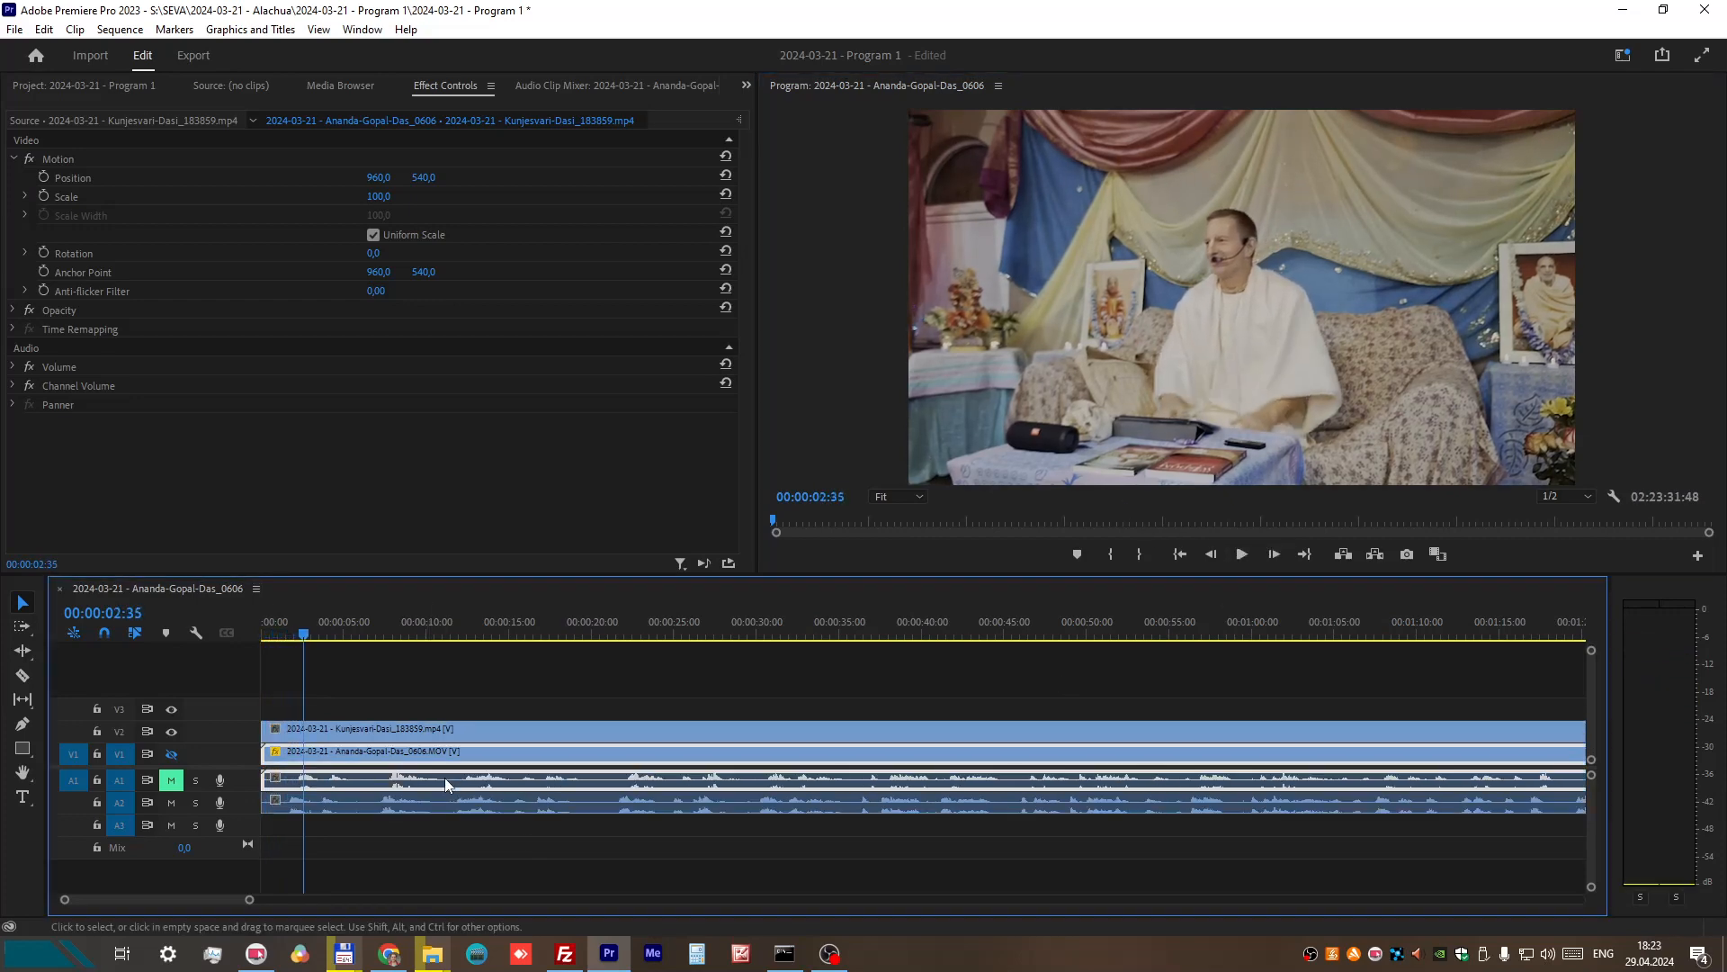
drag(267, 776, 315, 783)
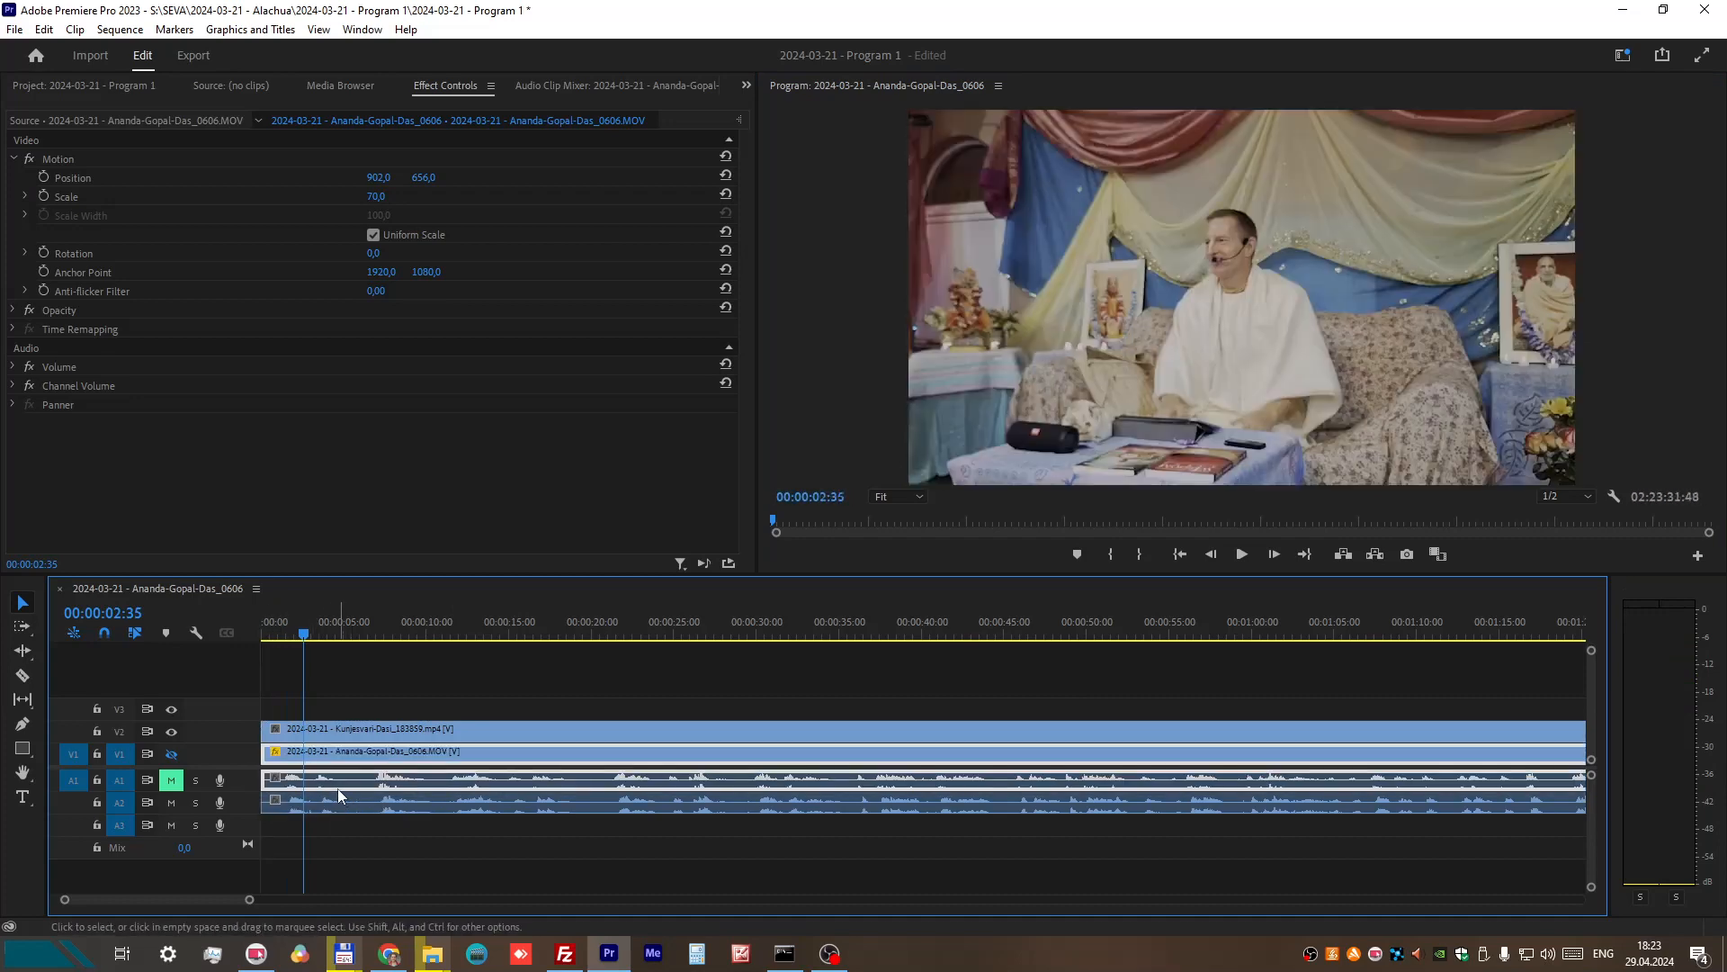
Step: Nudge the V1 recording about 0.4 seconds later so its A1 waveform lines up with the one on A2
key(=)
drag(160, 905, 71, 896)
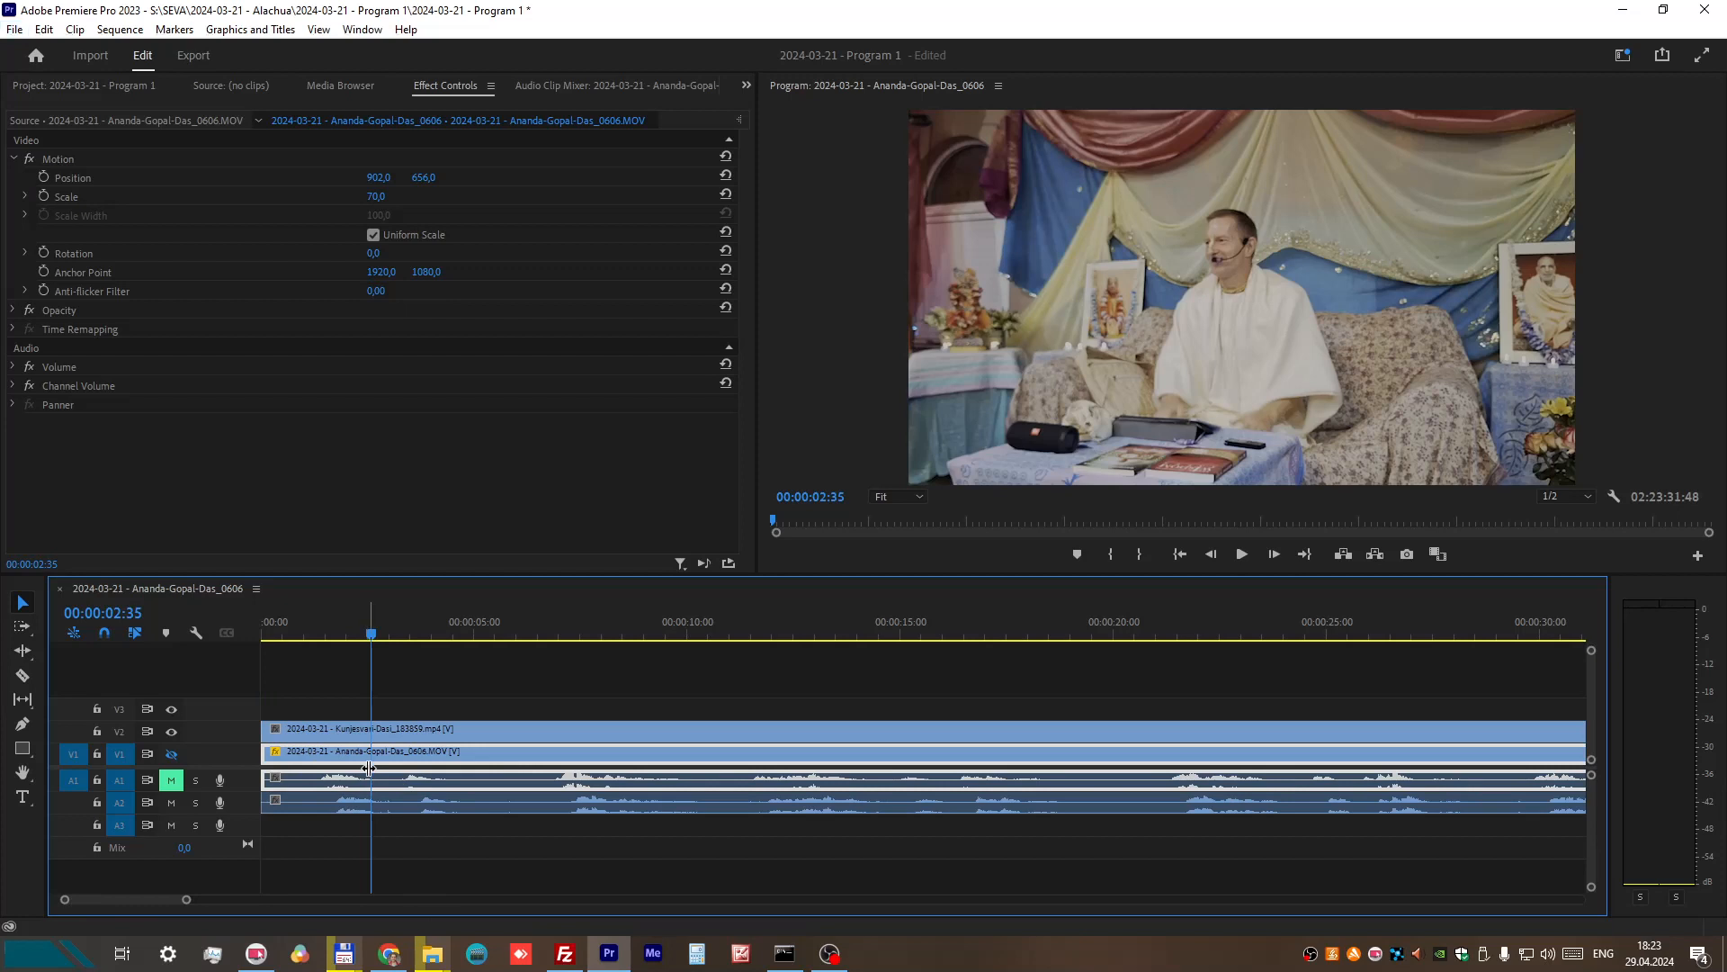
key(alt+Right)
key(alt+Right)
key(alt+Right)
key(alt+Right)
key(alt+Right)
key(alt+Right)
key(alt+Right)
key(alt+Right)
key(alt+Right)
key(alt+Right)
key(alt+Right)
key(alt+Right)
key(alt+Right)
key(alt+Right)
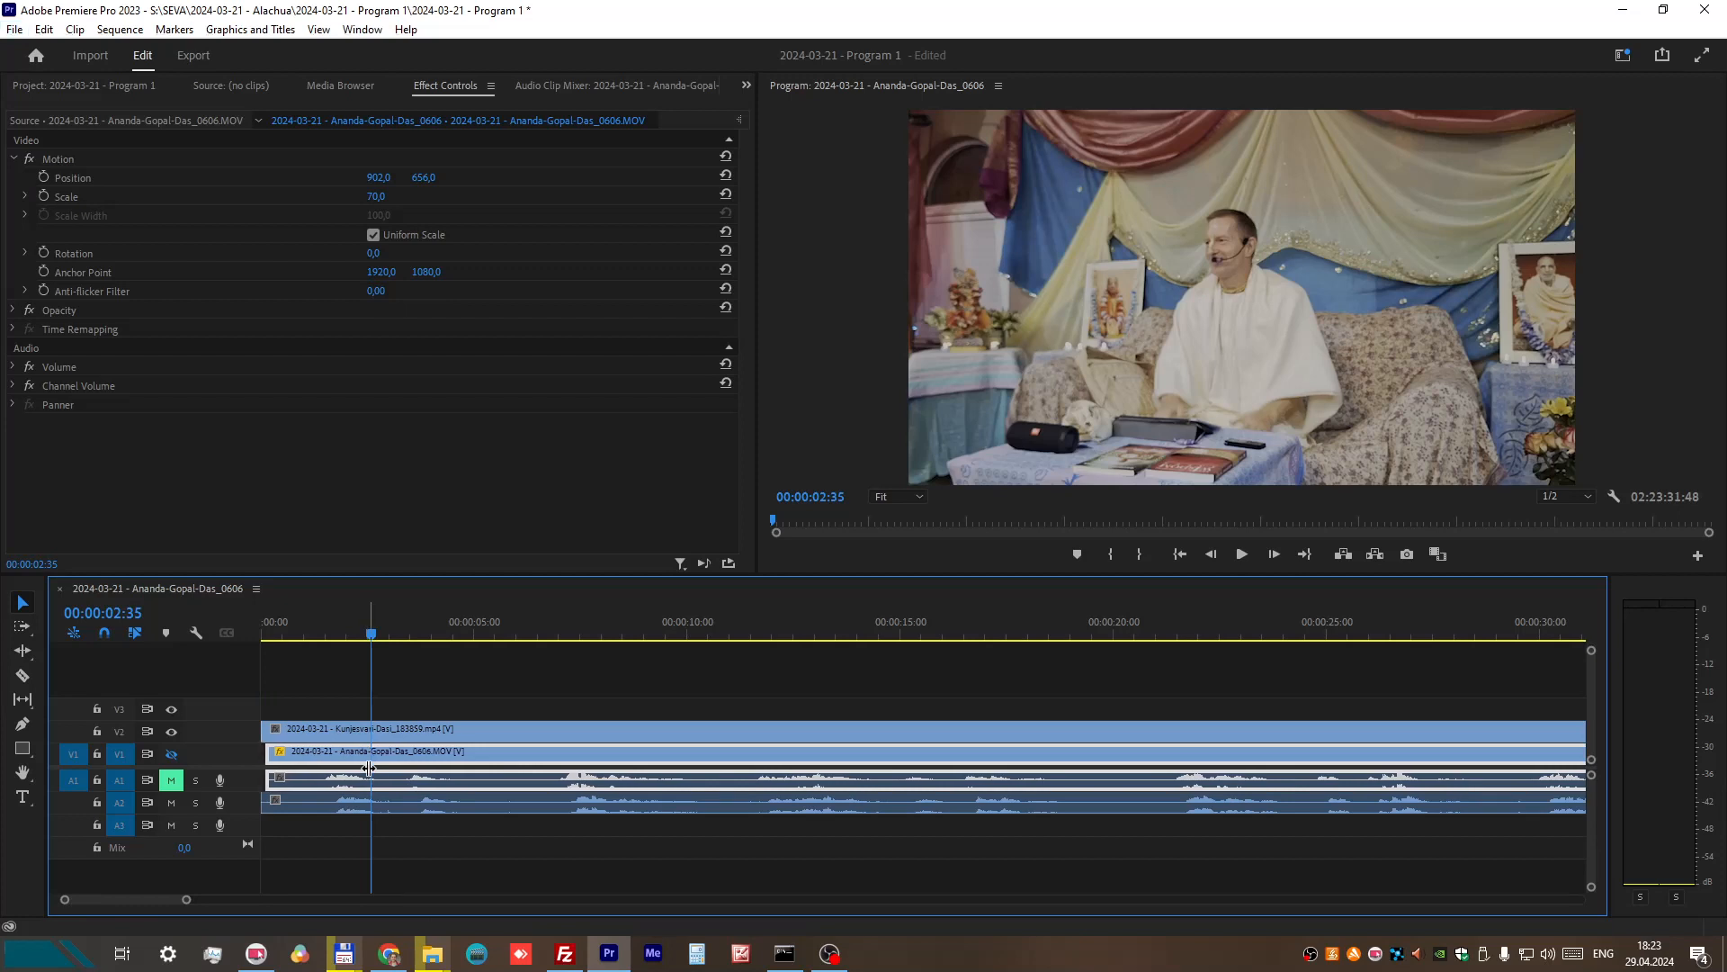
key(alt+Right)
key(alt+Right)
key(alt+Right)
key(alt+Right)
key(alt+Right)
key(alt+Right)
key(alt+Right)
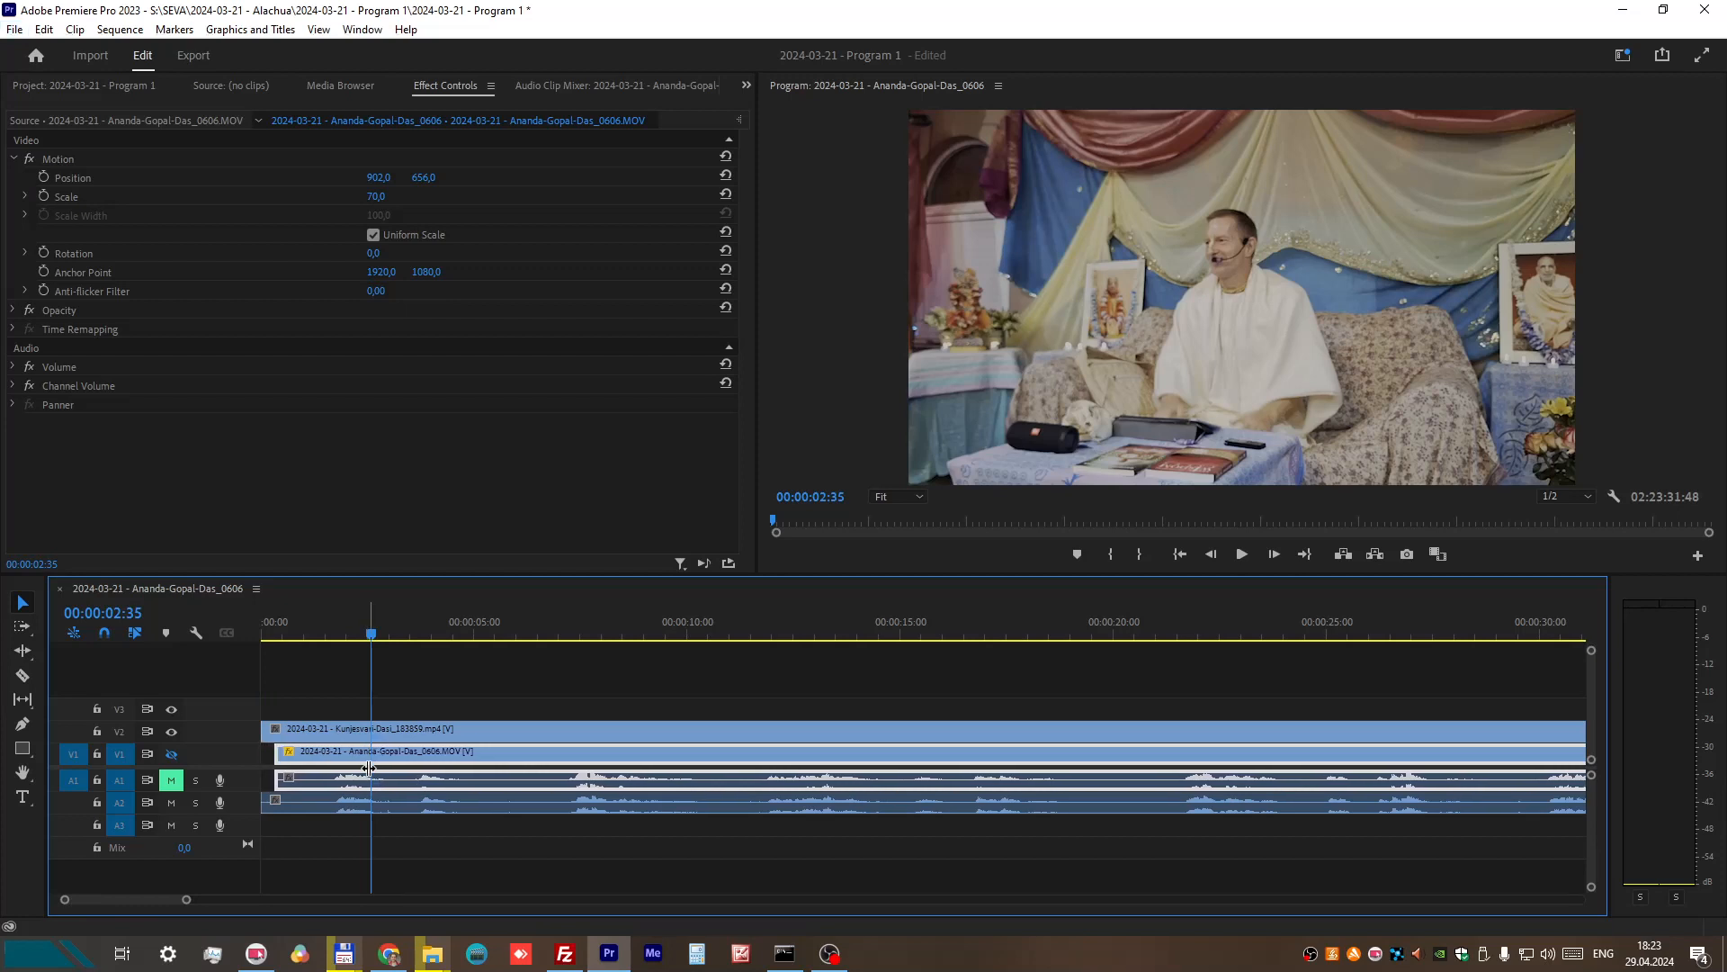
key(alt+Right)
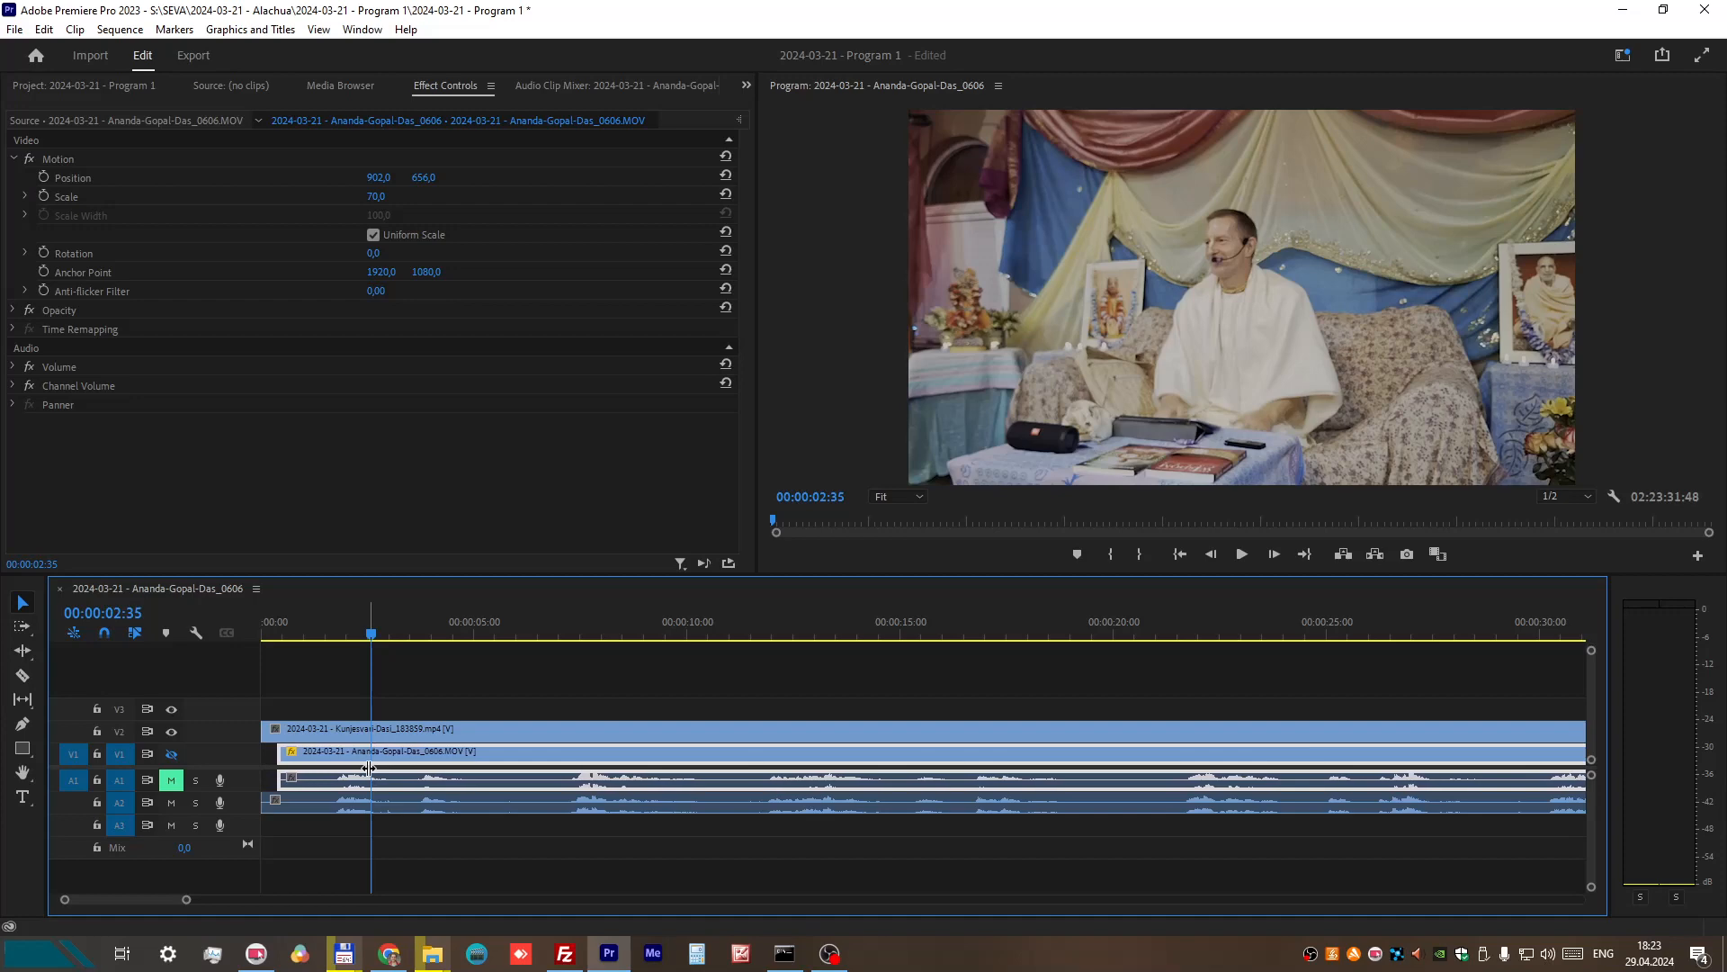
Step: Extend the start of the nudged V1 recording back to the beginning of the sequence, keeping its waveform aligned with A2
key(alt+Left)
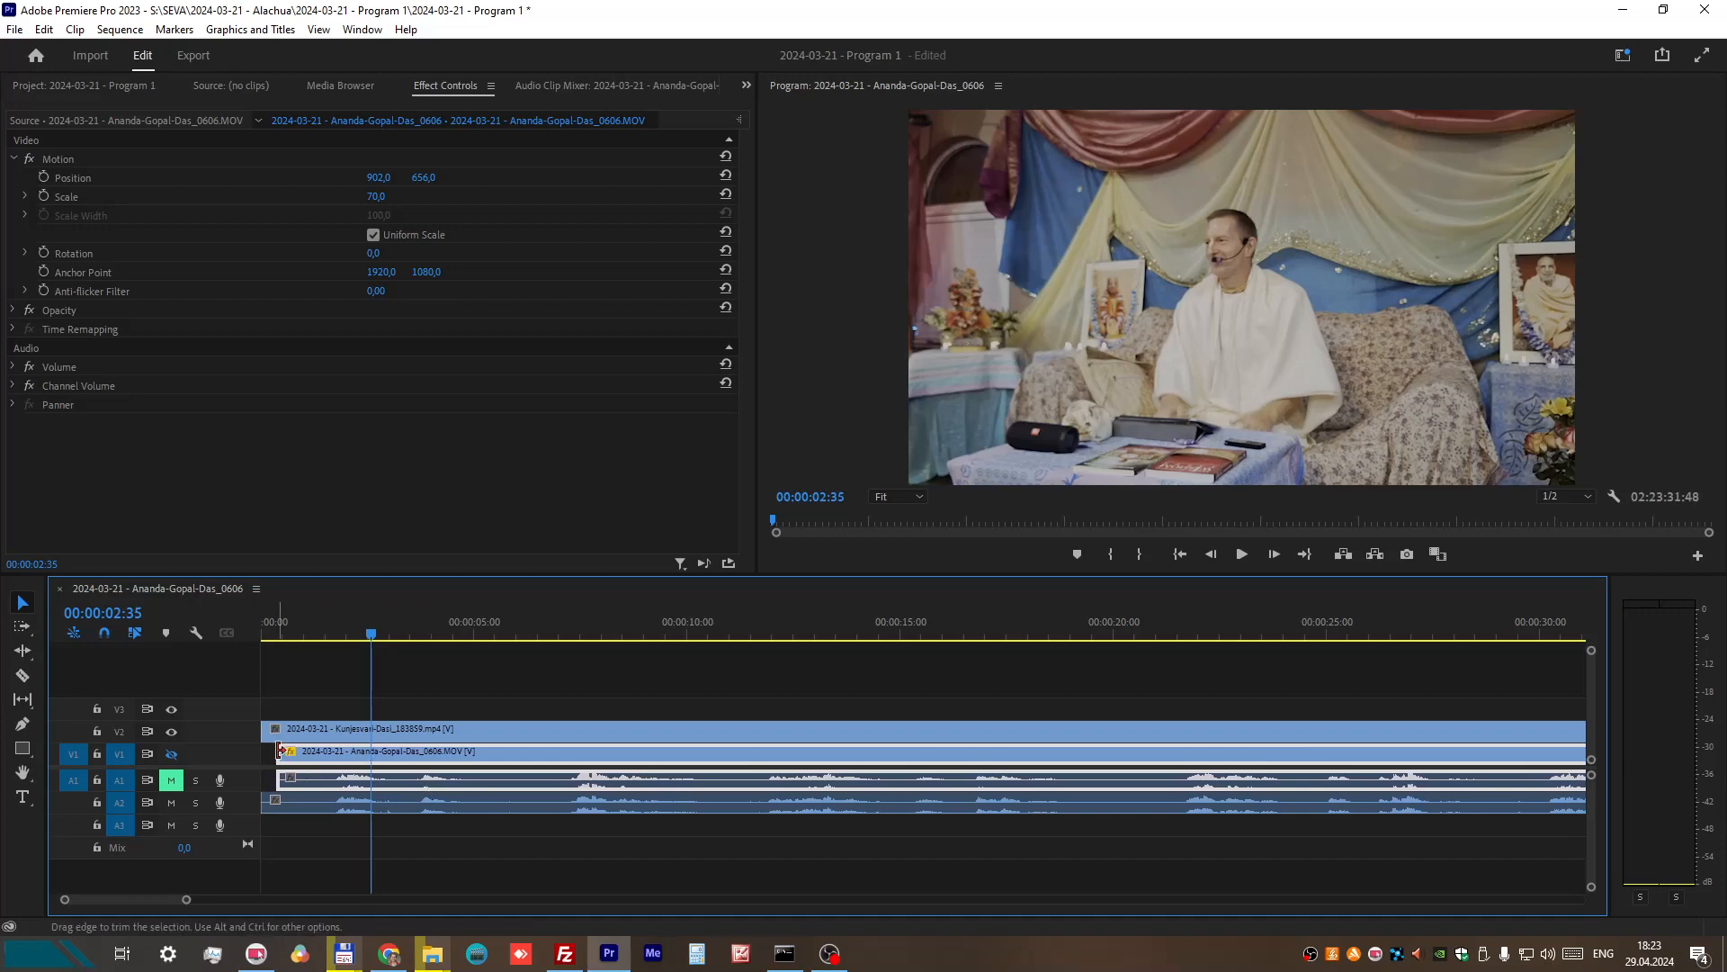
drag(279, 751, 267, 754)
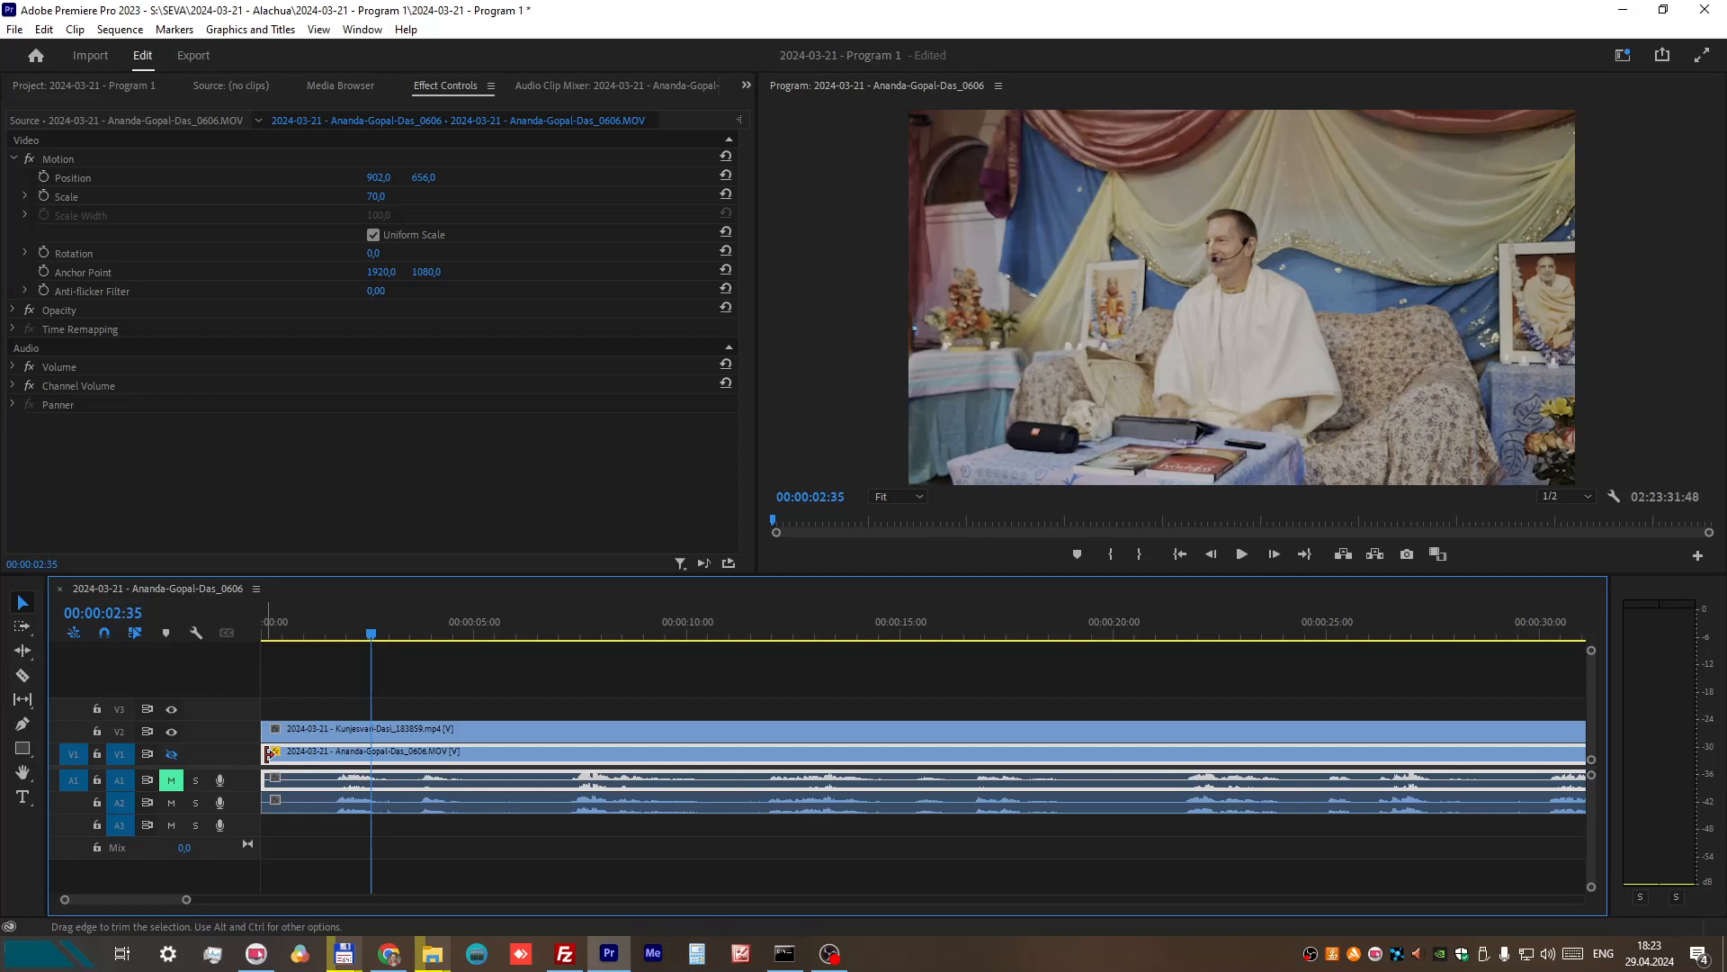
drag(267, 754, 265, 753)
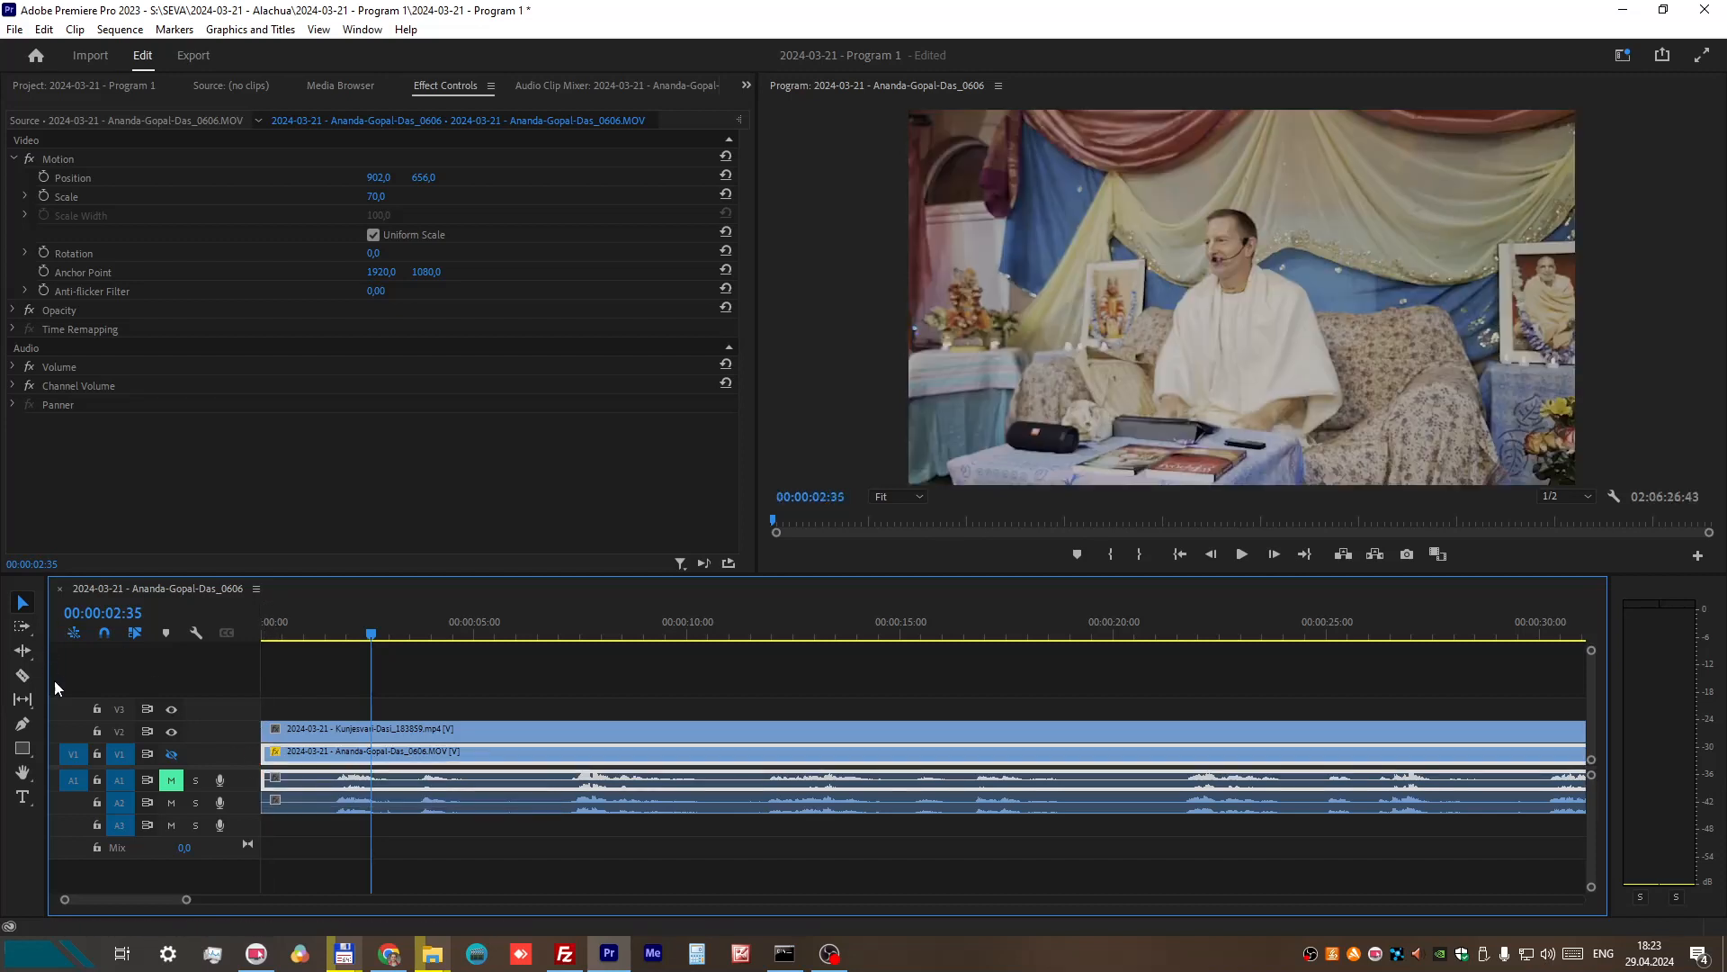
Step: Cut off roughly the first seven seconds of the V1 recording and extend the remaining clip back to the sequence start
click(23, 675)
click(553, 779)
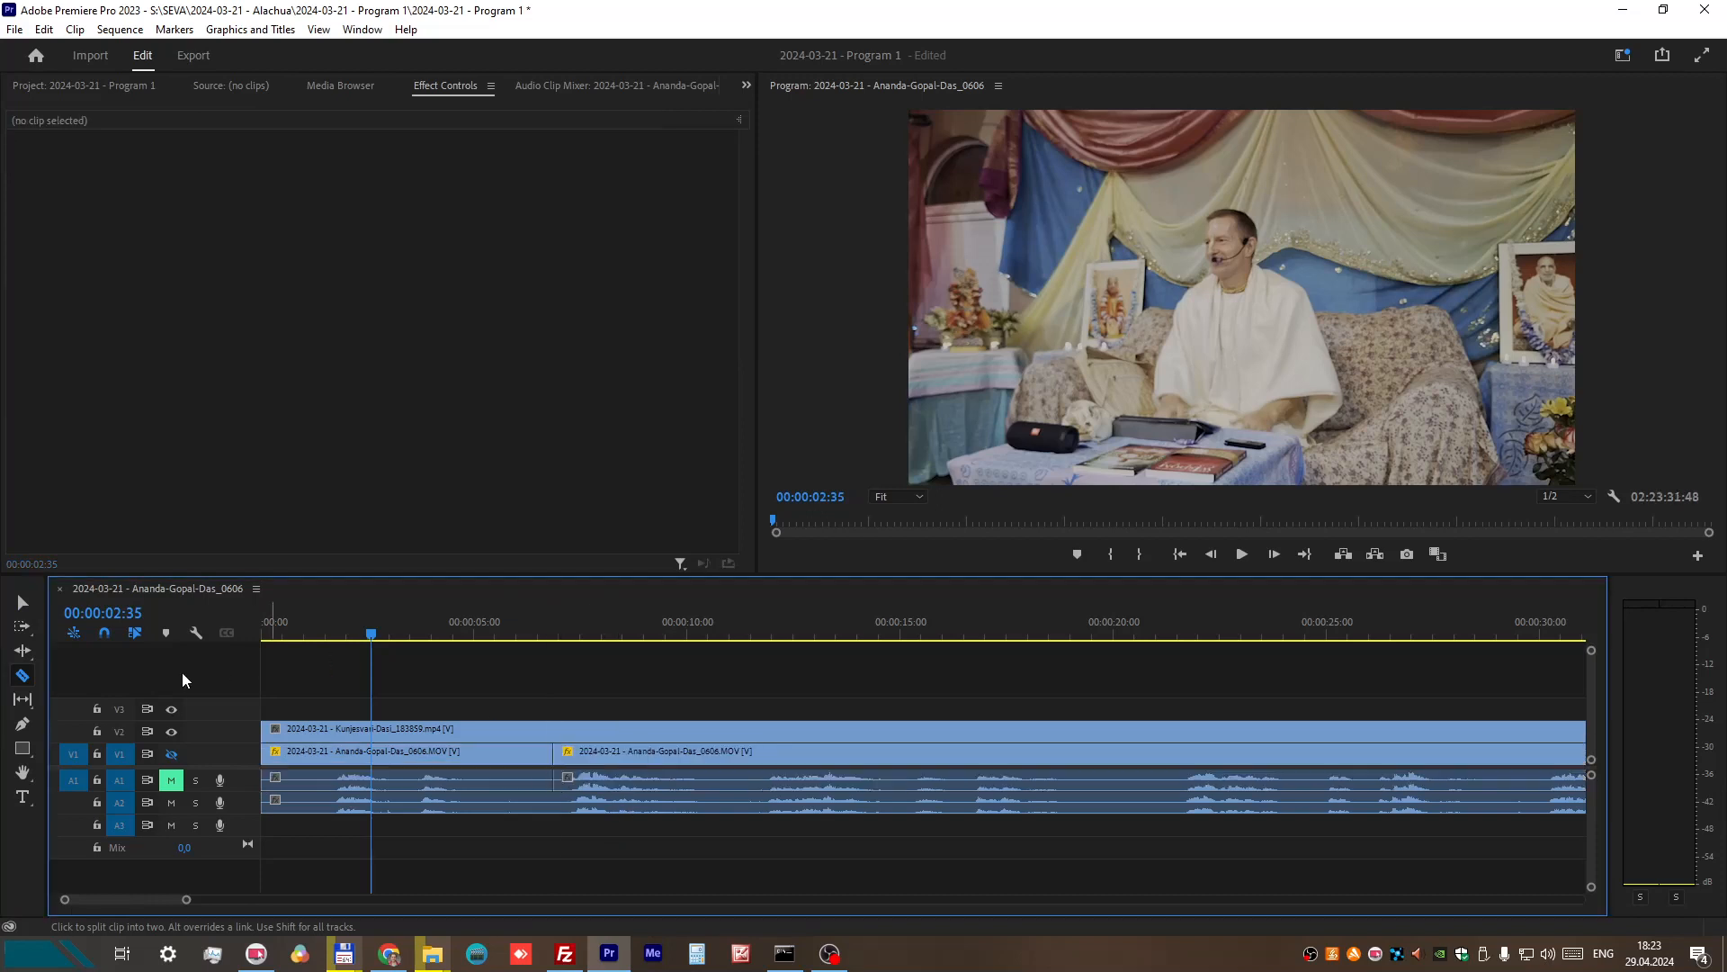
key(v)
click(477, 763)
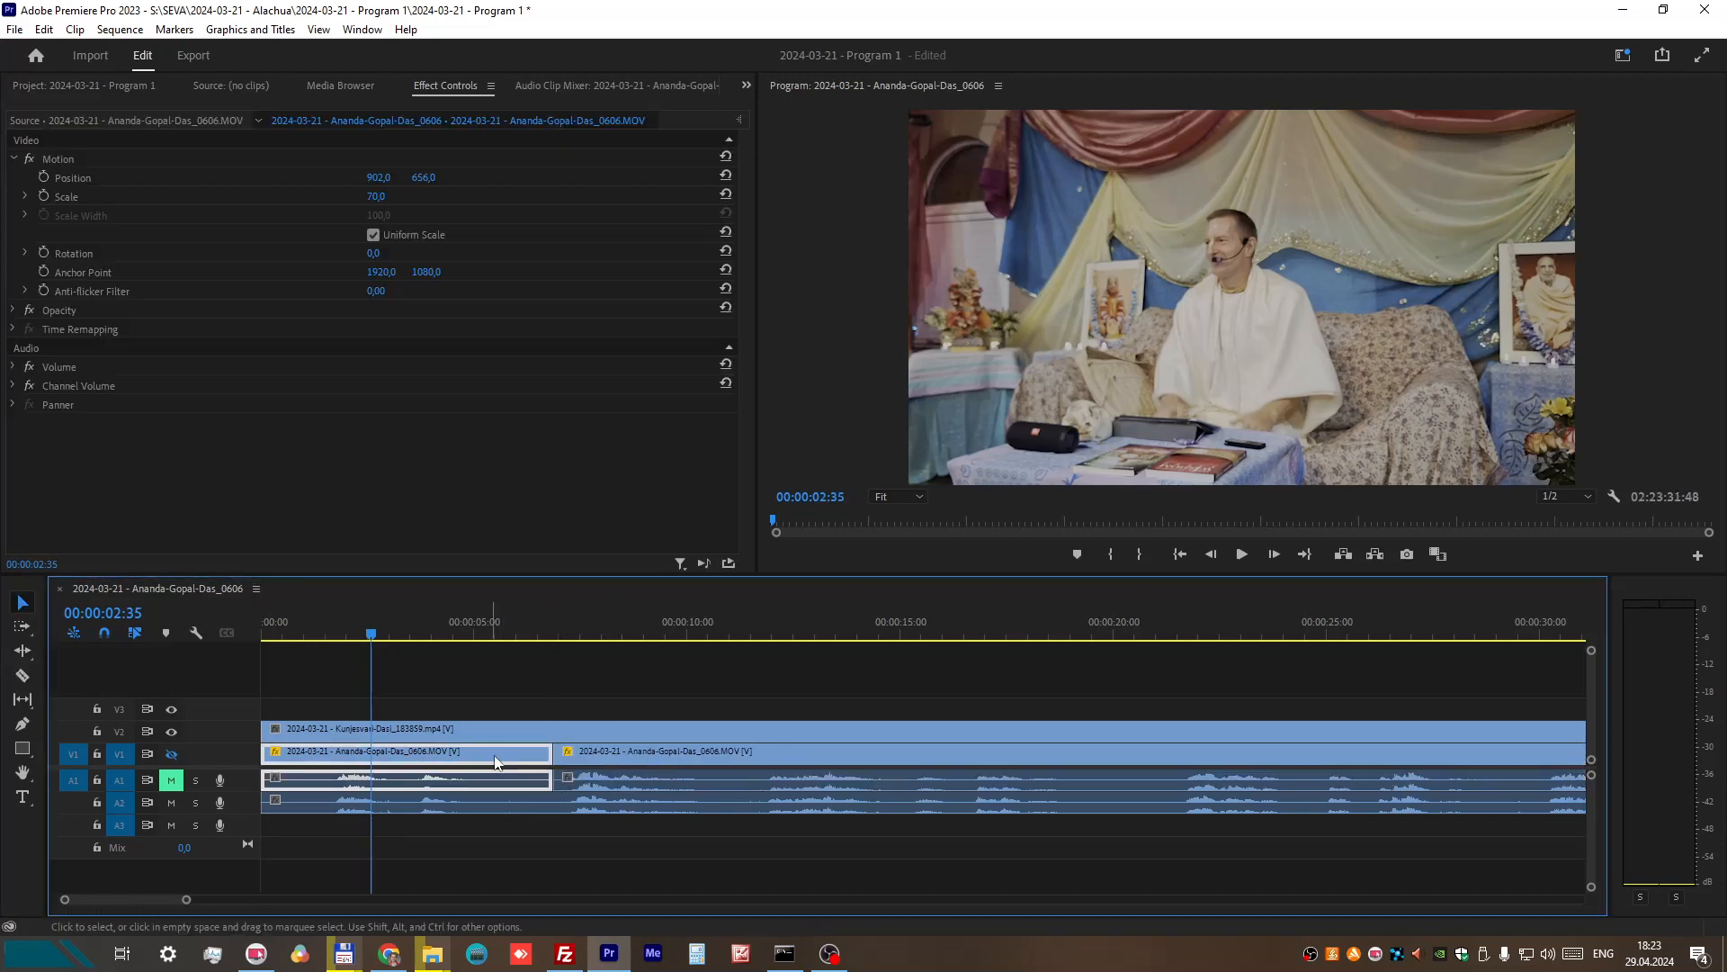
key(Delete)
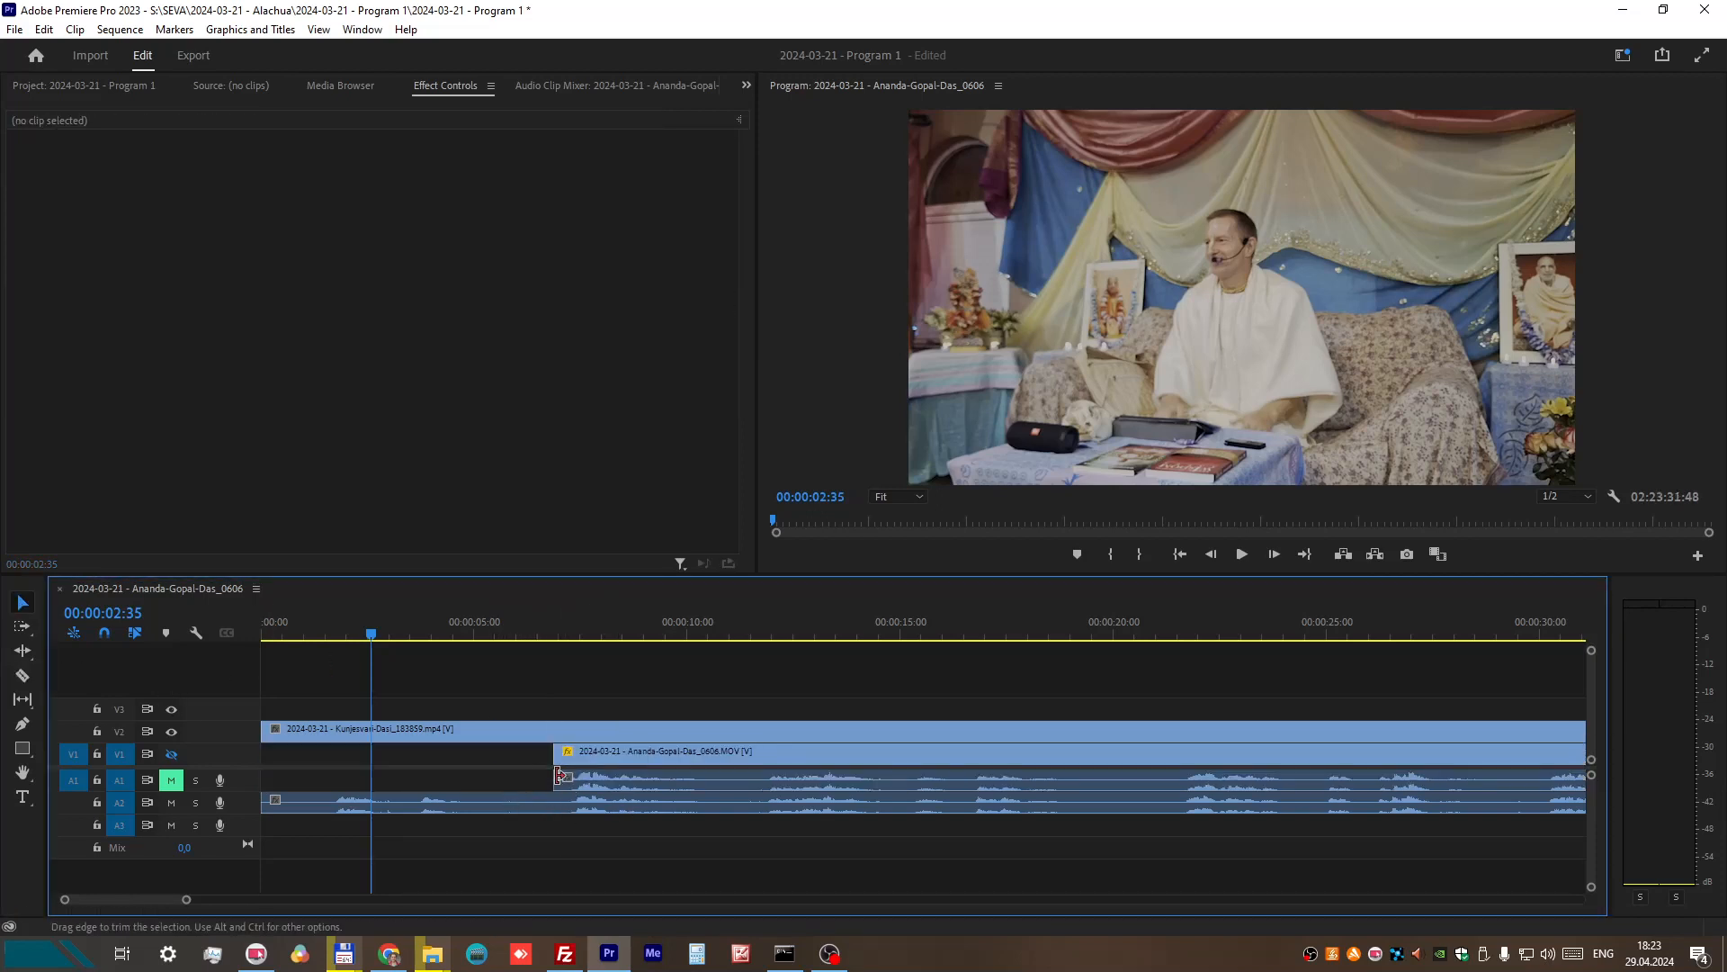
drag(554, 779, 214, 770)
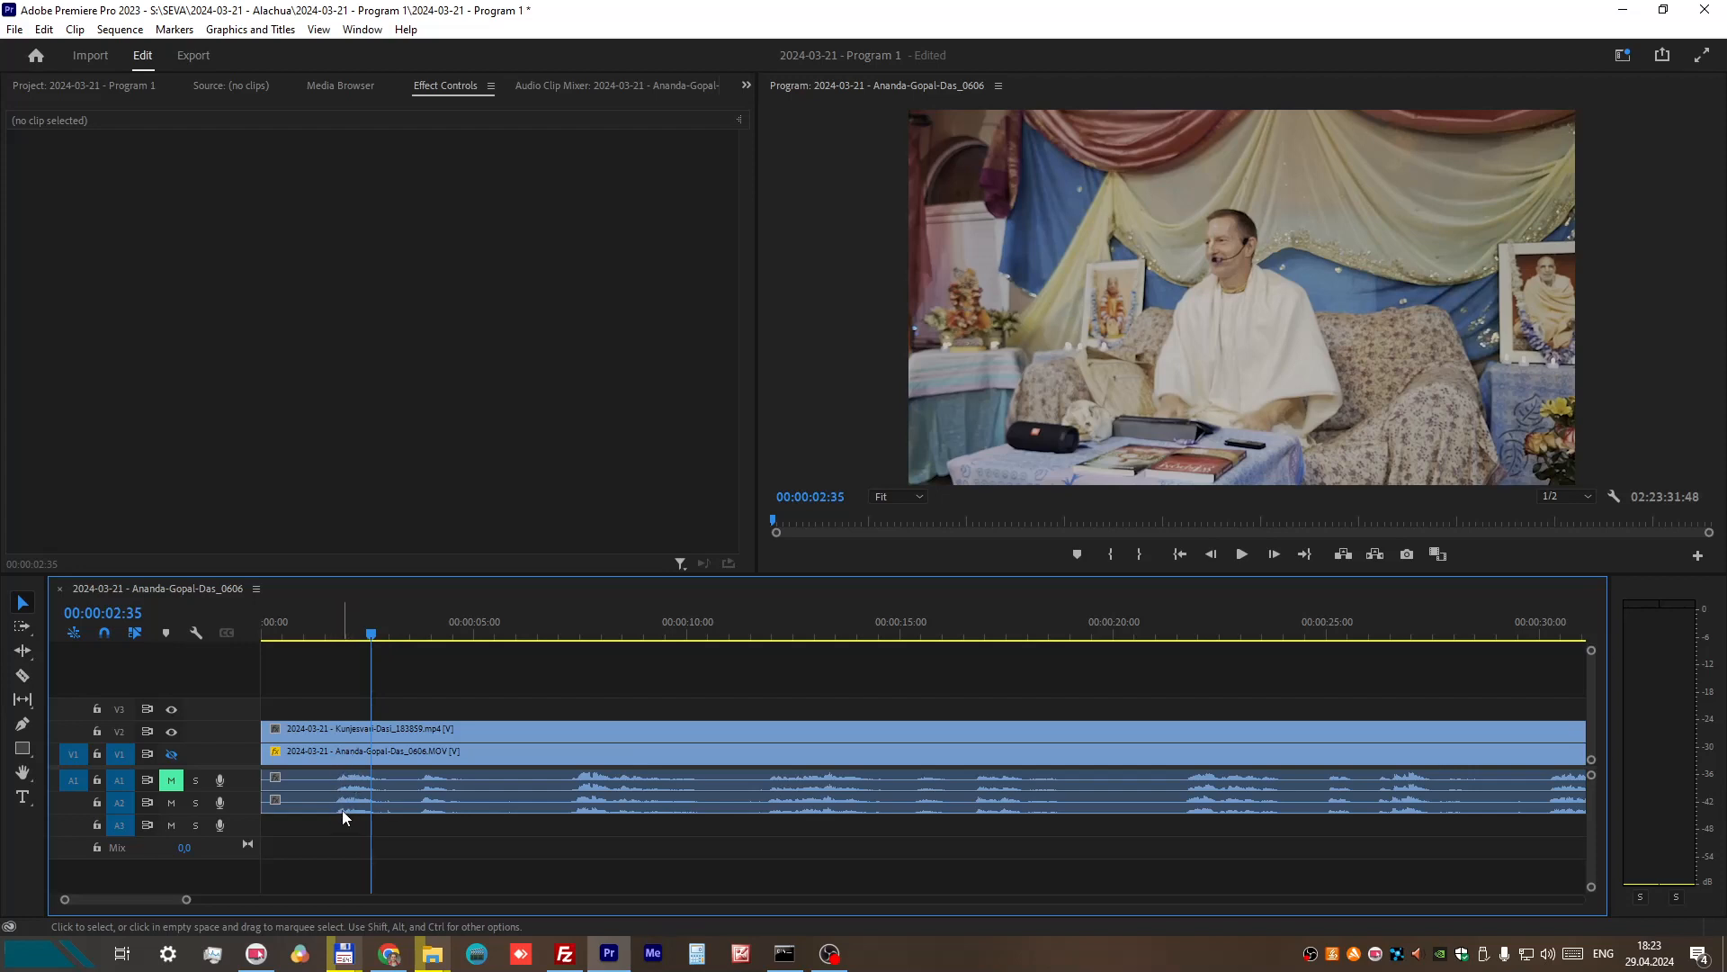
Step: Unmute A1 and play both audio tracks together from 00:00:01:34 to about 00:00:04:43 to check their synchronization
click(172, 780)
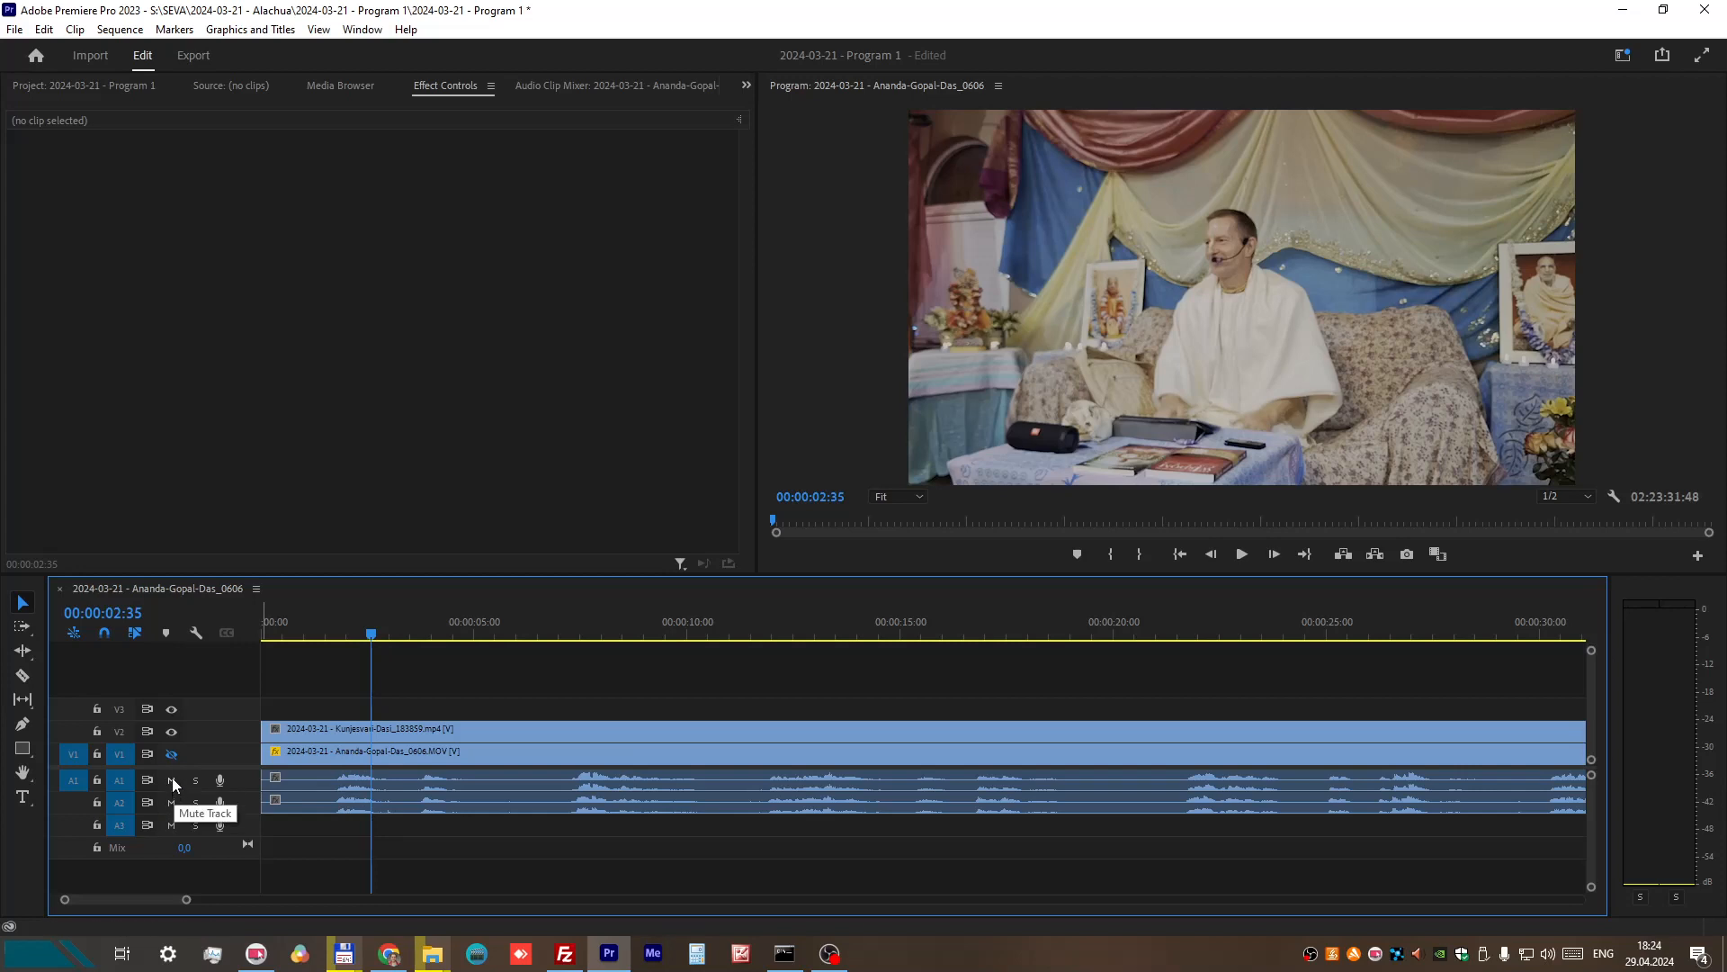
click(330, 619)
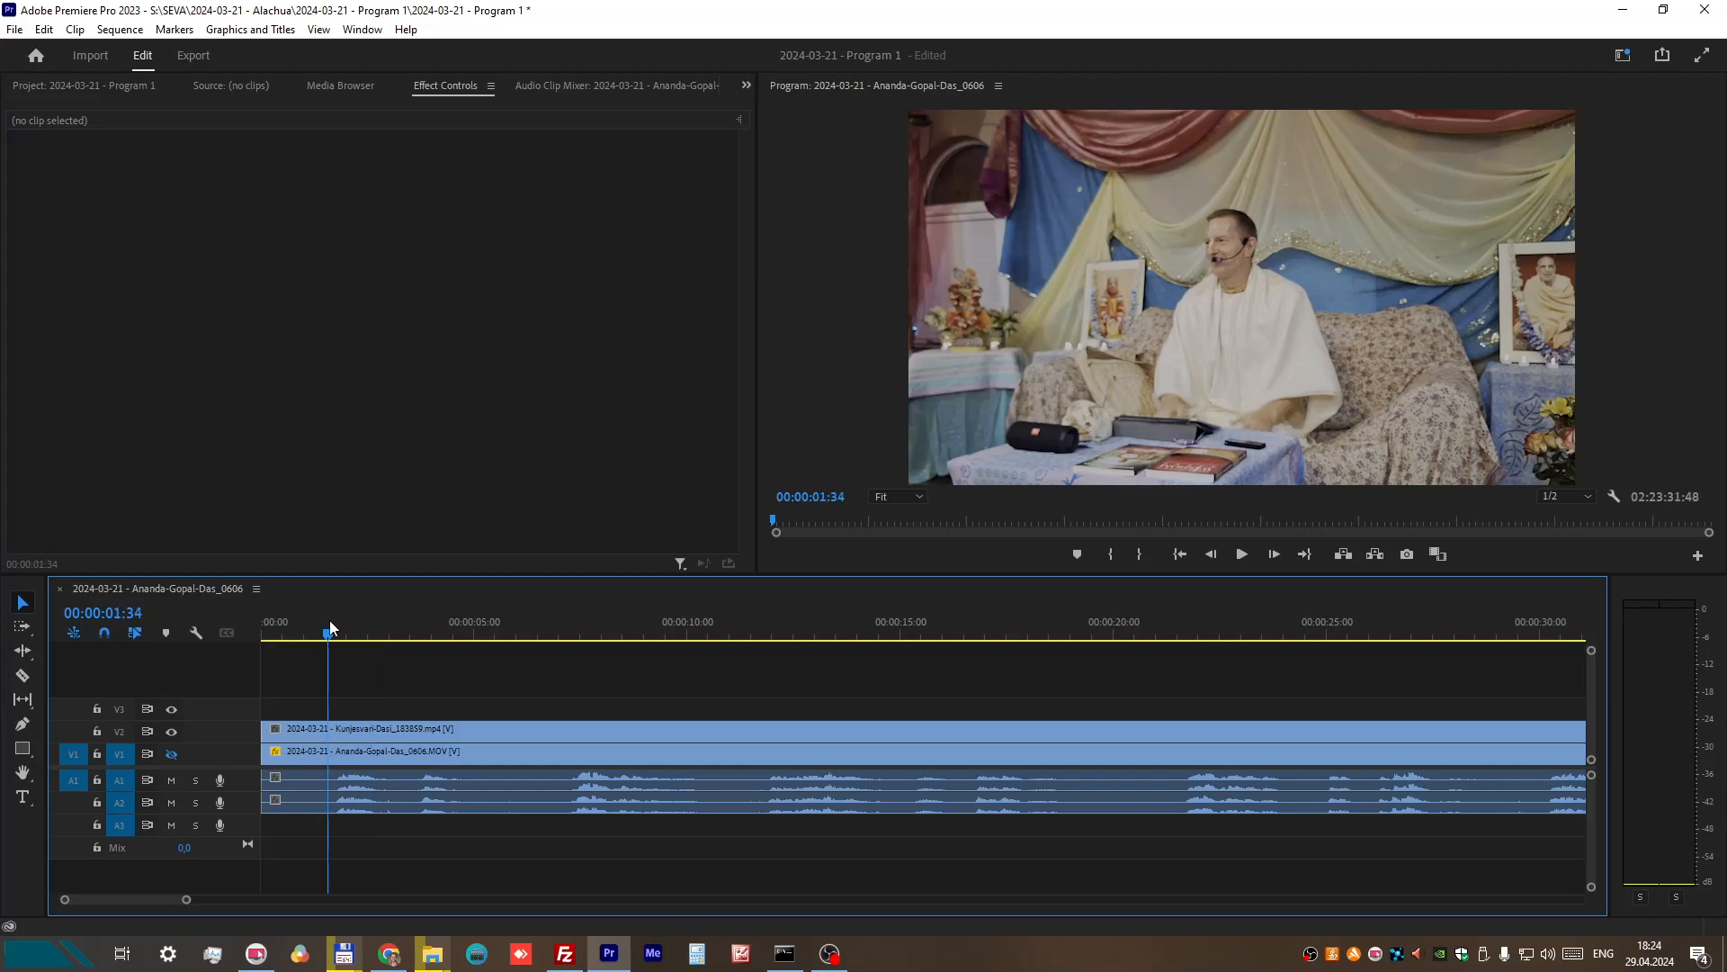
click(1242, 555)
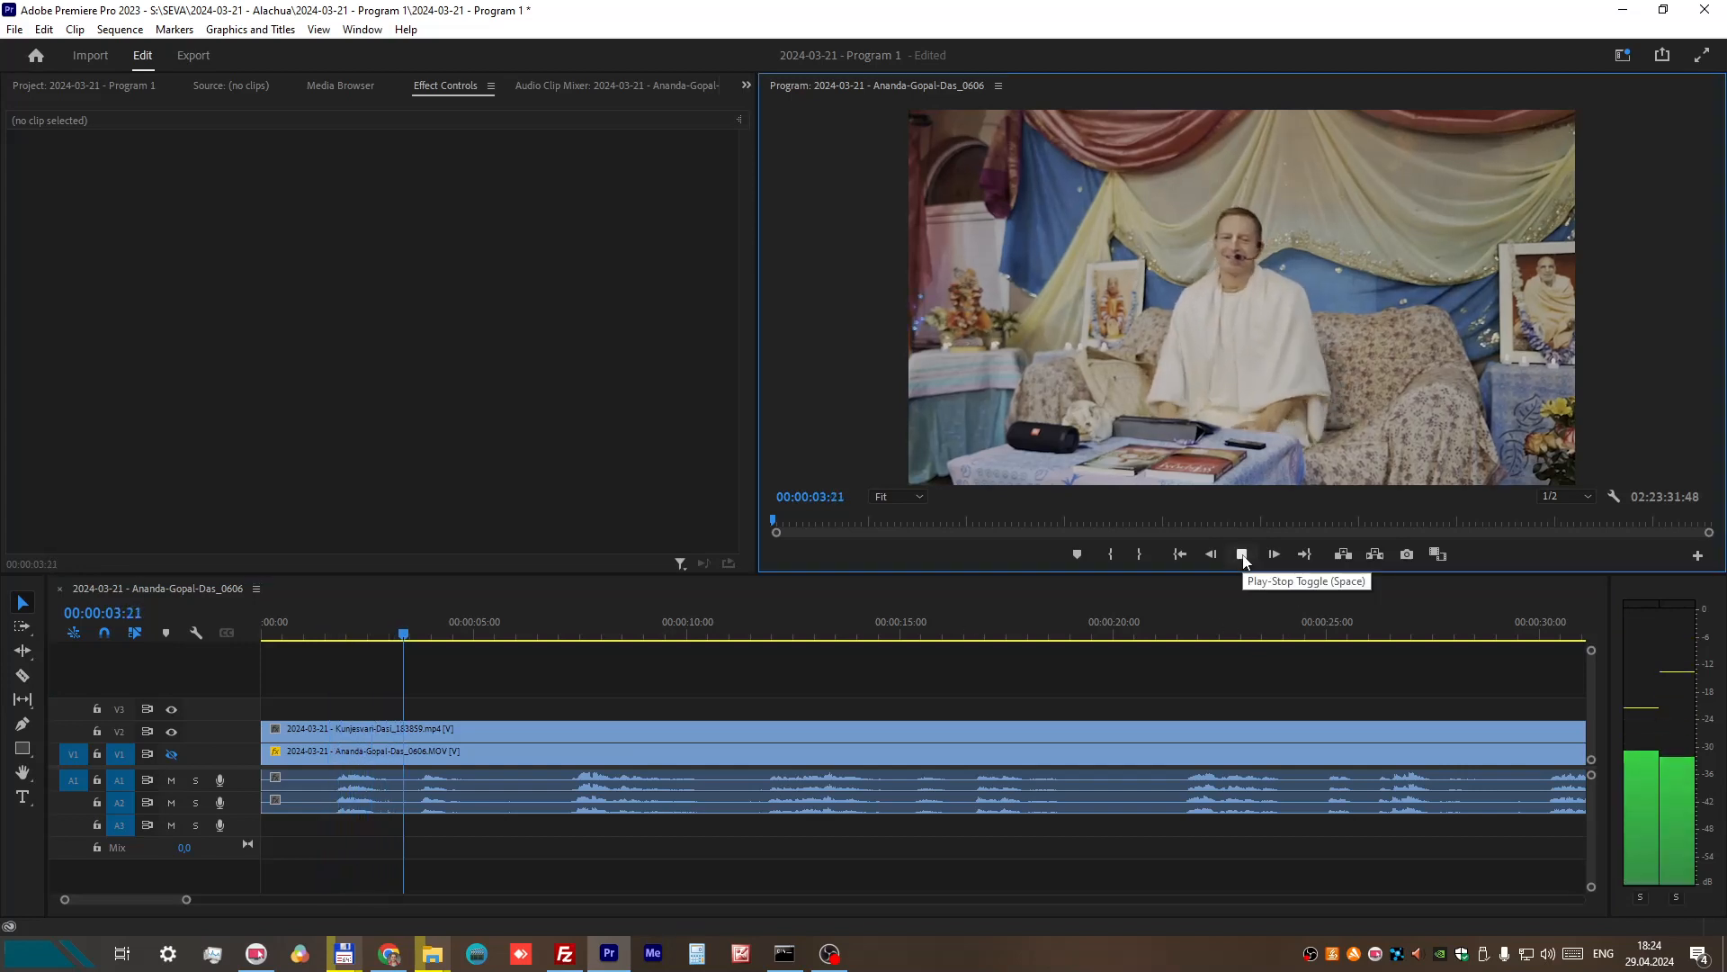
click(1242, 555)
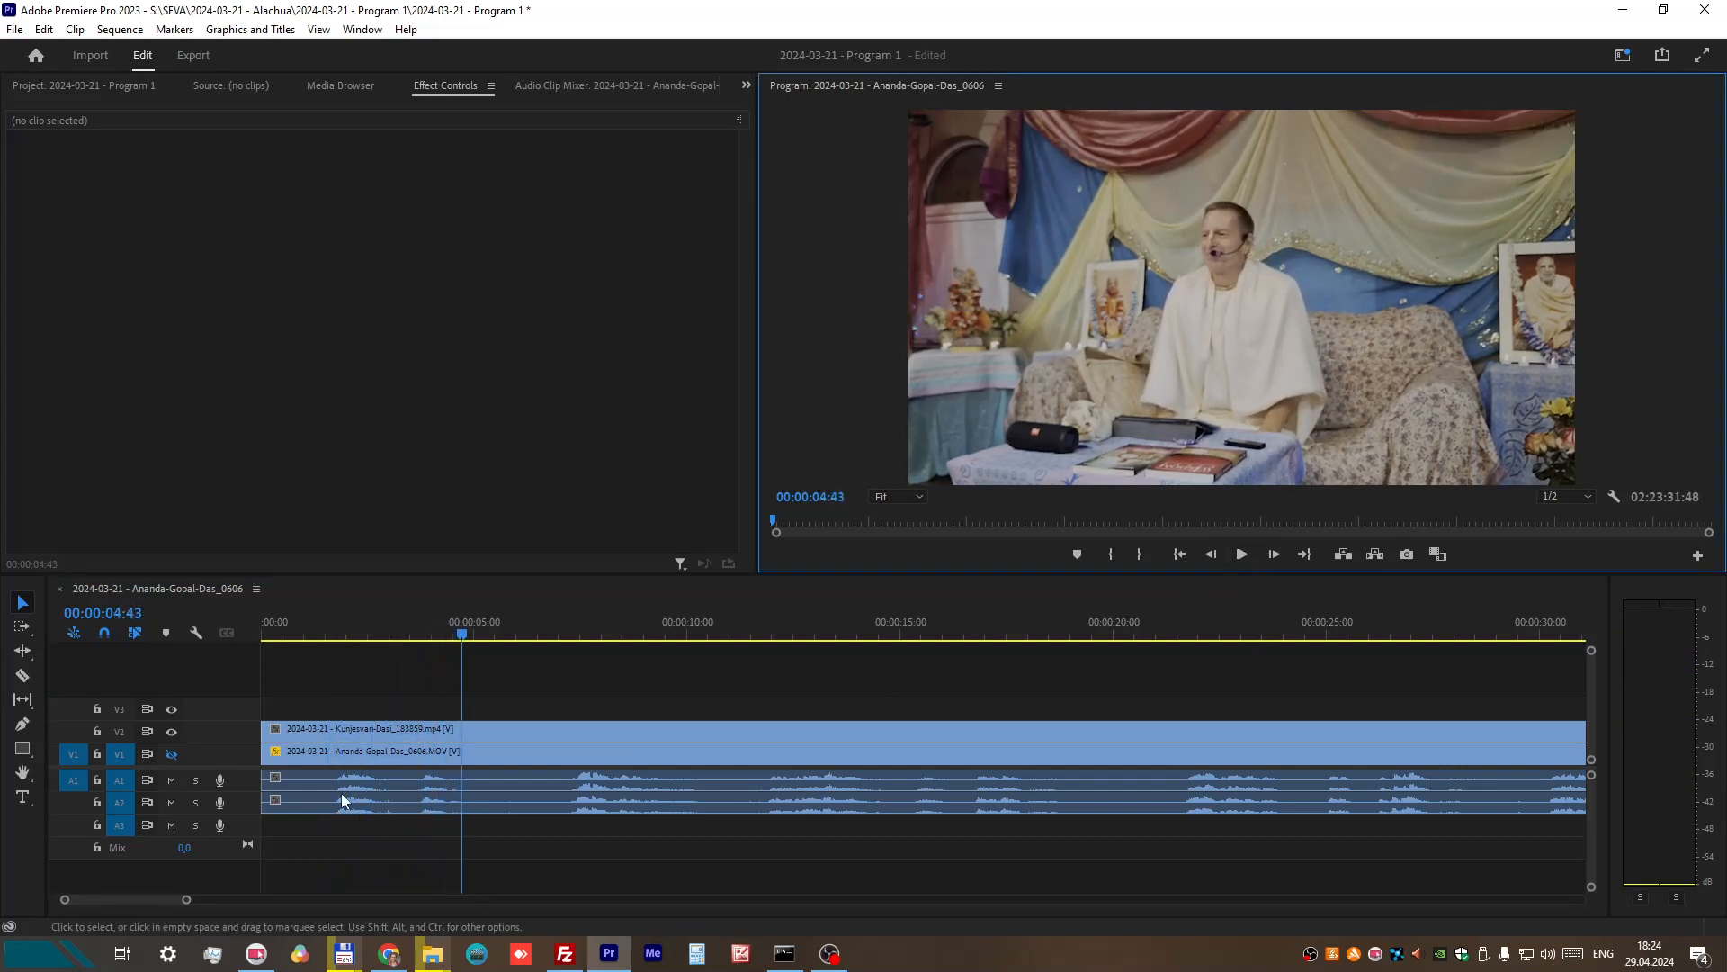
Step: Offset the V1 recording slightly later to hear the mismatch from 00:00:01:40, and return it to the sequence start
click(370, 775)
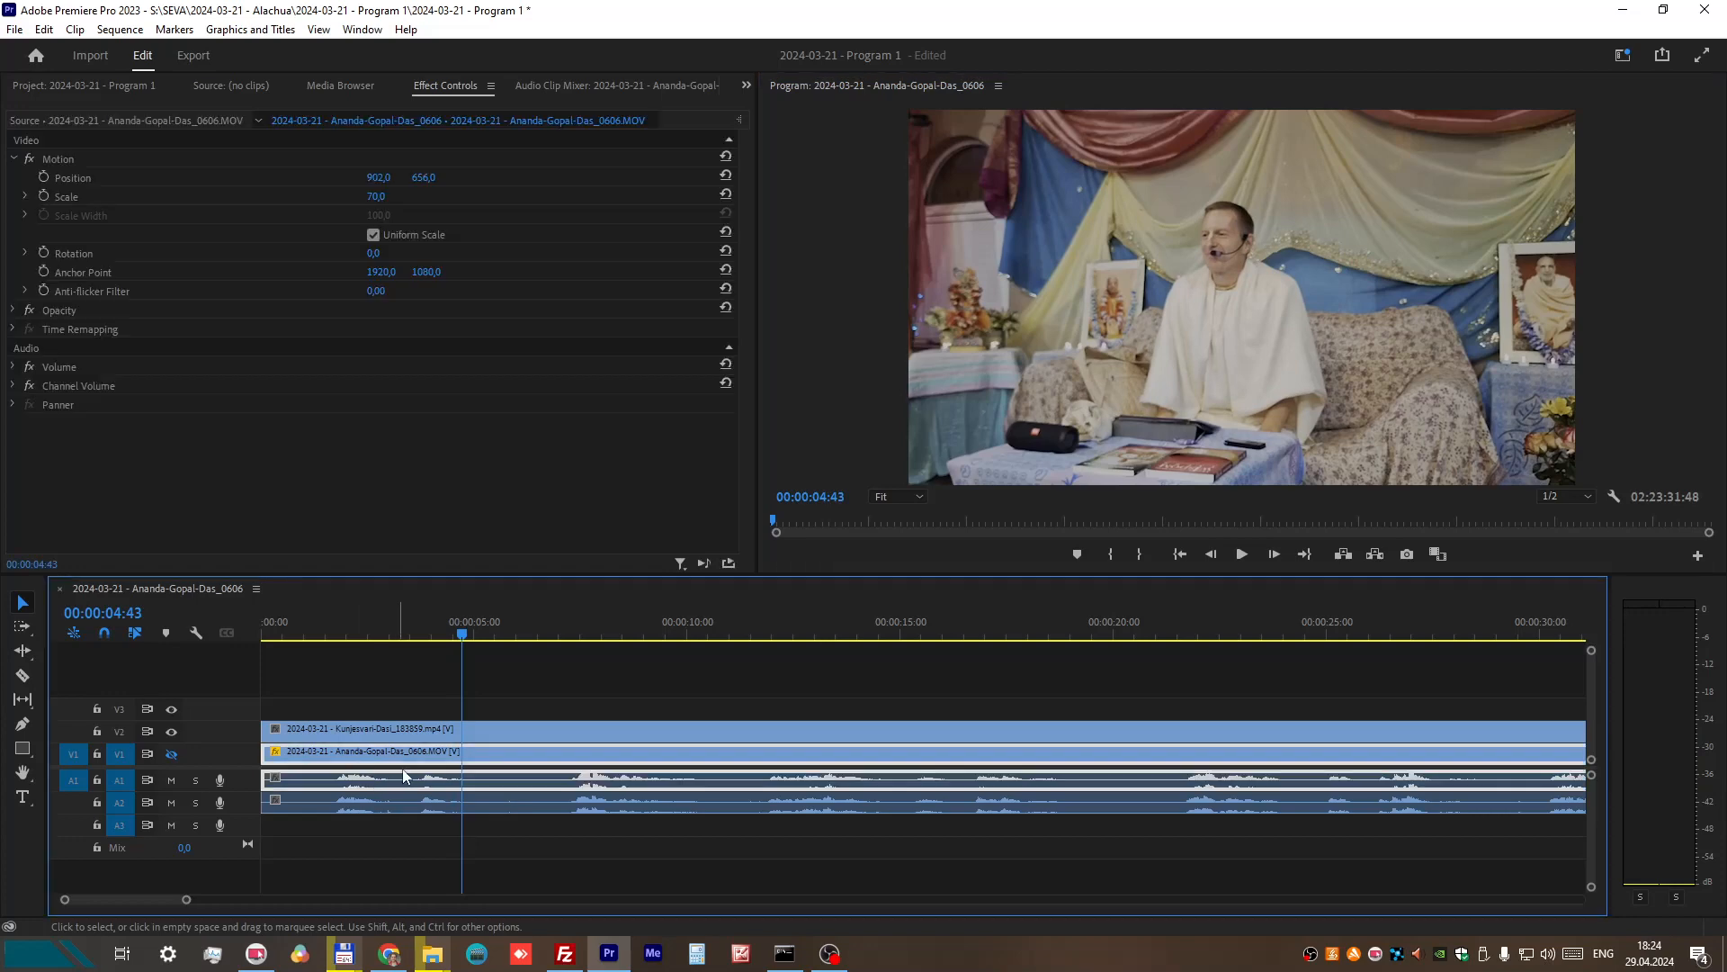
key(alt+Right)
key(alt+Right)
key(alt+Right)
key(alt+Right)
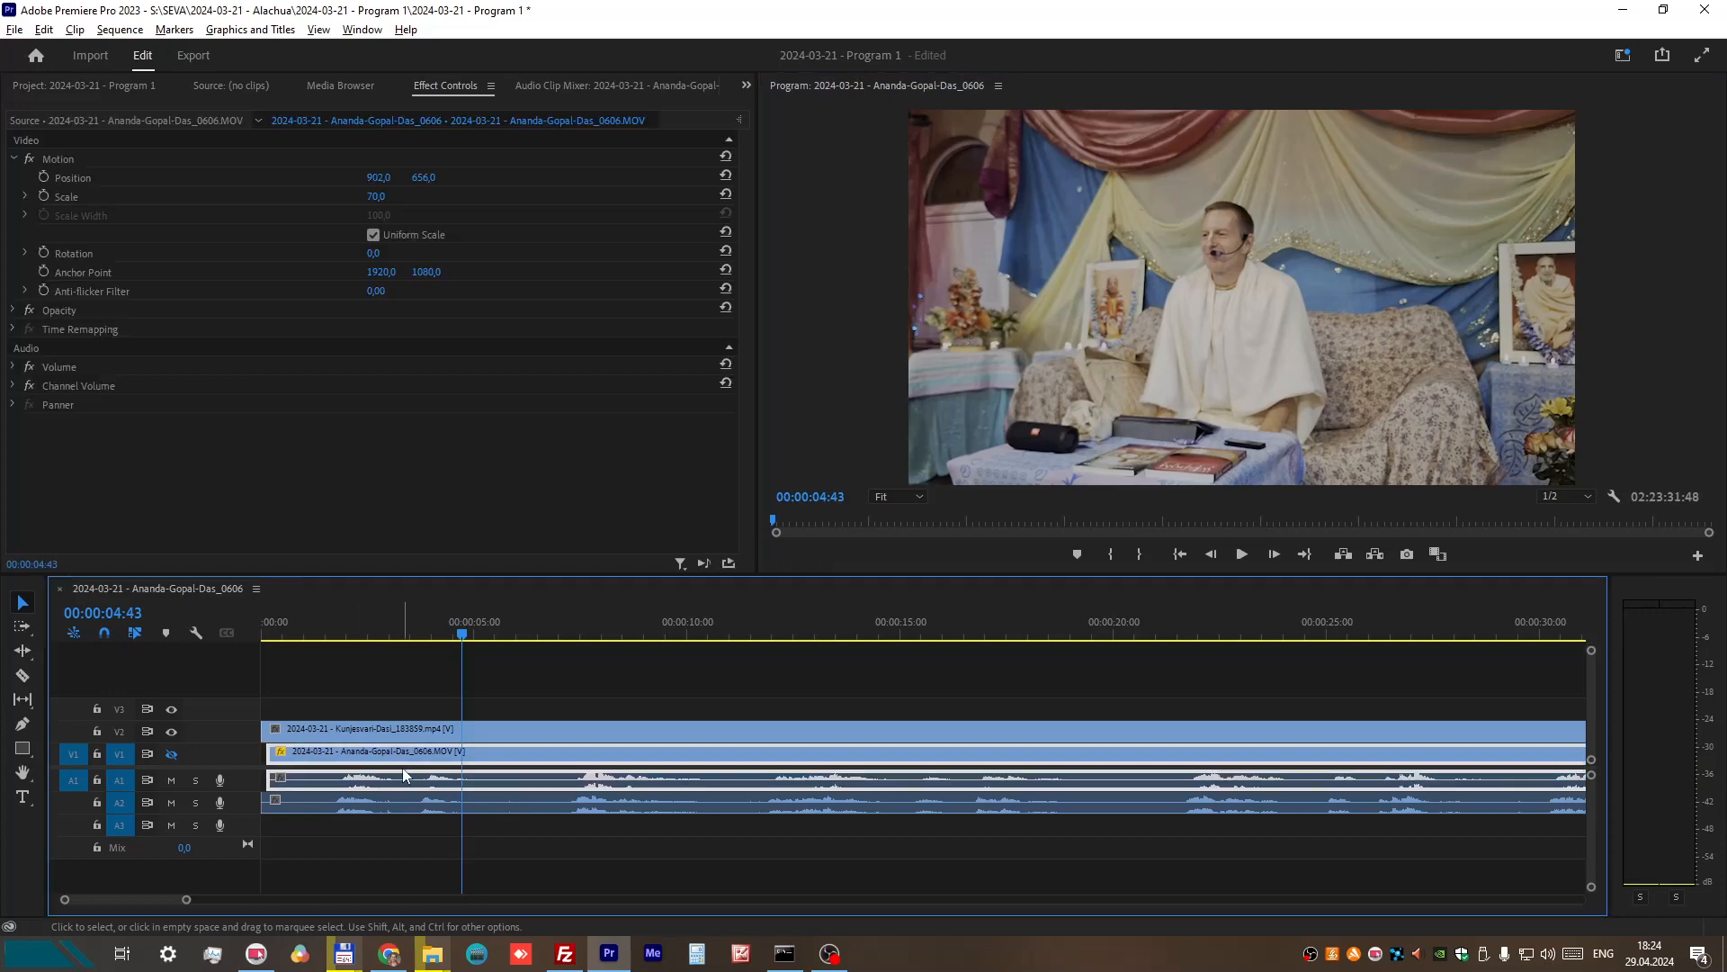
click(332, 622)
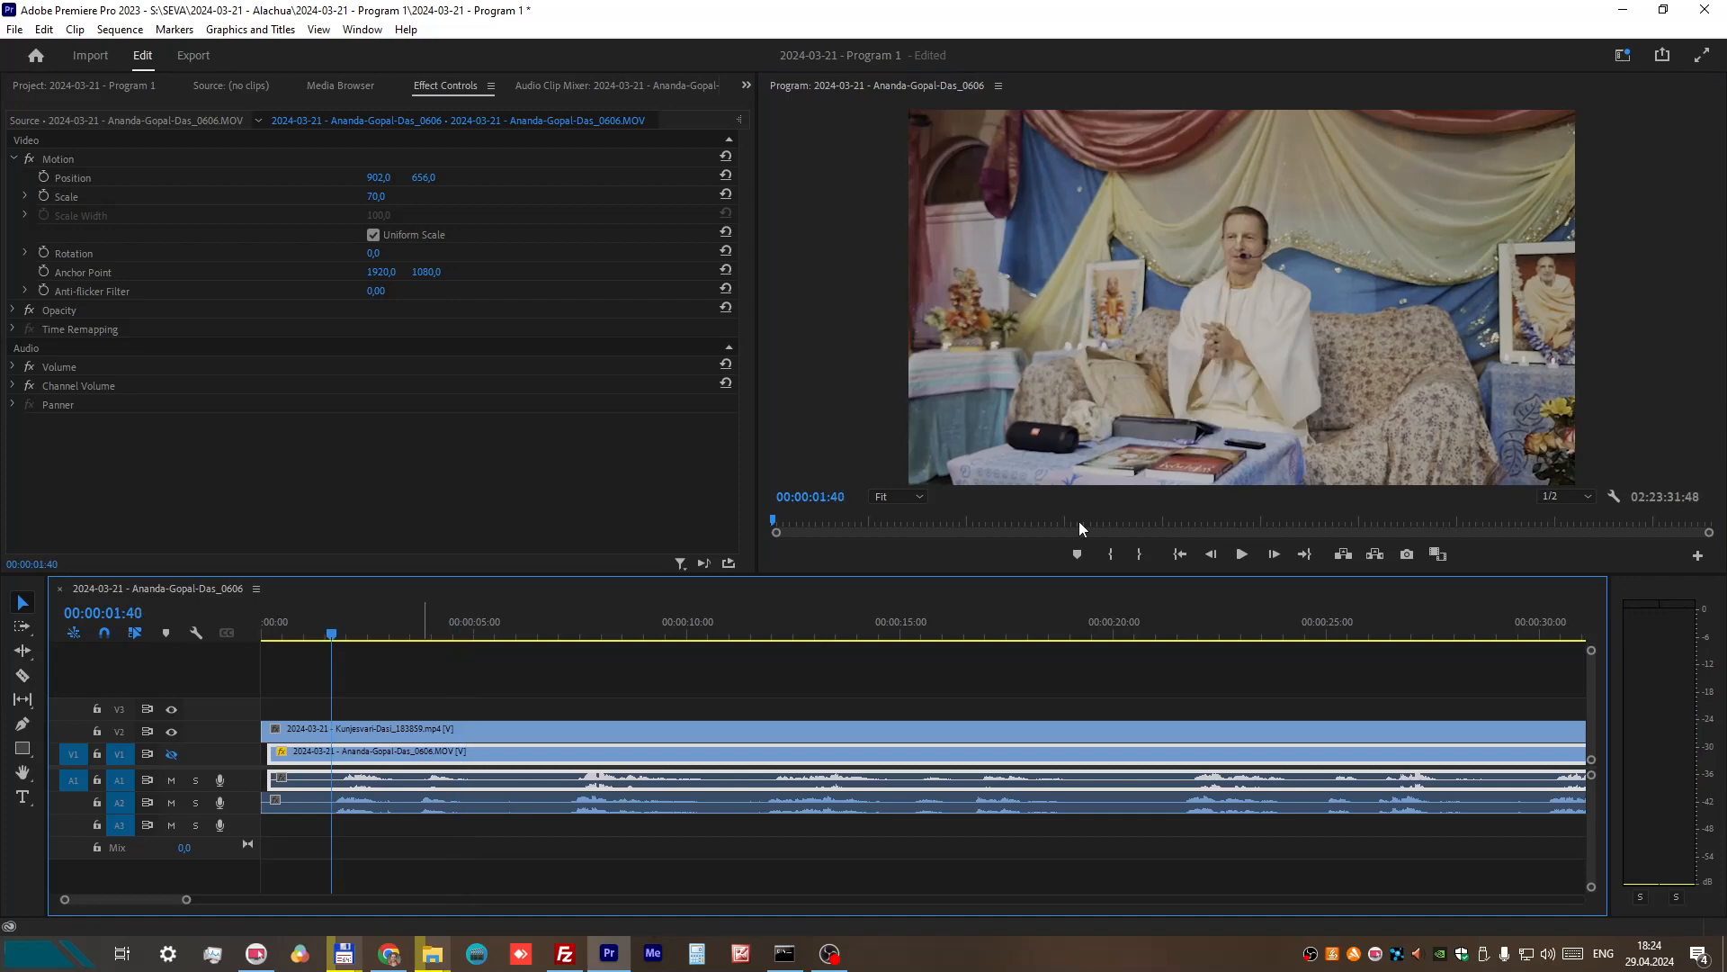
click(1241, 554)
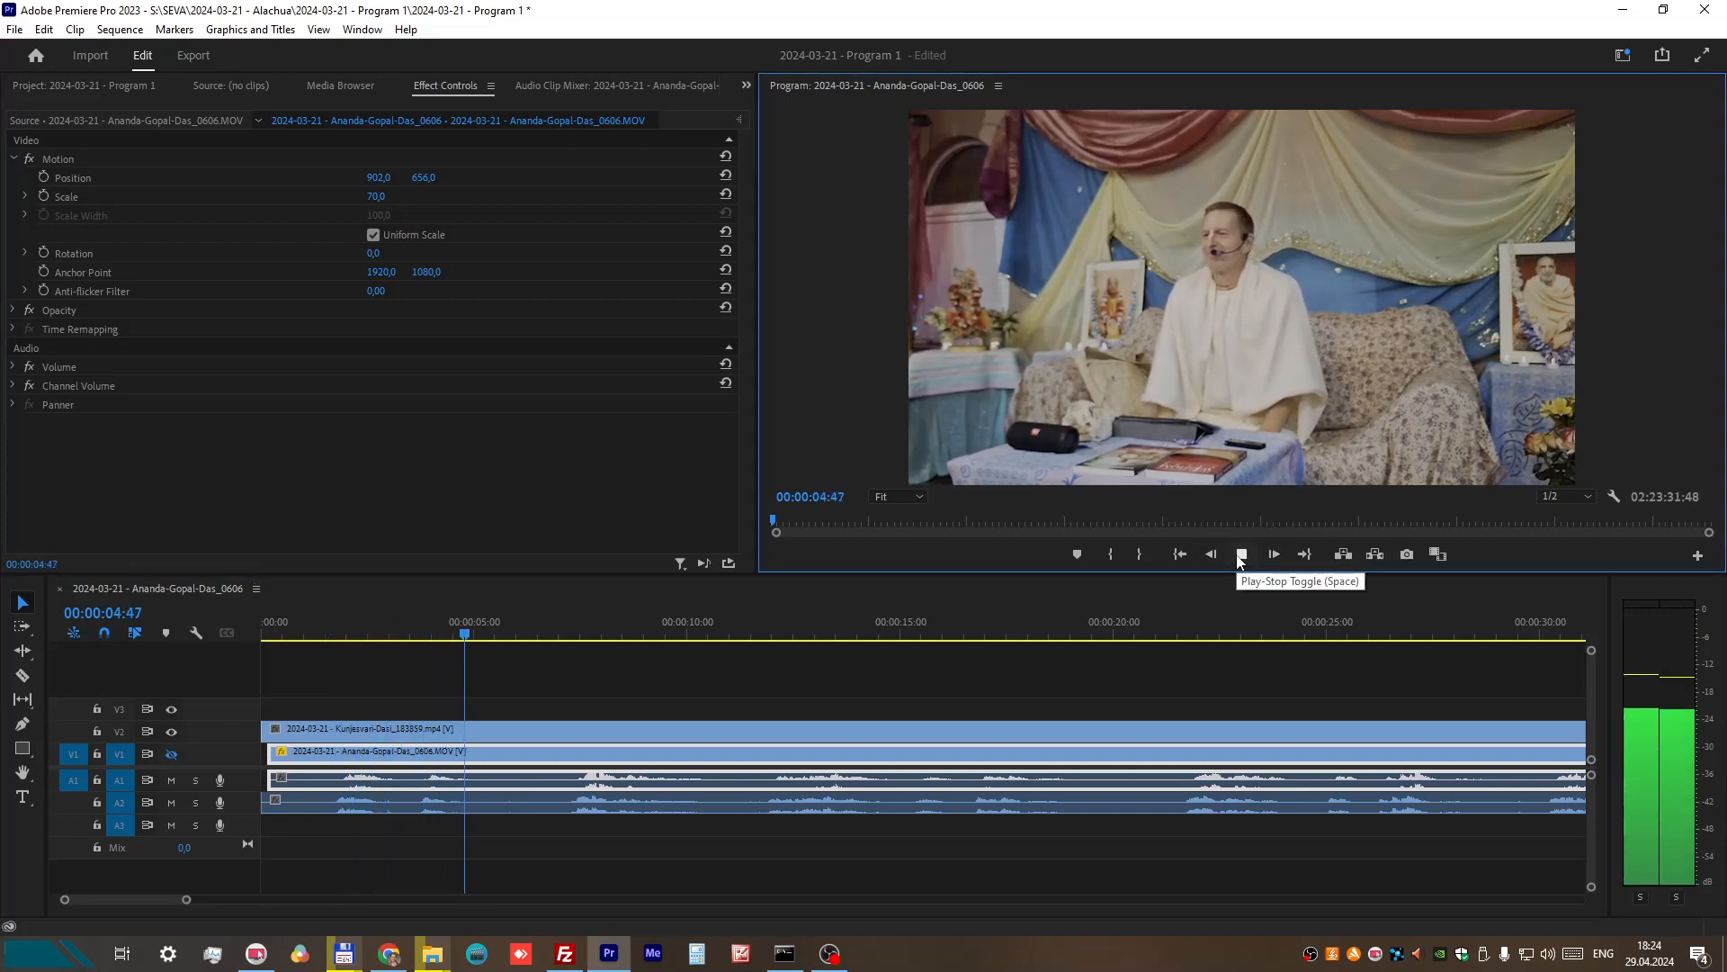
click(1241, 556)
mouse_move(401, 779)
mouse_down()
mouse_move(376, 780)
mouse_move(392, 792)
mouse_up()
Step: Replay both audio tracks from 00:00:01:38 to about 00:00:04:25 to recheck that they sound in sync
click(332, 629)
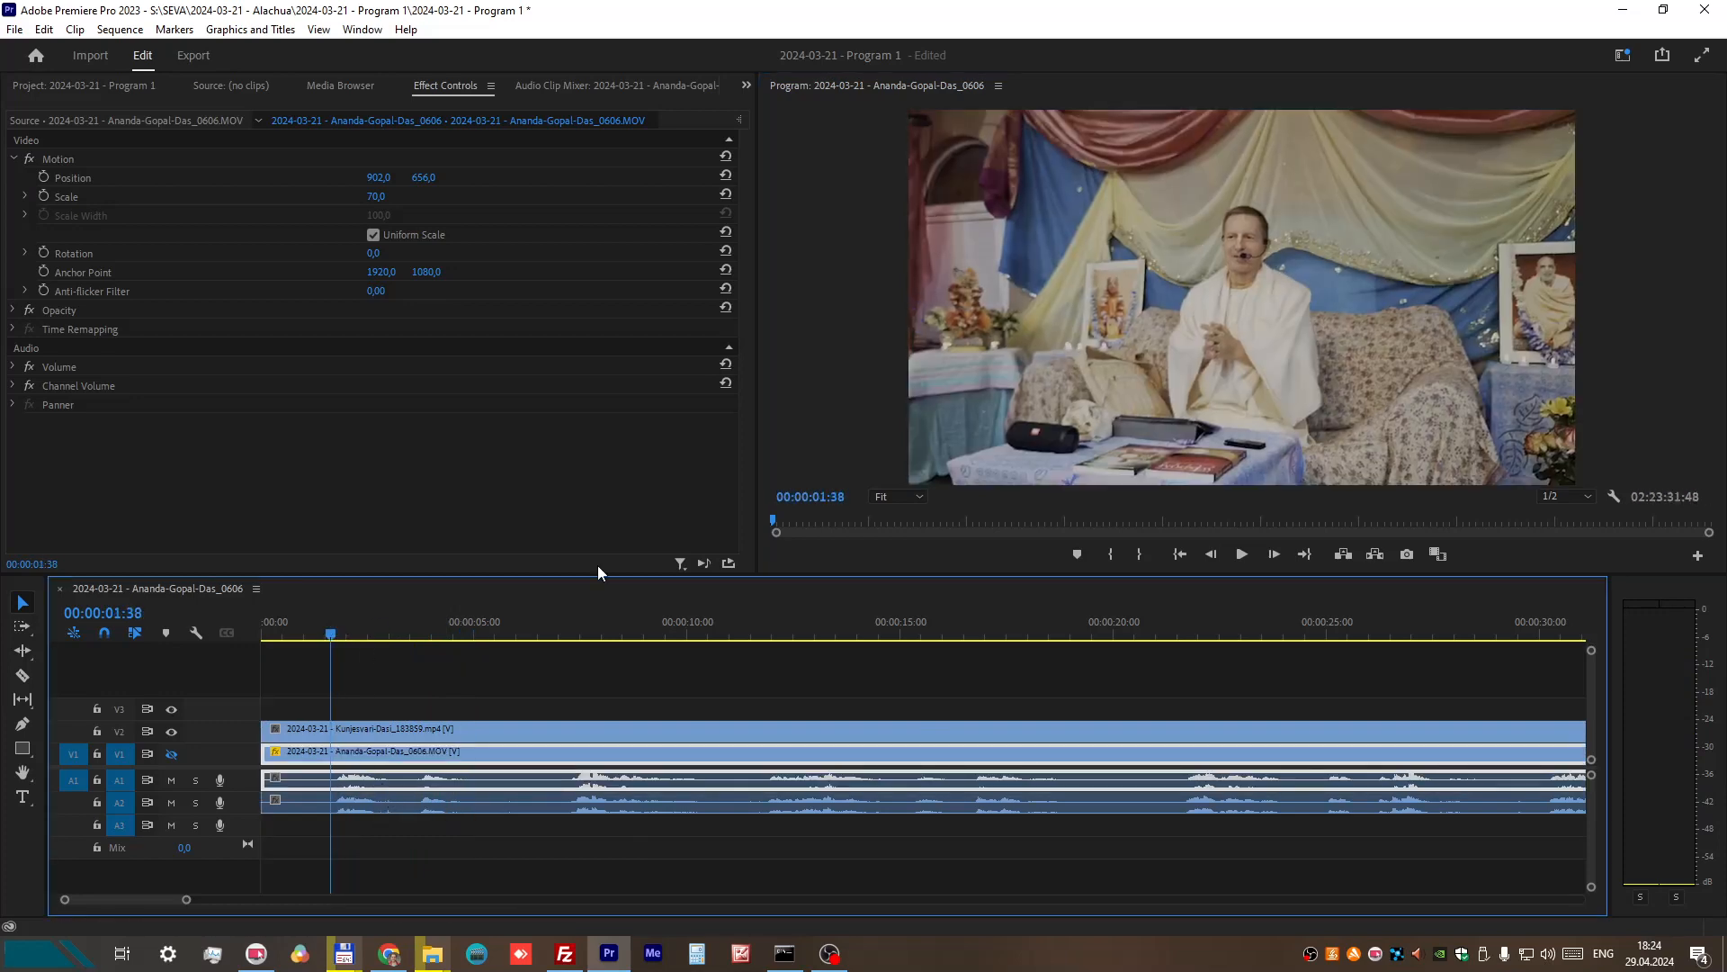
click(1242, 554)
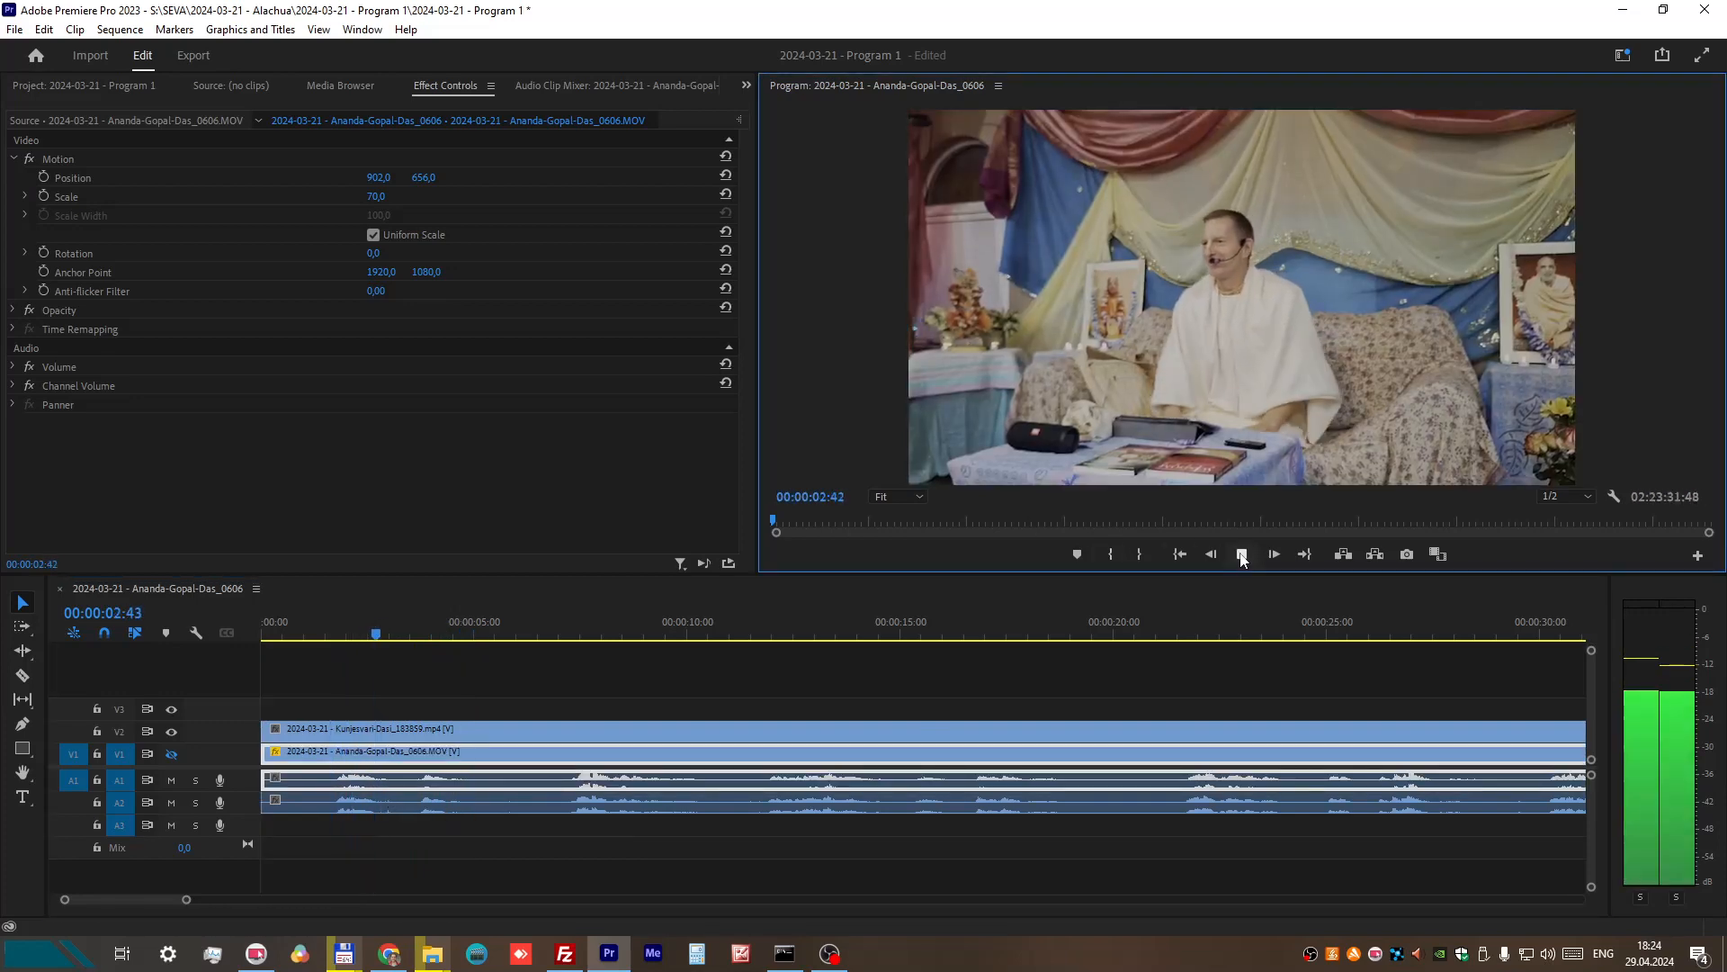
click(1241, 555)
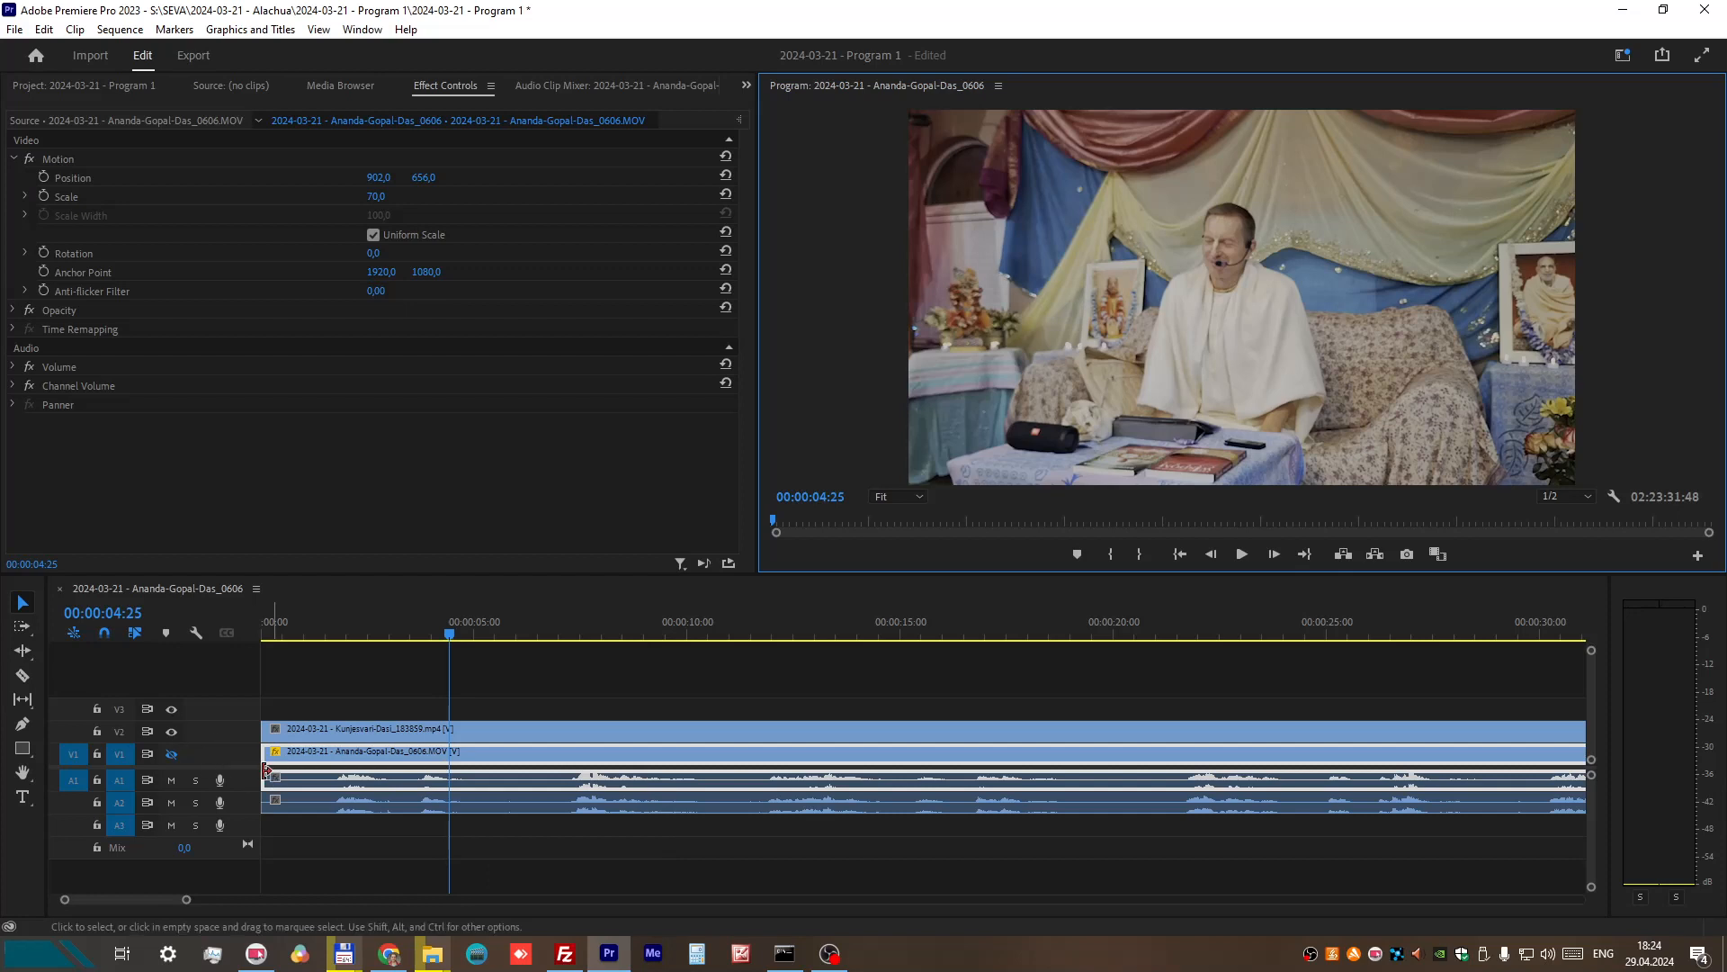
Step: Turn on V1's video output and show the V2 recording as a picture-in-picture at scale 50 and horizontal position 1694
click(171, 754)
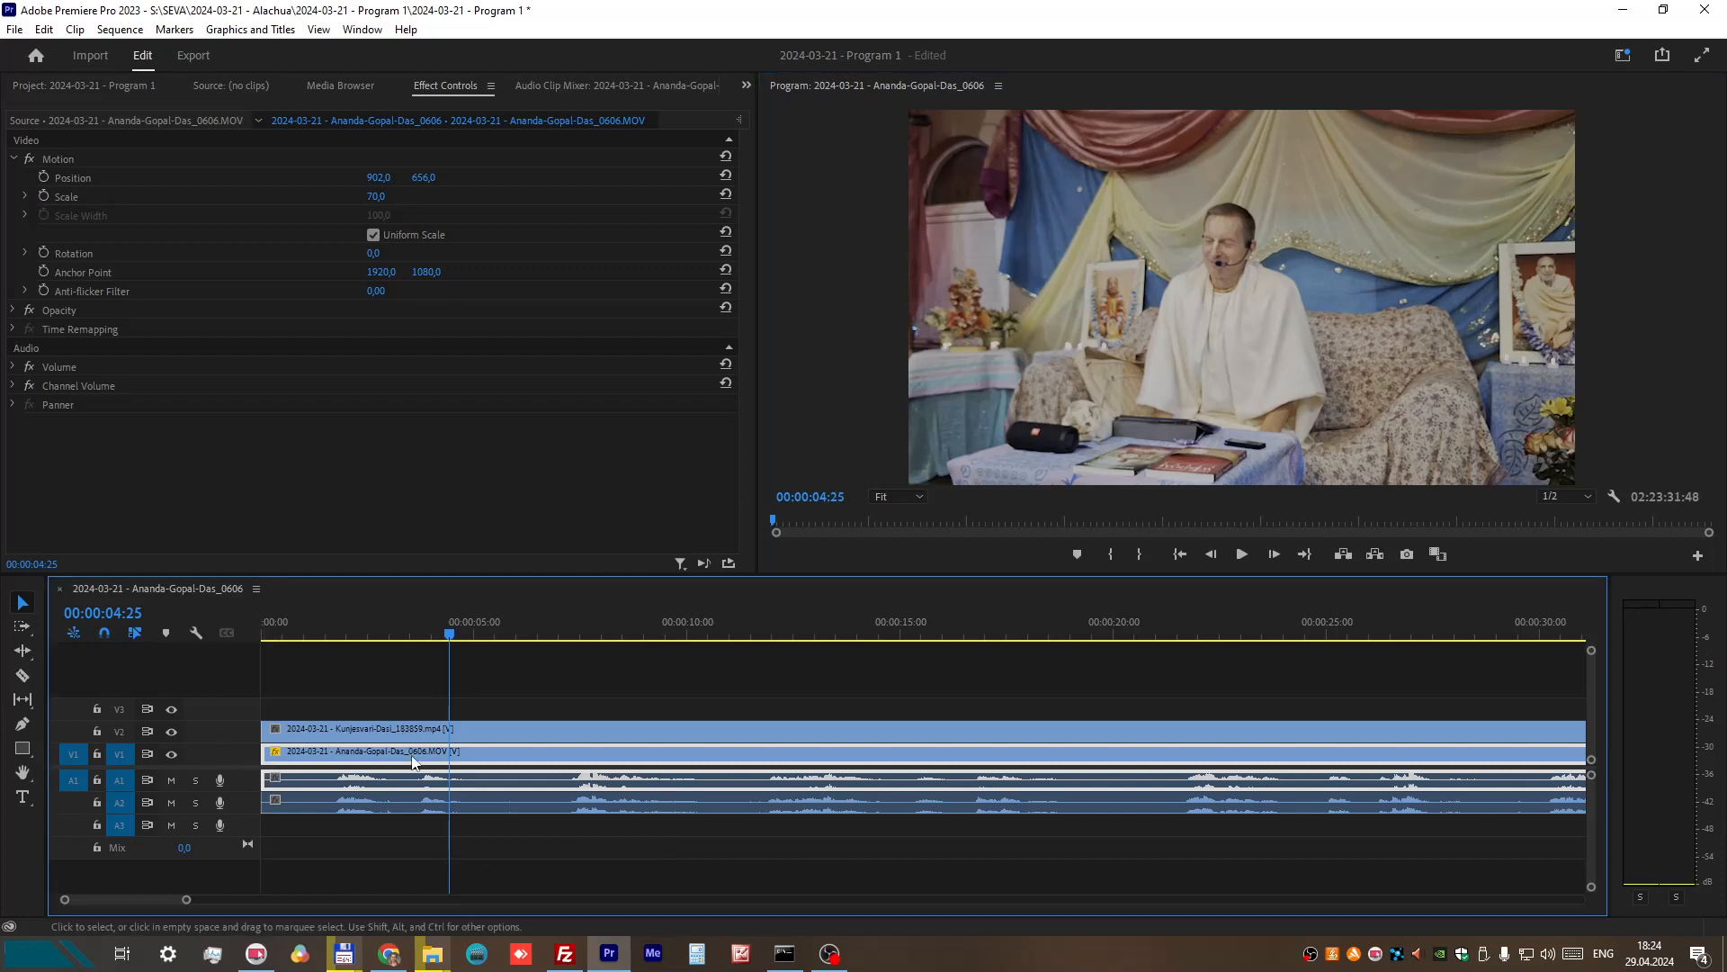
click(326, 730)
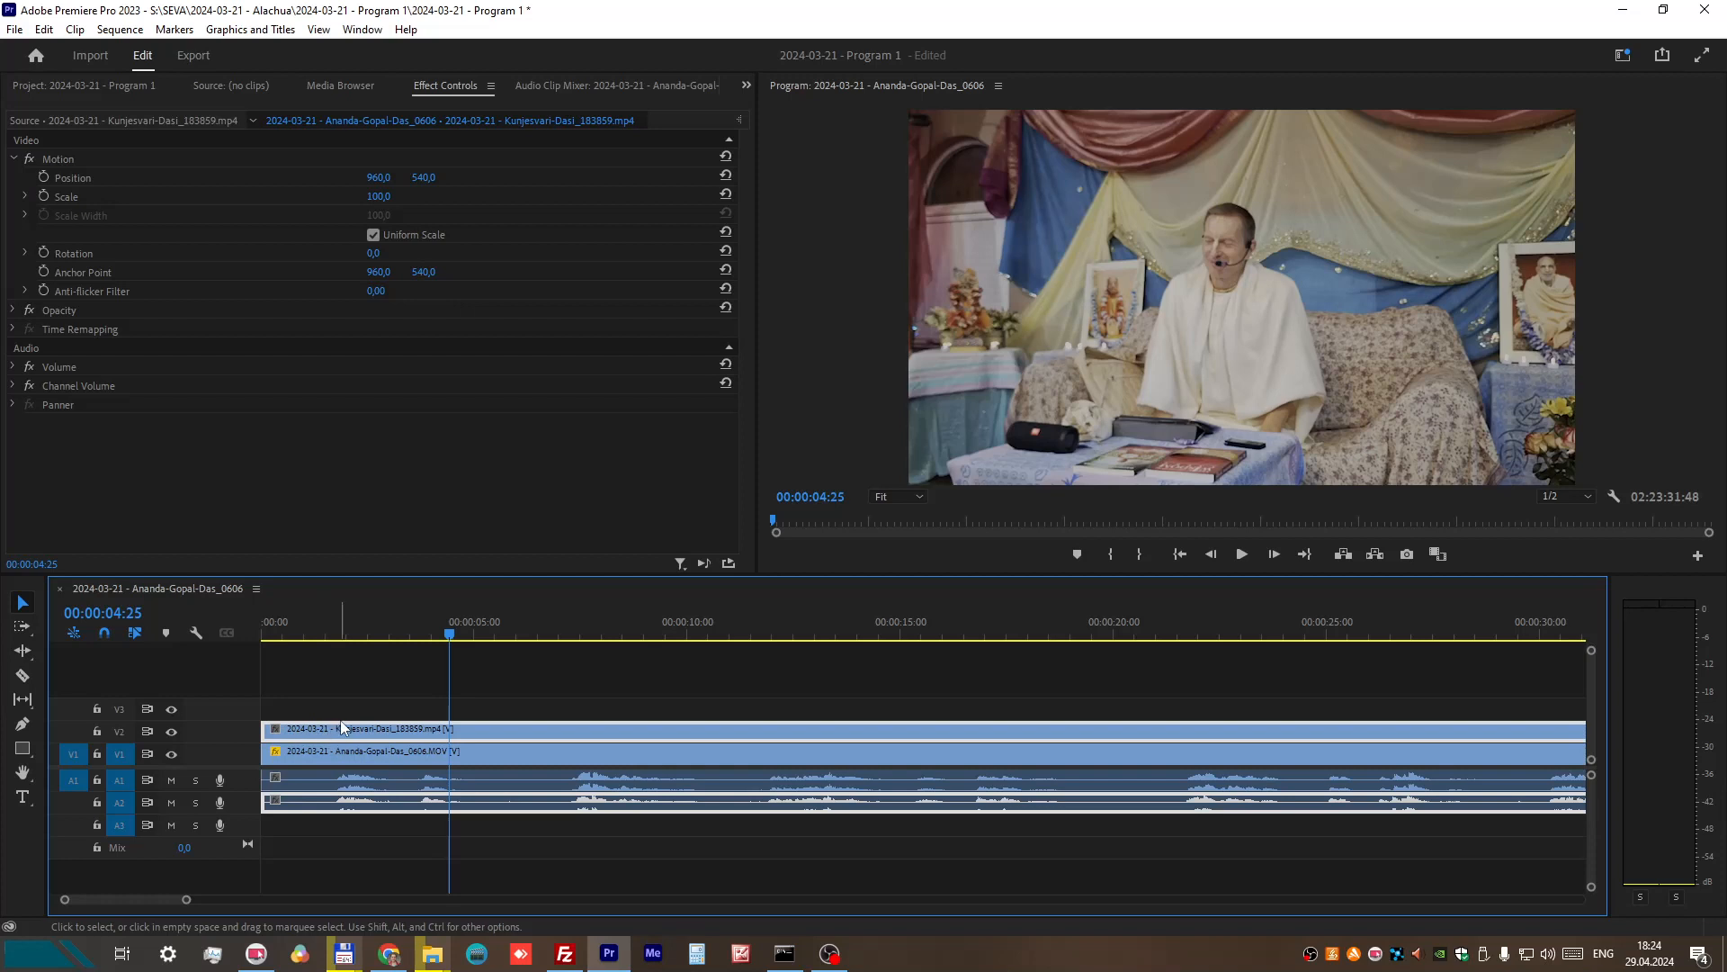
click(390, 193)
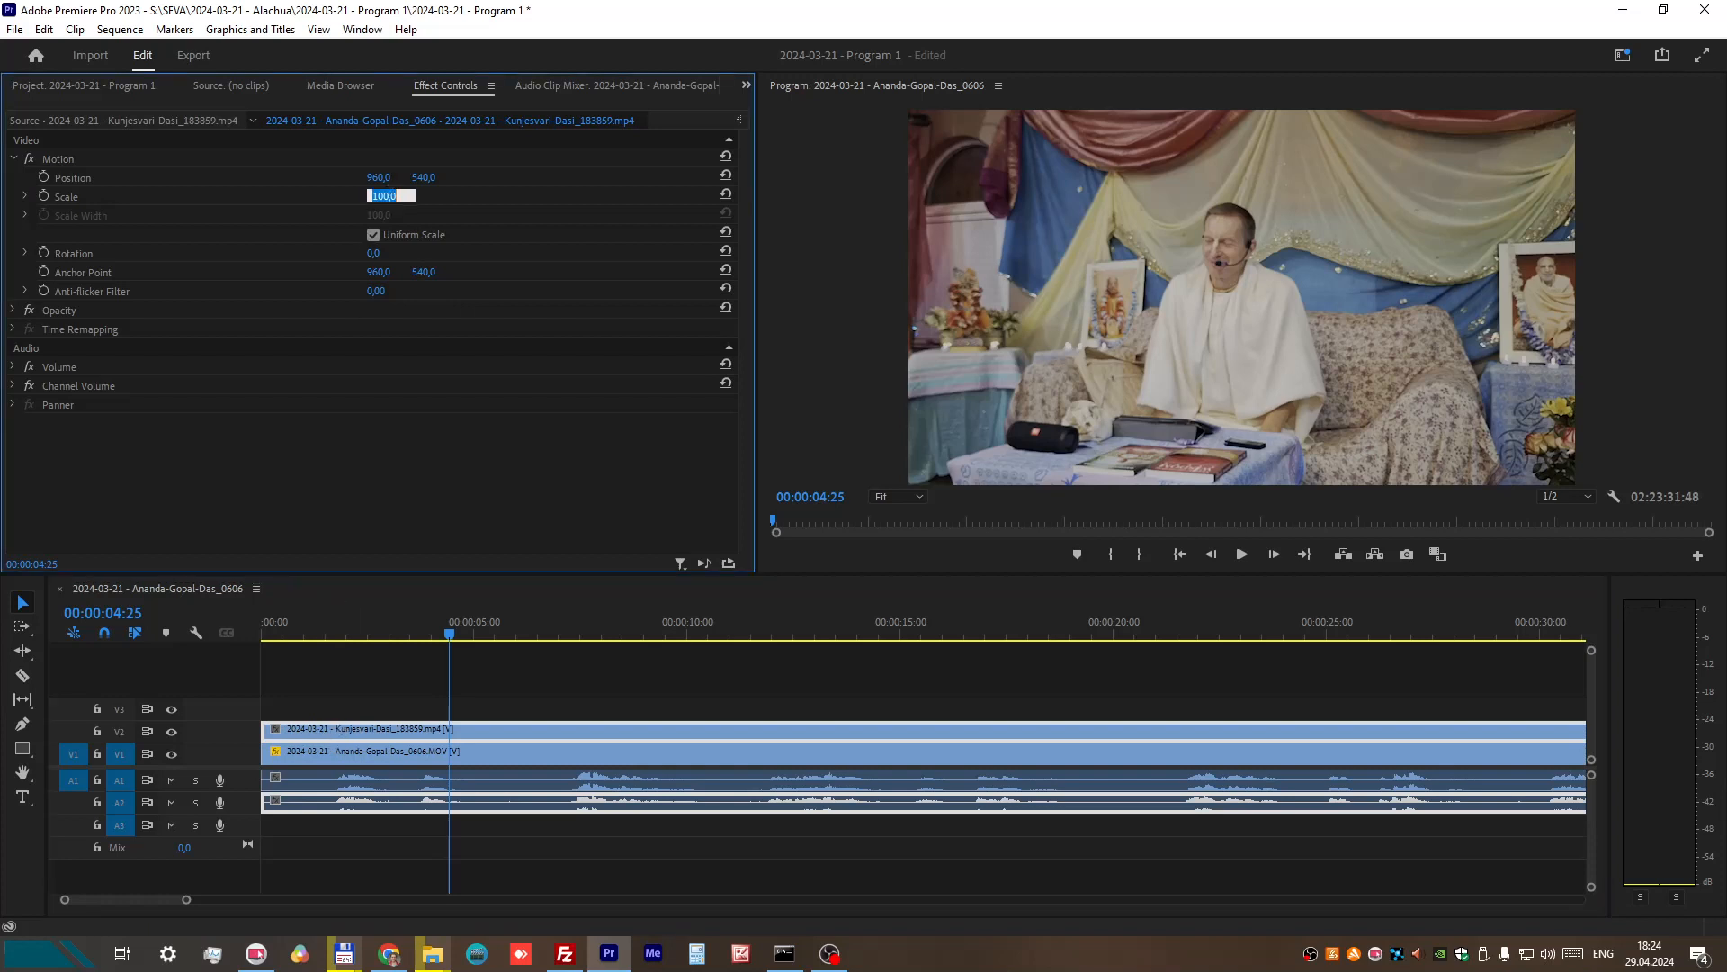
text(50)
key(Return)
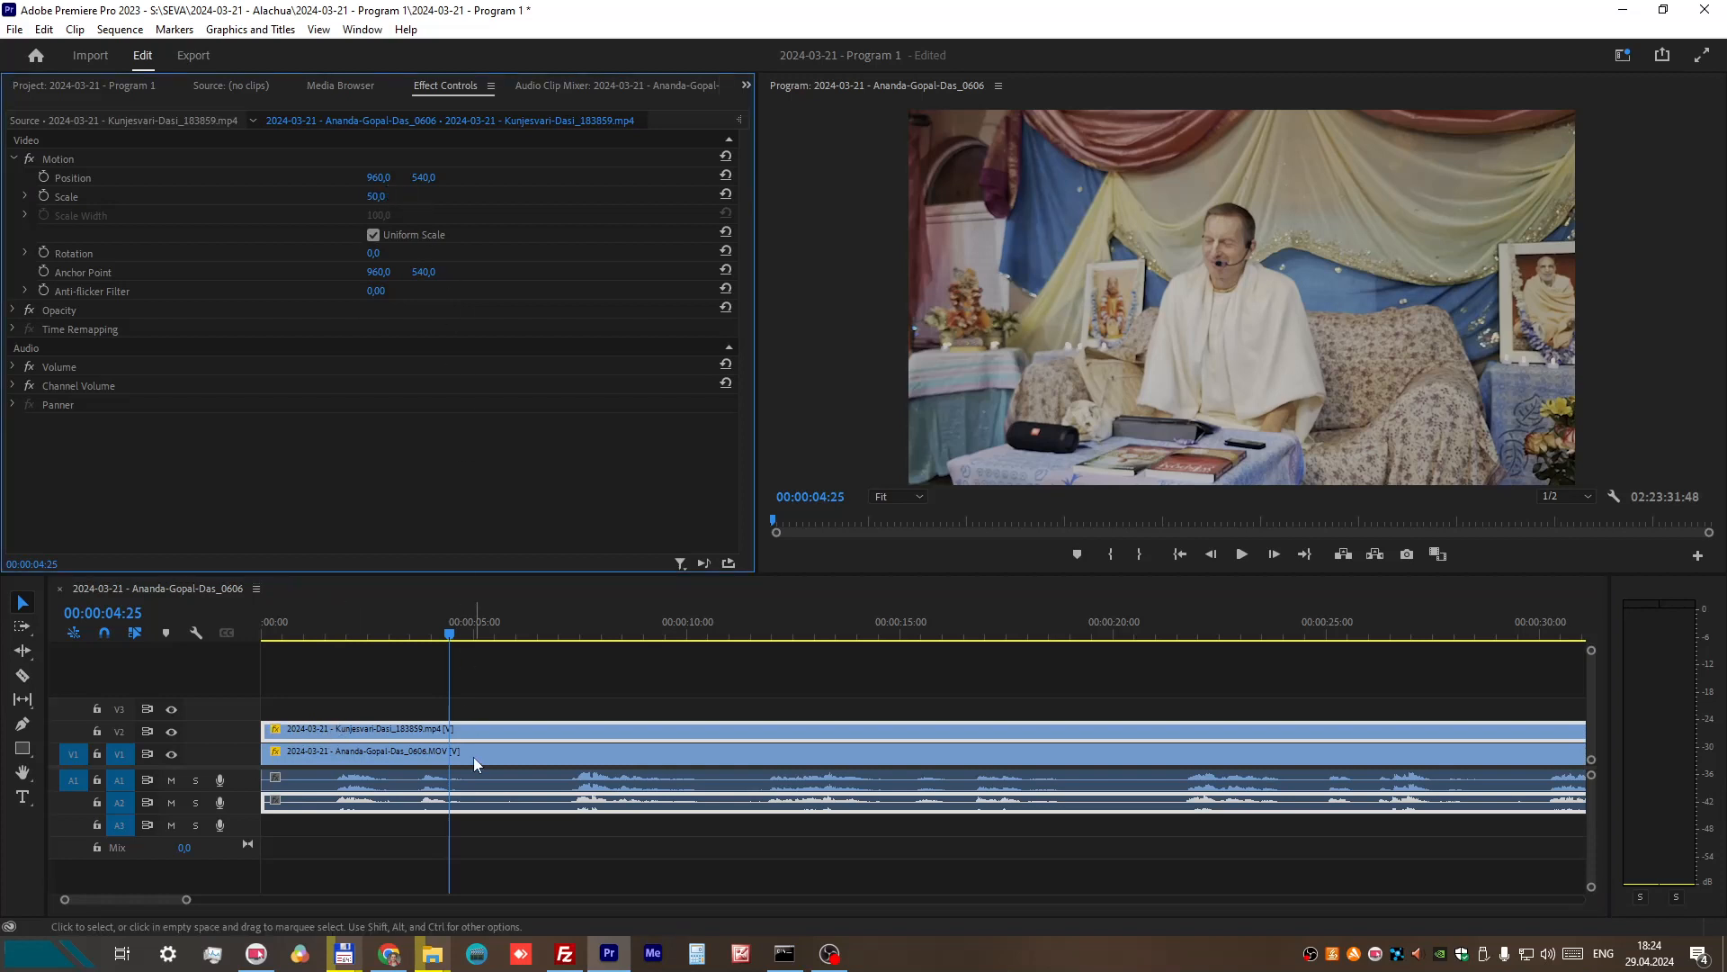
click(412, 731)
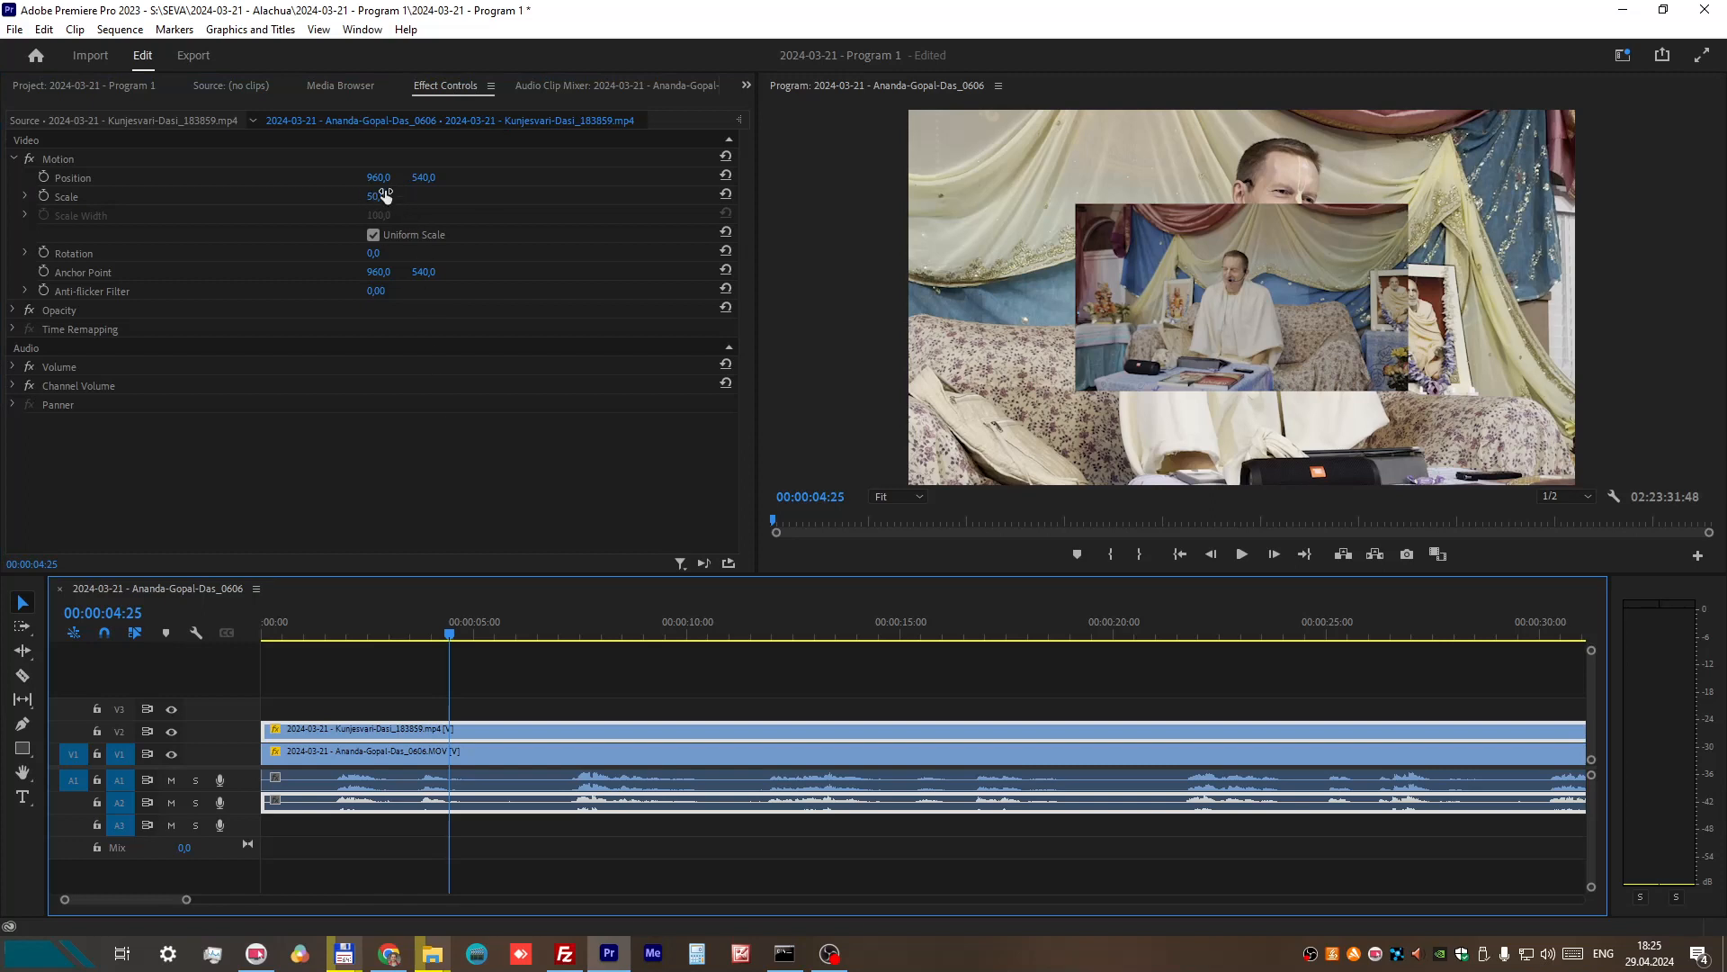
drag(379, 177, 543, 178)
drag(742, 177, 1039, 177)
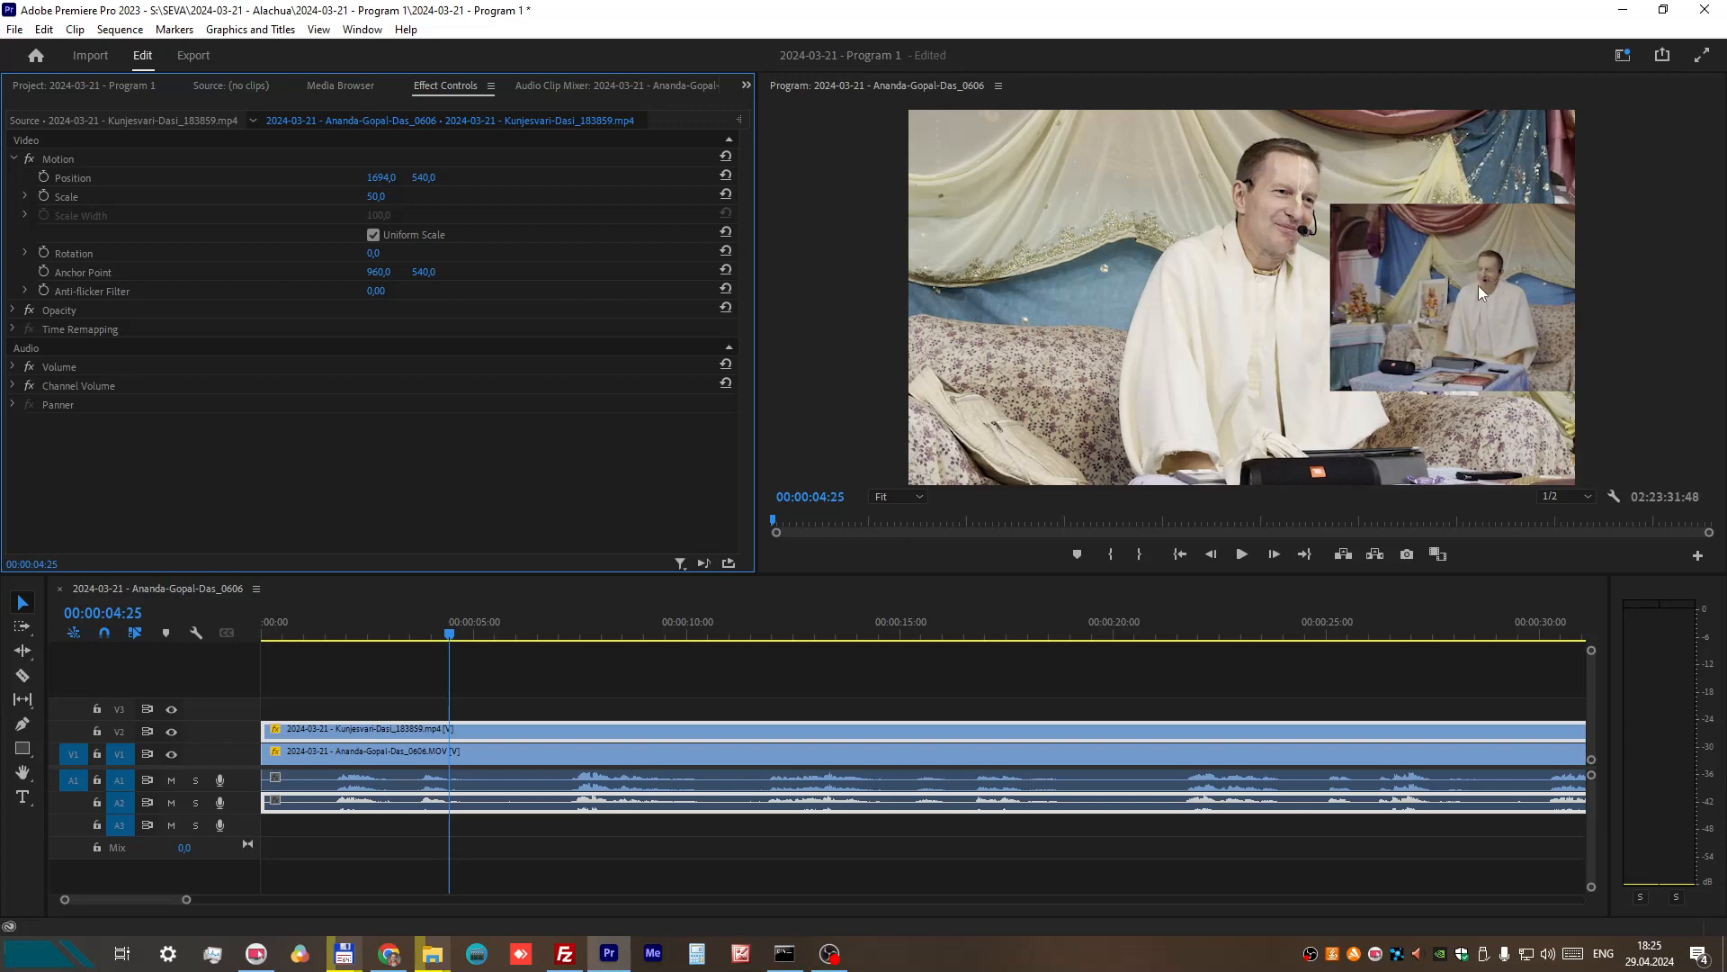
Step: Play the two overlaid pictures from 00:00:01:43 to about 00:00:13:41 to compare the speaker's movements
click(334, 630)
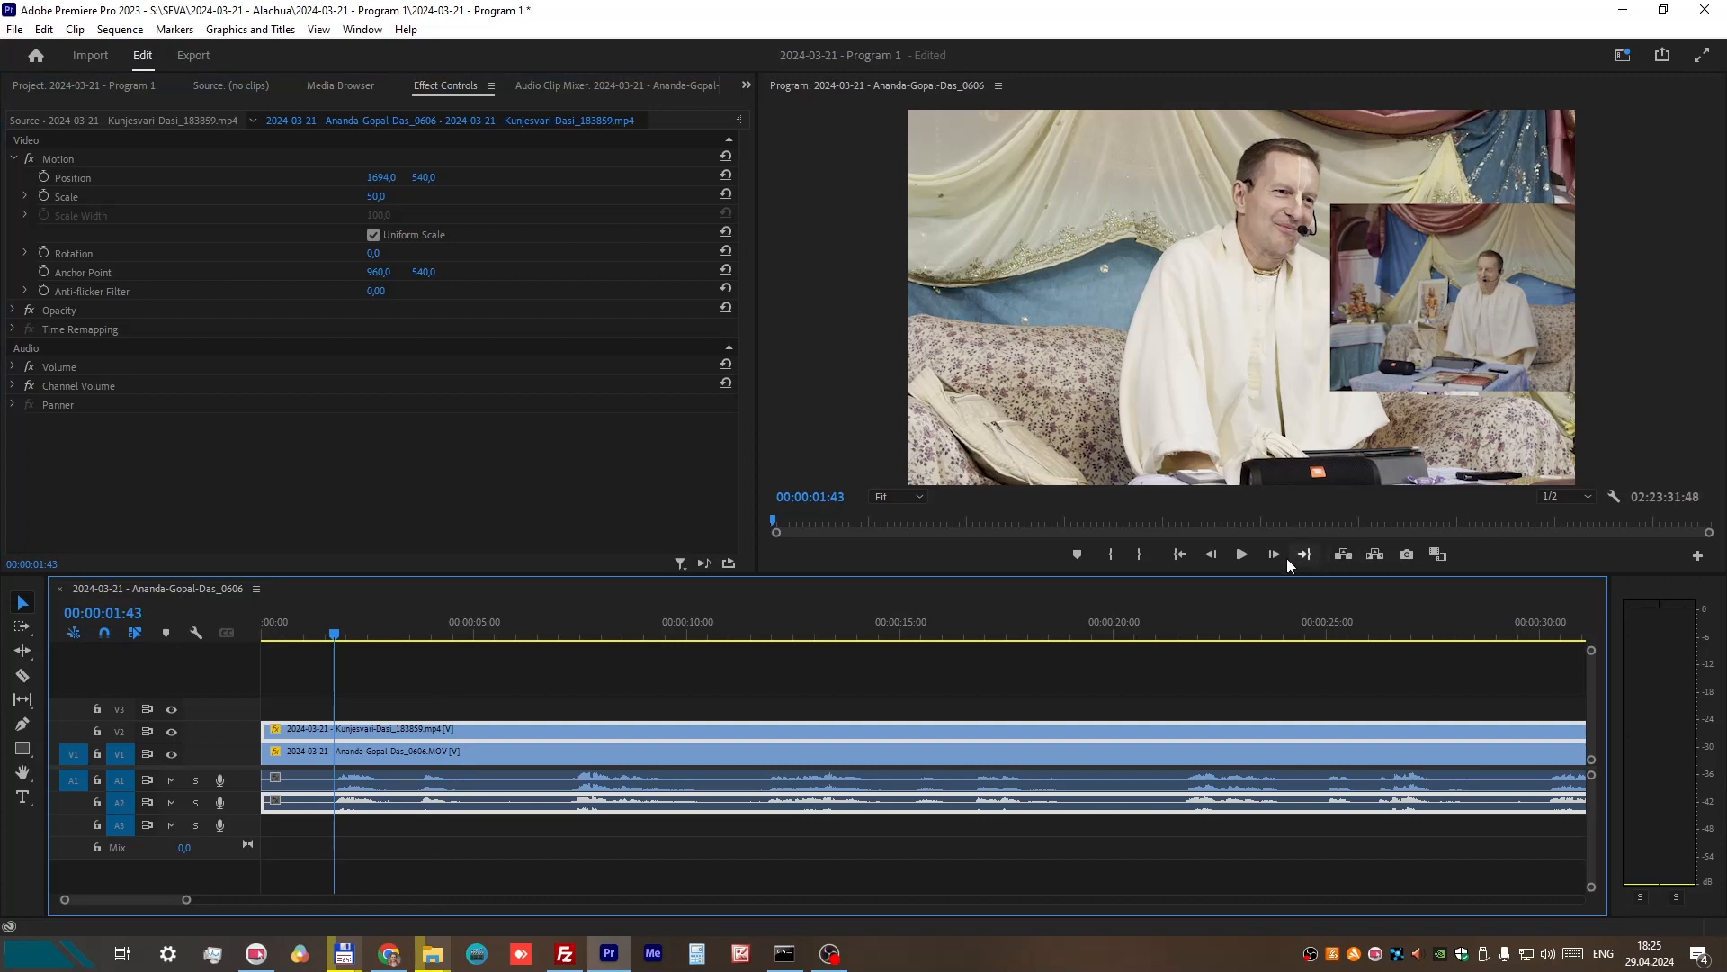
click(1242, 556)
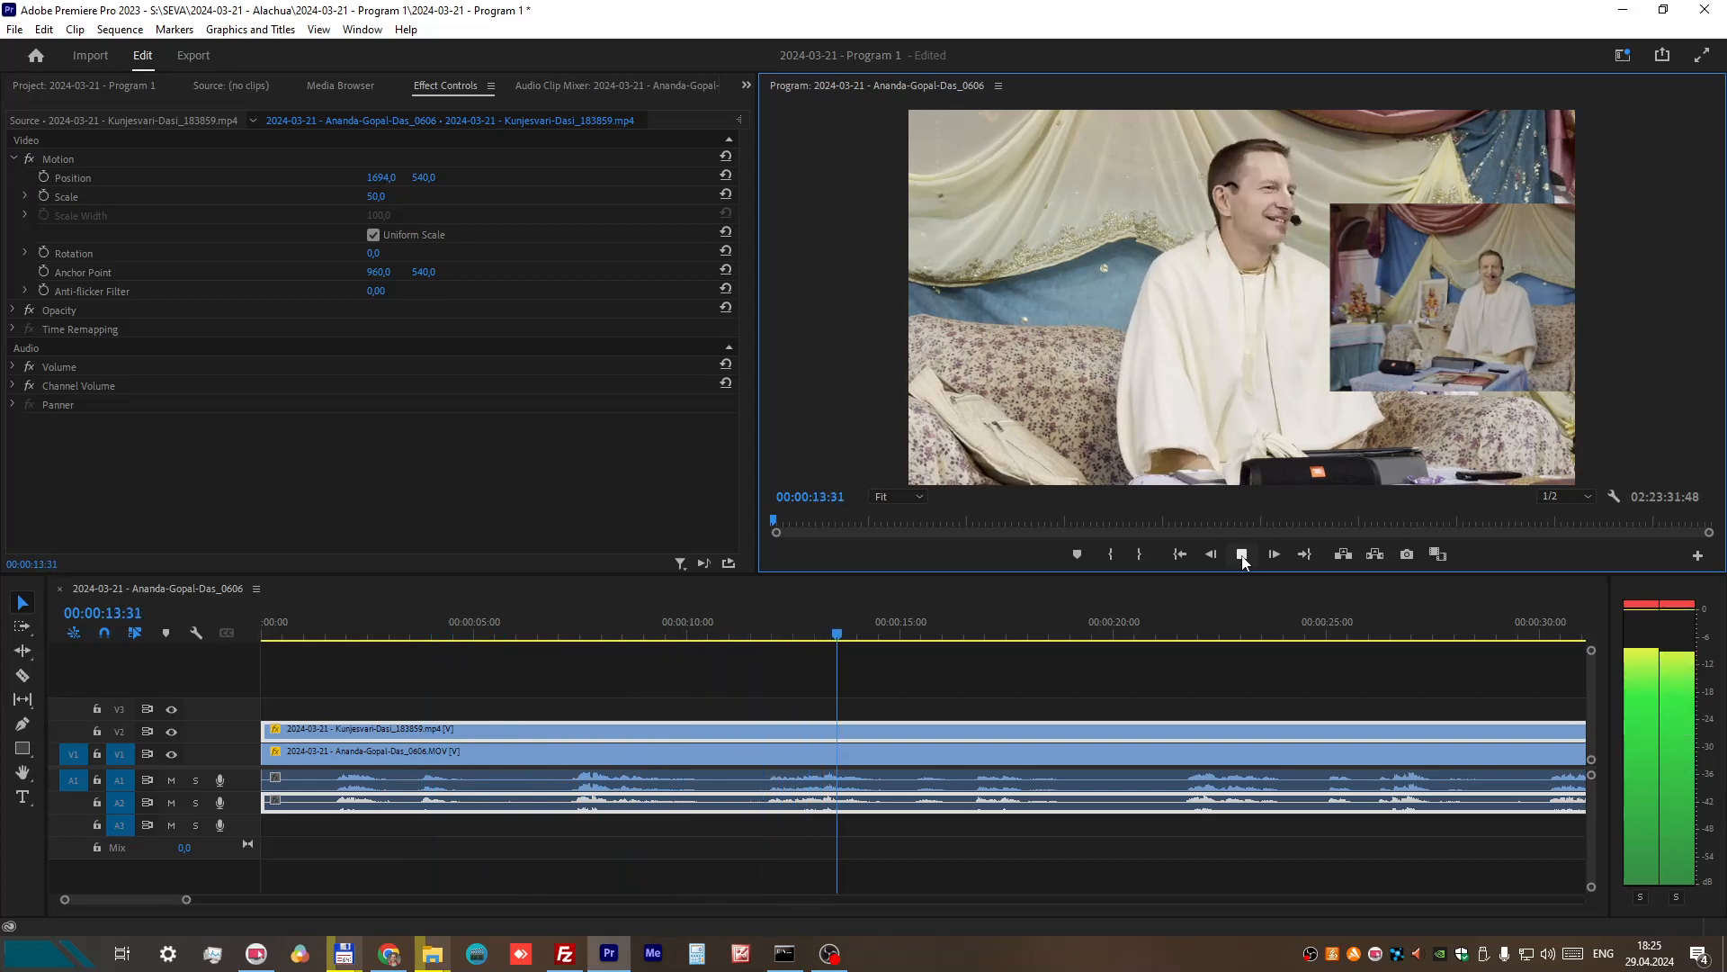
click(1241, 554)
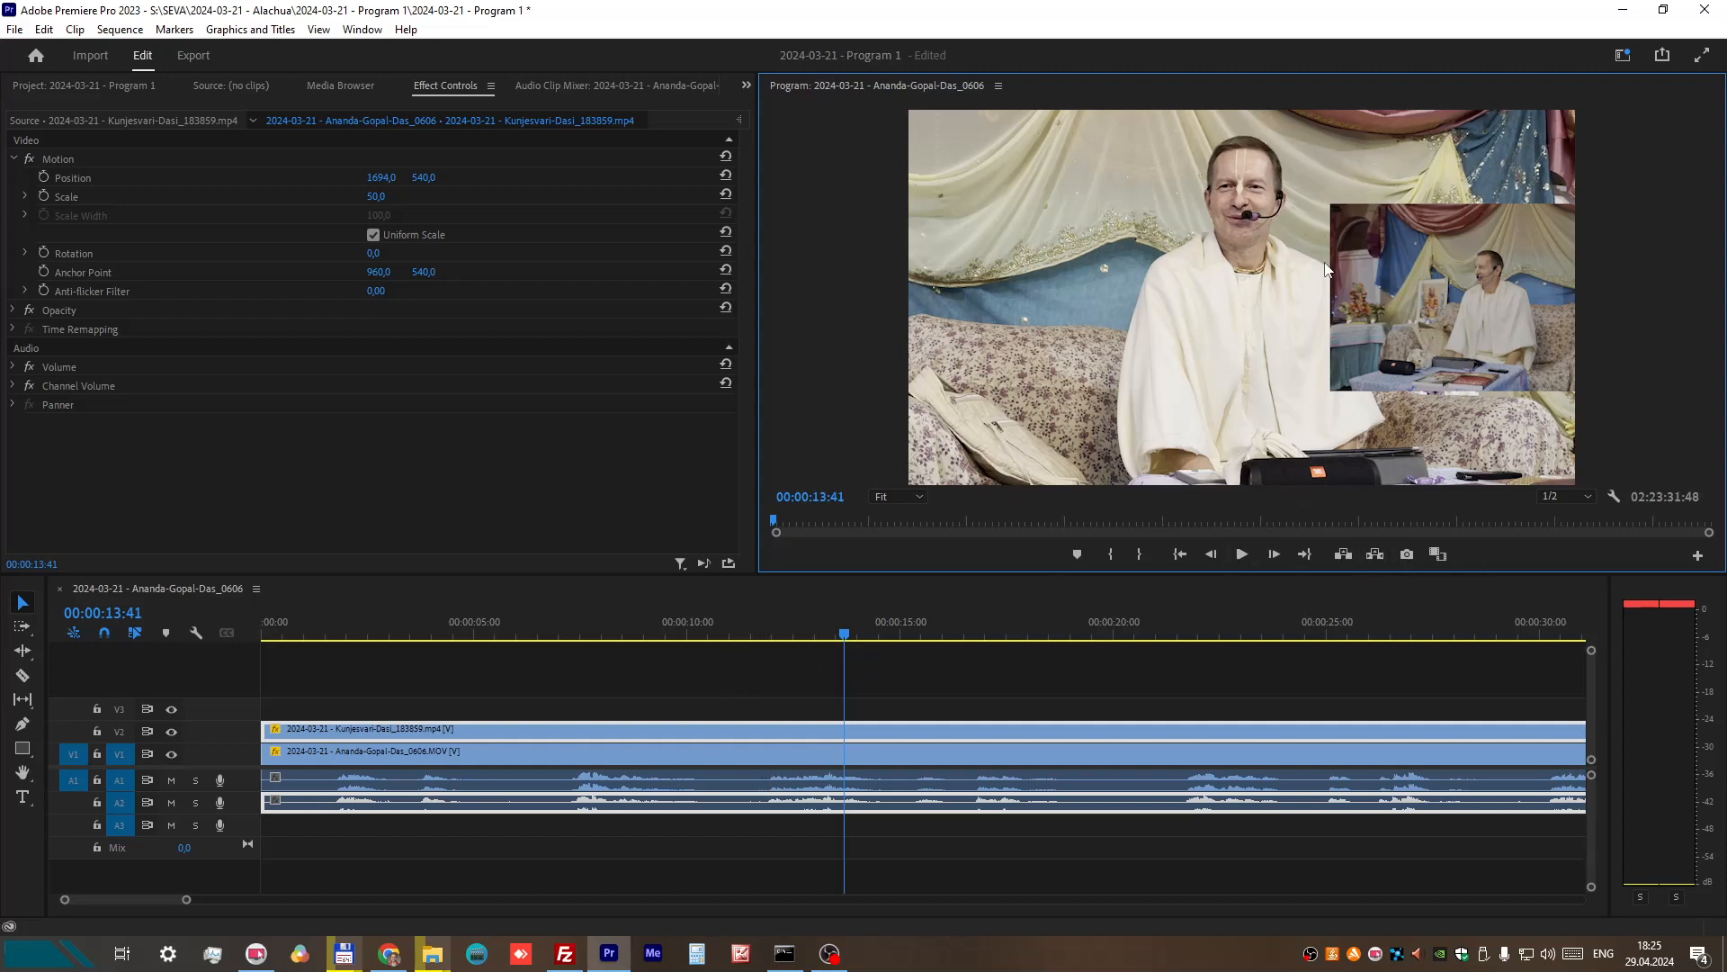
Step: Enlarge the V2 recording to scale 101 and shift its horizontal position to 996
click(377, 196)
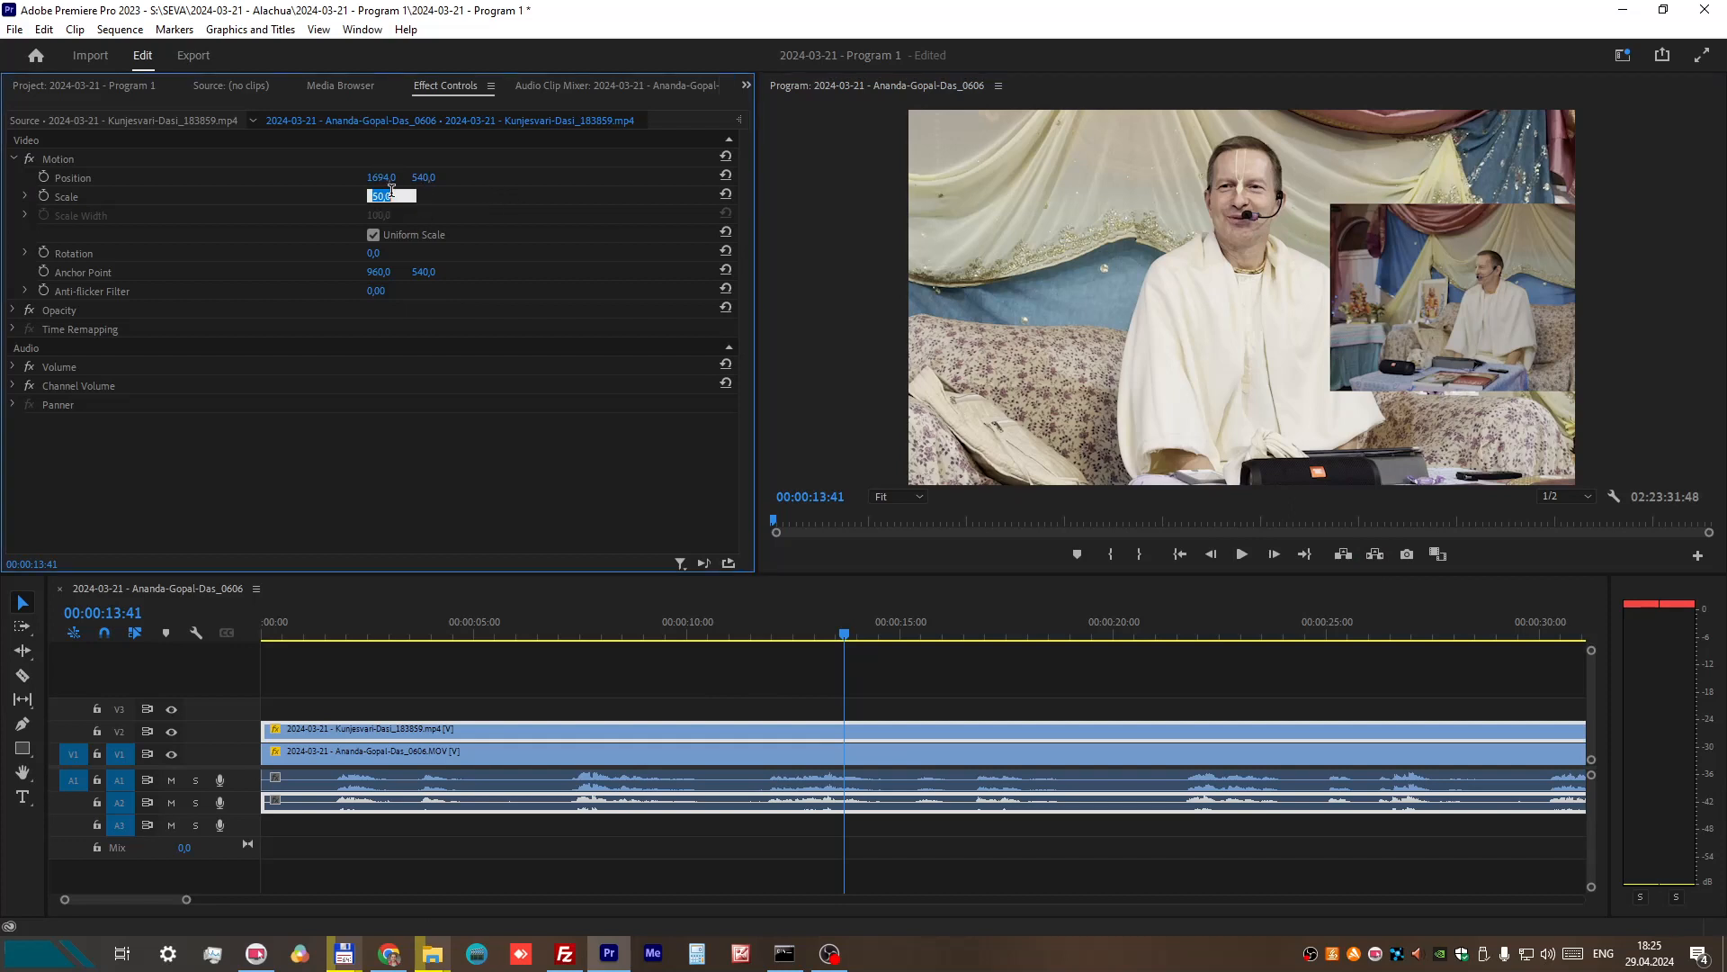
text(101)
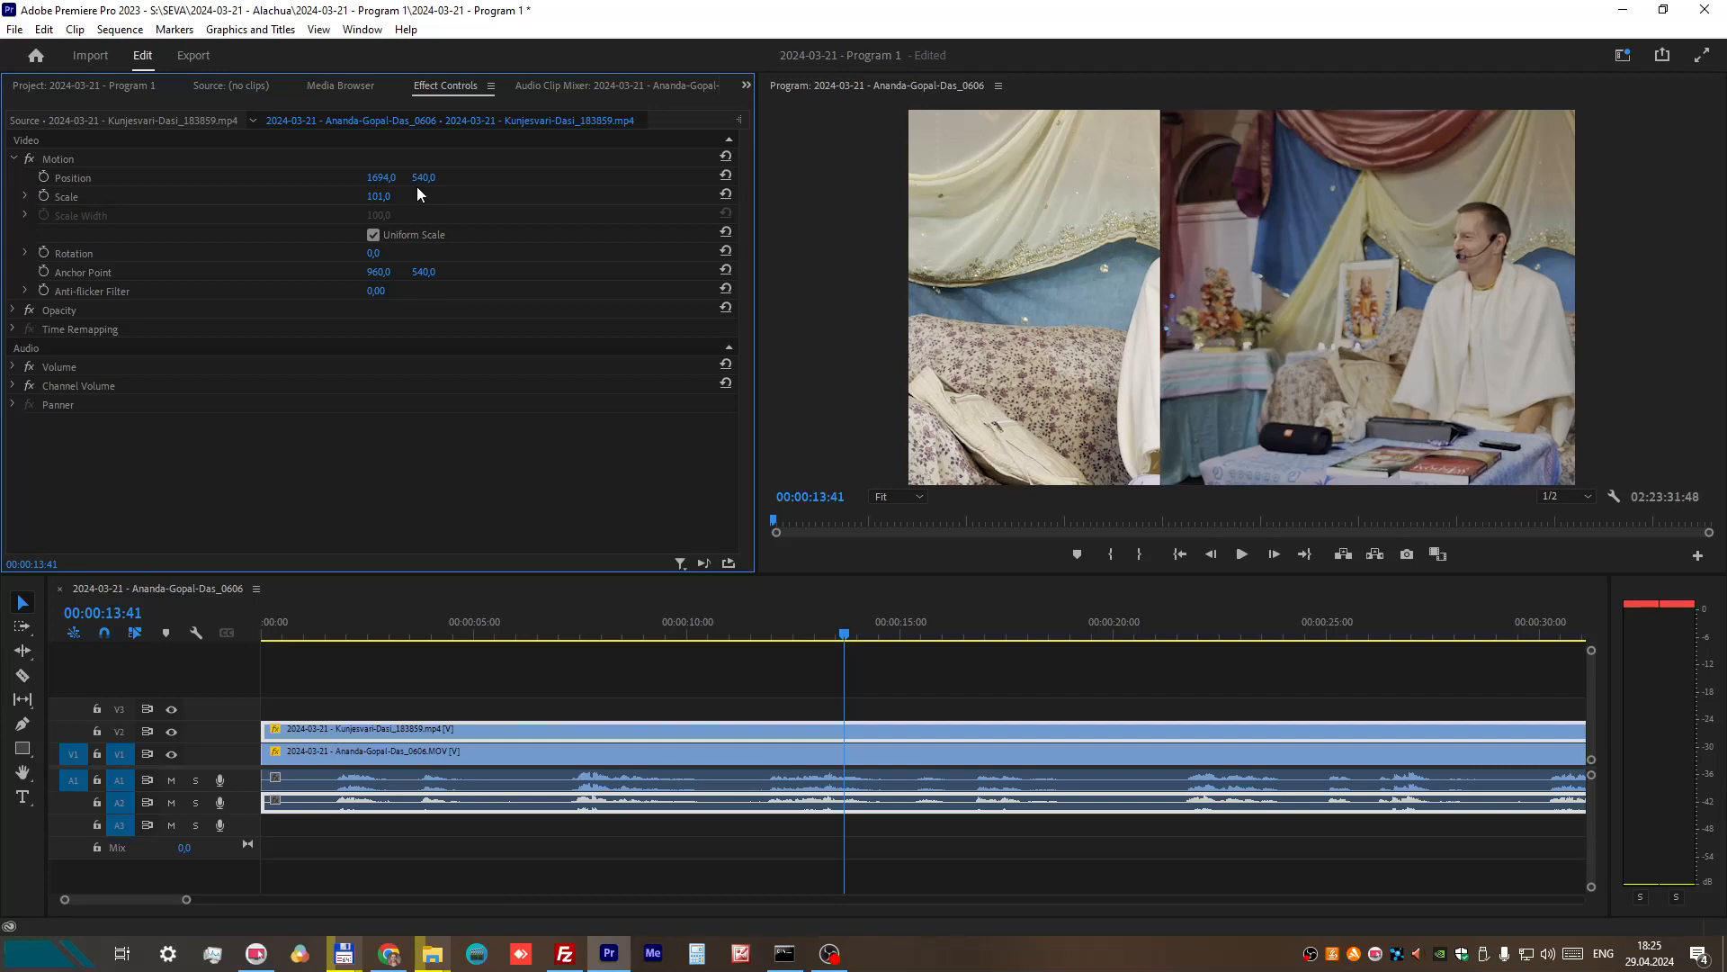
drag(387, 179, 0, 179)
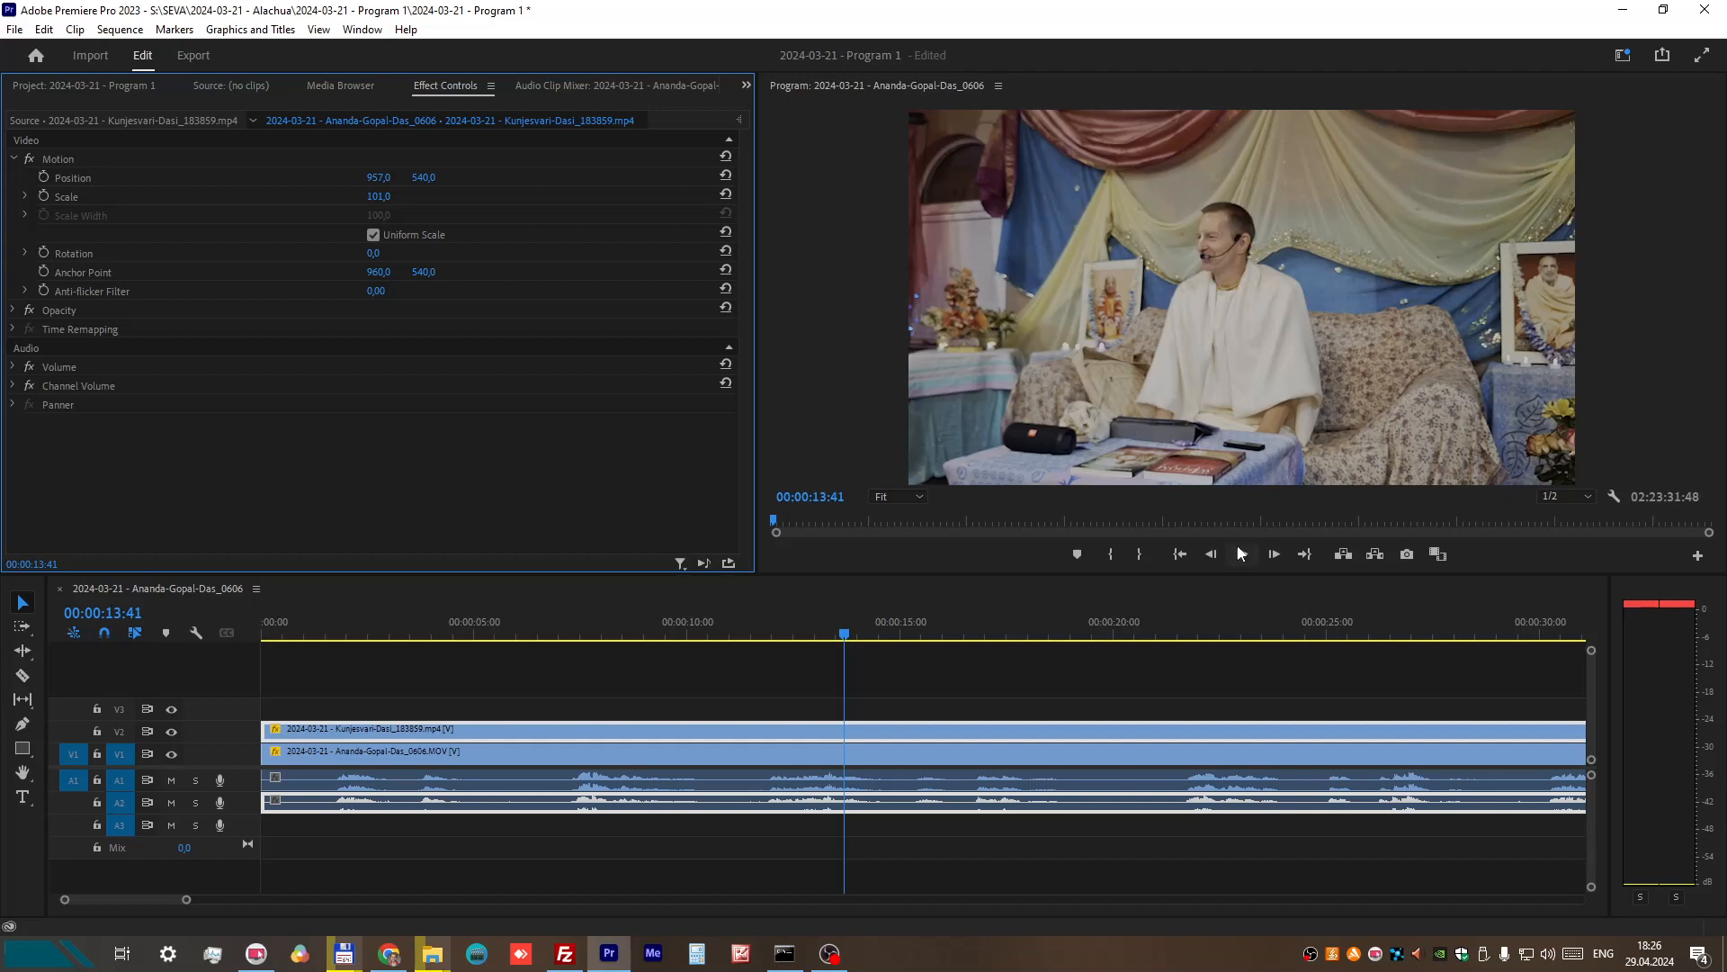
drag(379, 177, 415, 177)
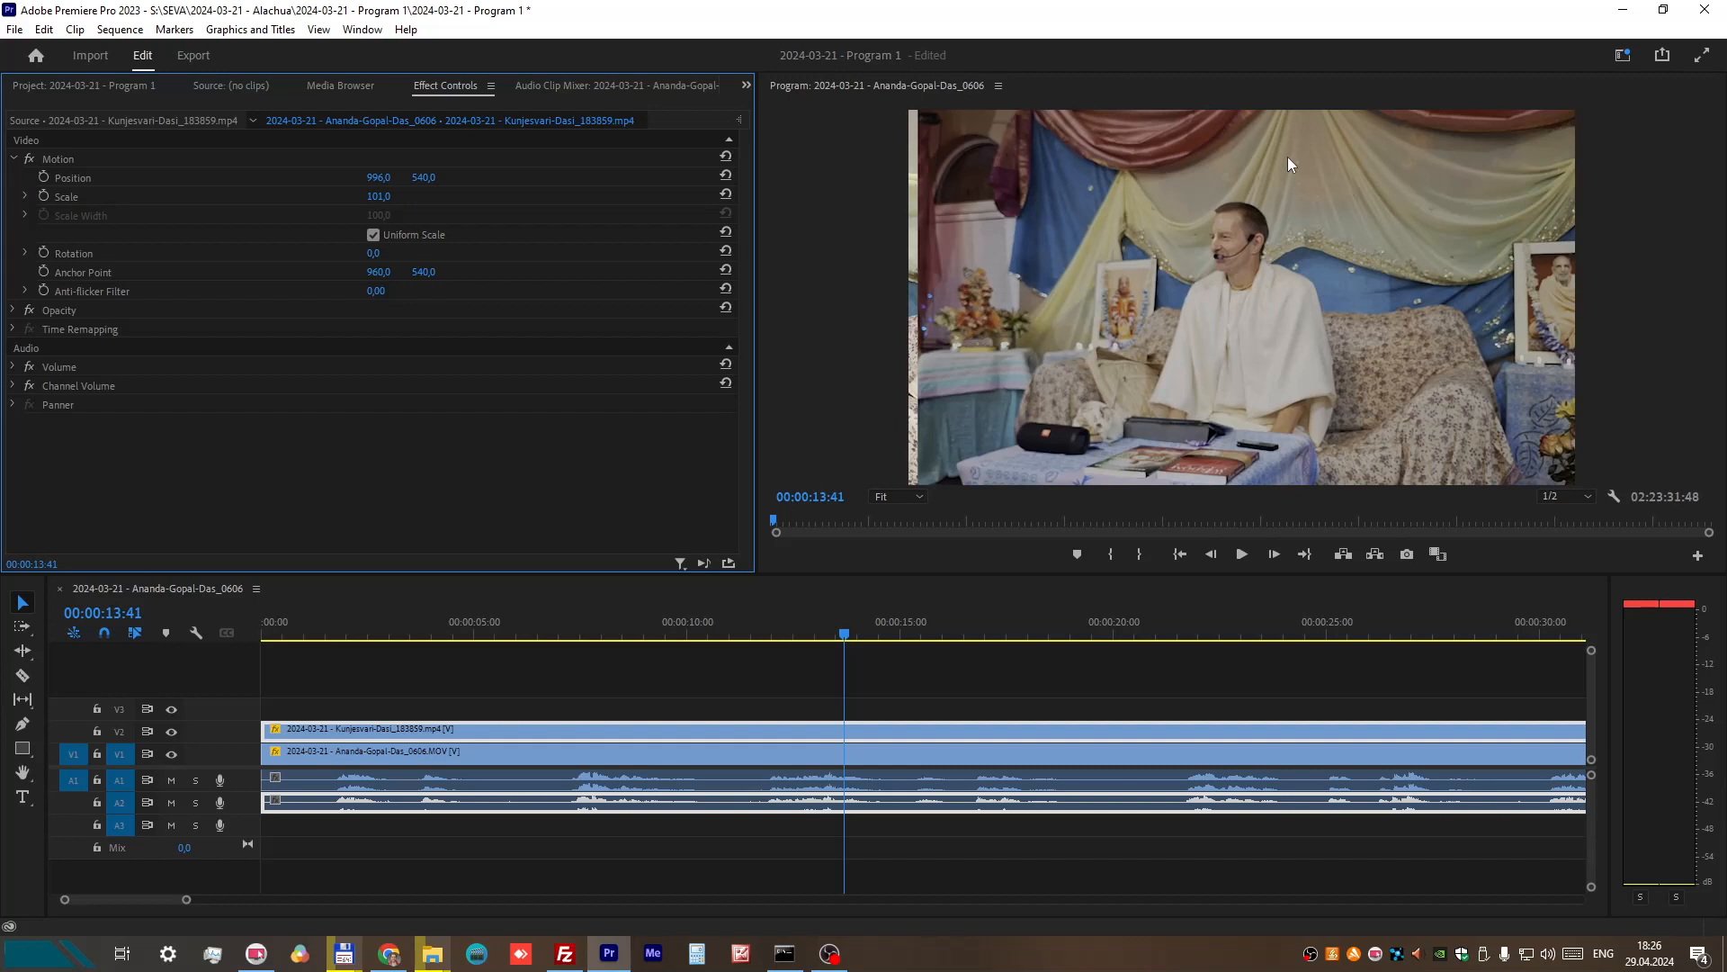
Step: Reframe the V2 recording with scale 130 and position 1019, 498
click(376, 195)
drag(390, 193, 378, 194)
text(3)
key(Return)
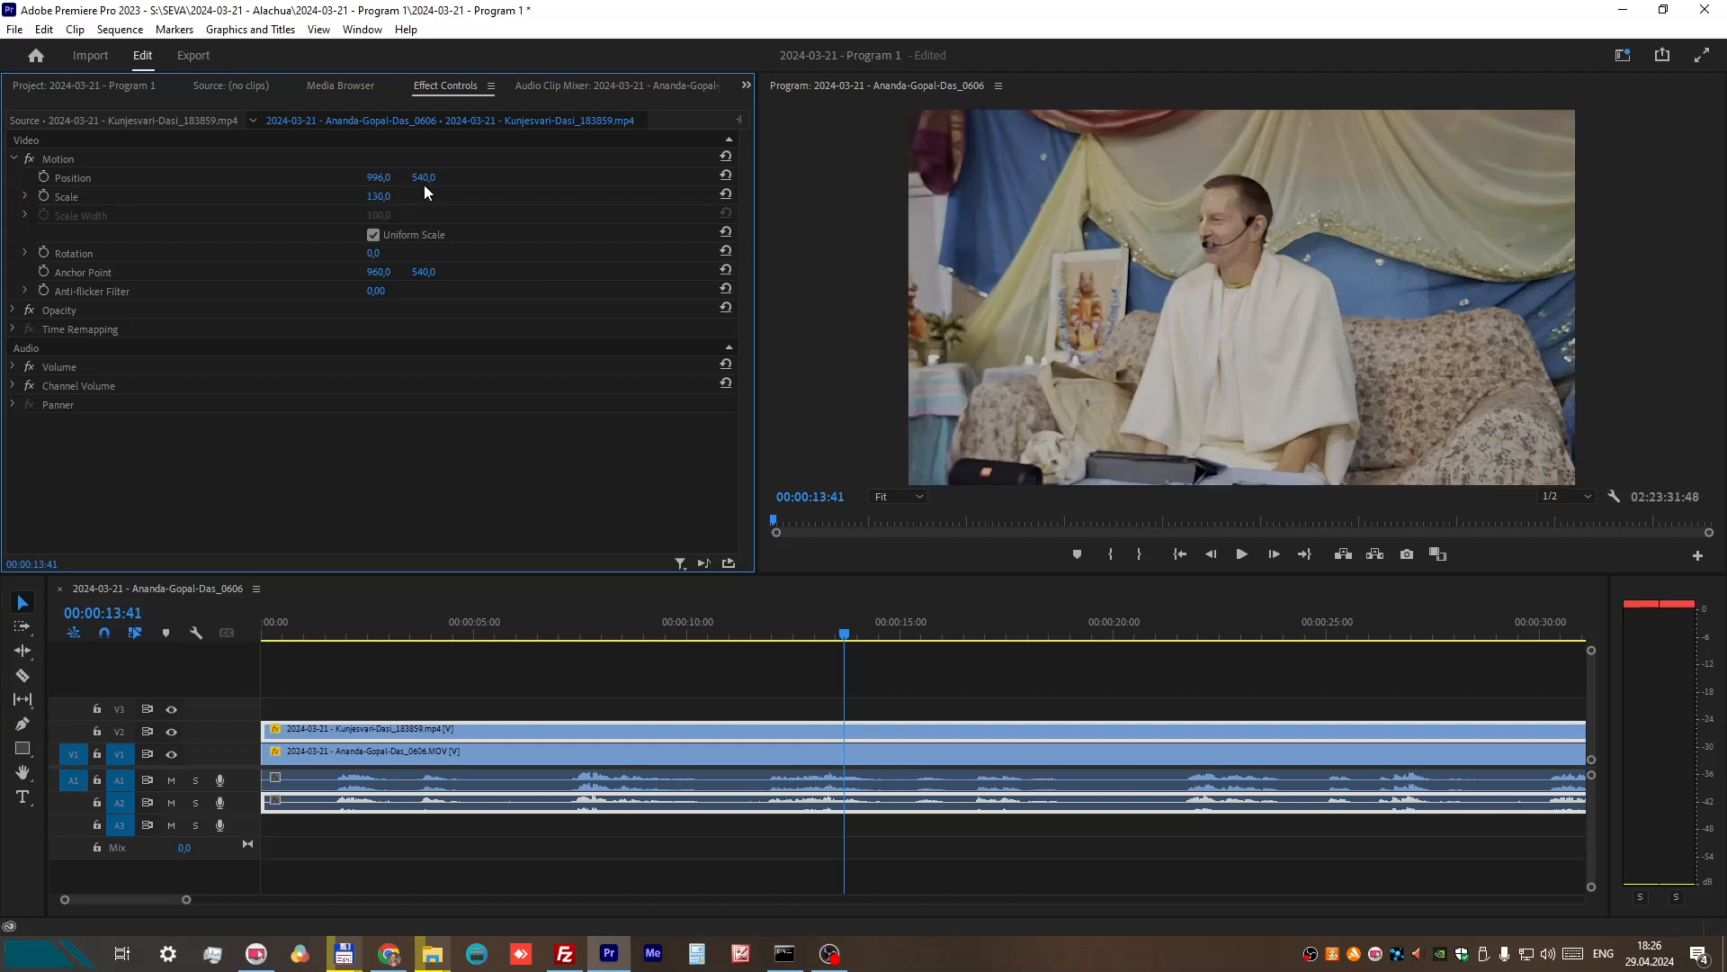
click(379, 177)
text(1019)
key(Return)
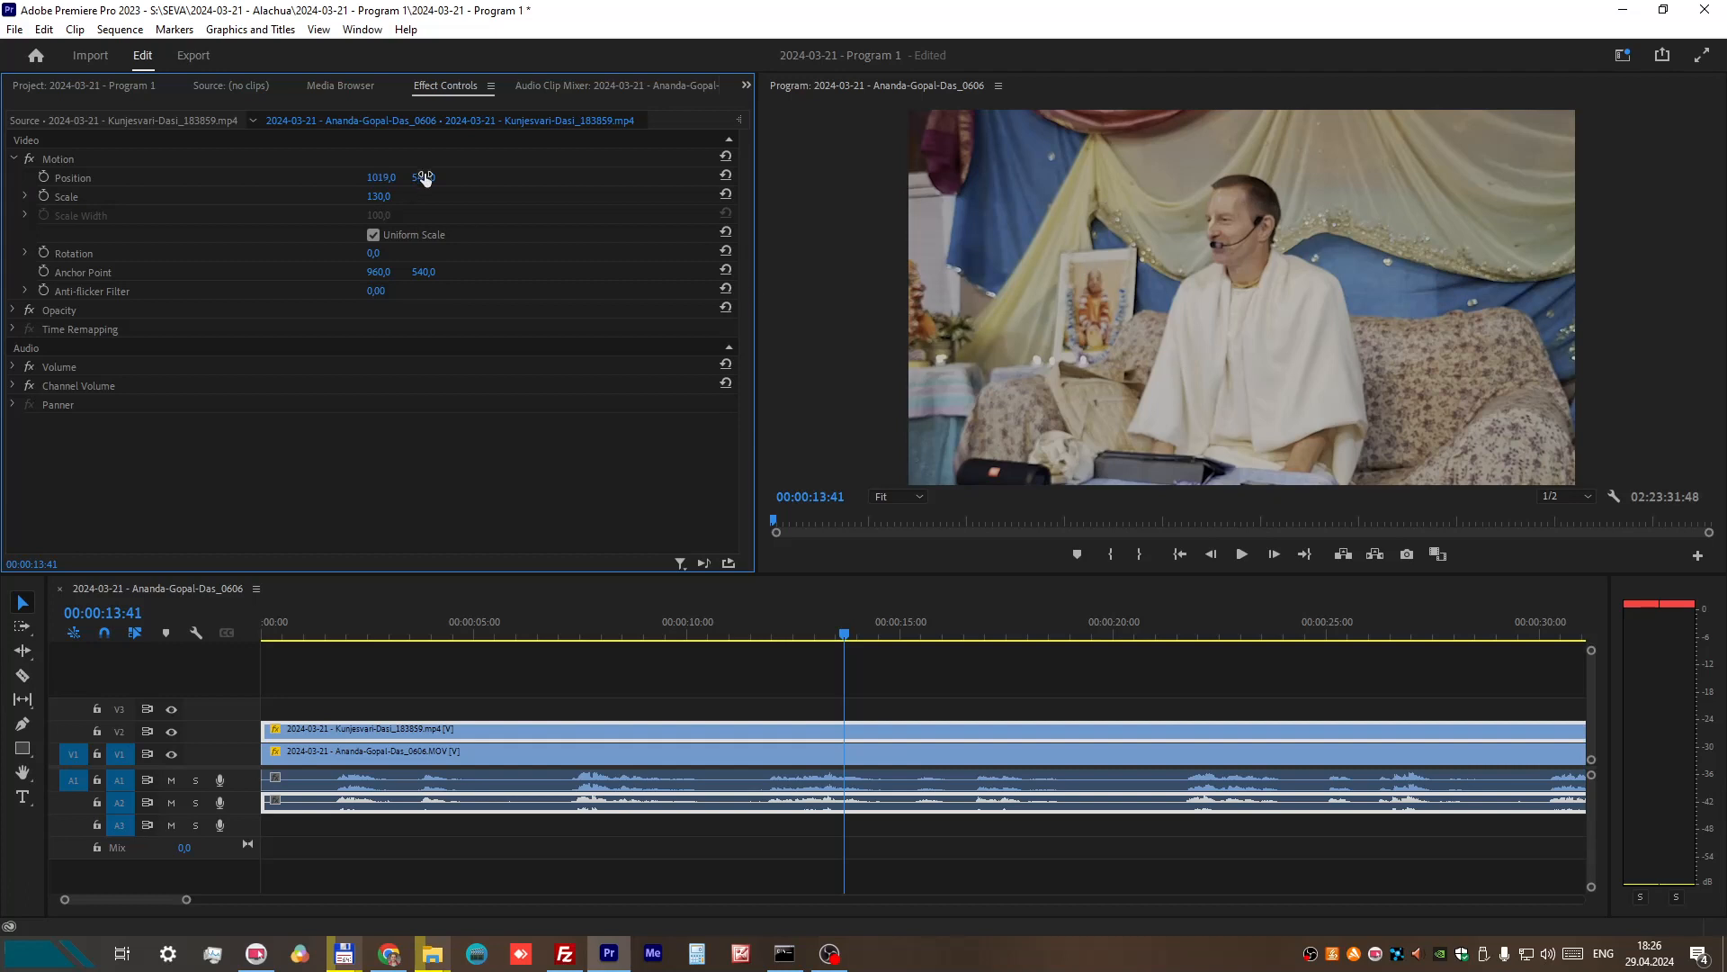
drag(426, 177, 382, 177)
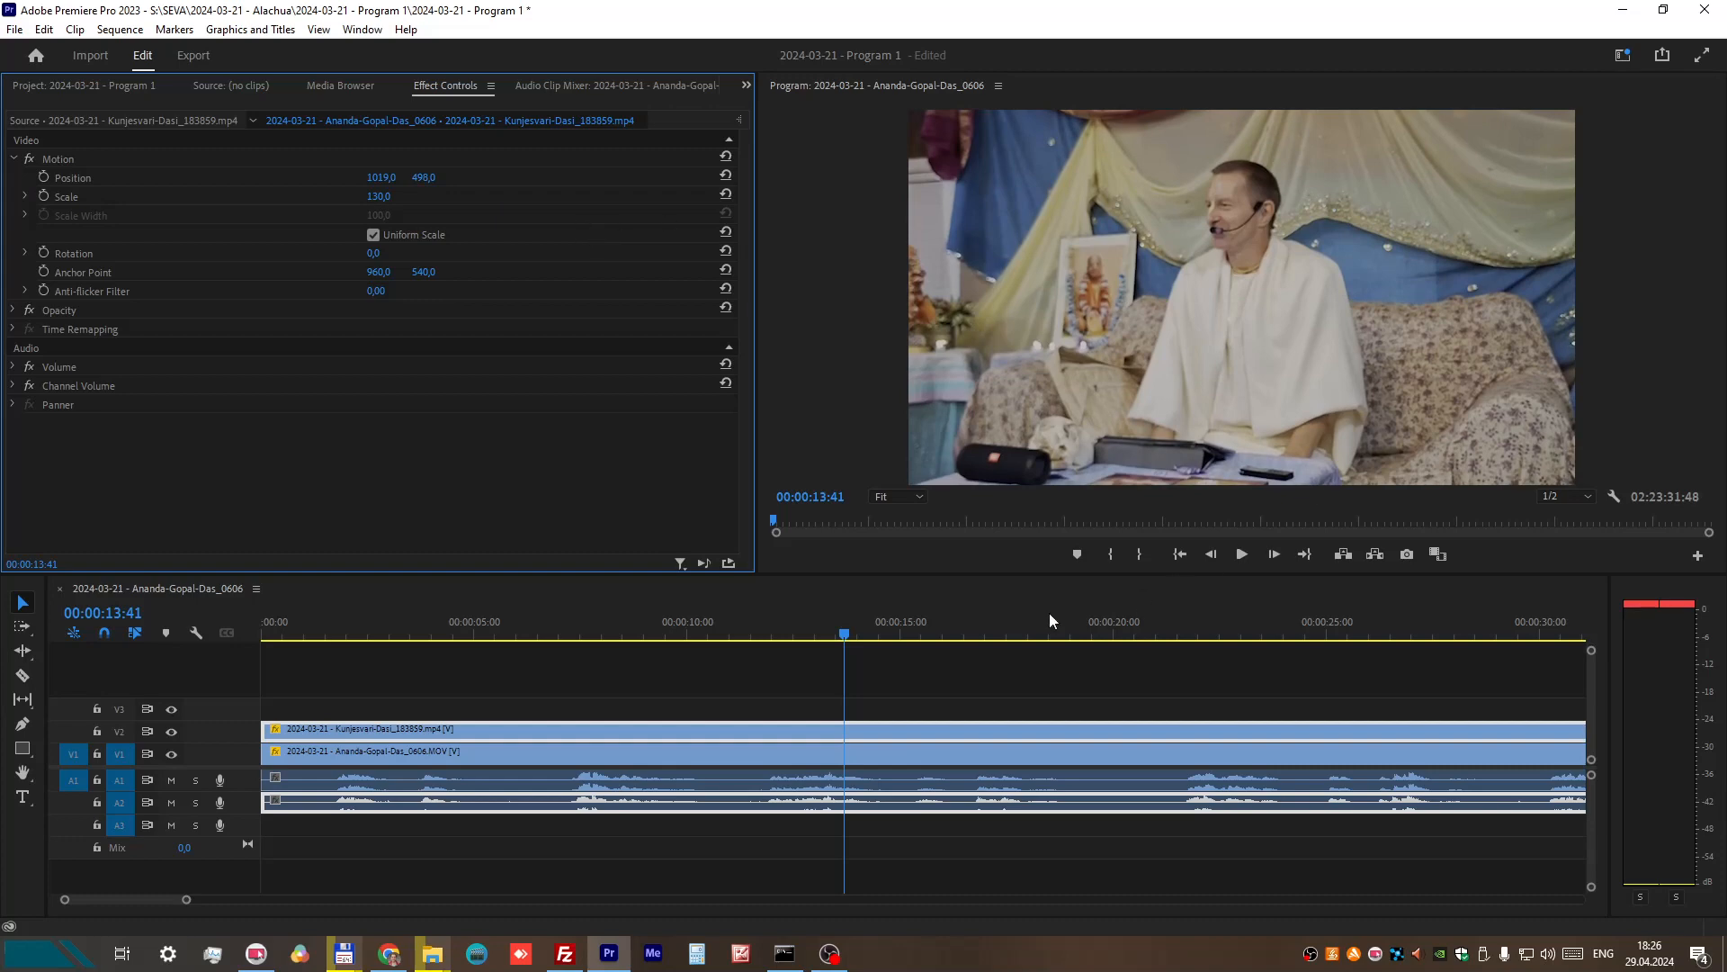
Step: Hide the V2 video track, mute A2, and return the playhead to the sequence start
click(171, 732)
click(171, 802)
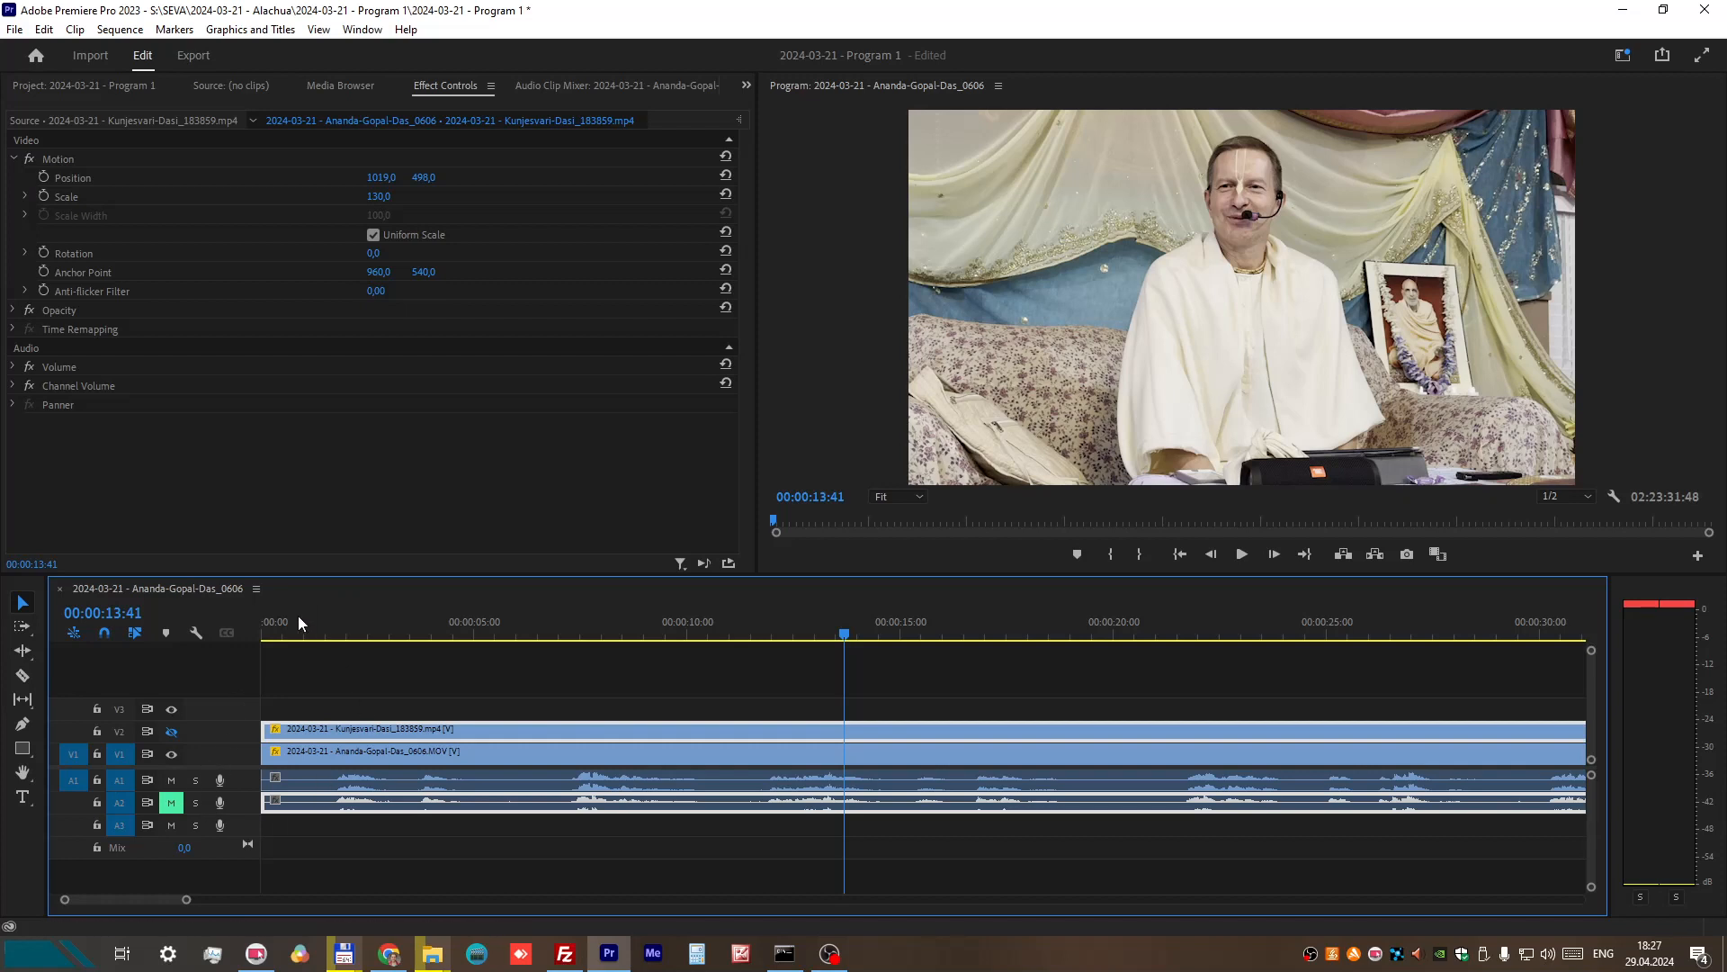
click(262, 627)
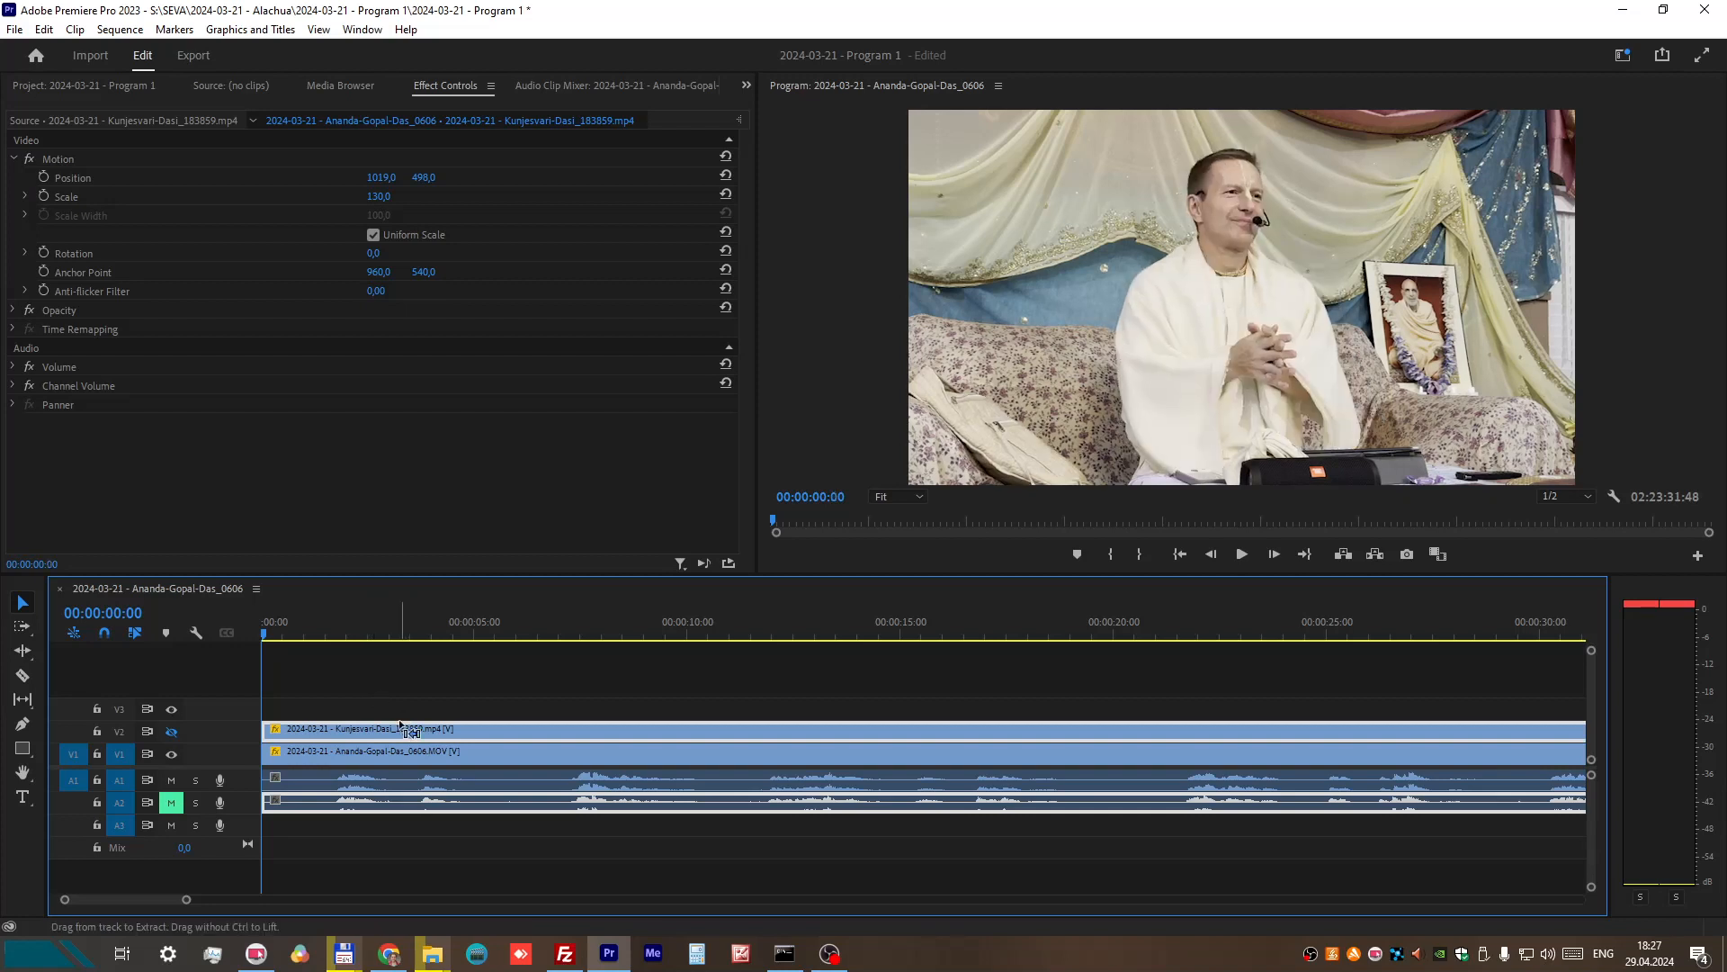
Step: Save the project and play the V1 recording from 00:00:13:50 to 00:00:18:05
key(ctrl+s)
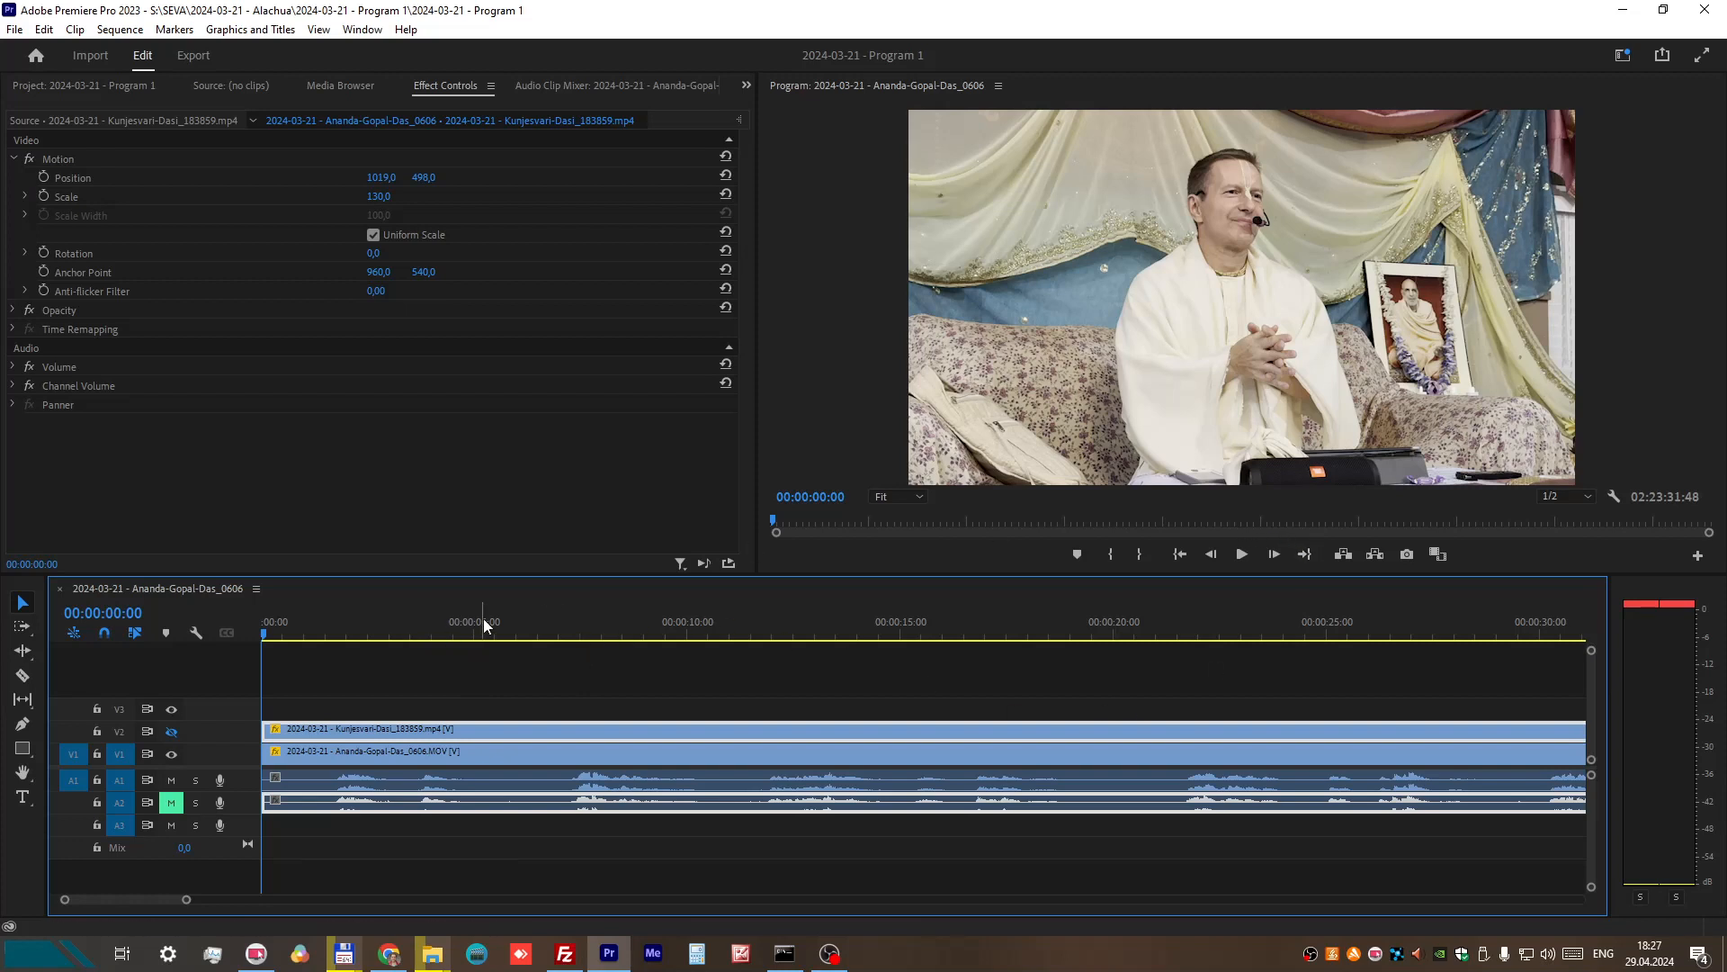
drag(484, 621, 853, 616)
click(1243, 555)
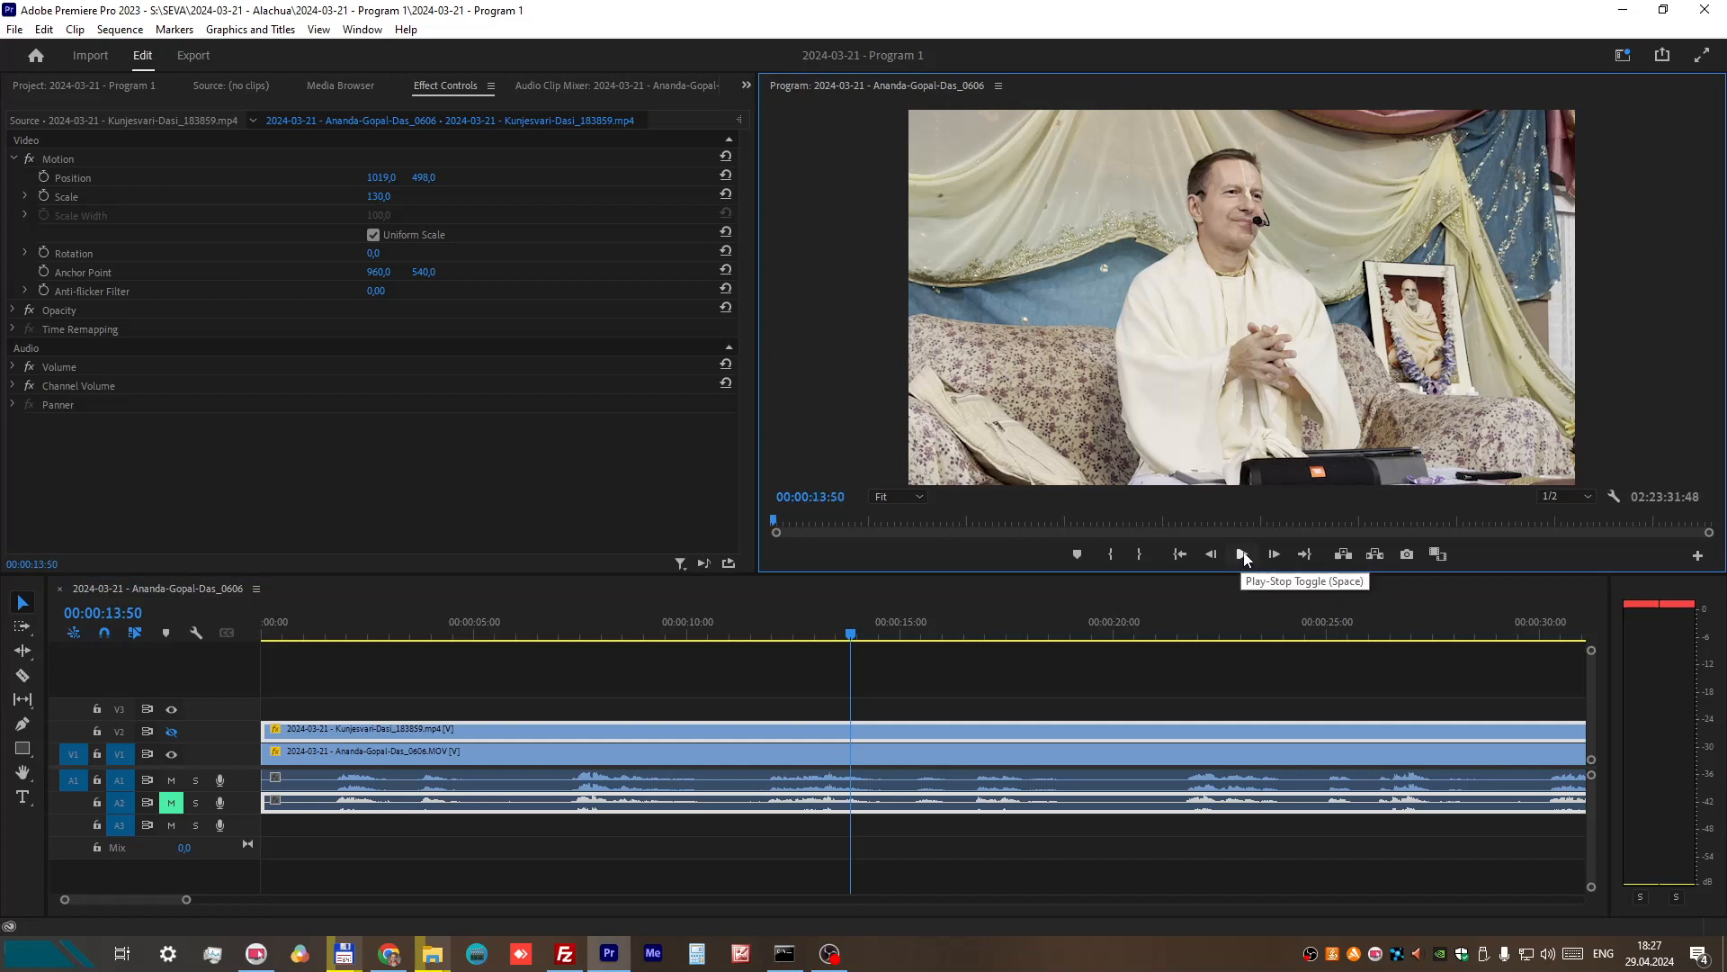
click(1245, 561)
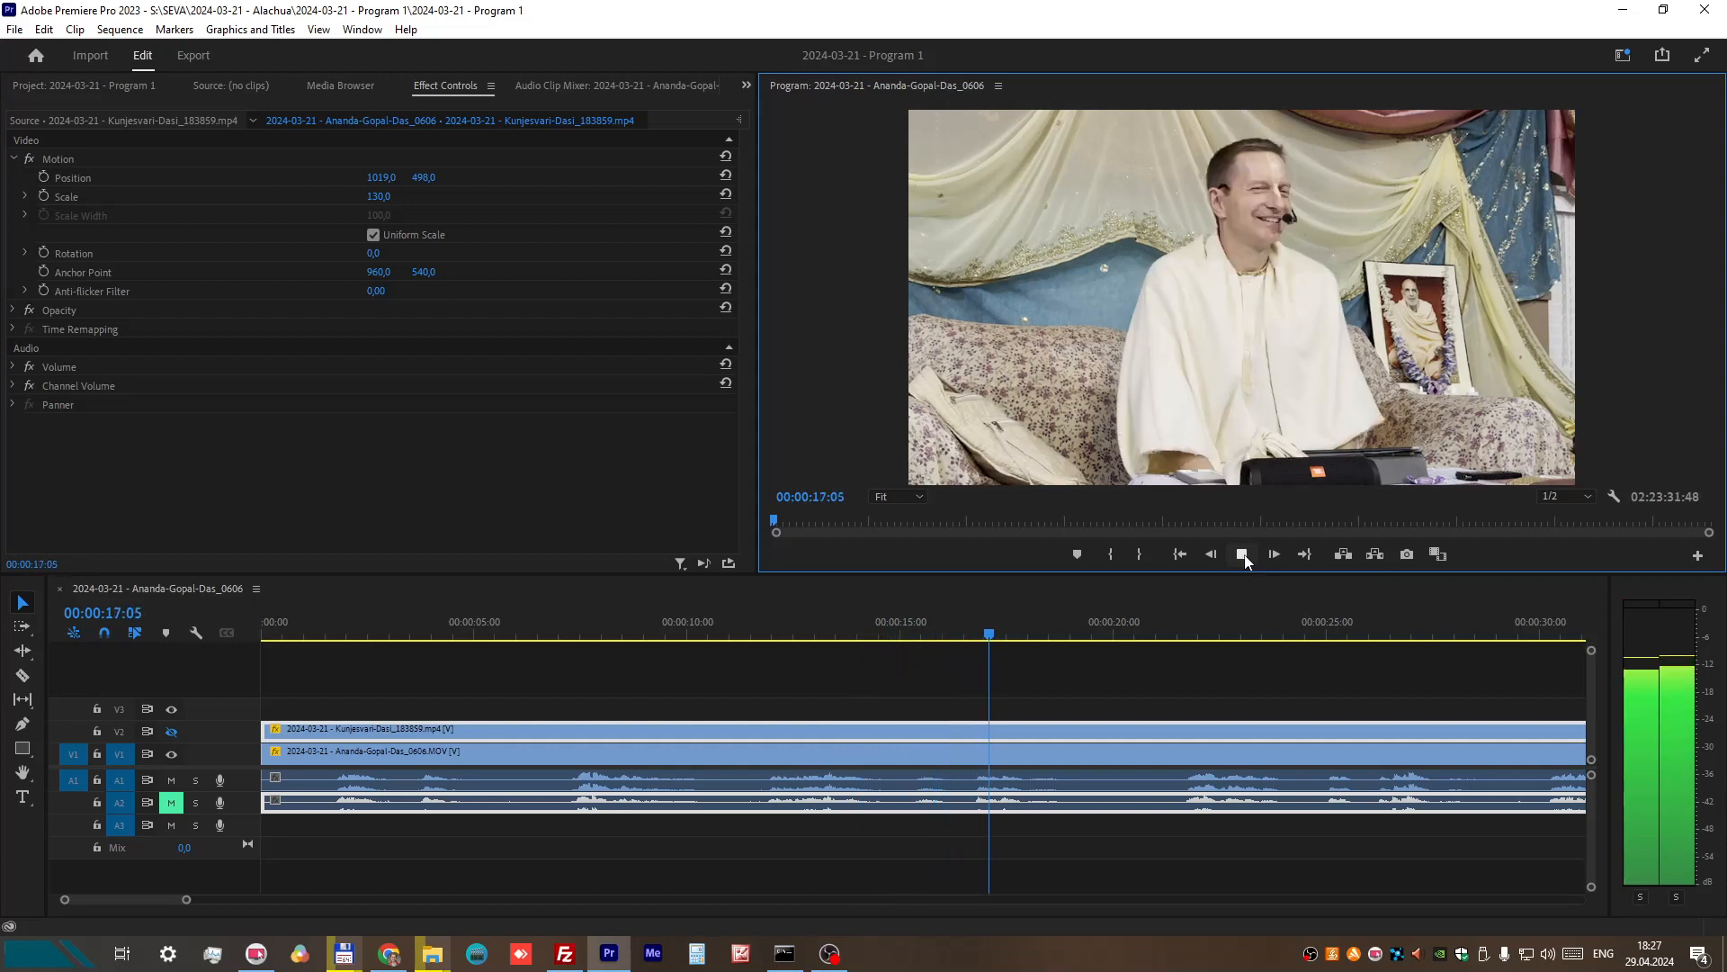
click(1243, 556)
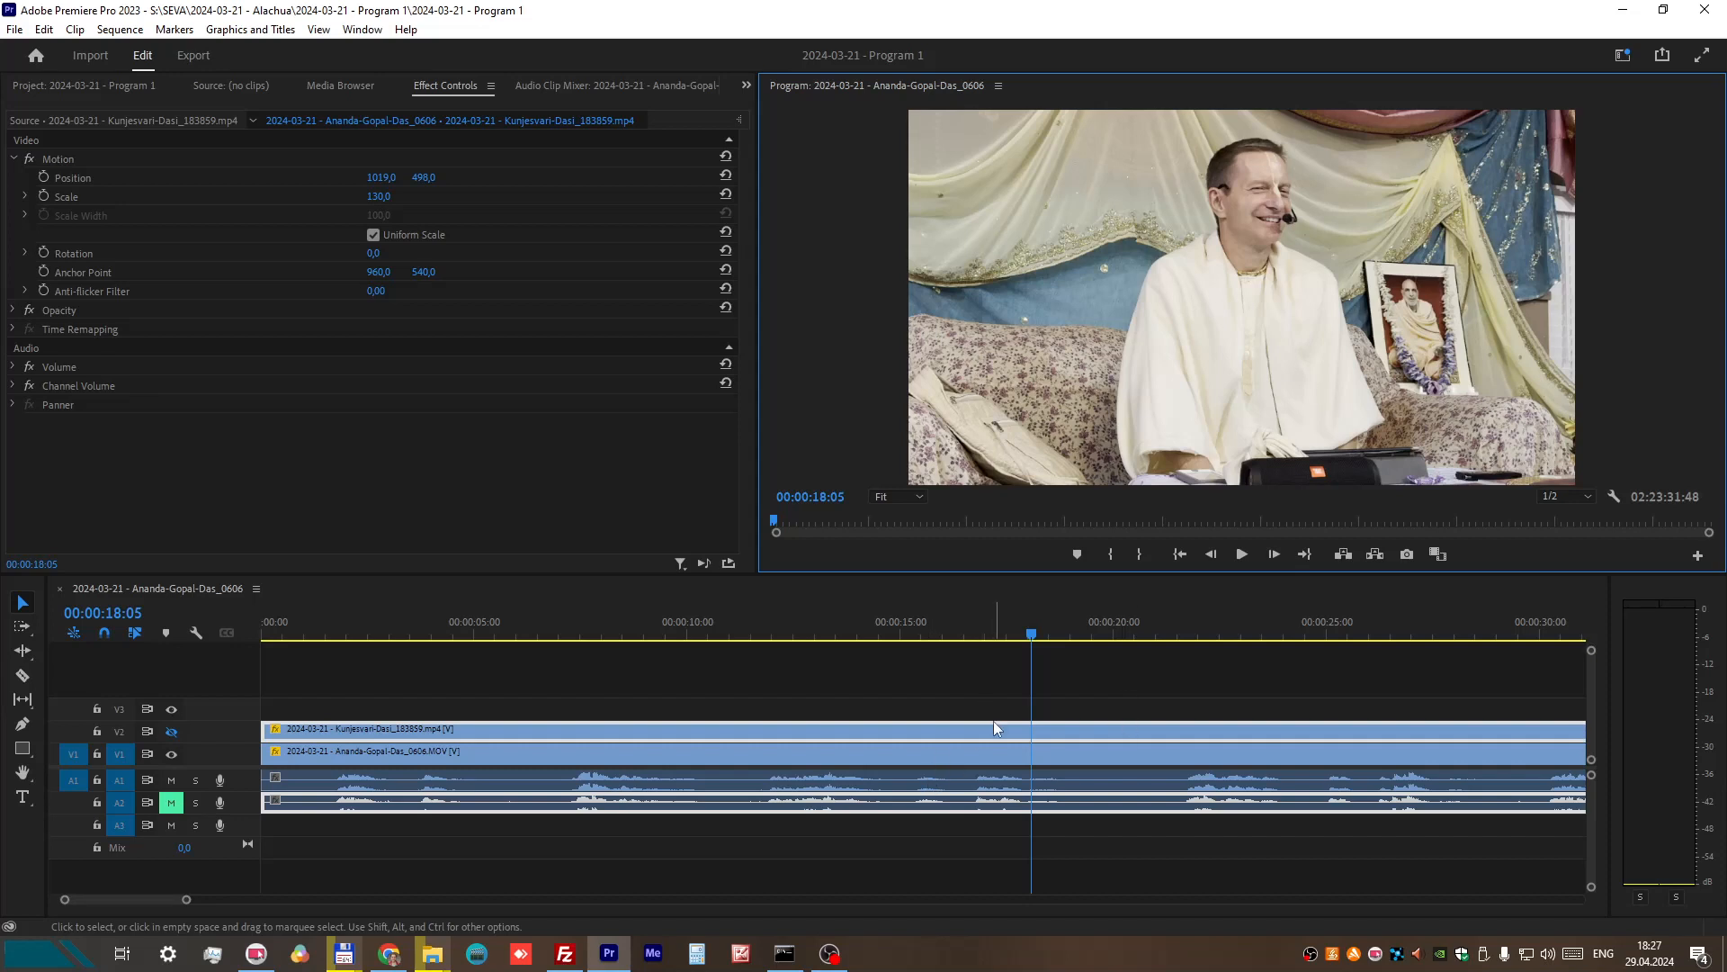
Step: Unmute A2 and play both audio tracks together from 00:00:11:52 to 00:00:14:19
click(918, 829)
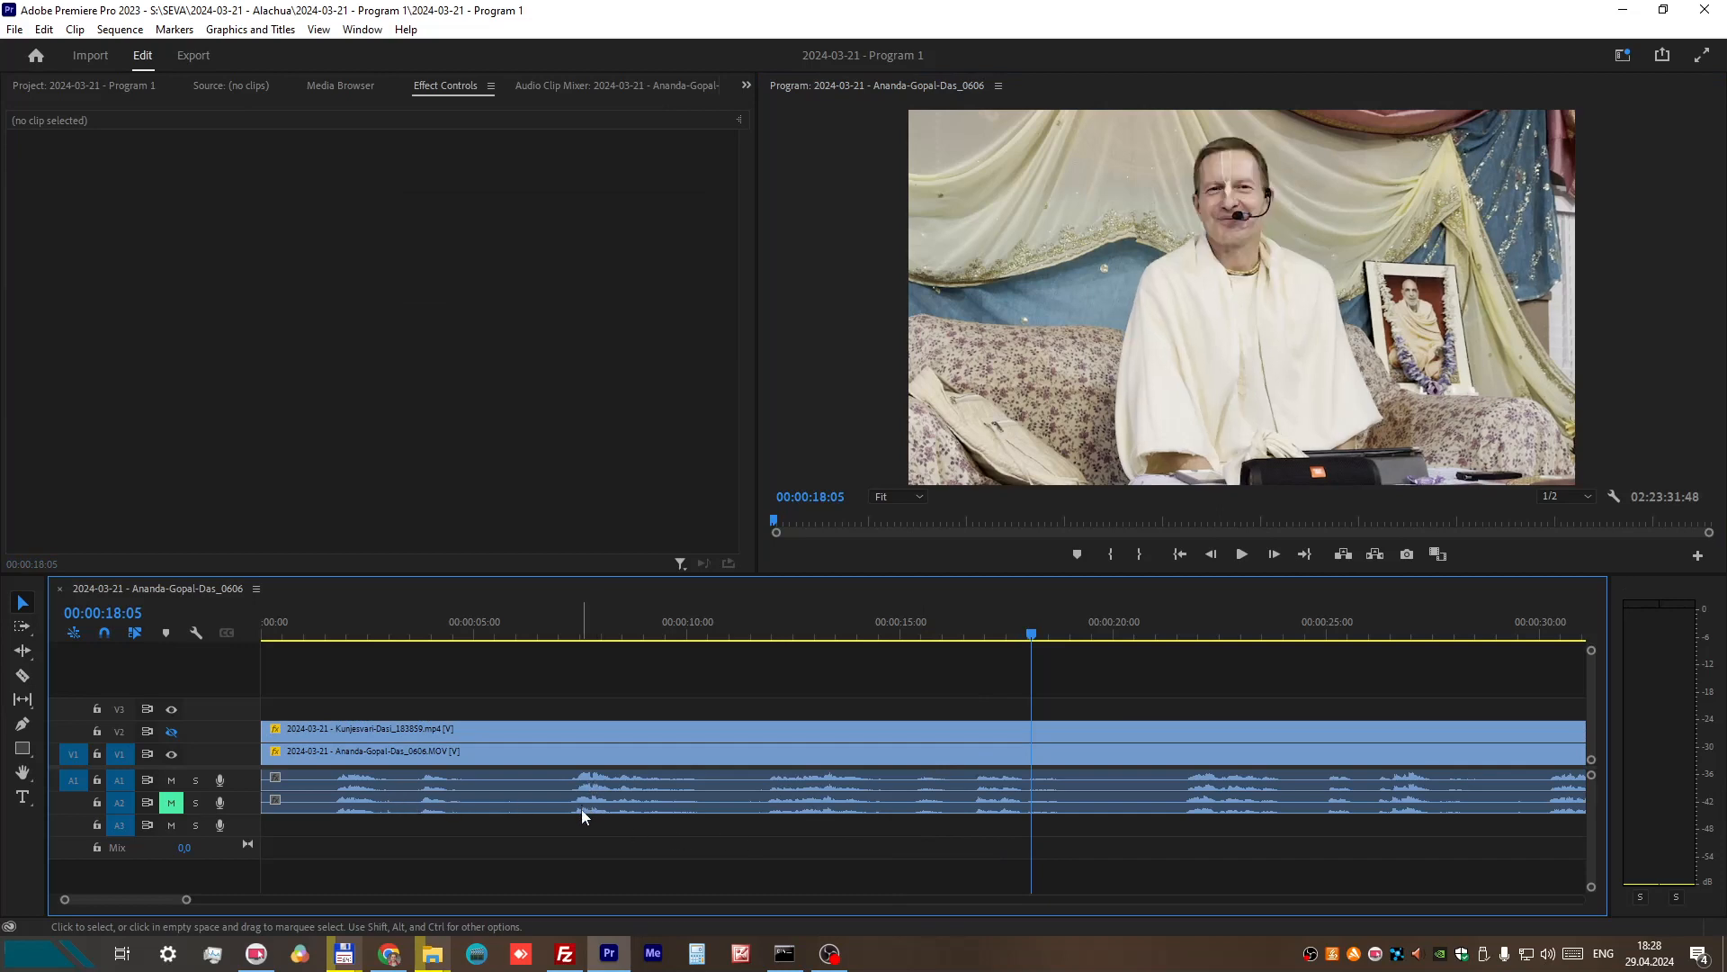
click(766, 633)
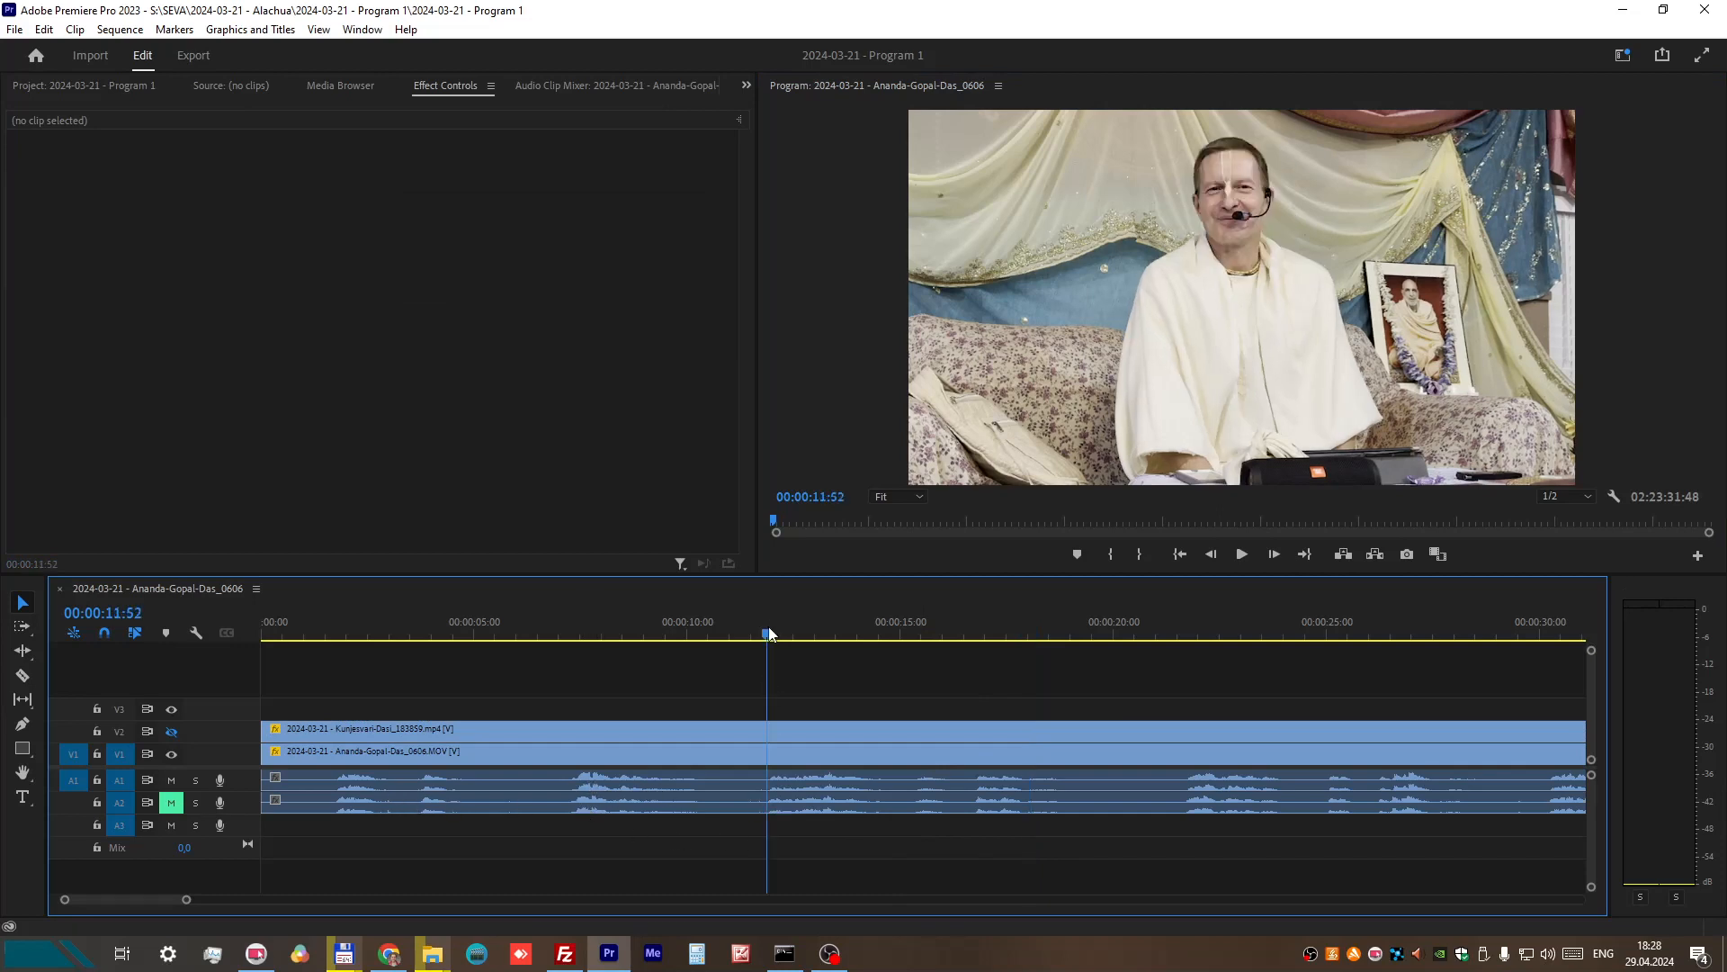
click(171, 805)
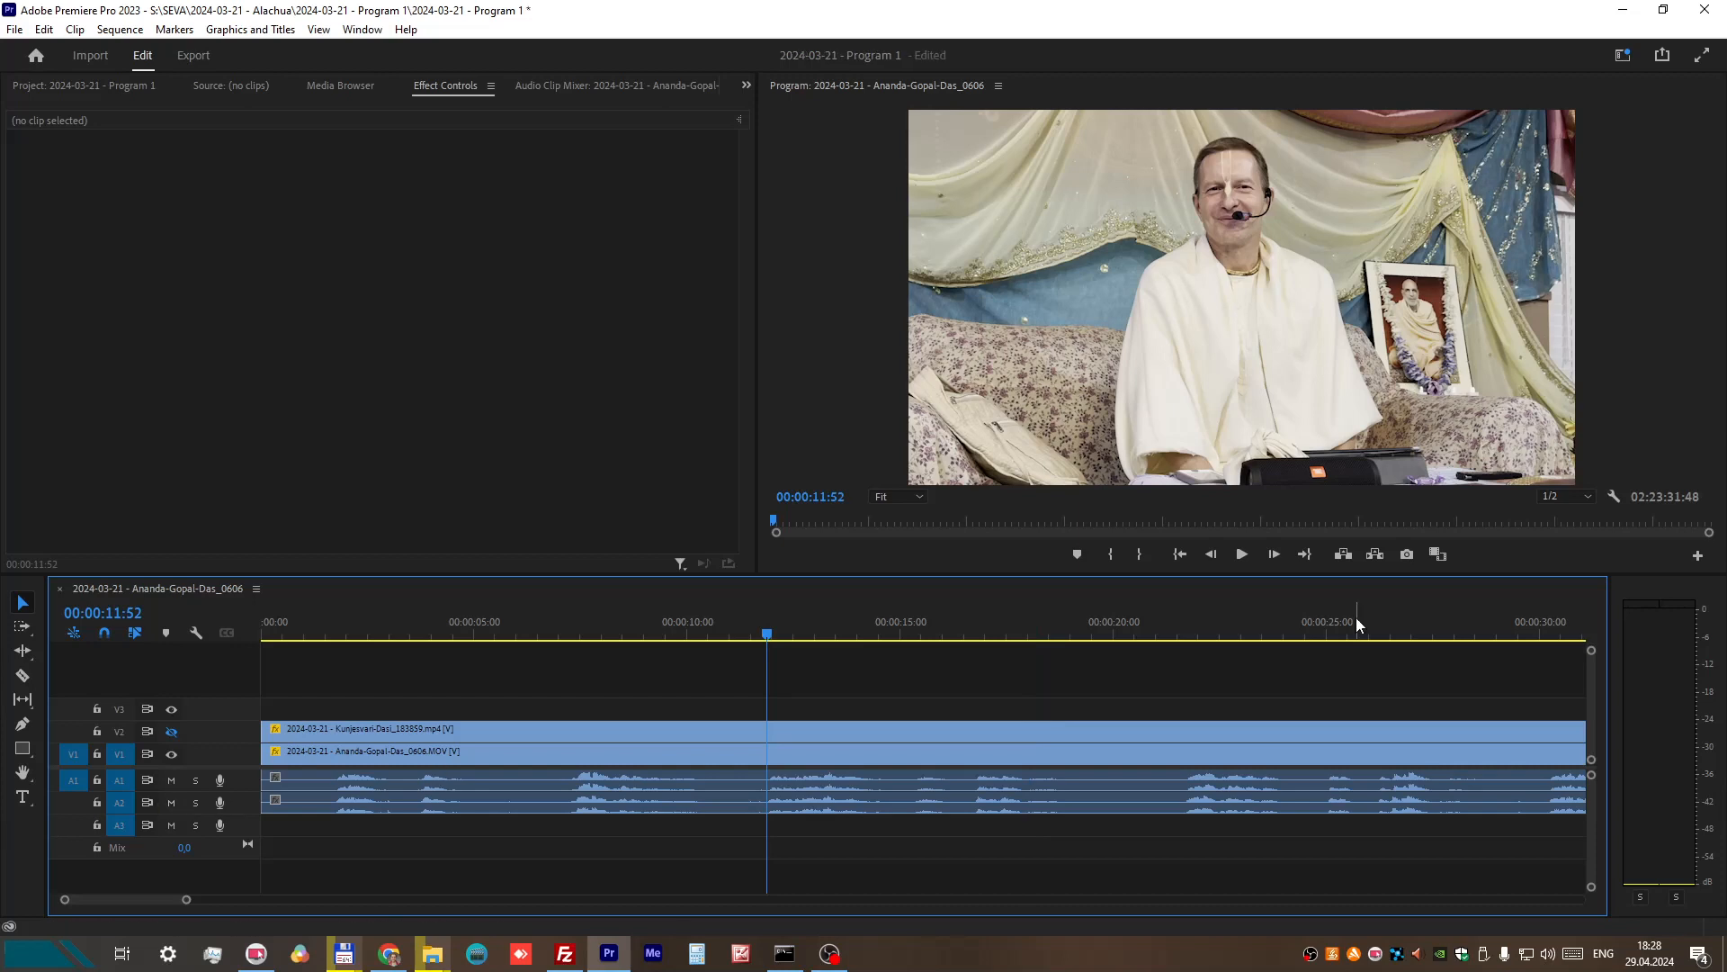
click(1240, 556)
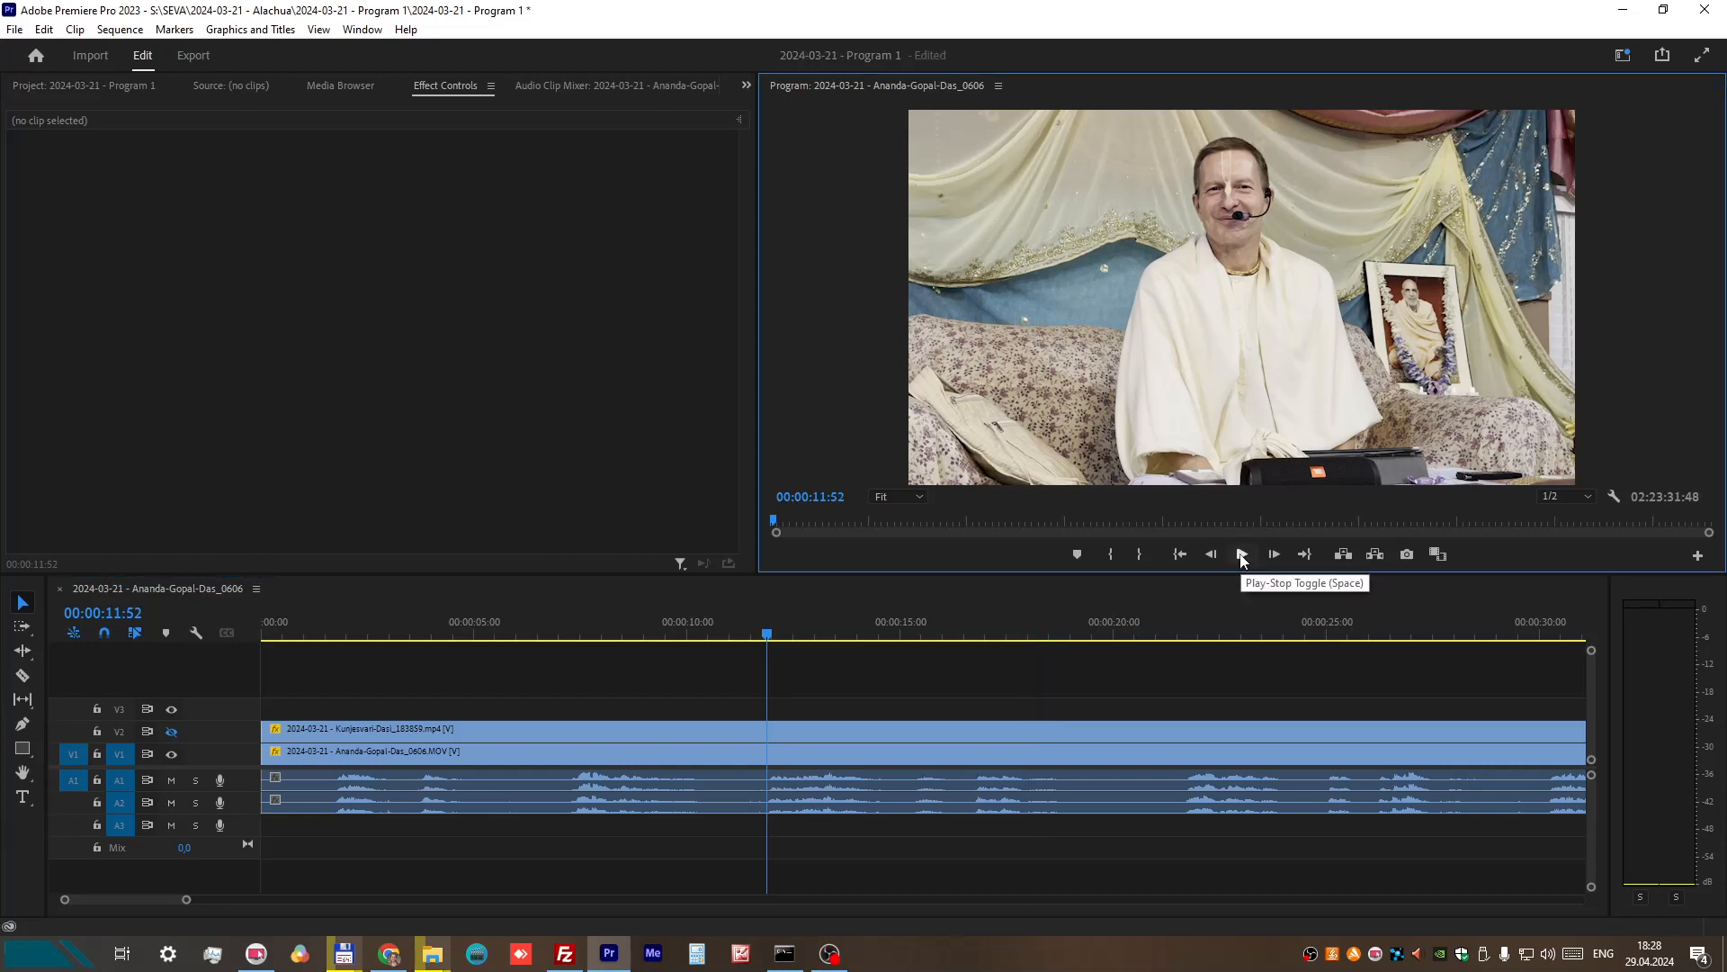
click(1242, 555)
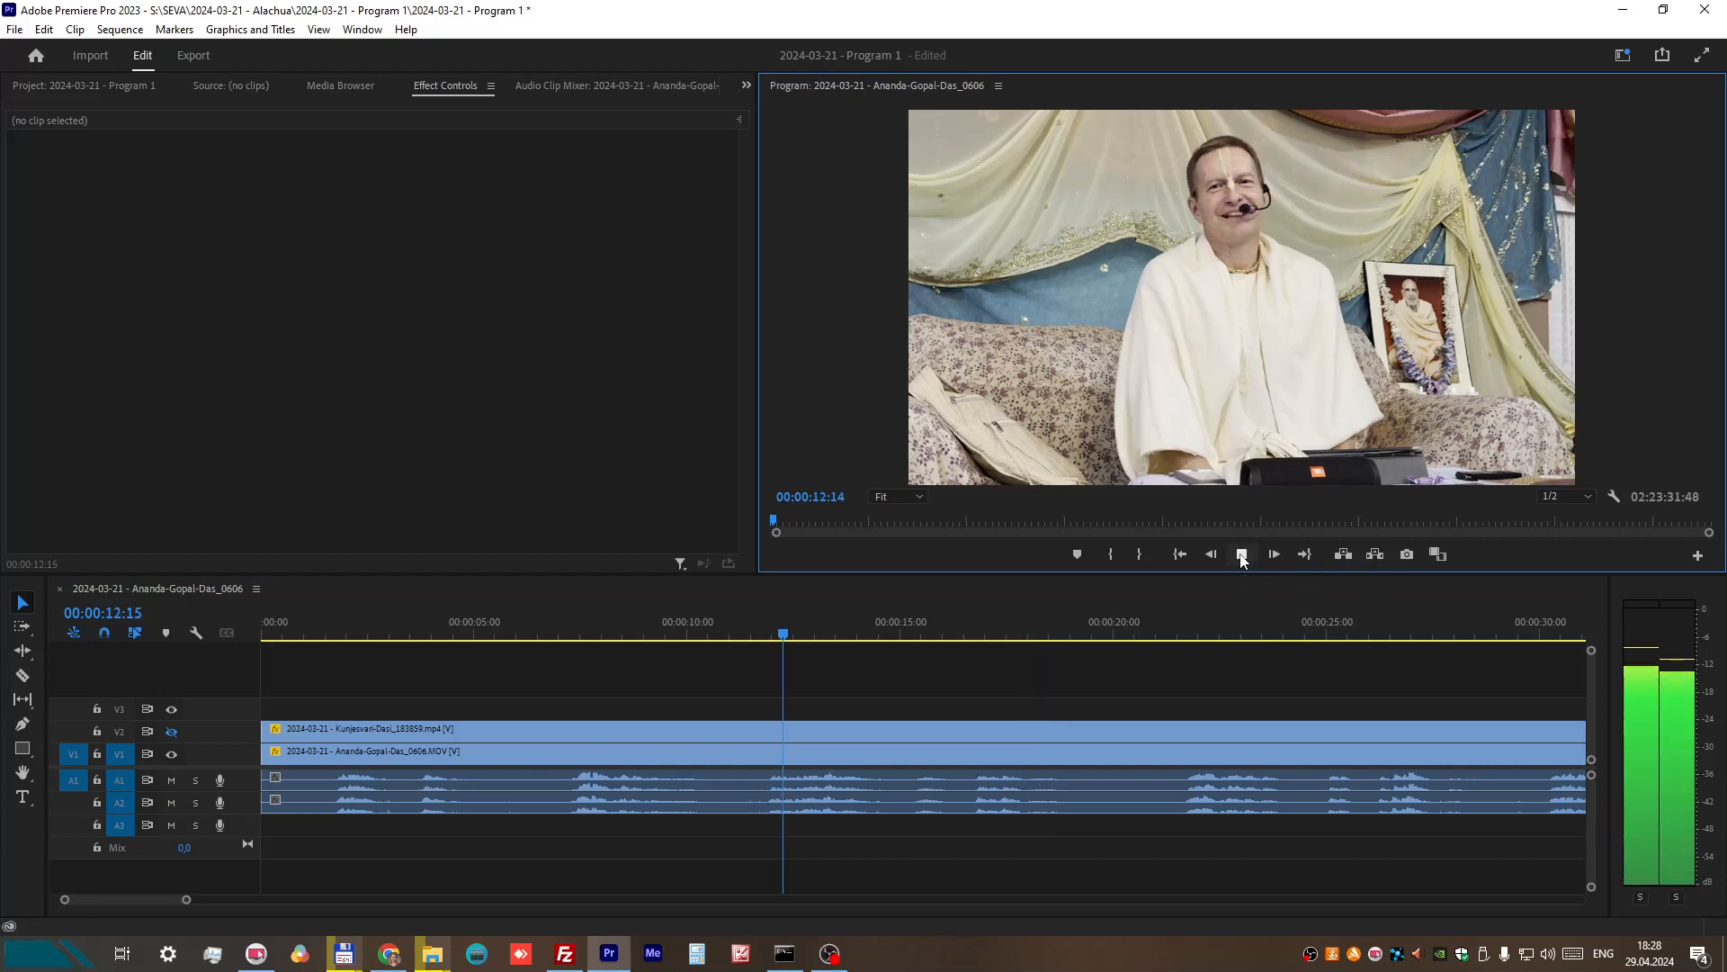
click(1242, 555)
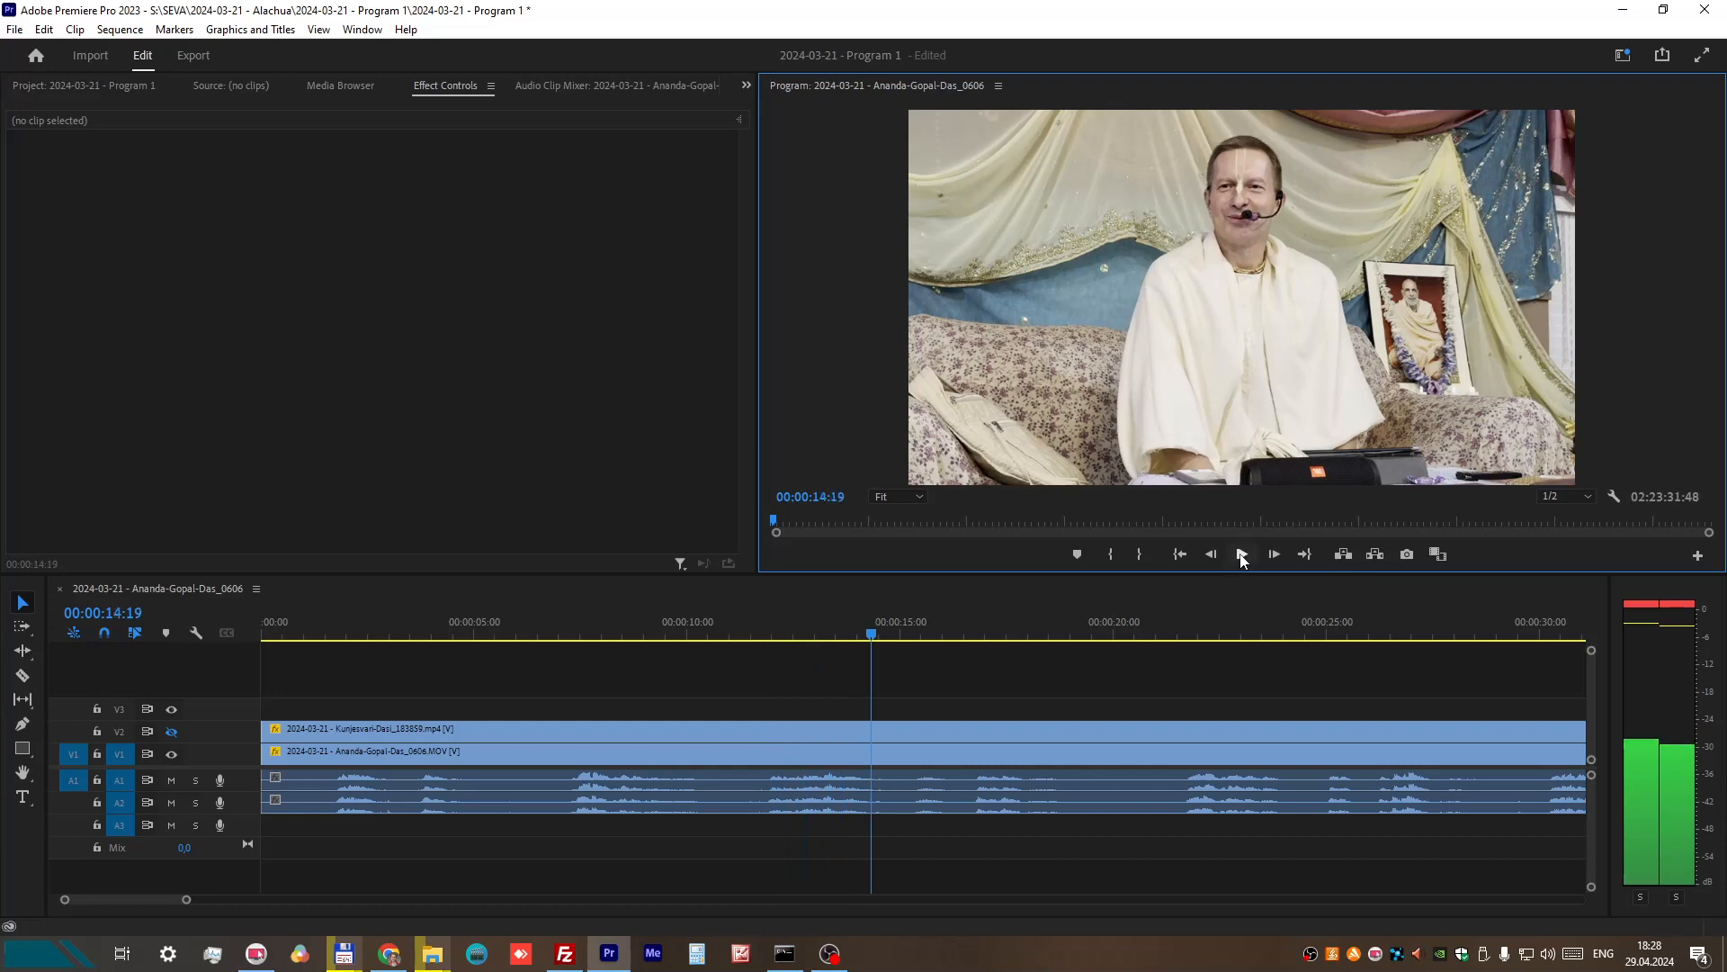
Step: Nudge the V2 recording and its linked A2 audio four frames later
click(771, 812)
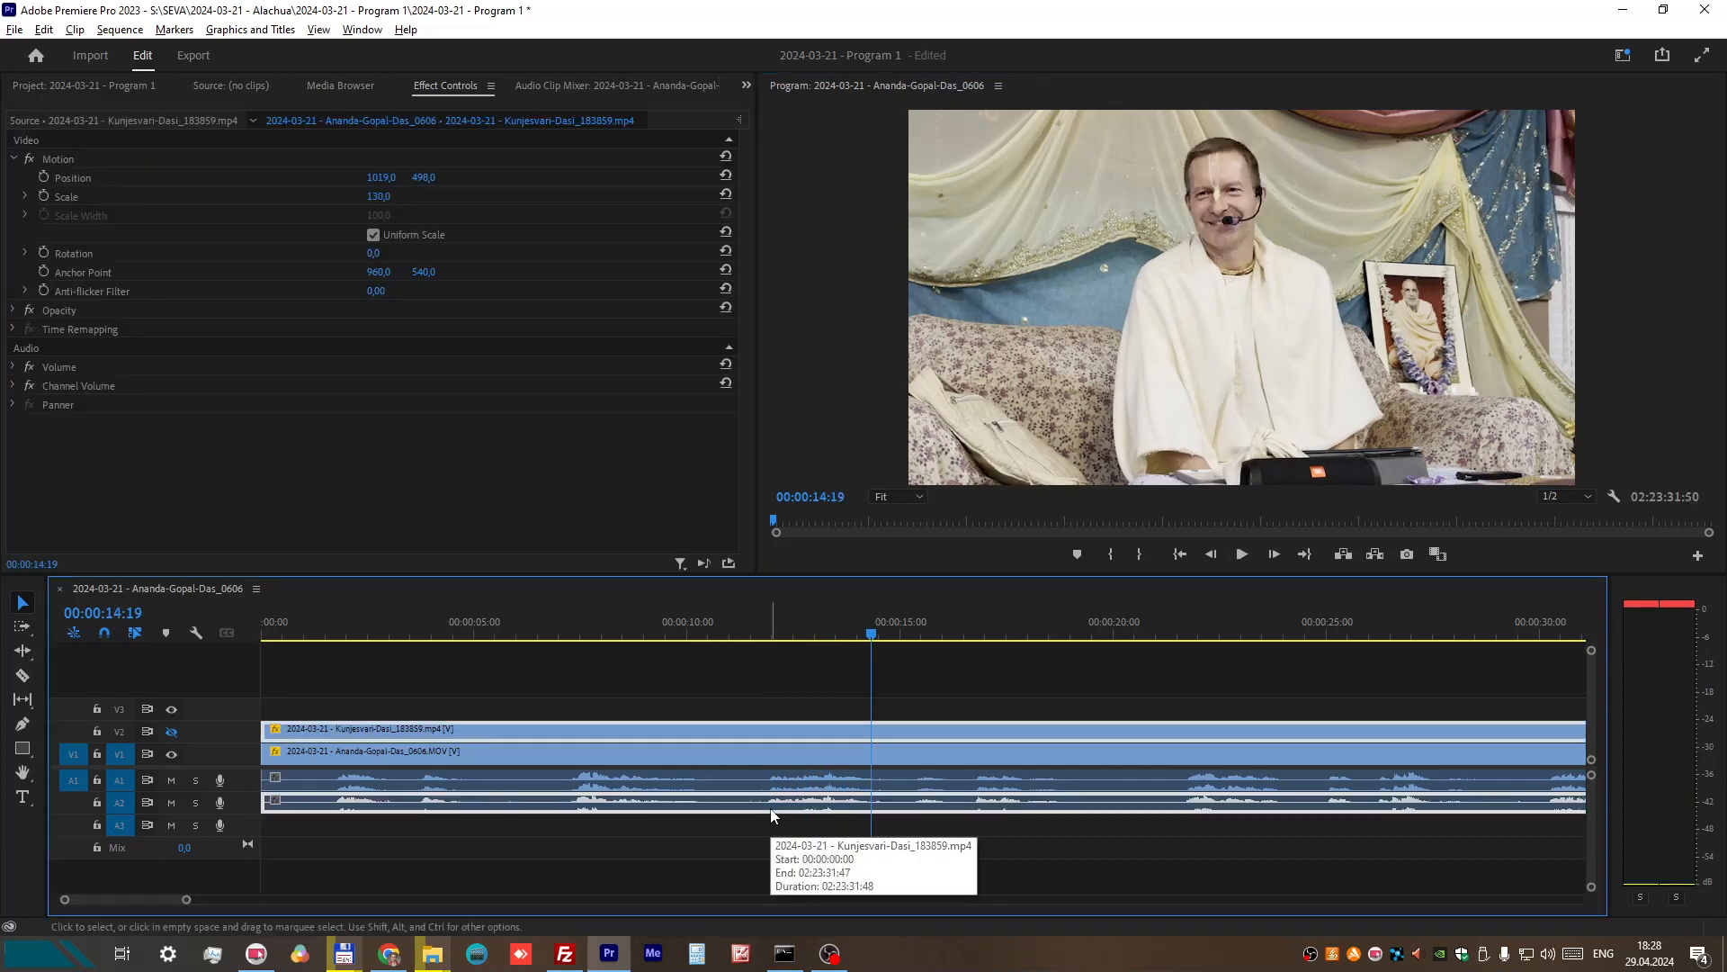
key(alt+Right)
key(alt+Right)
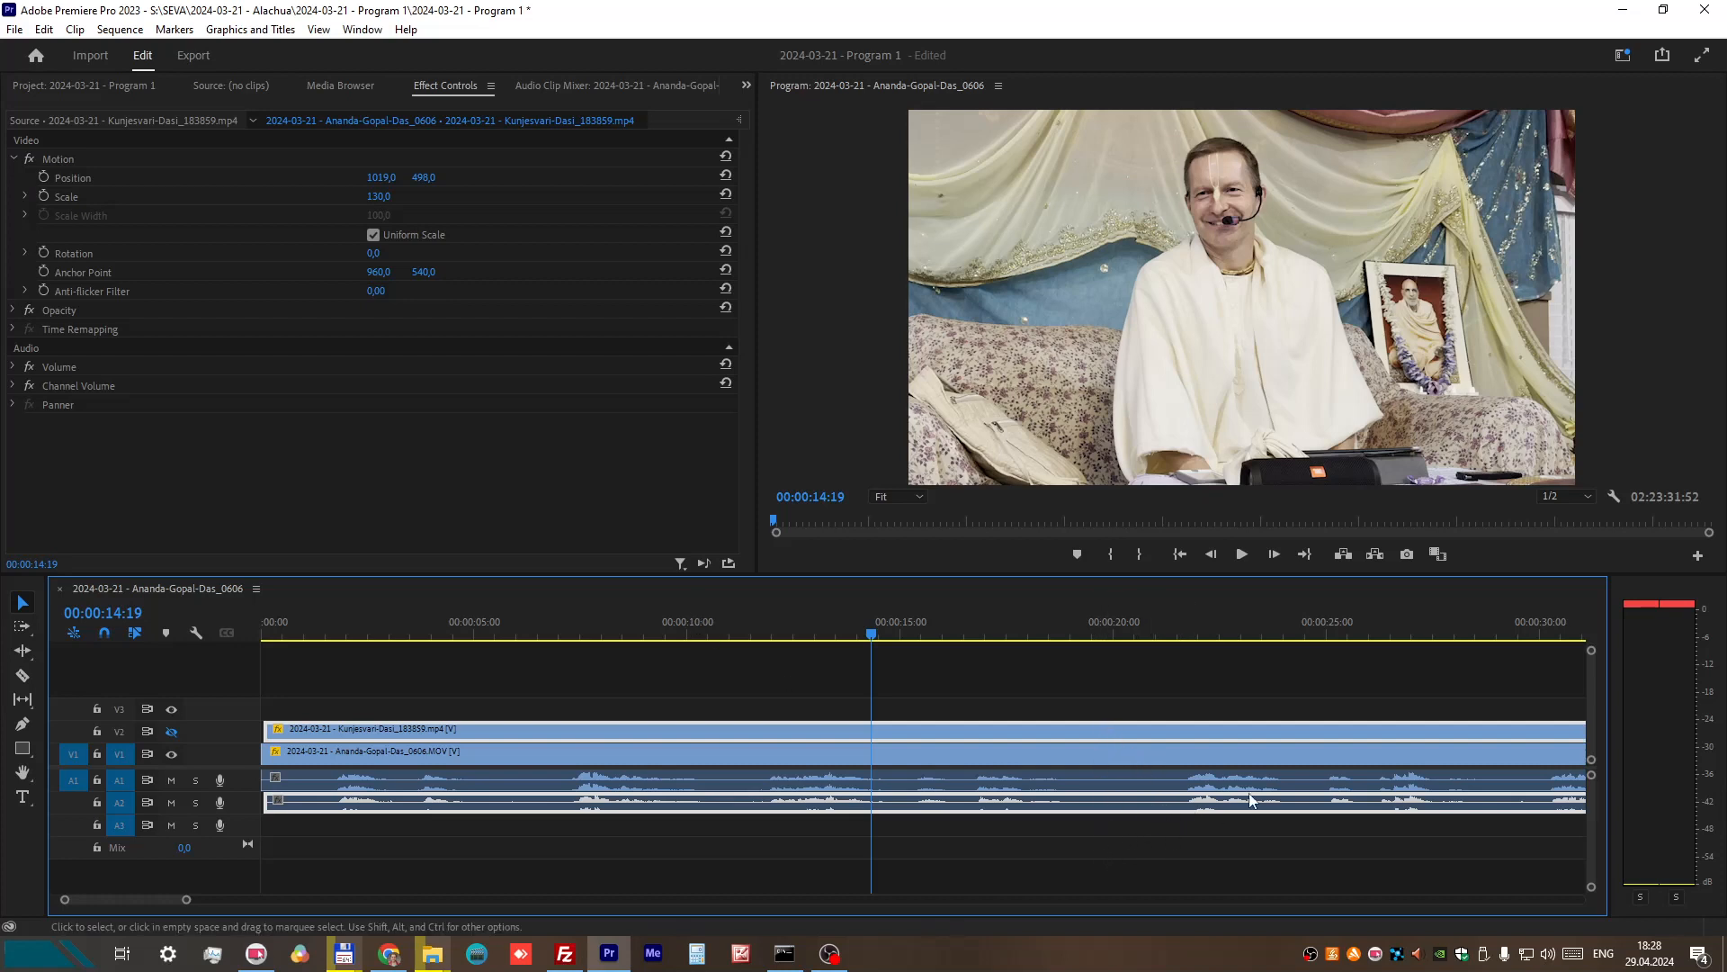
Step: Unlink the V1 recording's picture from its audio on A1
click(1040, 779)
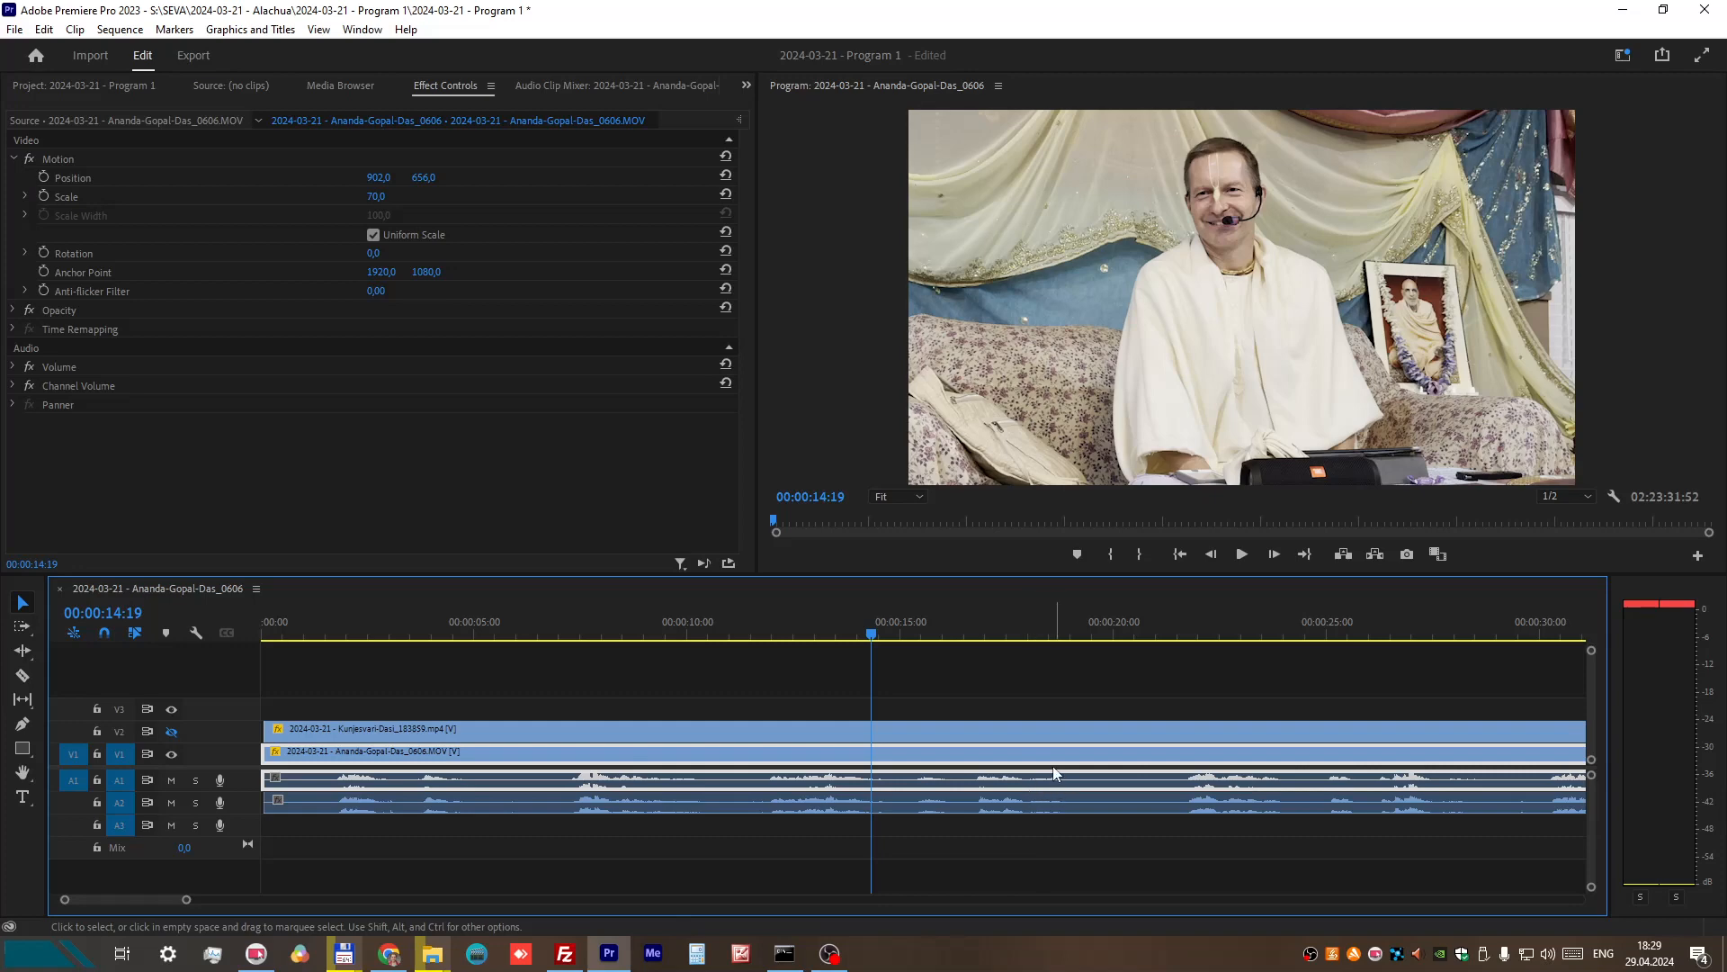
right_click(1051, 763)
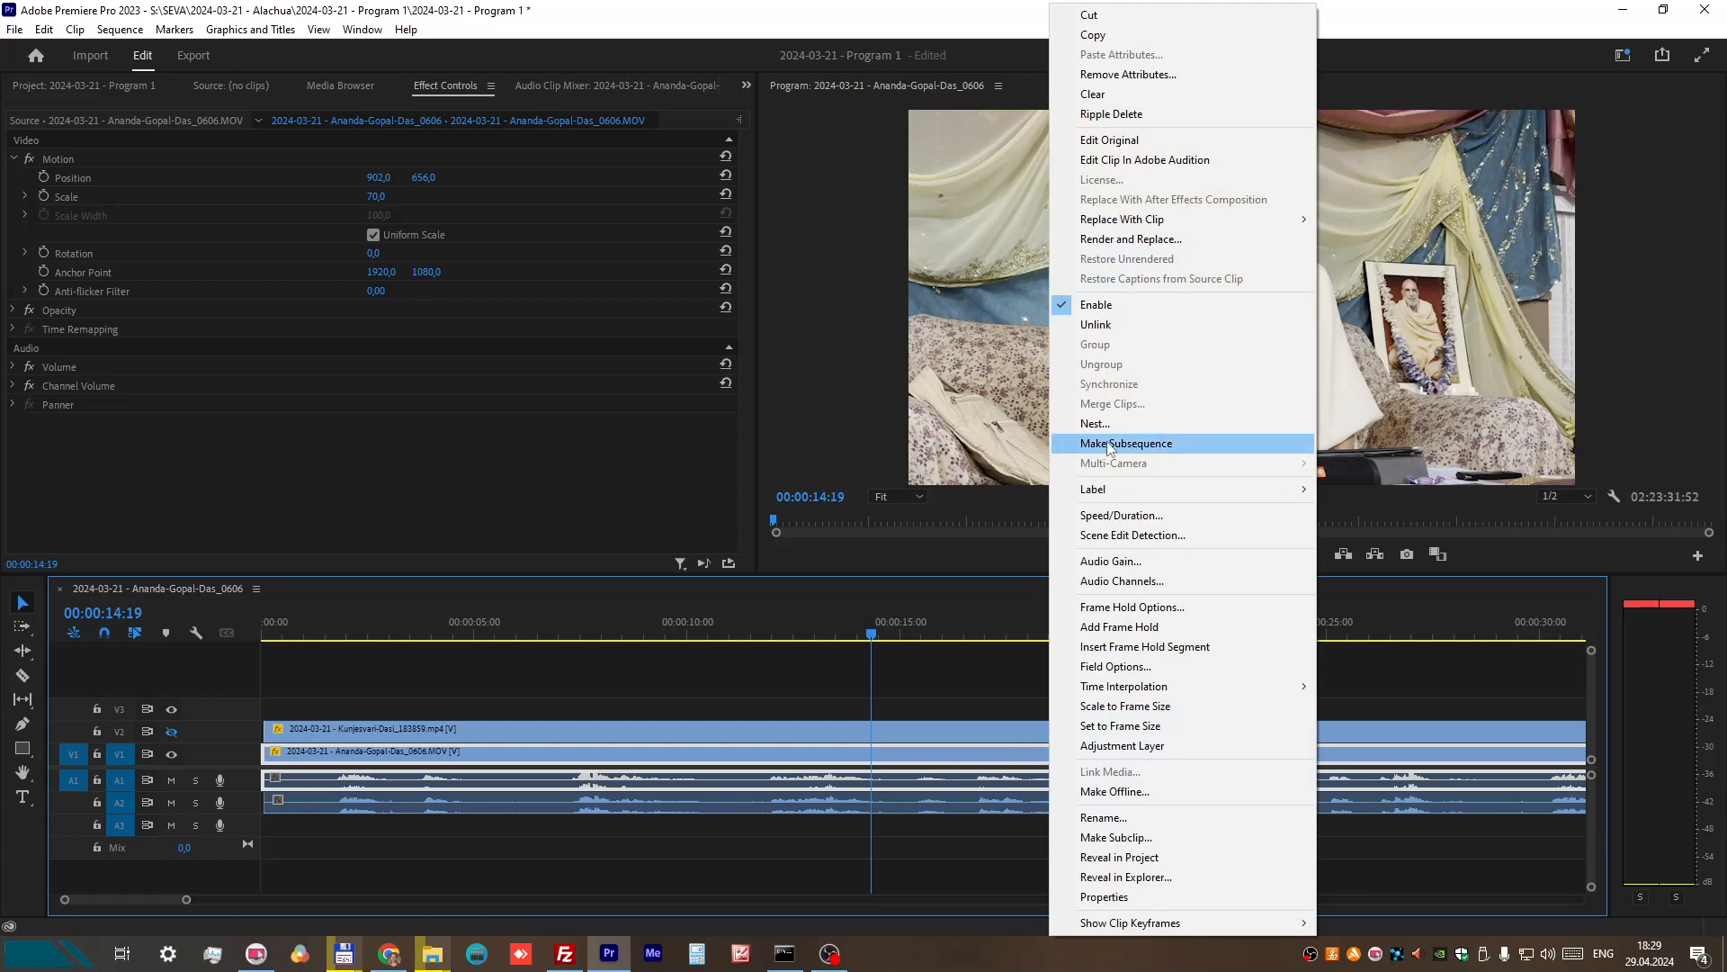
right_click(986, 760)
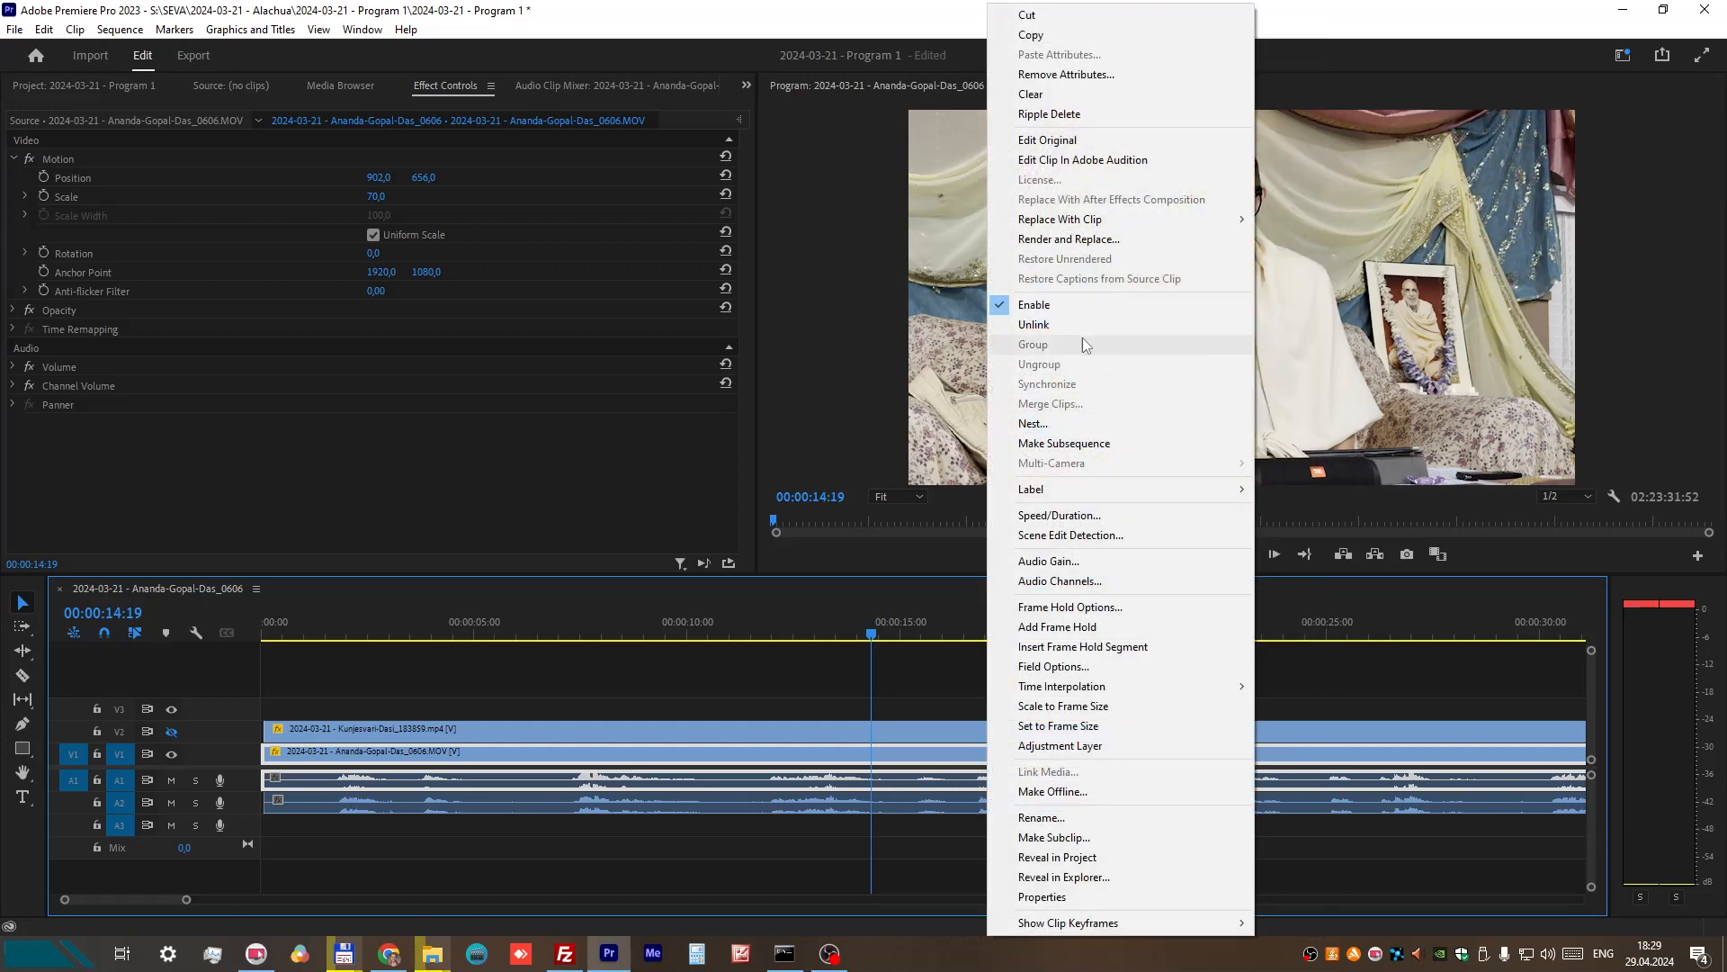
click(1035, 325)
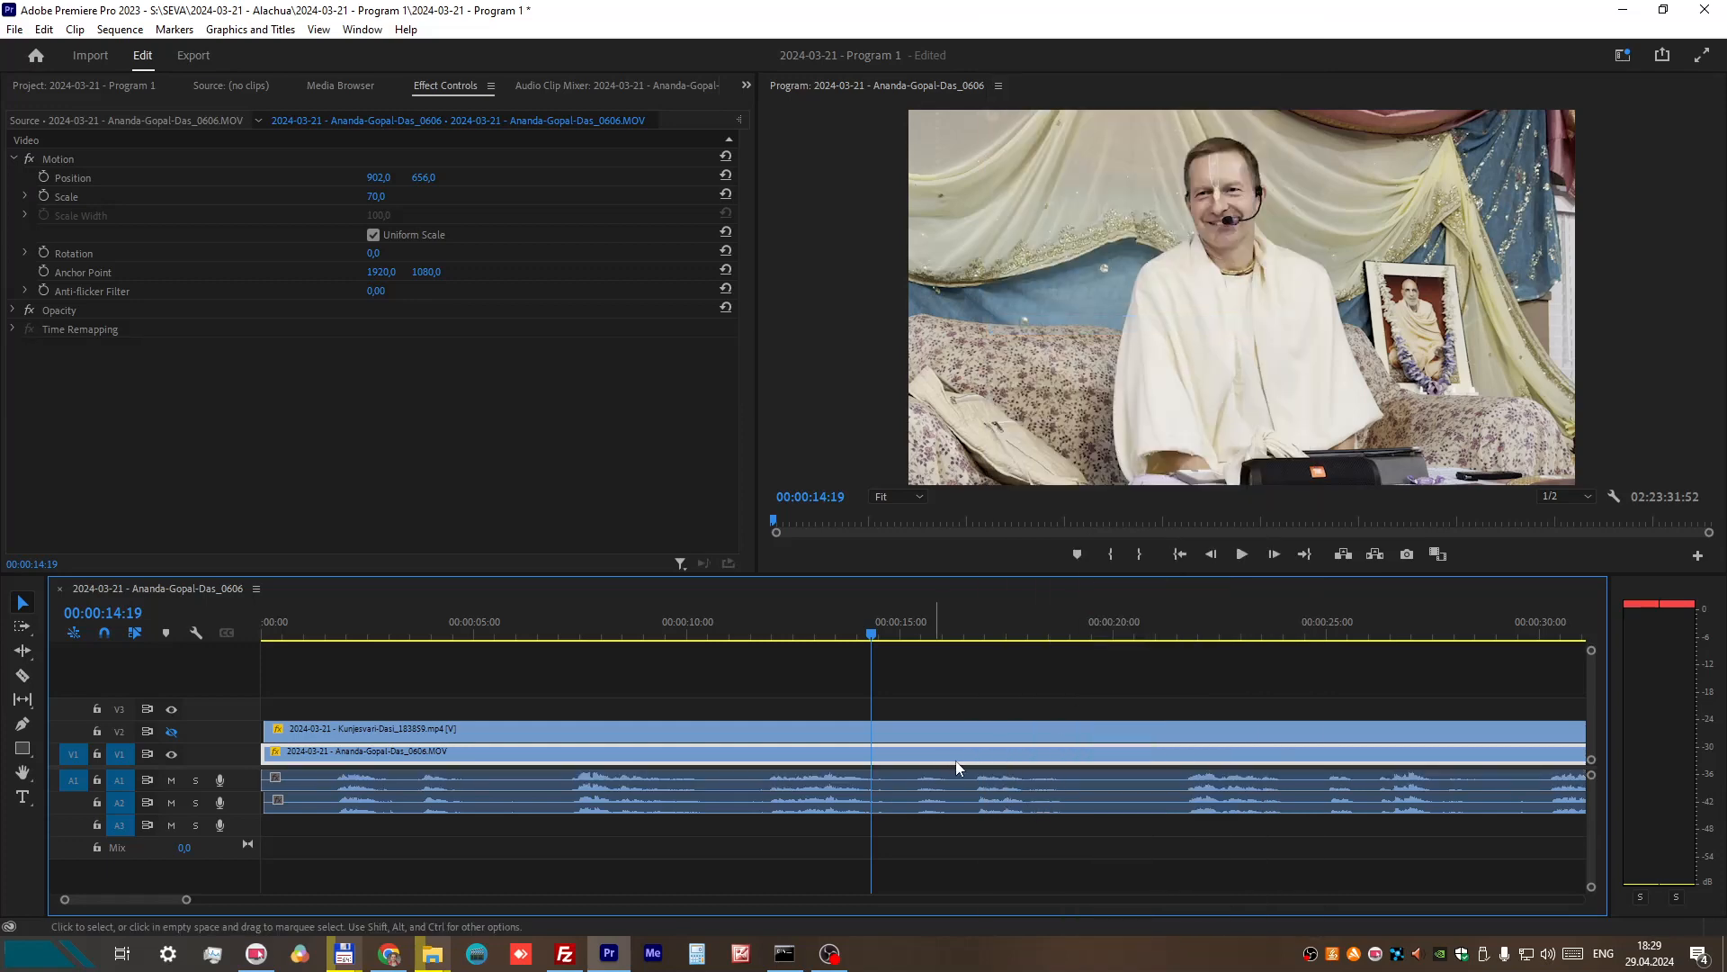
Step: Try sliding the unlinked A1 audio about six seconds later, and undo the move
drag(946, 779, 1203, 782)
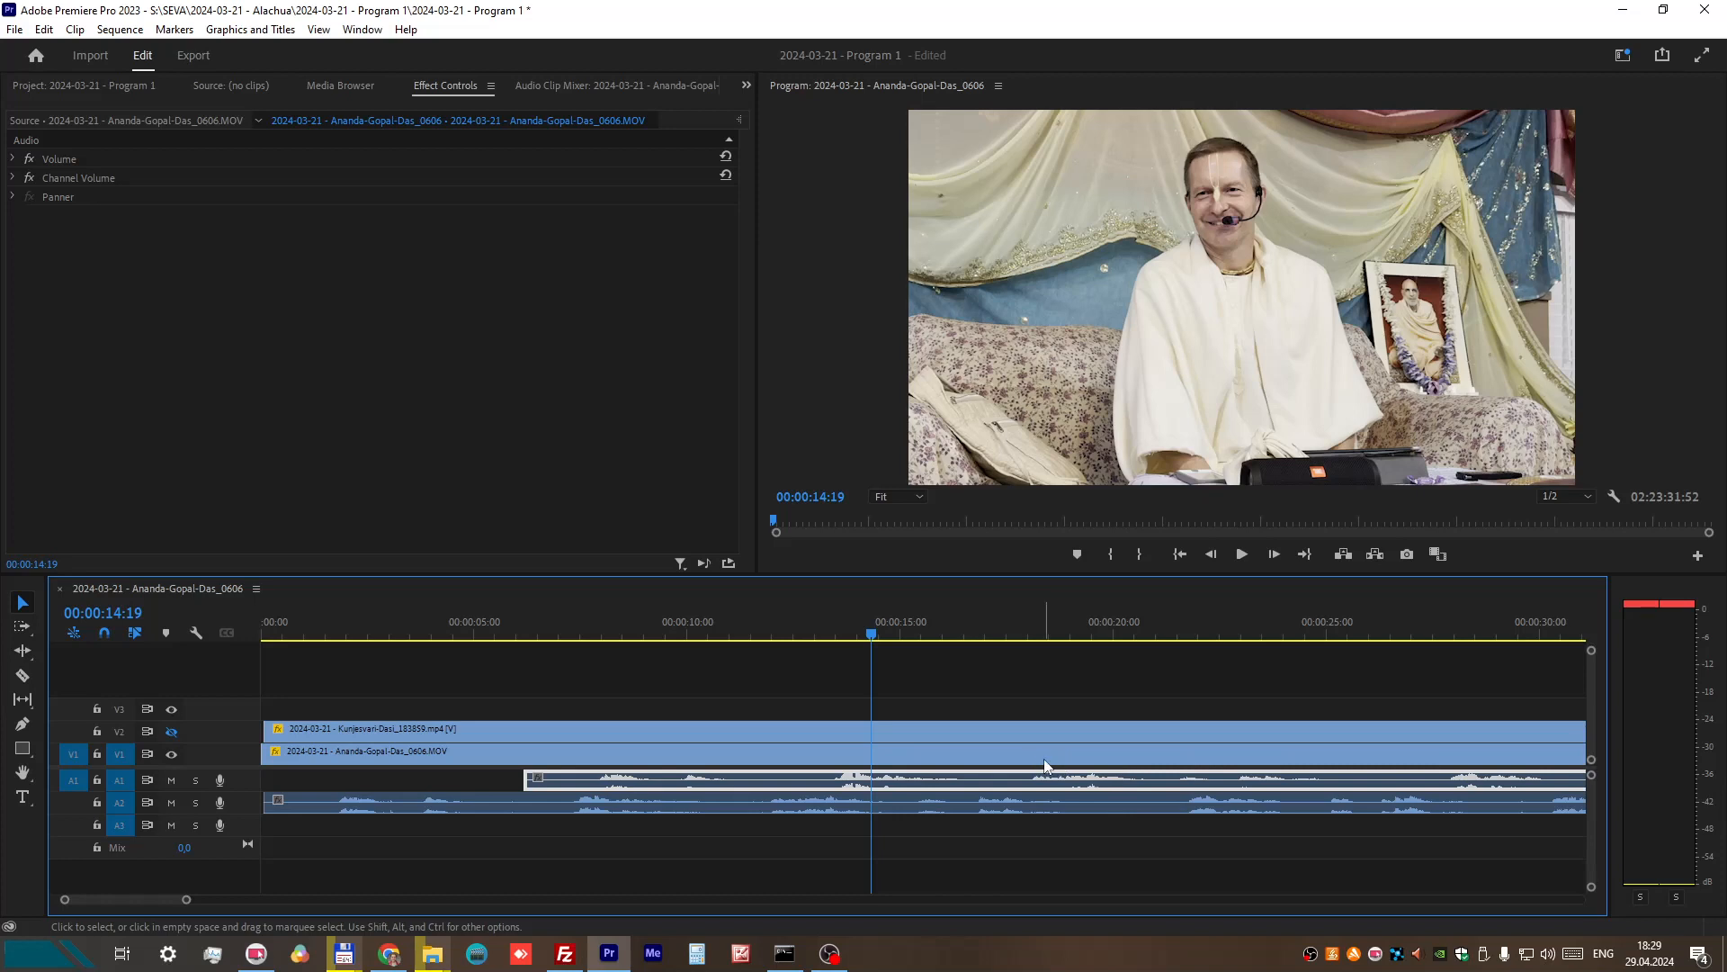
click(46, 31)
click(62, 49)
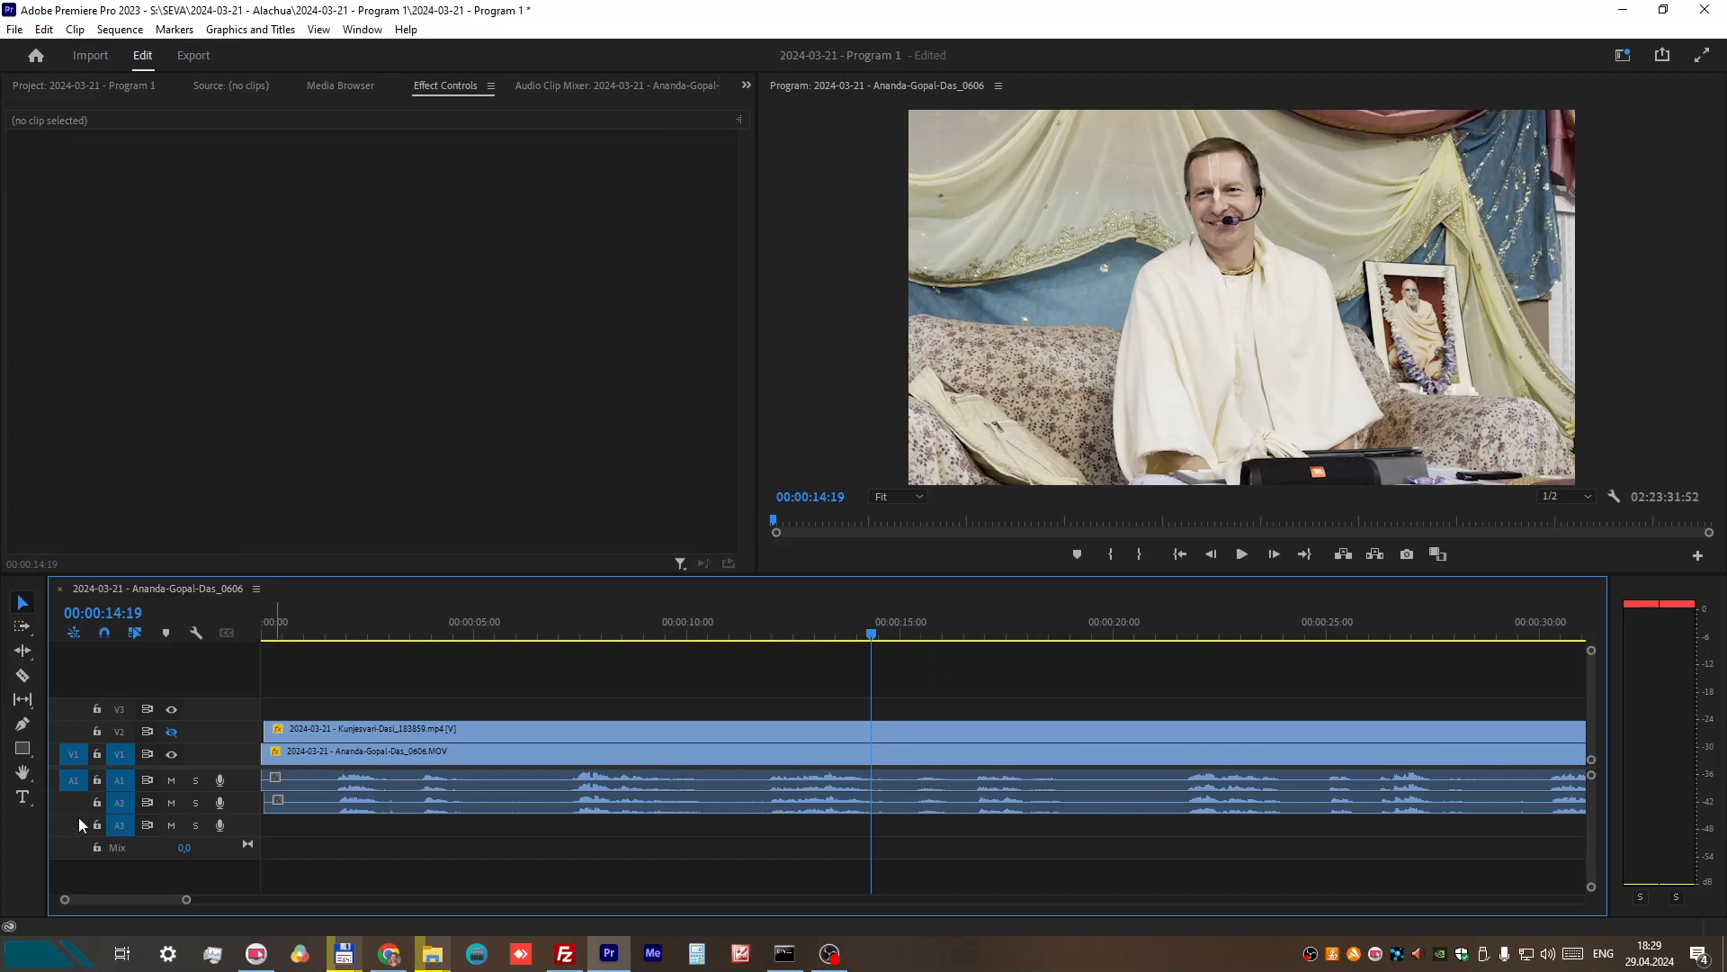
Step: Split the A1 audio with the Razor at about 00:00:15:18 and 00:00:16, and delete the piece between the cuts
click(23, 675)
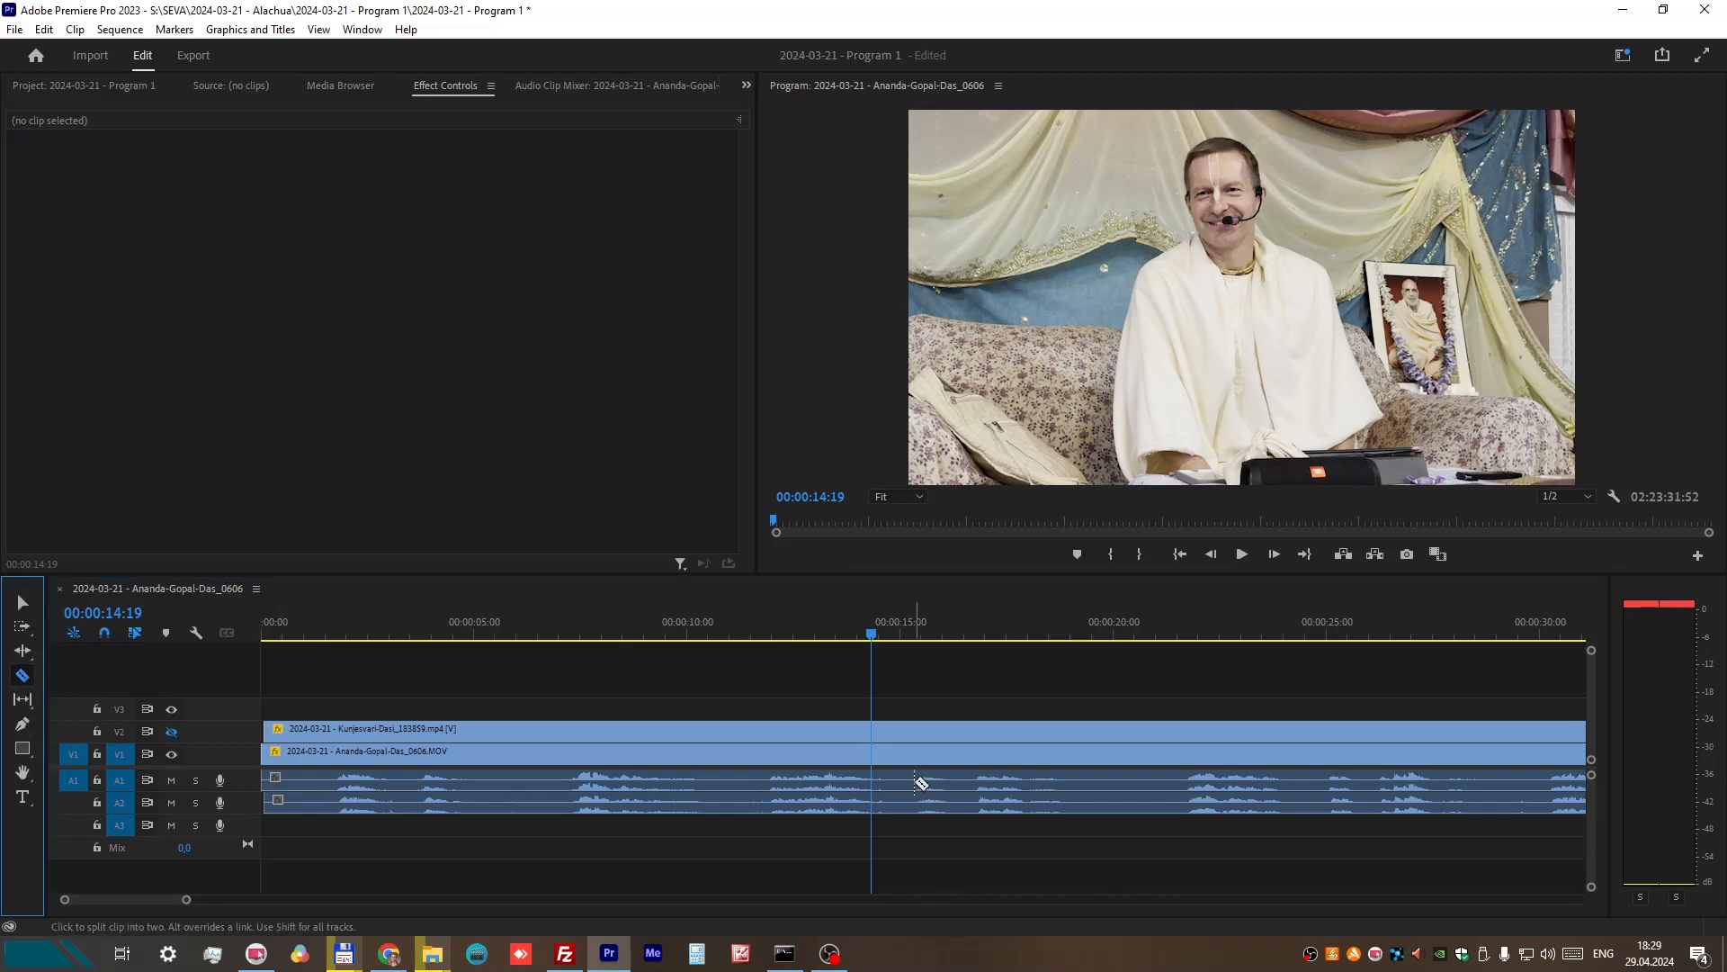
click(915, 779)
click(948, 779)
click(22, 602)
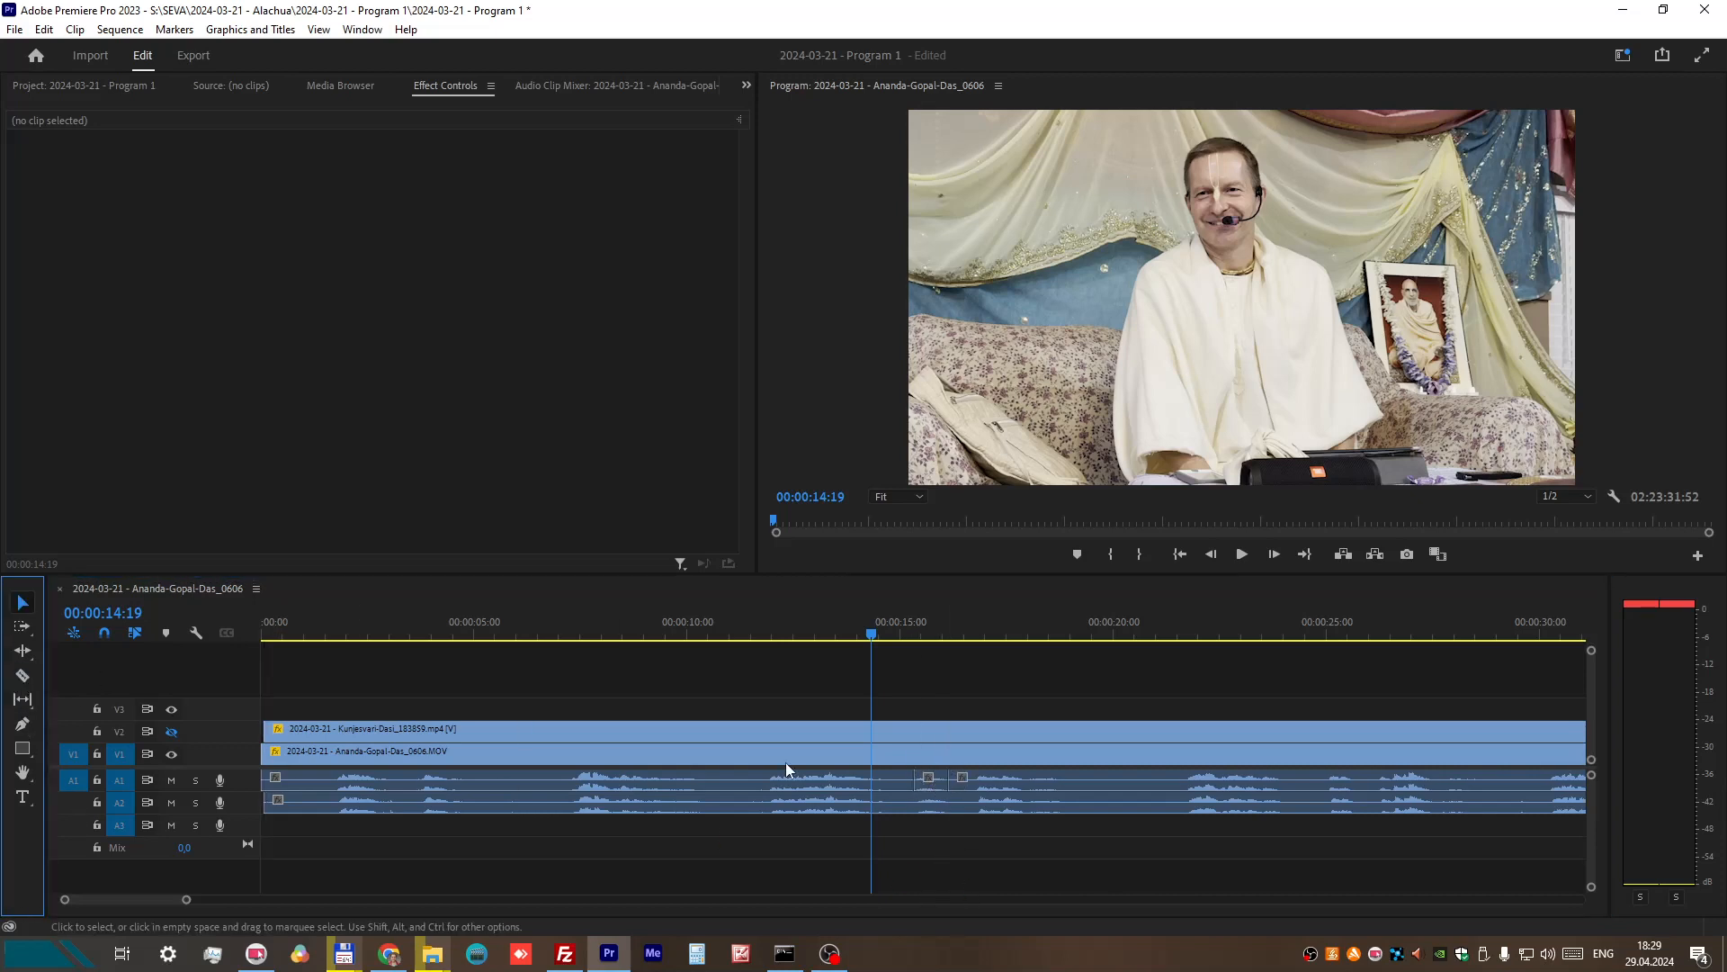
click(939, 781)
key(Delete)
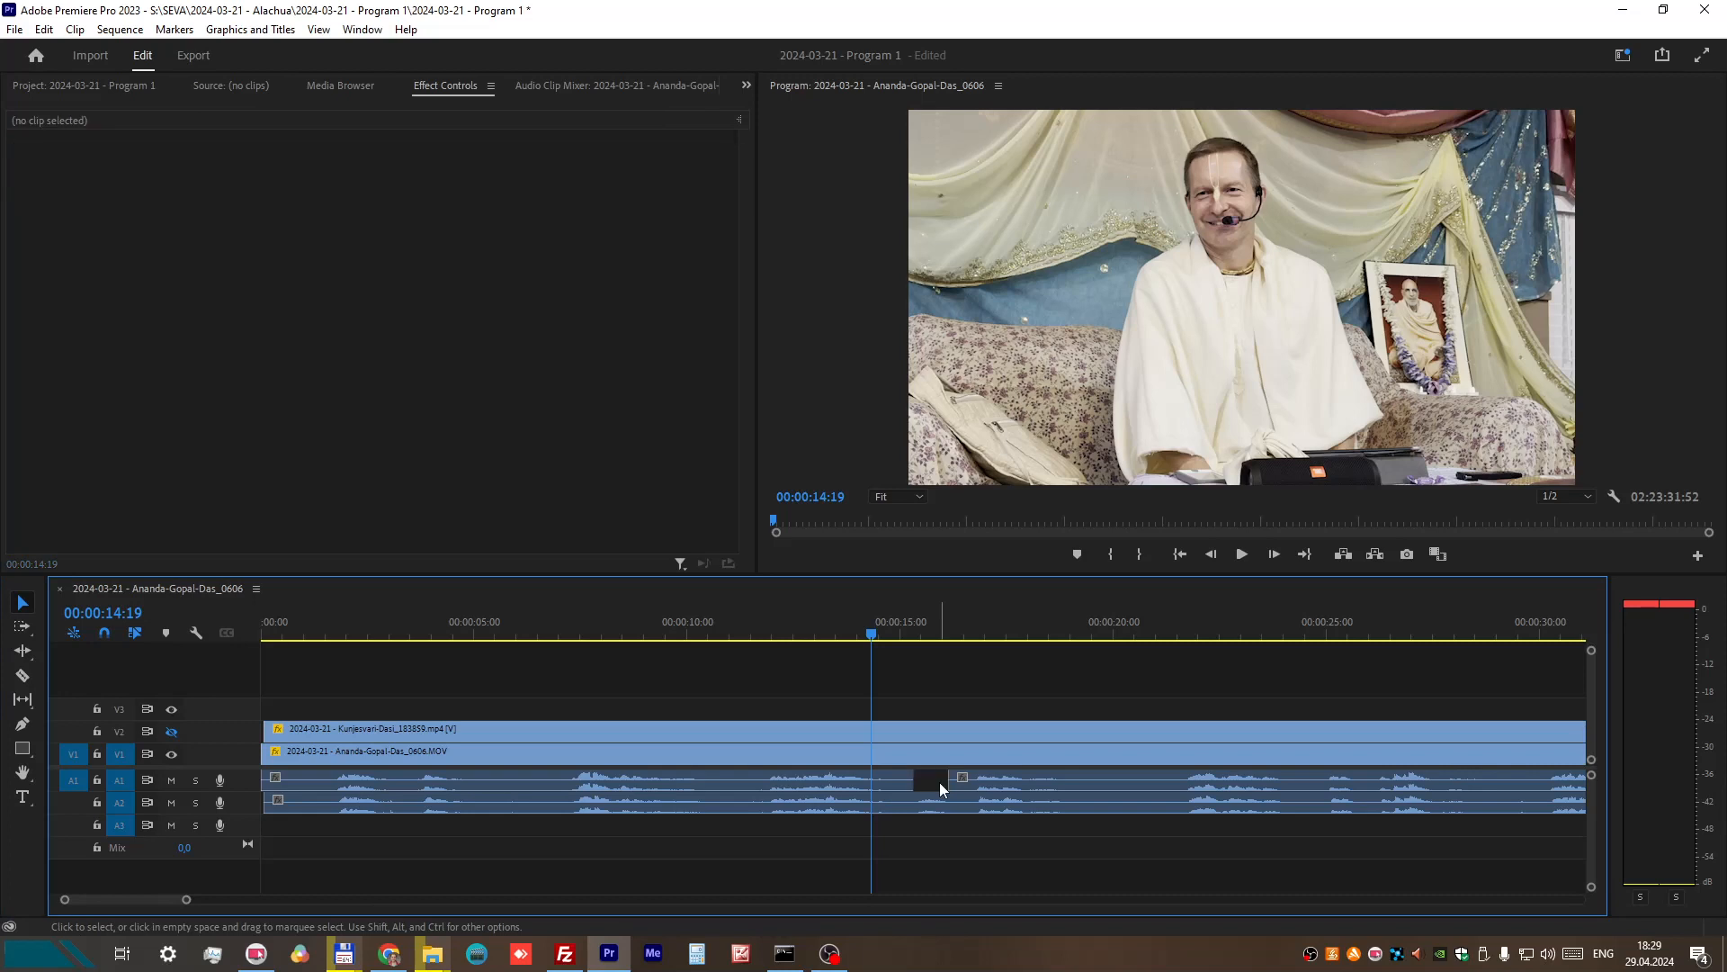
Step: Play the sequence from 00:00:18:49 to 00:00:21:29 to look for a quiet stretch of audio
drag(1059, 624, 1065, 620)
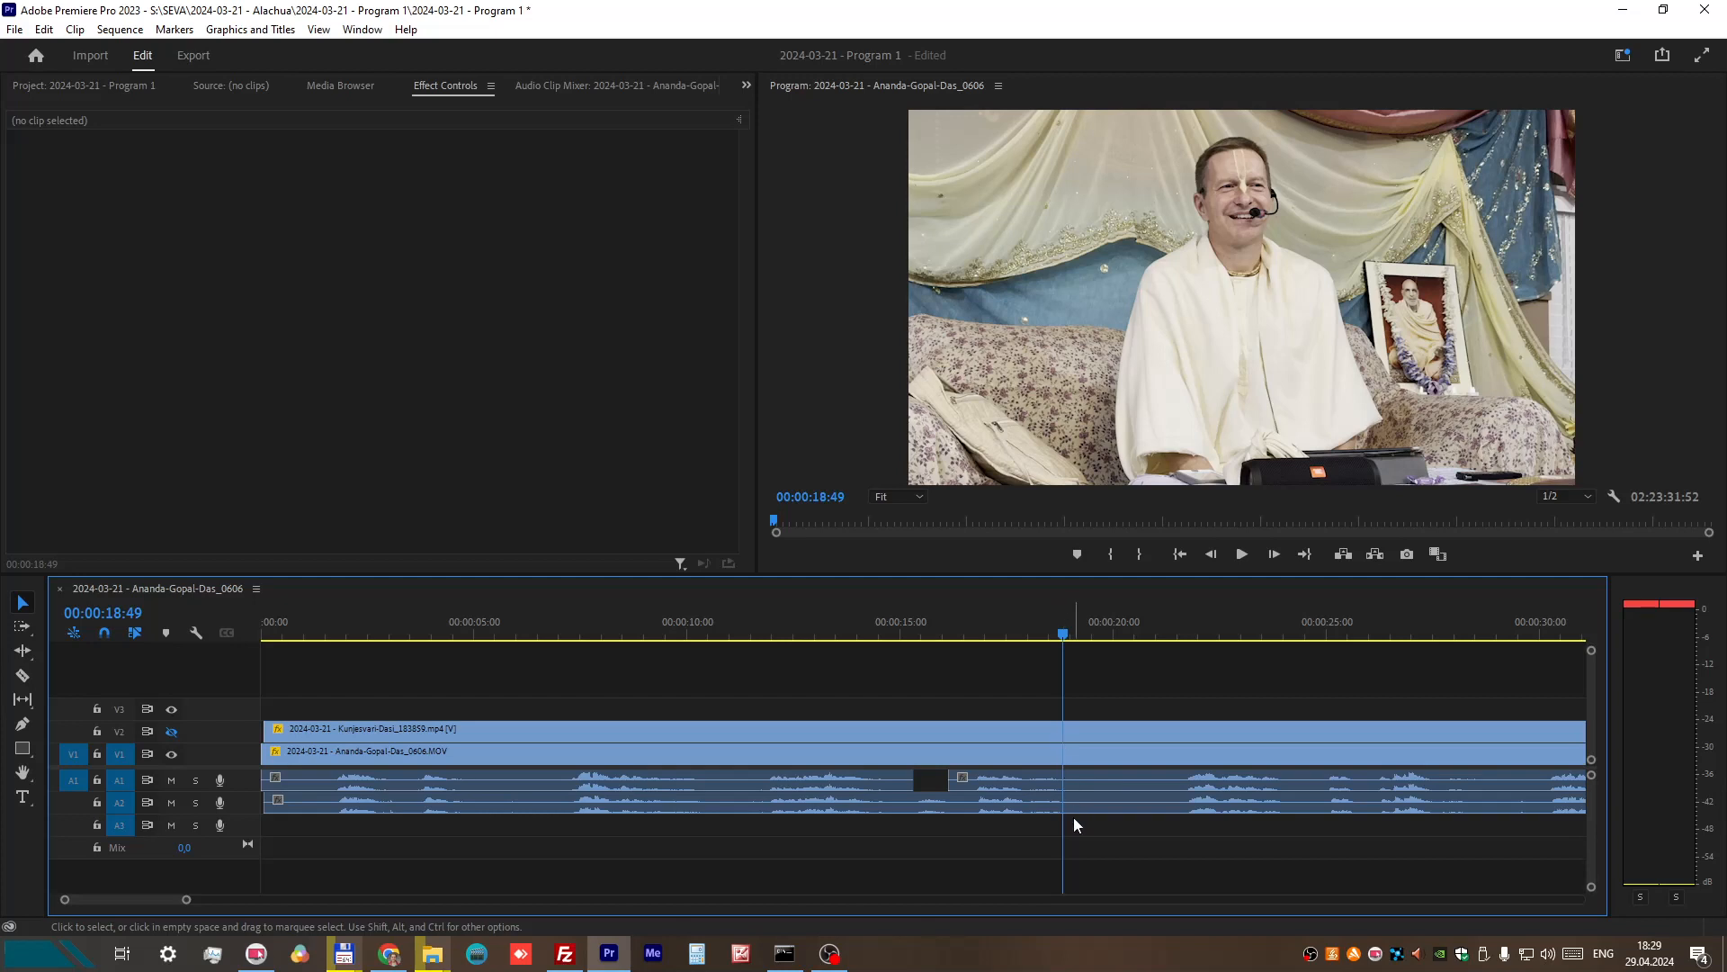
click(1243, 555)
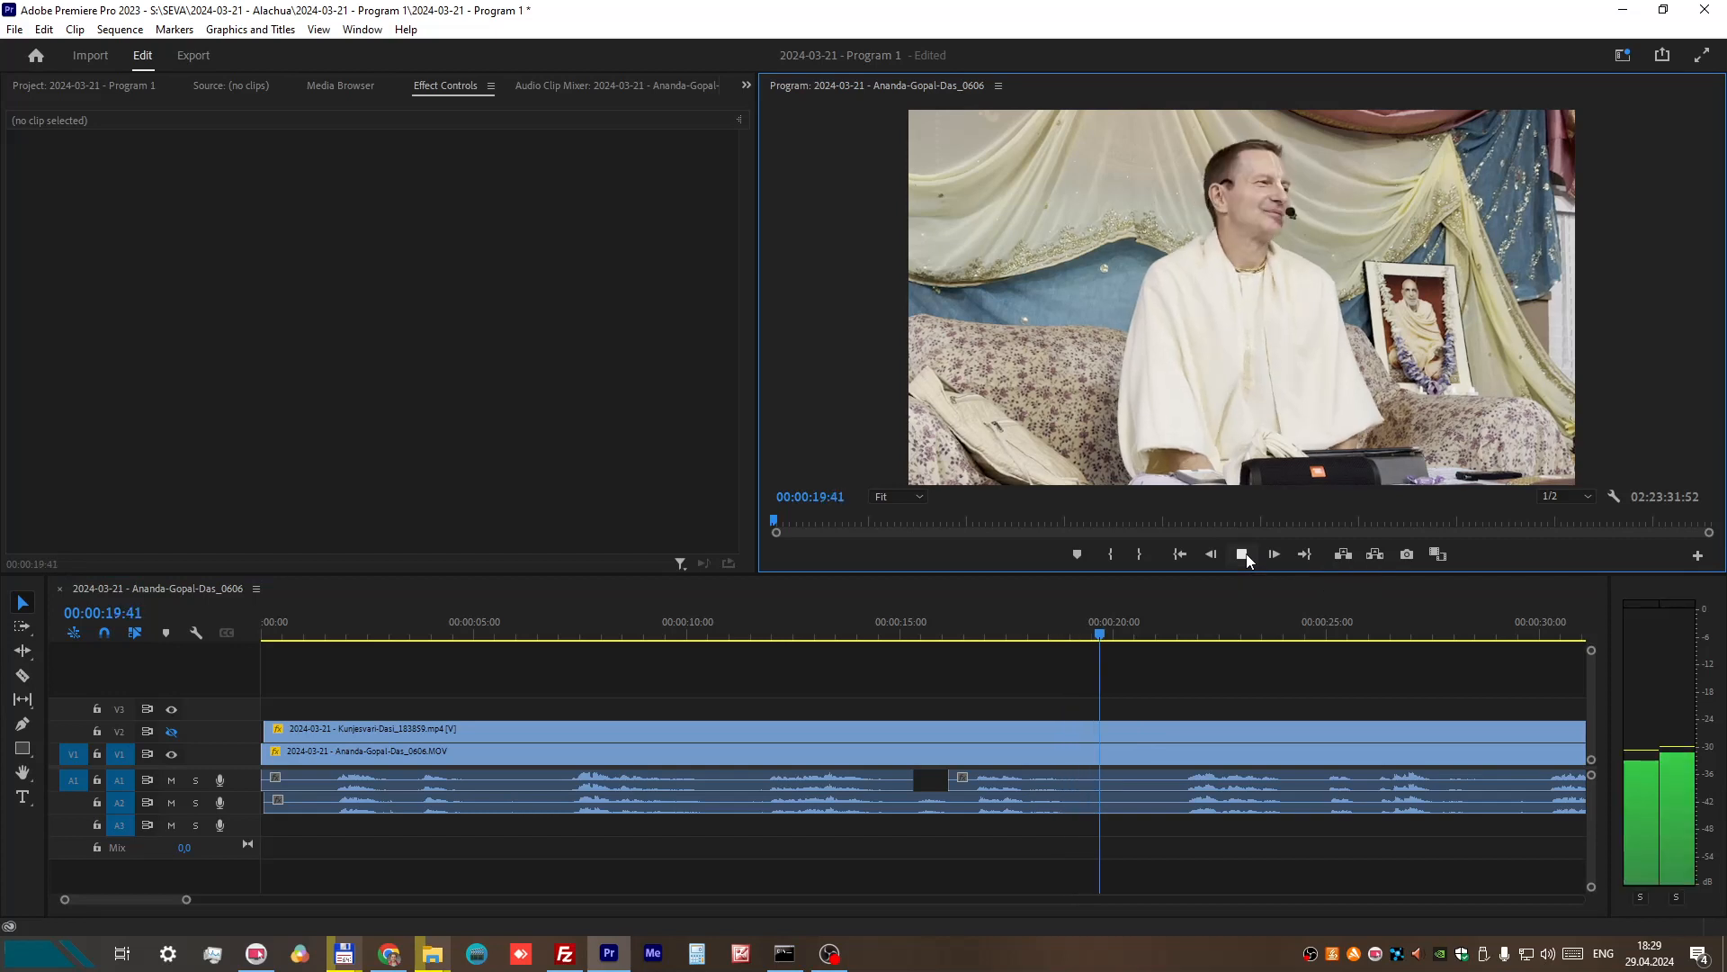
click(1245, 558)
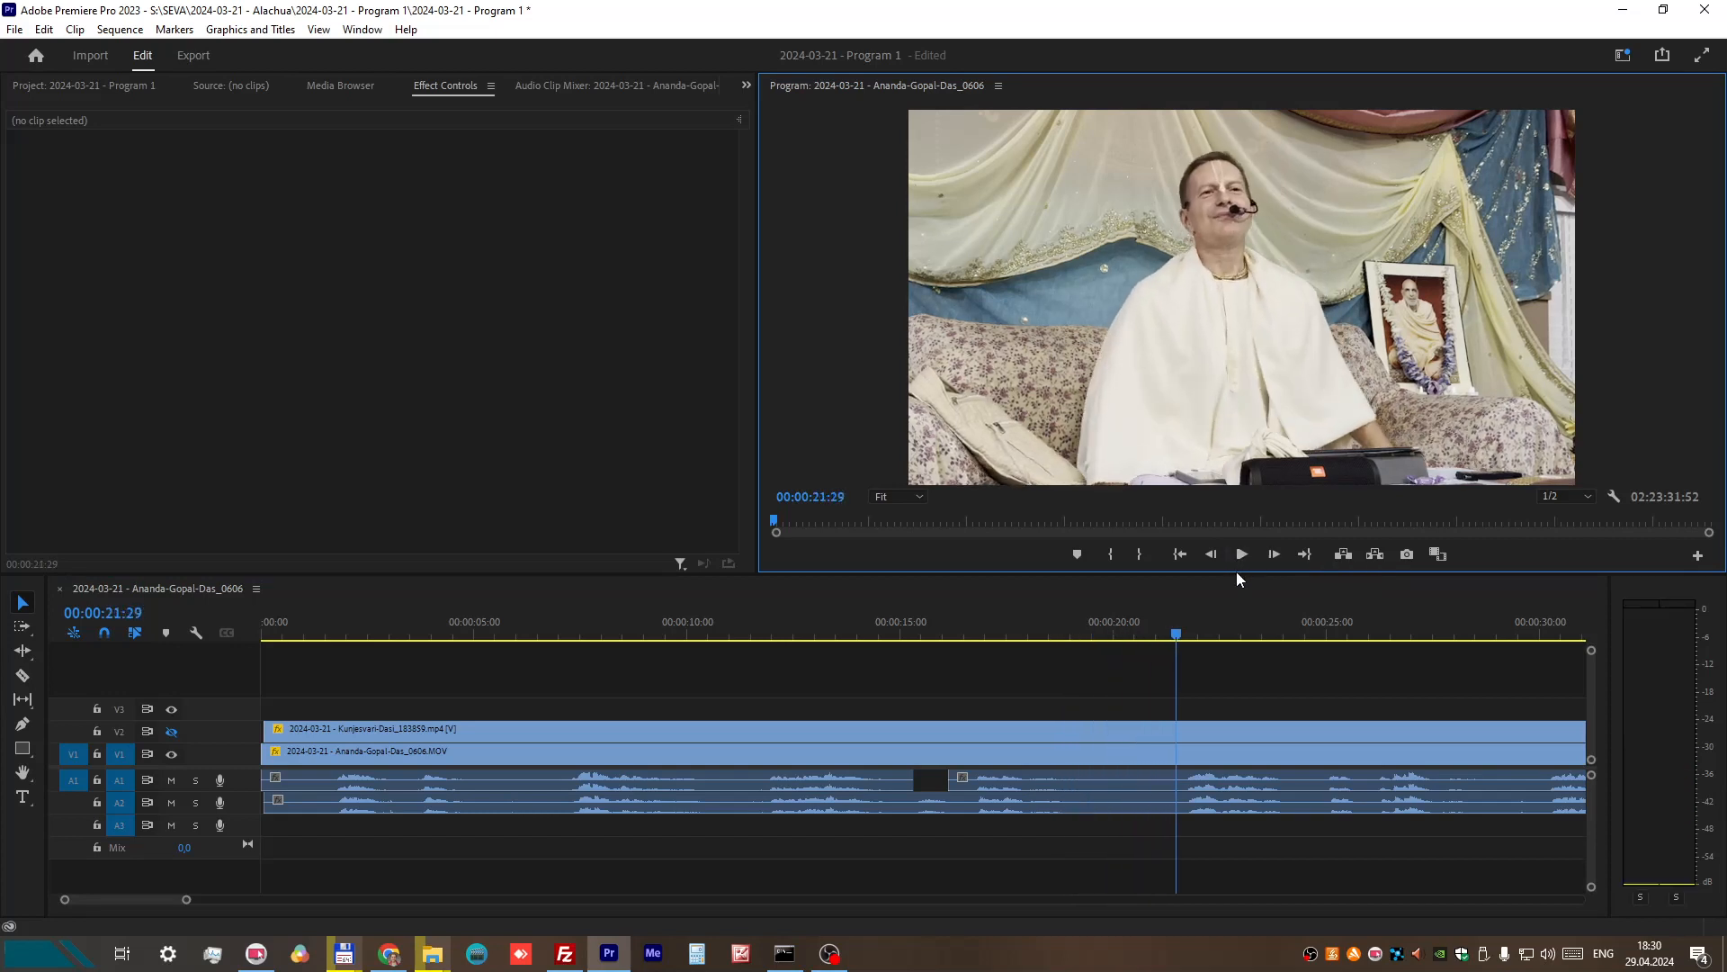
Step: Split the A1 audio at 00:00:18:50 and about 00:00:19:17 to isolate the quiet stretch as a 28-frame piece
click(20, 676)
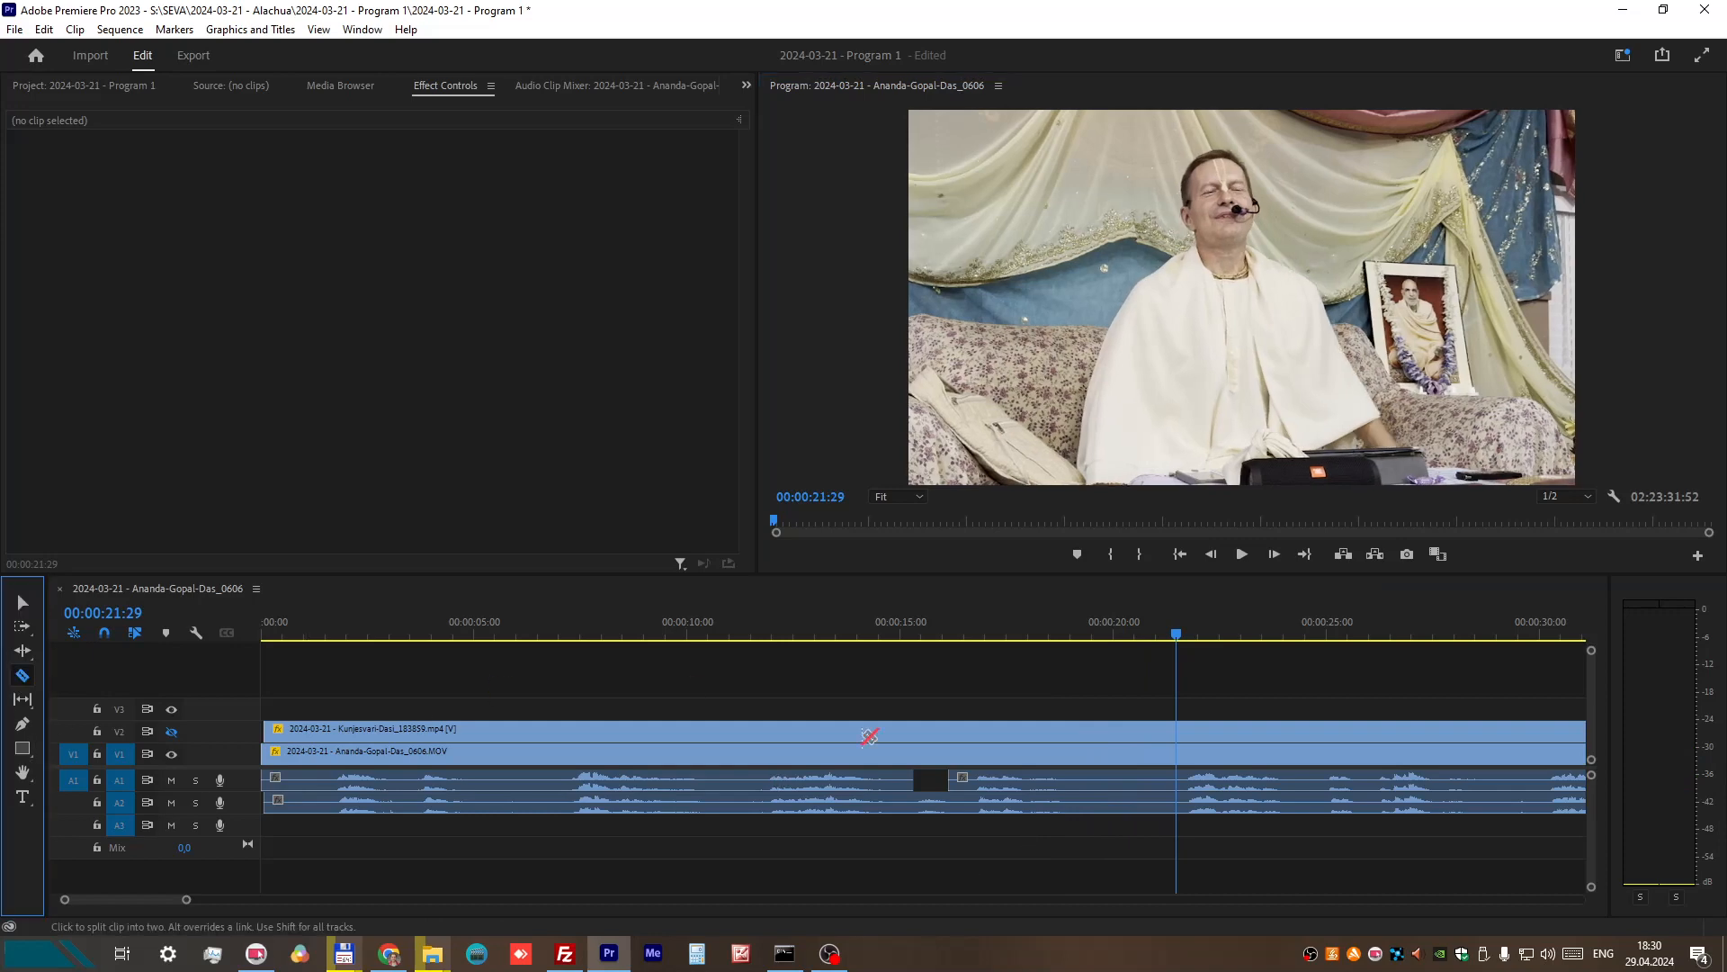
click(1082, 781)
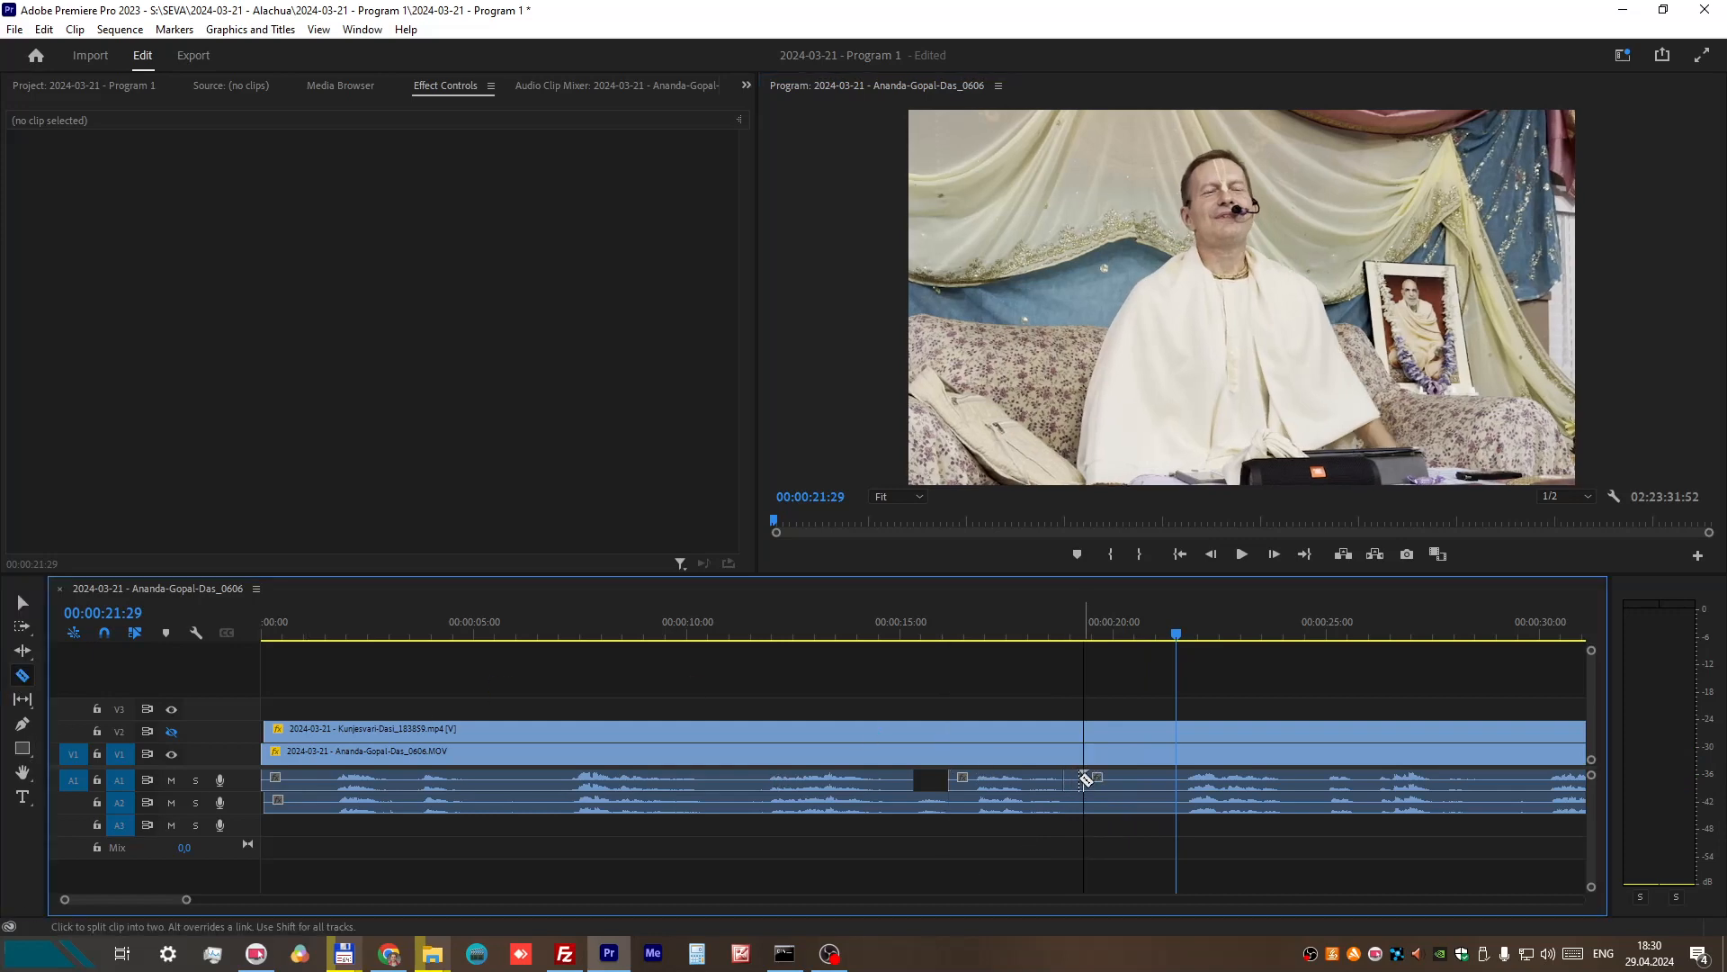
key(v)
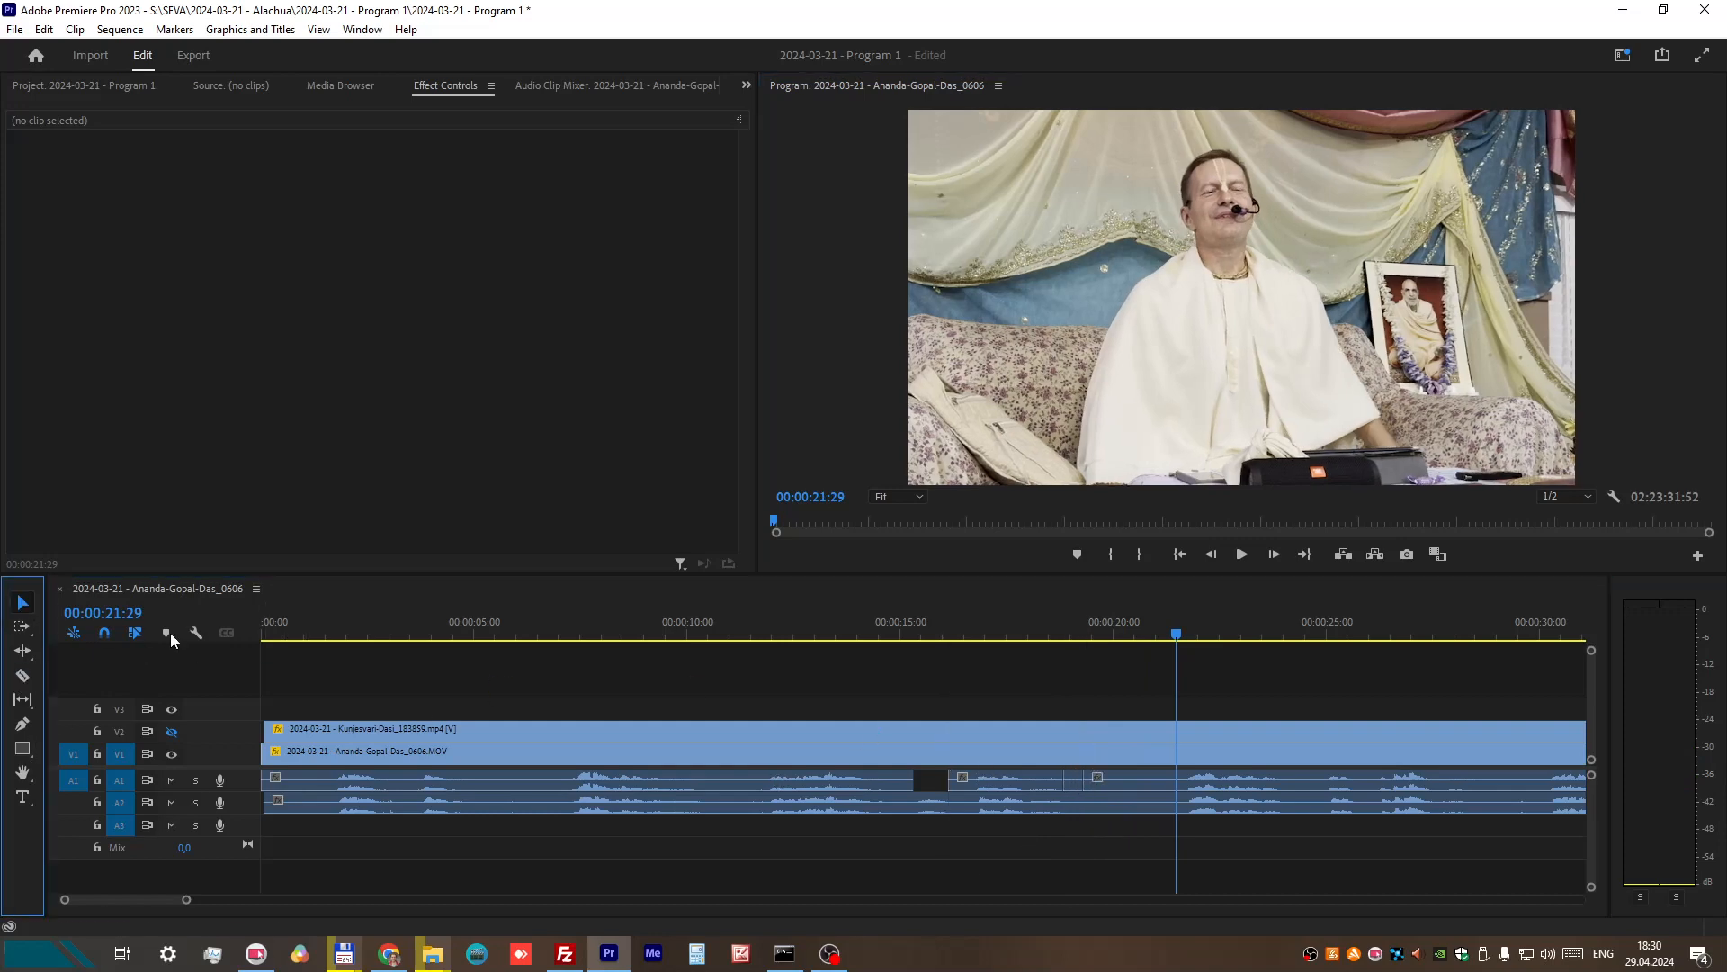
Step: Copy the isolated 28-frame quiet piece and paste it into the A1 gap at 00:00:15:18
click(1075, 781)
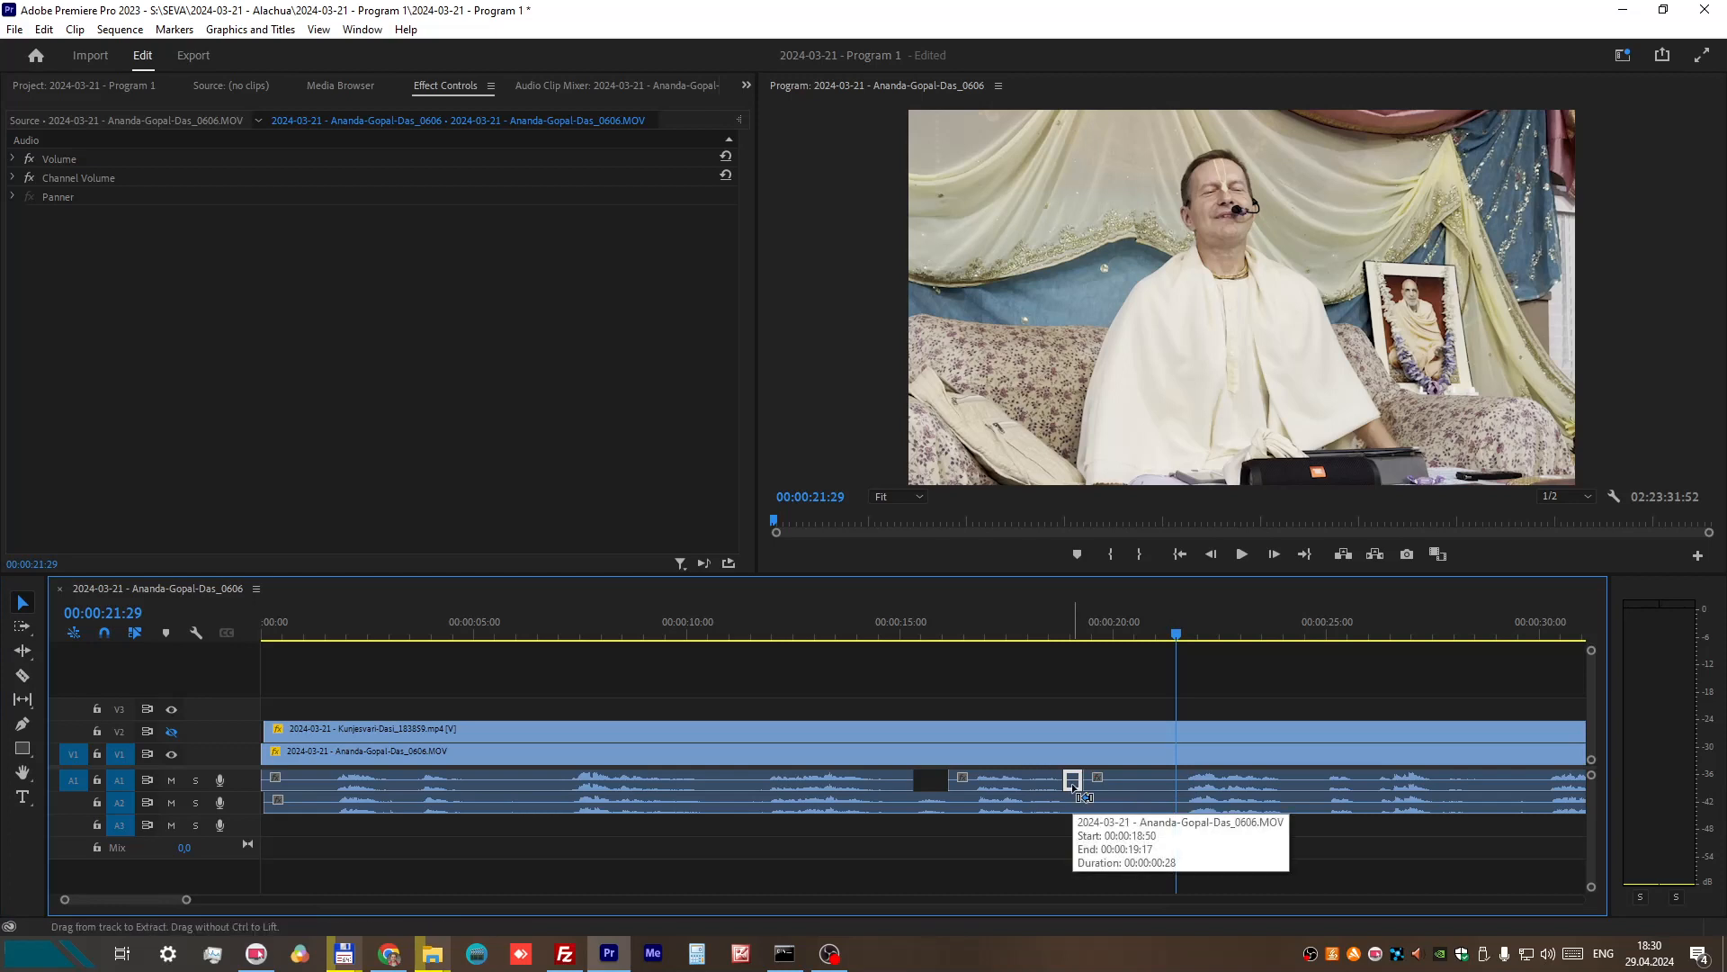
click(909, 619)
drag(914, 618, 917, 620)
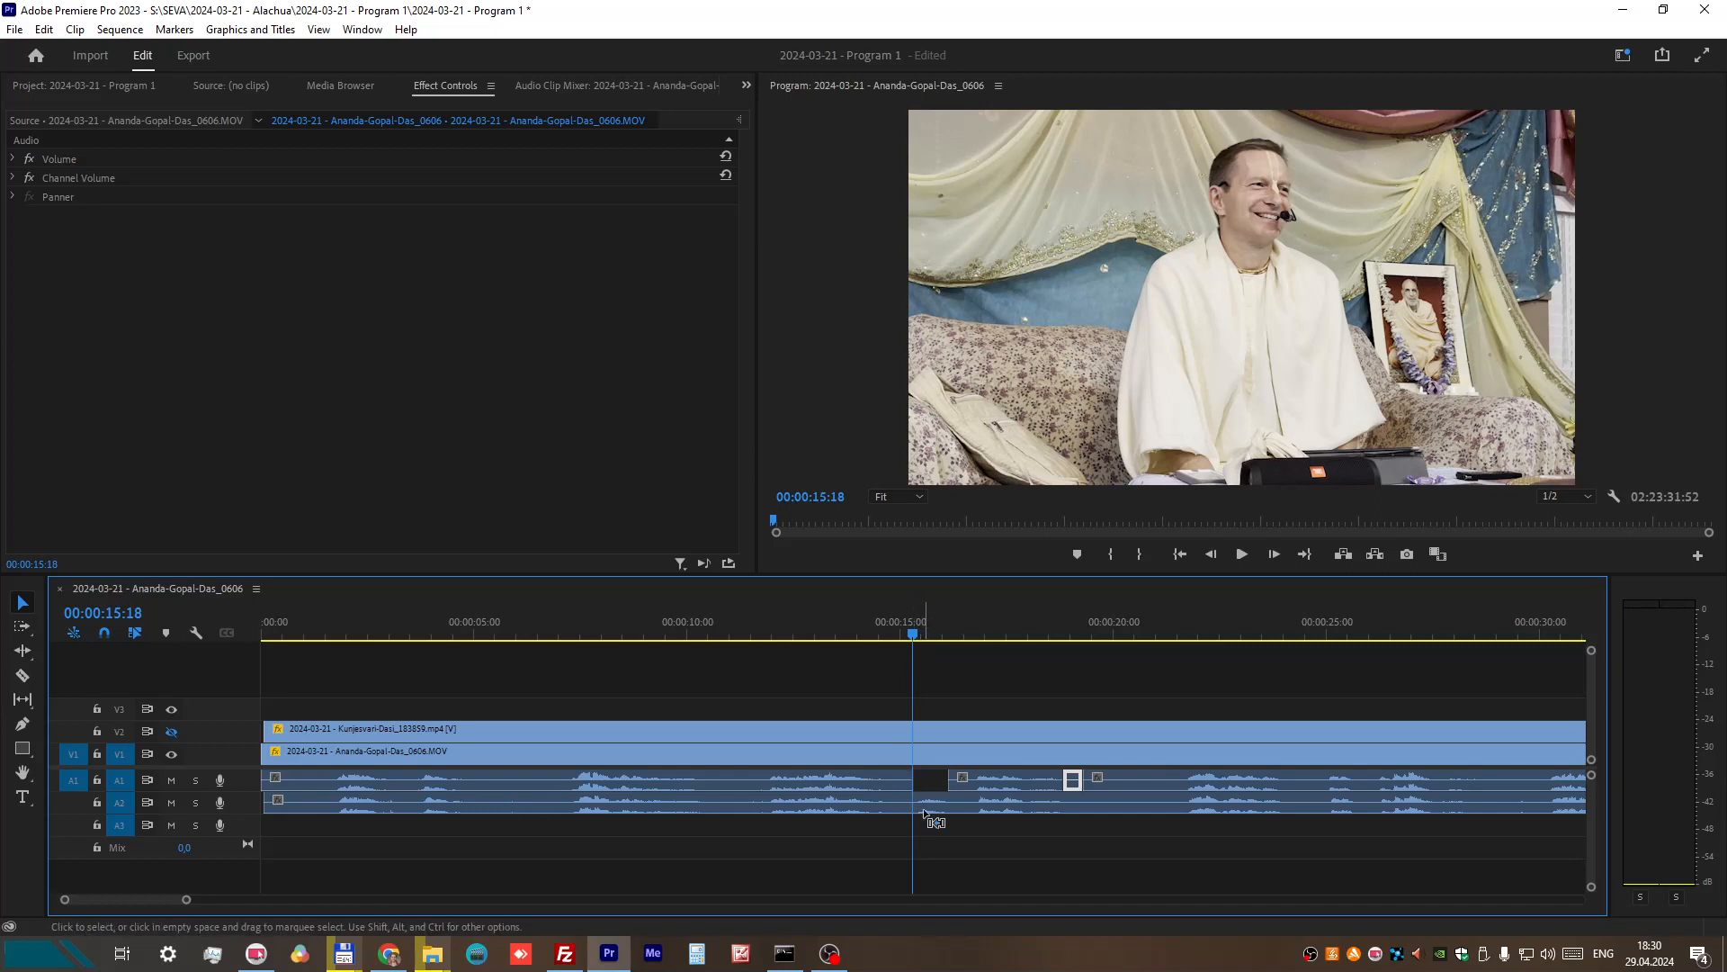
key(ctrl+v)
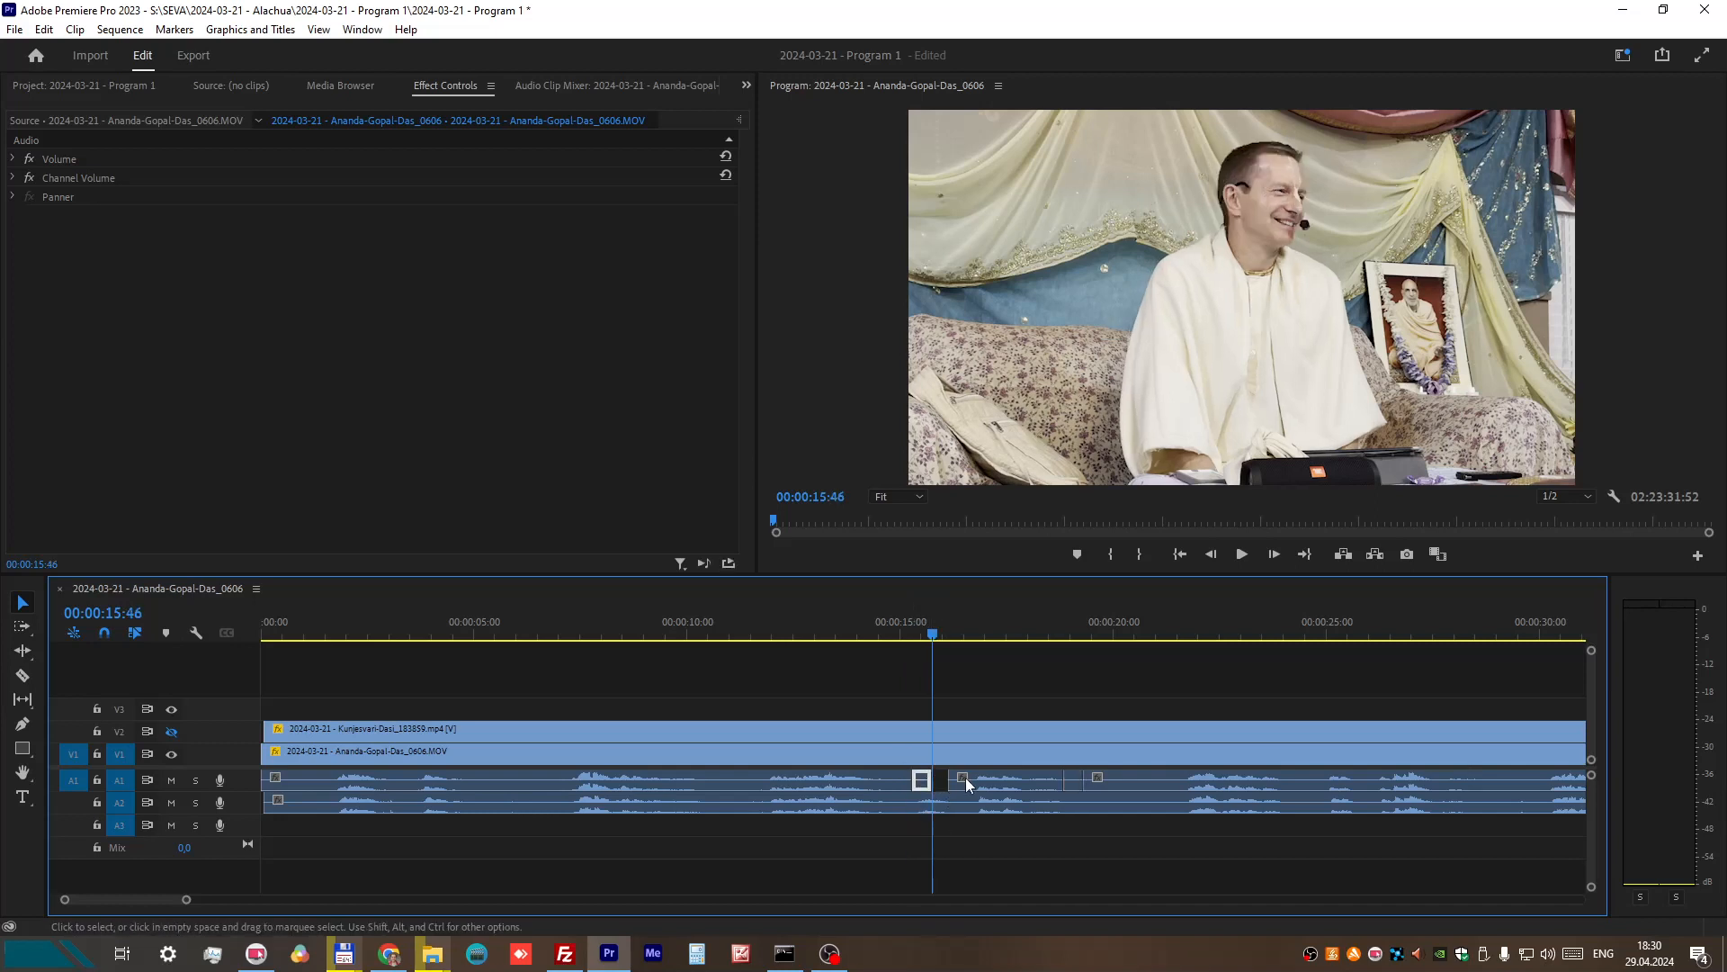
Step: Trim away the A1 audio just after the gap and extend the pasted quiet piece so that it ends at 00:00:18:07
drag(933, 778, 949, 779)
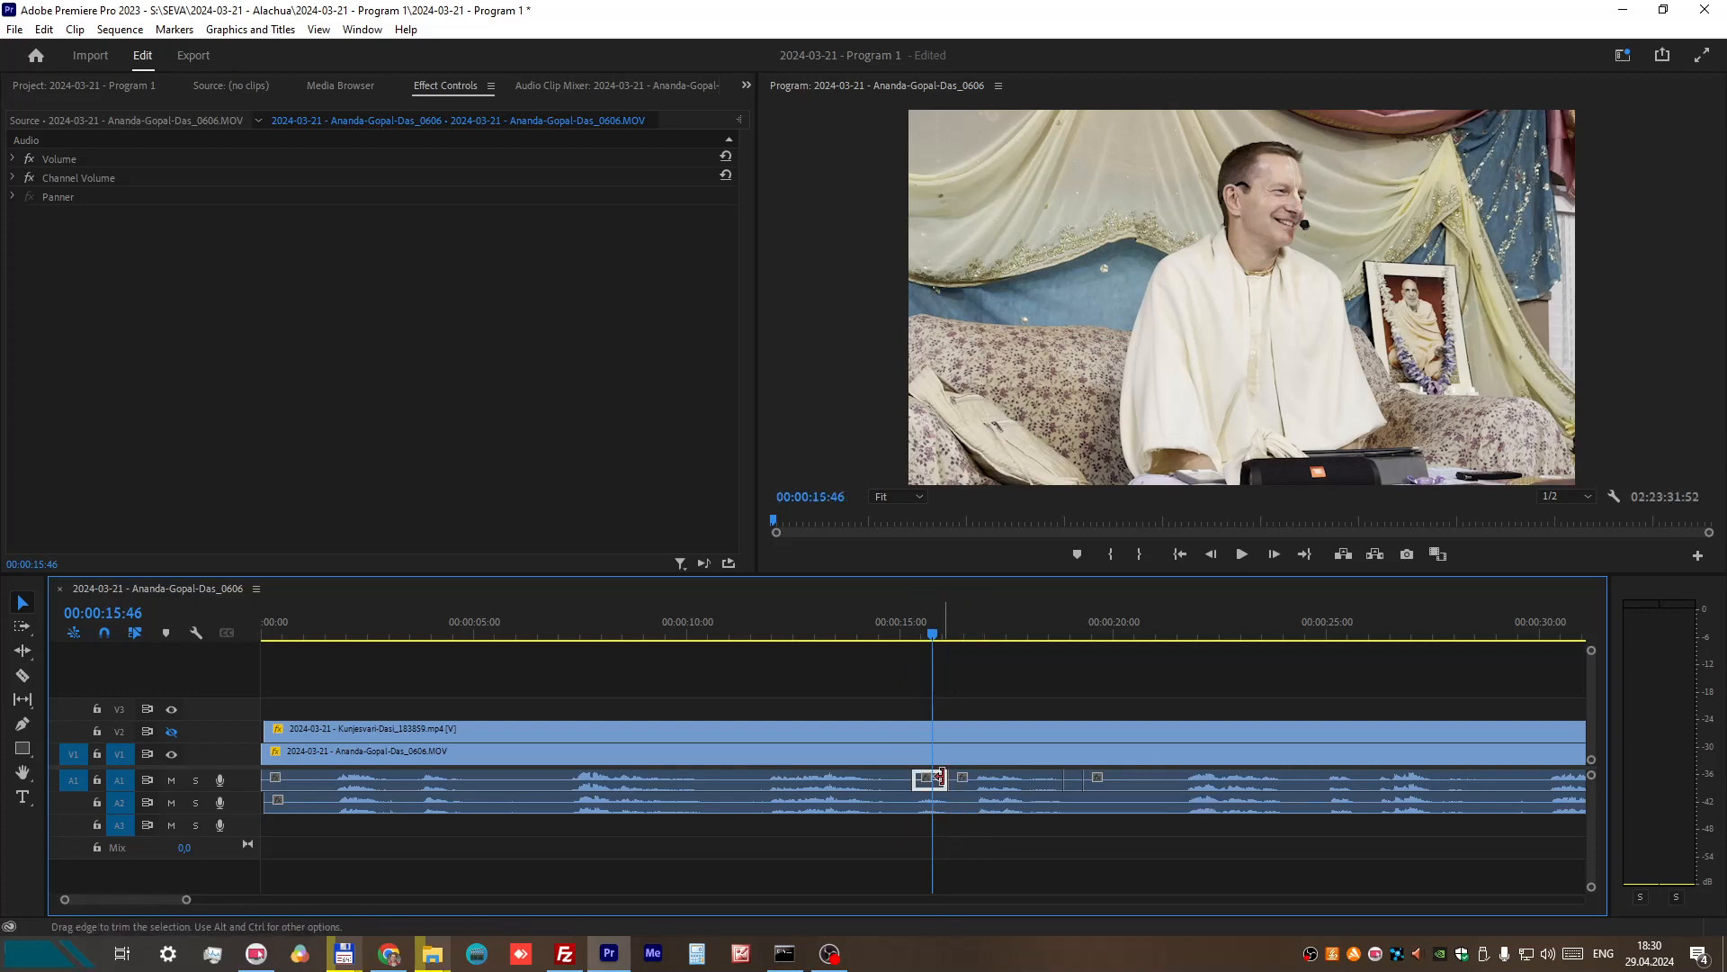
drag(945, 777, 1057, 781)
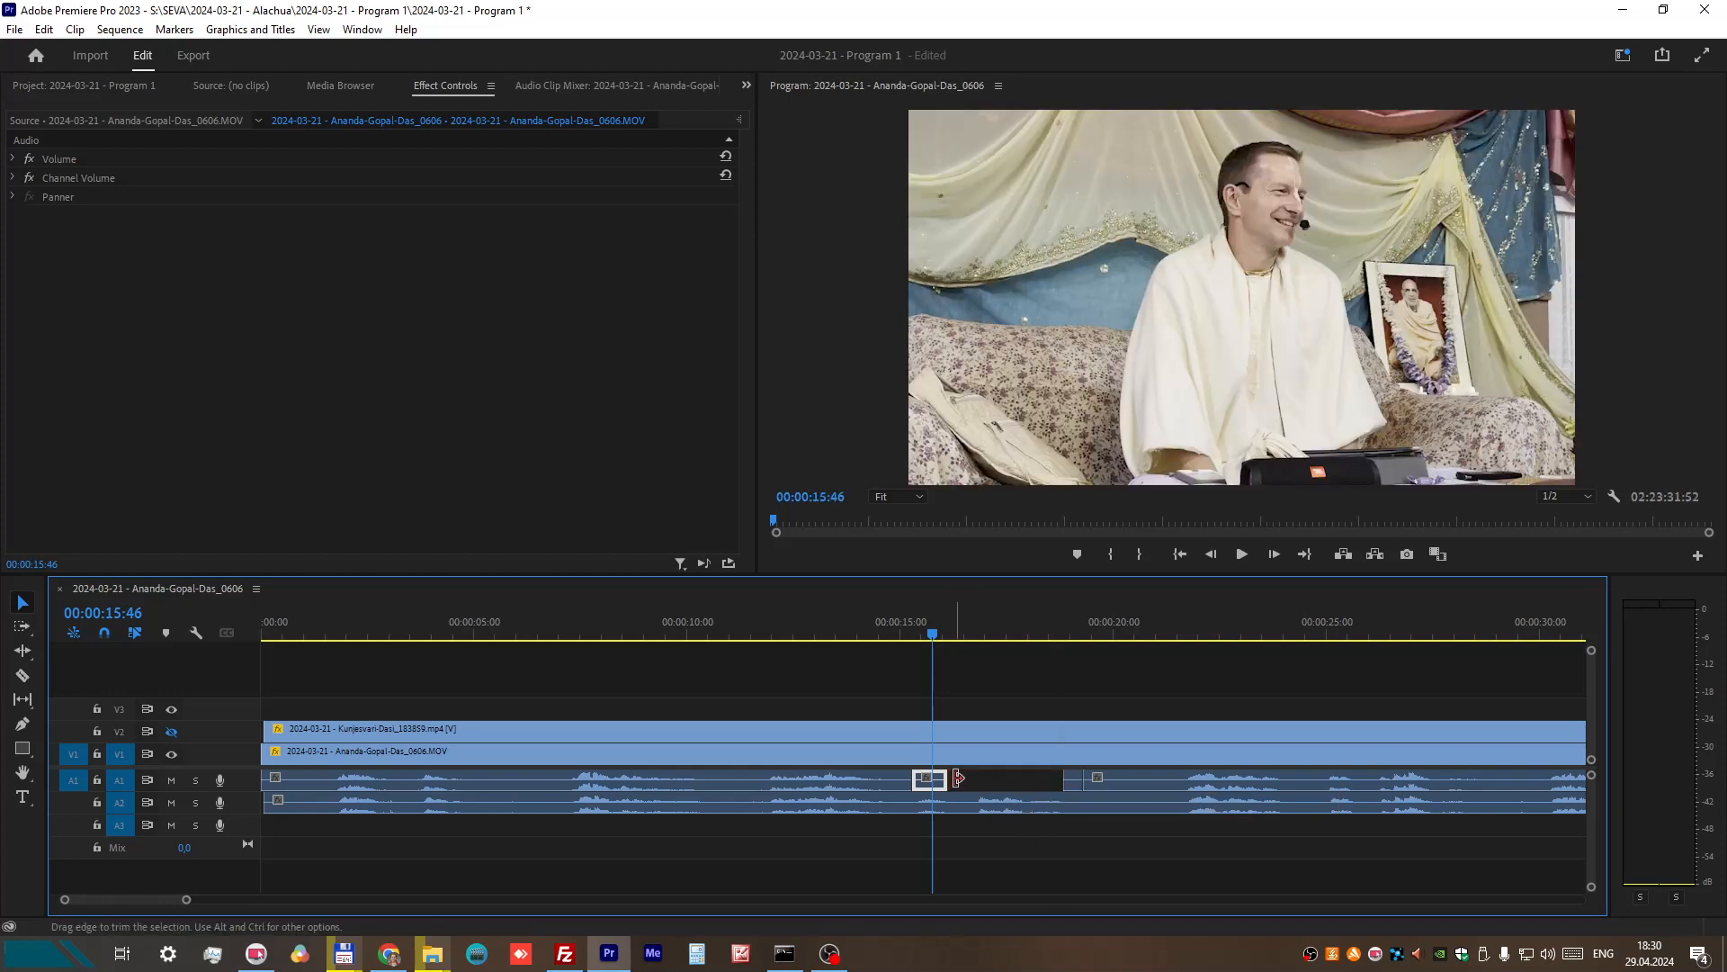
drag(941, 779, 1062, 779)
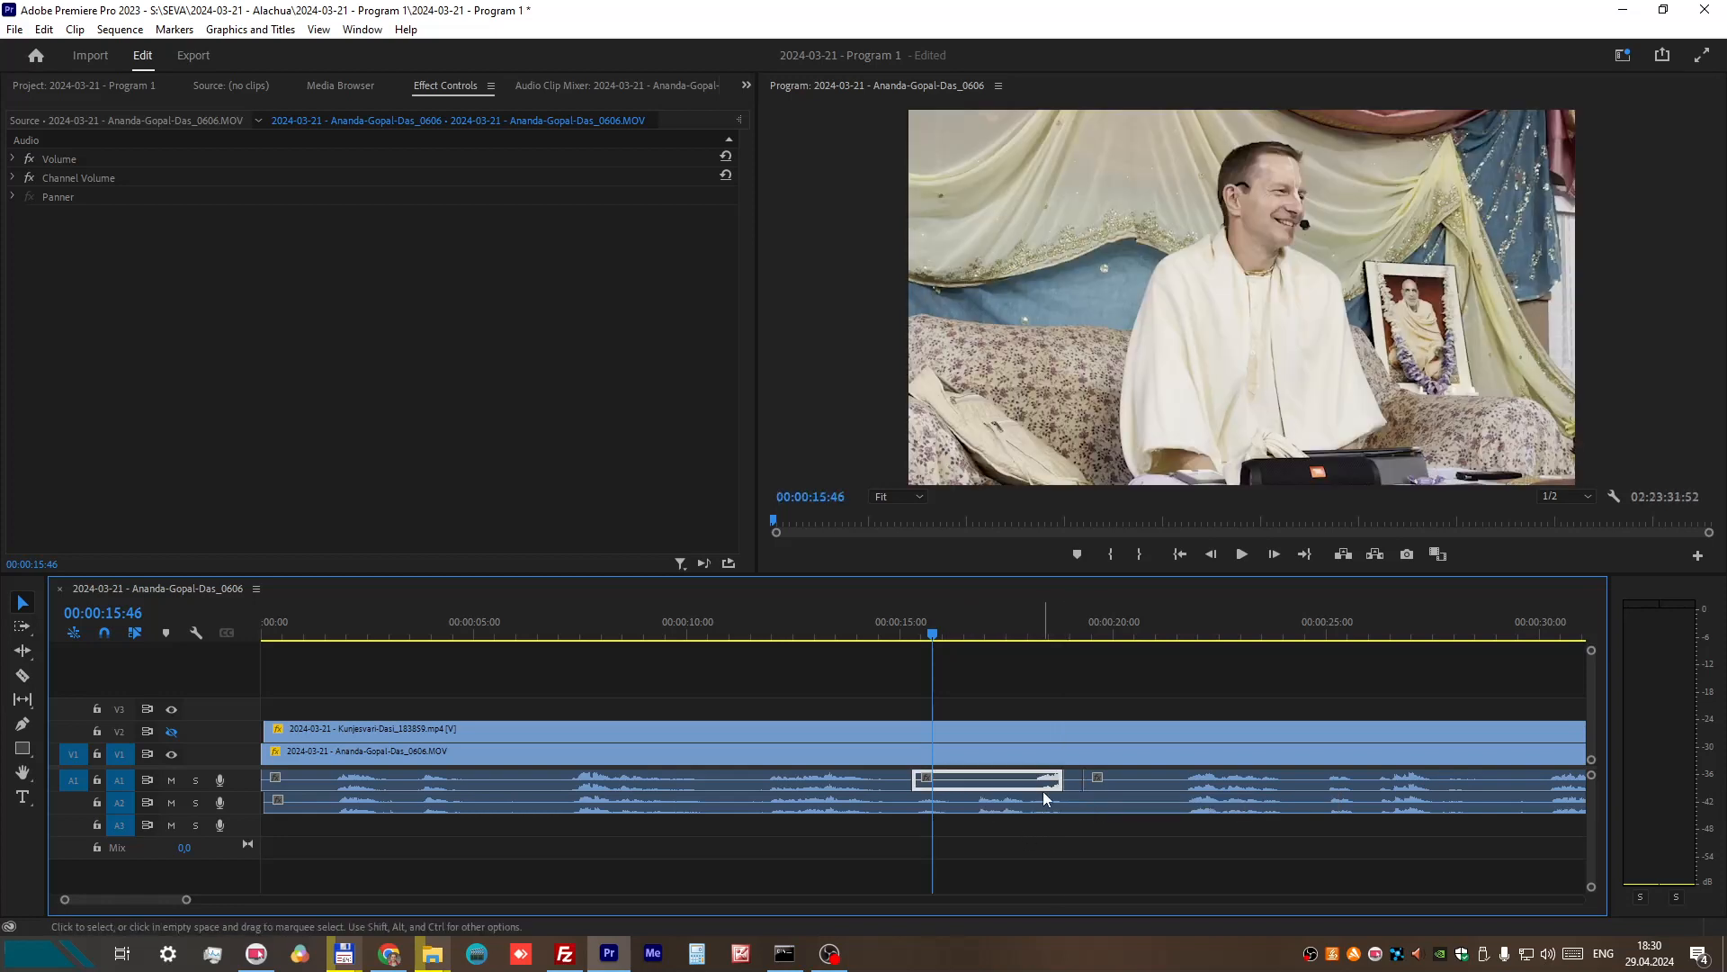
drag(1017, 633, 1036, 634)
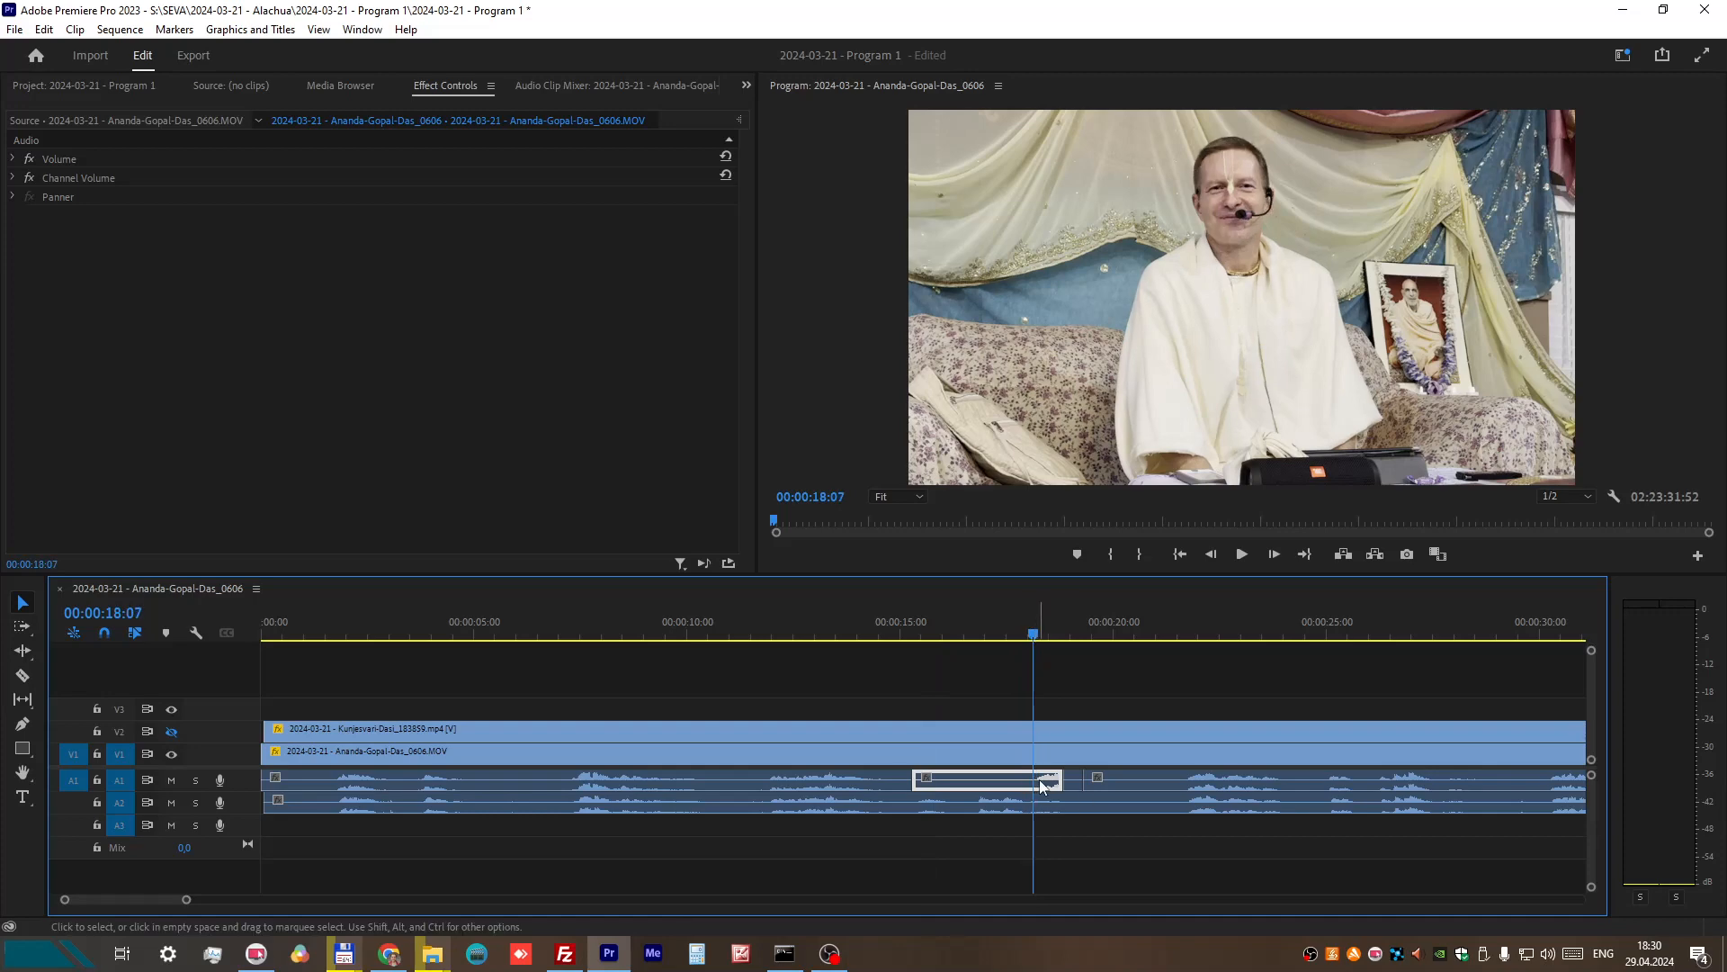
drag(1054, 779, 1044, 779)
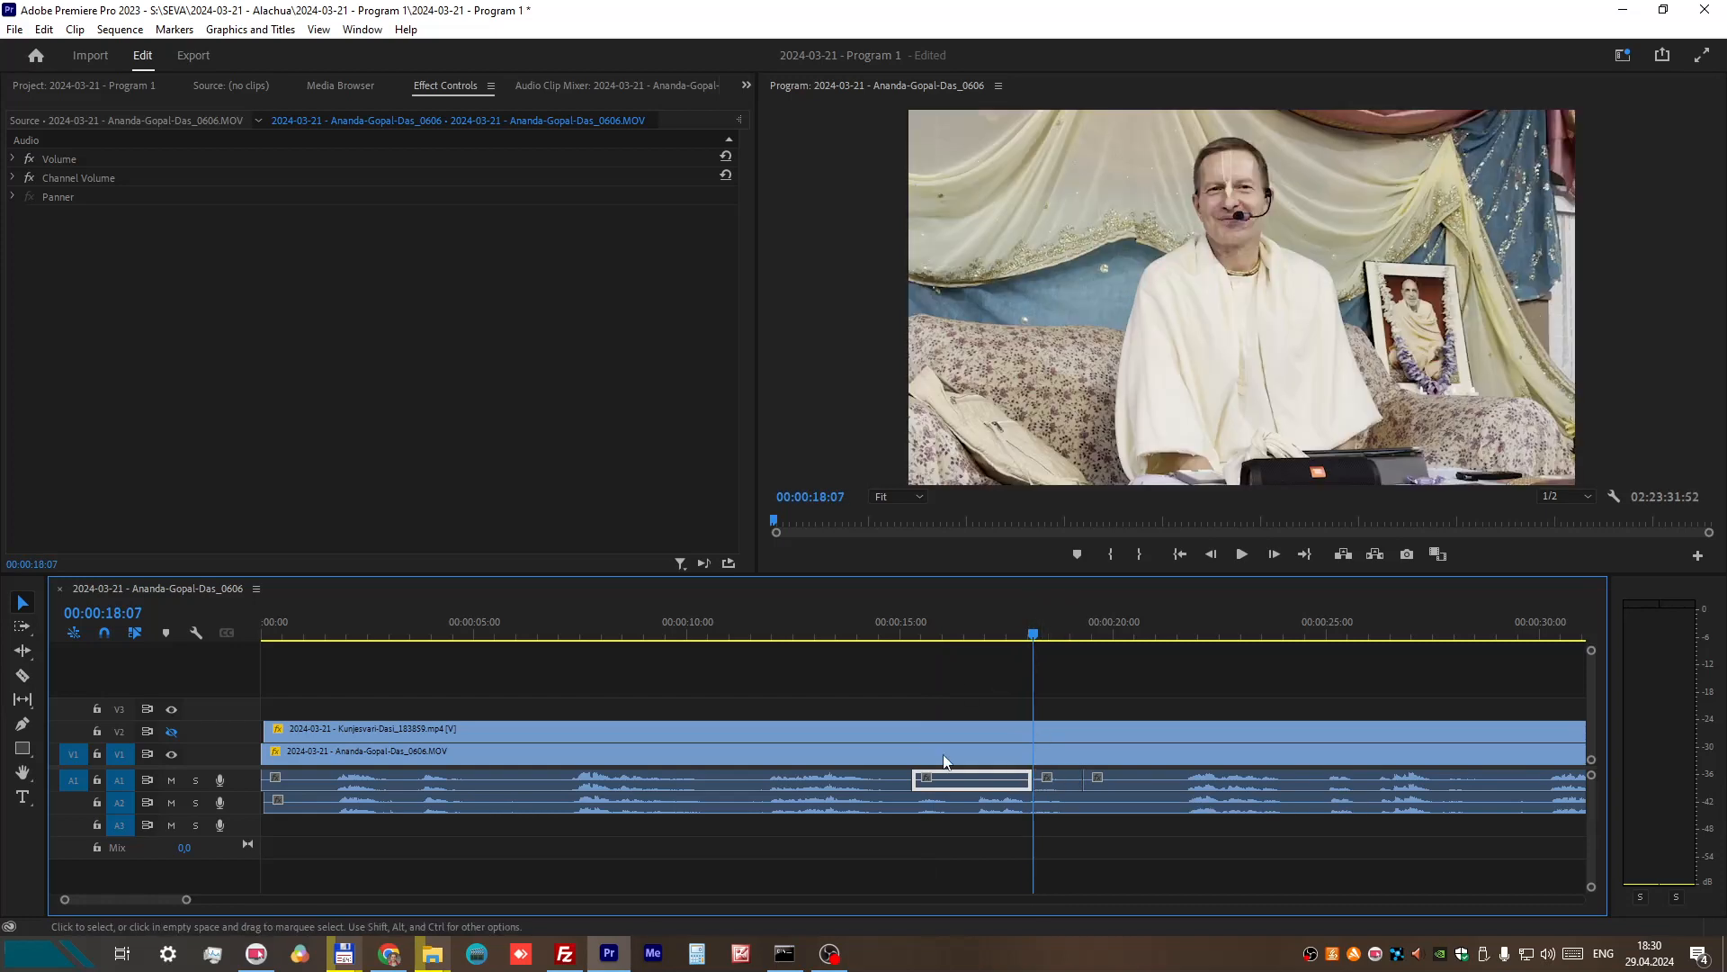
Step: Move the A1 cut at the end of the pasted quiet piece slightly earlier, to about 00:00:17:50
click(878, 623)
click(22, 675)
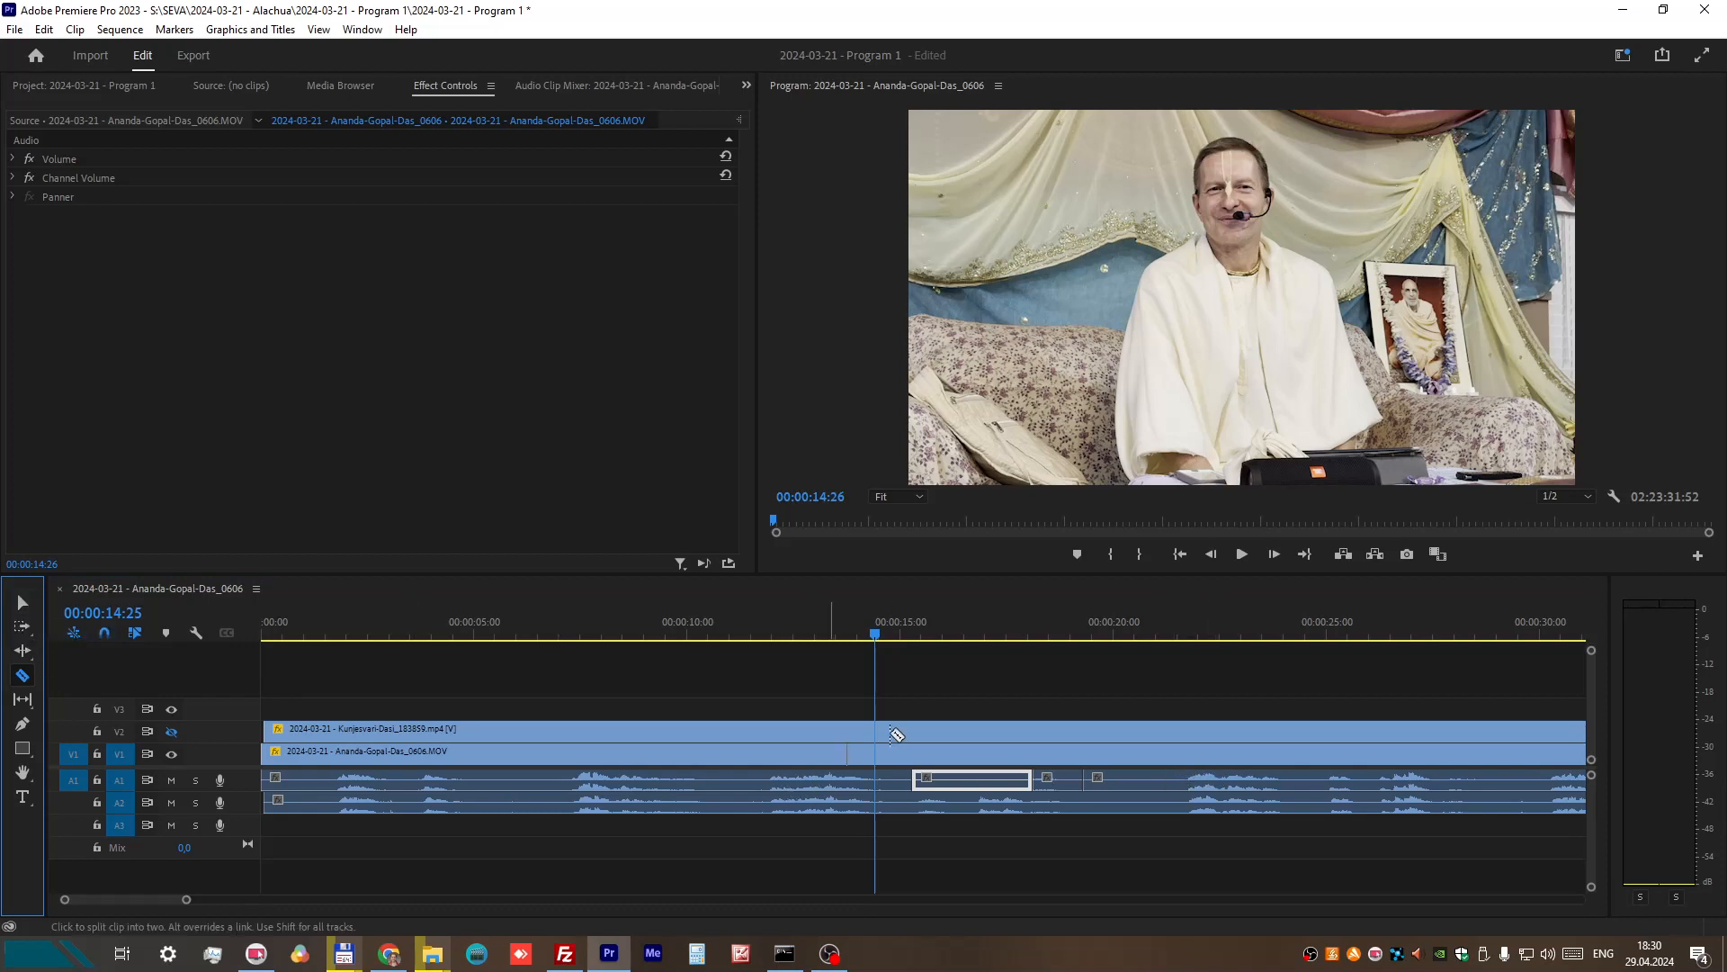
key(v)
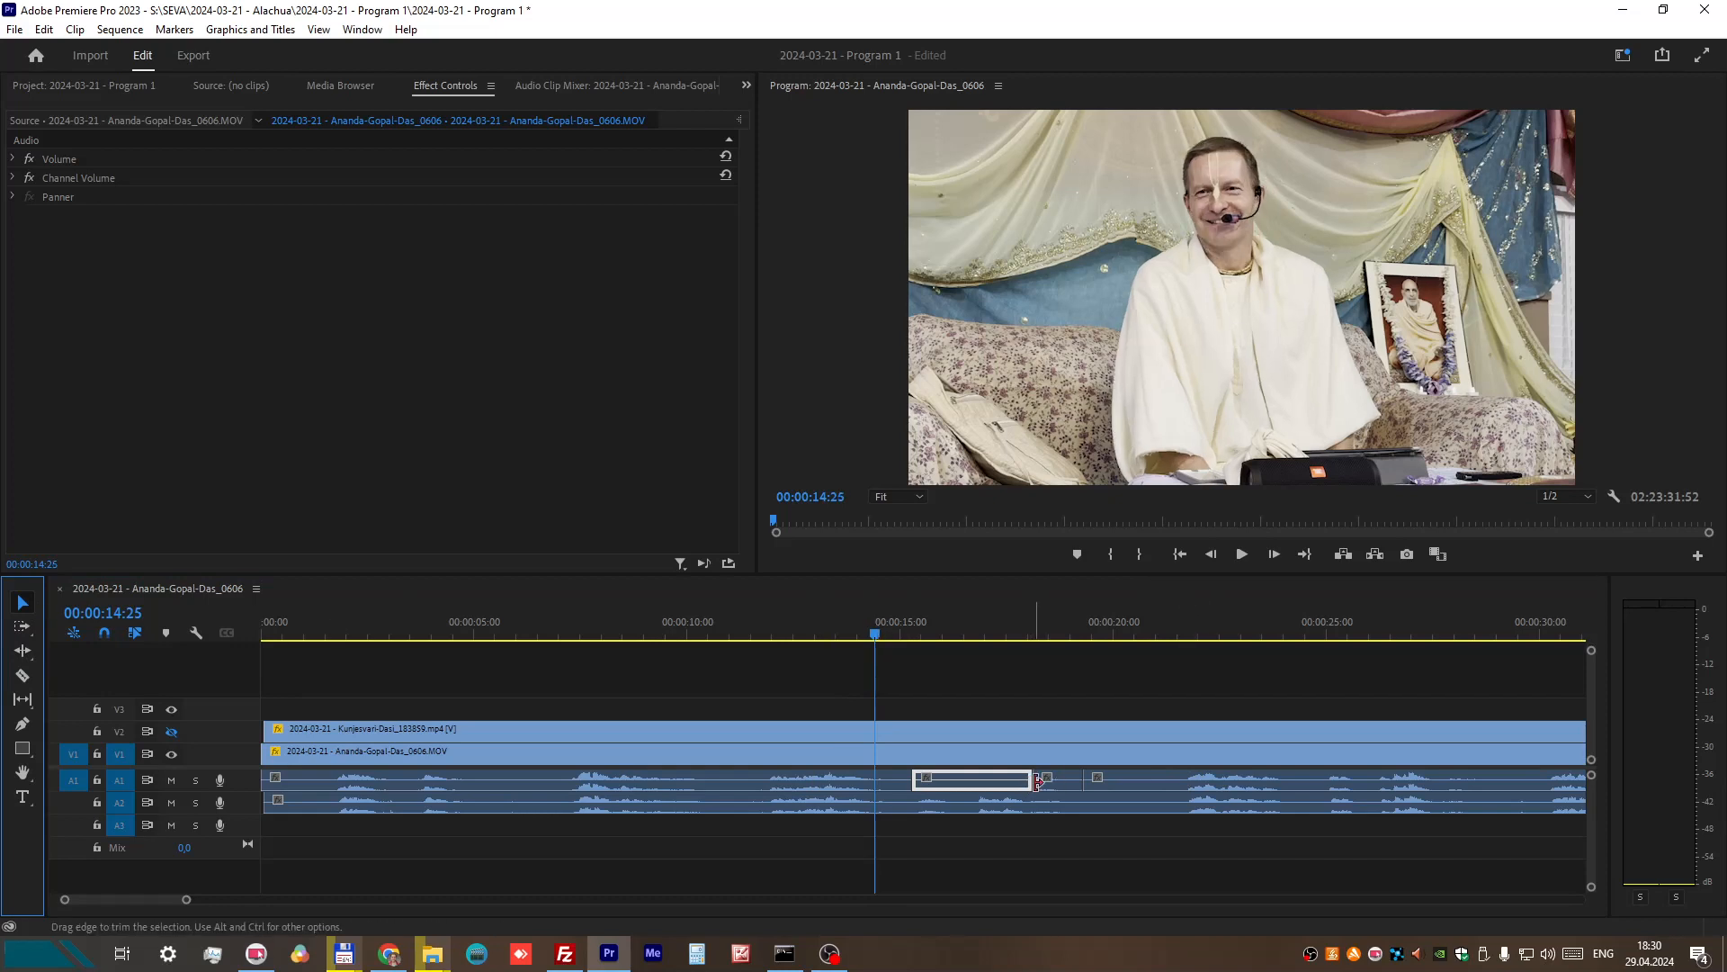
drag(1035, 781, 1078, 782)
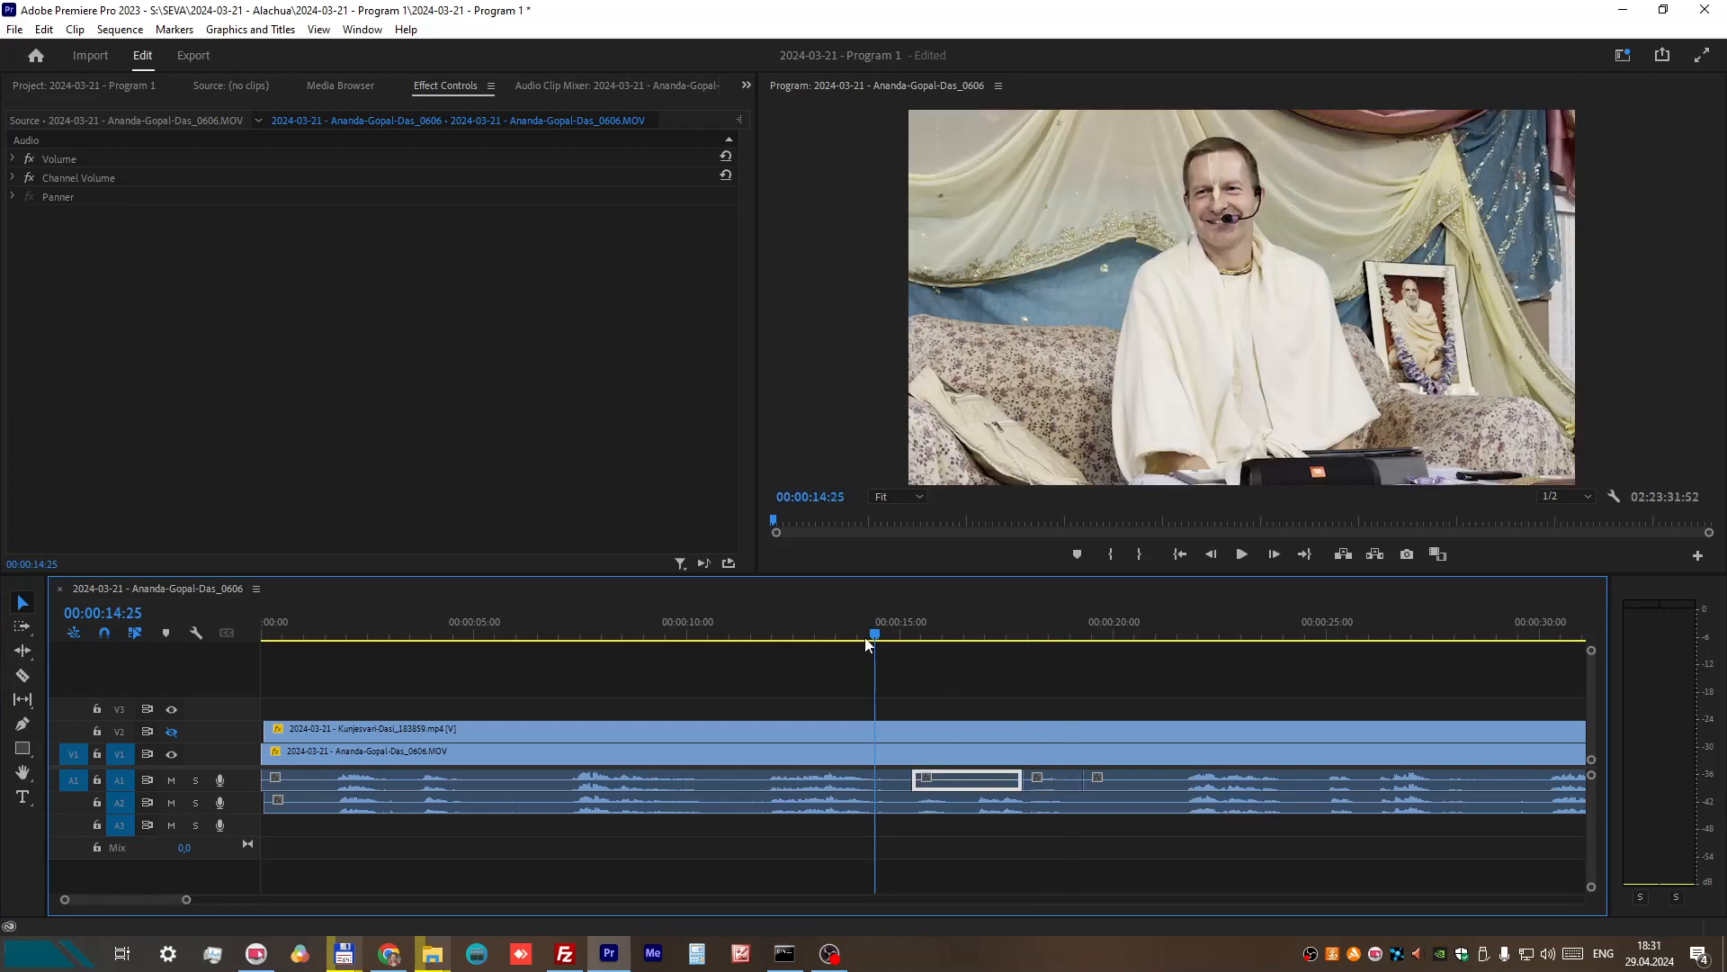
Step: Mute track A2 and play the patched A1 section through to 00:00:19:37 to check the replaced audio
click(1240, 555)
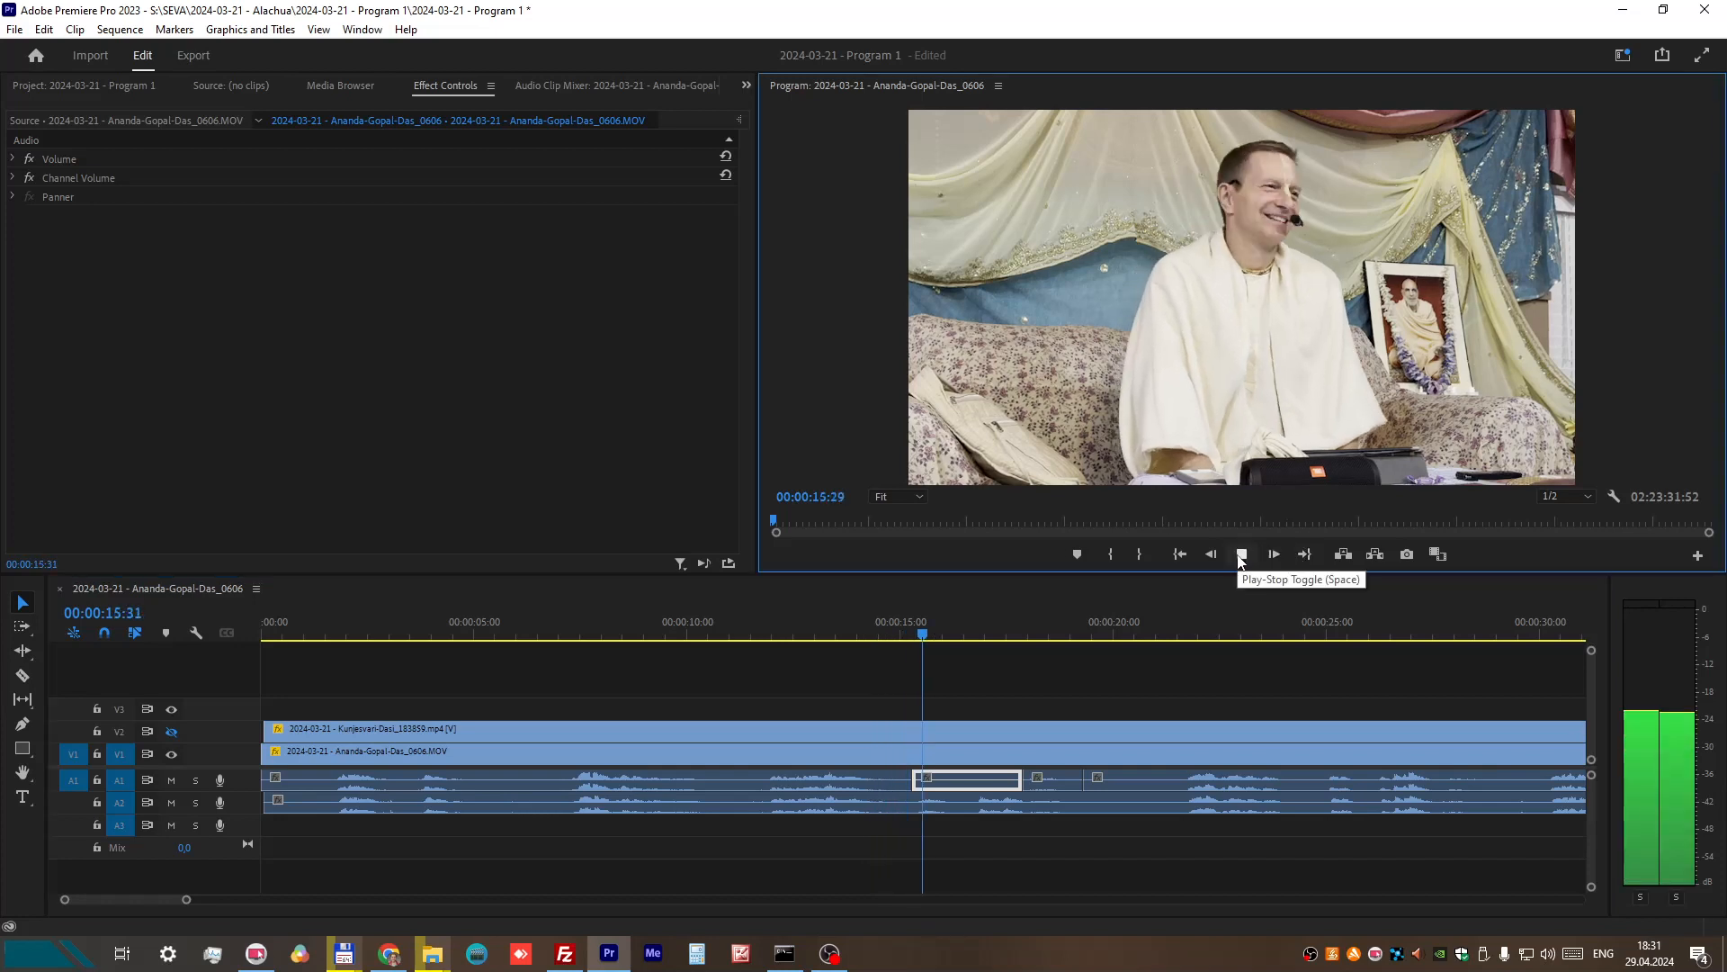
click(1242, 554)
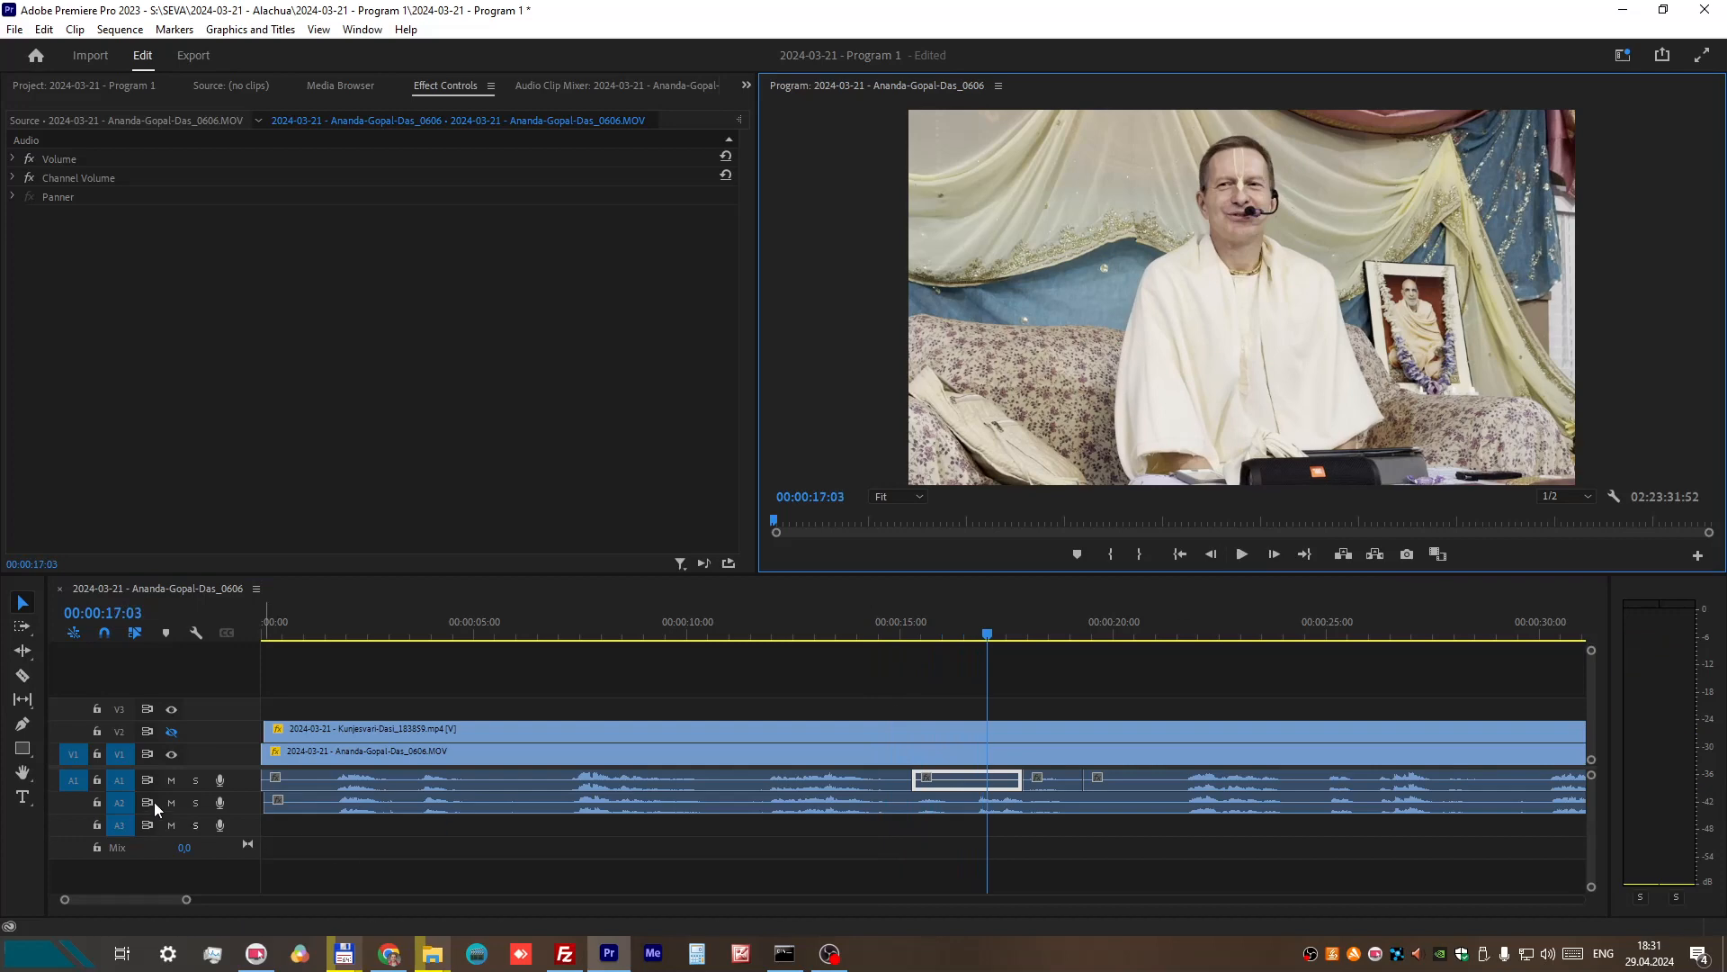
click(172, 802)
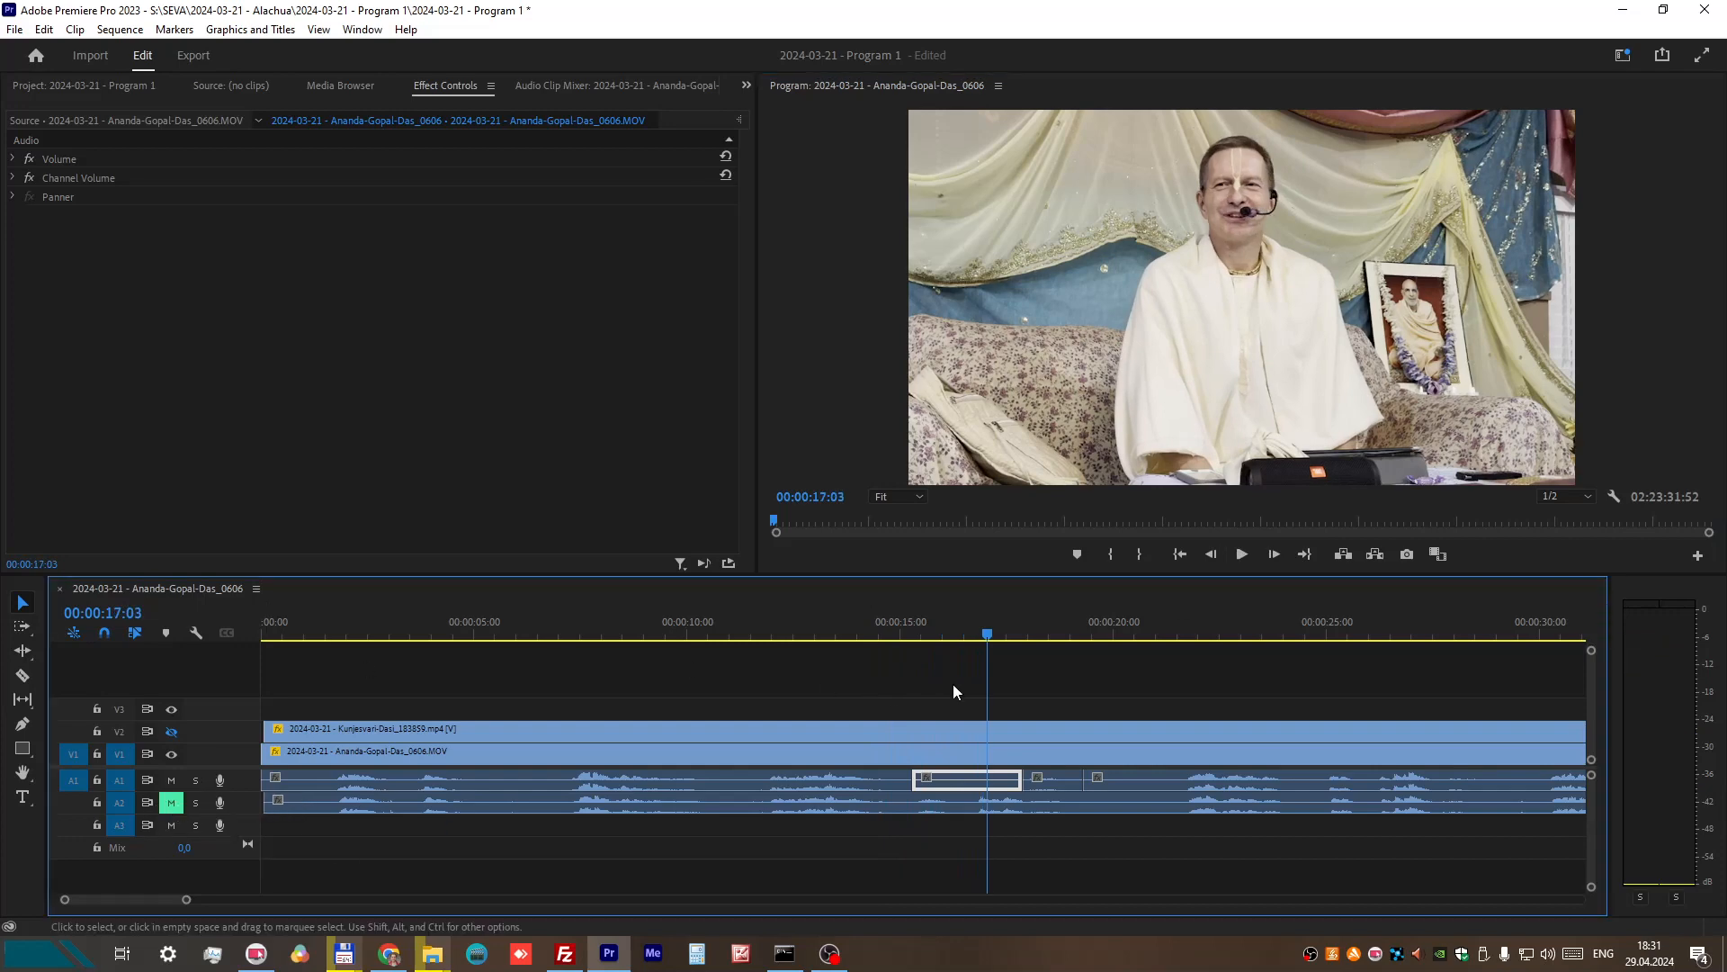
click(891, 627)
click(1244, 555)
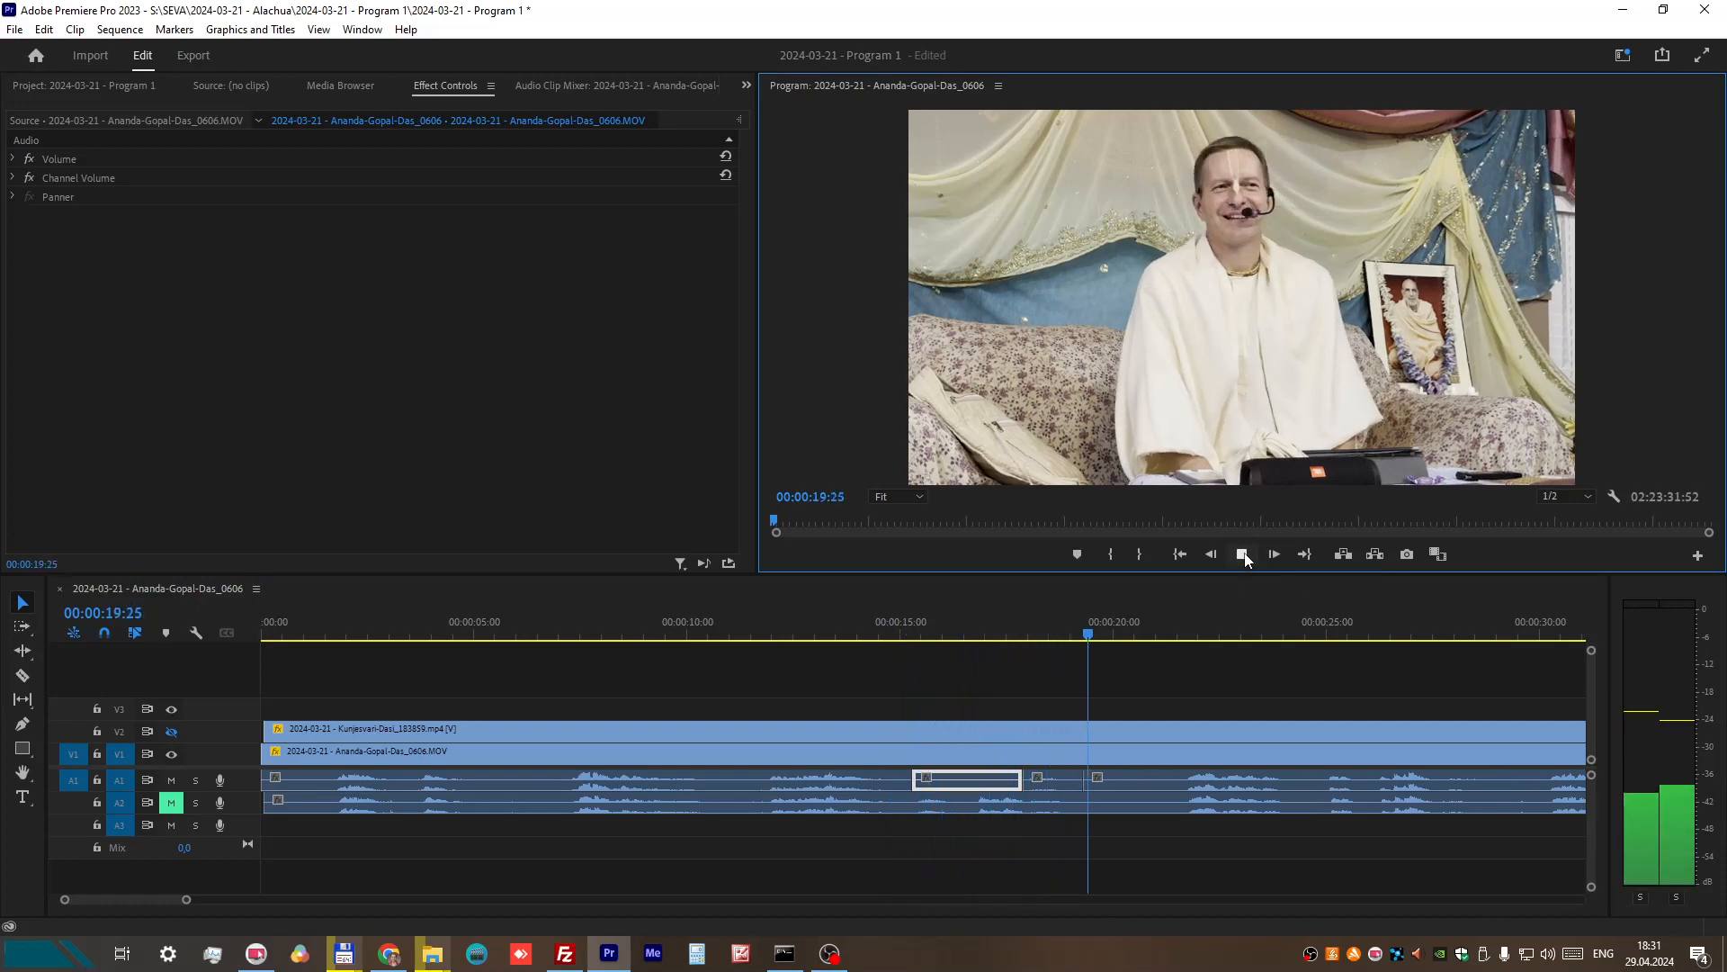
key(space)
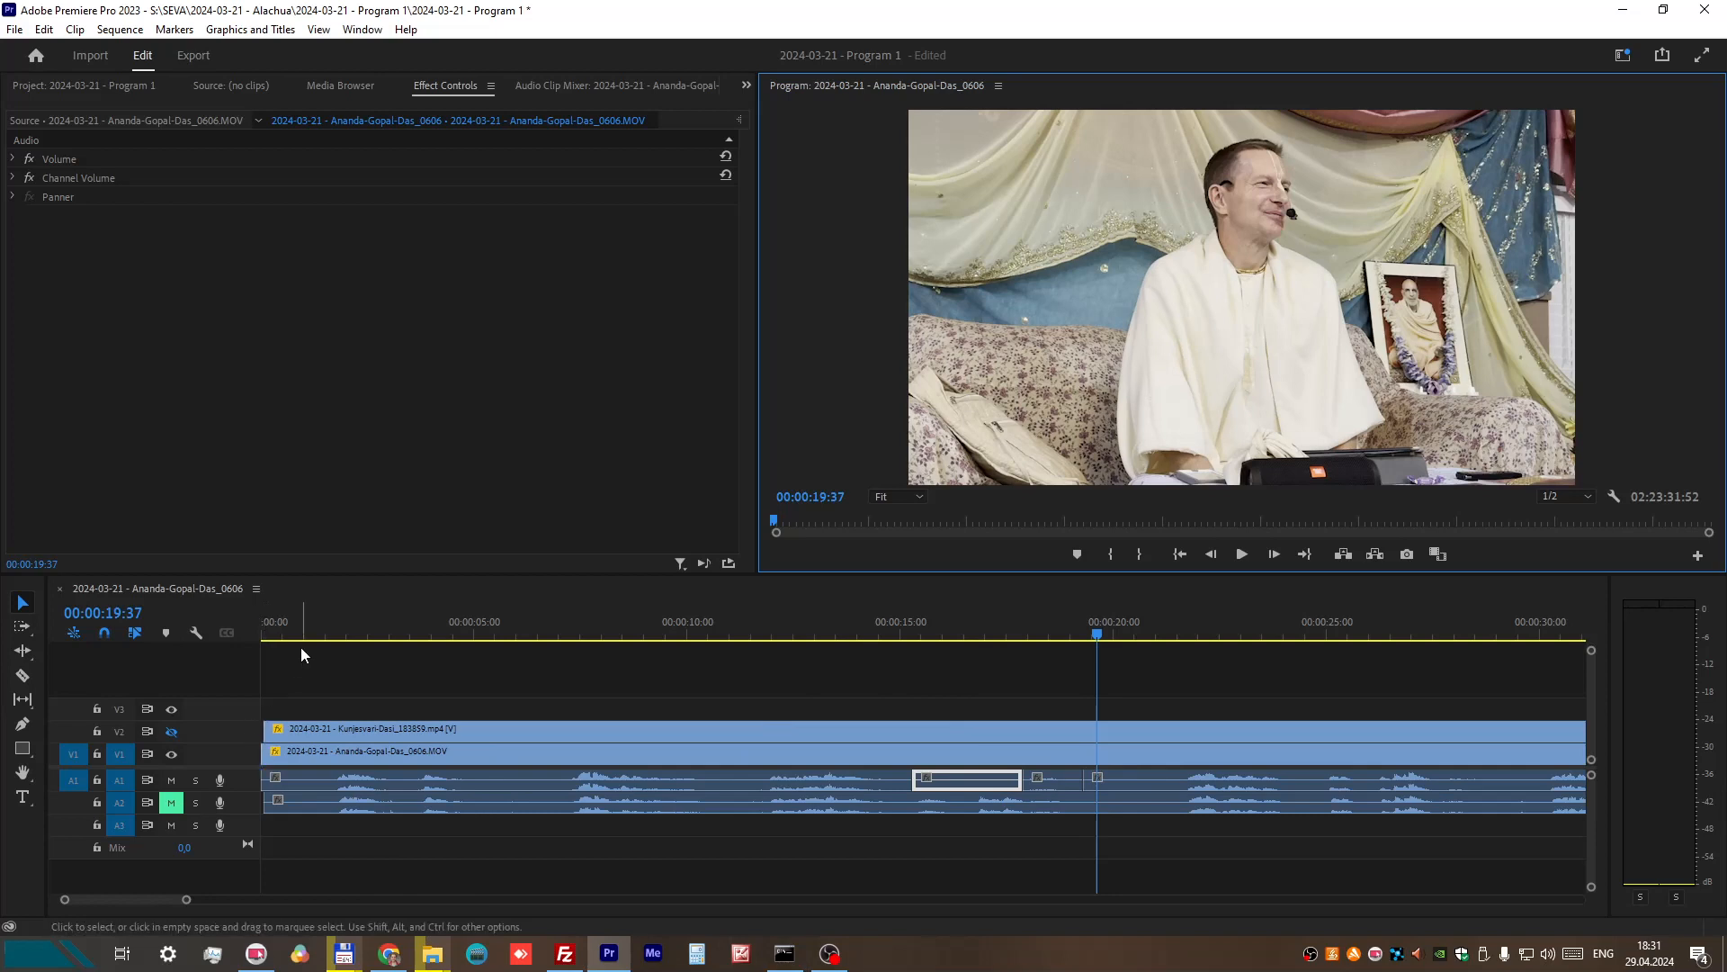
Step: Try shifting only the V1 clip slightly later on the timeline, and undo that move
click(276, 752)
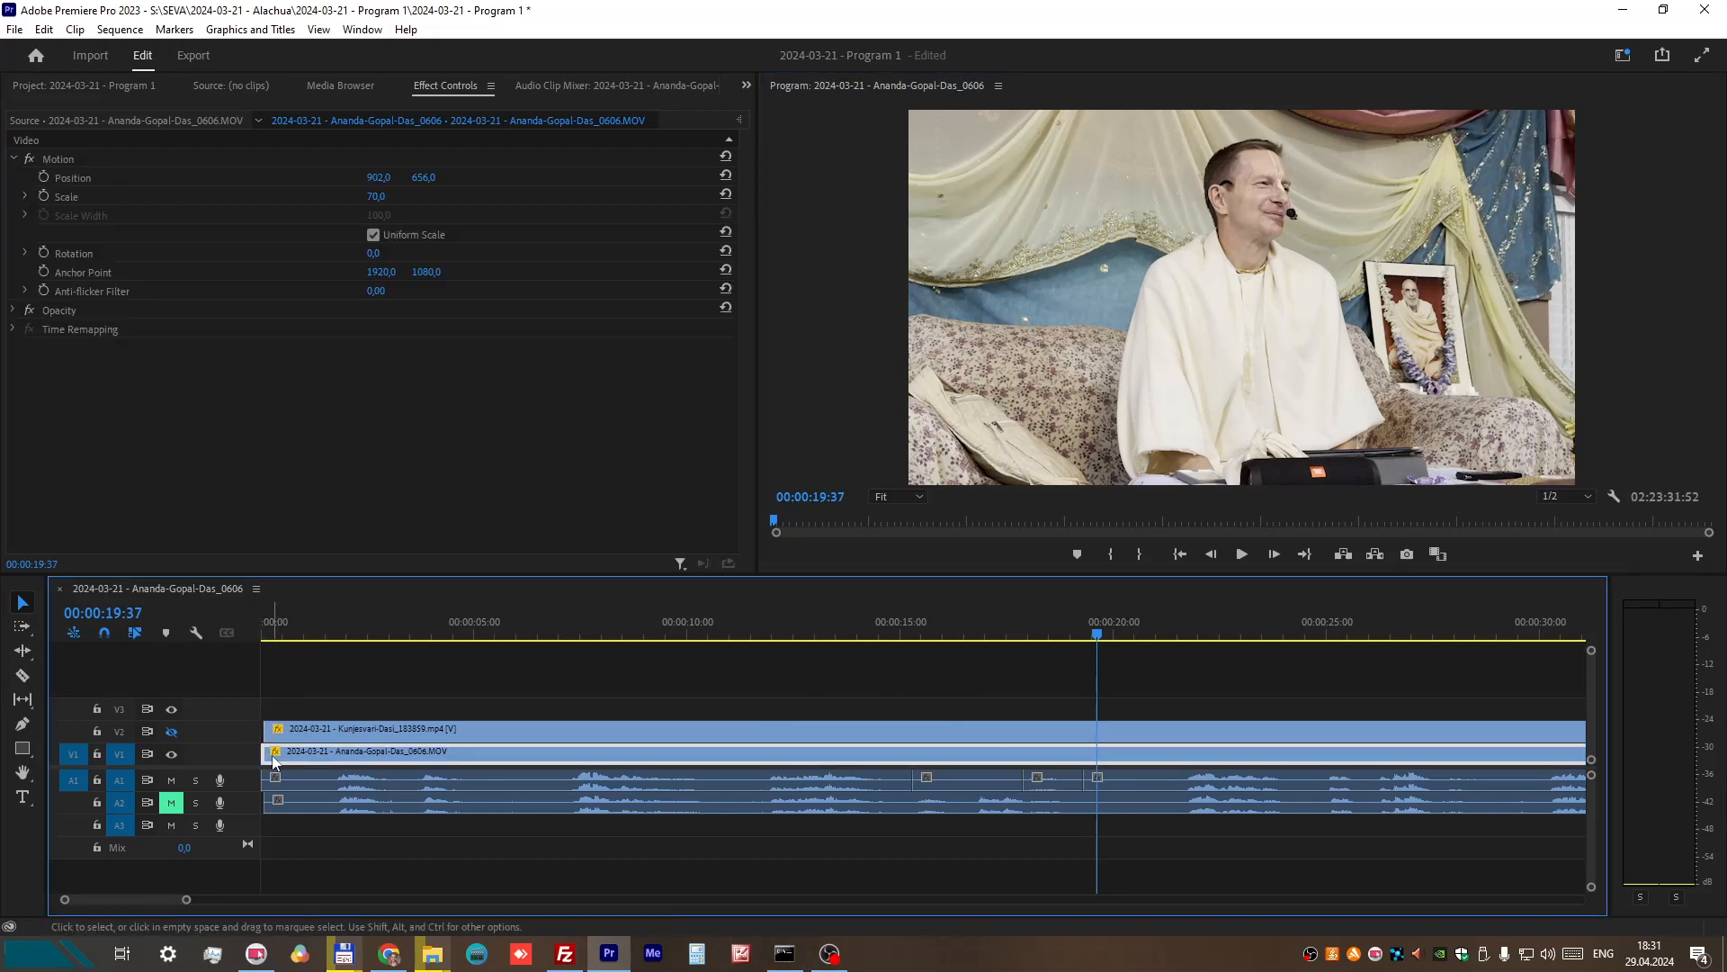
drag(282, 760, 299, 760)
click(40, 29)
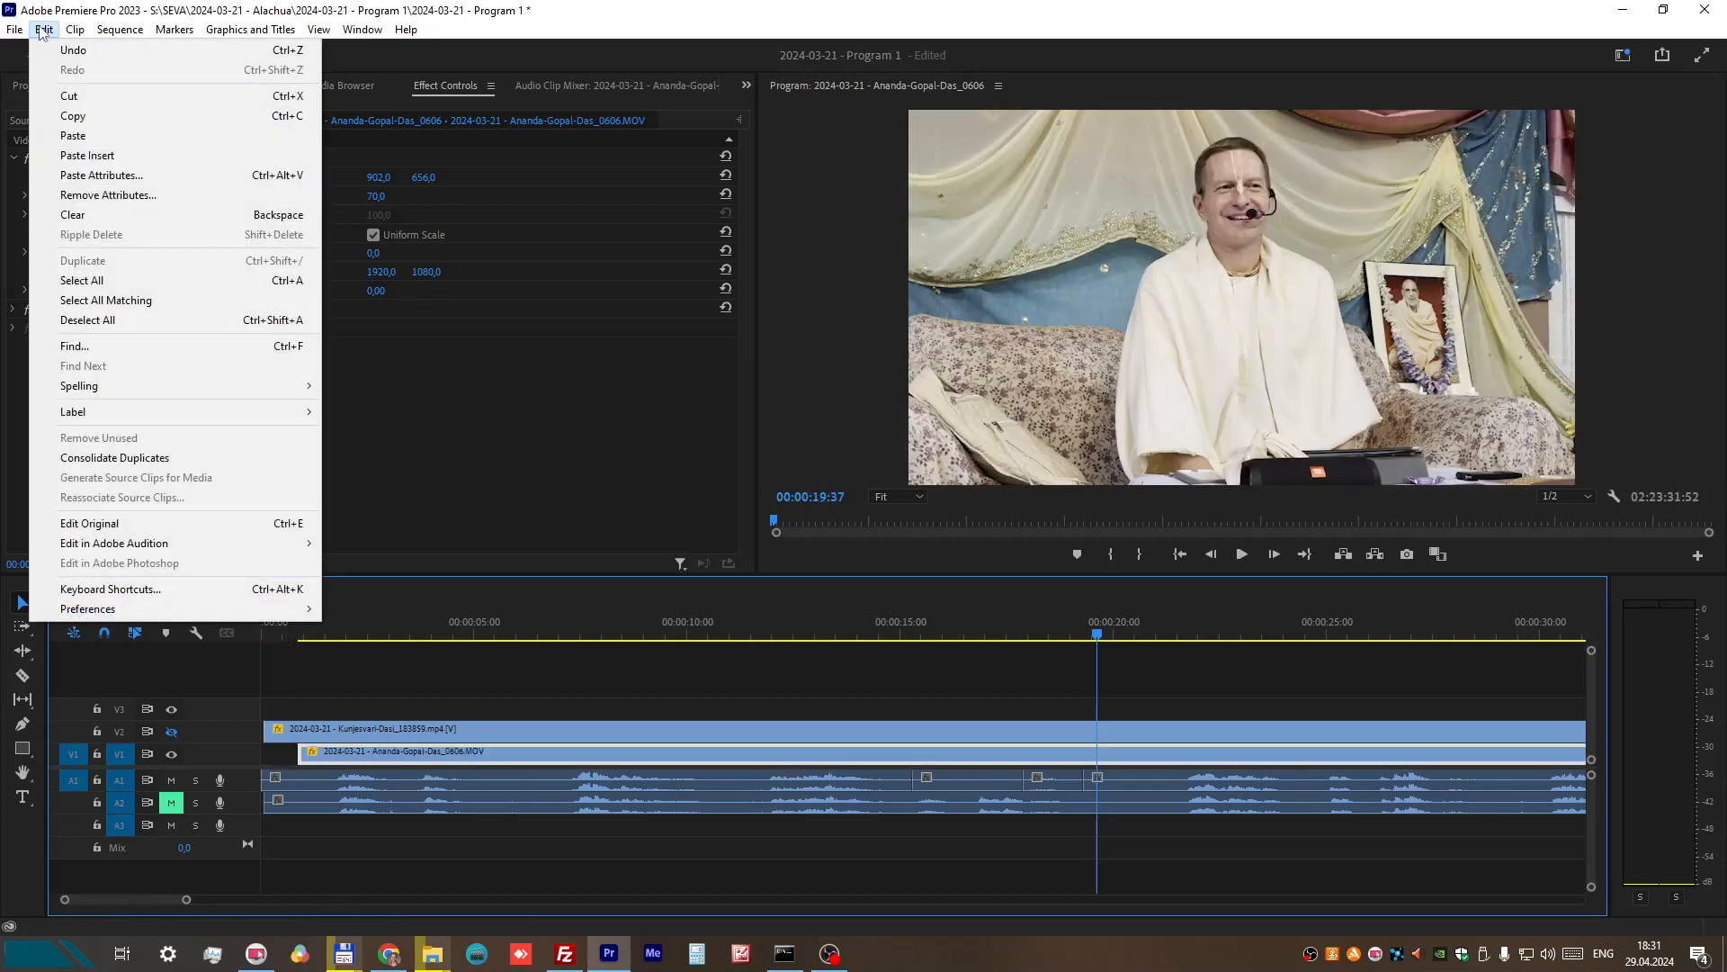
click(76, 45)
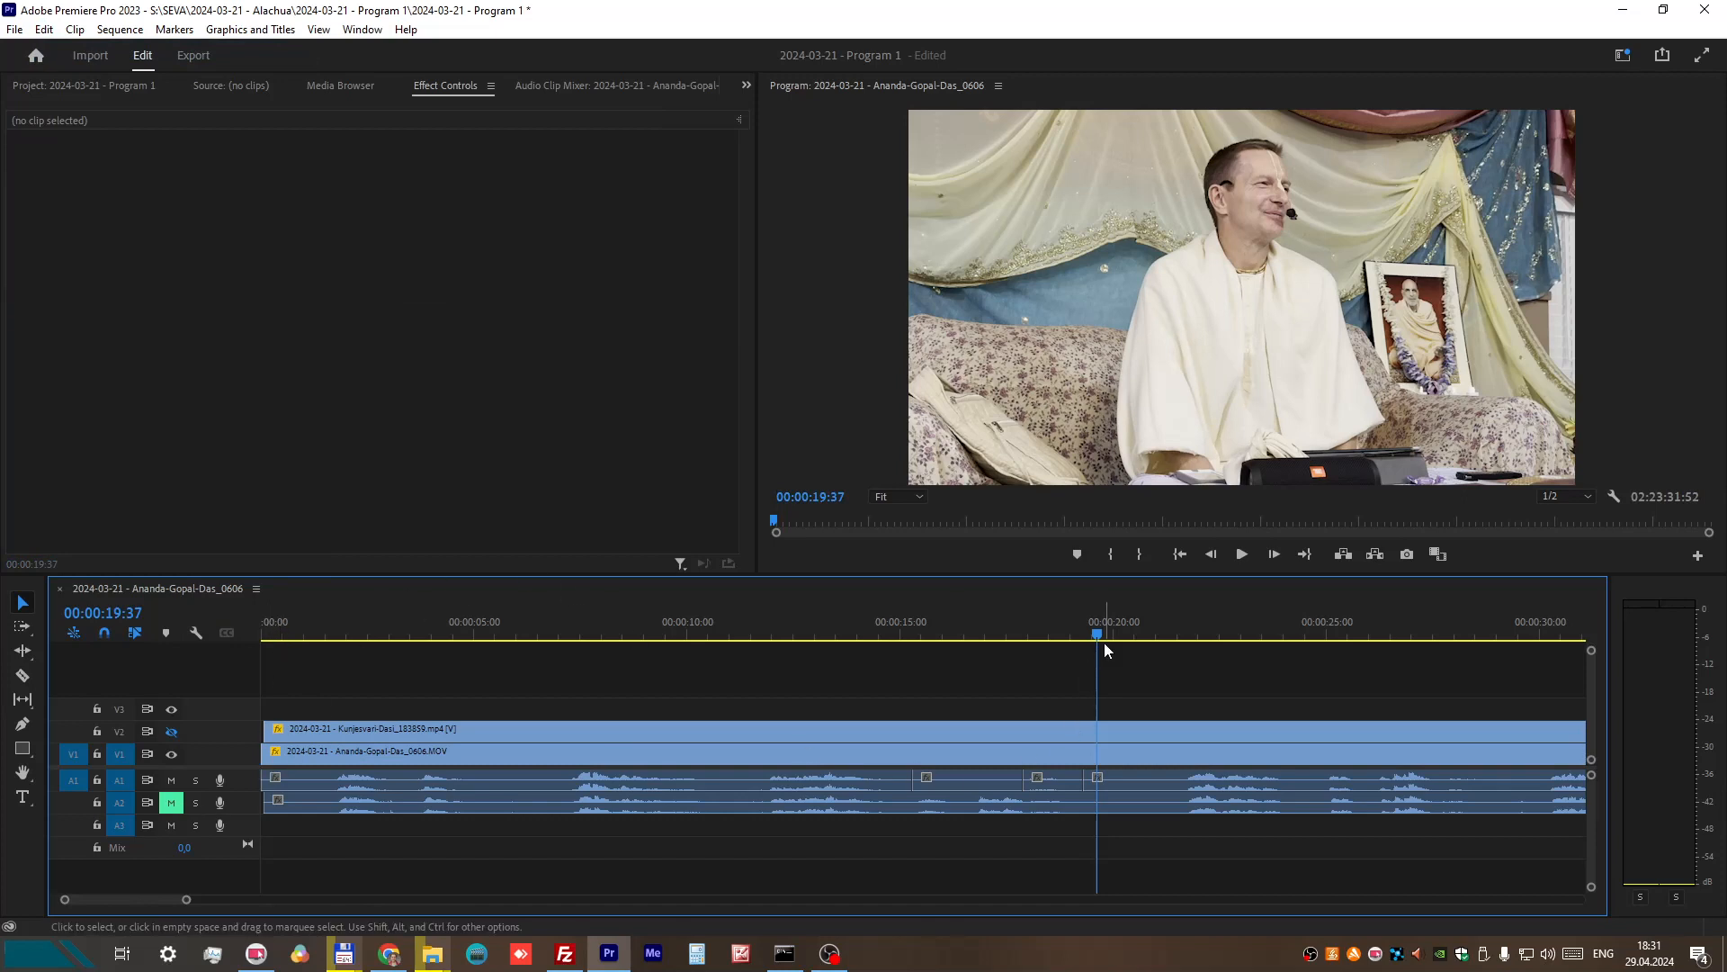
Step: Split the video and audio clips on all tracks at about 00:06:25 and about 00:07:29
drag(1096, 633, 1173, 635)
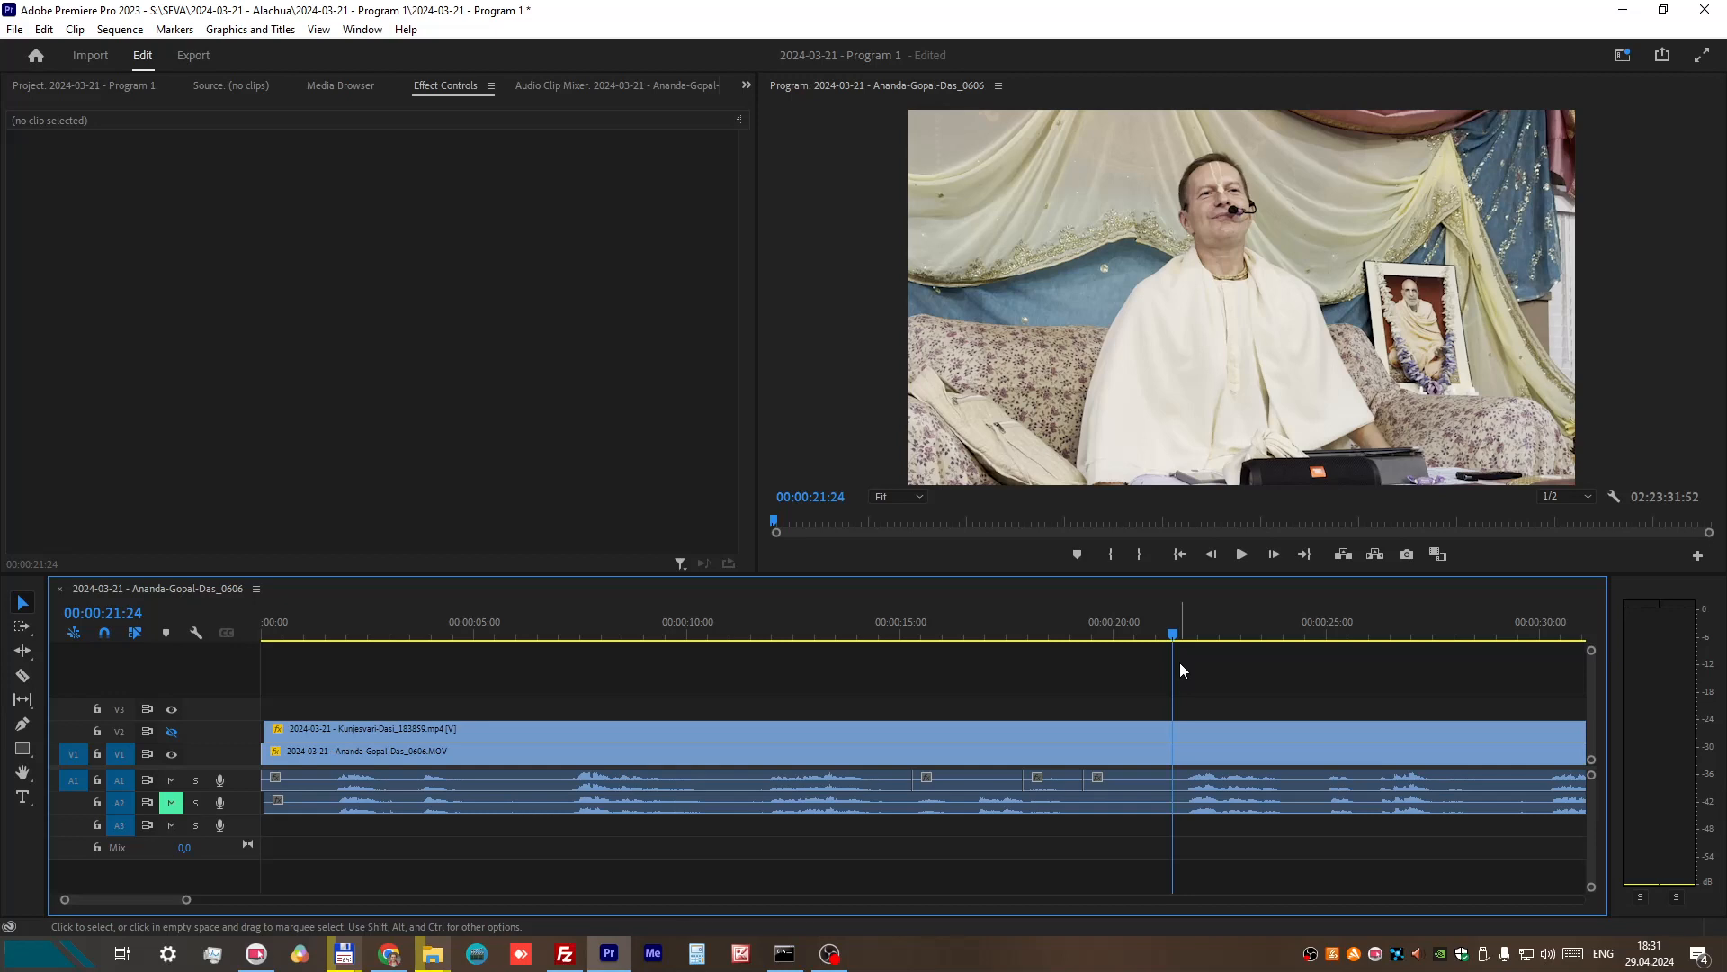
scroll(1207, 719, down, 2)
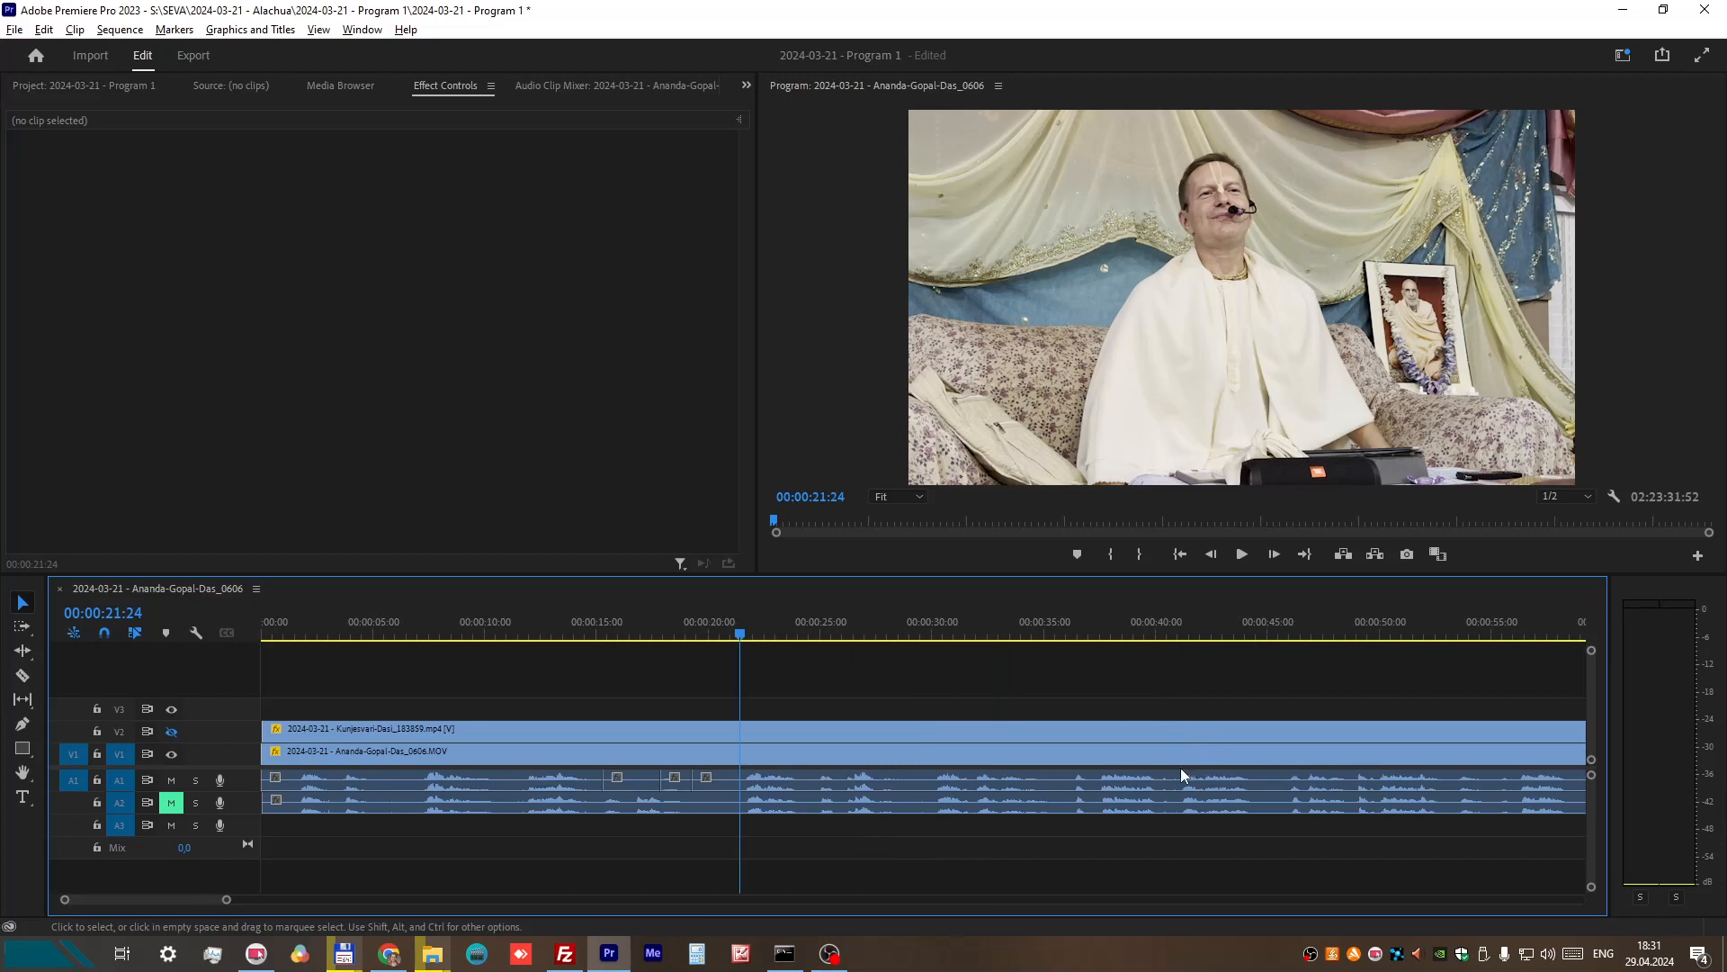
scroll(1174, 771, down, 2)
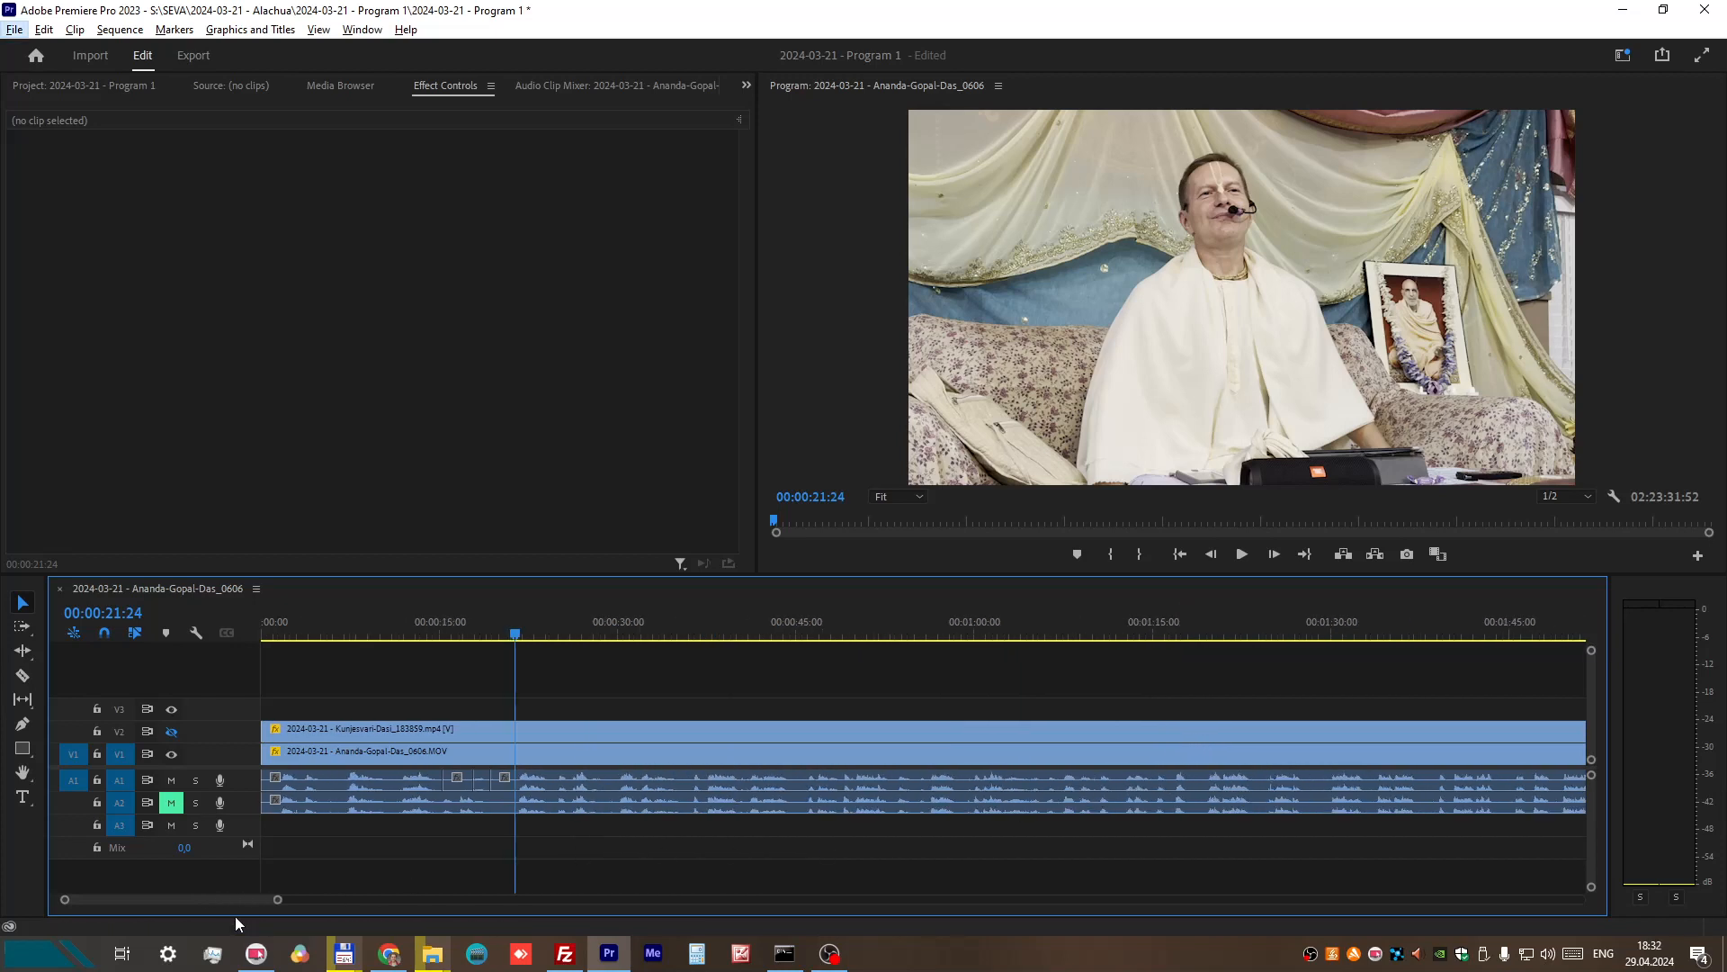
scroll(234, 903, down, 5)
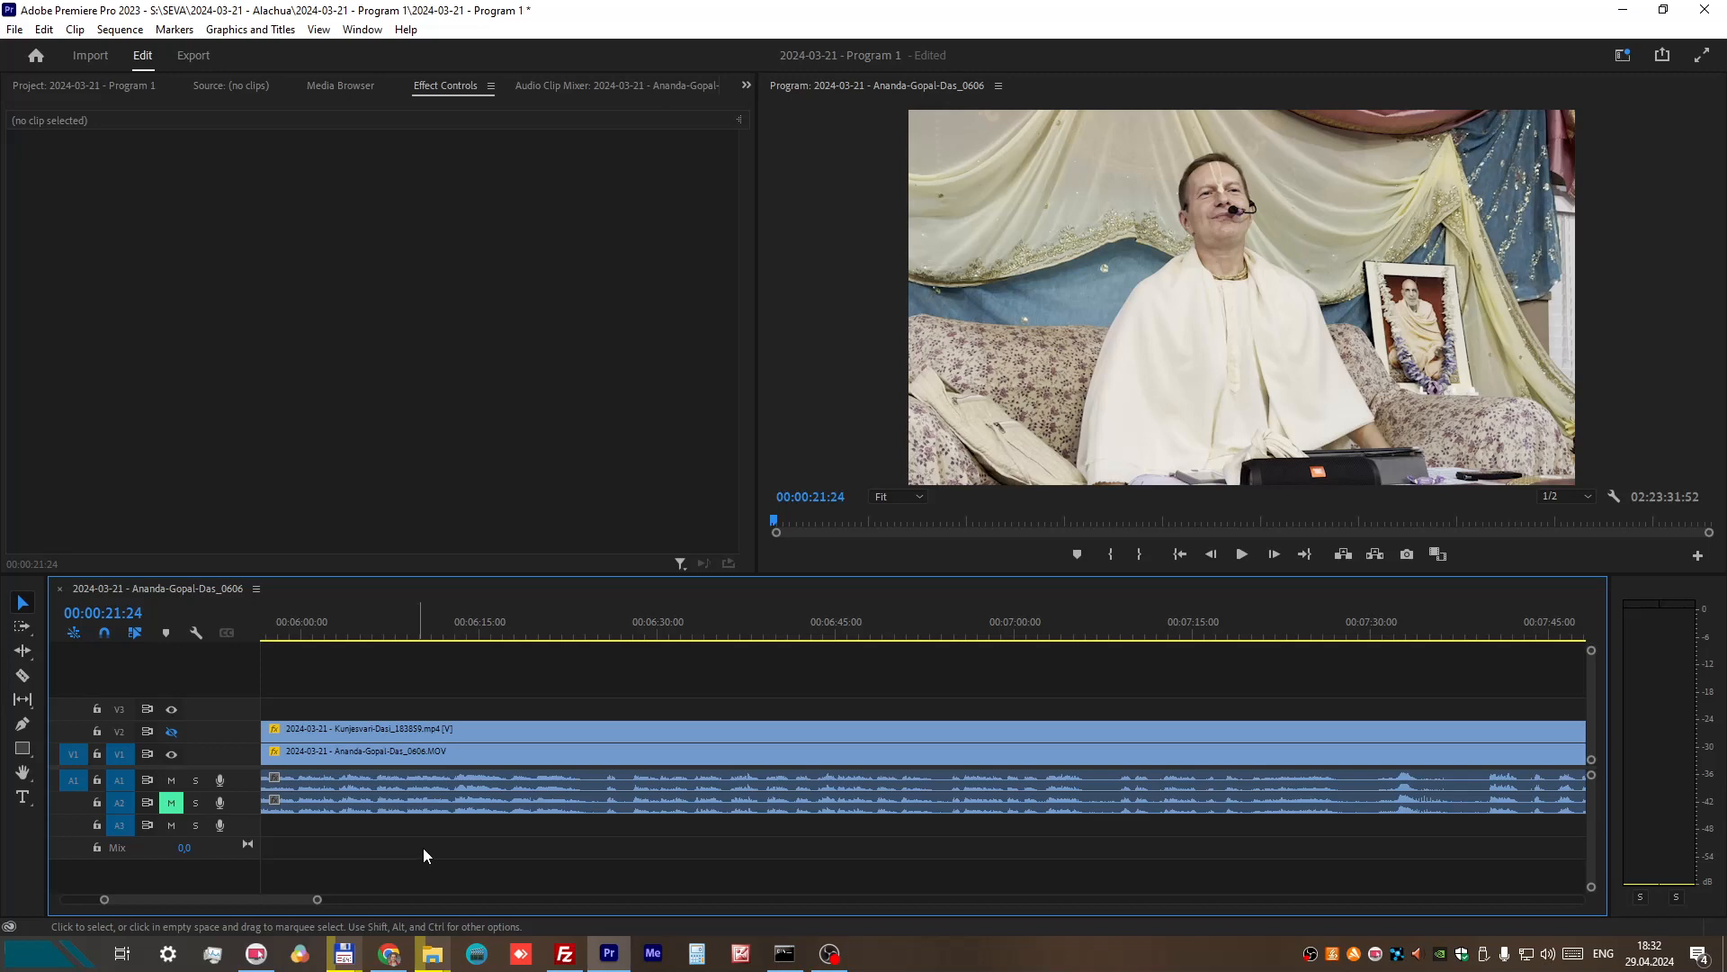
click(23, 674)
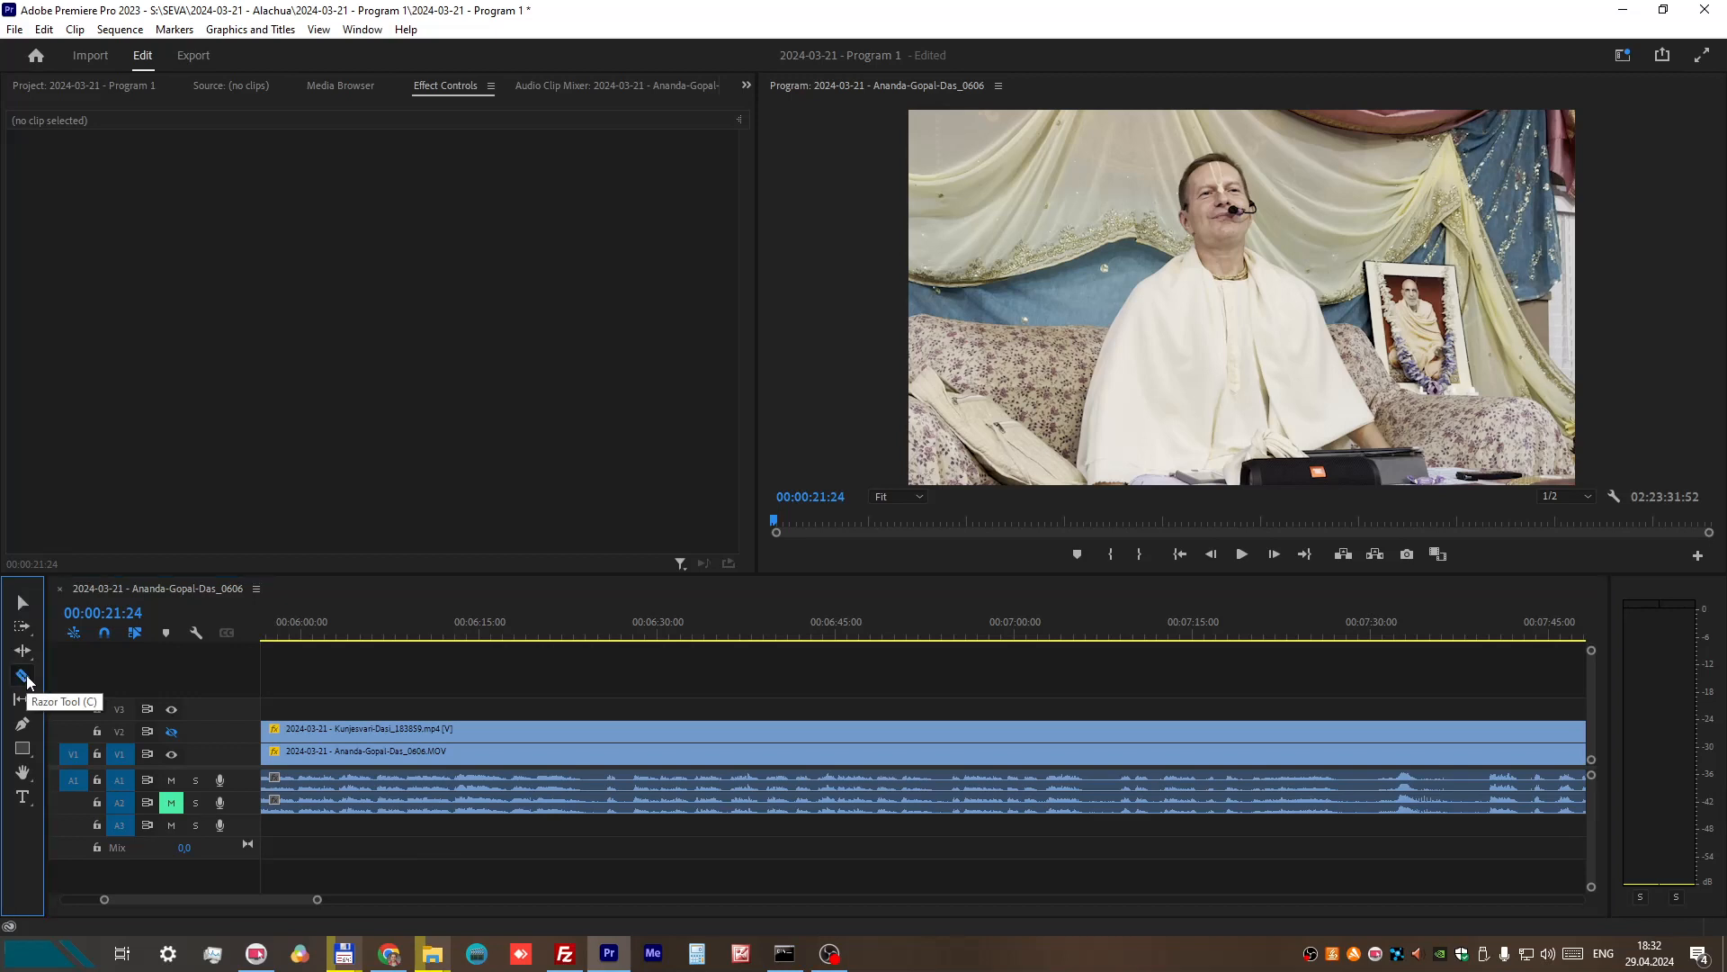
click(594, 752)
click(599, 775)
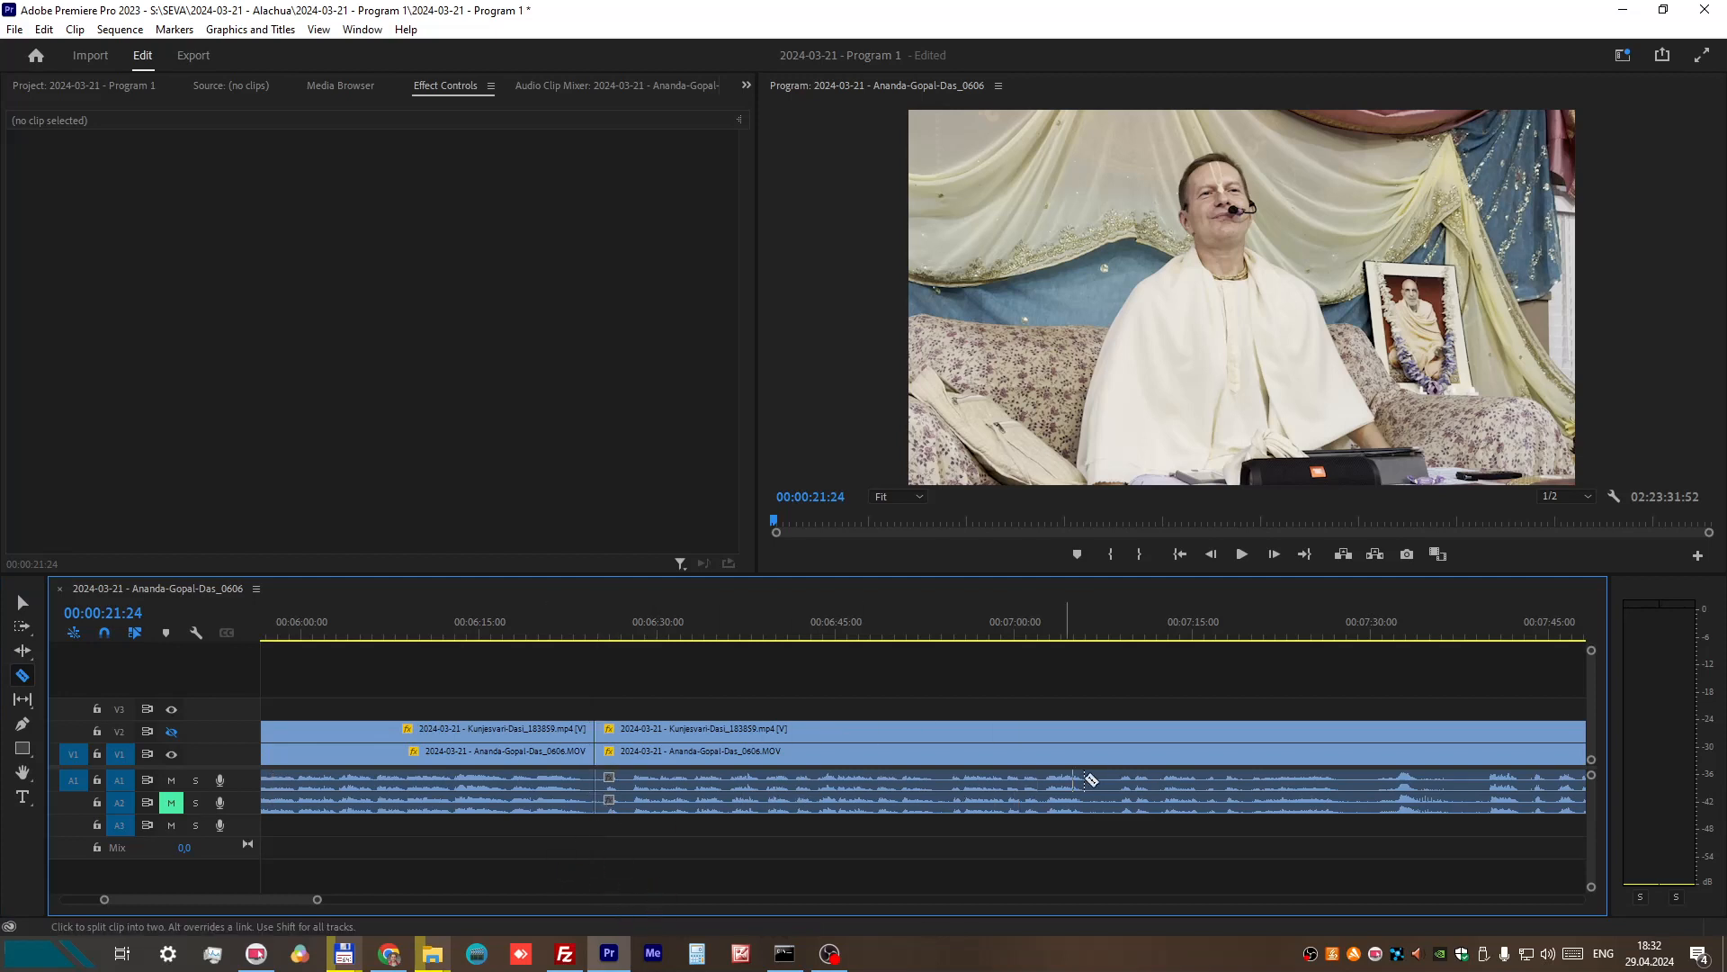
click(1356, 730)
click(1356, 750)
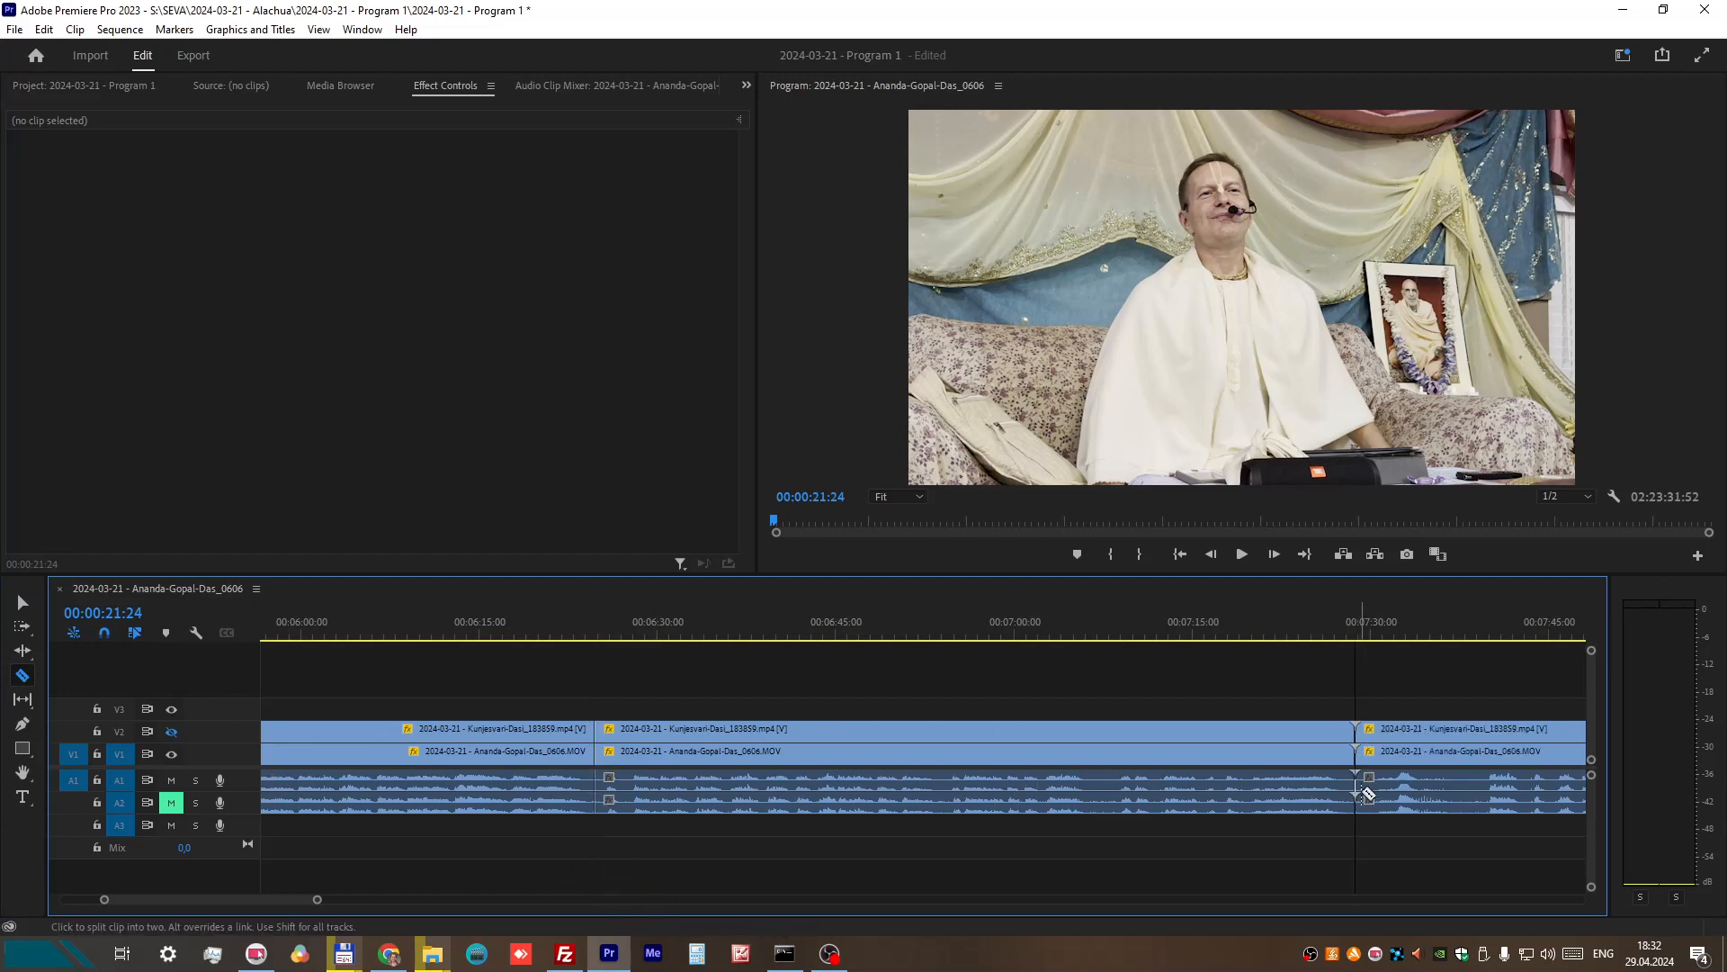
Step: Delete the isolated section on all tracks and move the remaining clips back to close the gap at about 00:06:25
click(20, 599)
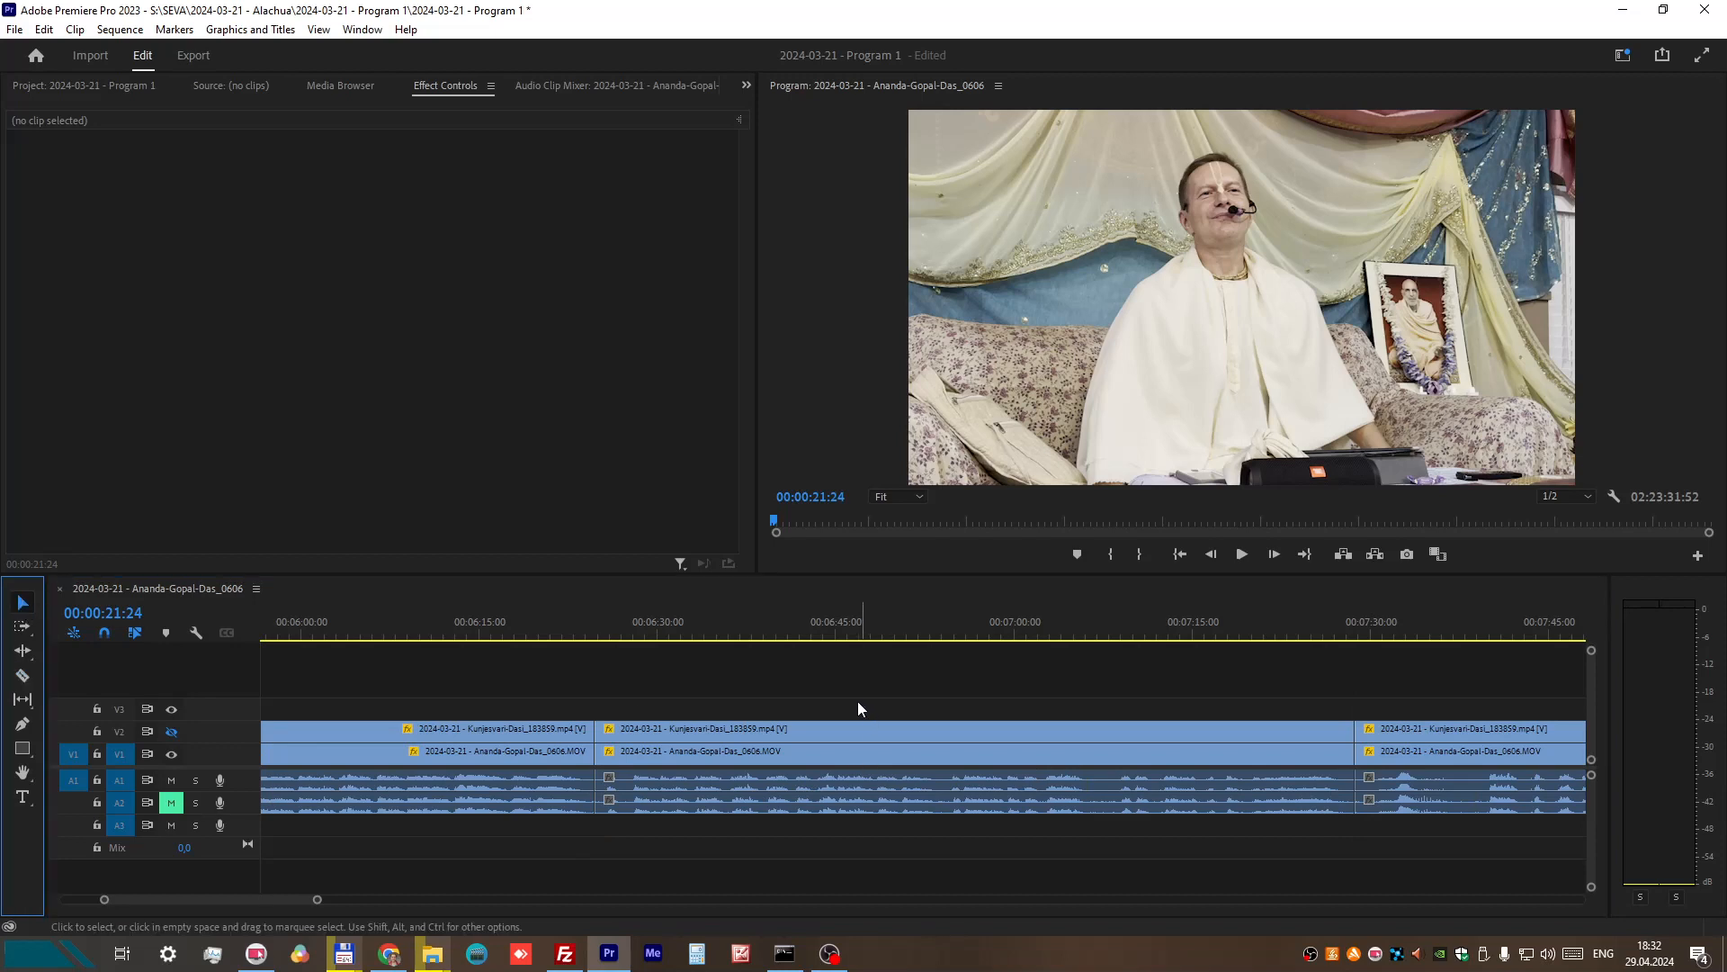
drag(848, 702, 946, 827)
key(Delete)
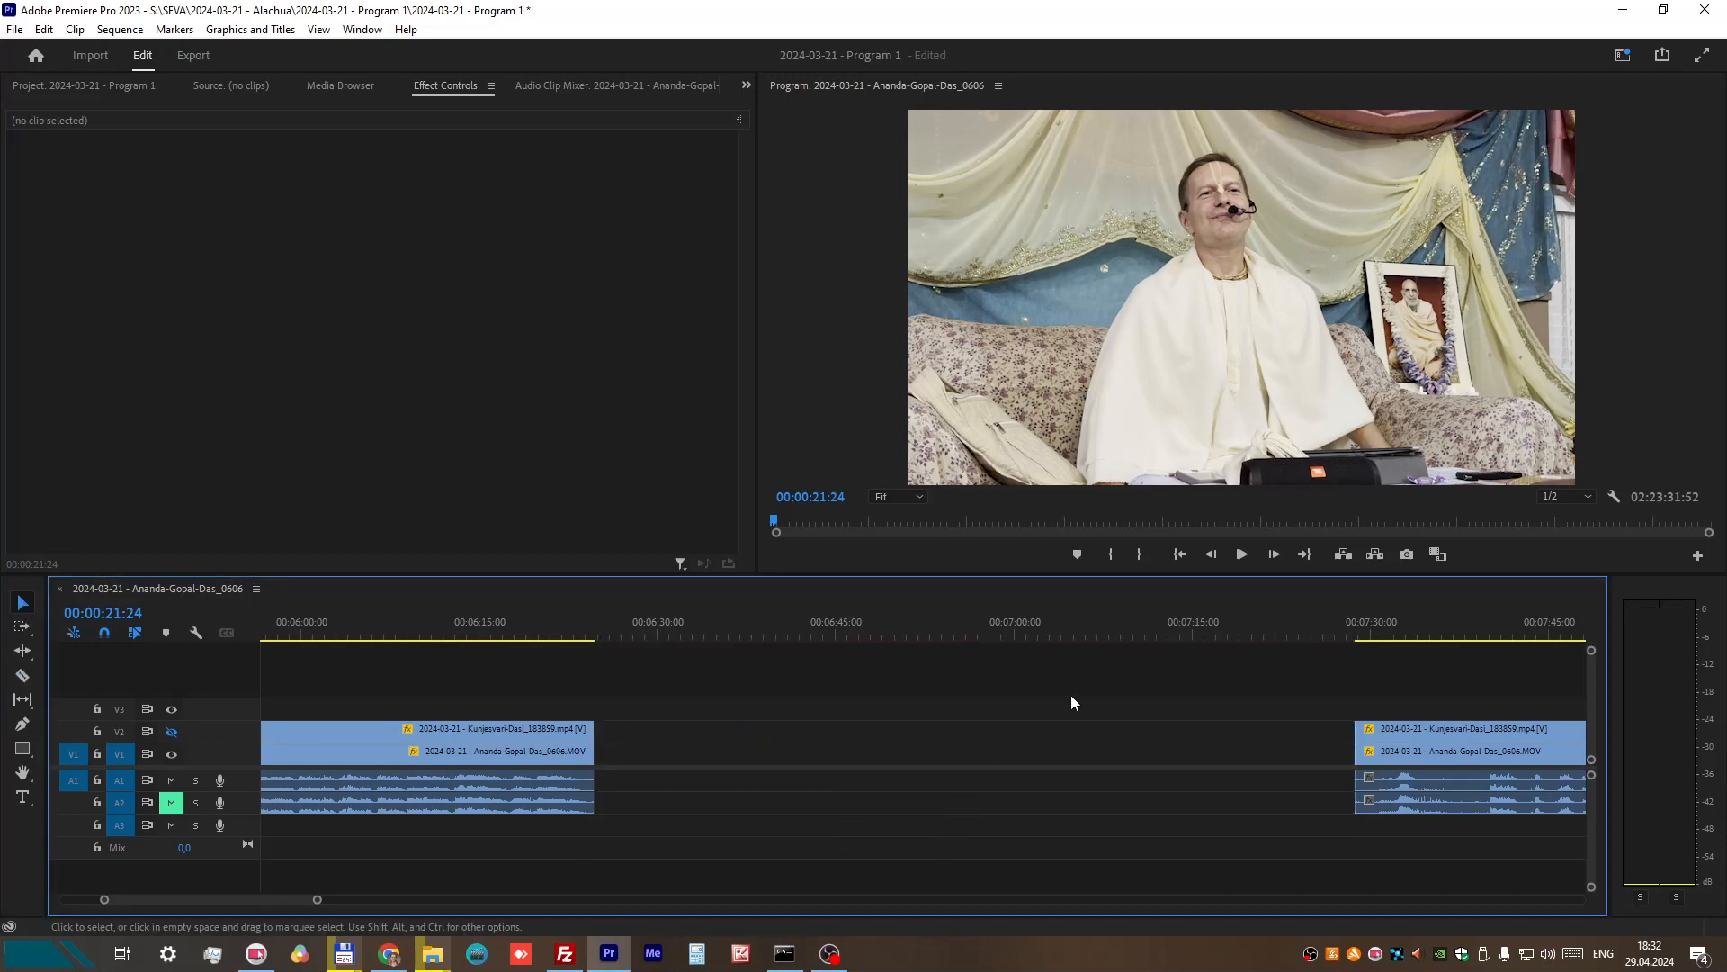
drag(1293, 722, 1584, 828)
drag(1422, 760, 662, 763)
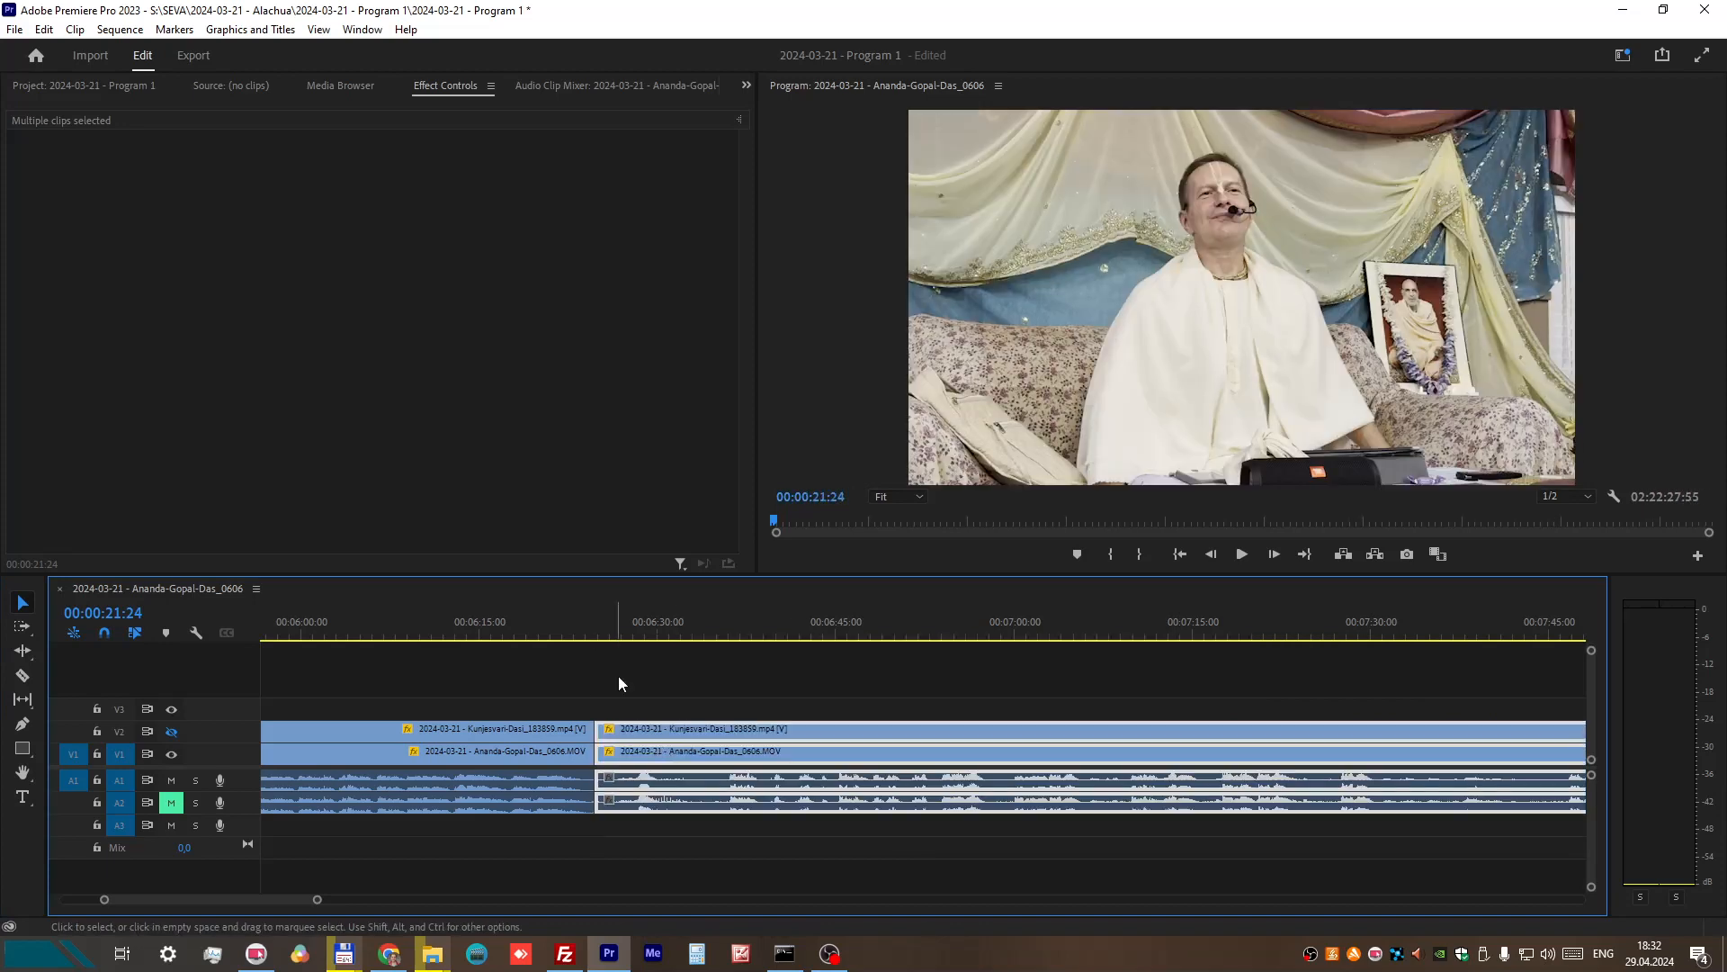
Step: Play the sequence from 00:06:22:41 to 00:06:28:17 to check the join between the two parts
click(572, 613)
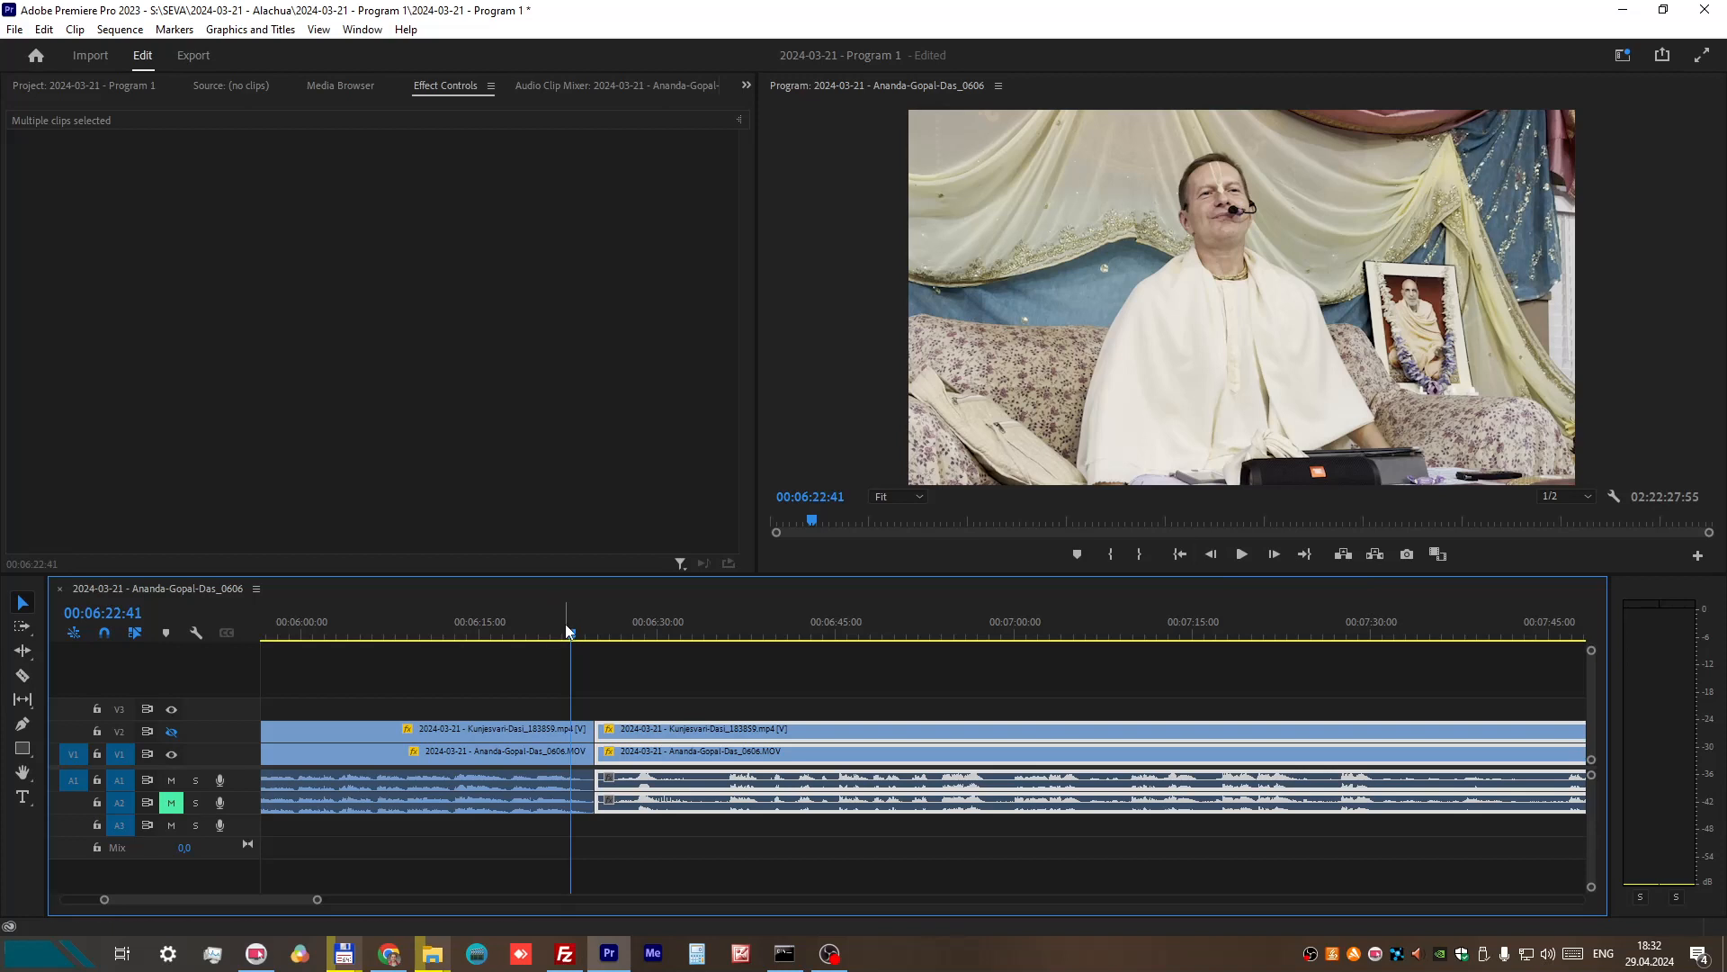
click(1241, 555)
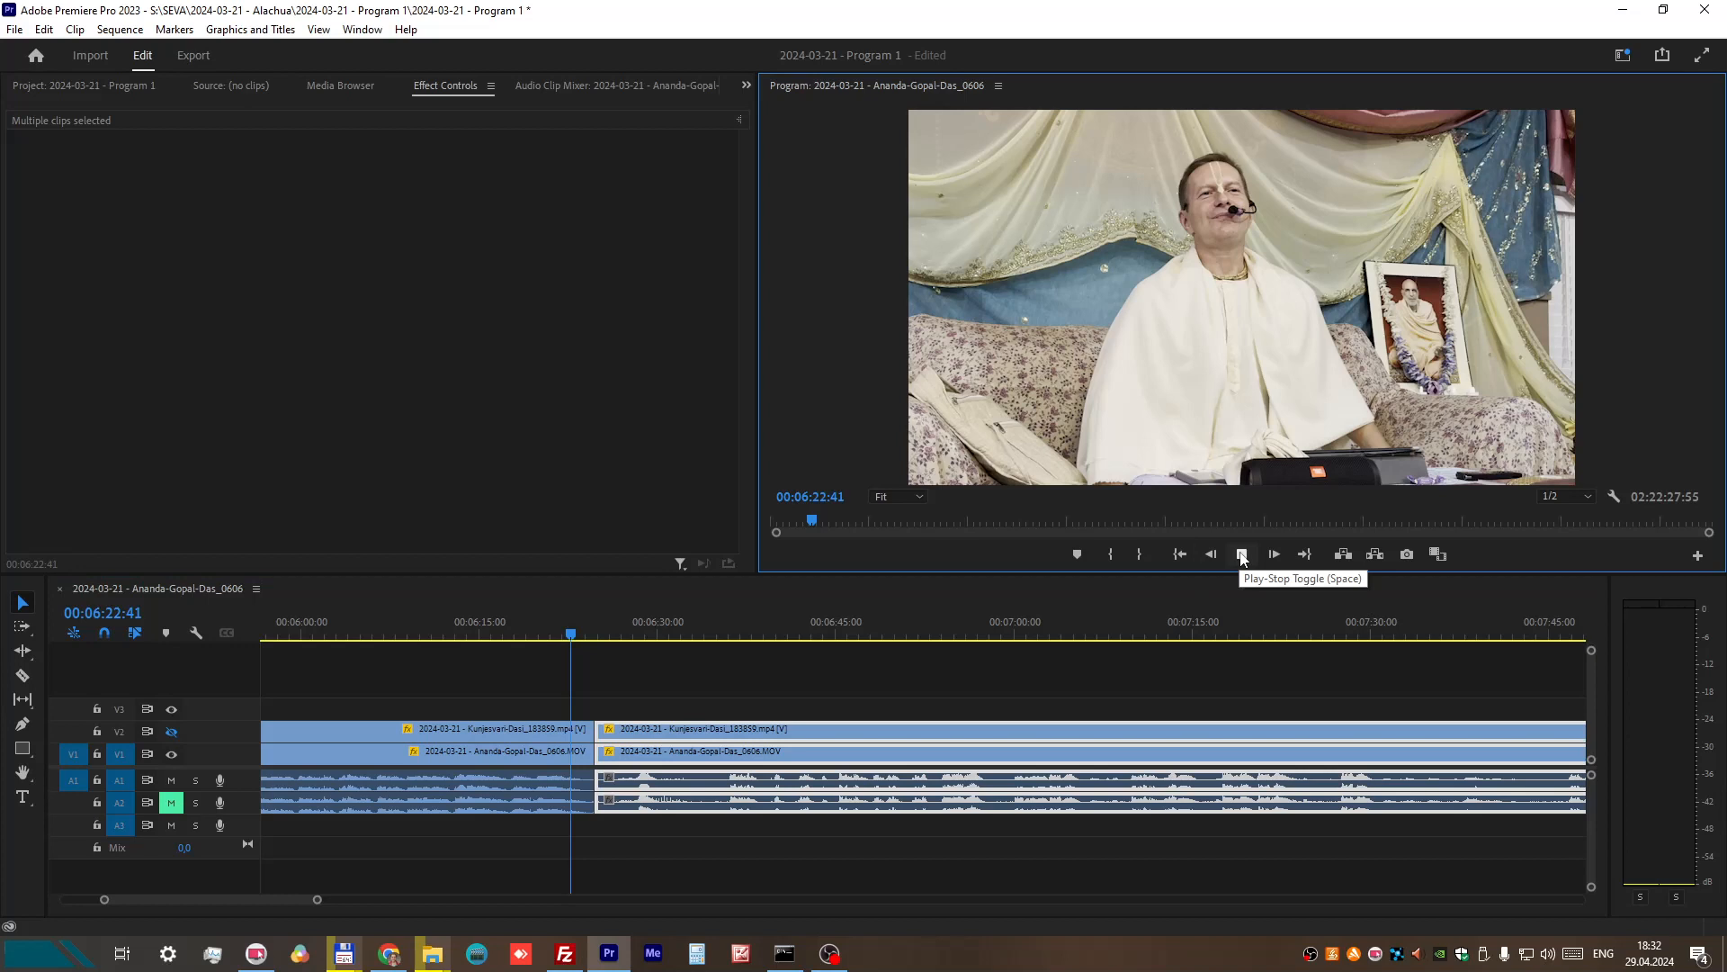
click(1241, 555)
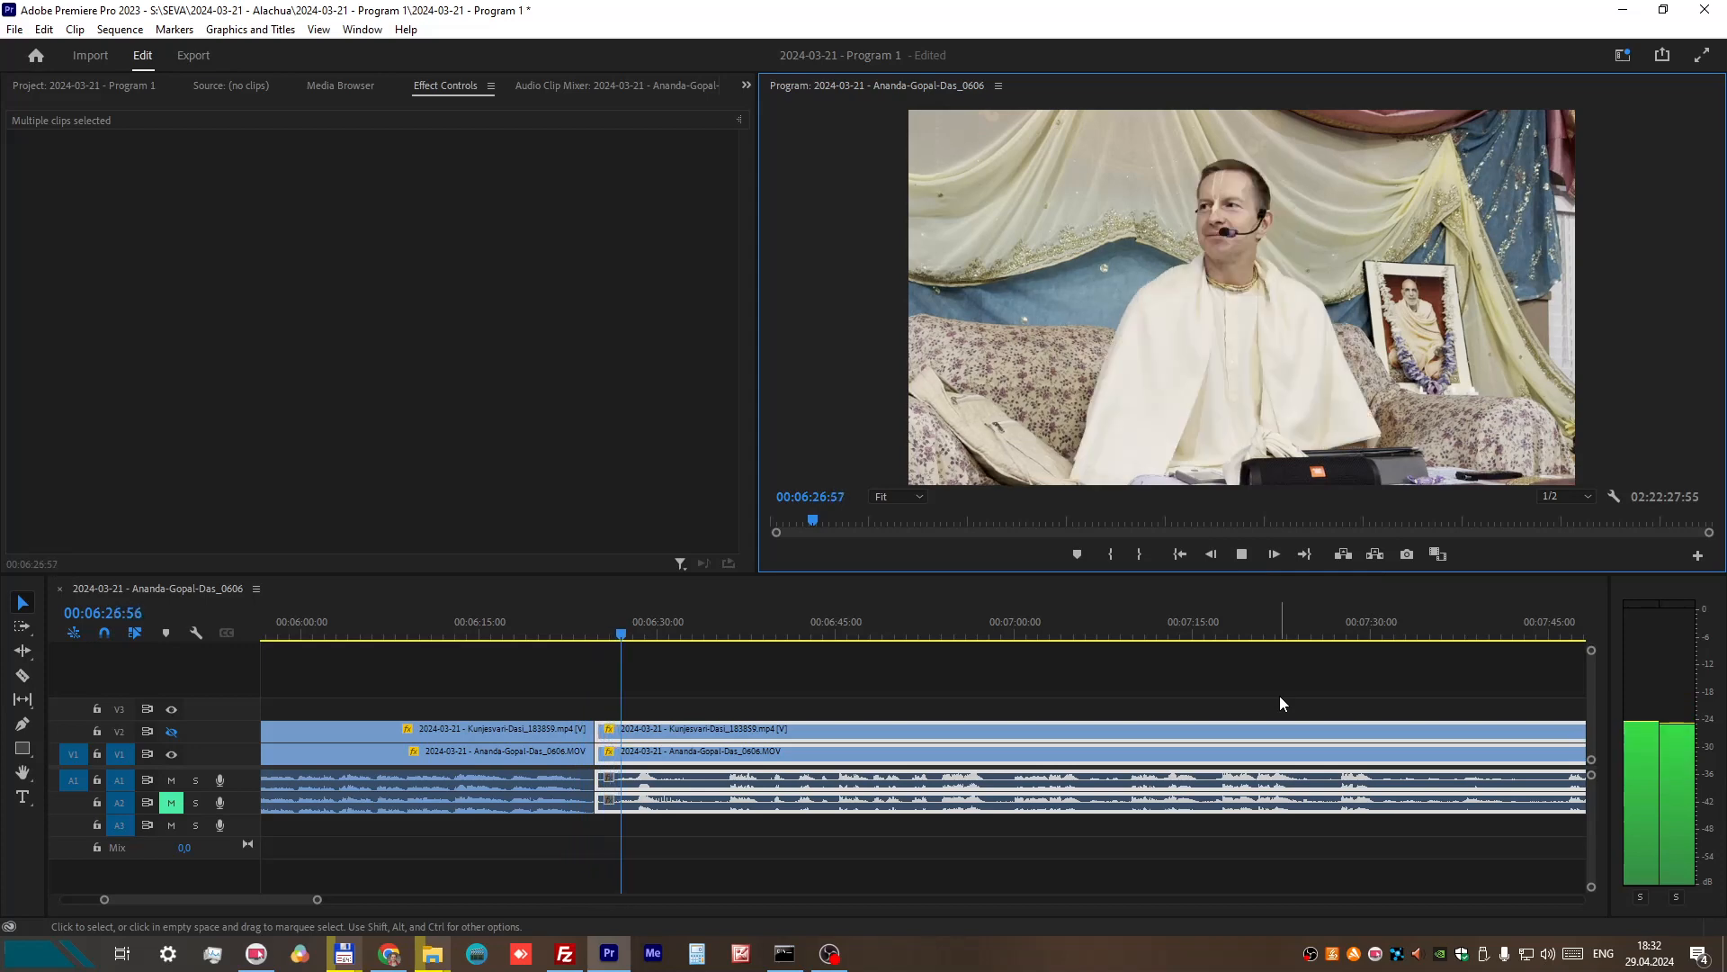
click(1252, 554)
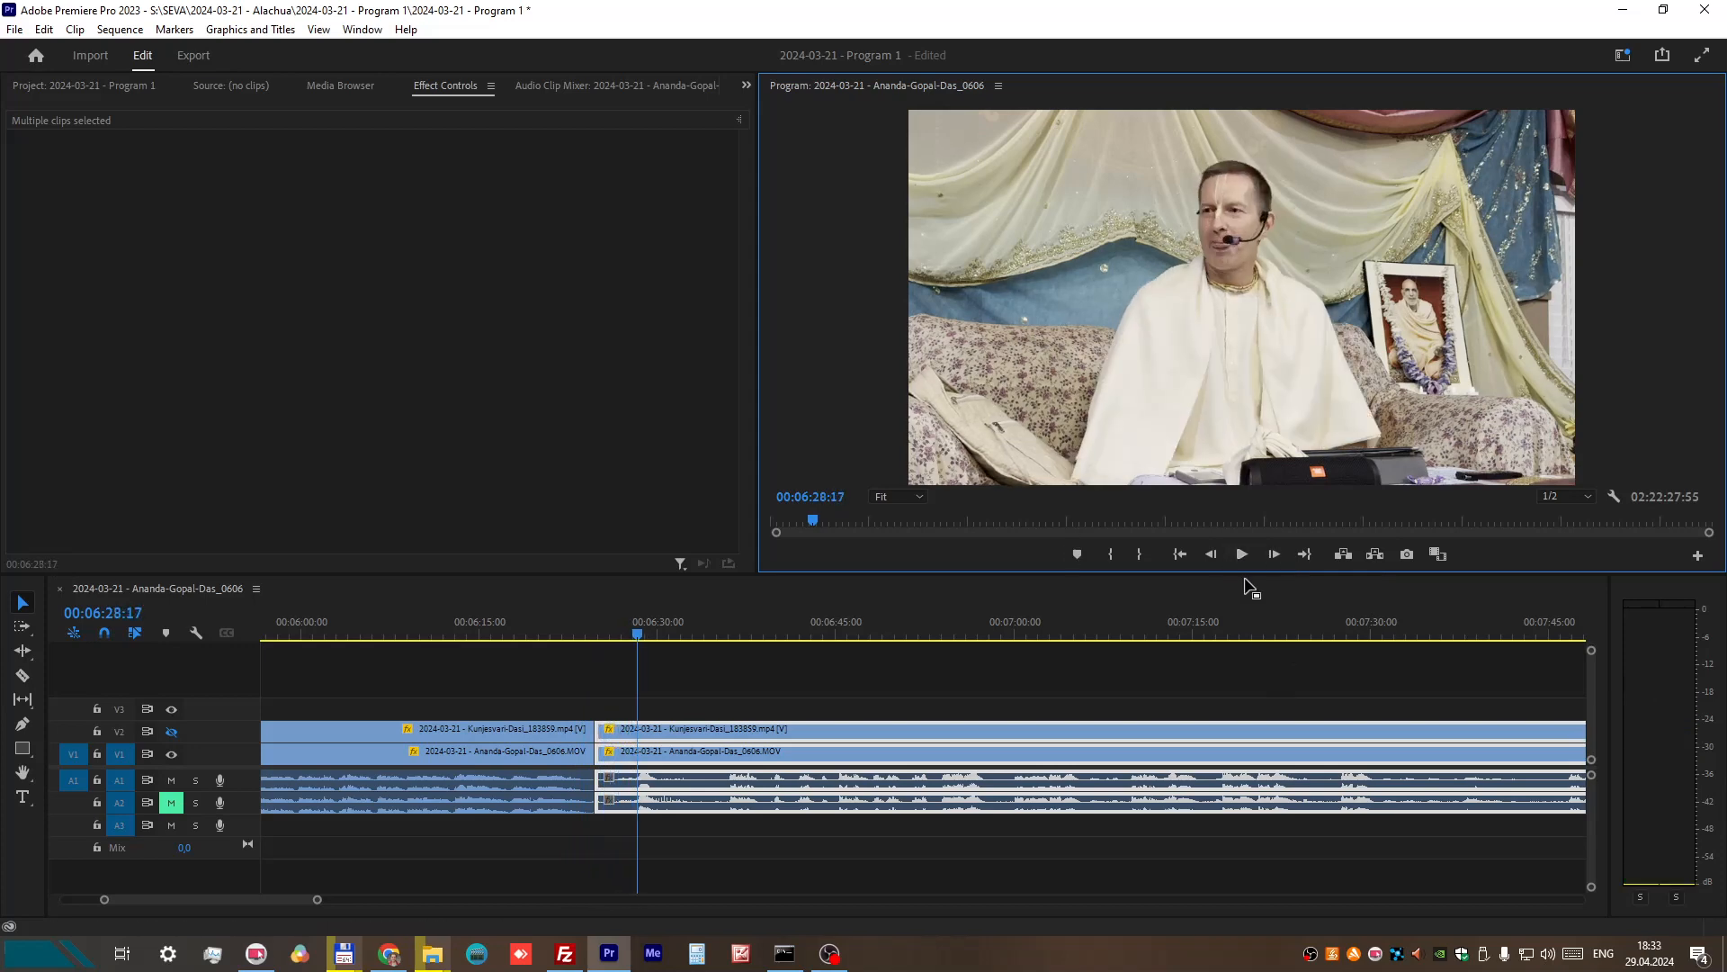
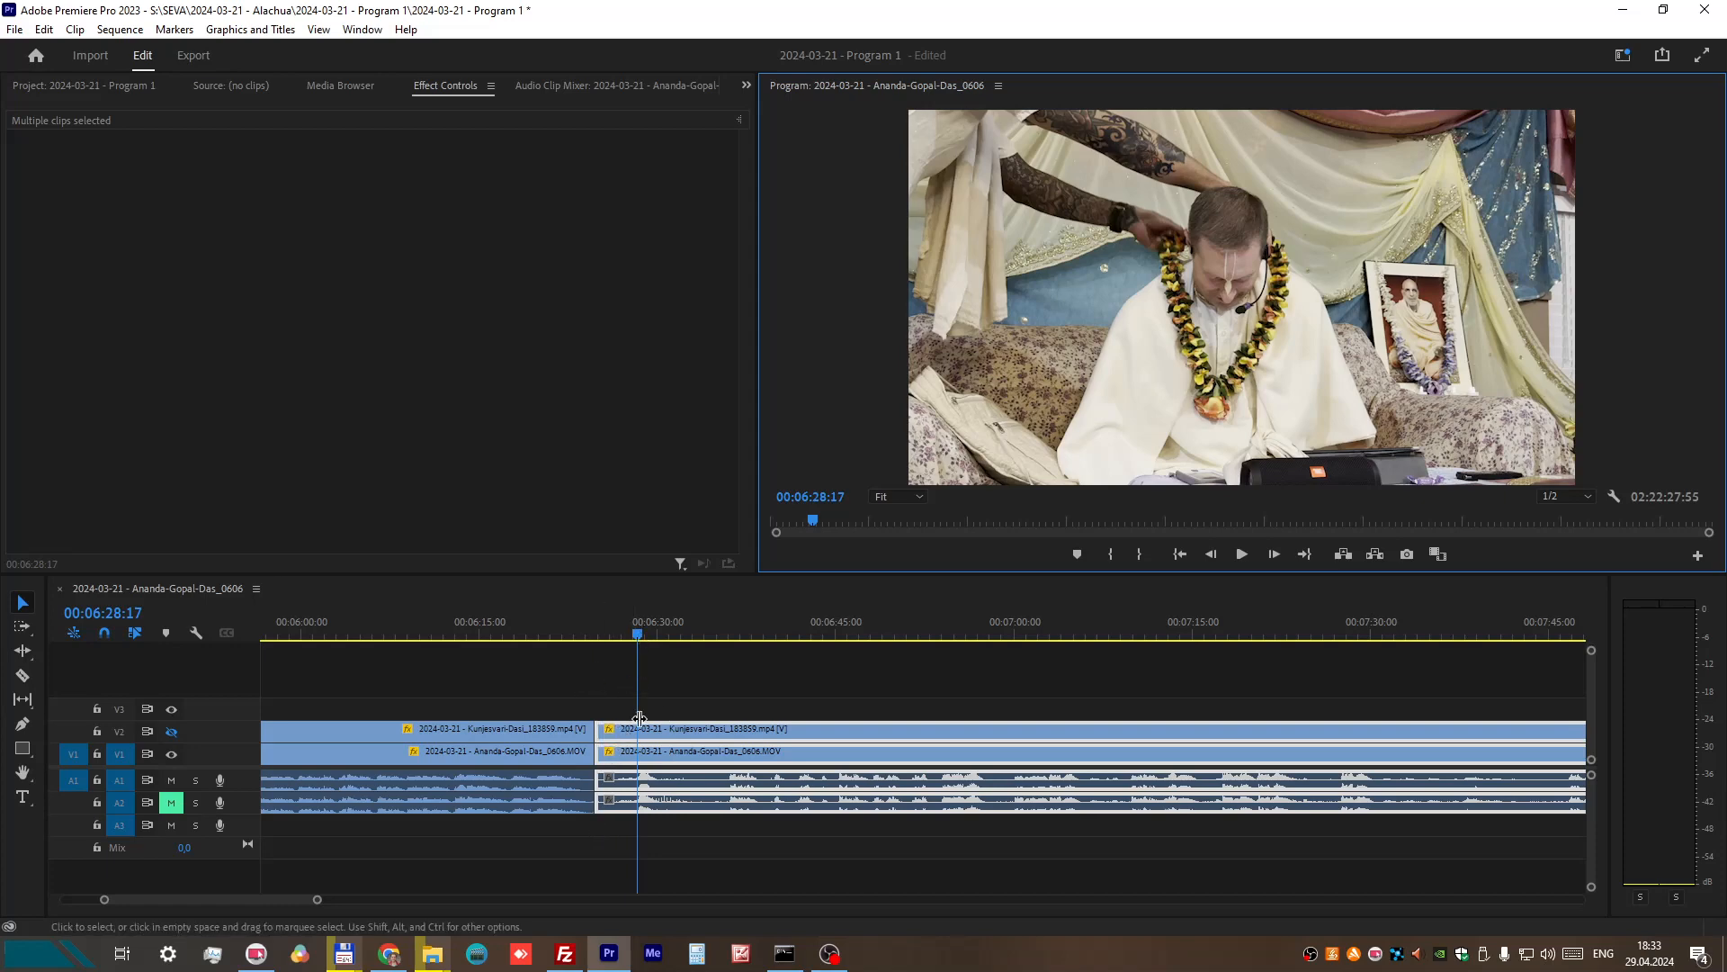
Step: Split the video and audio clips on all tracks at about 00:06:59
drag(666, 634, 996, 644)
click(23, 676)
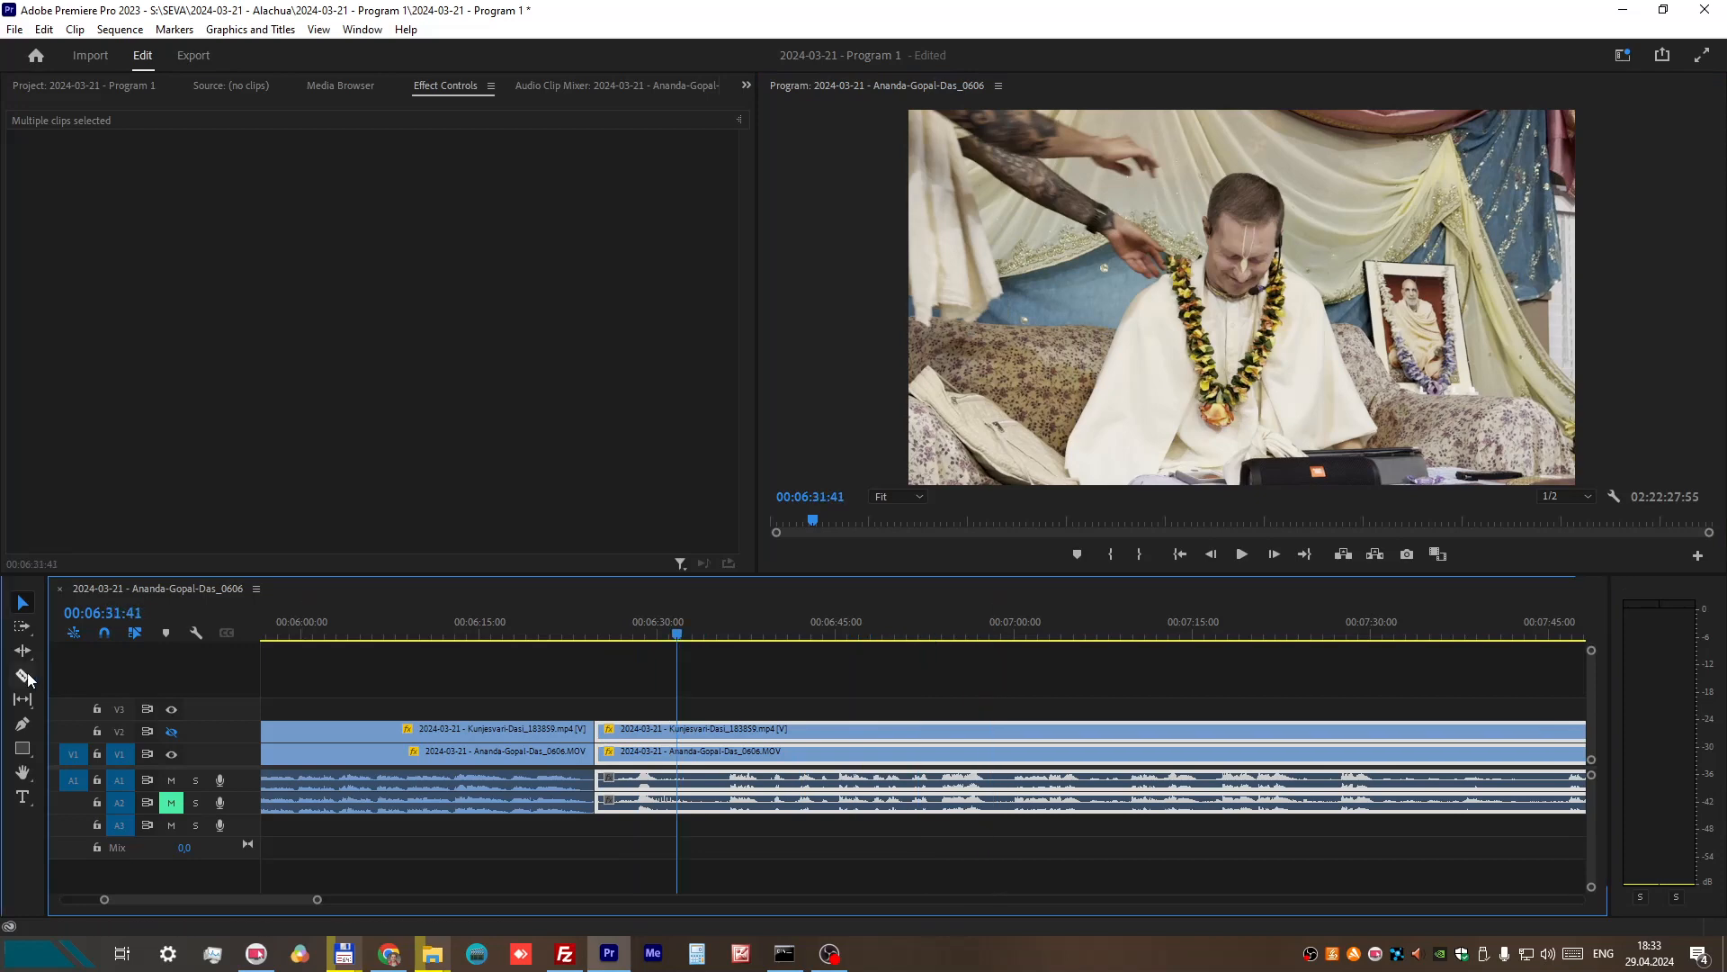
click(1003, 731)
key(v)
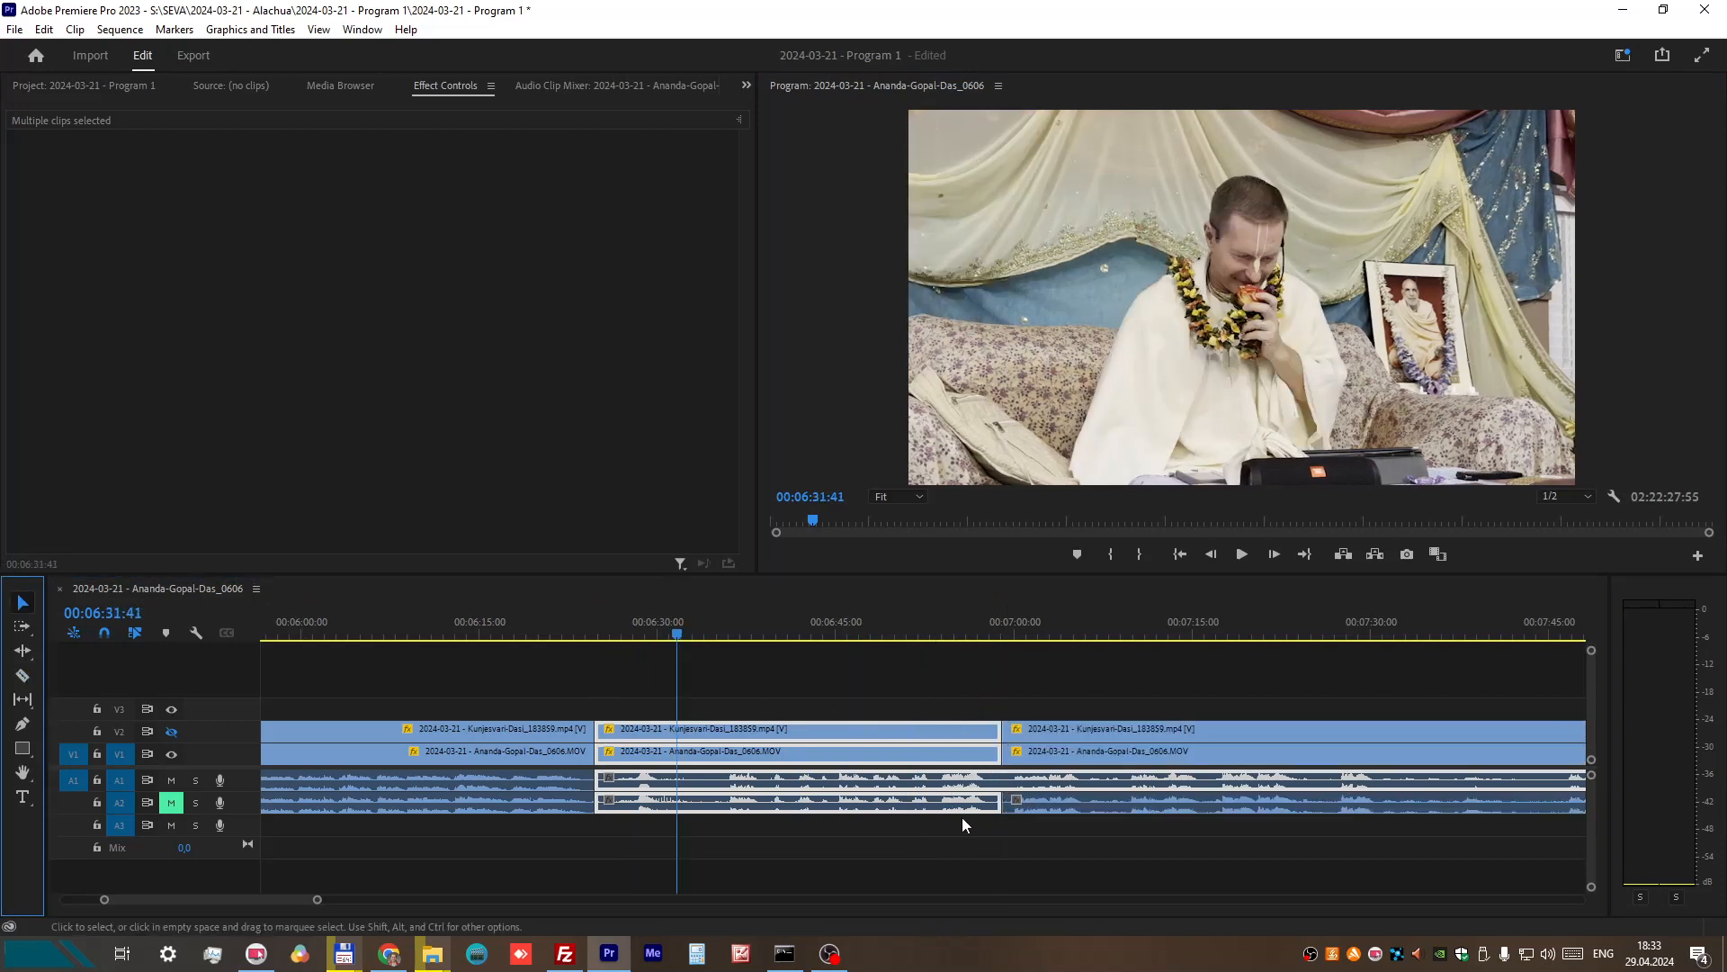
Step: Unlink the V2 clip between about 00:06:25 and 00:06:59 from its audio
click(835, 717)
click(931, 732)
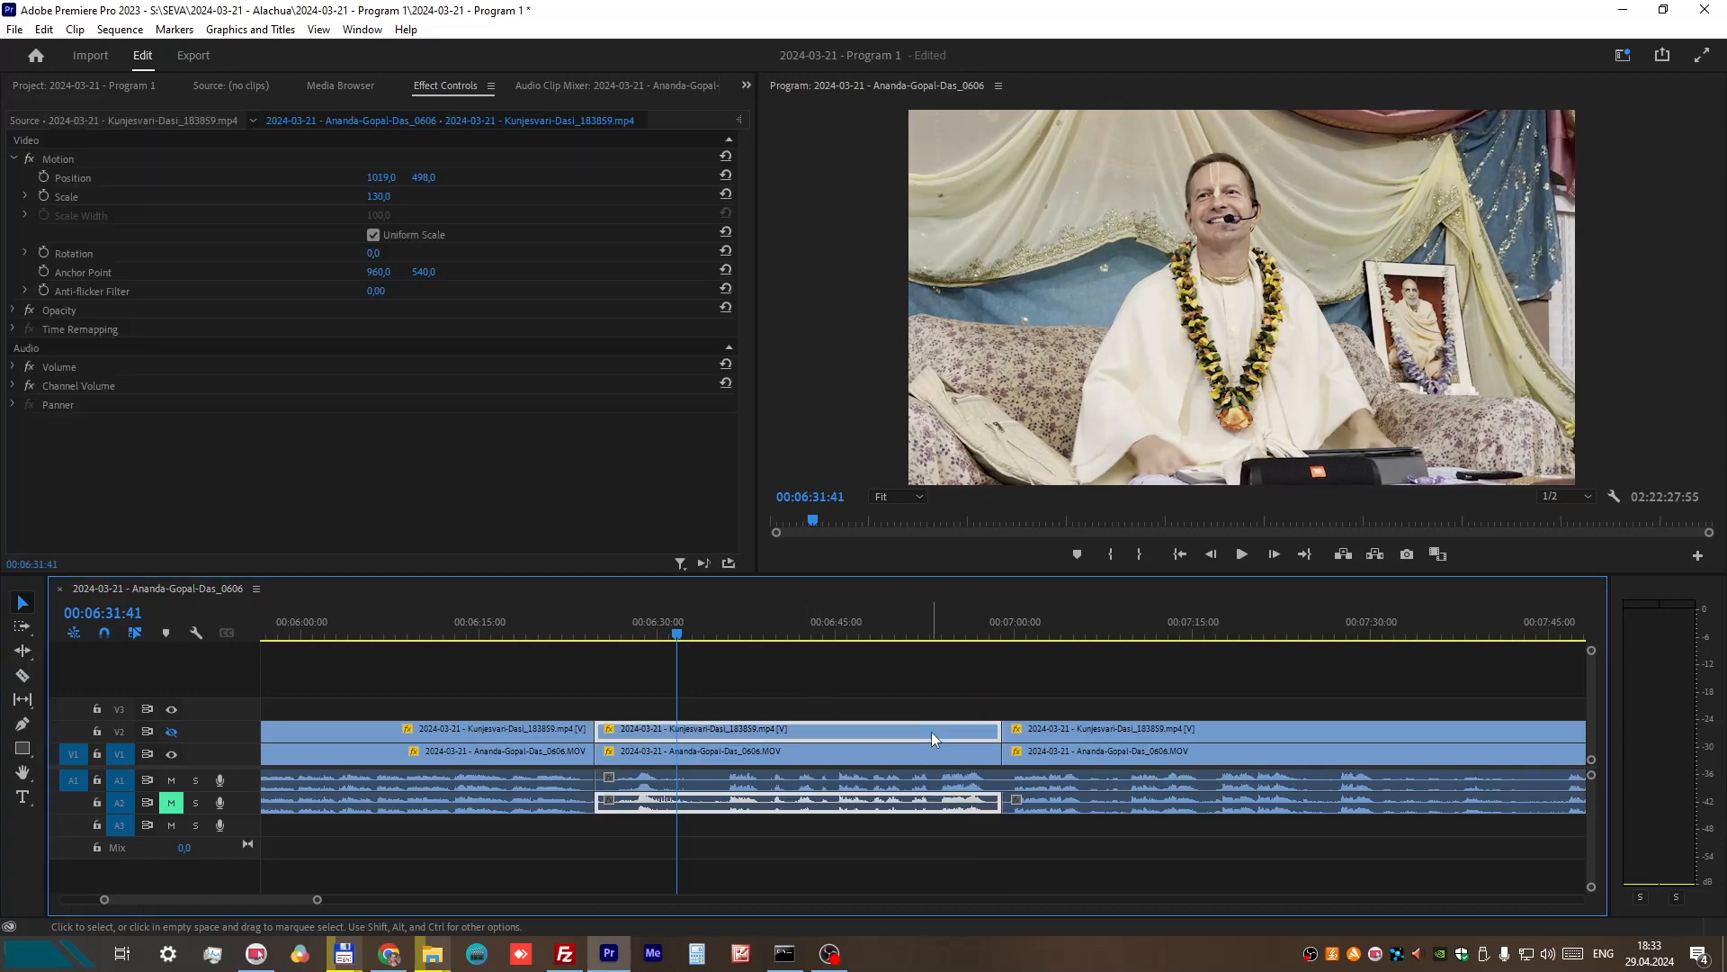
right_click(931, 732)
click(966, 327)
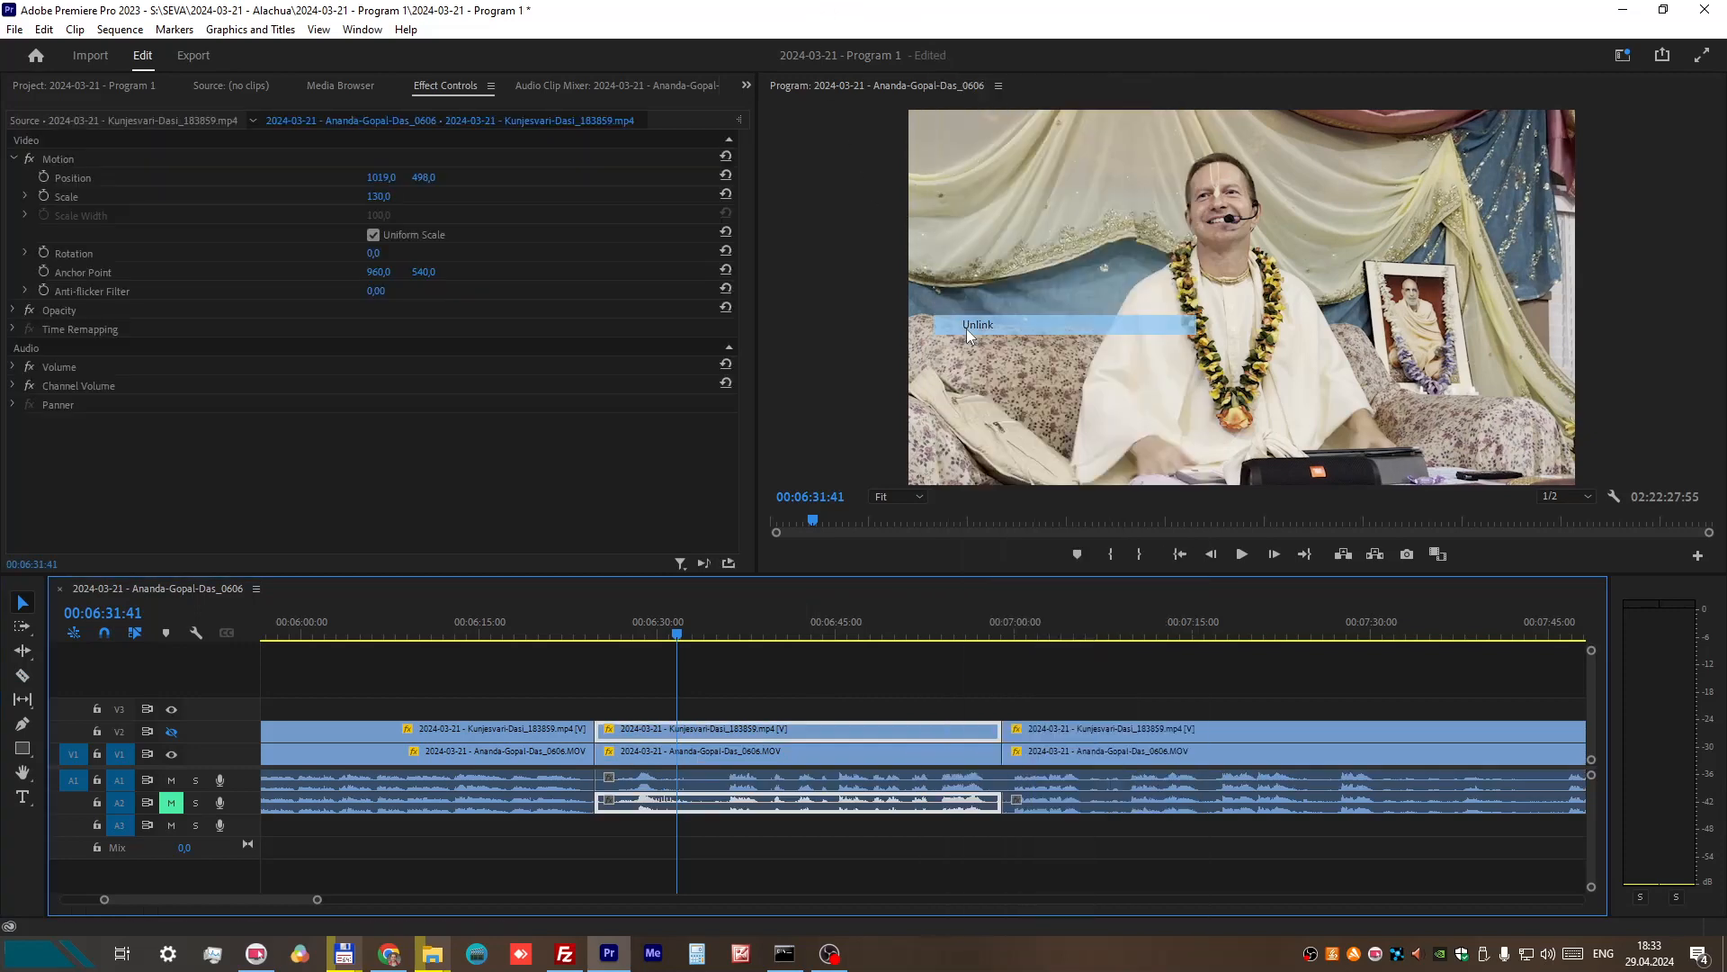
Step: Swap the V1 and V2 video clips between about 00:06:25 and 00:06:59, keeping their timing
click(909, 754)
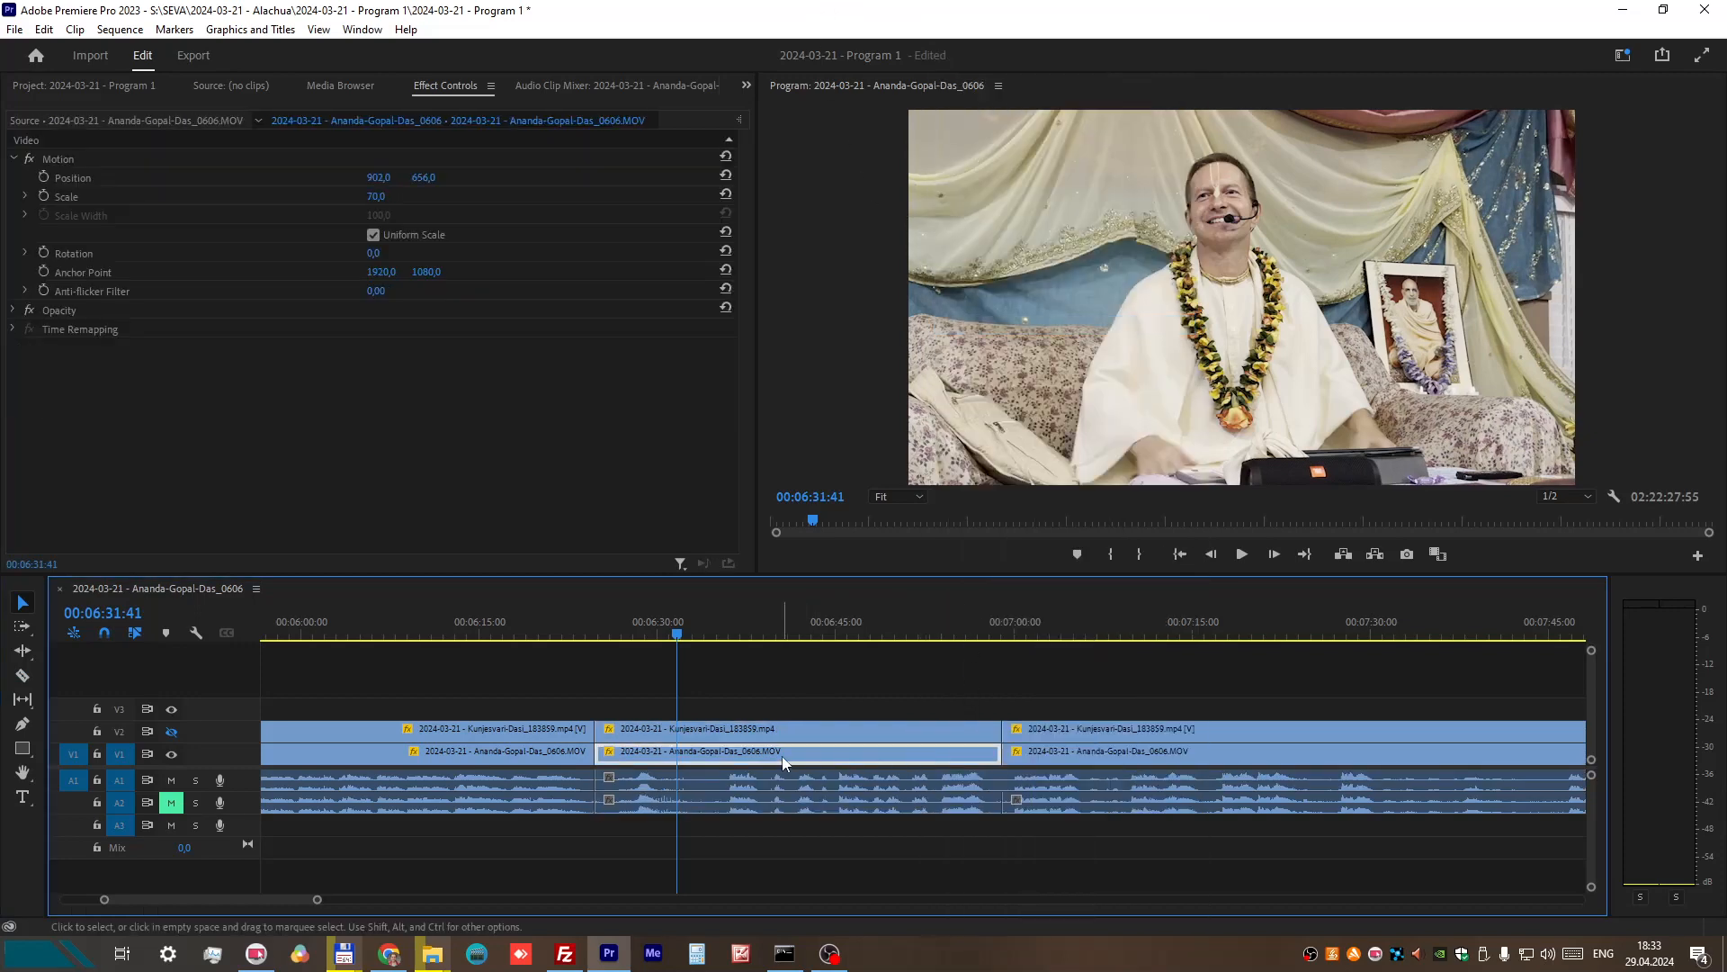
mouse_move(781, 755)
mouse_down()
mouse_move(779, 711)
mouse_move(765, 748)
mouse_up()
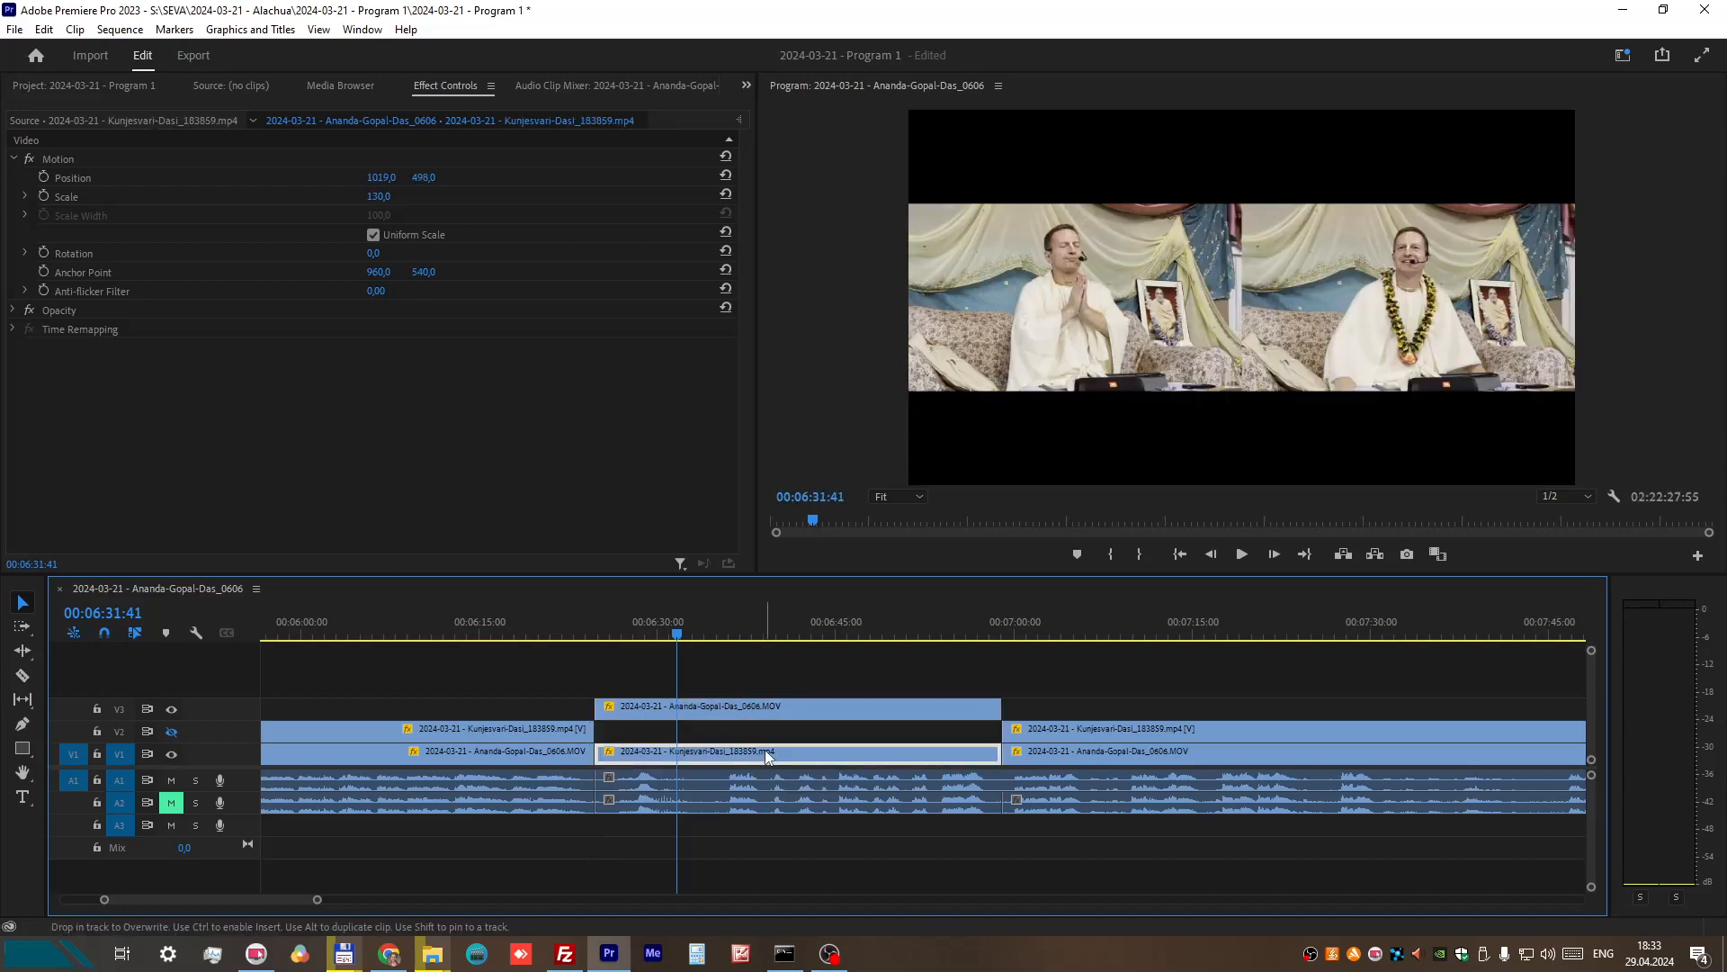
drag(643, 704, 636, 728)
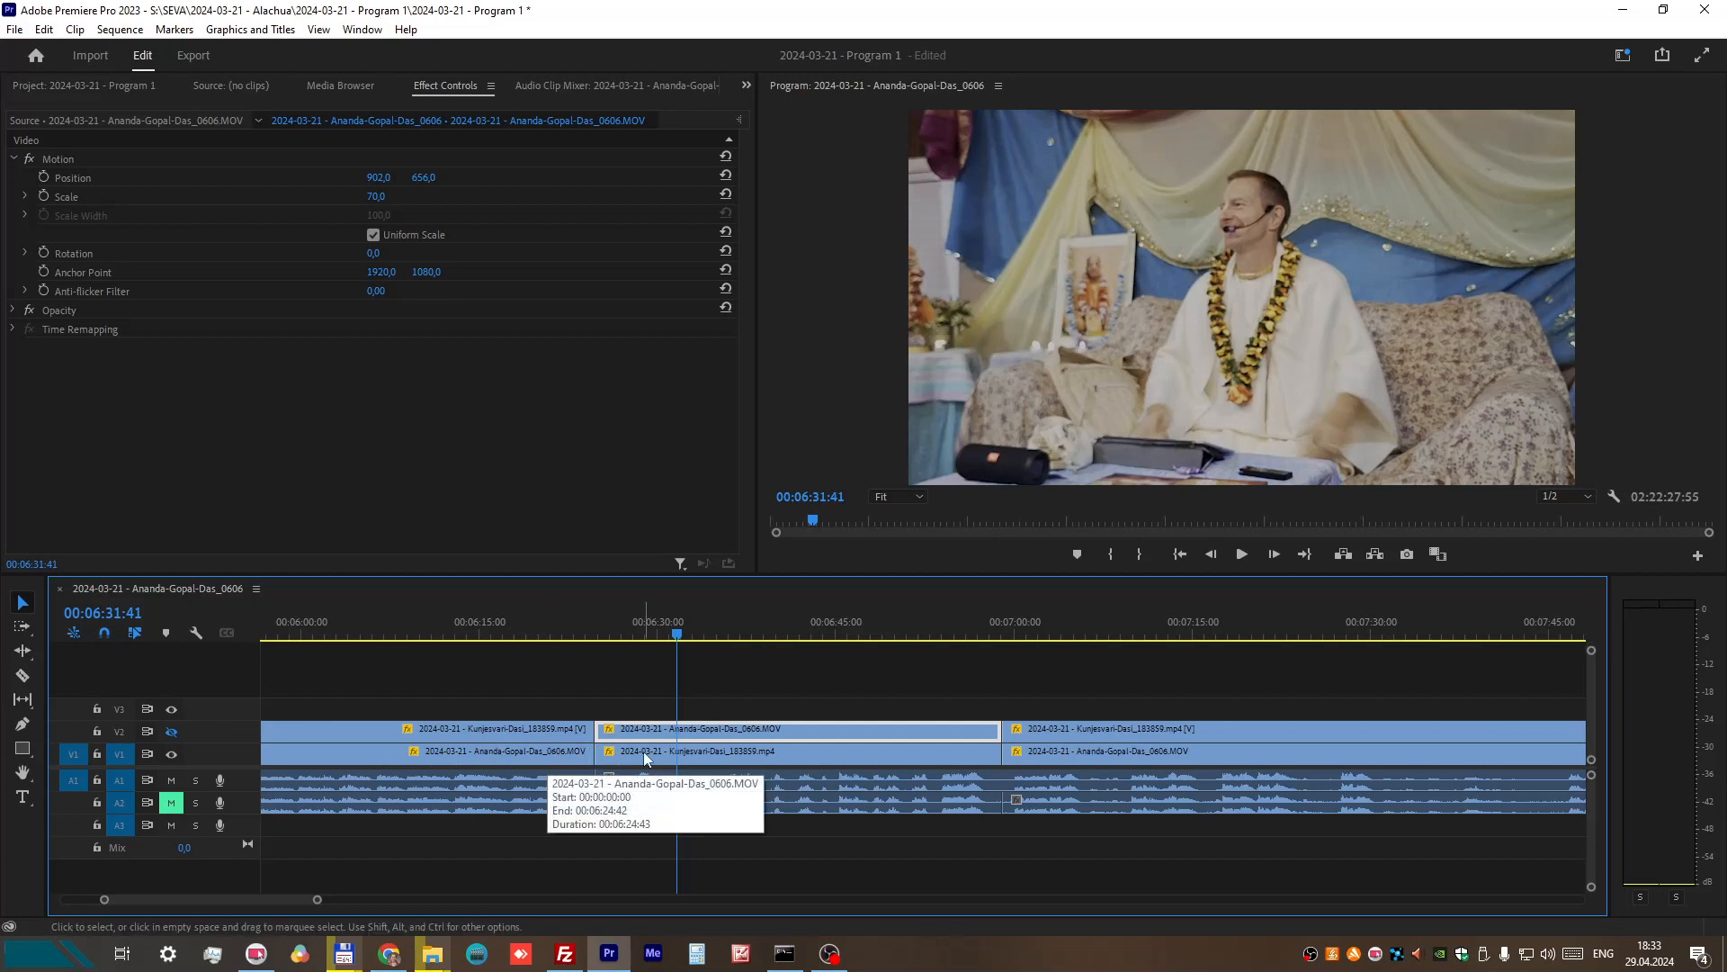
Step: Play the sequence from 00:06:23:35 to 00:06:32:48 to review the swapped camera angle after the join
drag(677, 638, 580, 638)
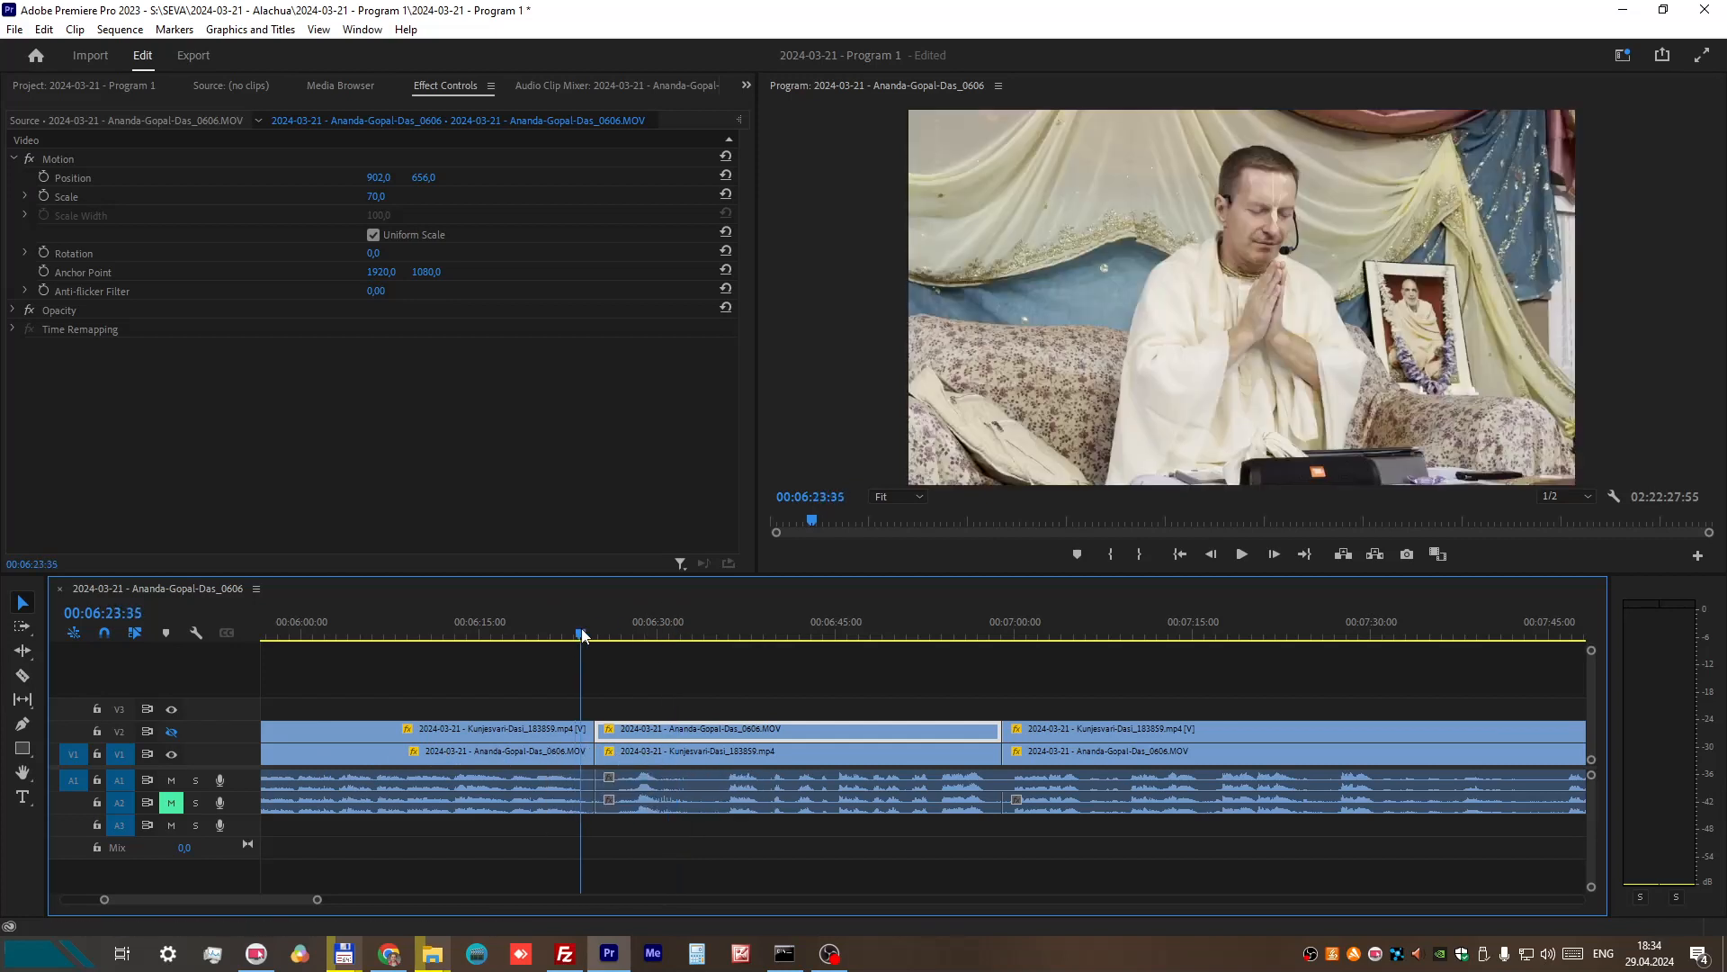
click(1242, 555)
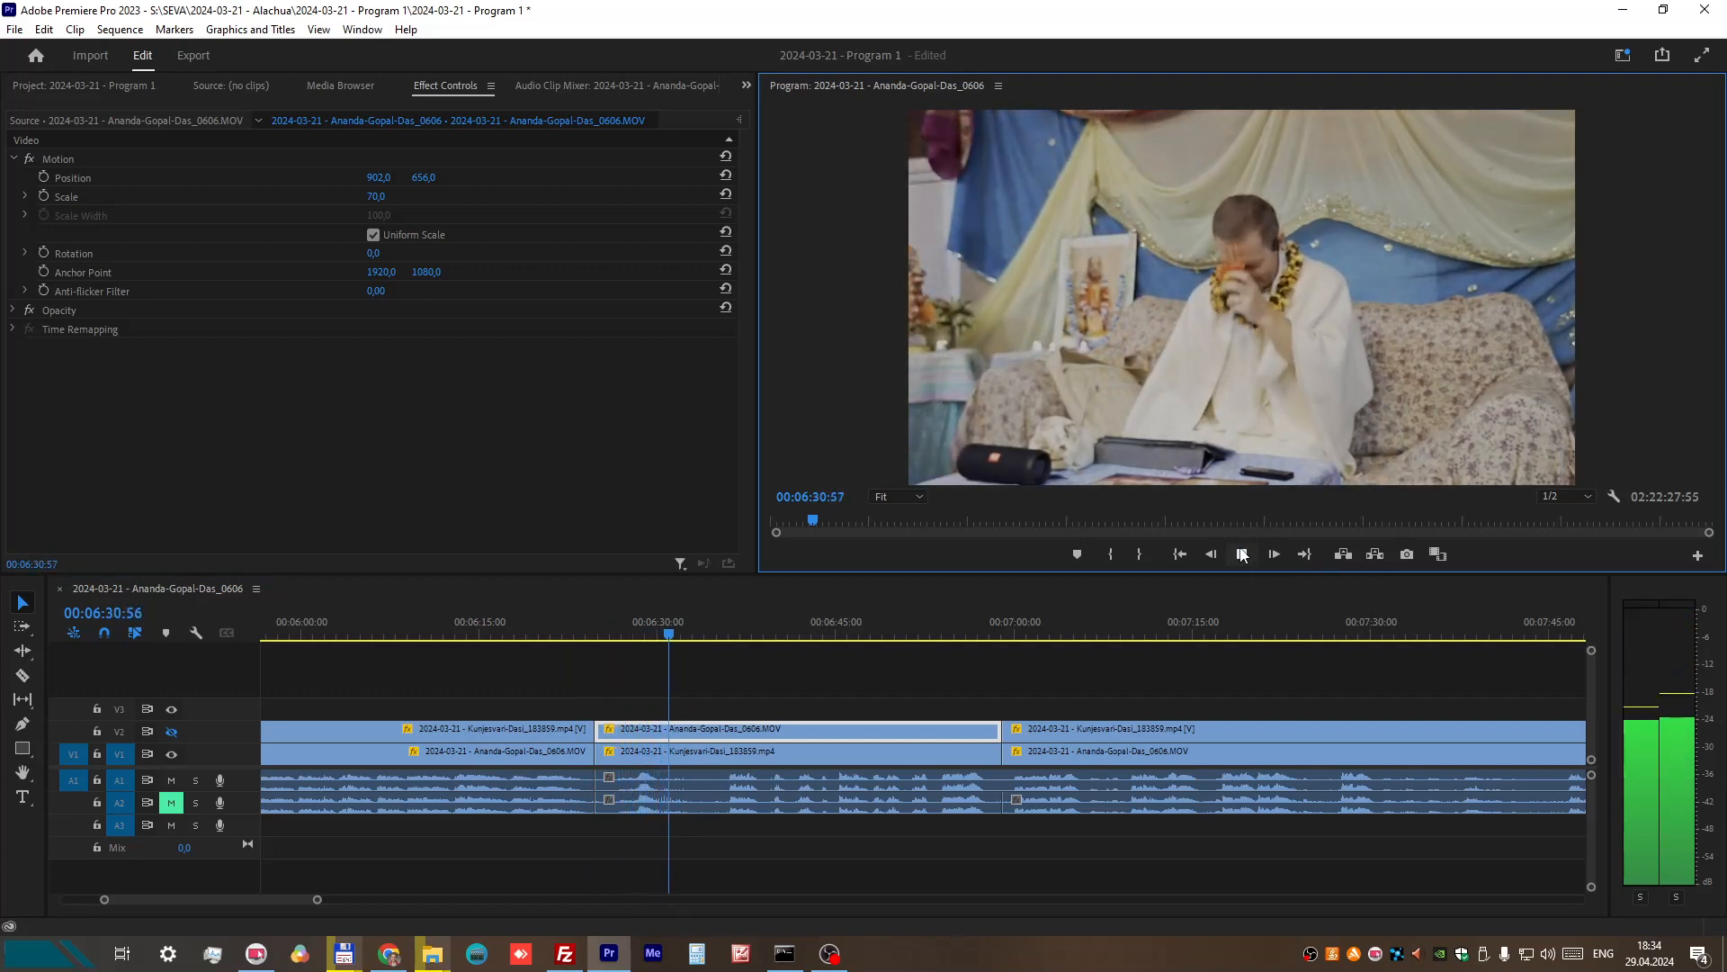
click(1243, 554)
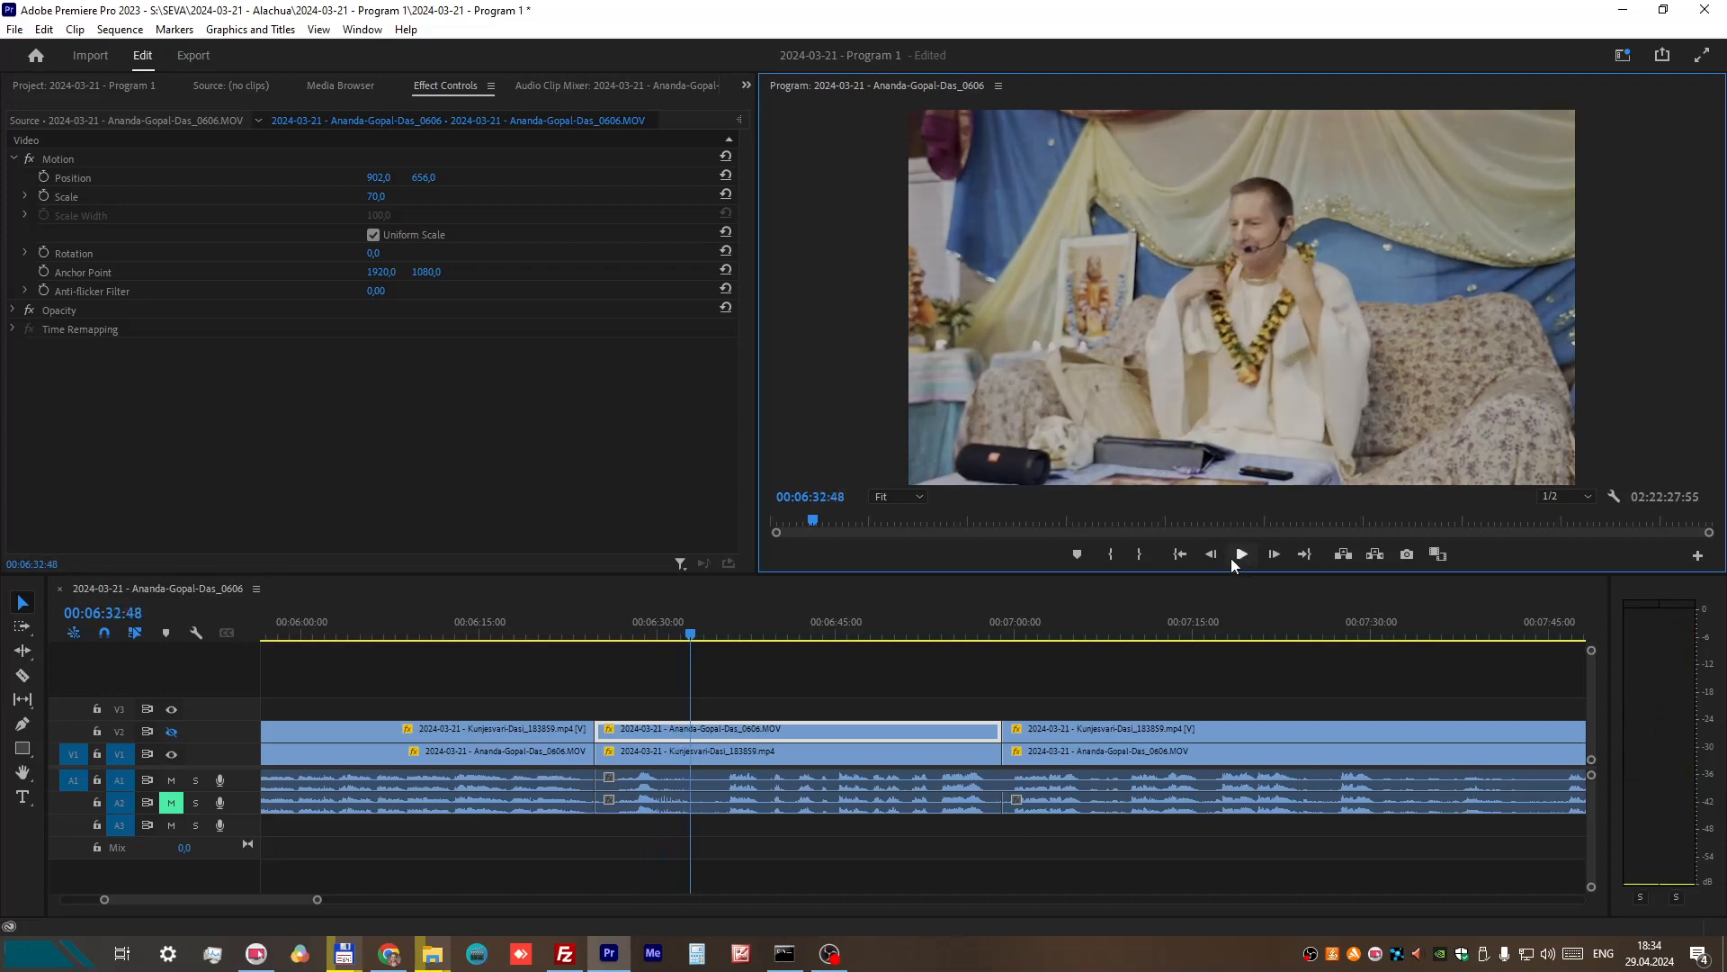
Step: Trim both swapped video clips to end at 00:06:32:48 and extend the following V1 clip back to that point
drag(1003, 752, 691, 763)
drag(998, 730, 691, 733)
click(986, 760)
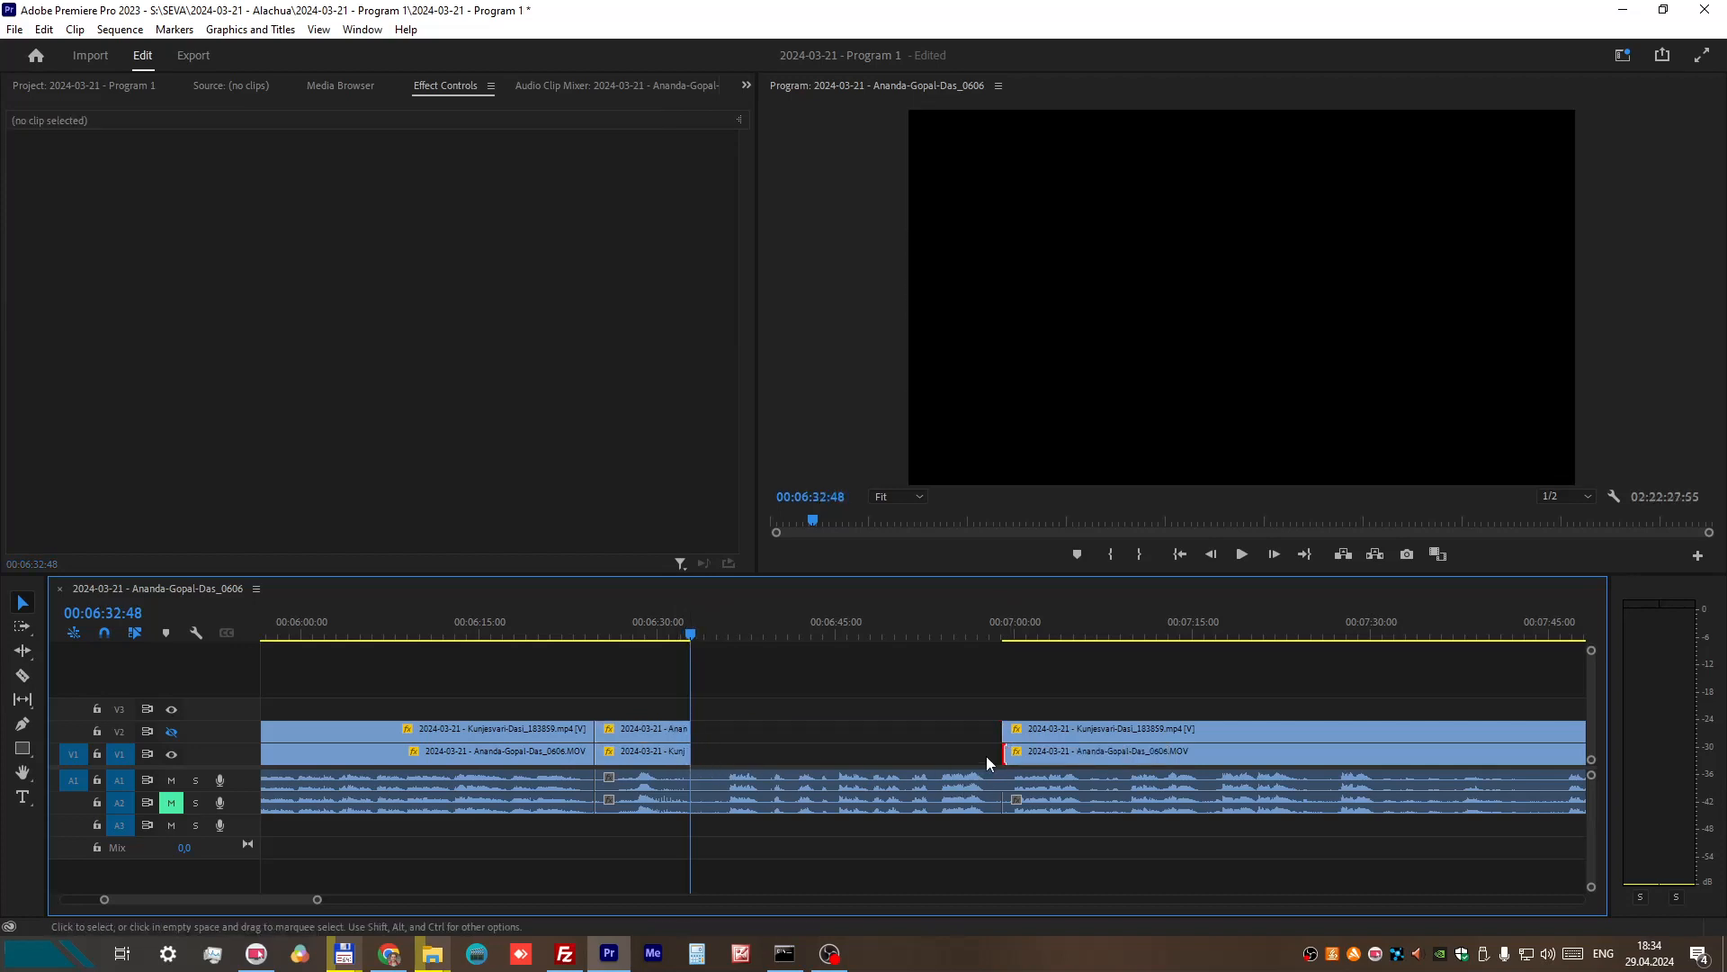
drag(1004, 751, 691, 756)
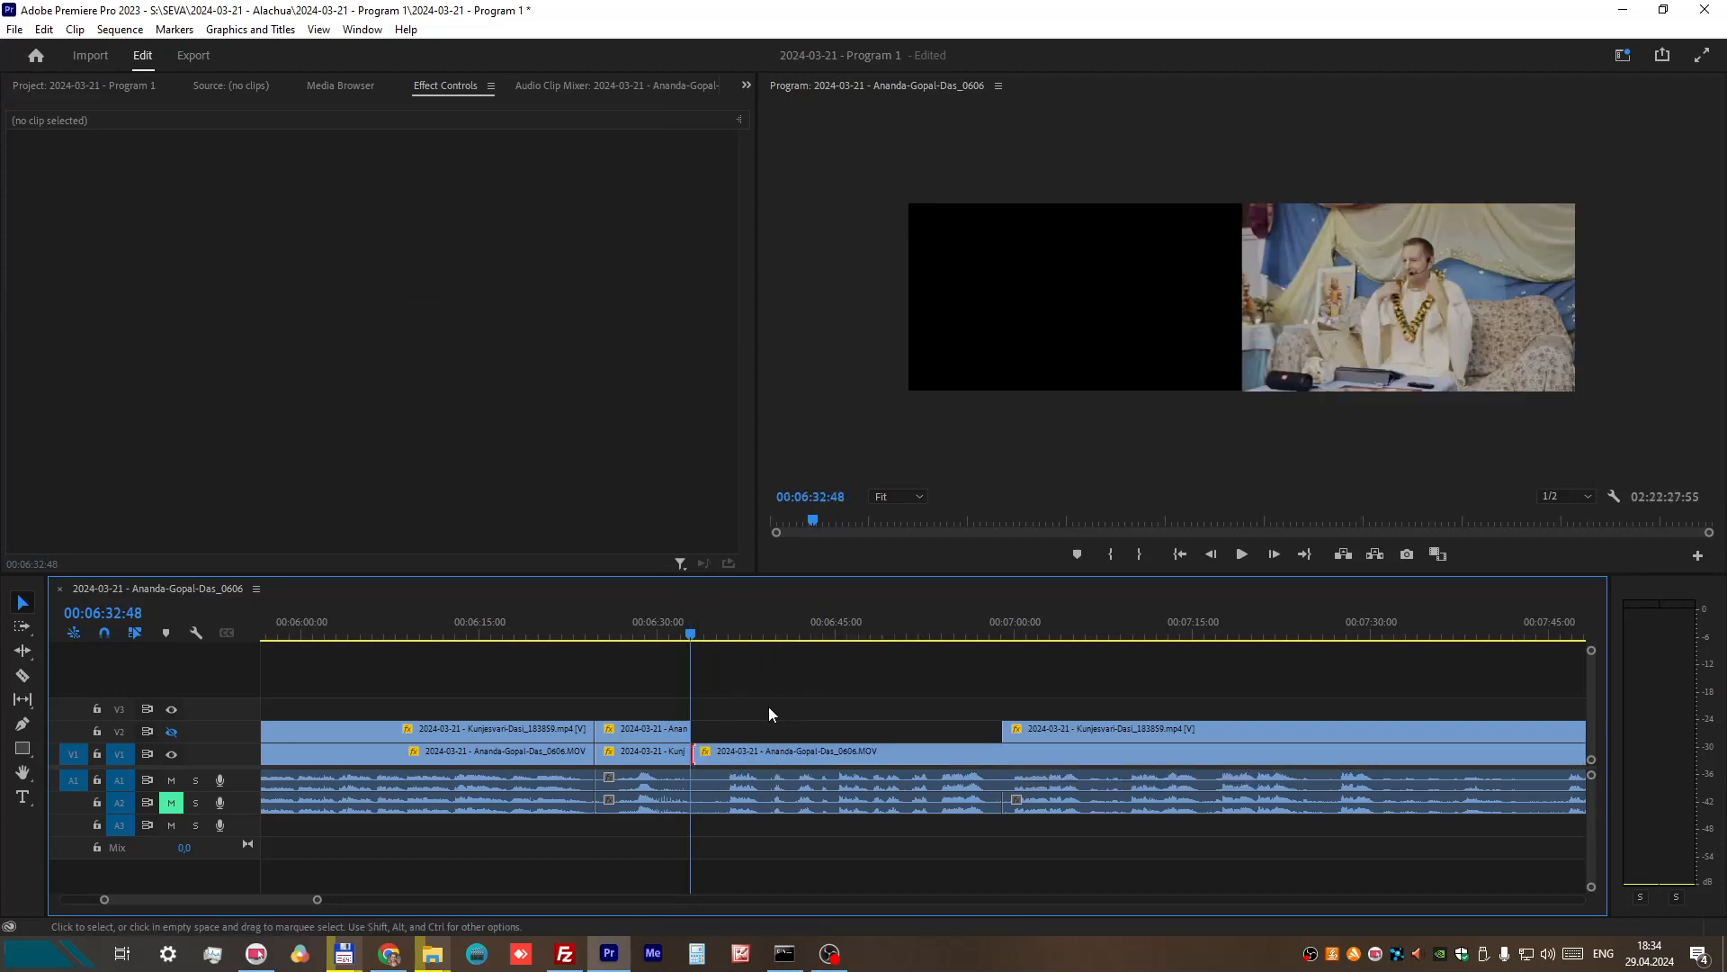
Step: Play from 00:06:31:14 to 00:06:33:55 to check the camera change at 00:06:32:48
click(673, 622)
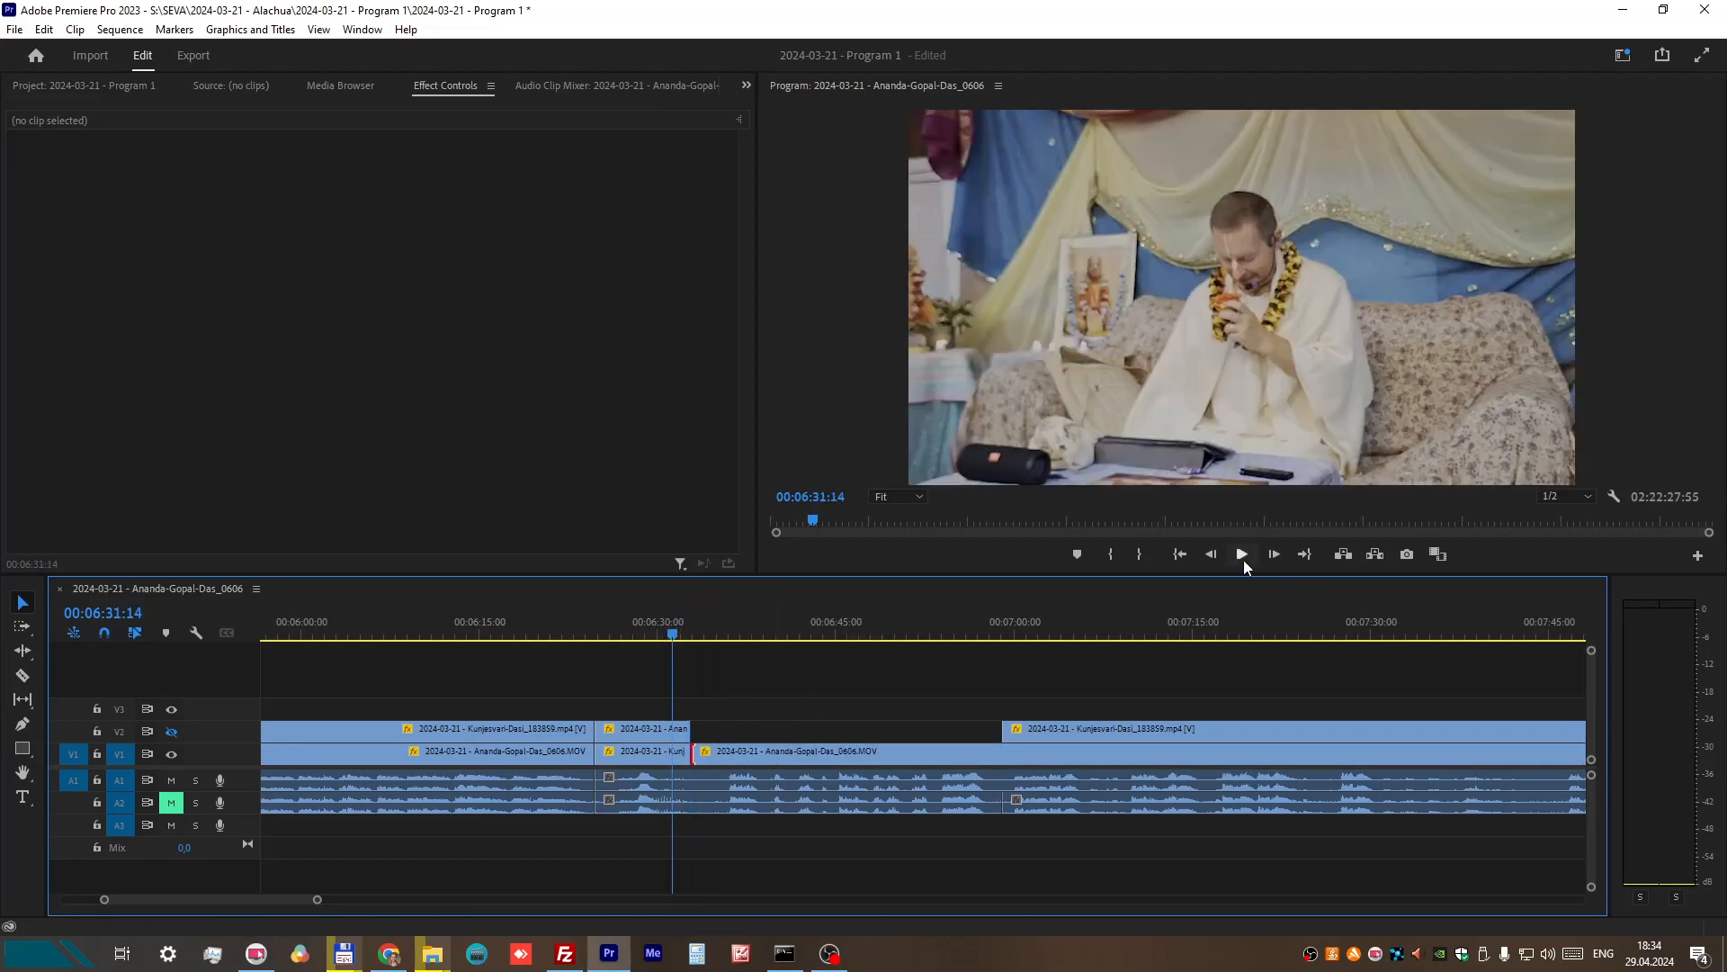
click(1242, 555)
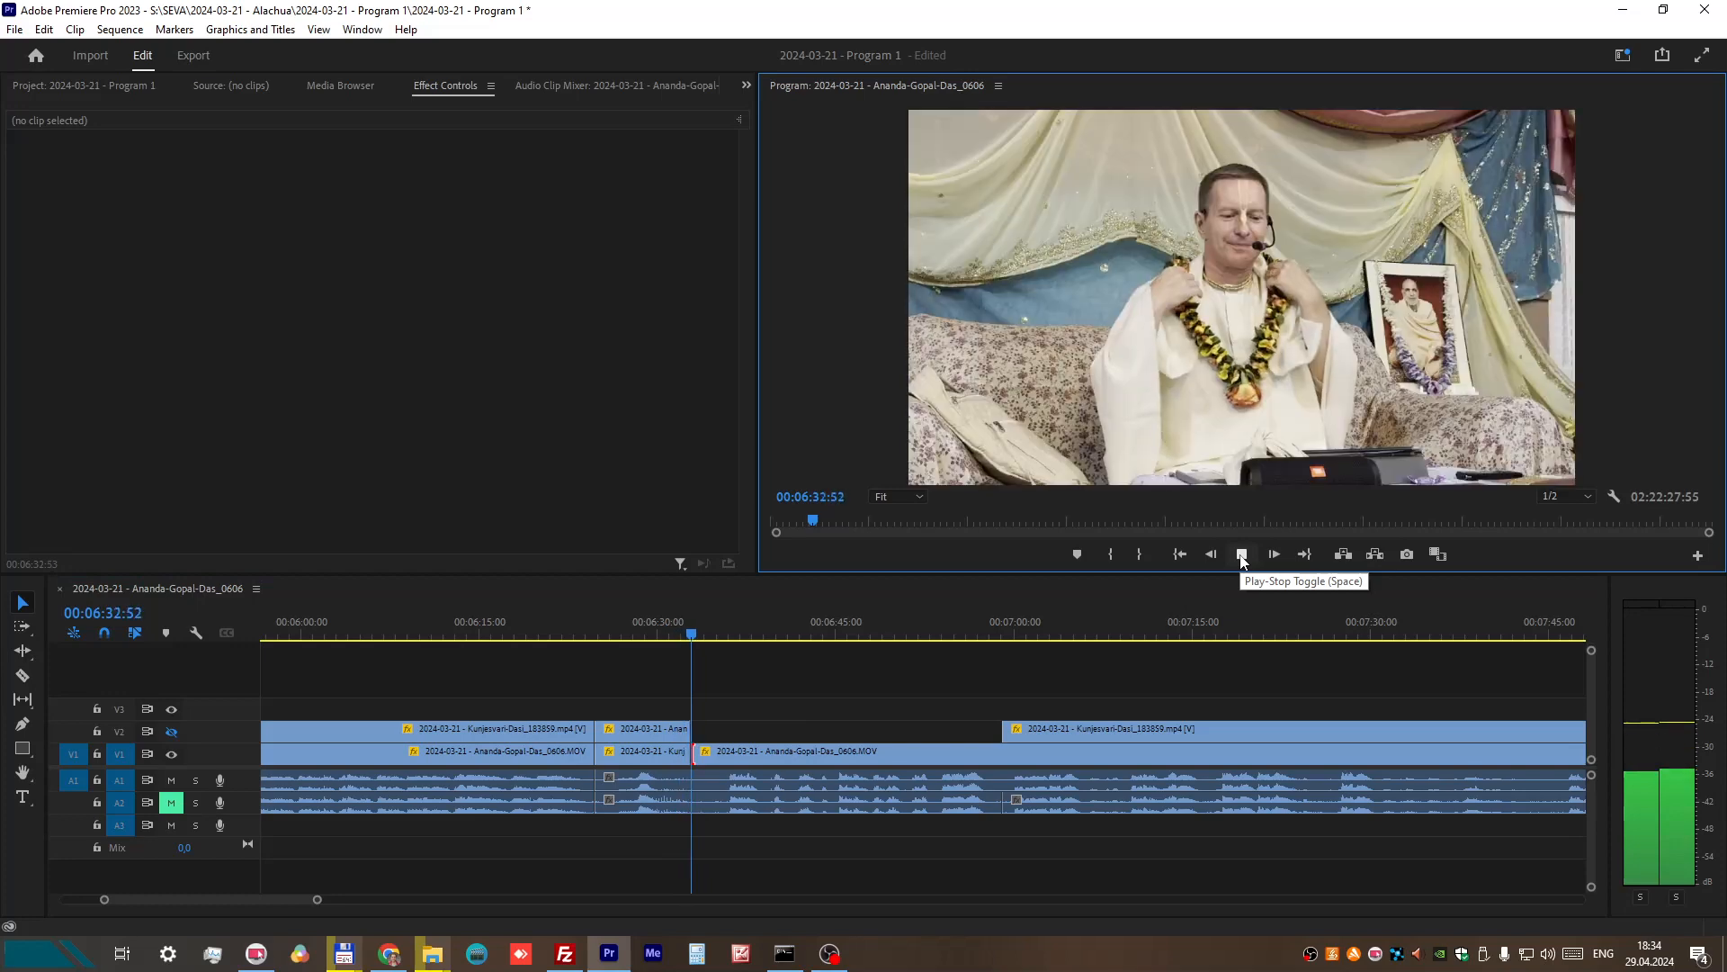
click(1242, 555)
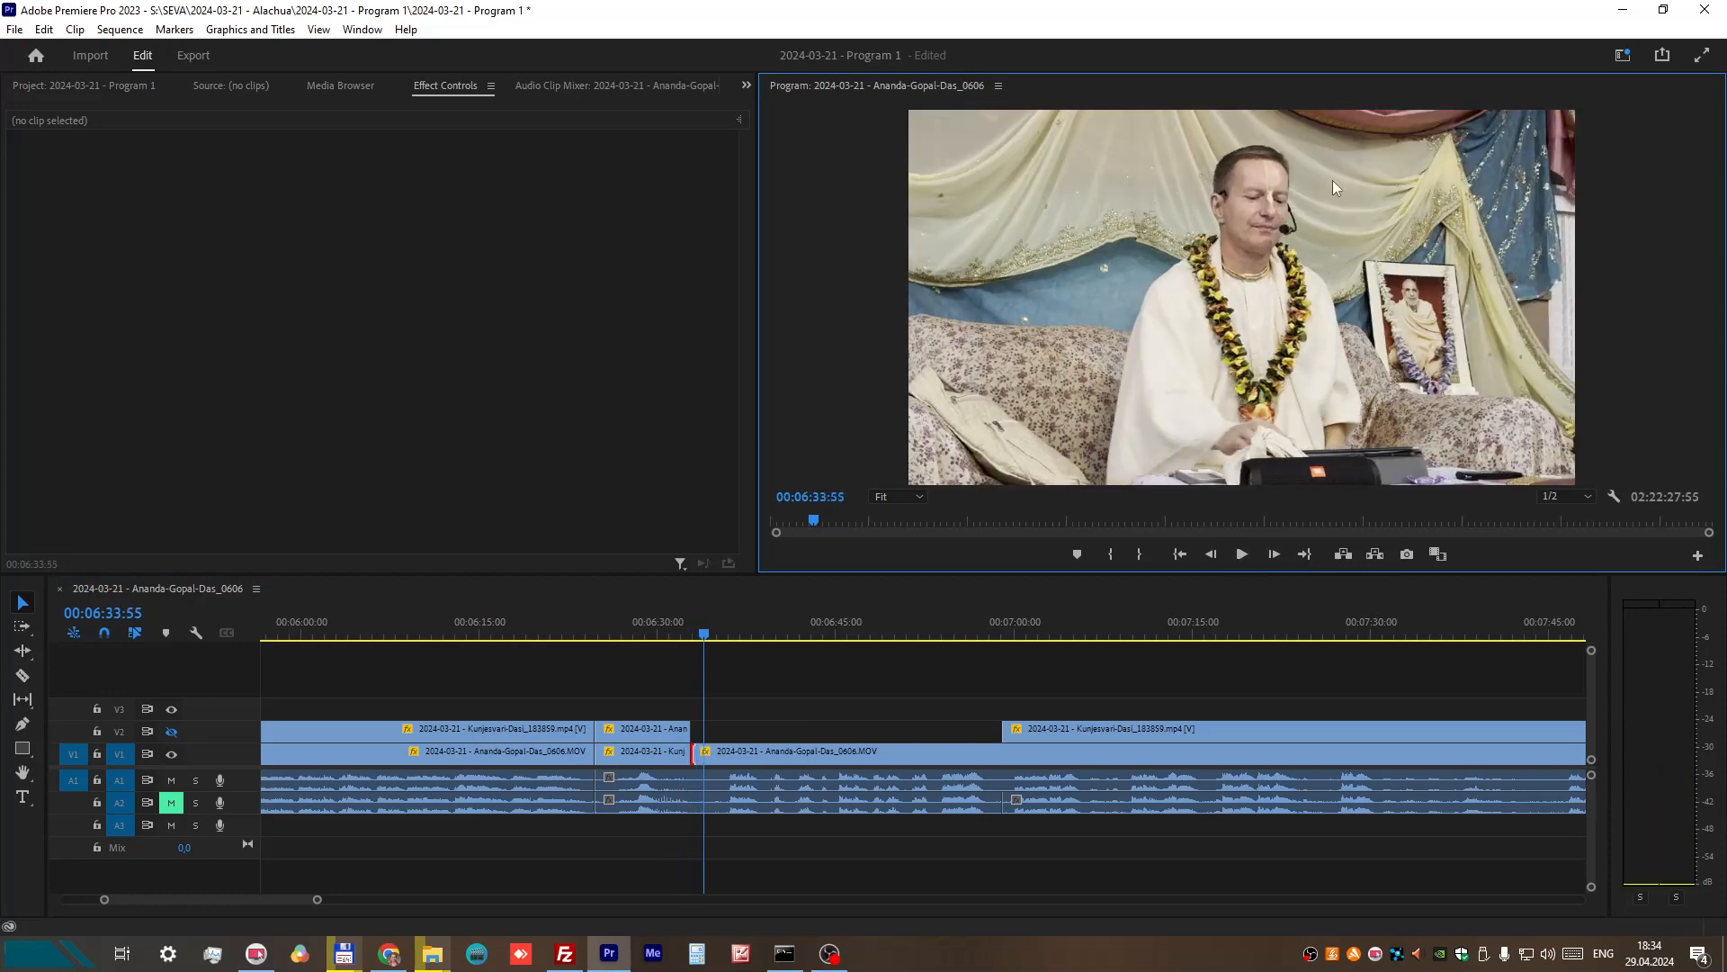
Step: Replay the passage from 00:06:23:53 to 00:06:34:03 to review both camera changes around the short V1 clip
click(665, 763)
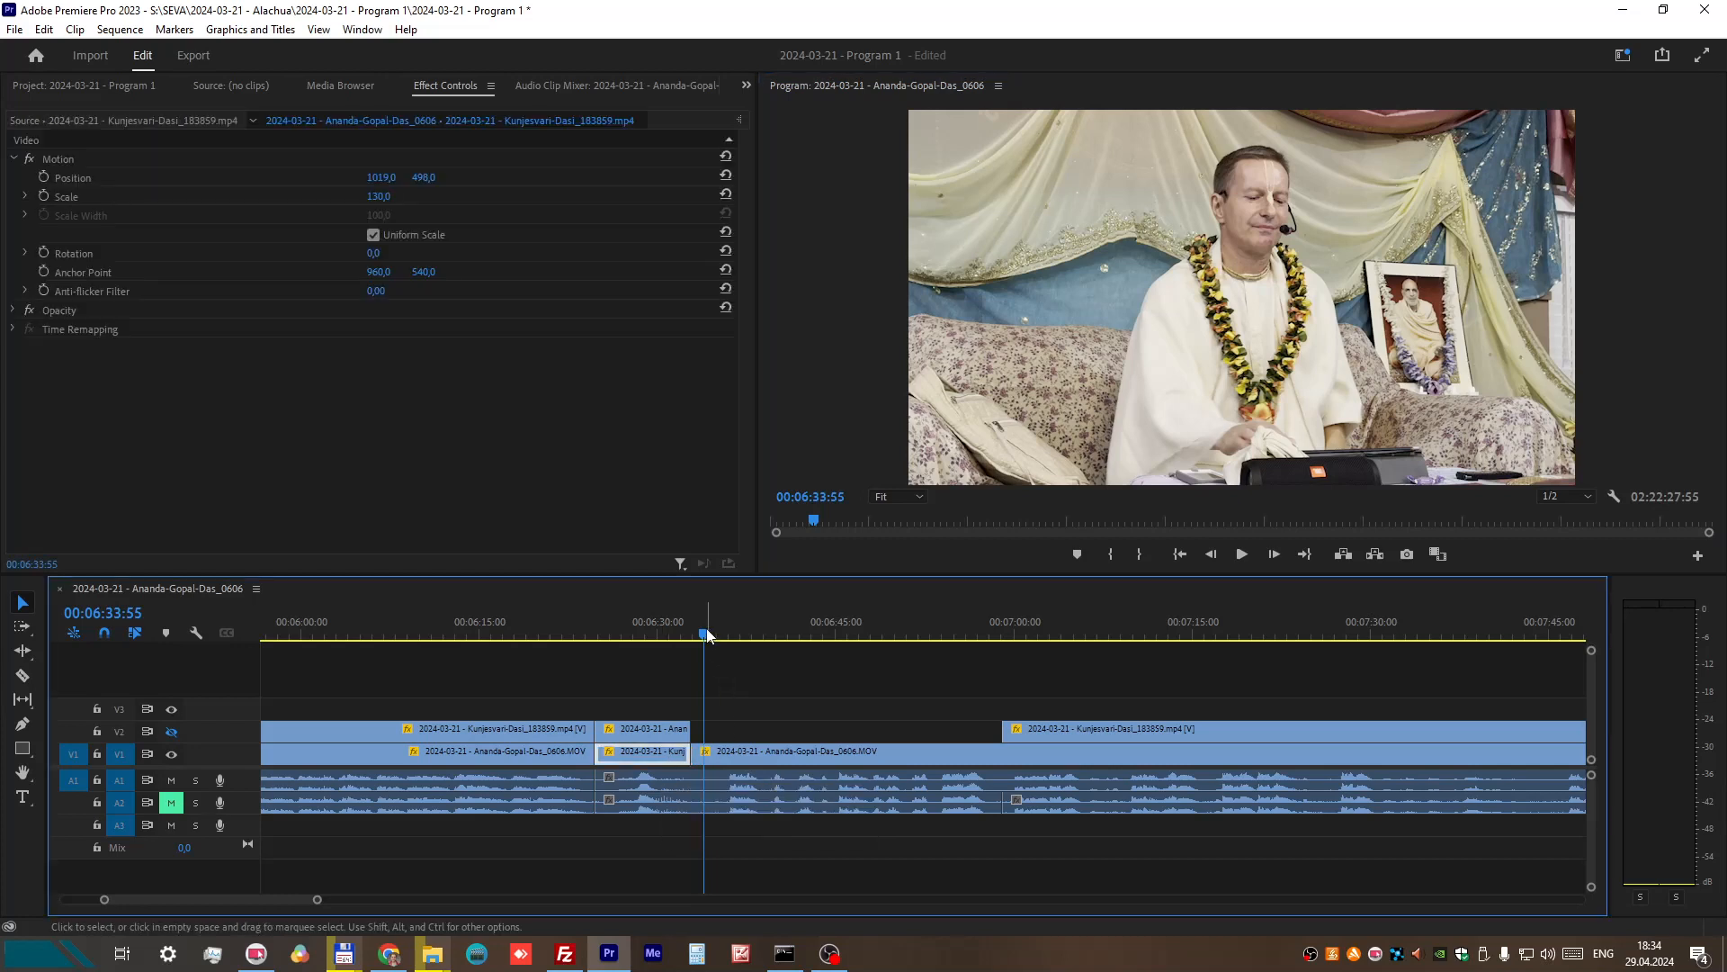
click(677, 635)
drag(678, 635, 658, 635)
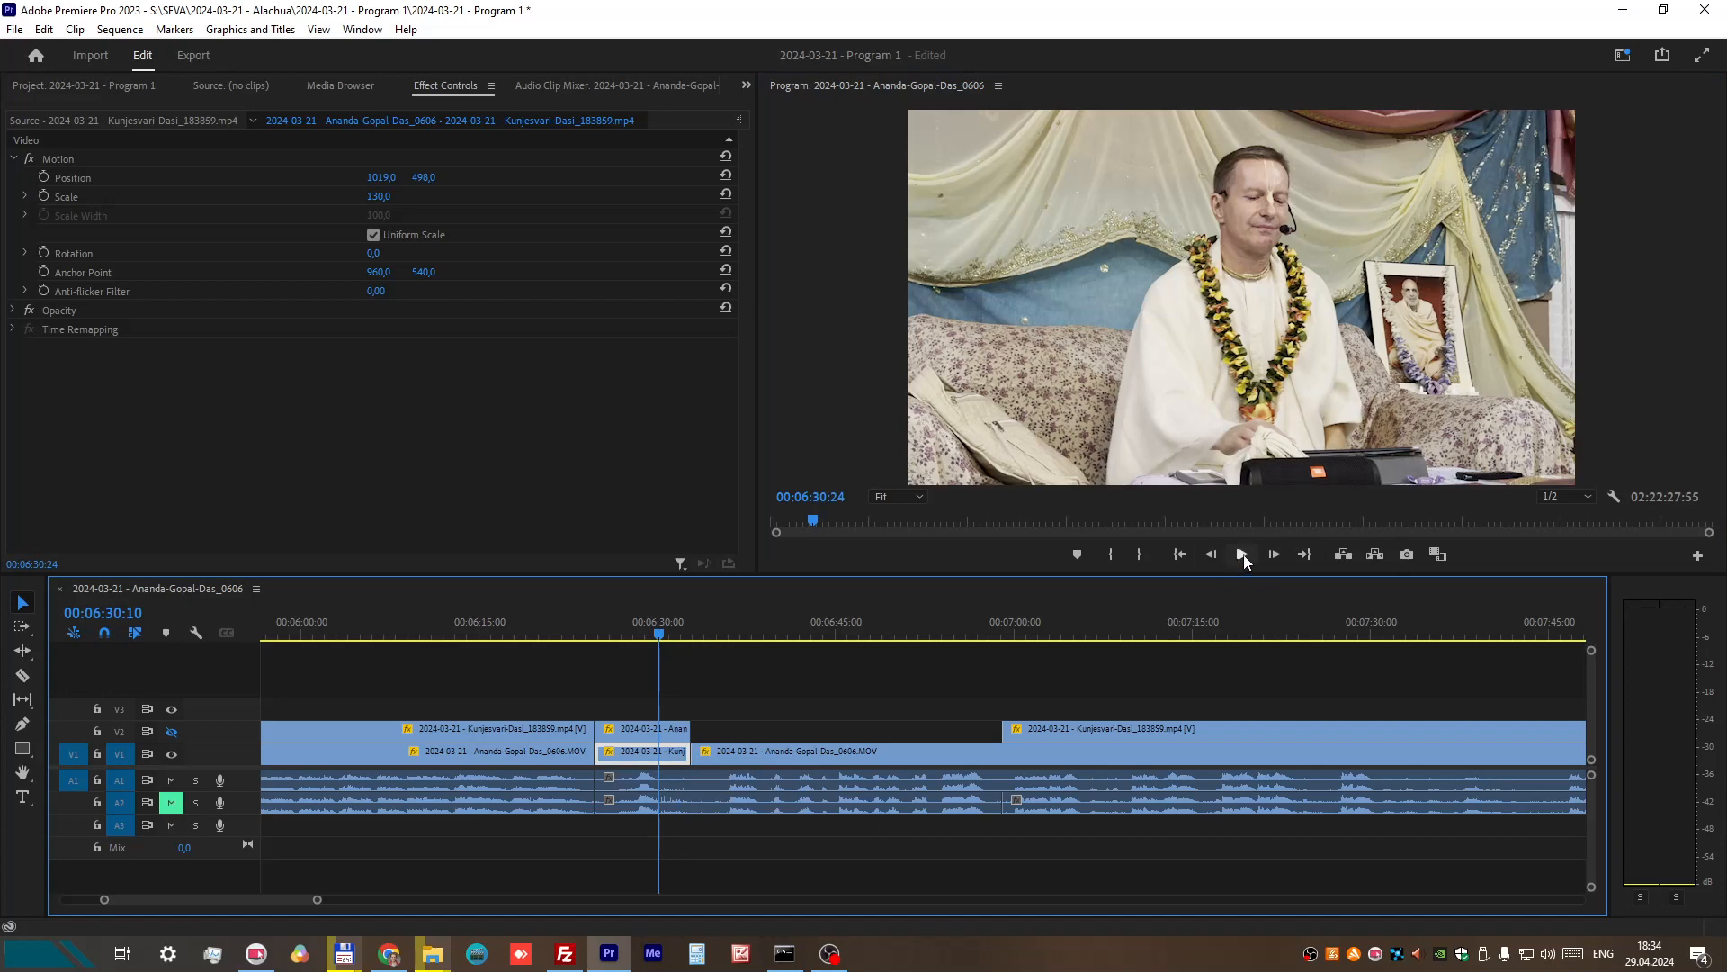
click(584, 621)
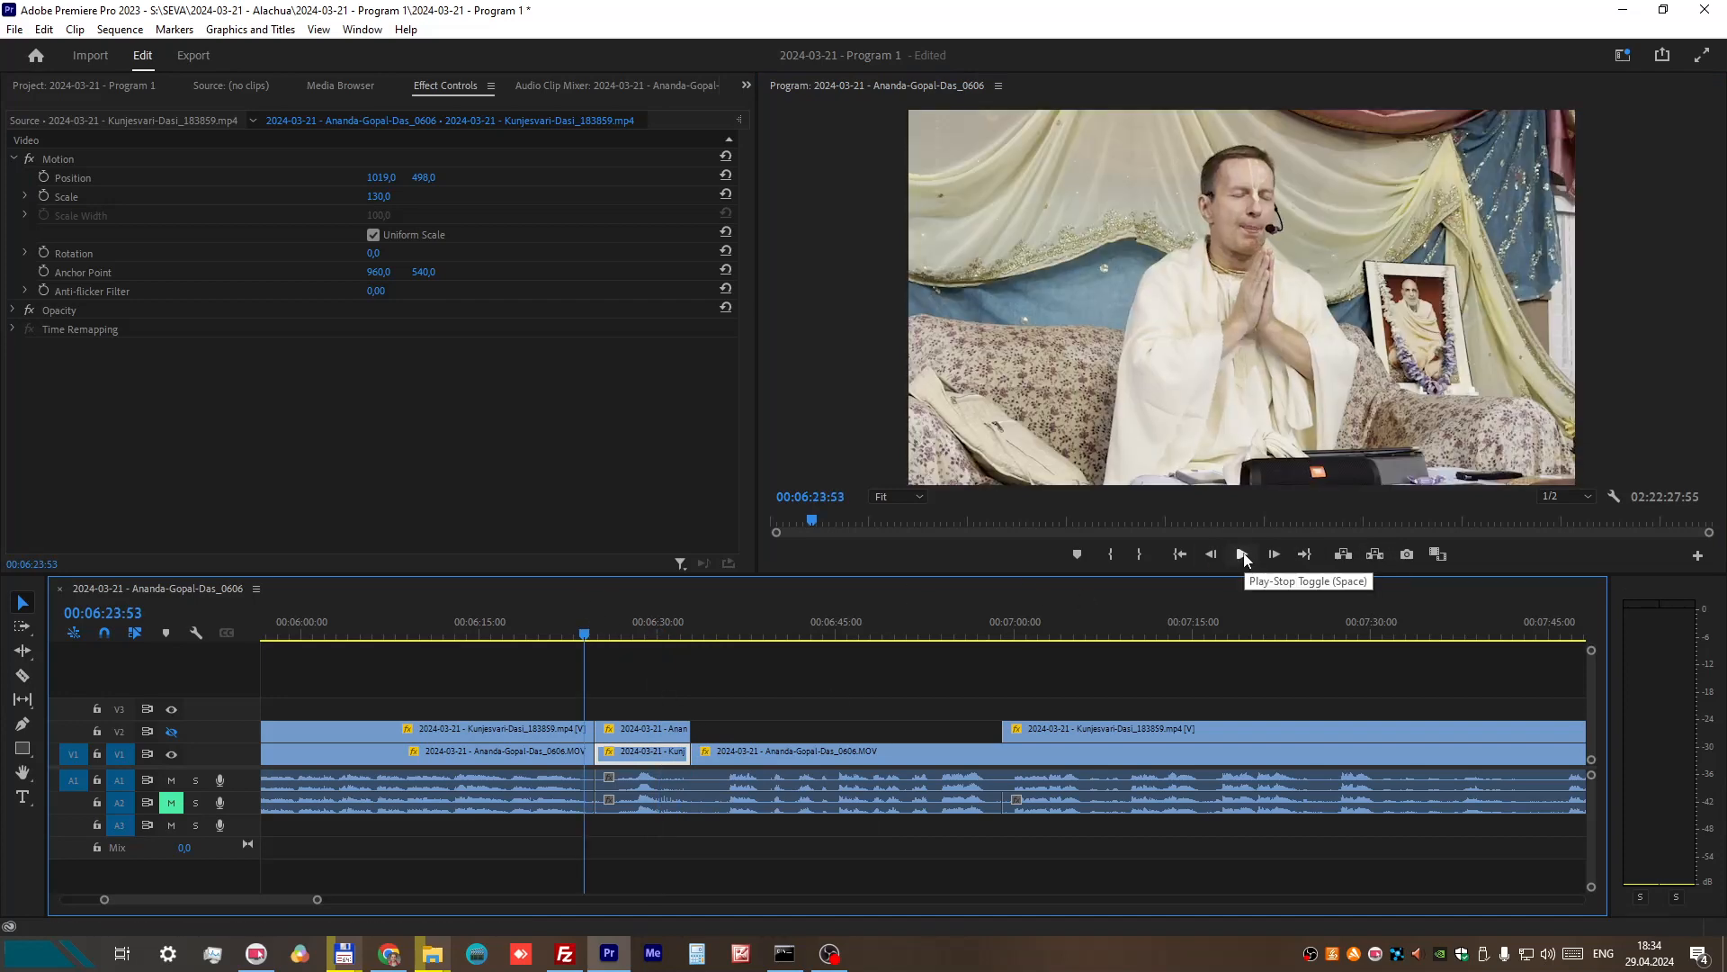
click(1244, 554)
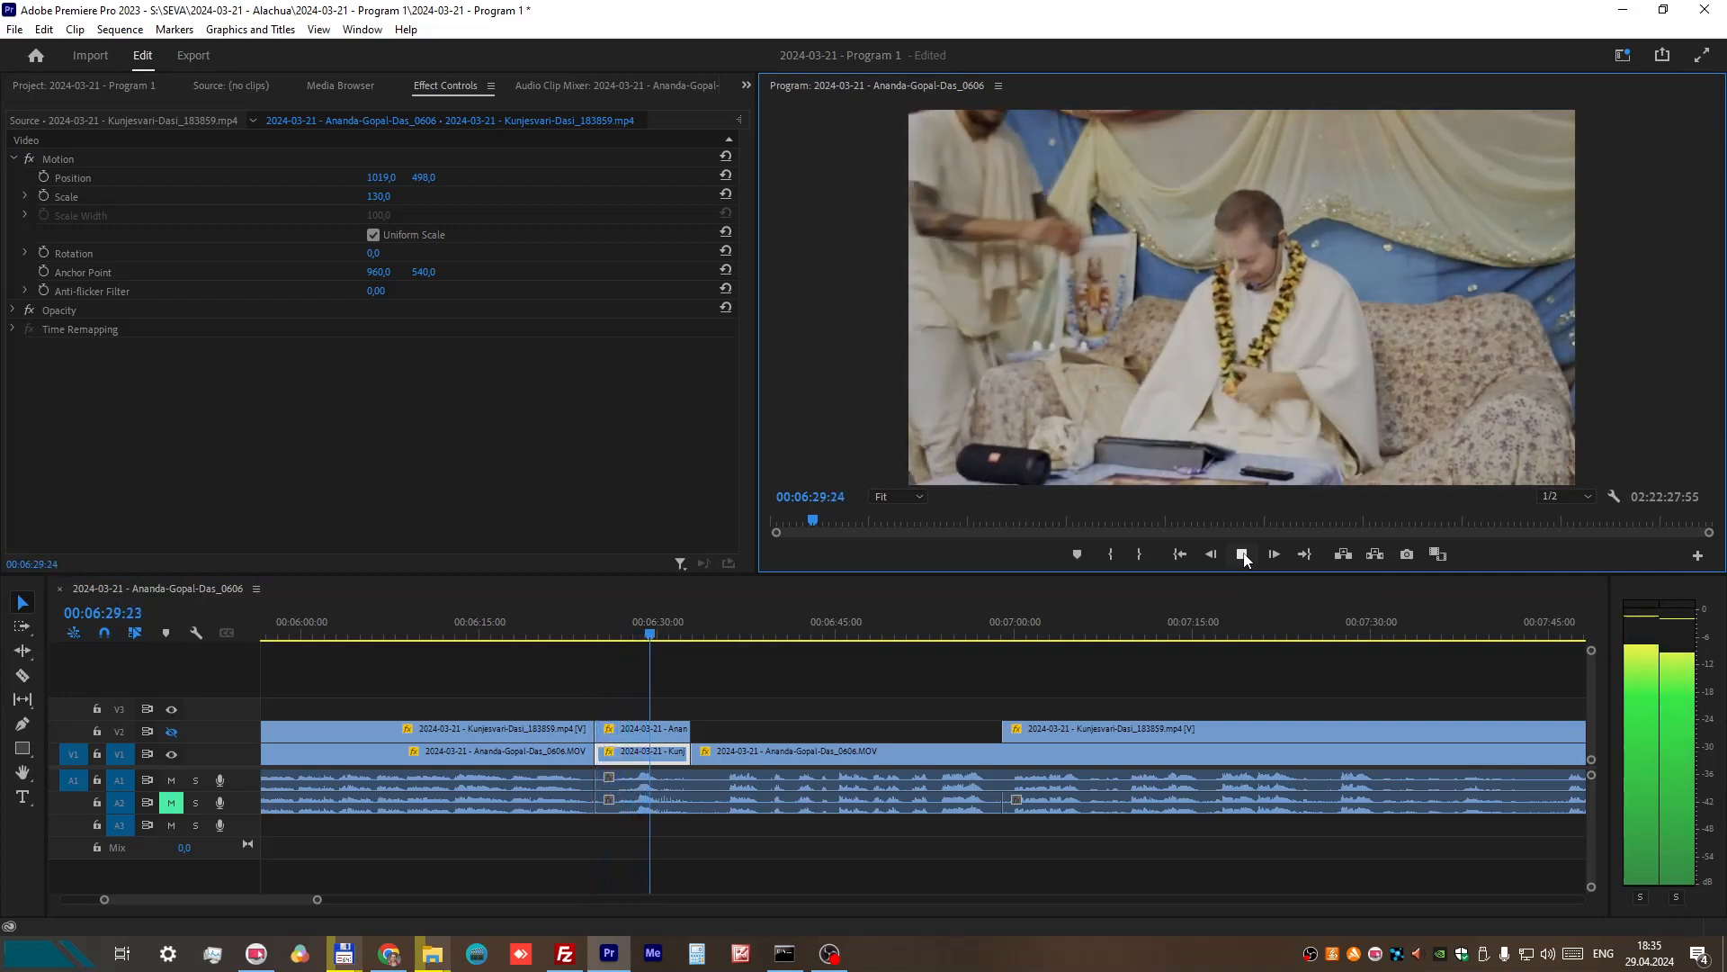
click(1243, 554)
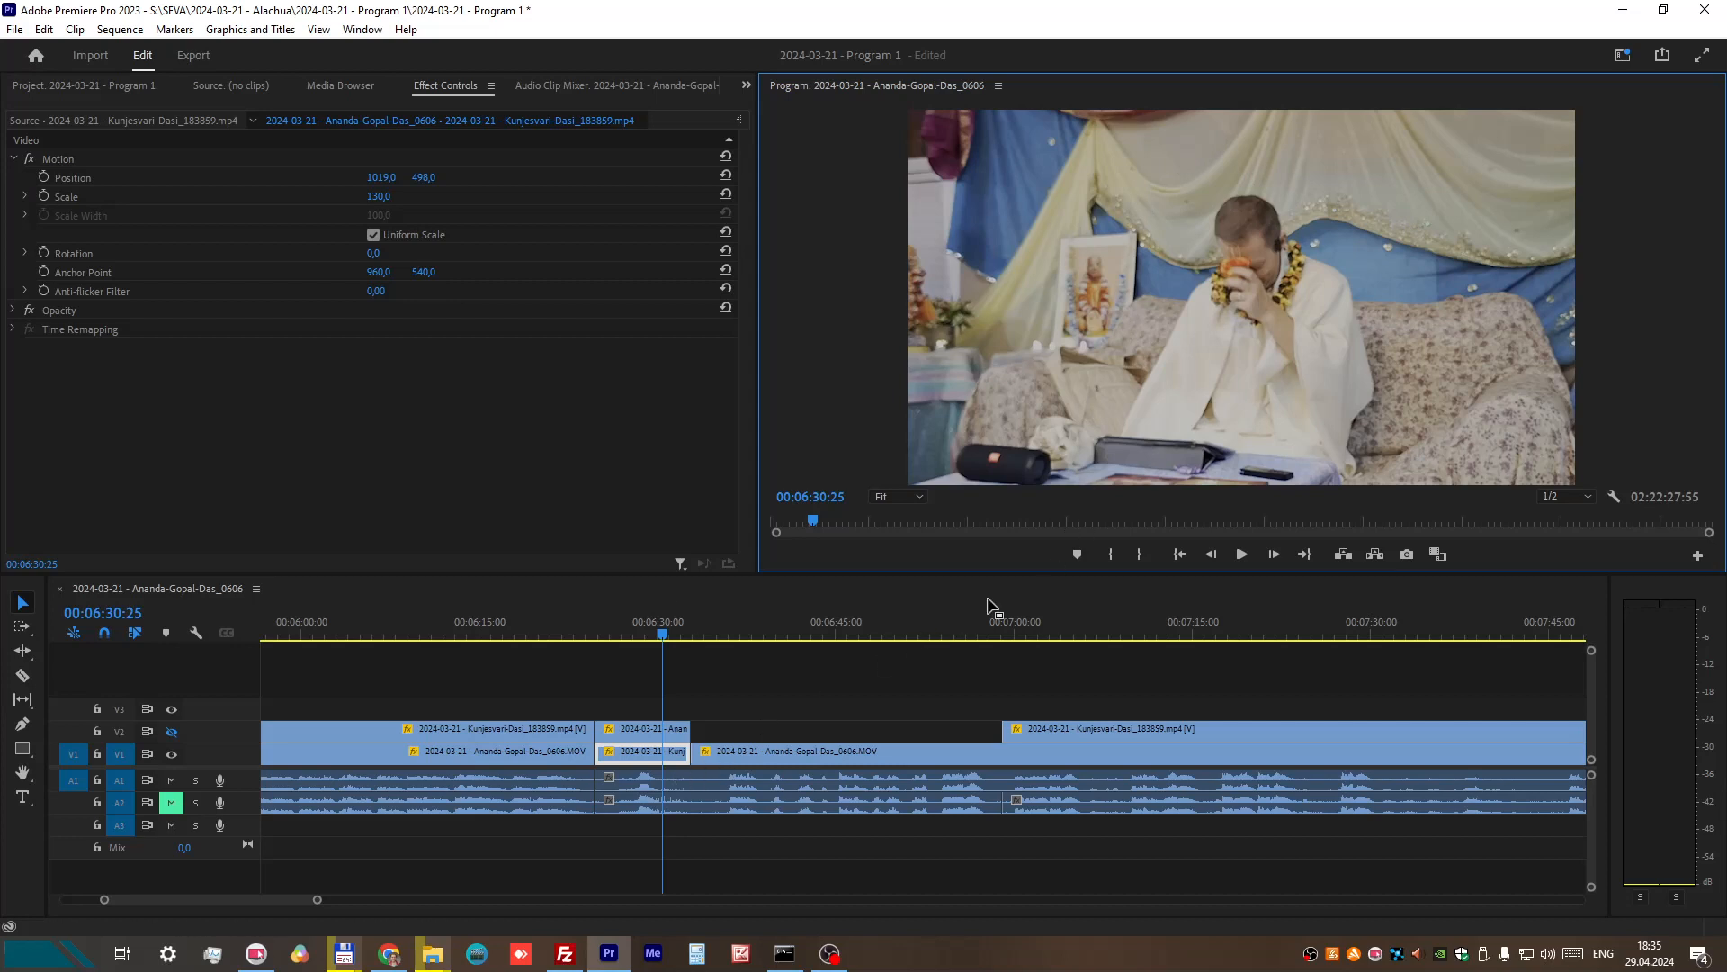
click(1242, 554)
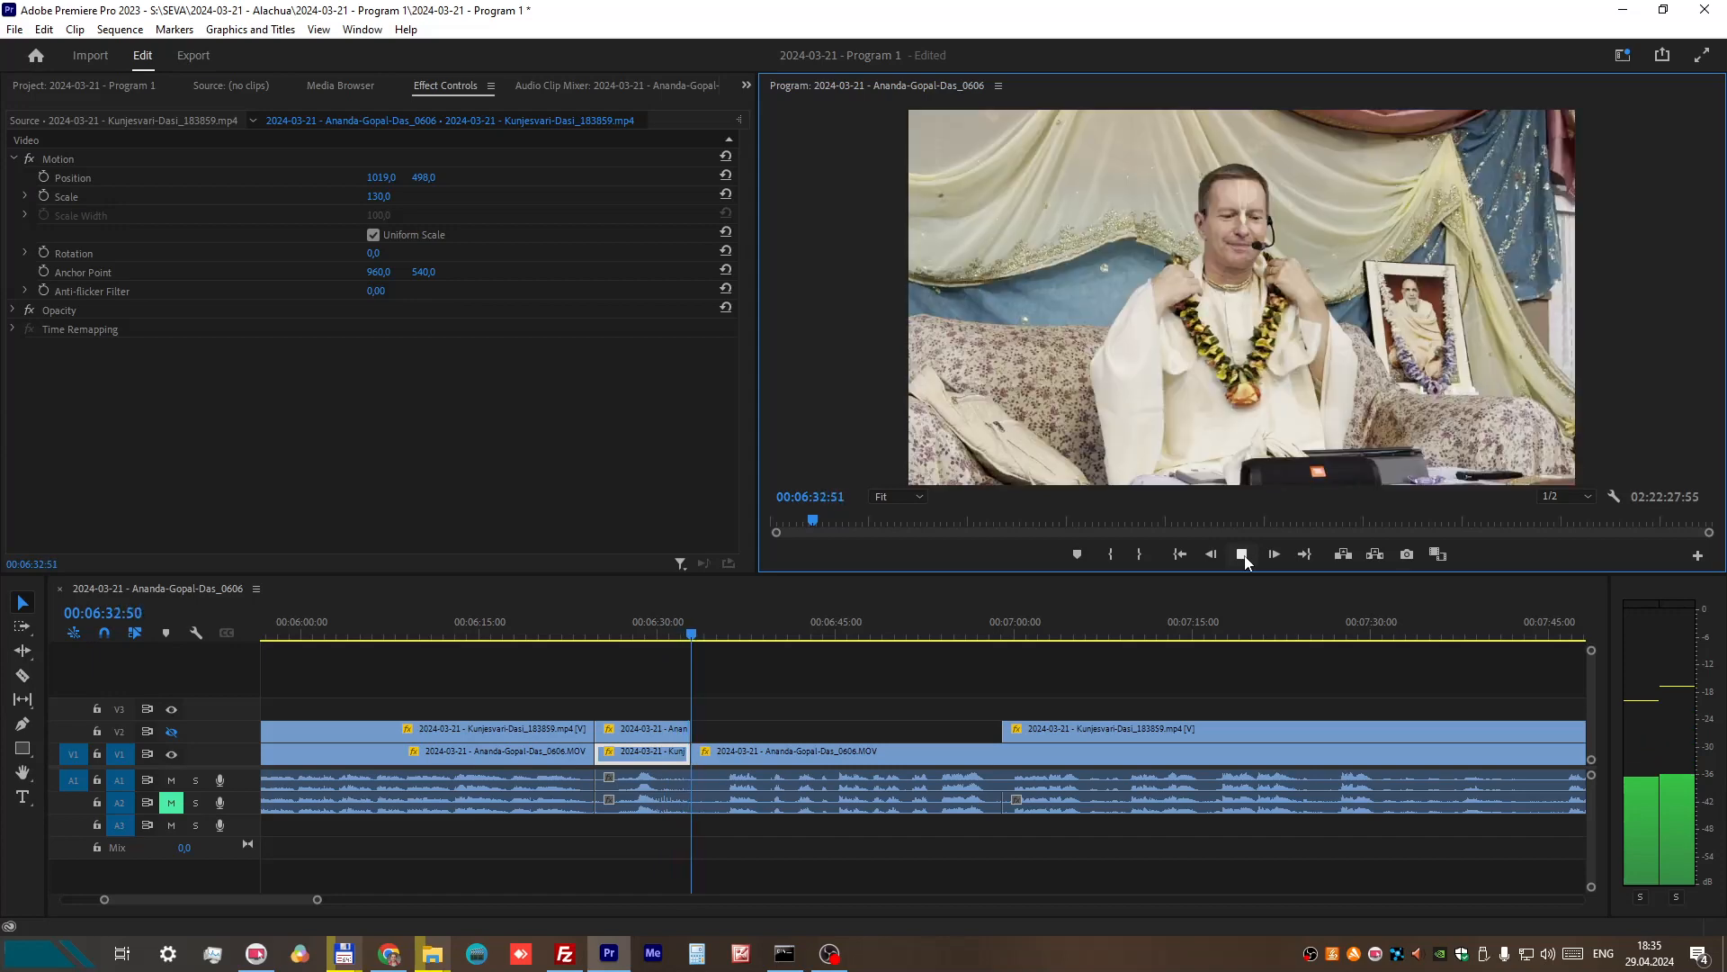
click(1242, 554)
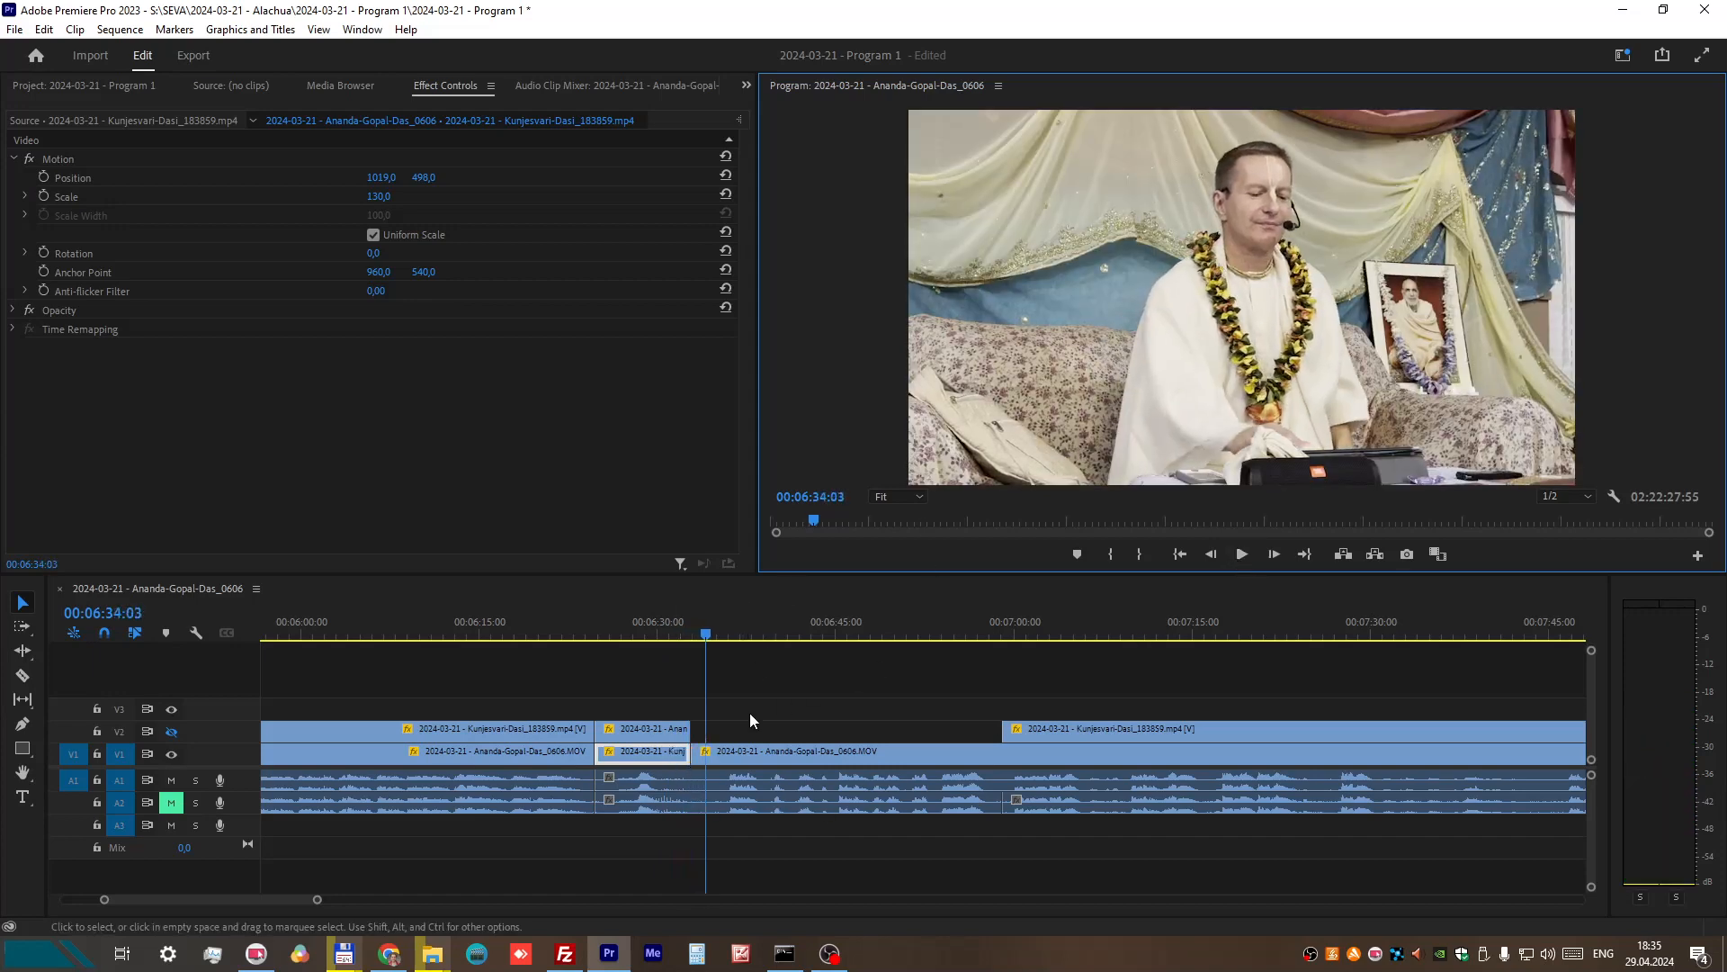
Step: Delete the short swapped clip on V1 and extend the following V1 clip back to close the gap
click(661, 754)
key(Delete)
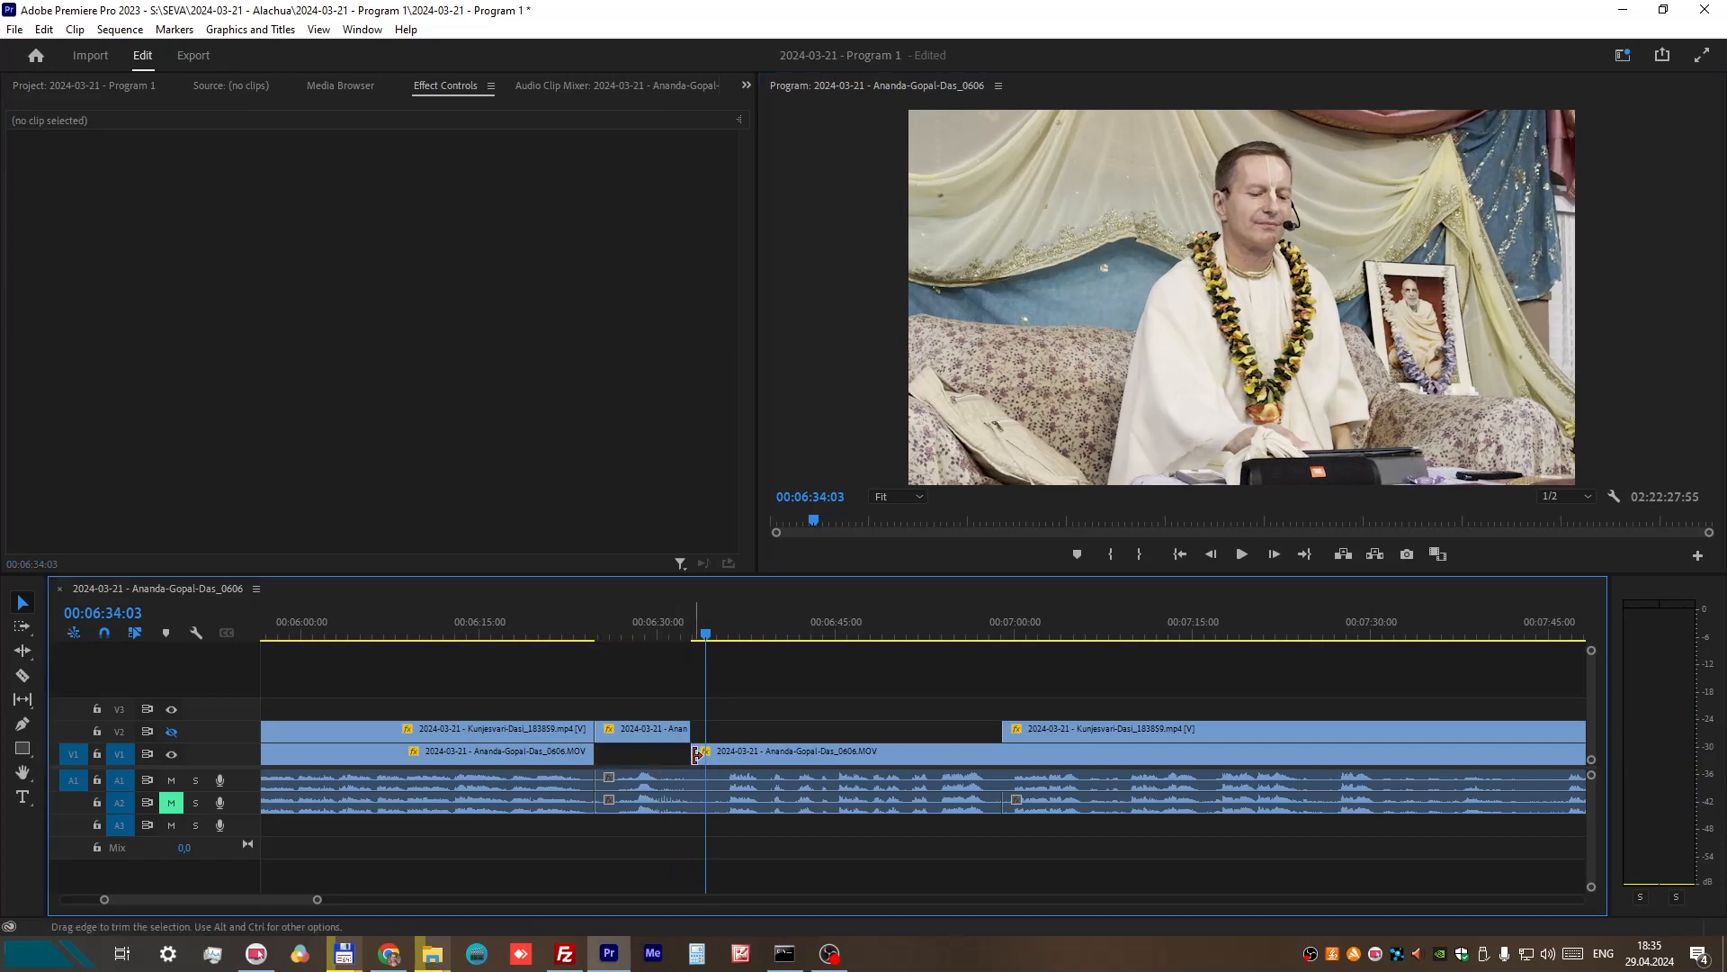
drag(693, 754, 596, 755)
Step: Add an unnamed chapter marker to the sequence at 00:06:22:30, just before the join
click(581, 630)
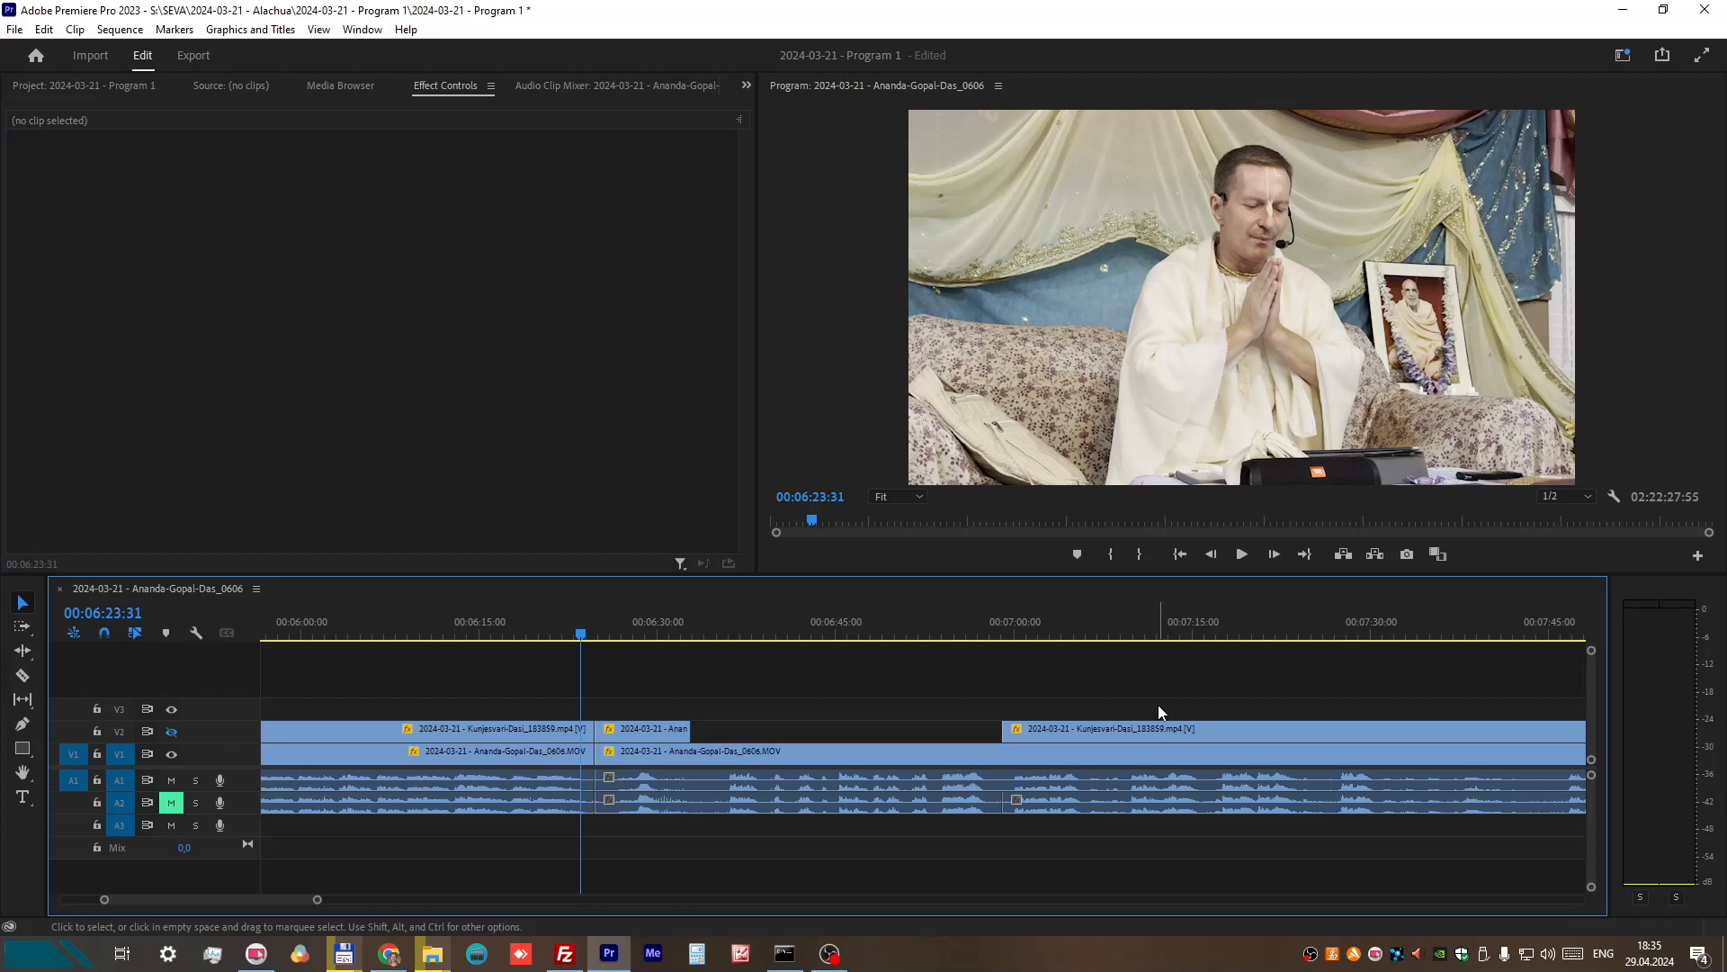
scroll(1217, 734, down, 4)
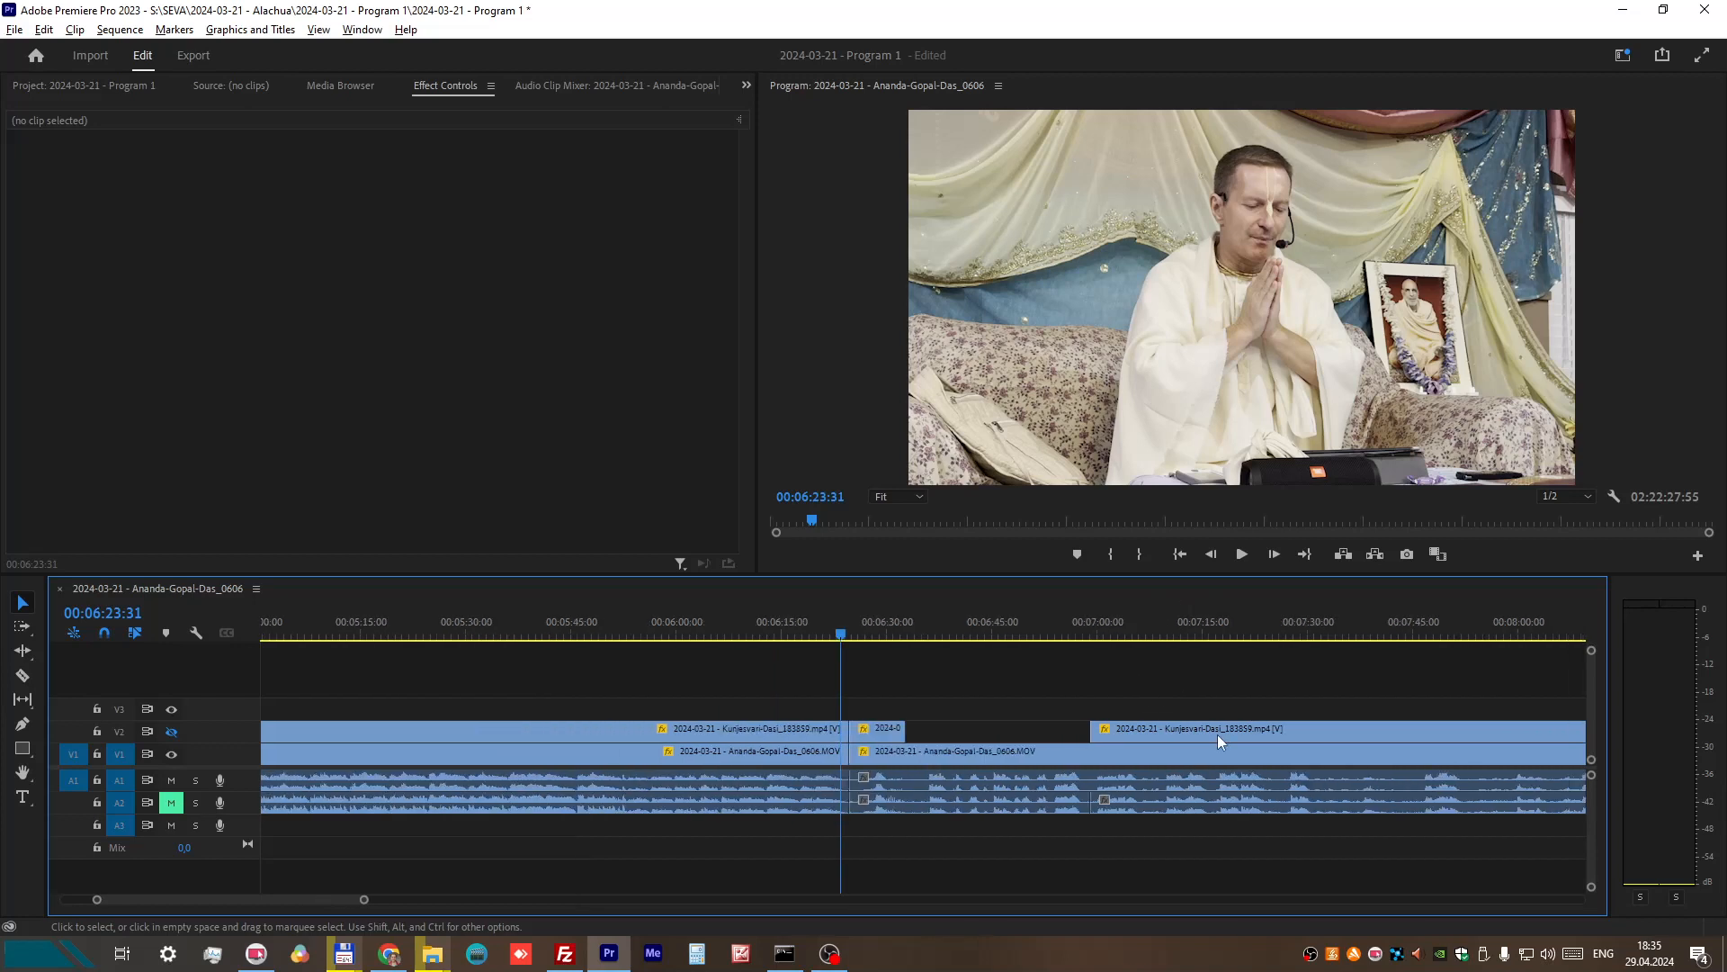
scroll(1217, 740, down, 1)
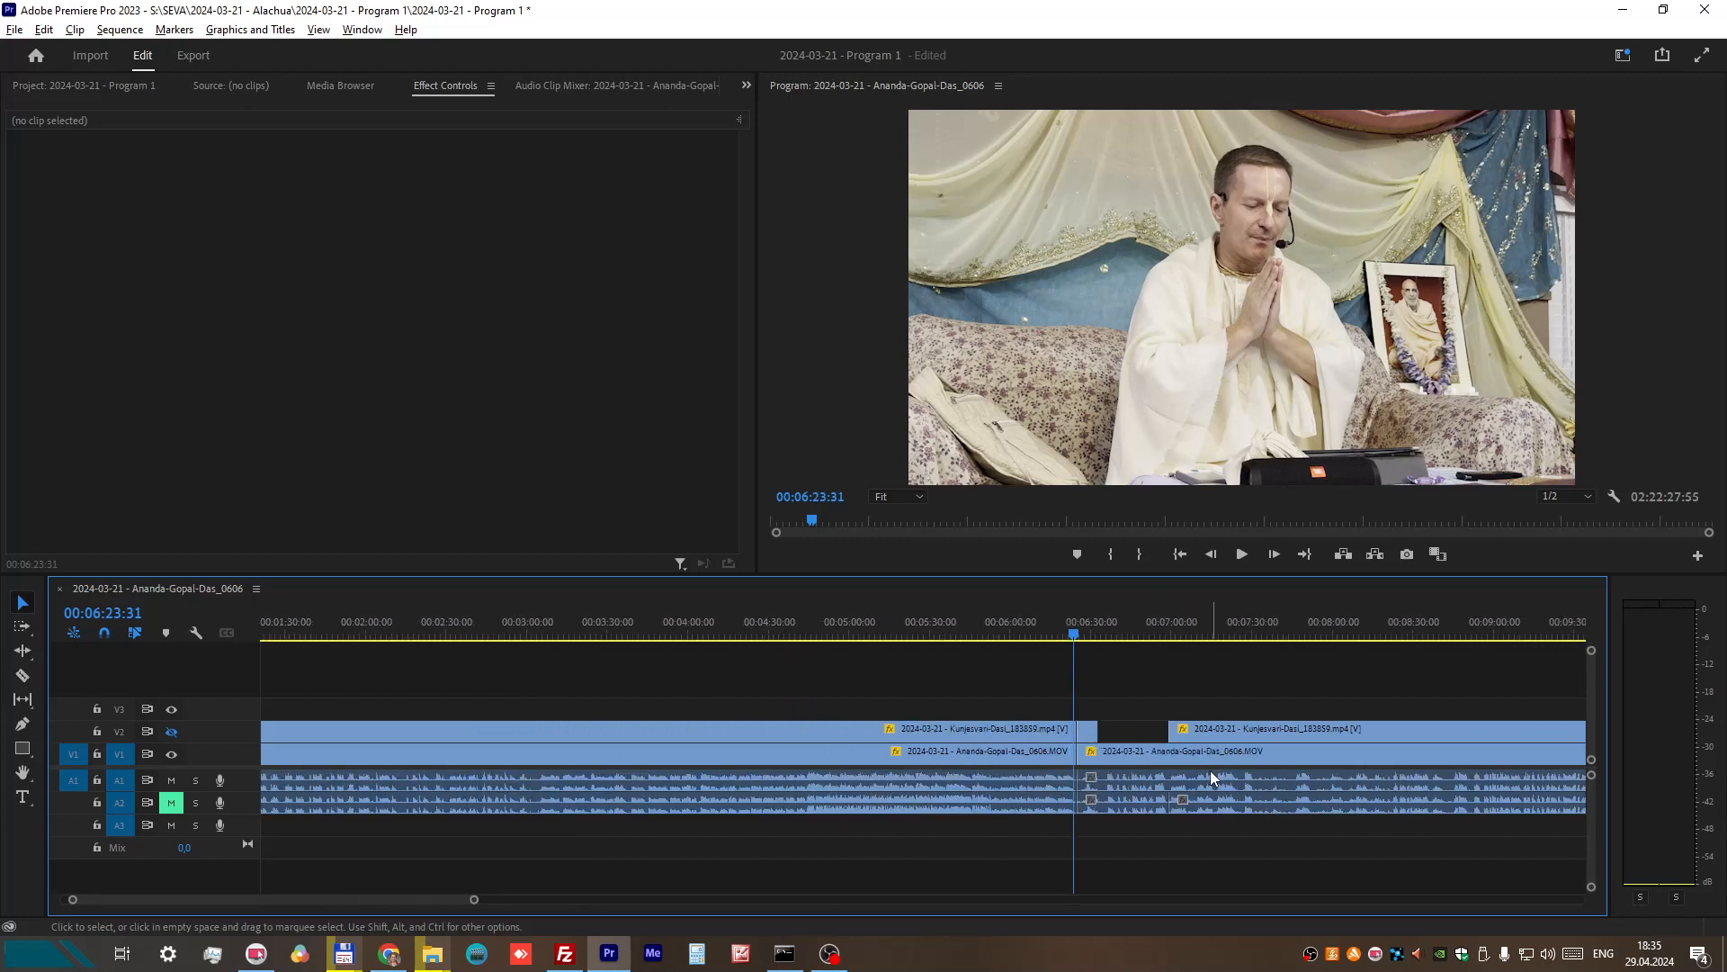
drag(1075, 635, 1070, 636)
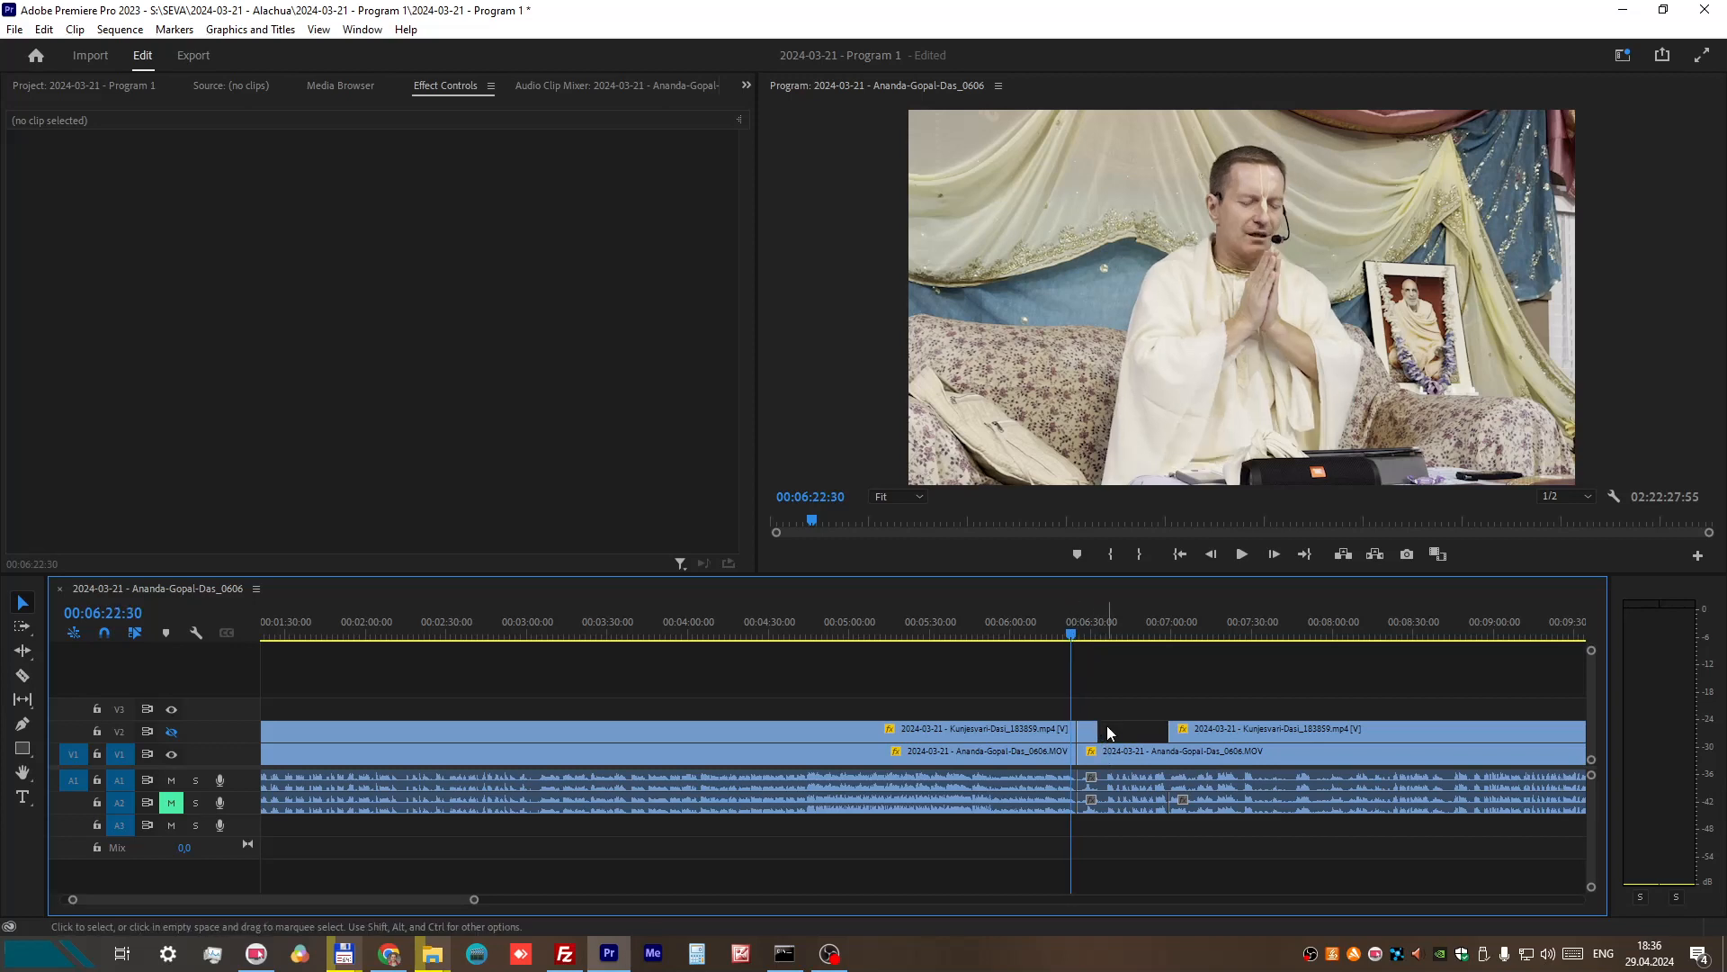
right_click(1073, 637)
click(1134, 553)
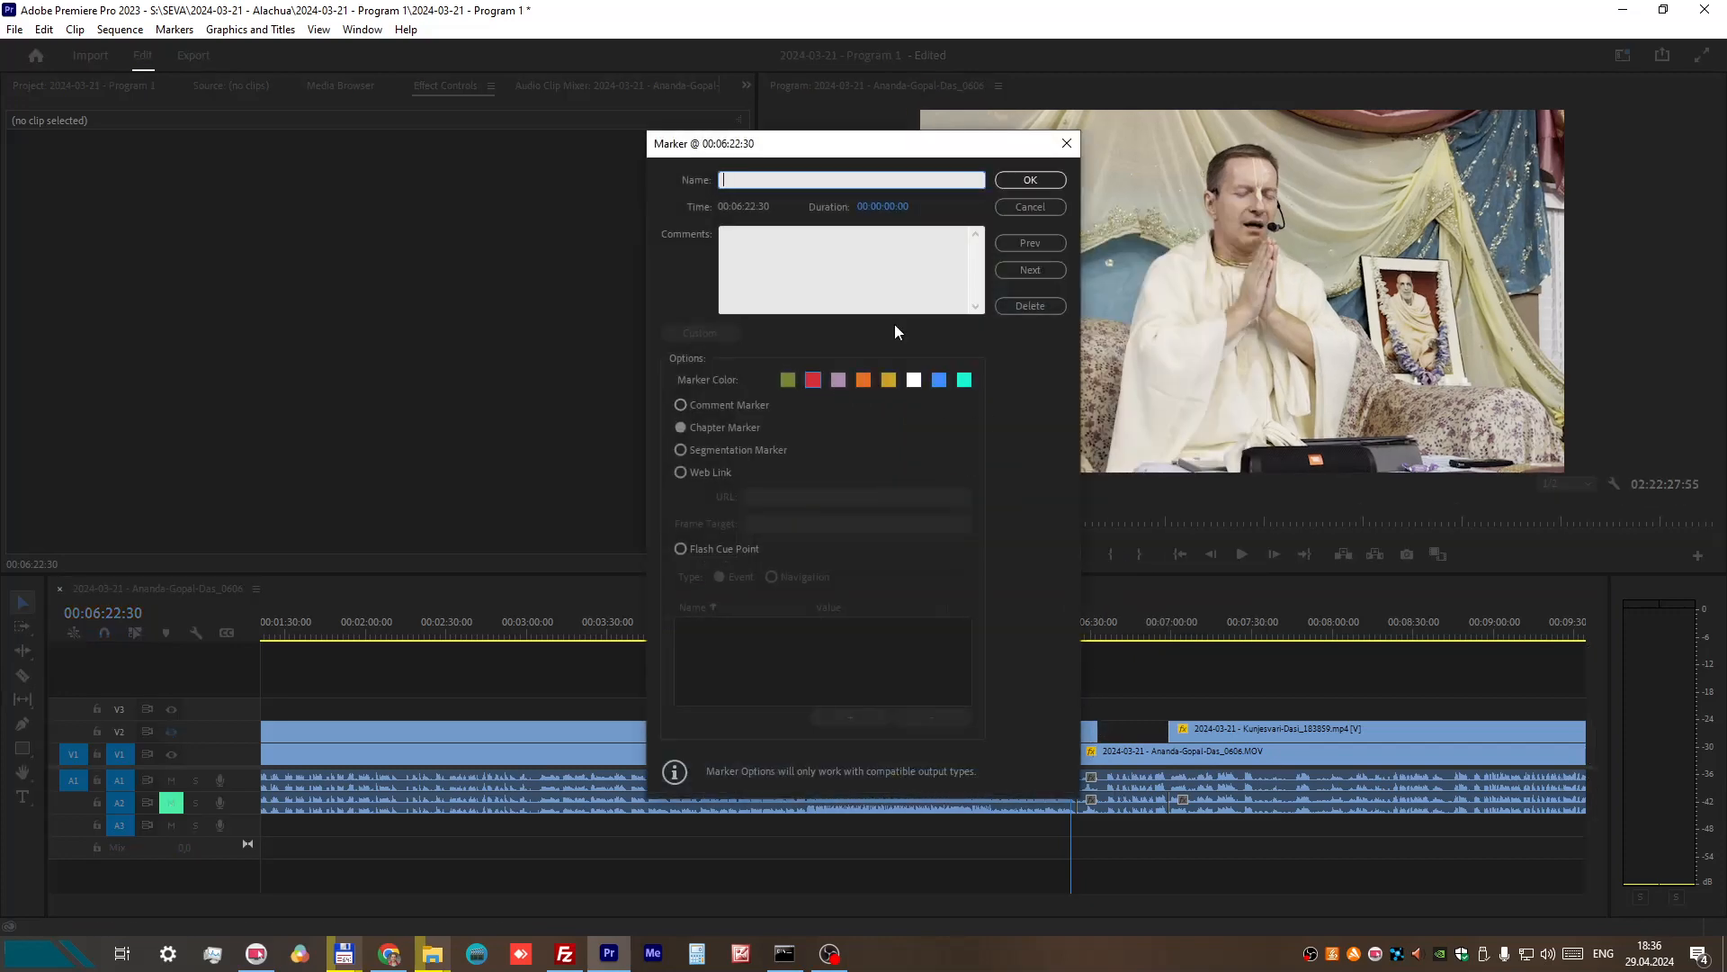
click(1030, 180)
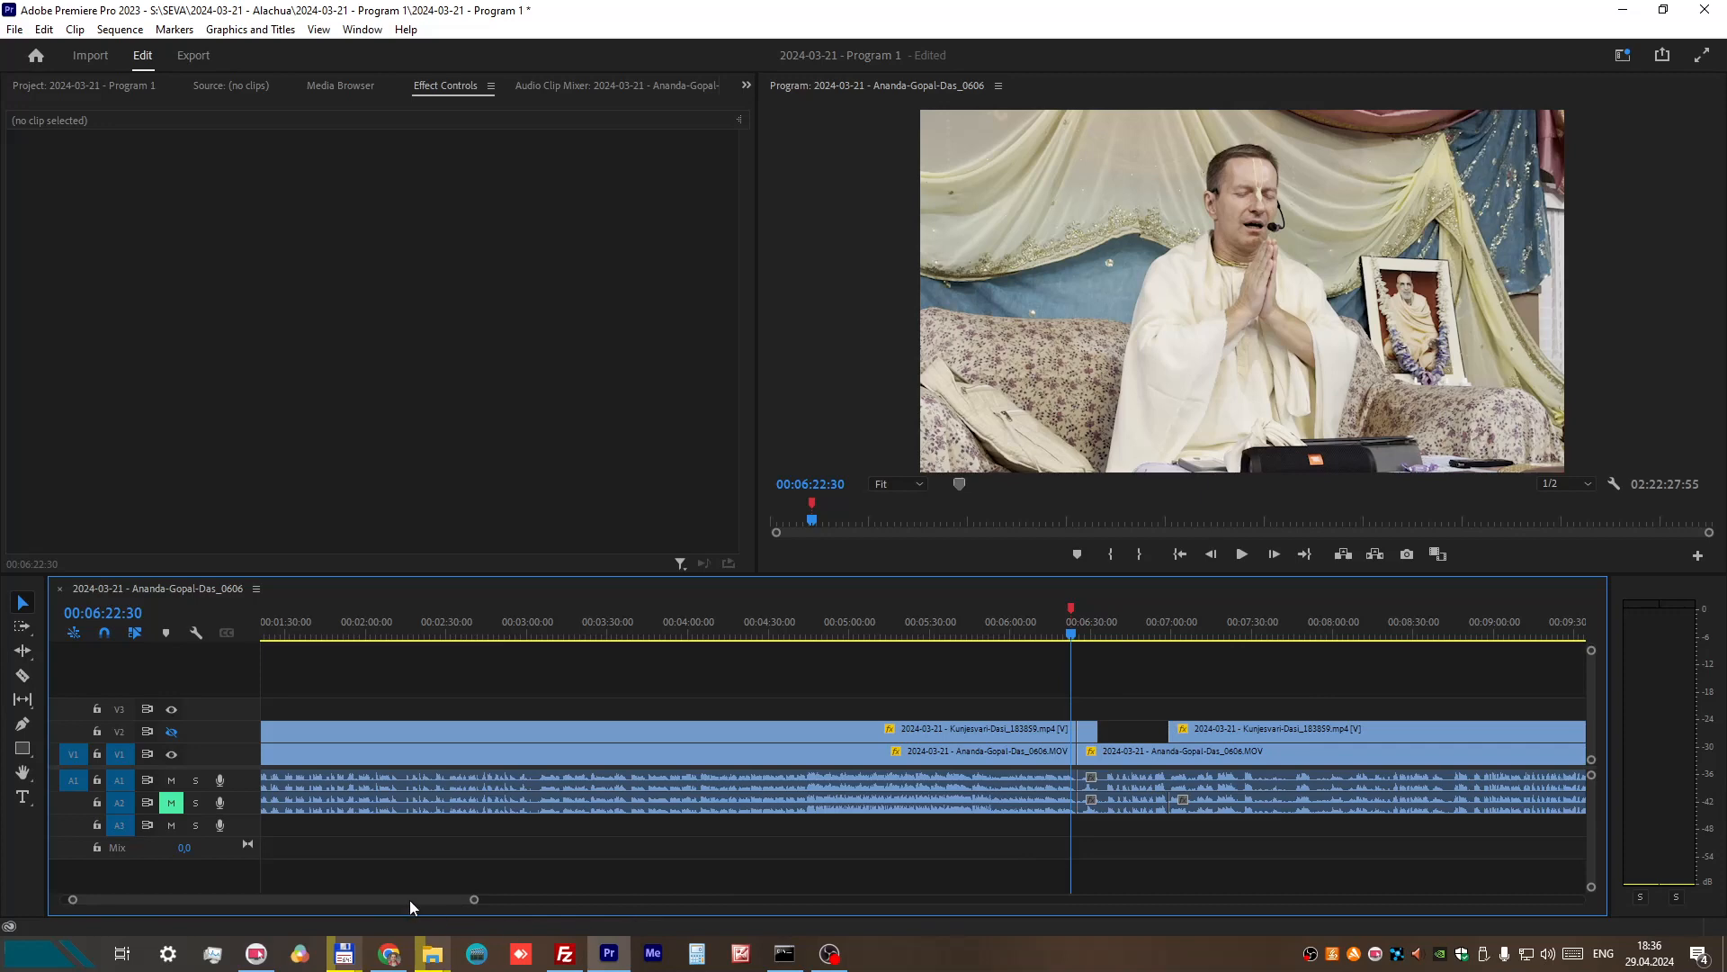
Step: Inspect the timeline around 00:31:15 and around the end of the V1 recording
drag(408, 899, 557, 936)
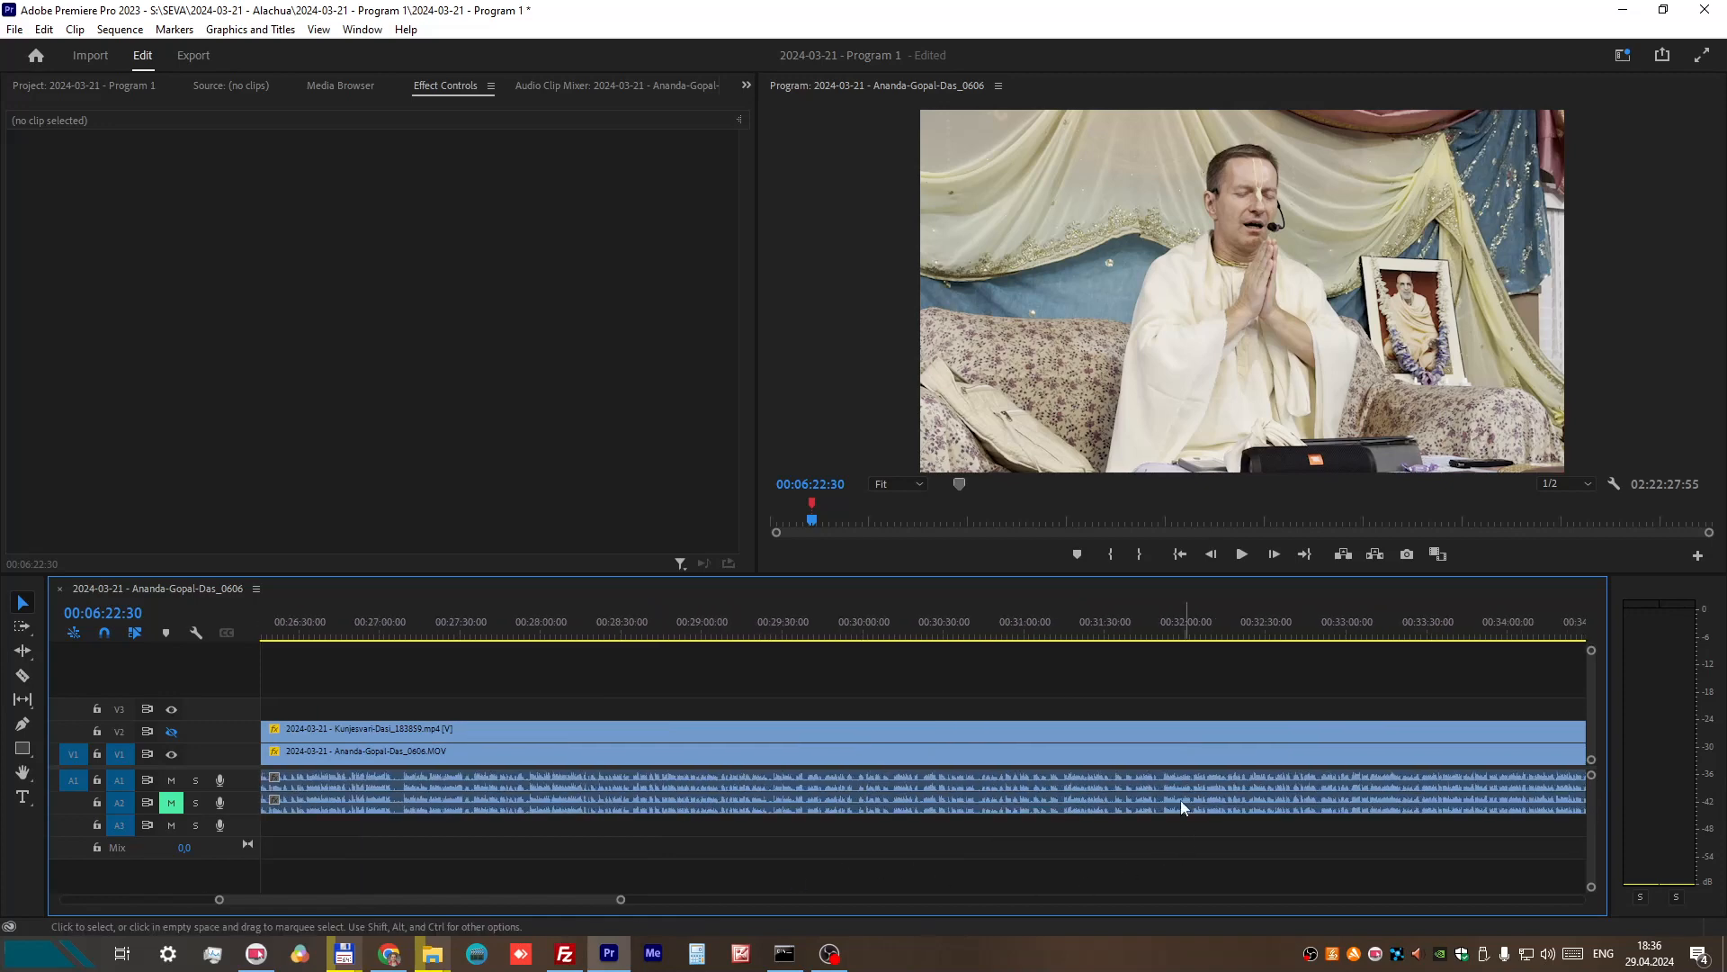
scroll(1087, 797, up, 6)
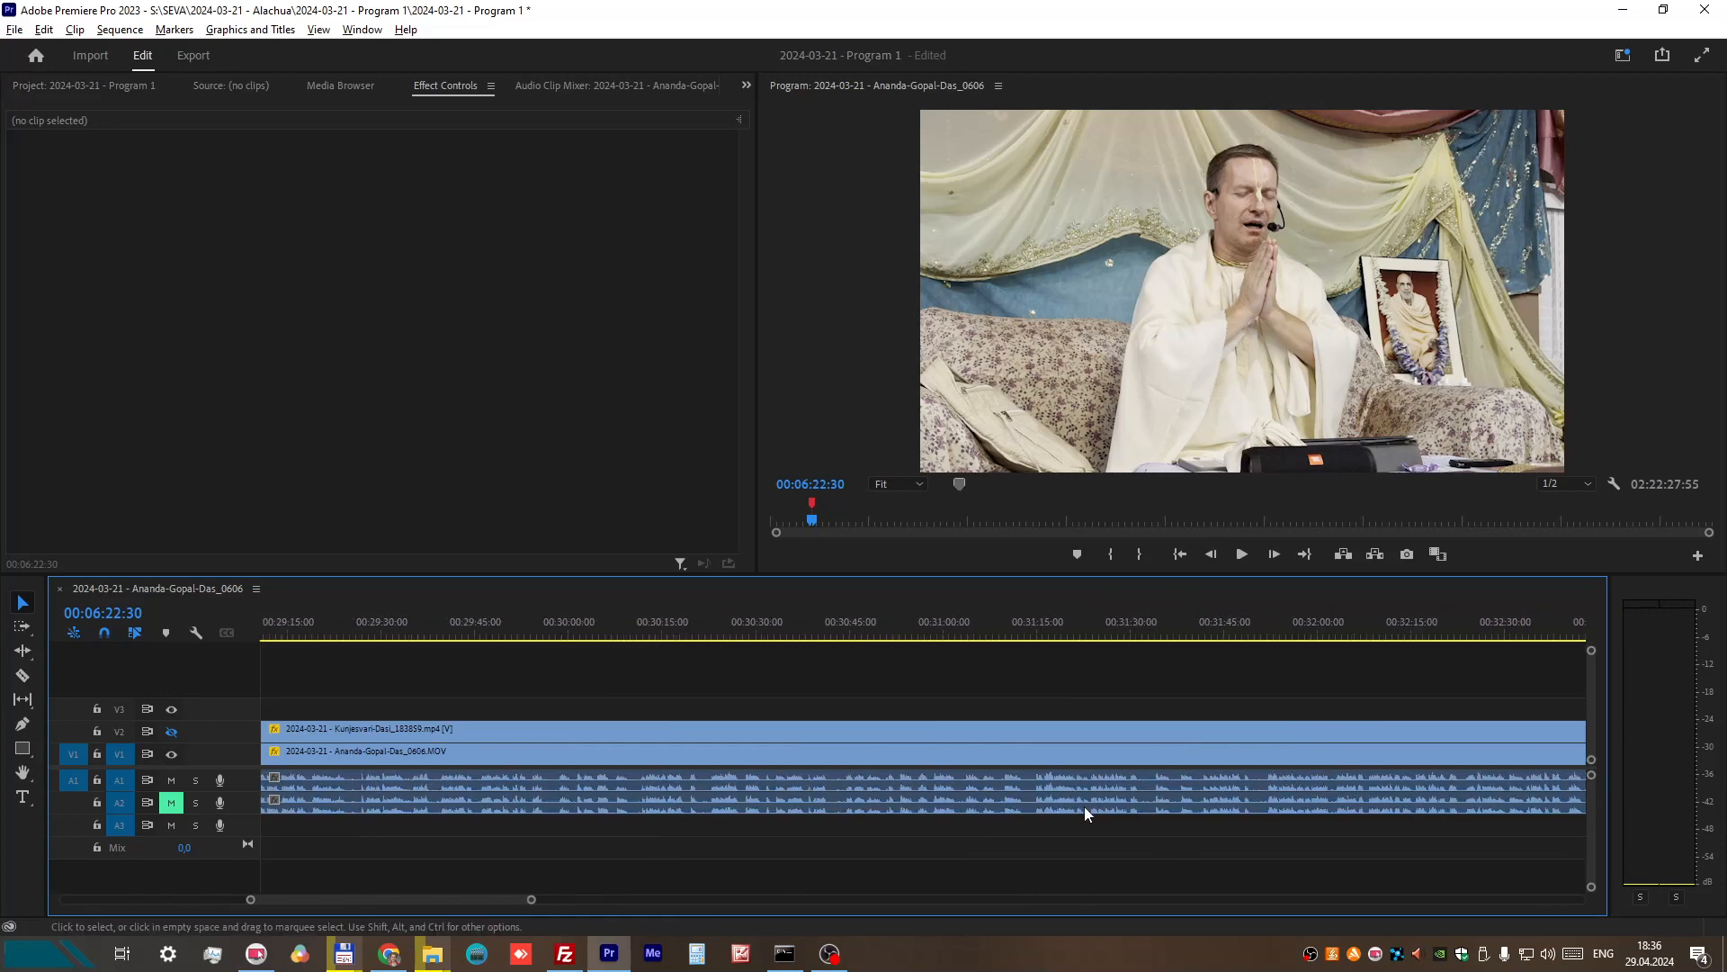
scroll(1041, 812, up, 1)
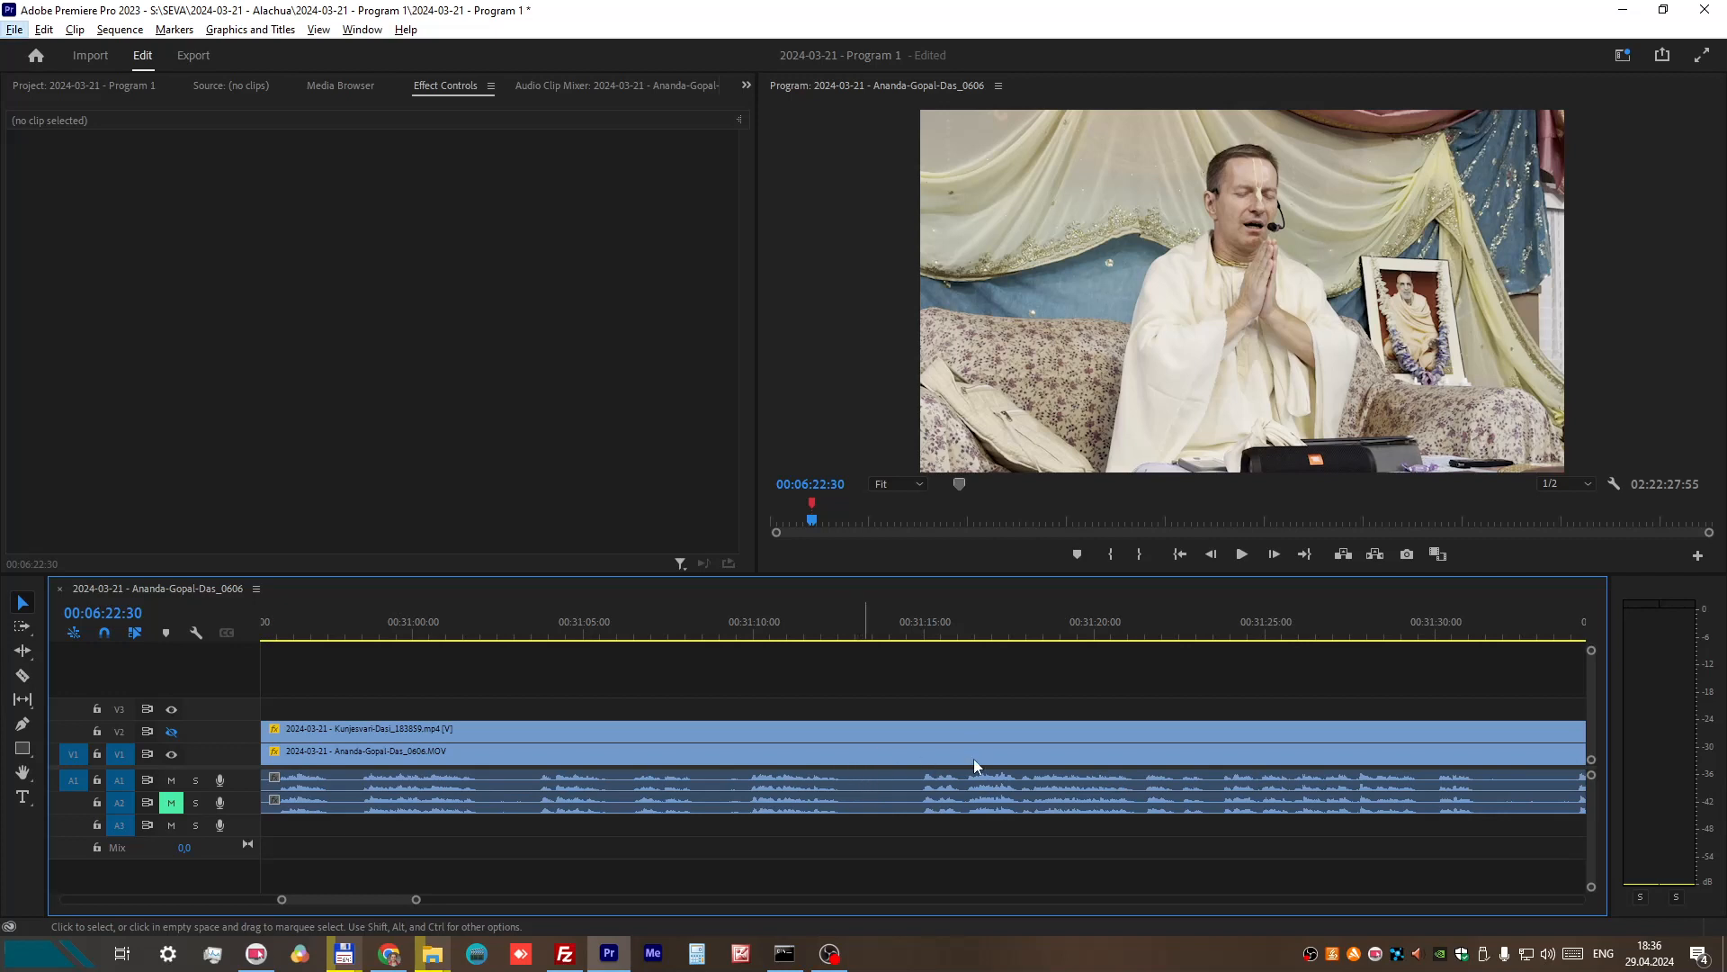
scroll(977, 796, up, 1)
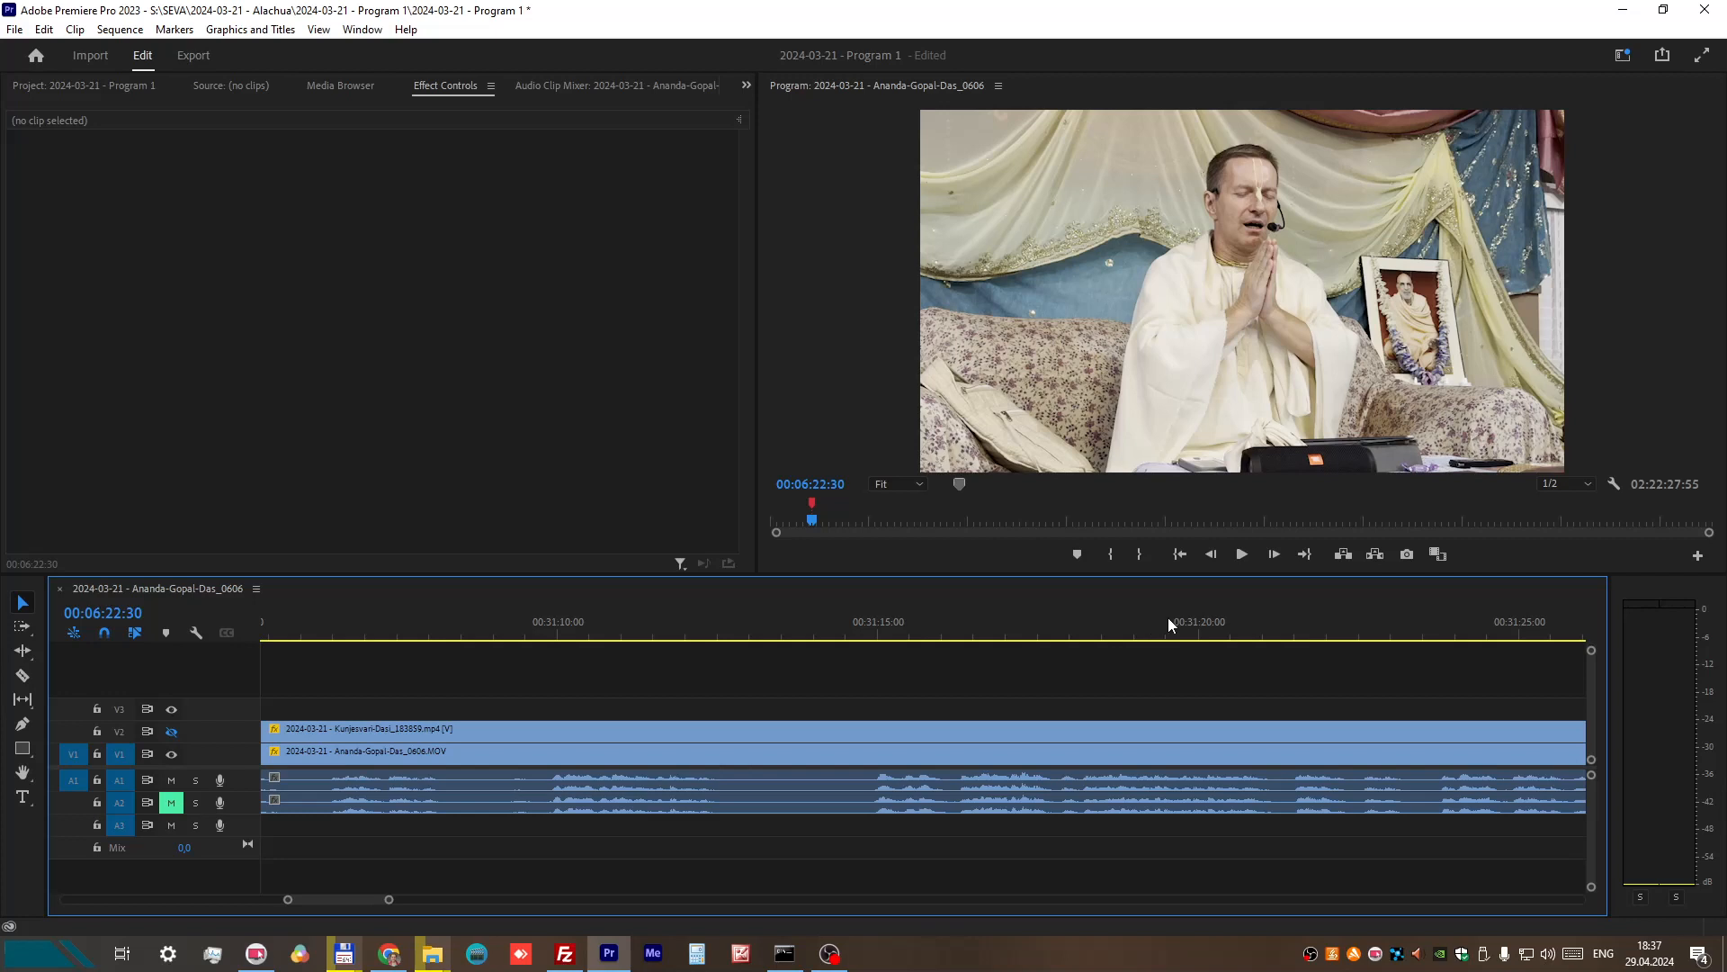
scroll(1183, 656, down, 7)
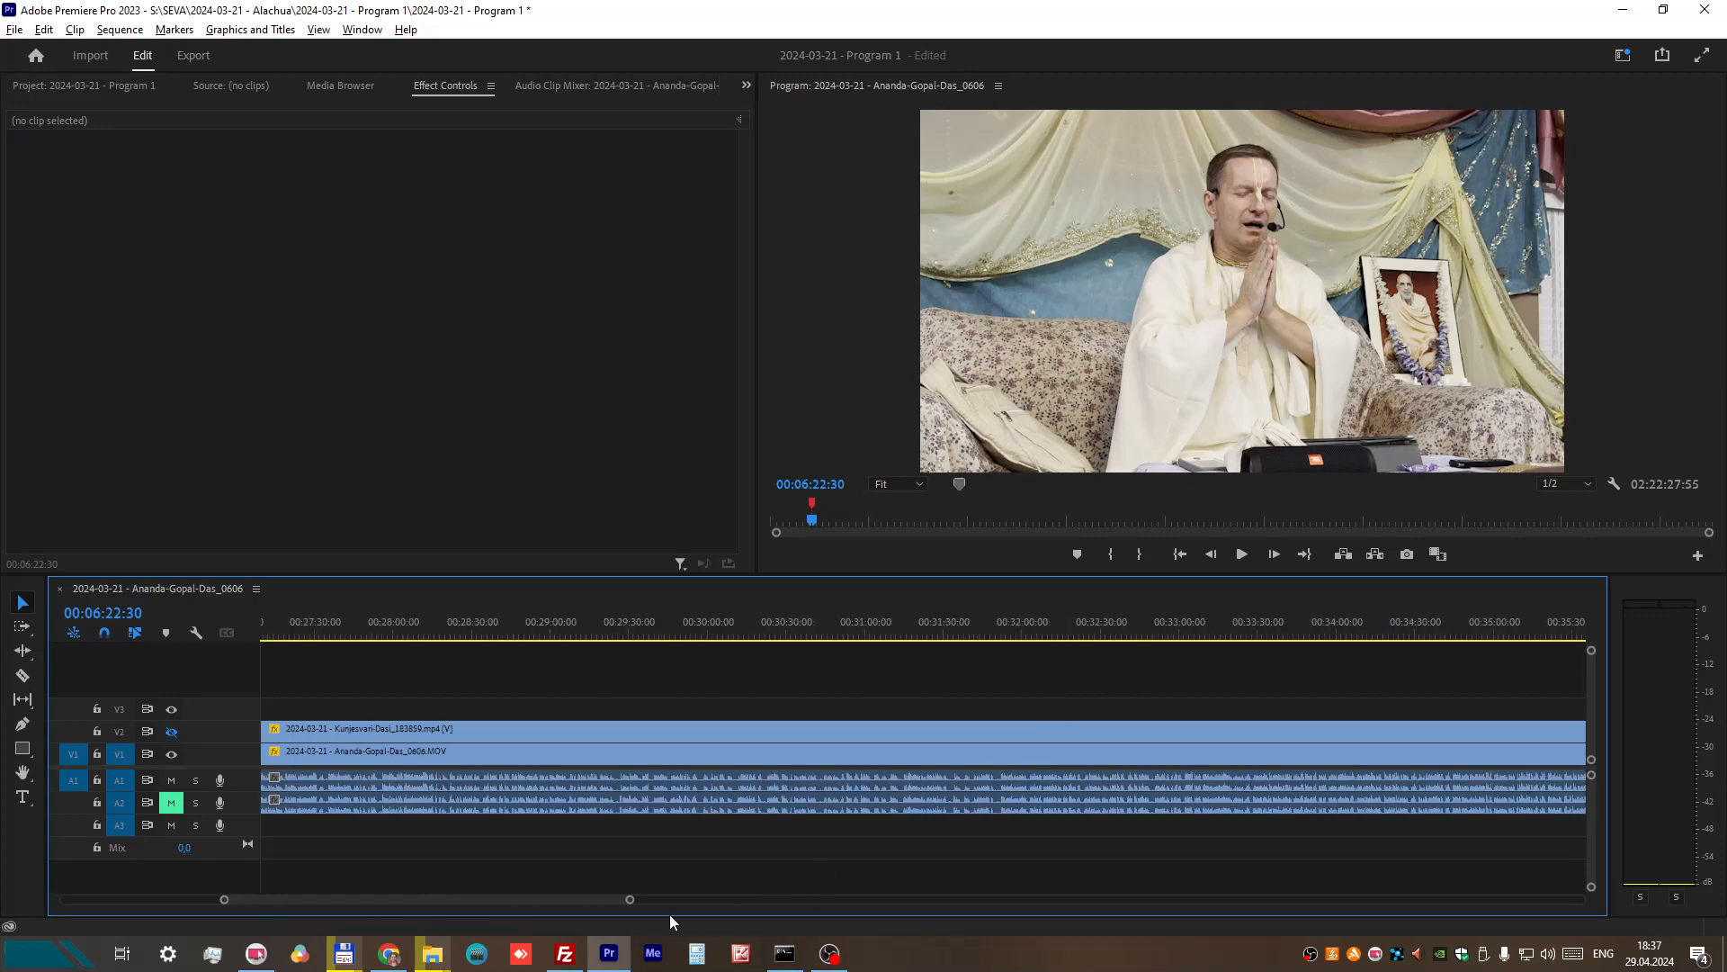
drag(575, 898, 1121, 921)
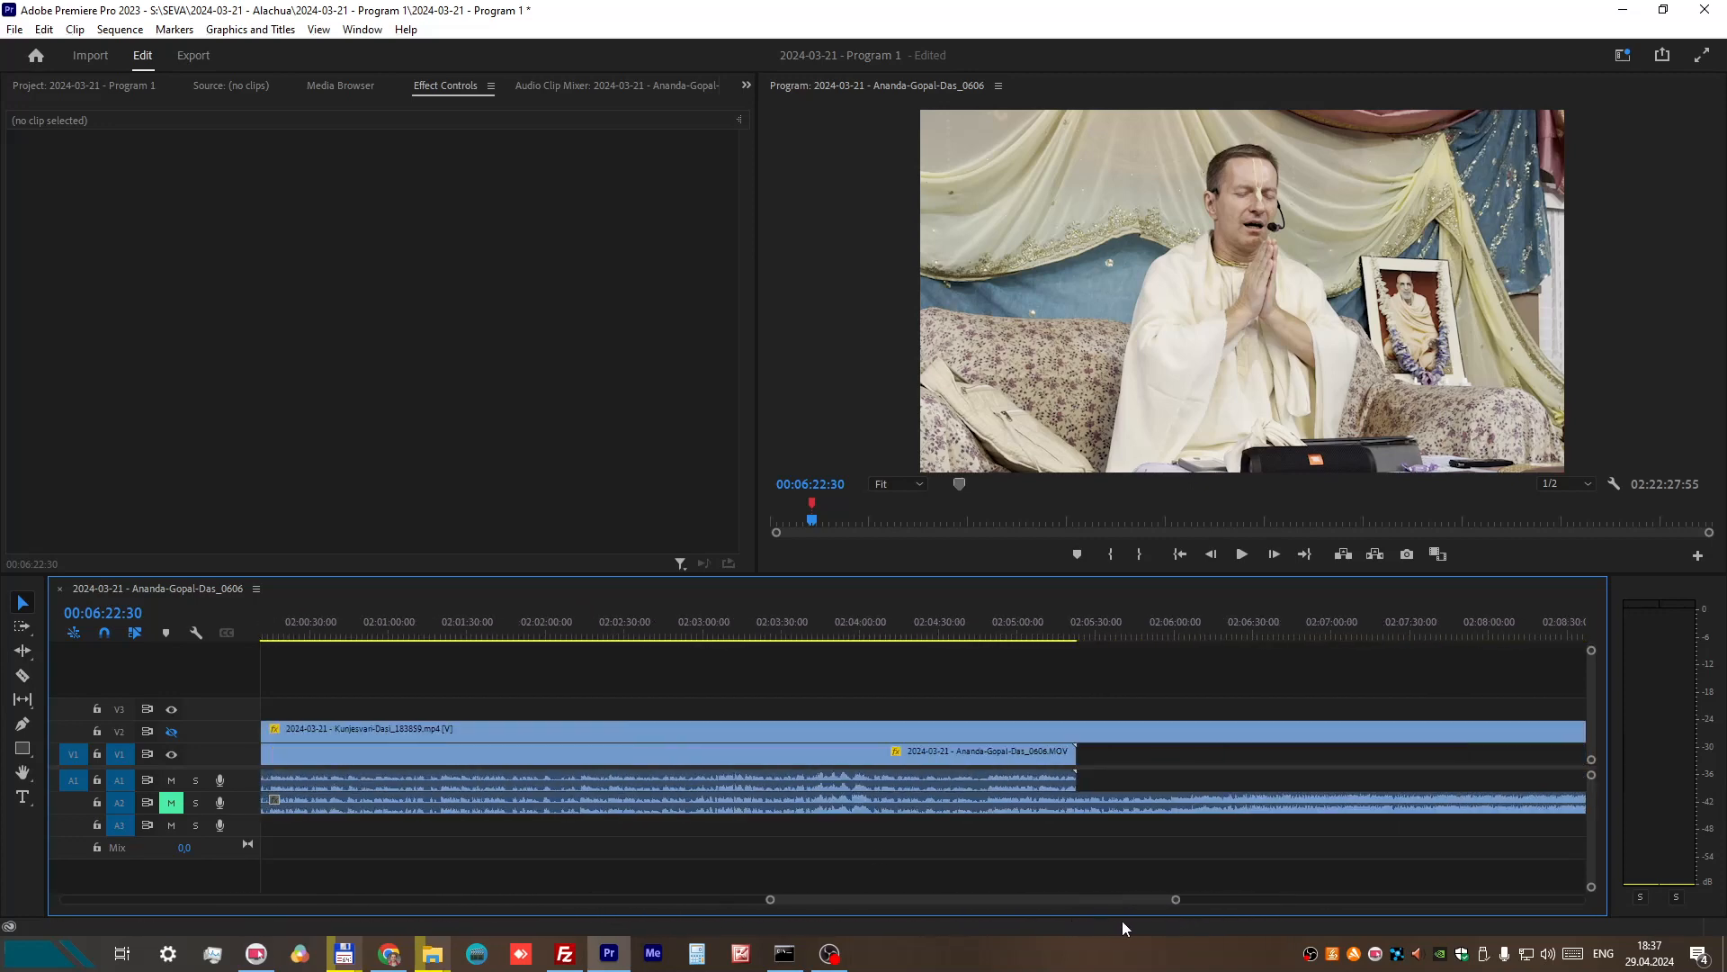
Step: Cut the V2 clip with its audio where the V1 recording ends and delete the remainder after the cut
alt+scroll(1088, 775, down, 2)
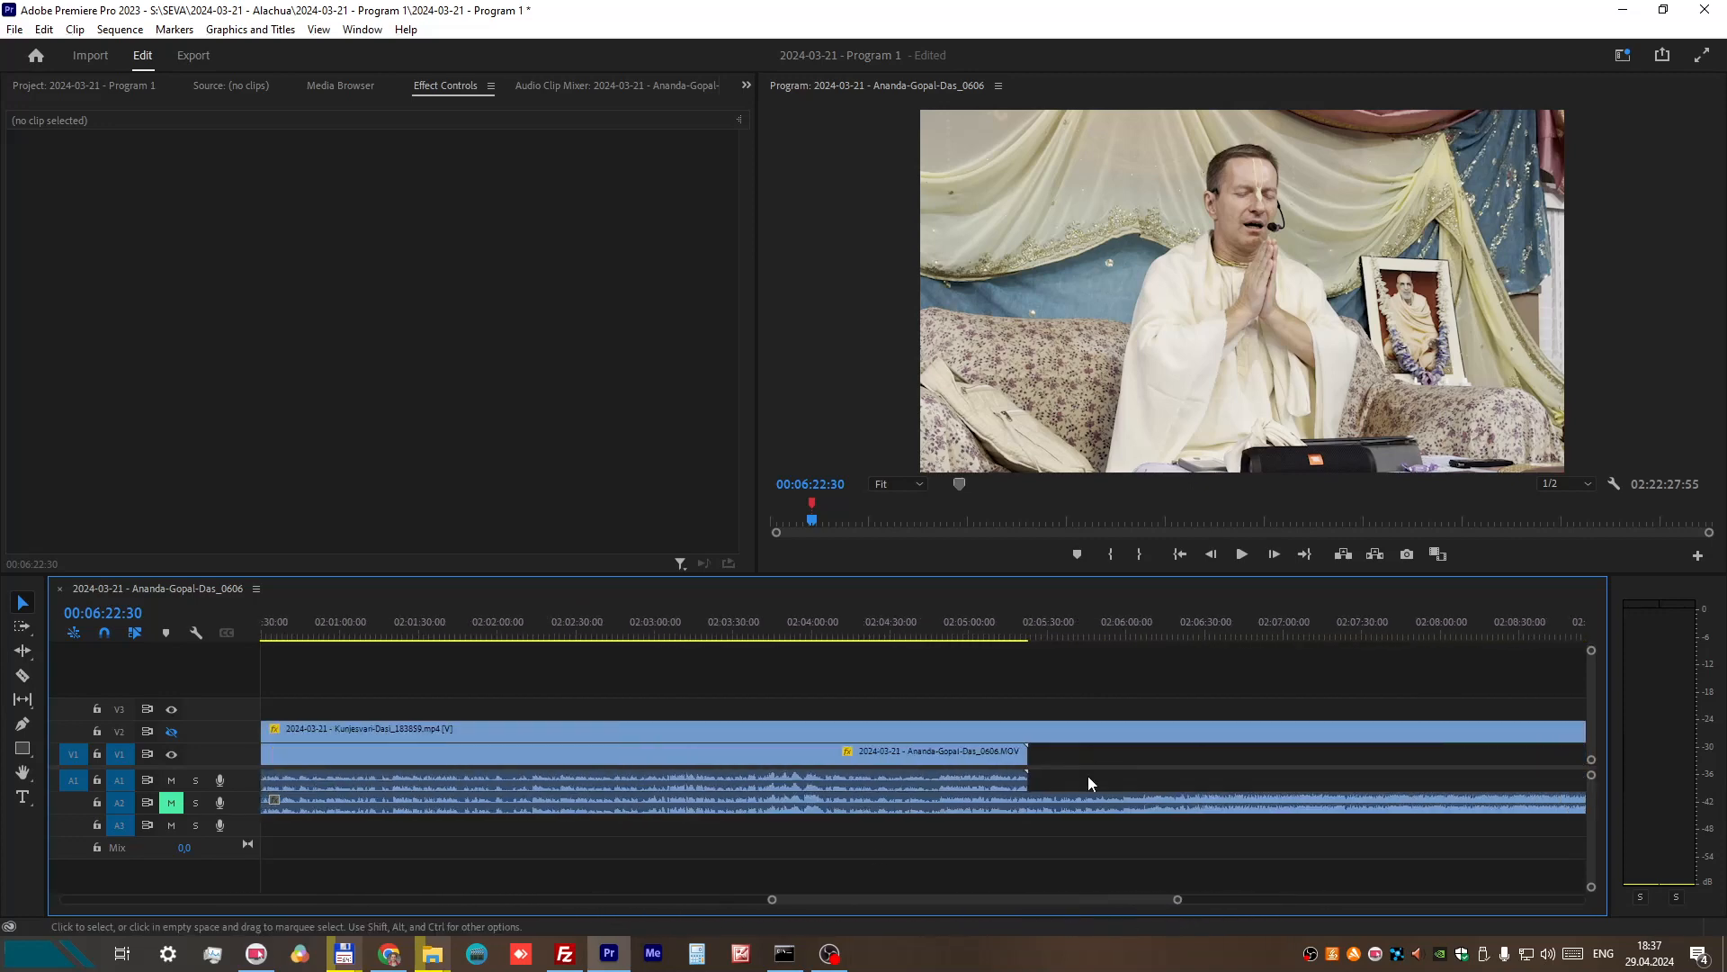
click(21, 674)
click(1048, 731)
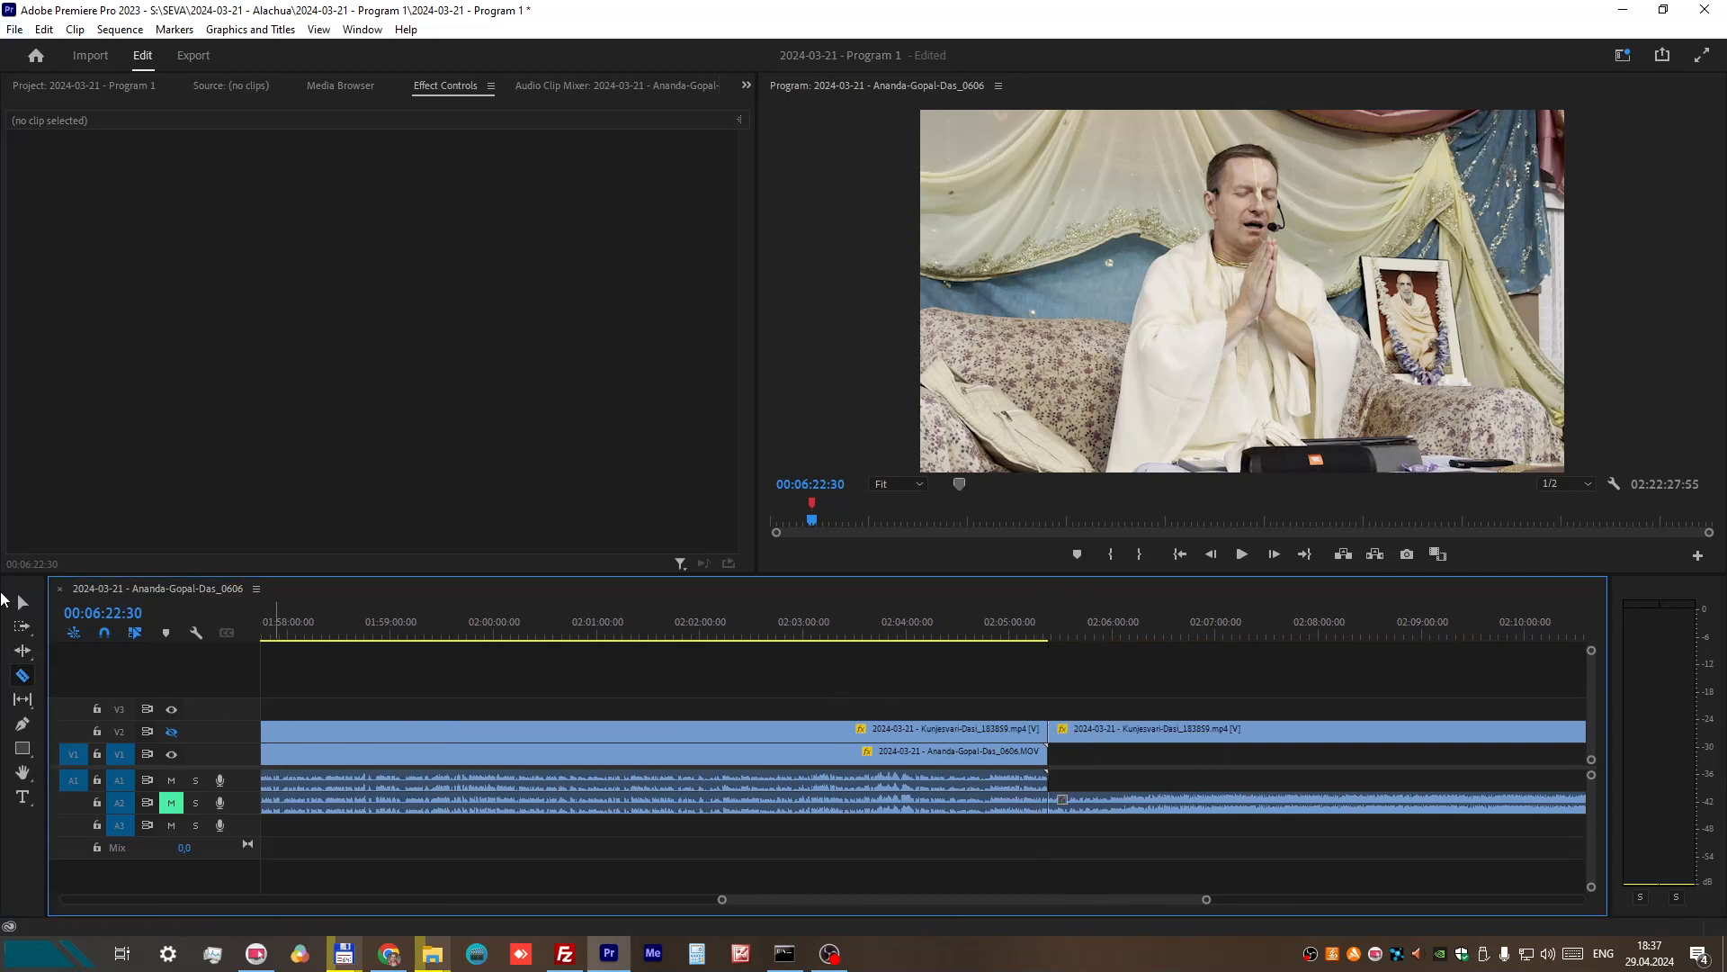
click(23, 602)
drag(1131, 686, 1197, 864)
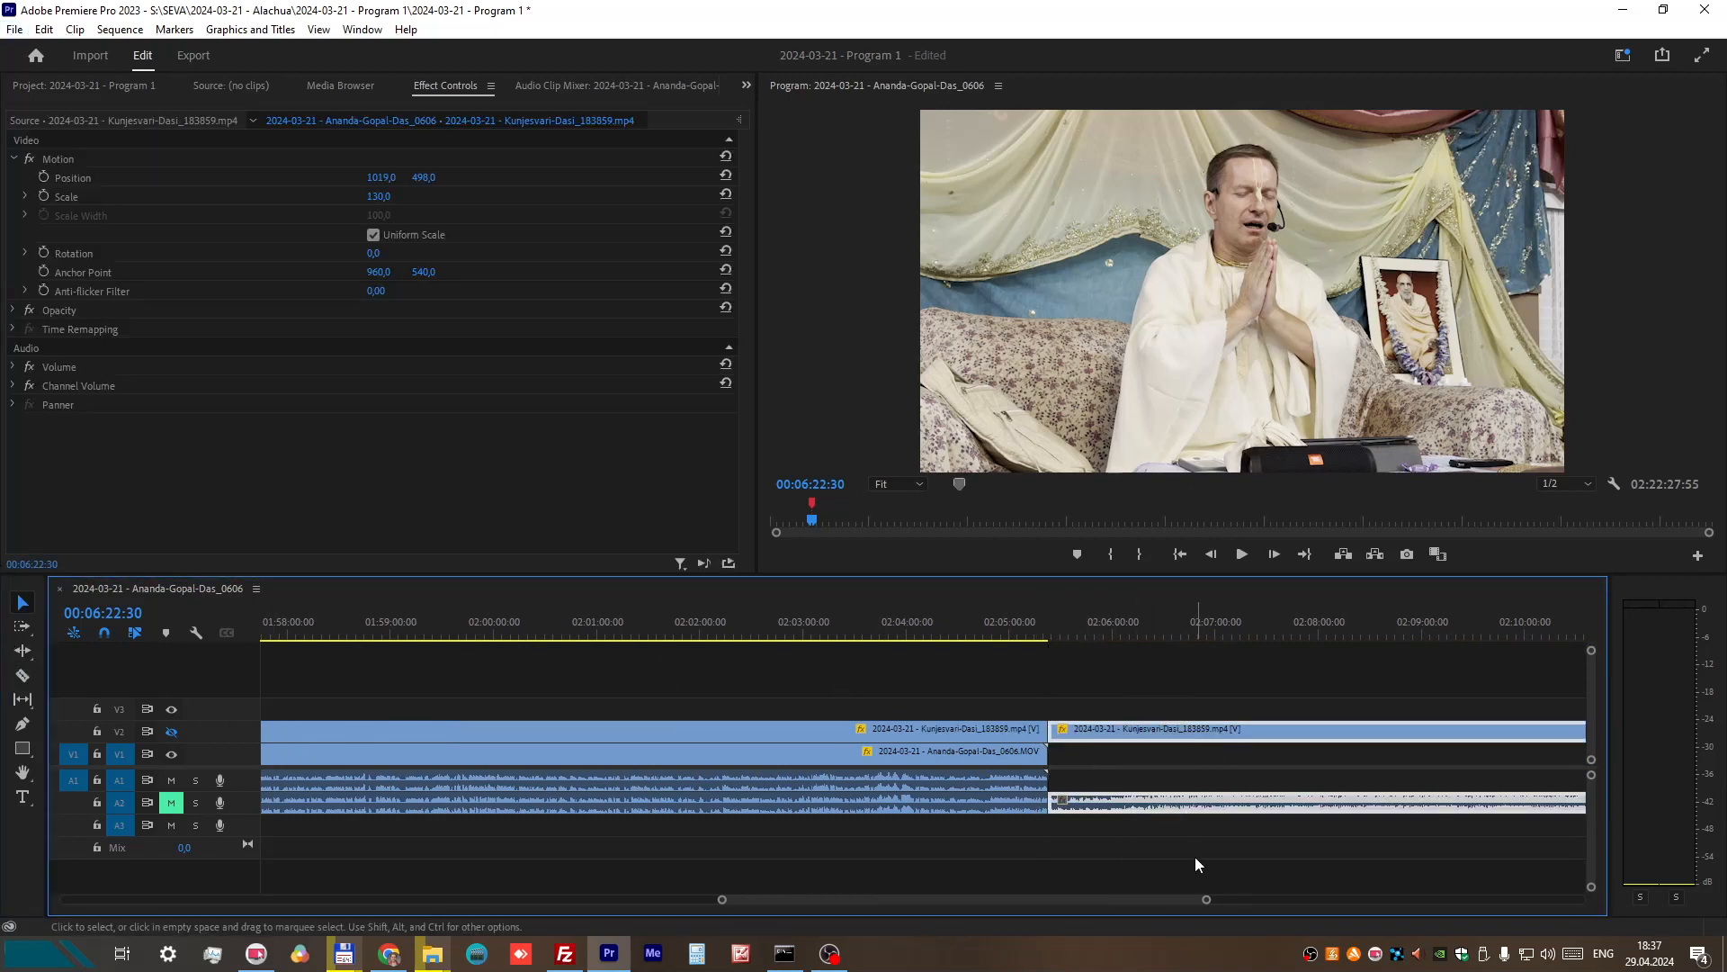
key(Delete)
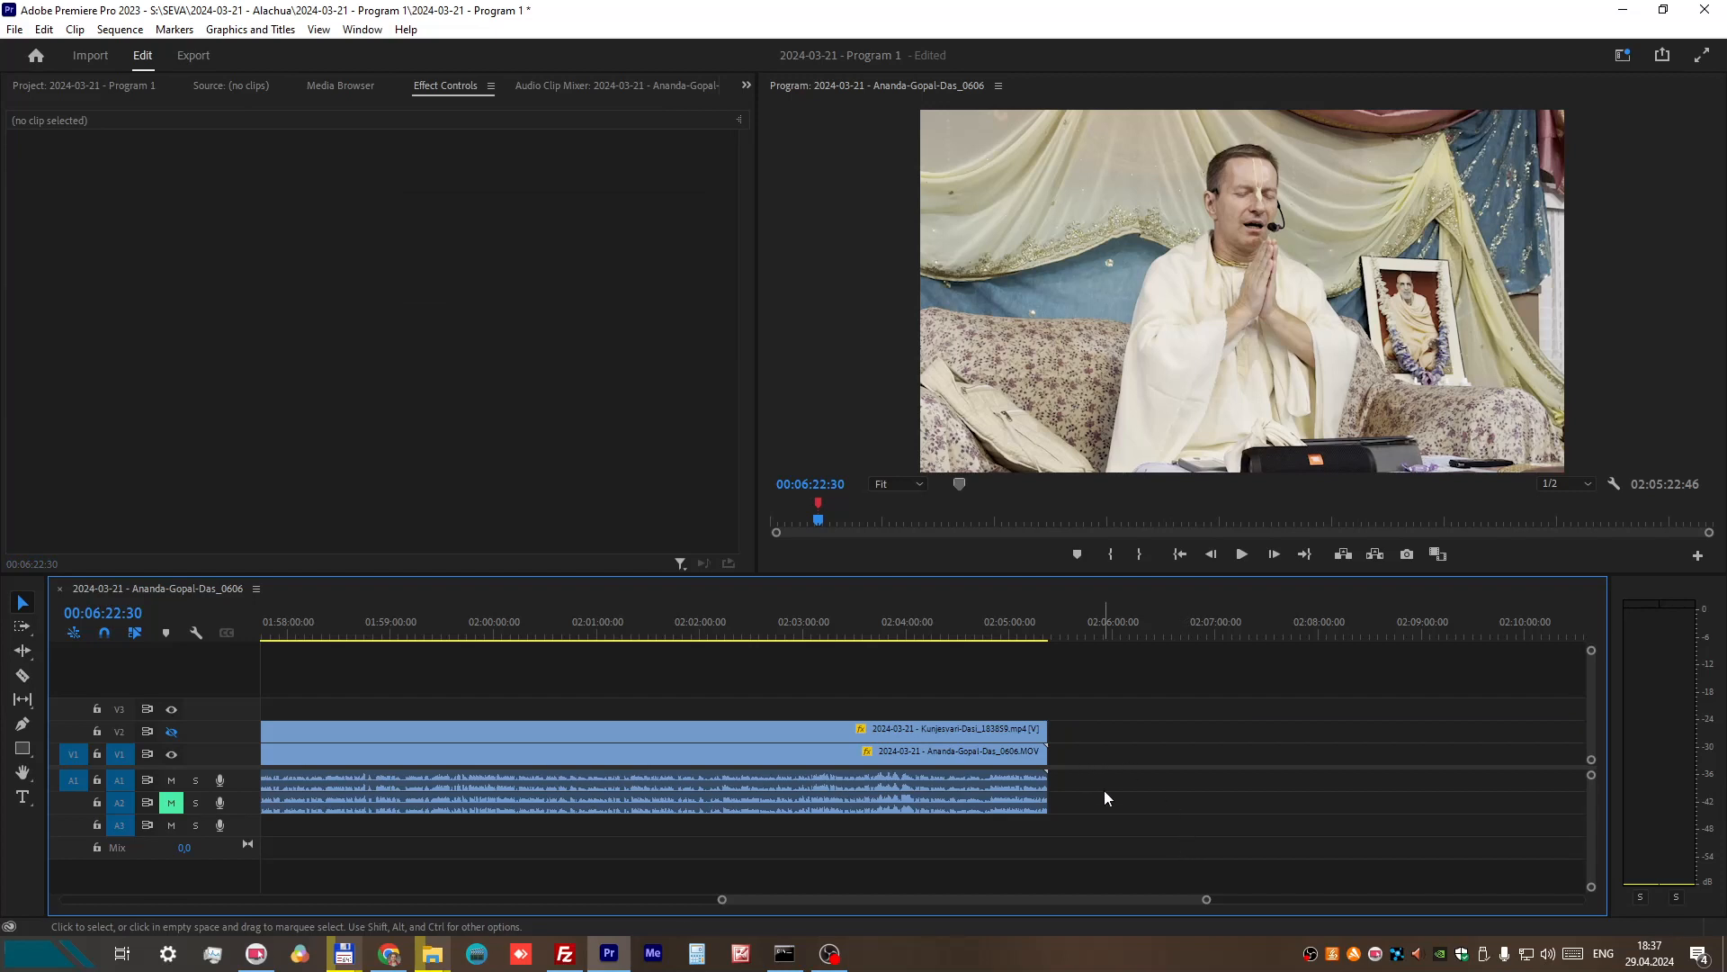
Step: Play the closing passage from about 02:05:04:43 to 02:05:18:13 to find a suitable end point
alt+scroll(1045, 805, up, 2)
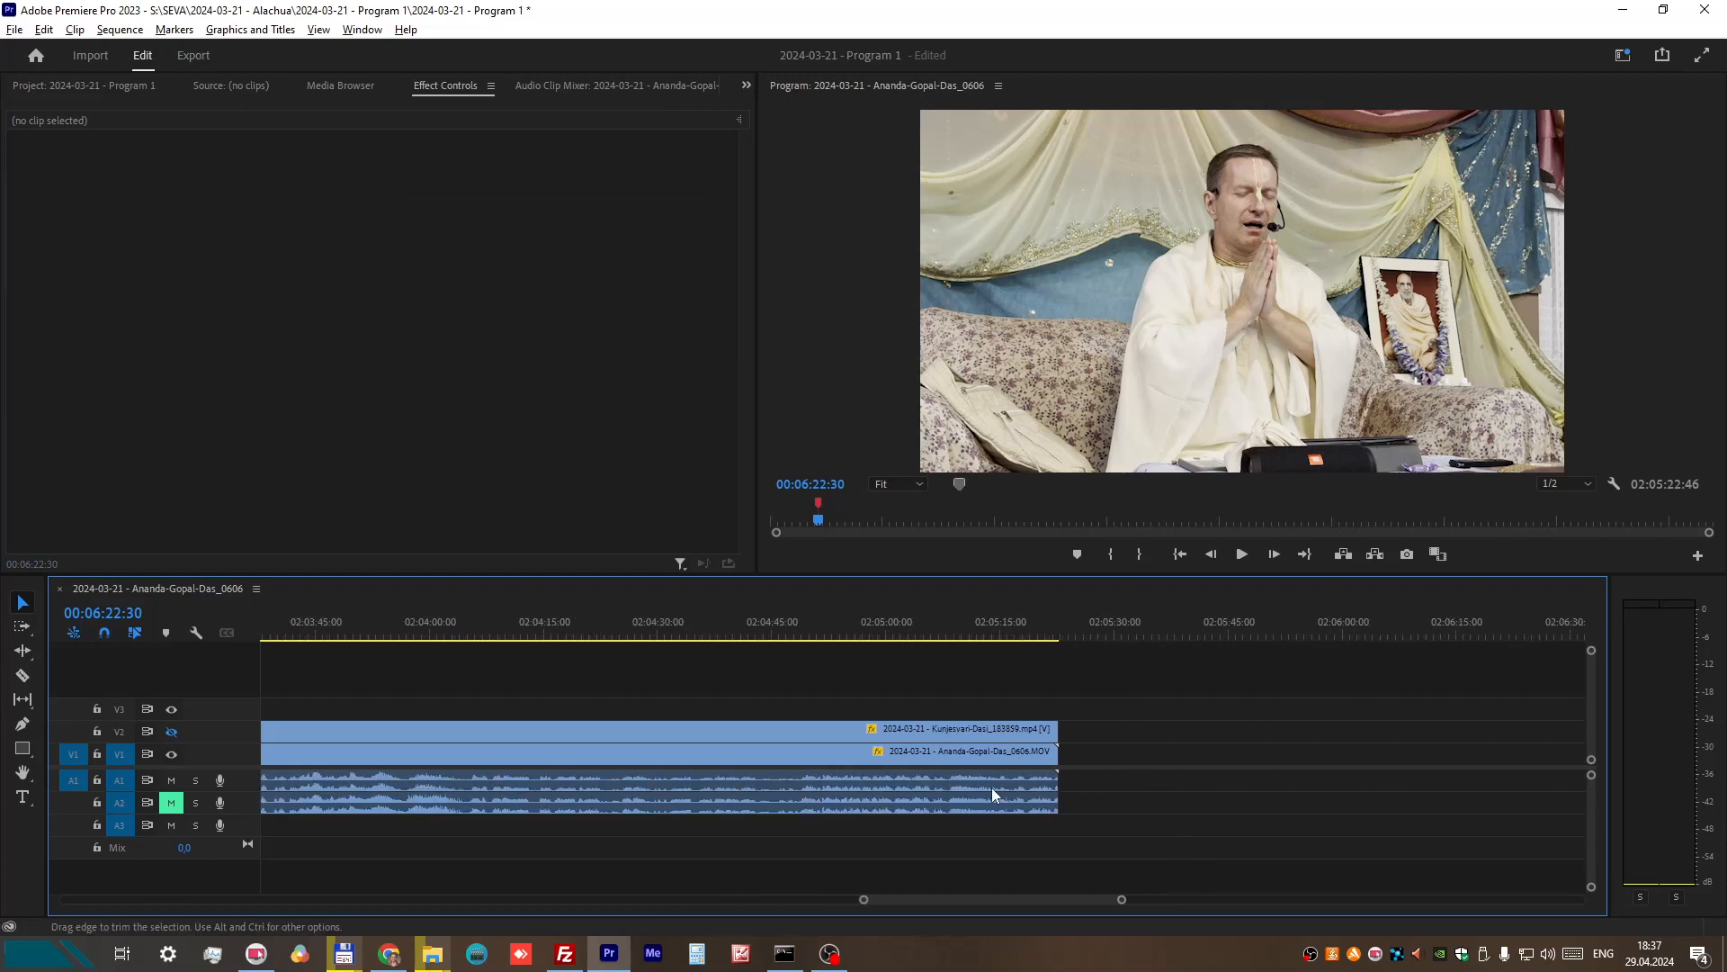
click(932, 630)
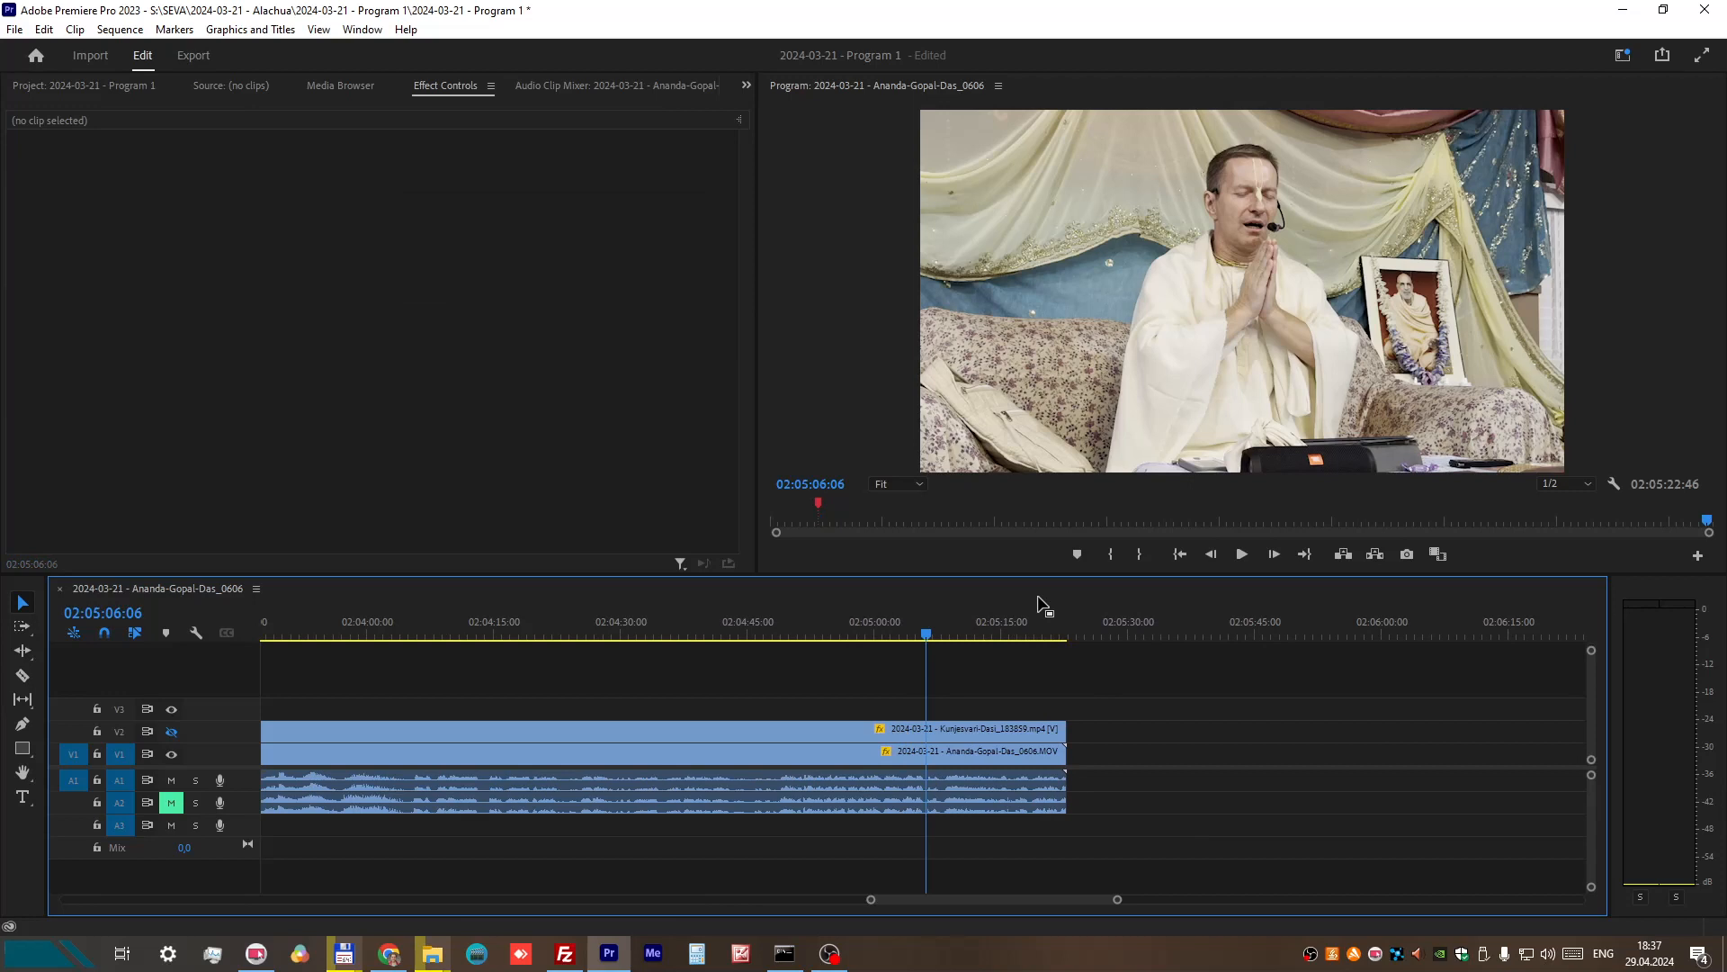
click(1245, 553)
click(1242, 553)
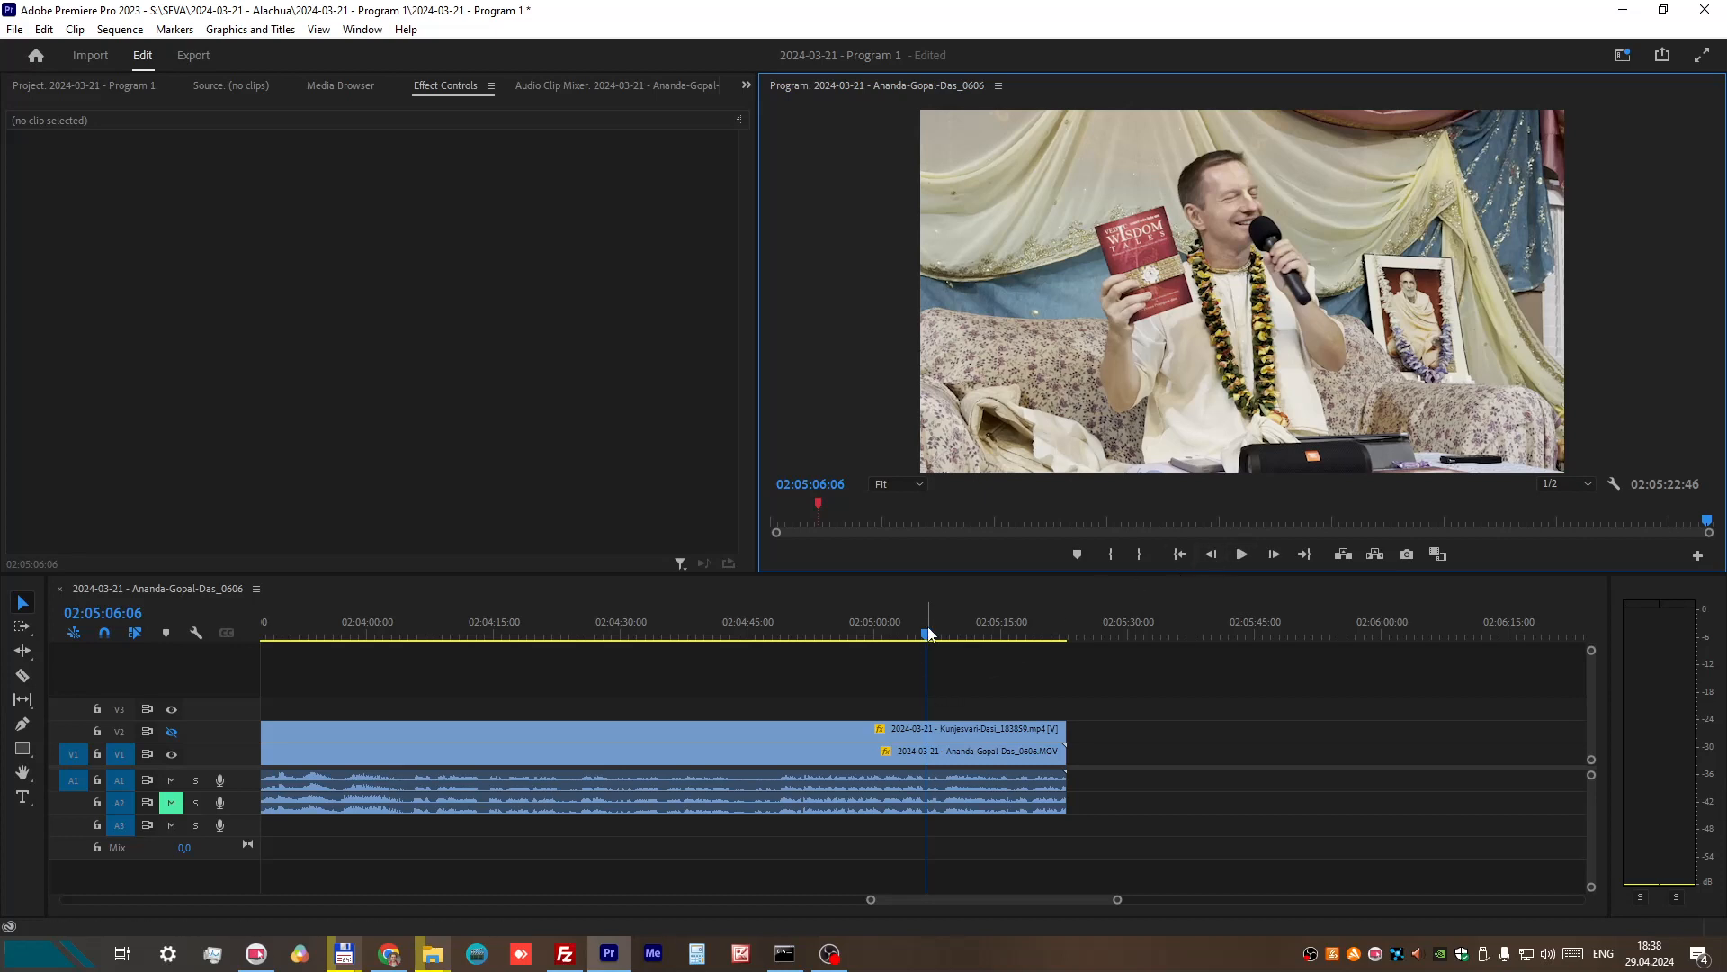
drag(928, 634, 915, 636)
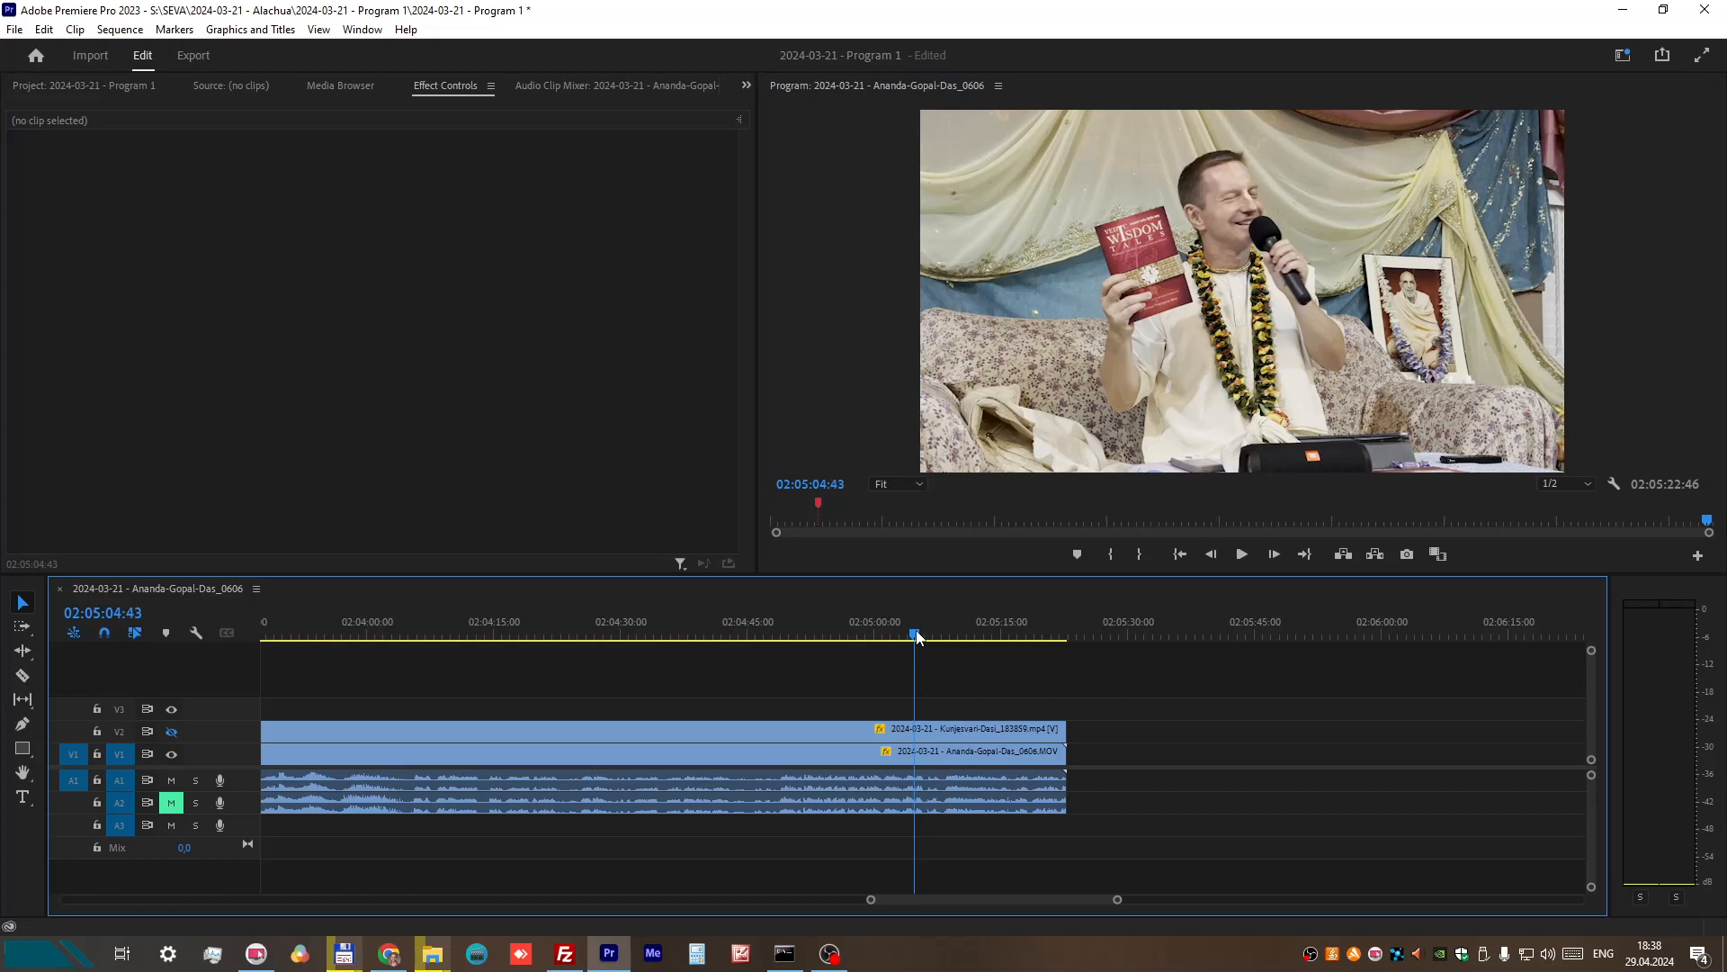
click(1245, 554)
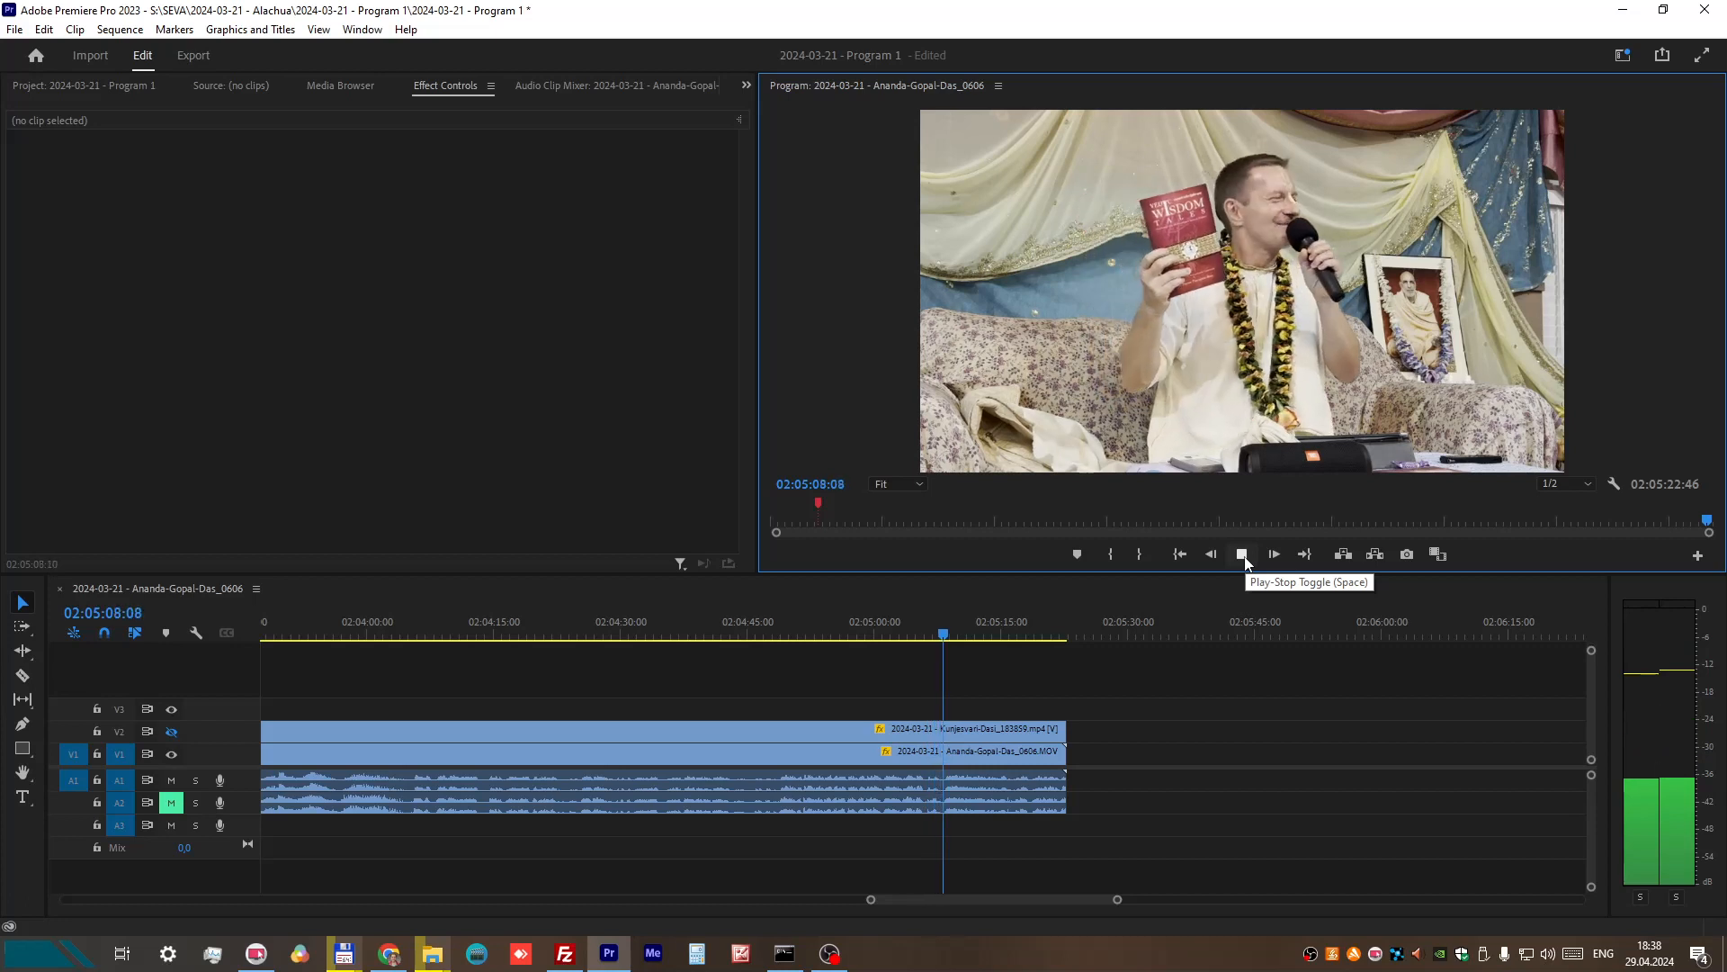
click(1245, 557)
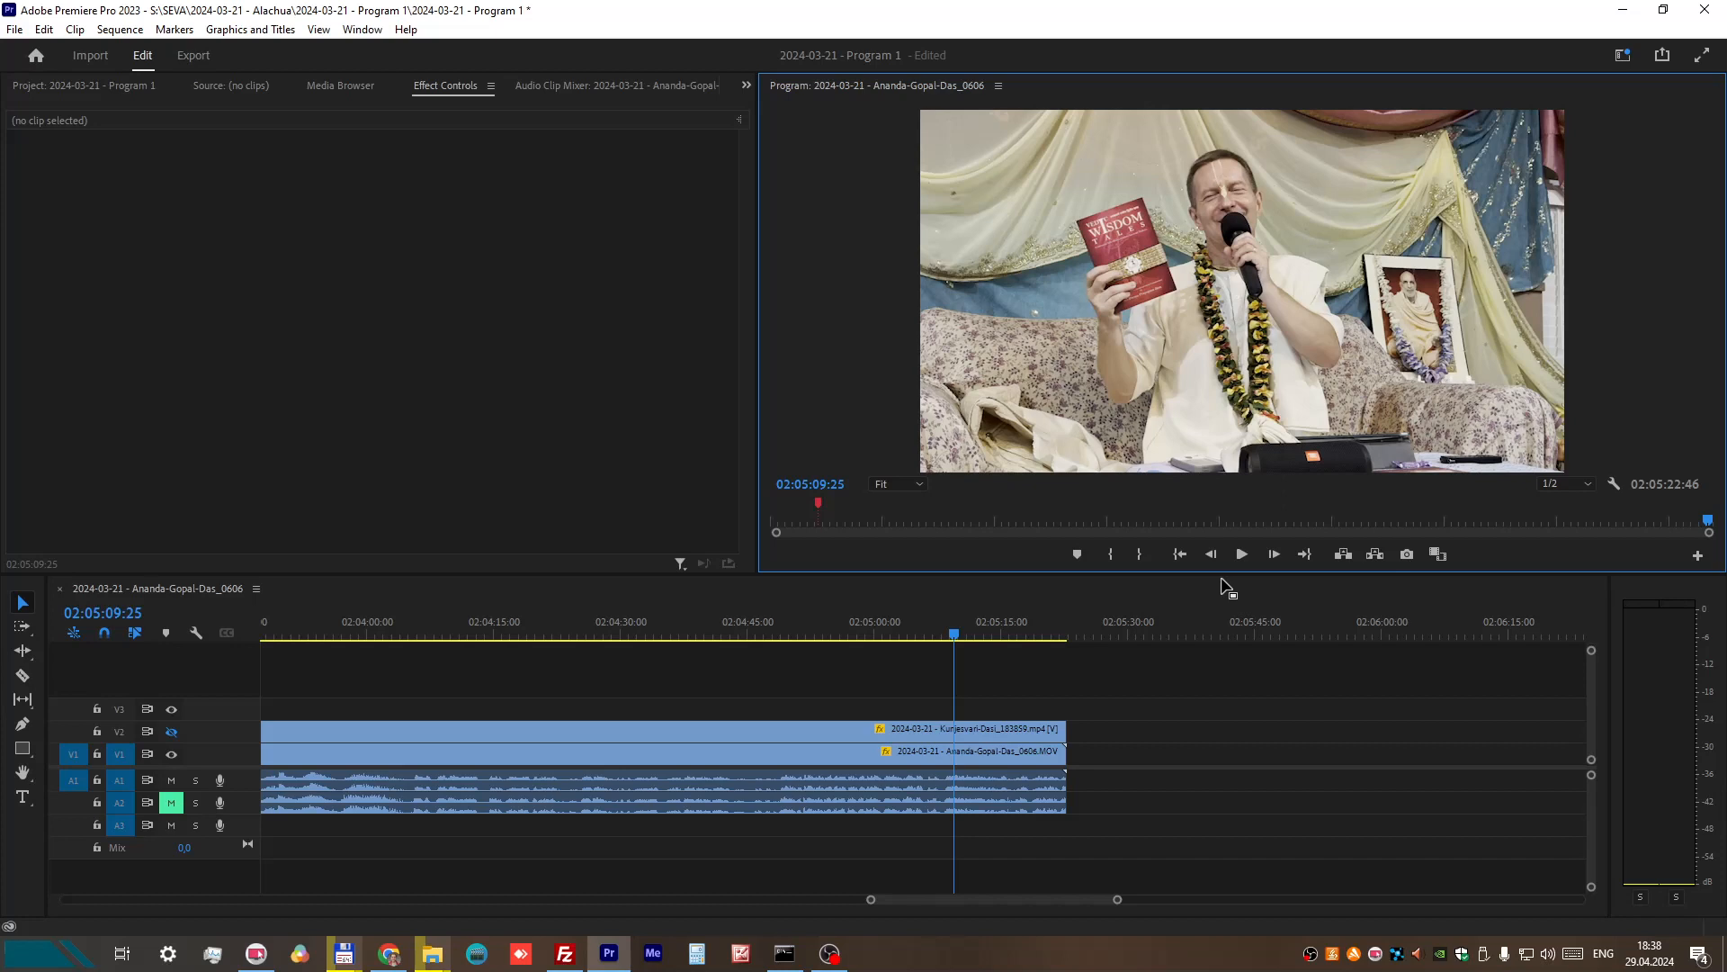
click(1243, 555)
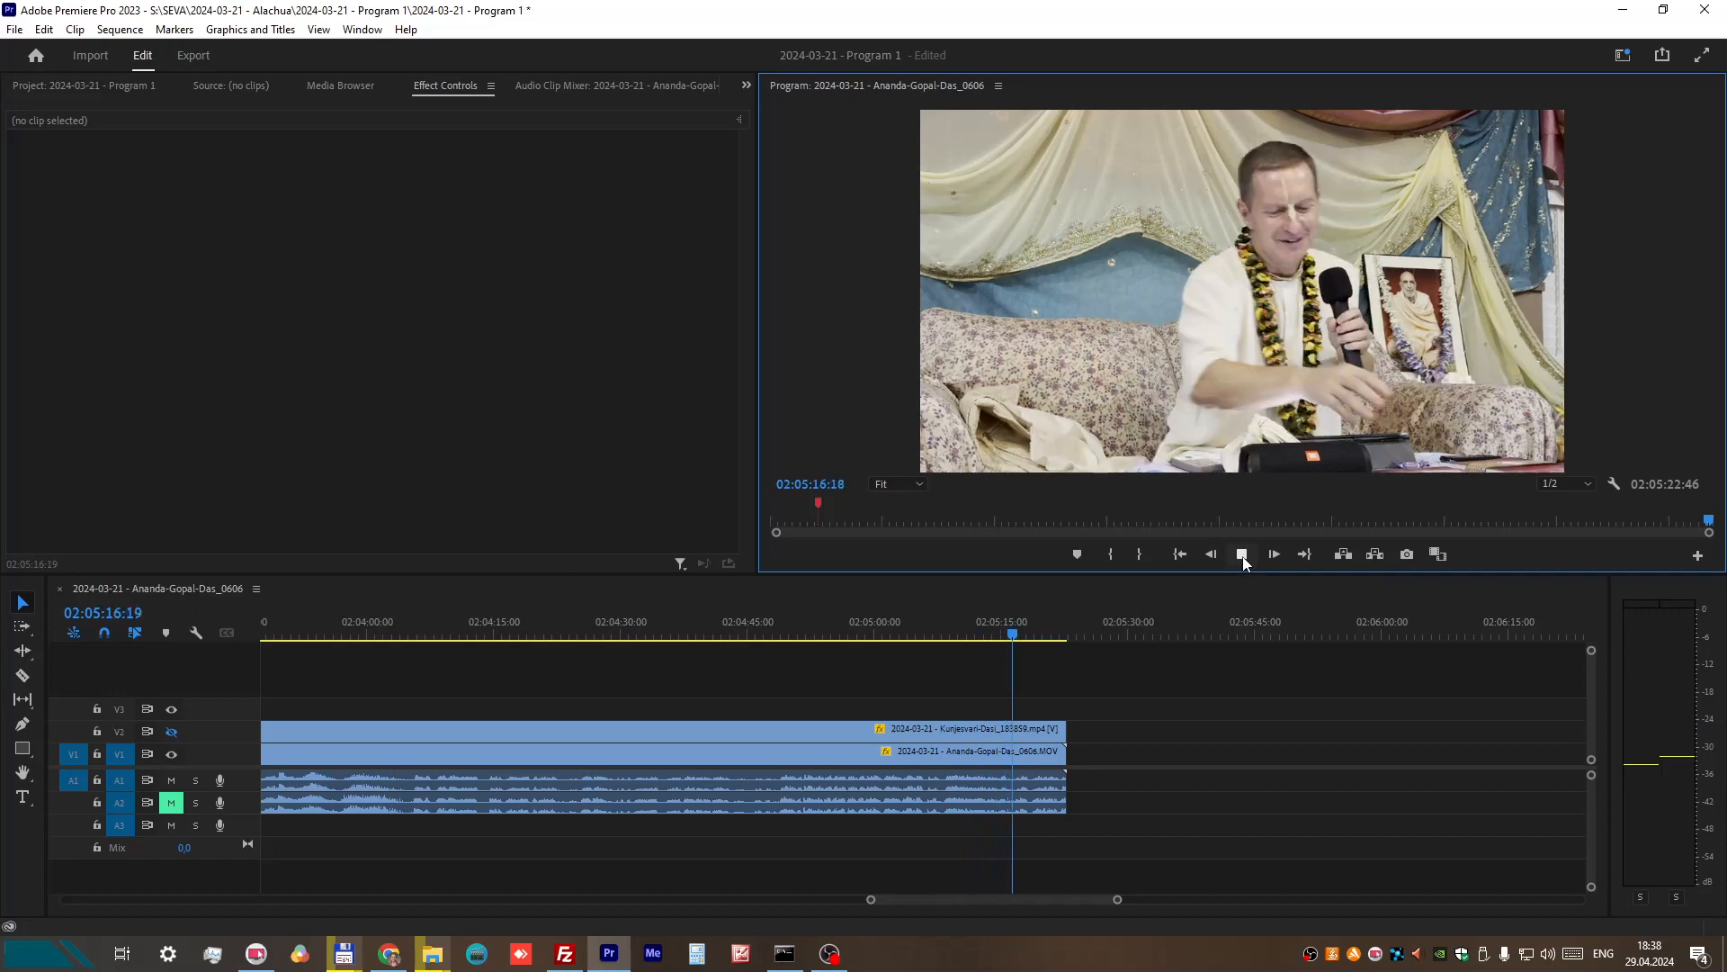
click(1242, 554)
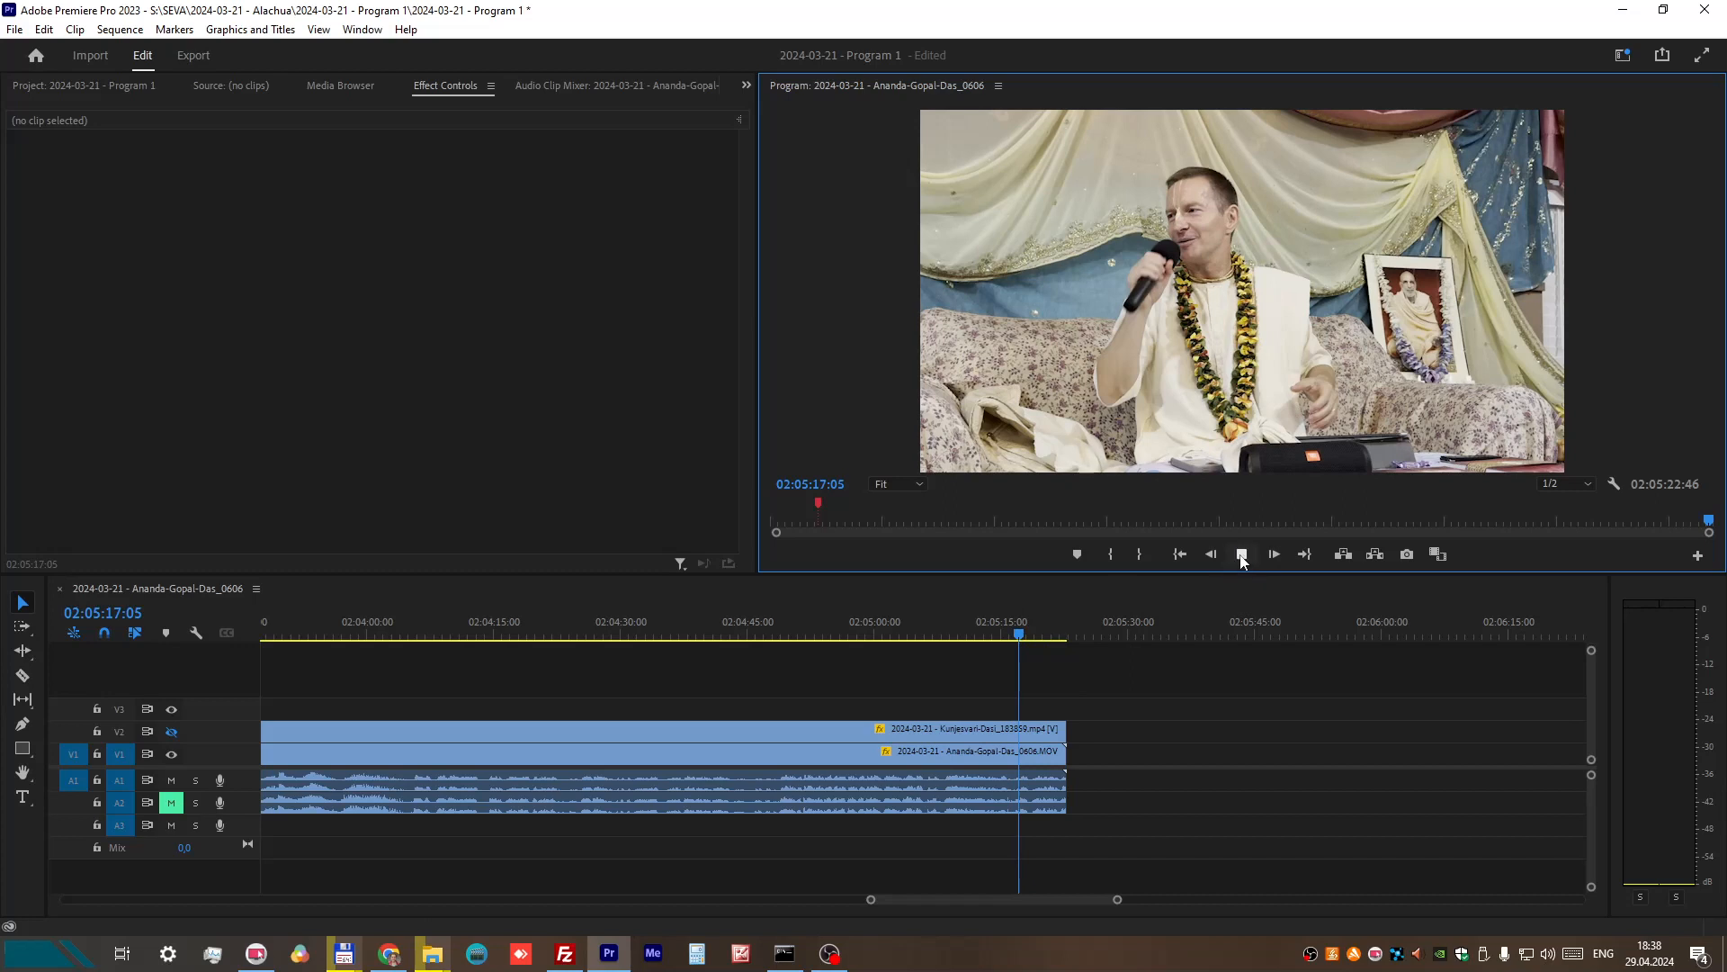
click(1242, 554)
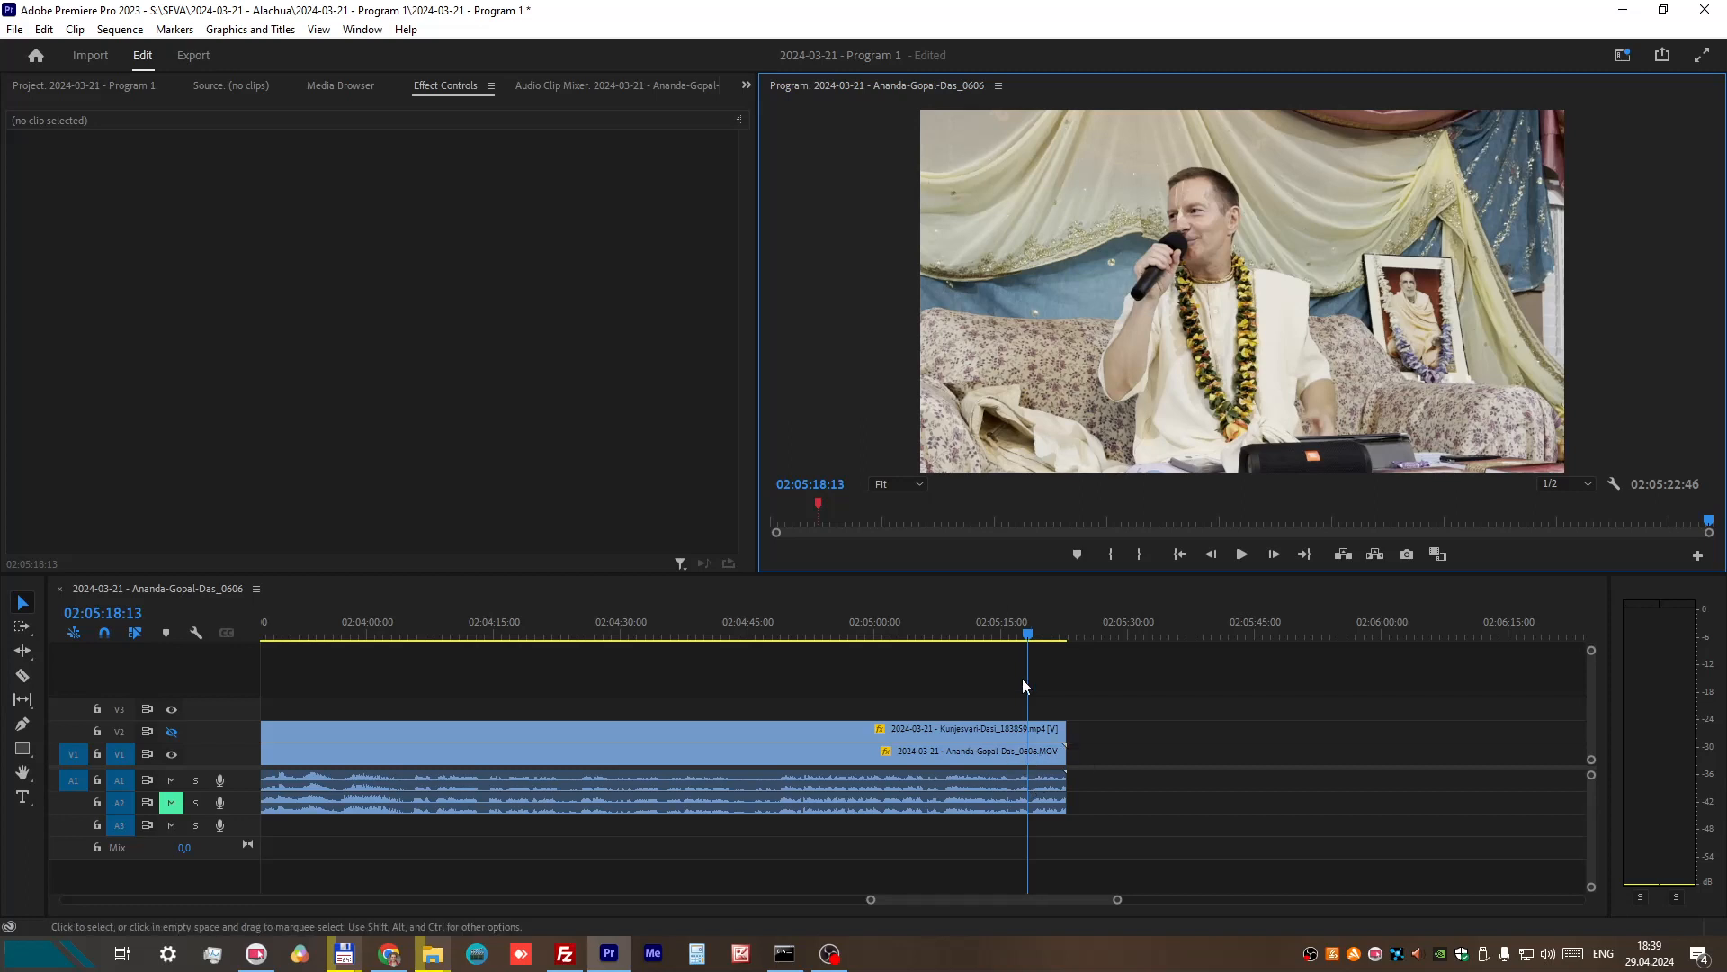
Step: Trim the ends of both the V1 and V2 clips with their audio to 02:05:16:12
click(1012, 635)
drag(1012, 637, 1010, 637)
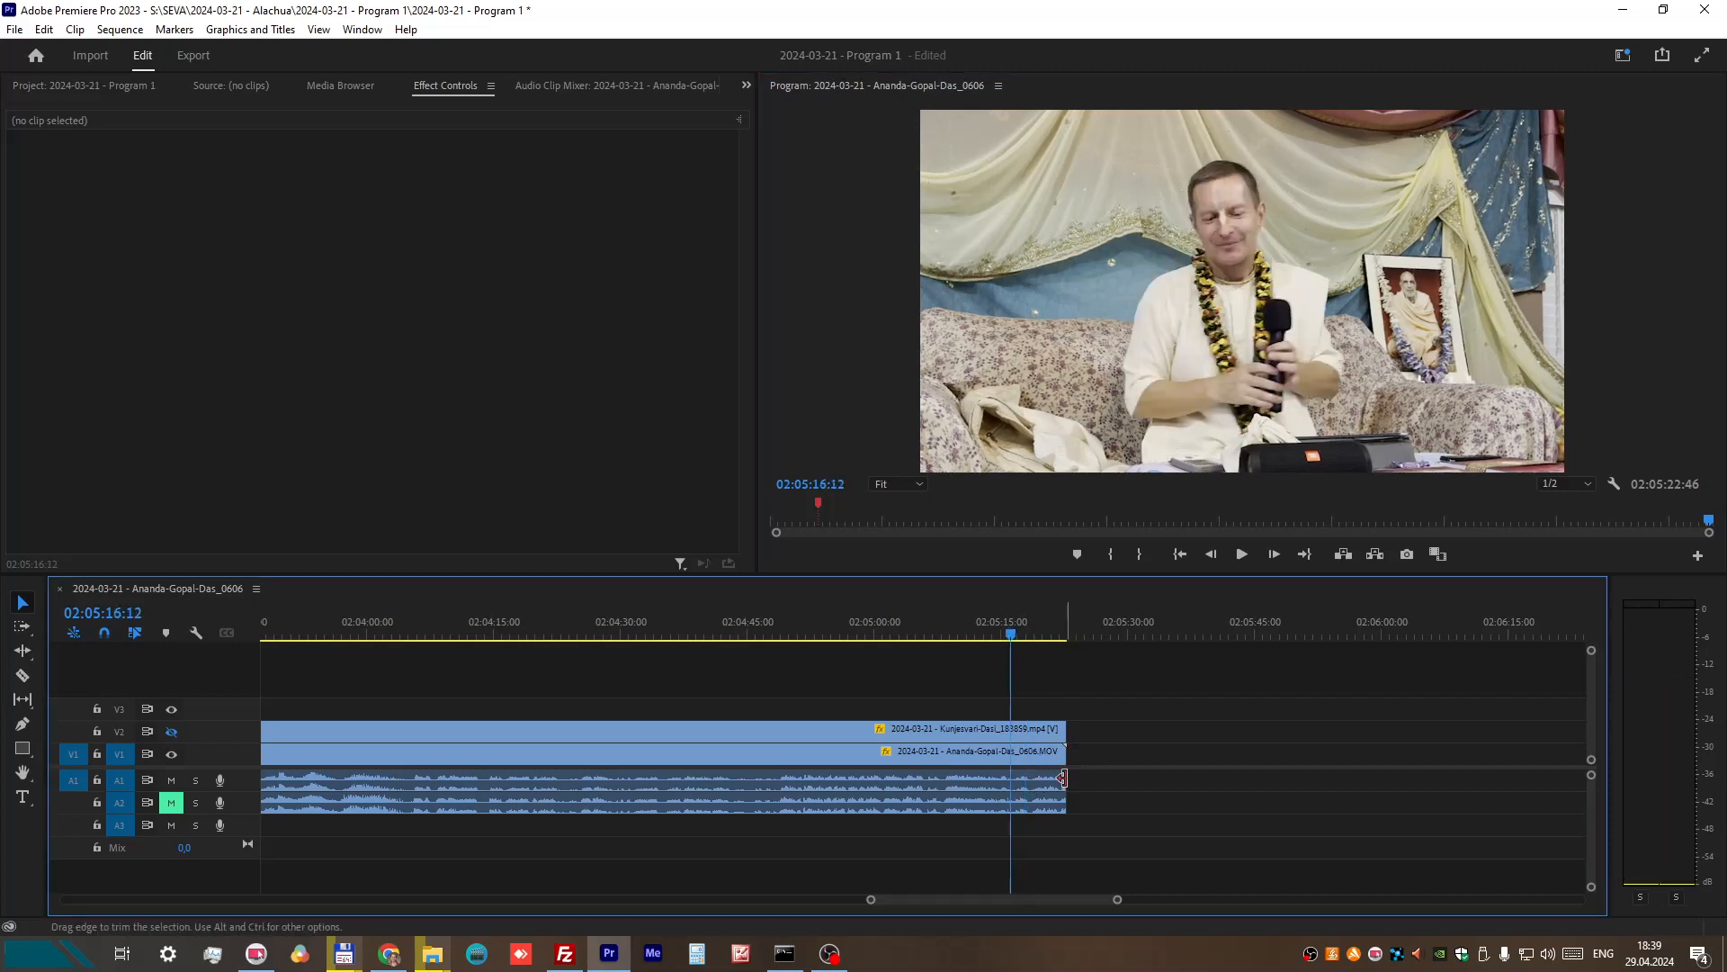
drag(1065, 777, 1009, 752)
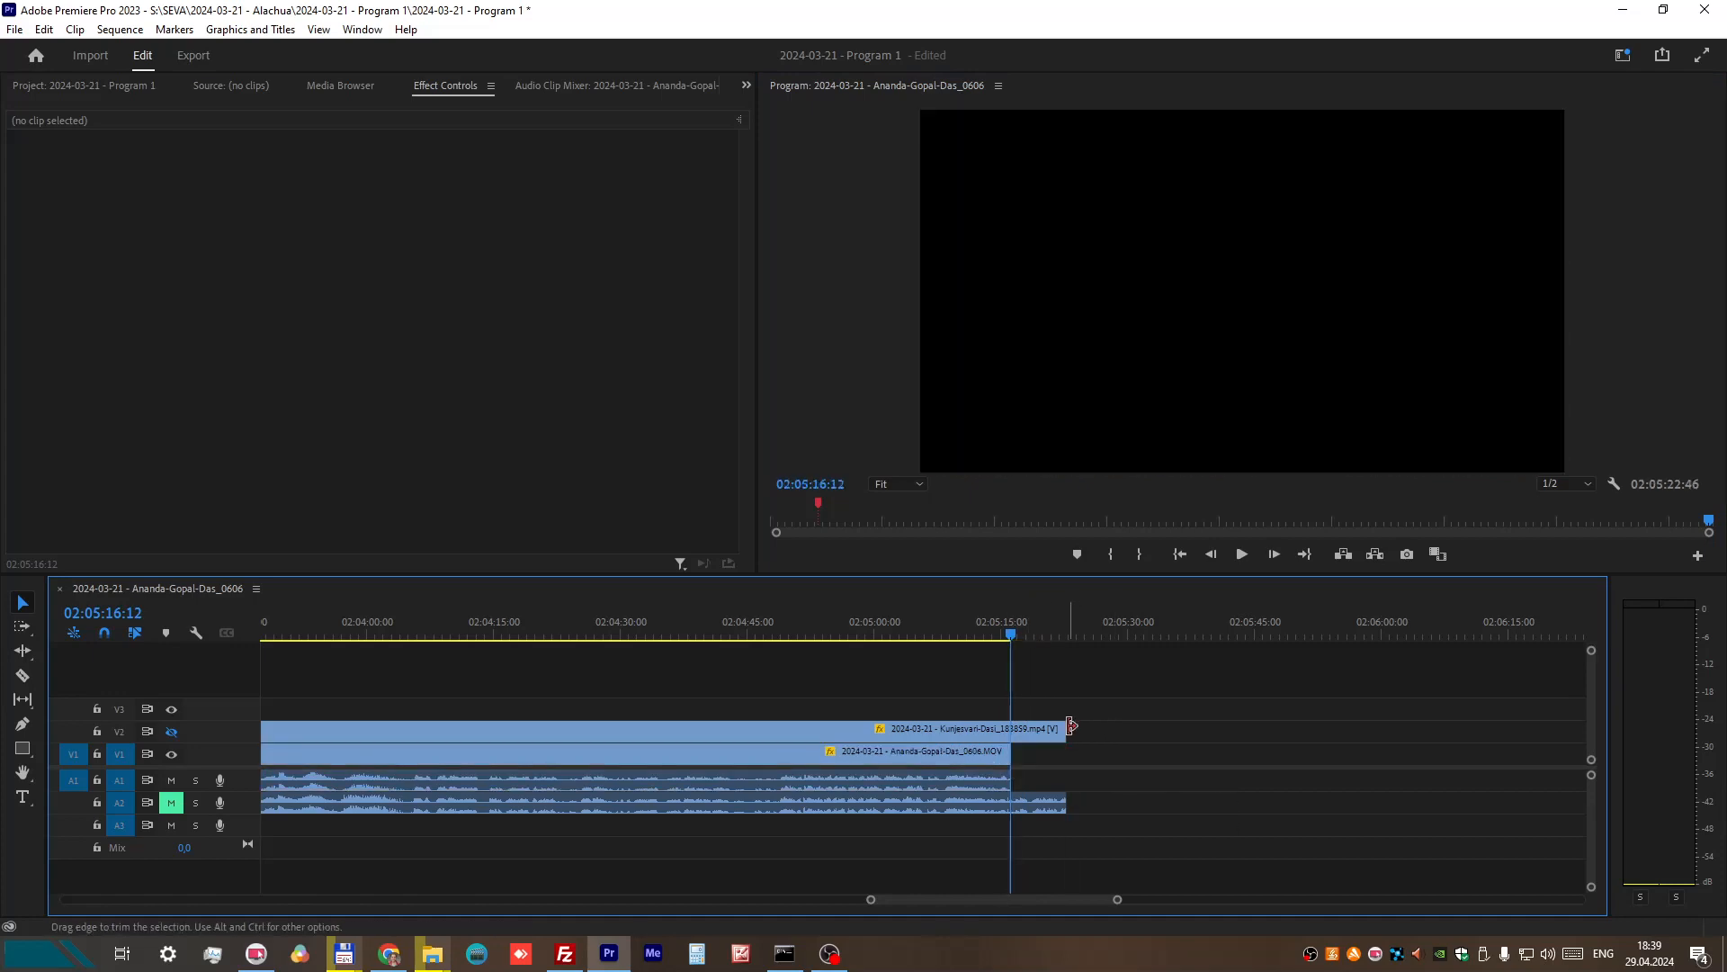
drag(1027, 727, 1010, 729)
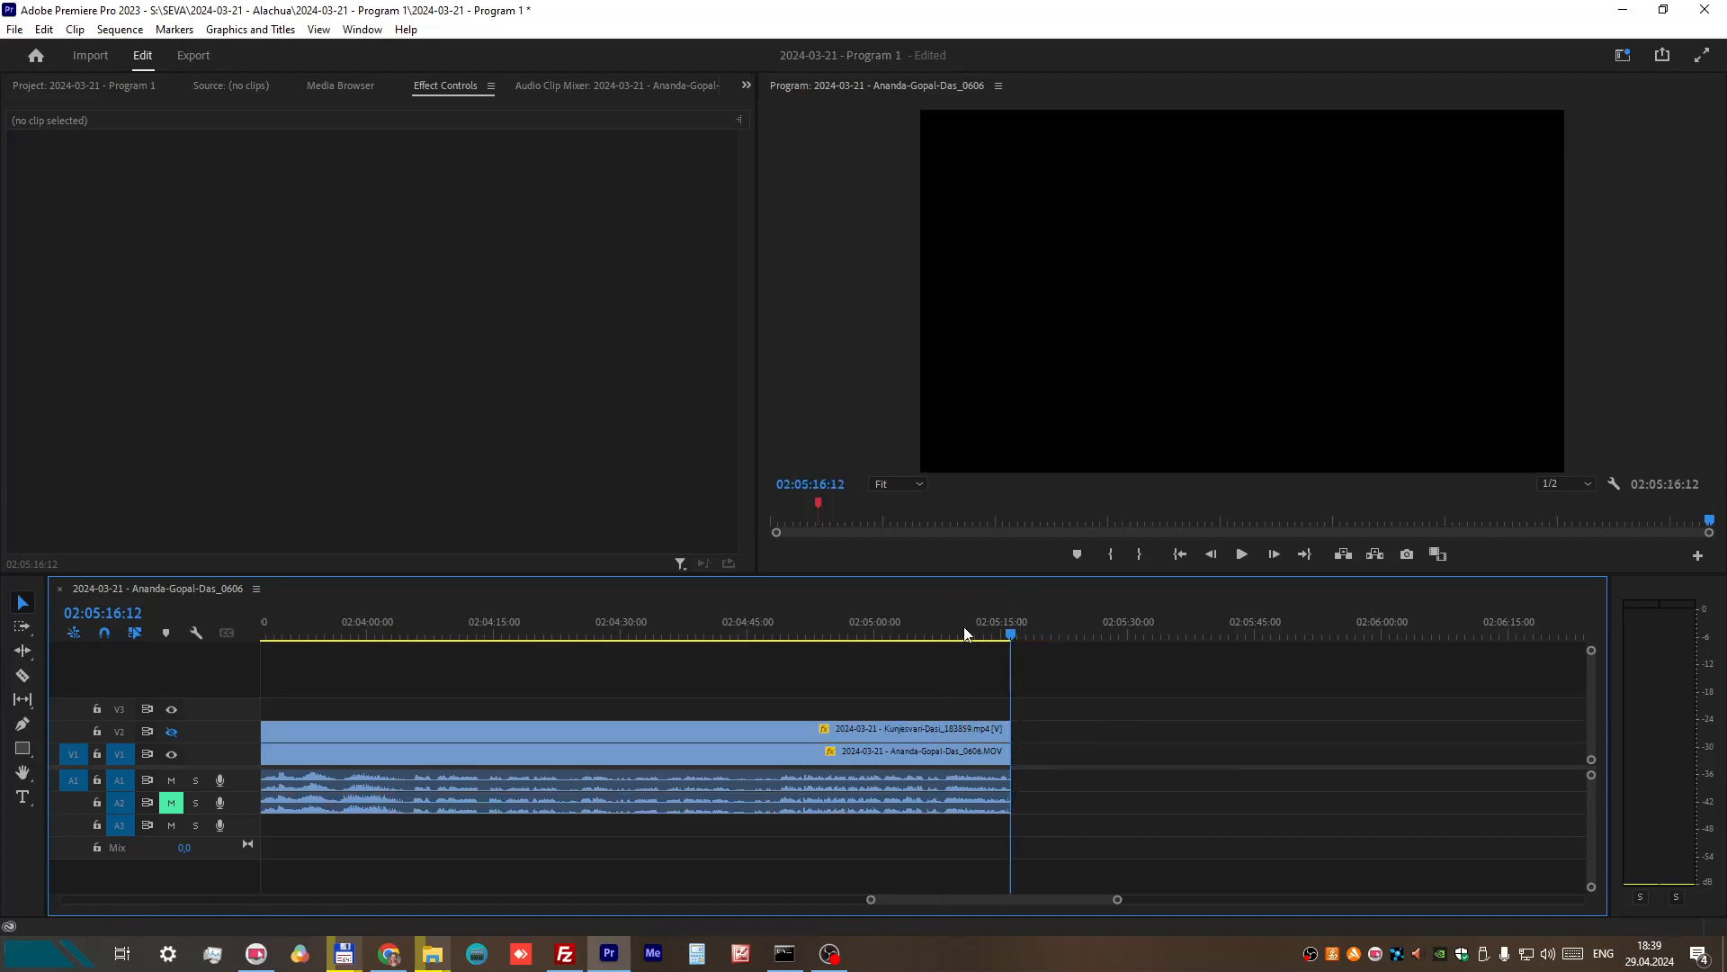
Step: Apply the default transitions to the end of the V1 clip and the end of its A1 audio
right_click(1008, 756)
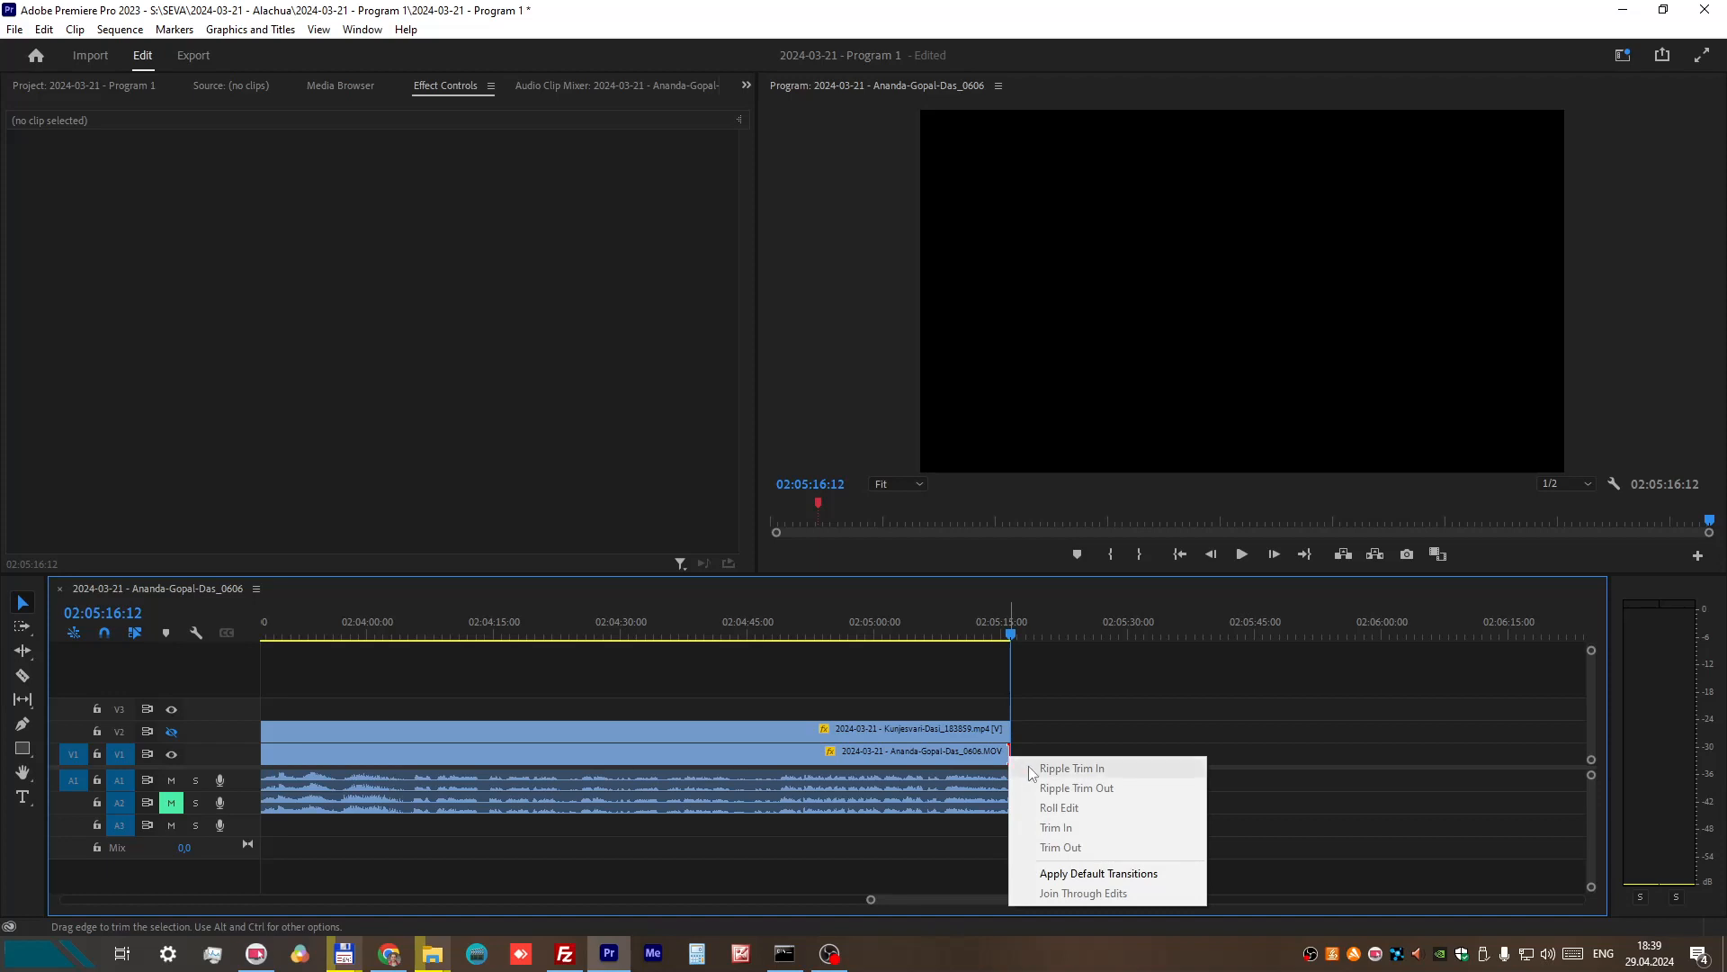
click(1061, 875)
right_click(1007, 781)
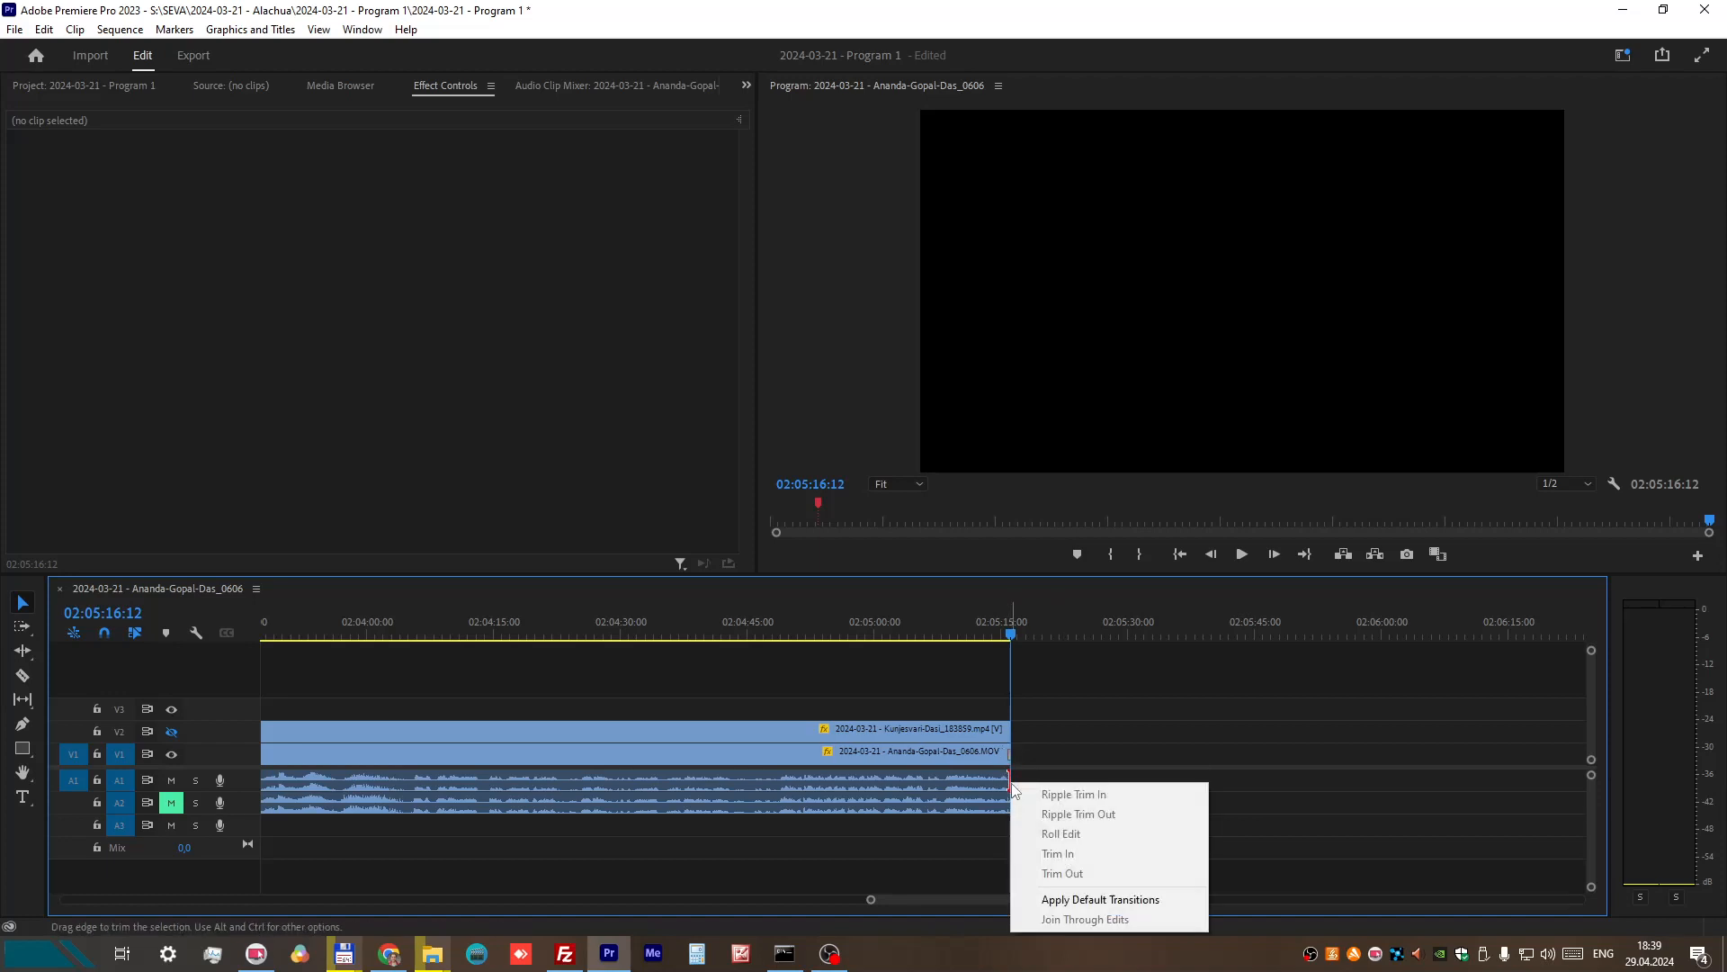
click(1061, 893)
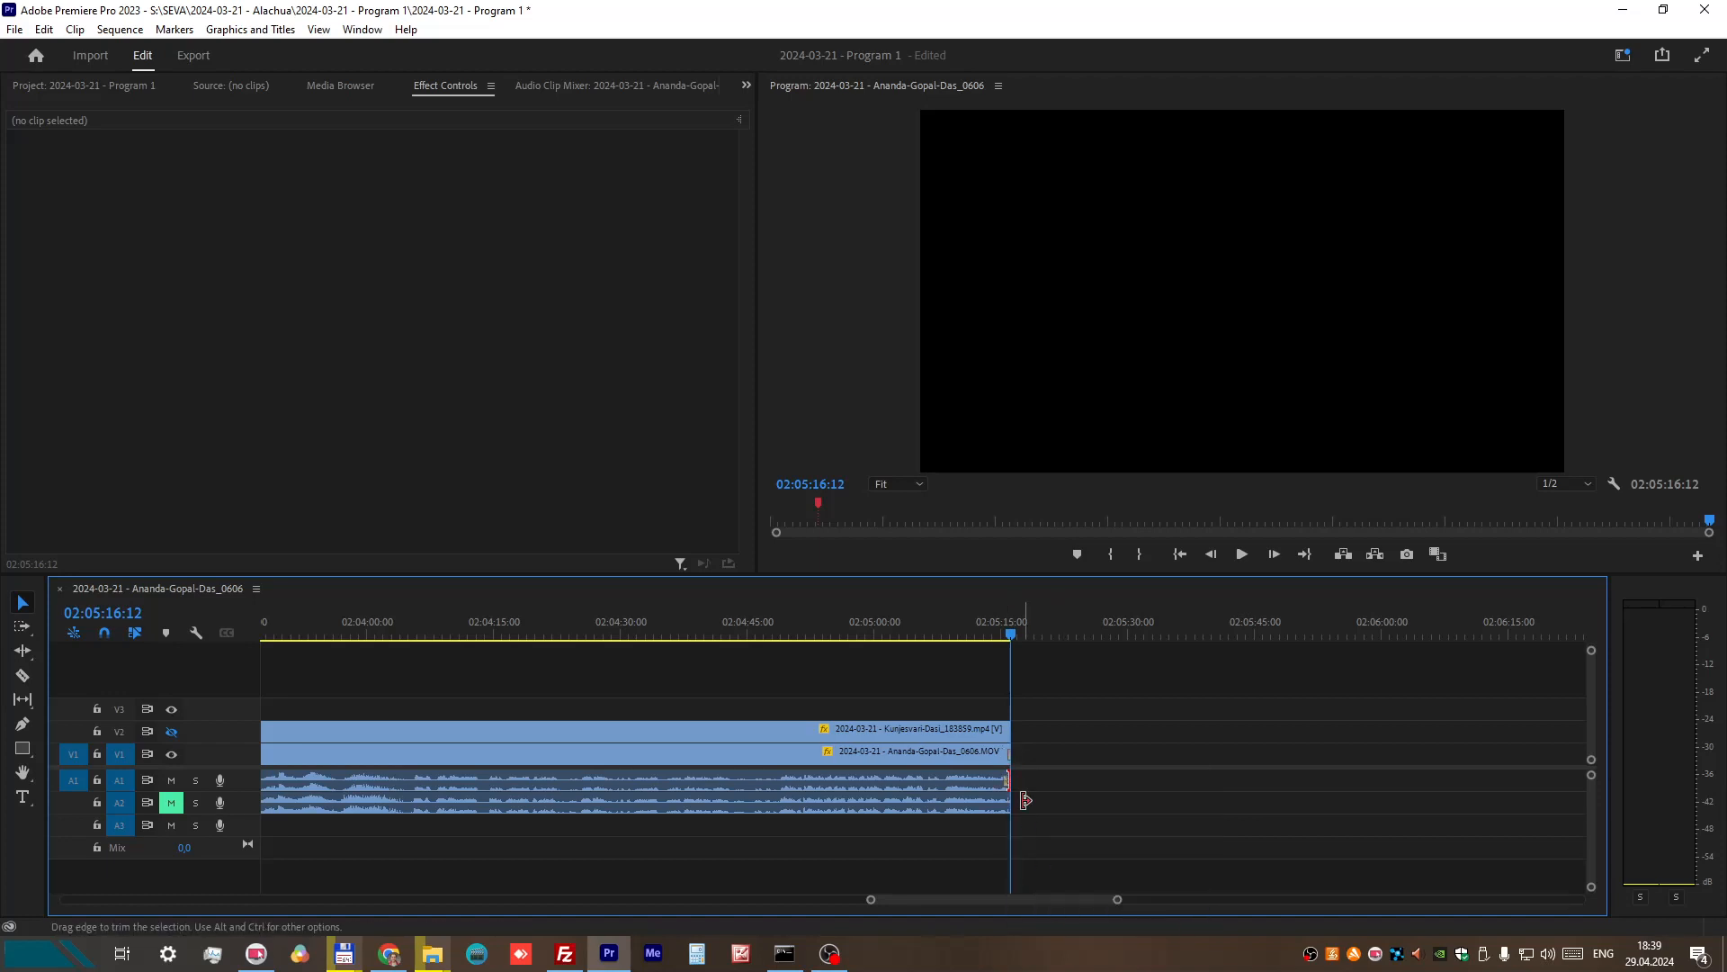
Step: Scrub from 02:05:12:29 to 02:05:16:06 to check the closing fade at the end of the sequence
click(979, 635)
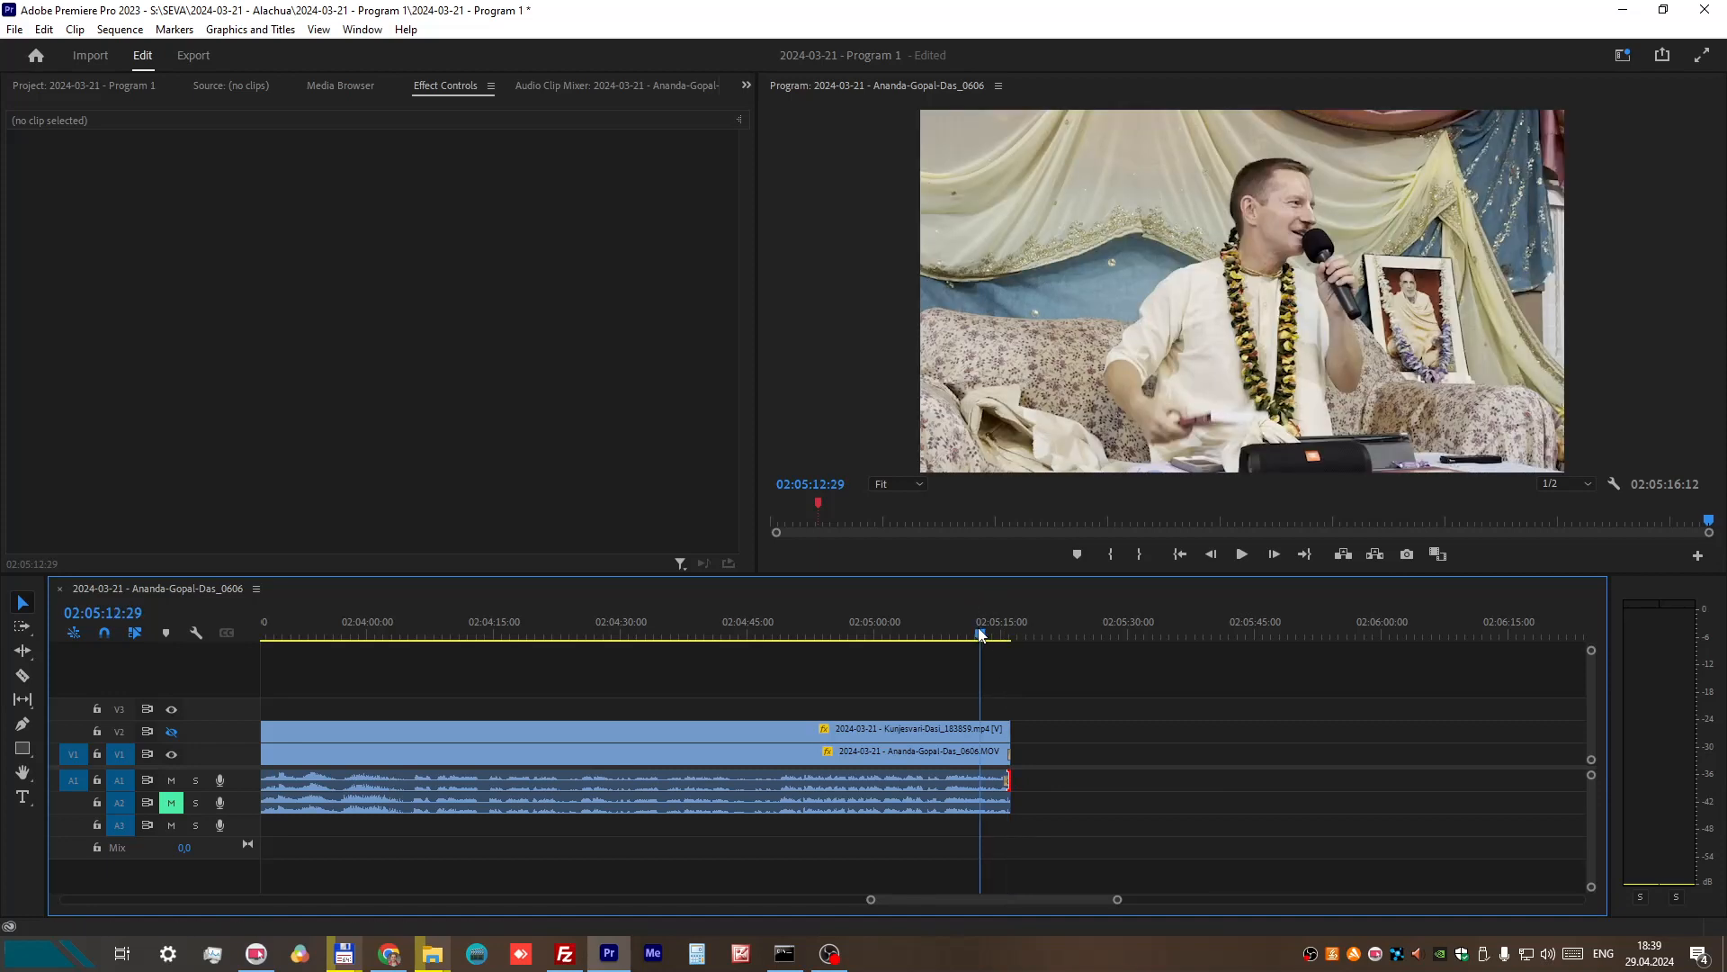
drag(980, 635, 1010, 633)
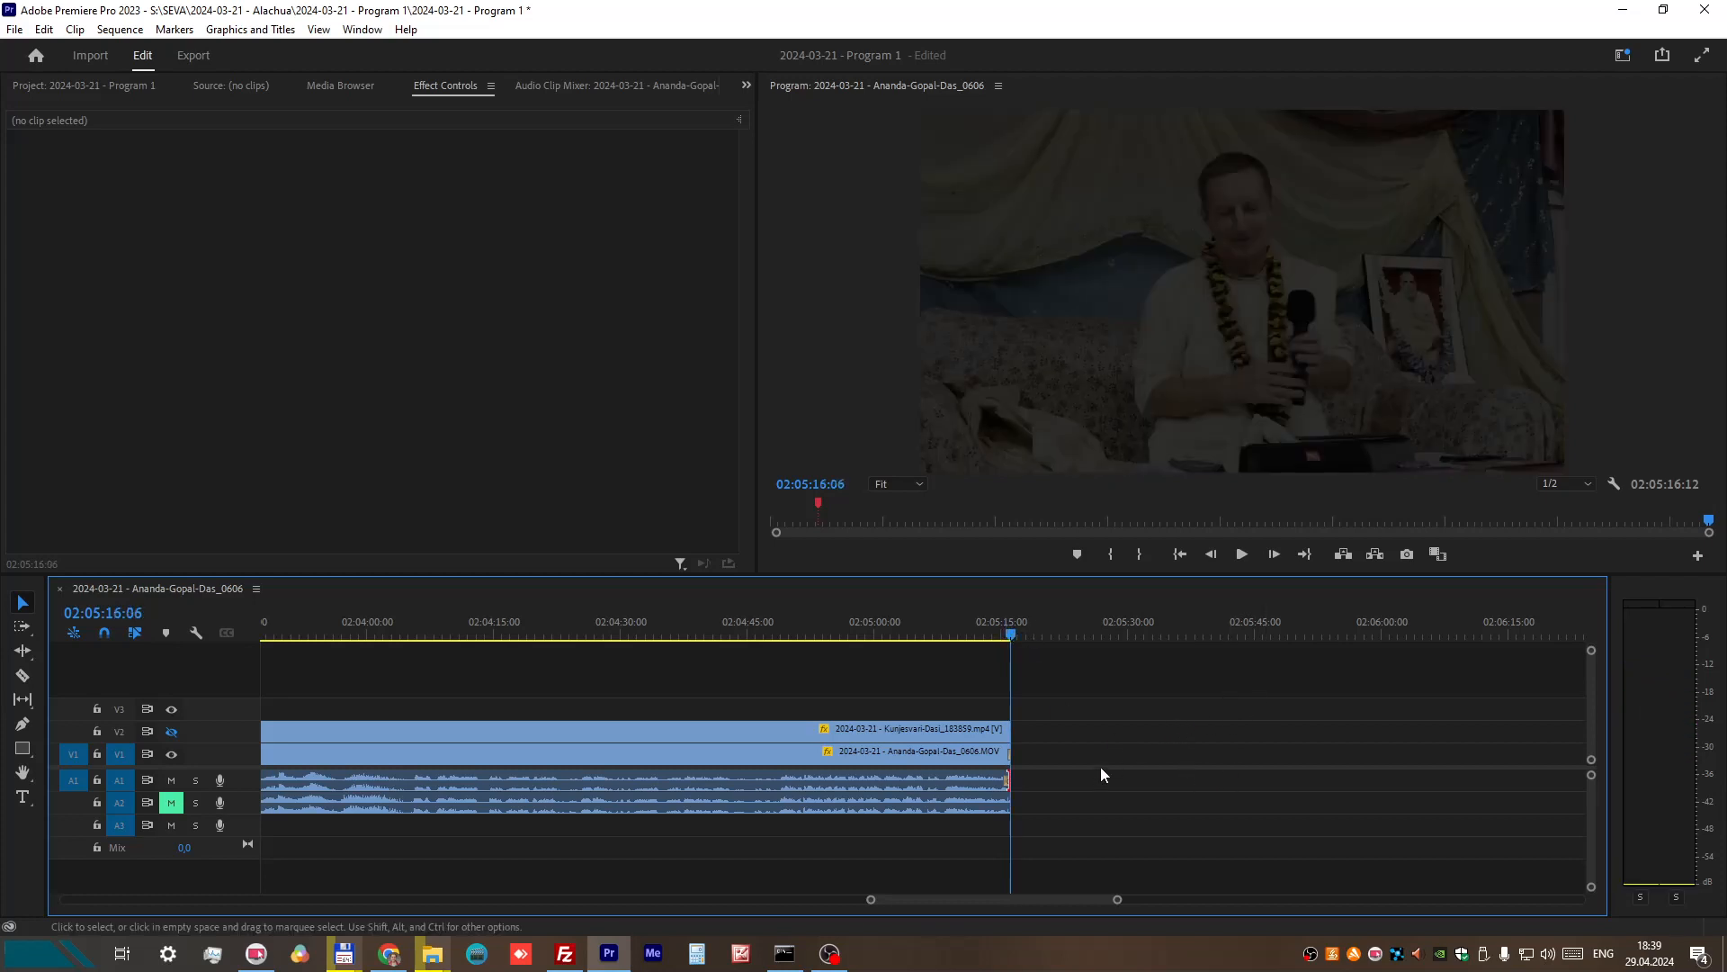
scroll(1346, 752, down, 4)
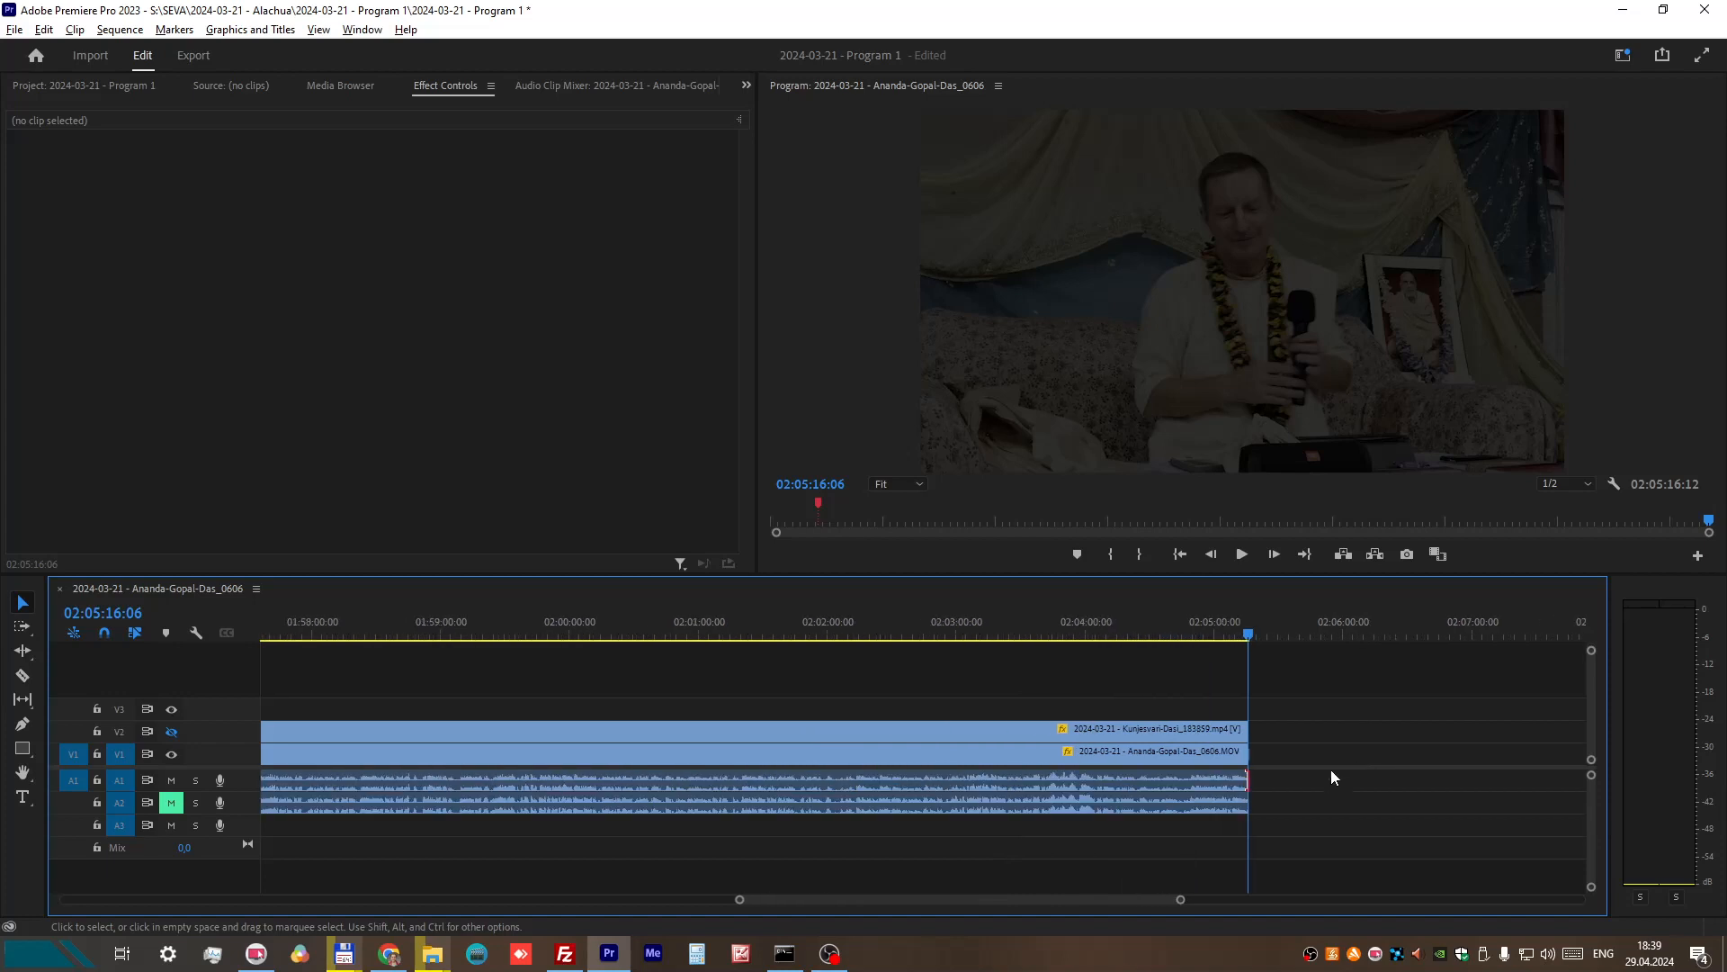
scroll(1142, 898, down, 3)
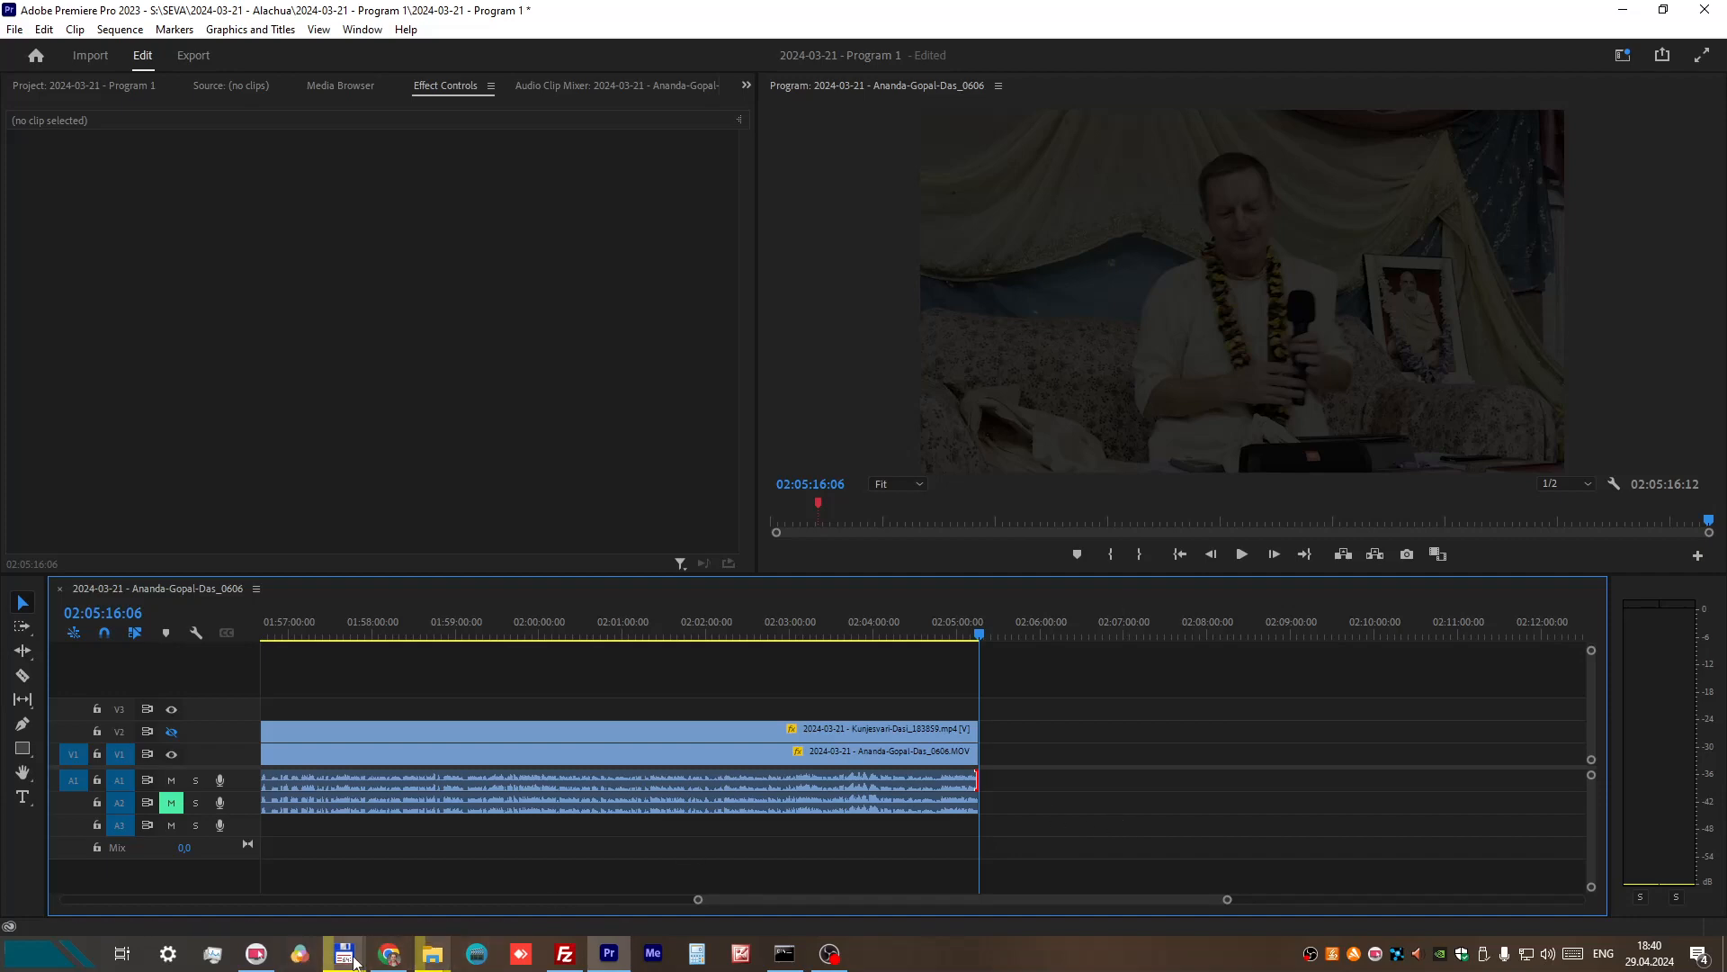
Step: Switch to Total Commander to view the 2024-03-21 - Program 1 project folder
mouse_move(347, 961)
click(451, 847)
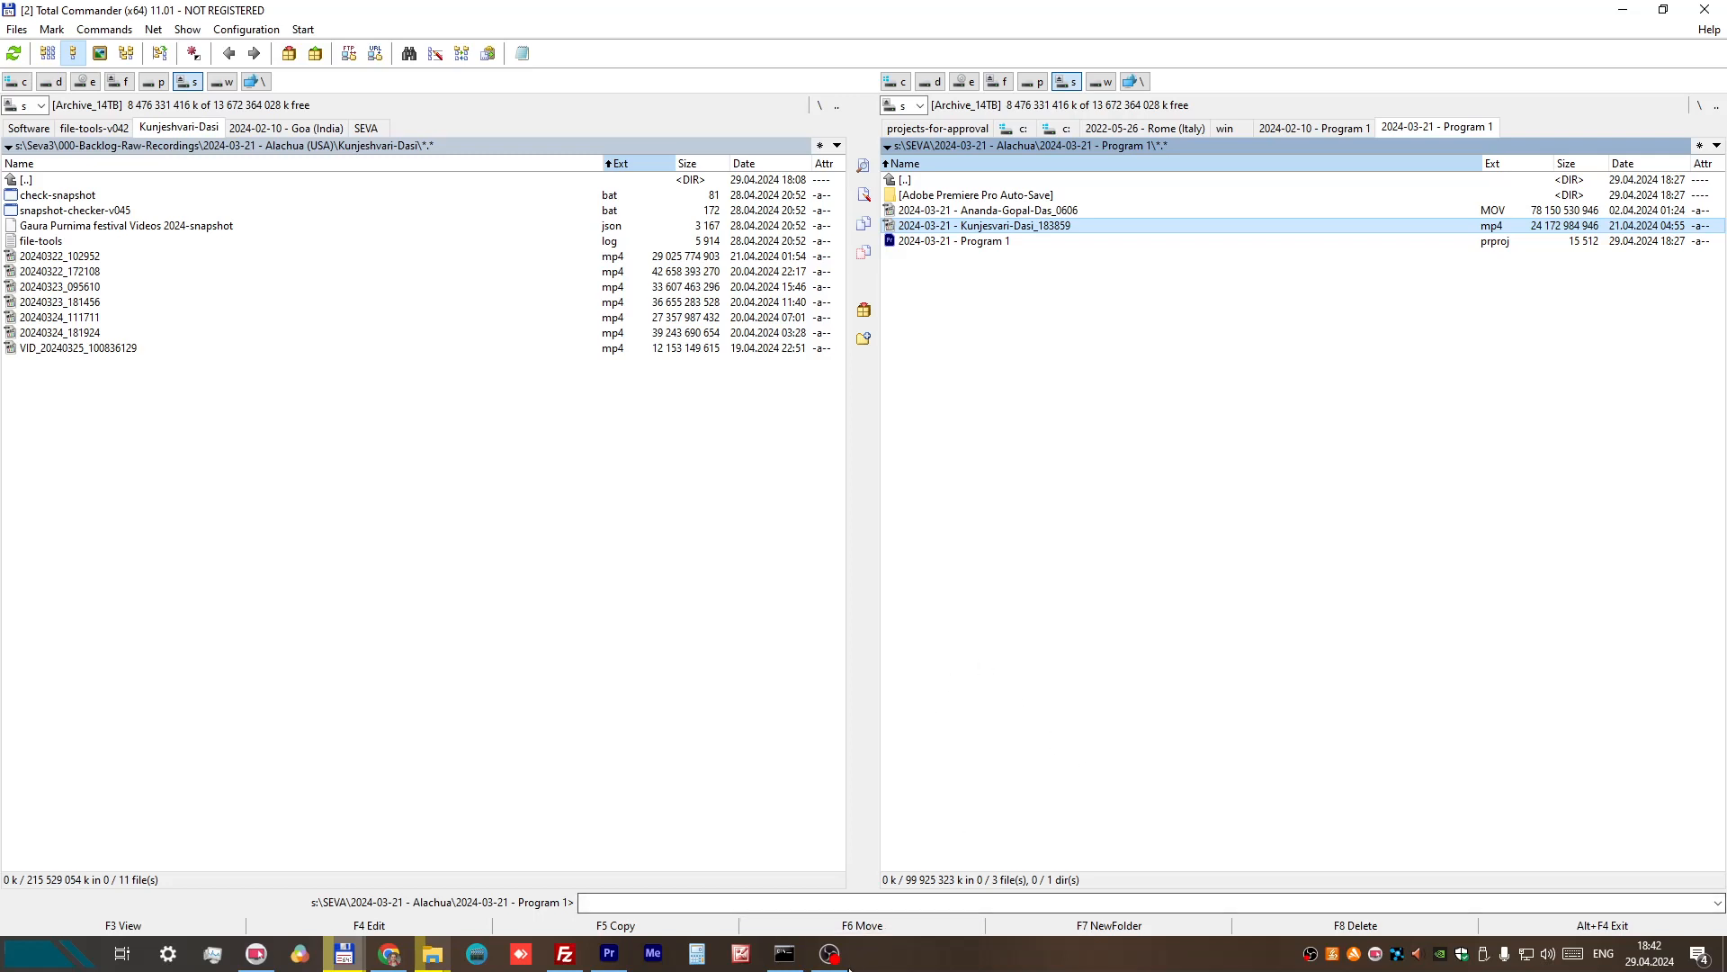
mouse_move(837, 965)
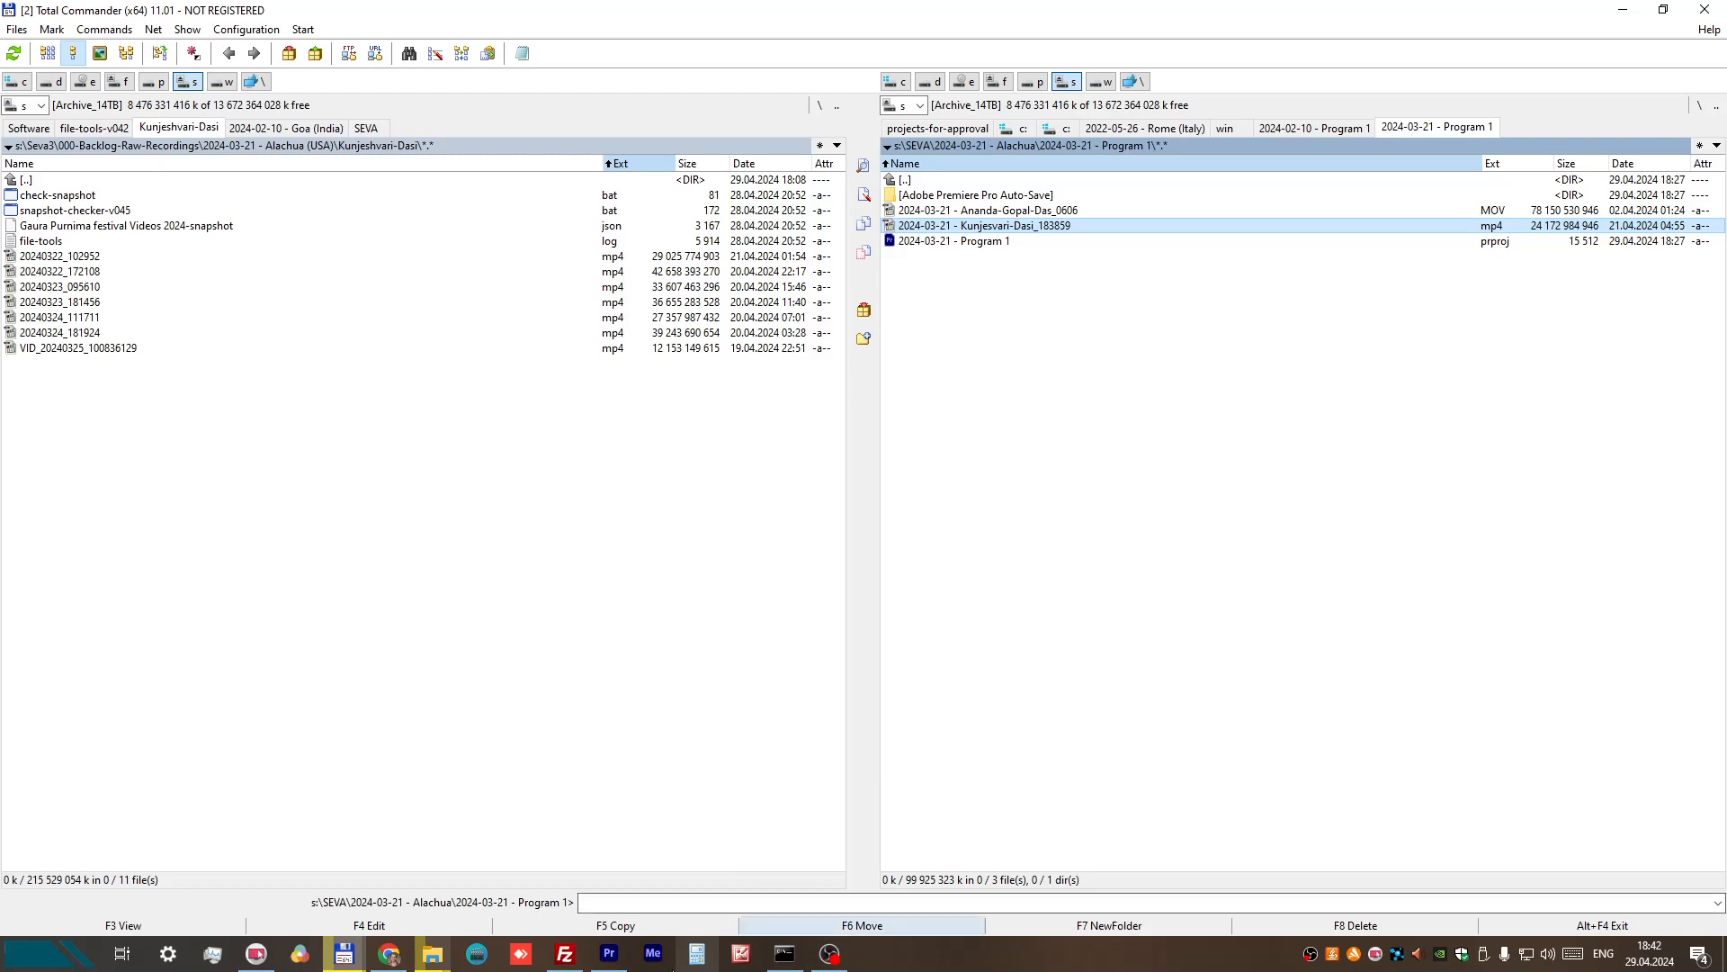
Step: Switch to the Detailed Class Processing spreadsheet in Chrome and examine the Syracuse 2024-04-13 recording statuses and the status legend
click(389, 953)
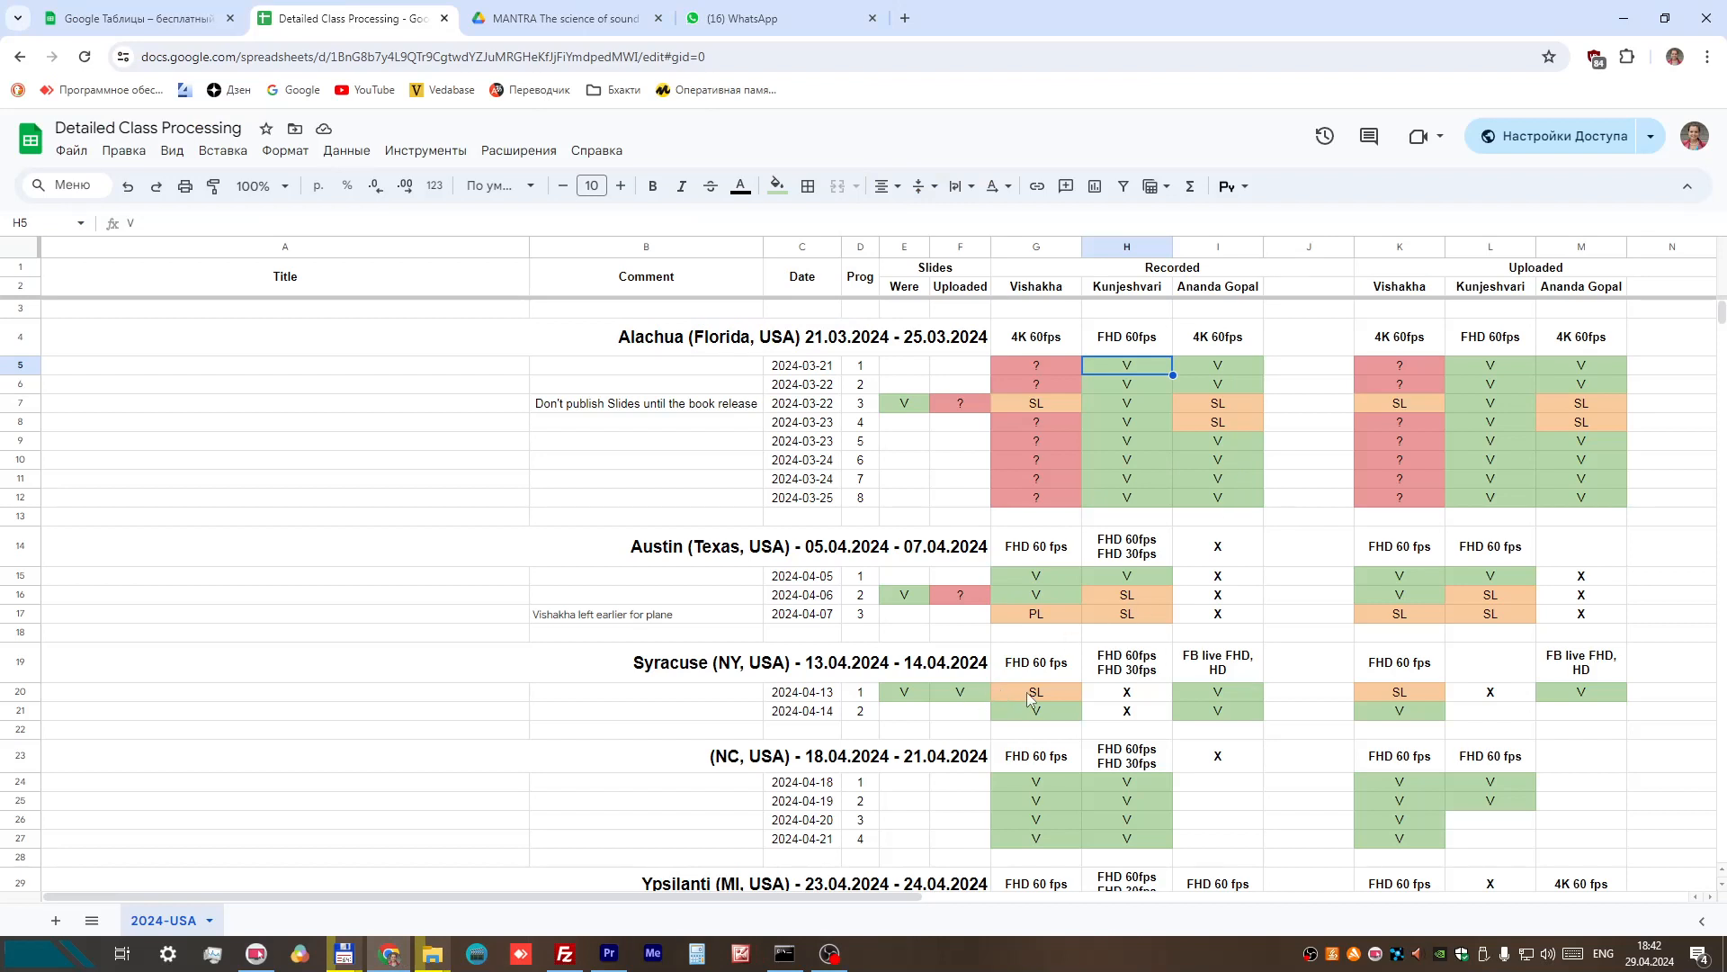
click(1129, 288)
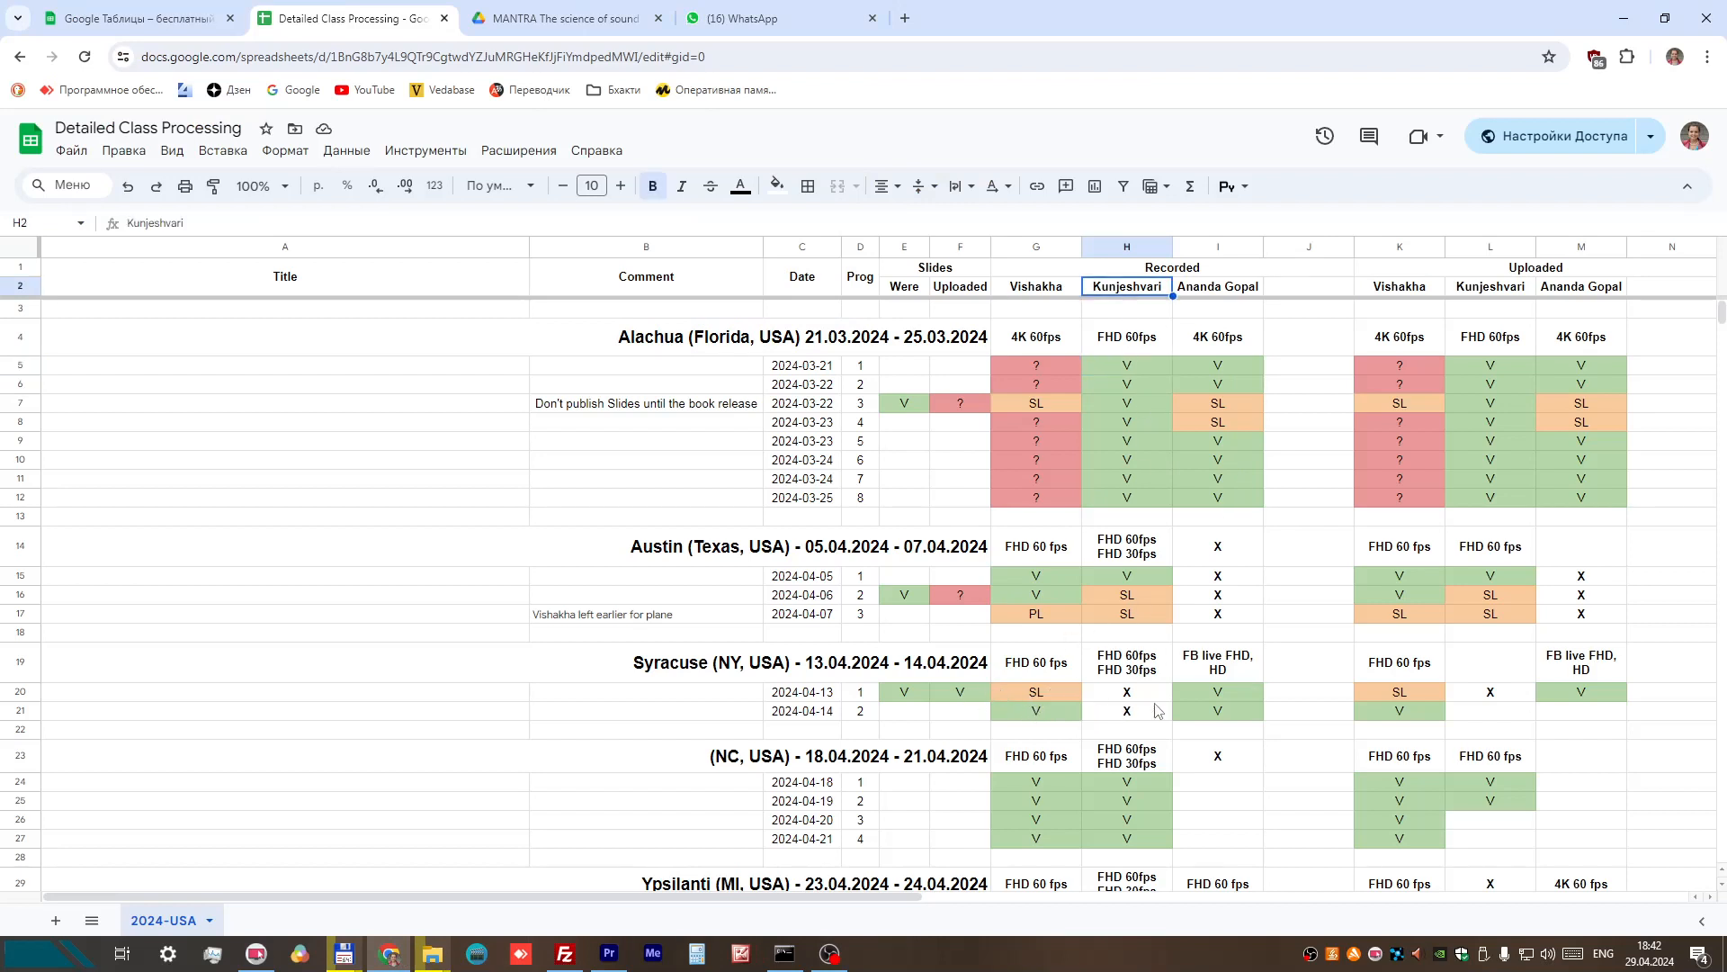
click(1040, 694)
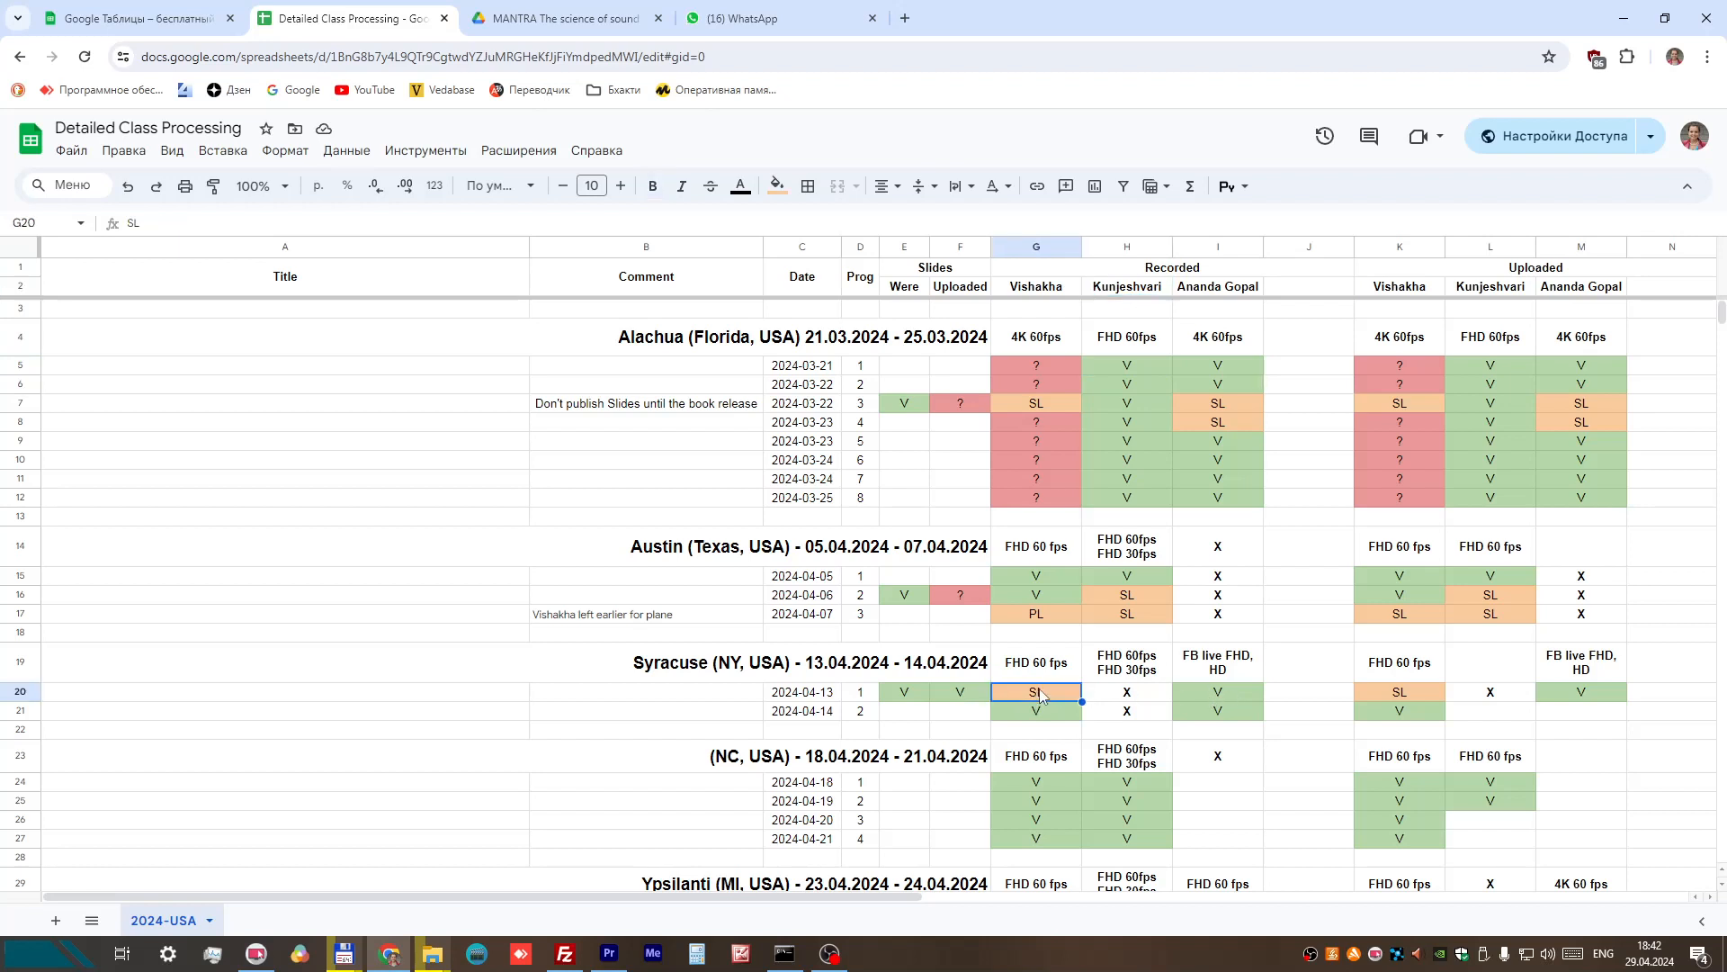
click(1213, 695)
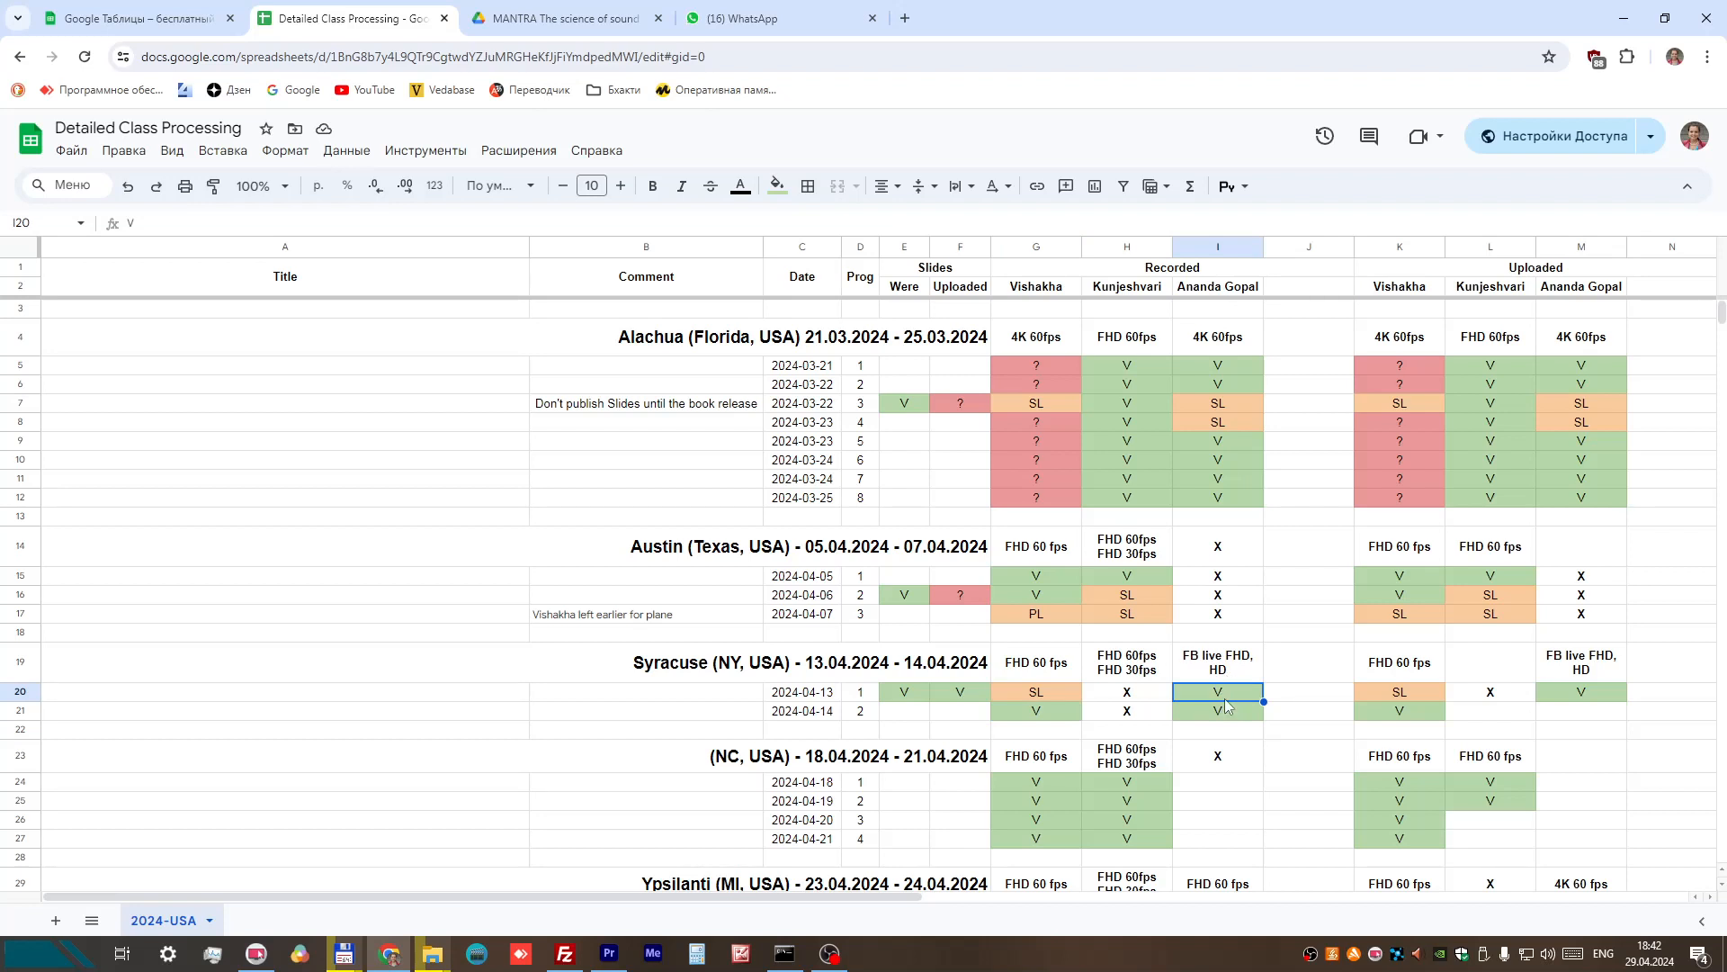
click(1059, 703)
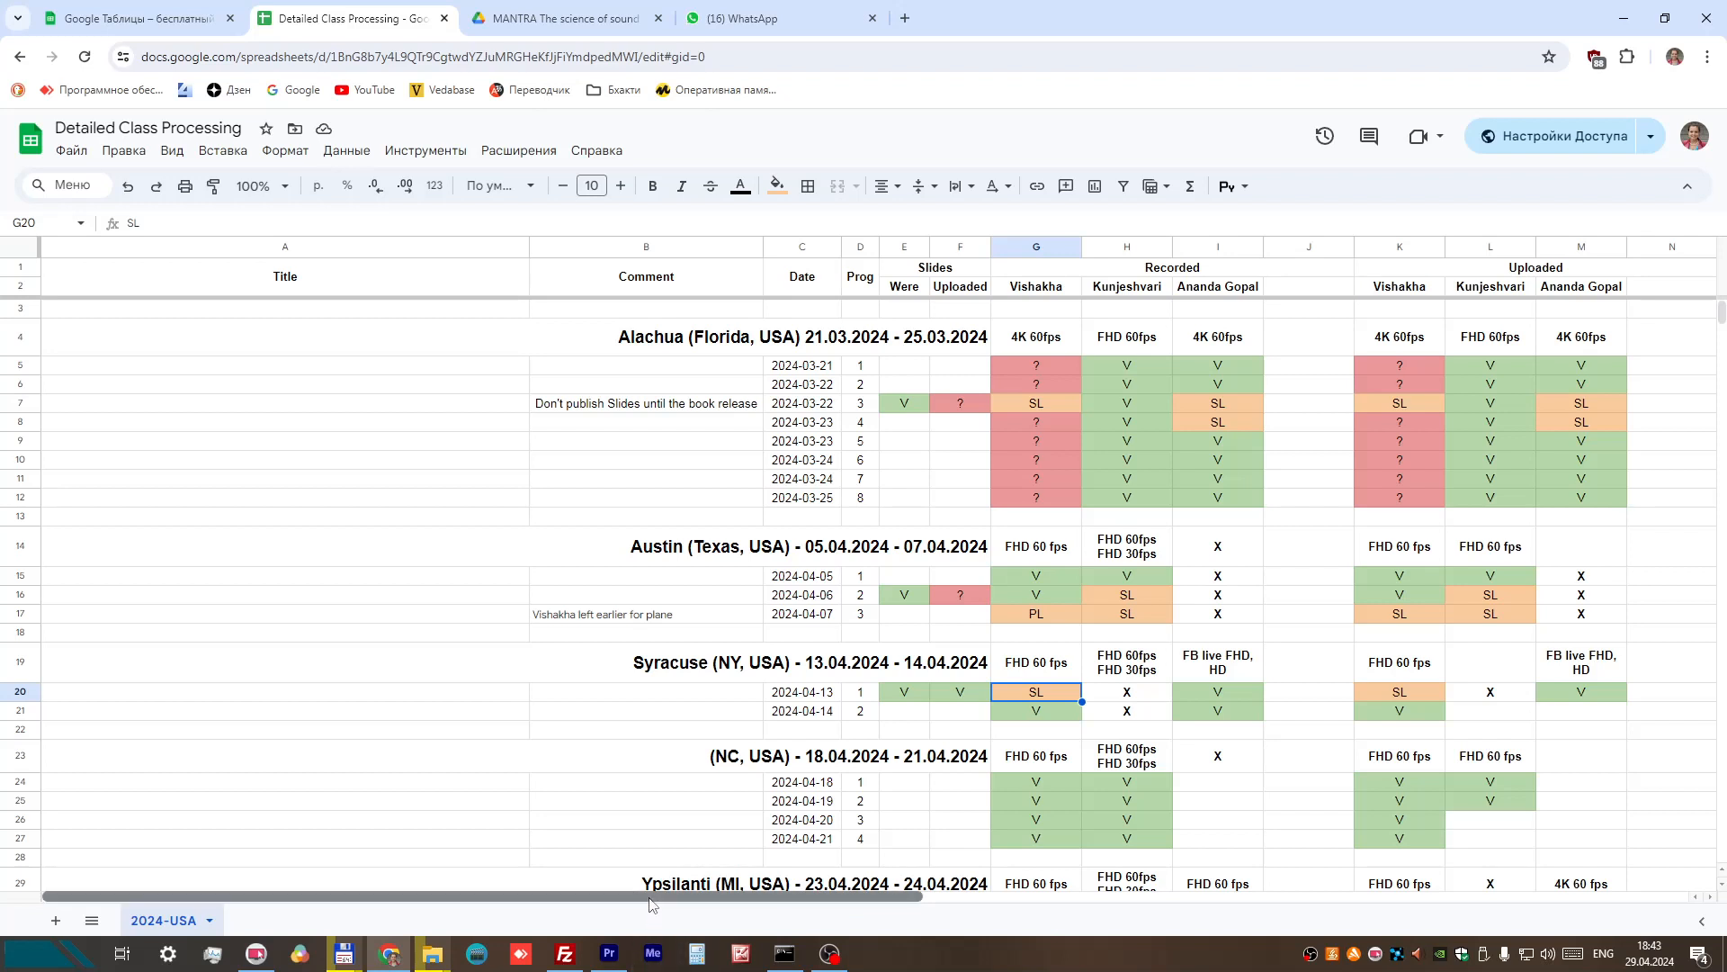
drag(651, 900, 853, 904)
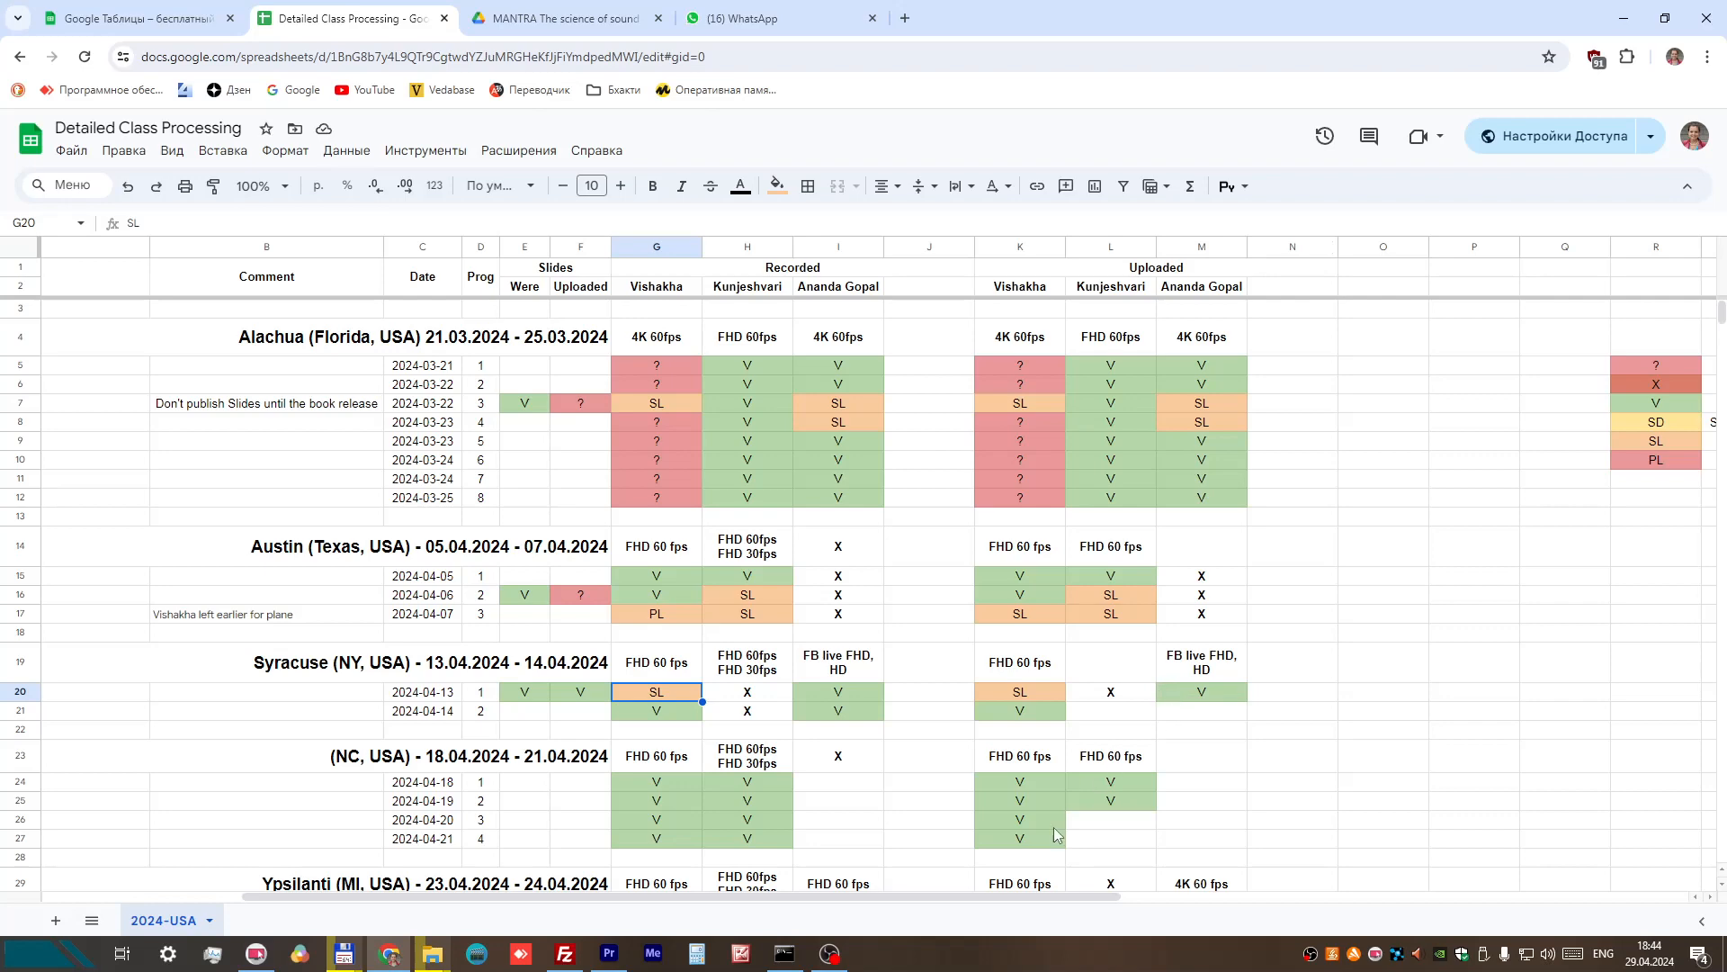
mouse_move(829, 961)
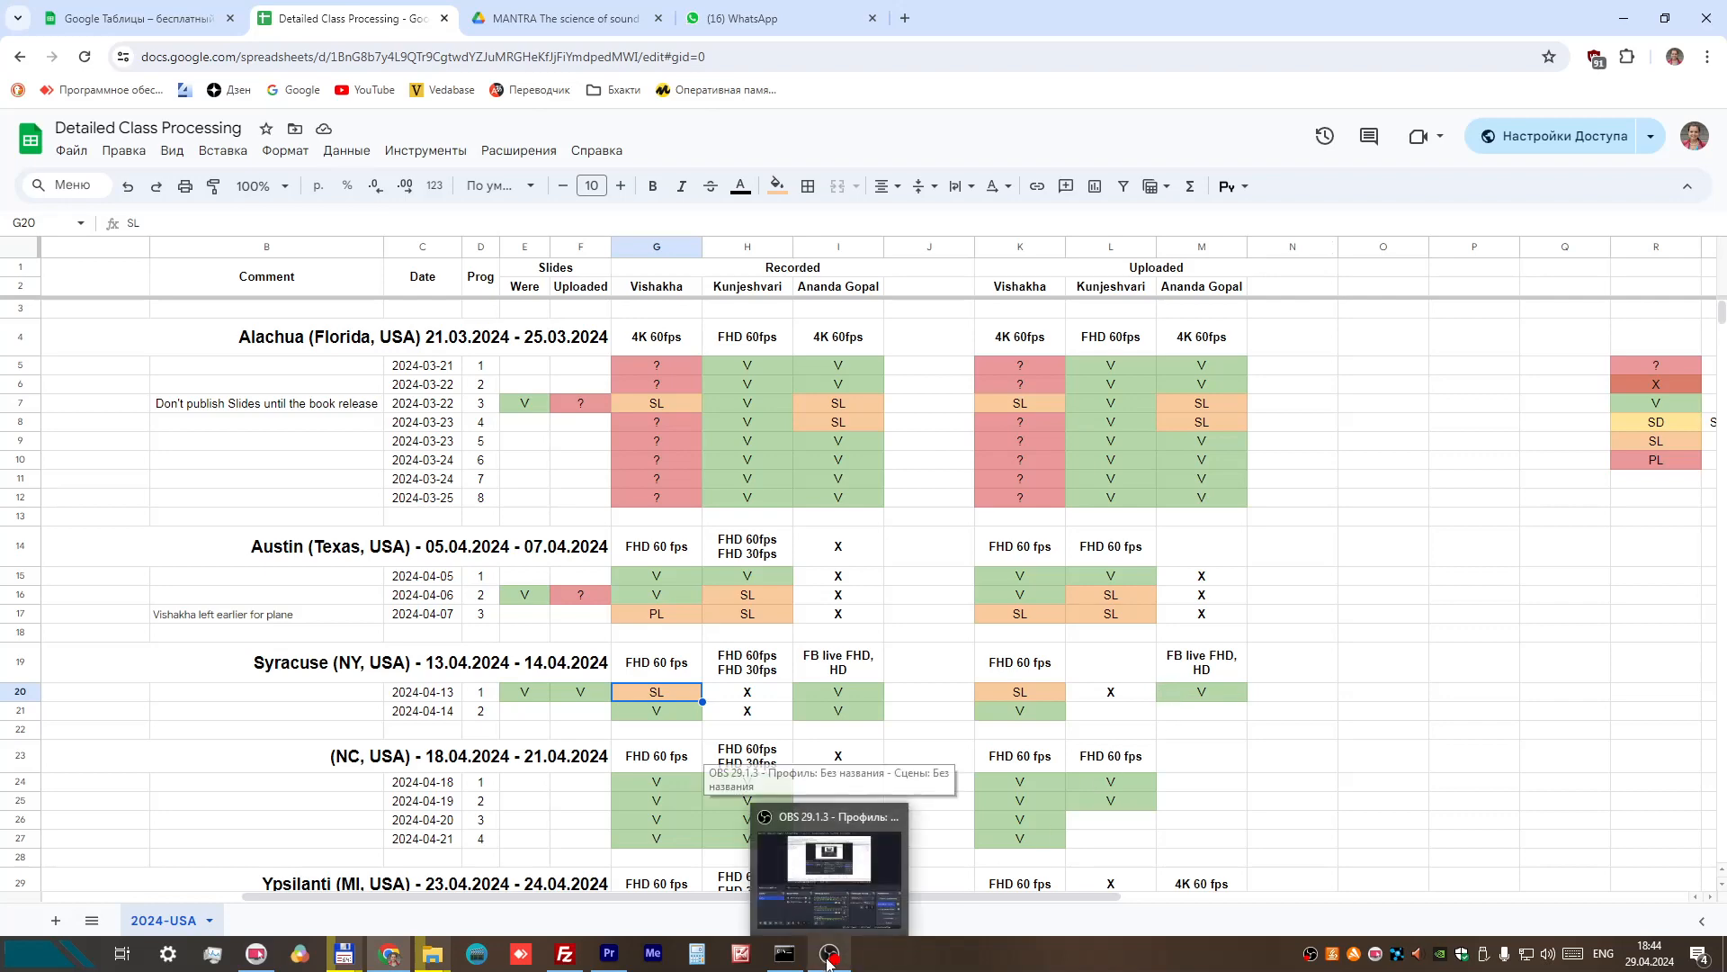
click(853, 860)
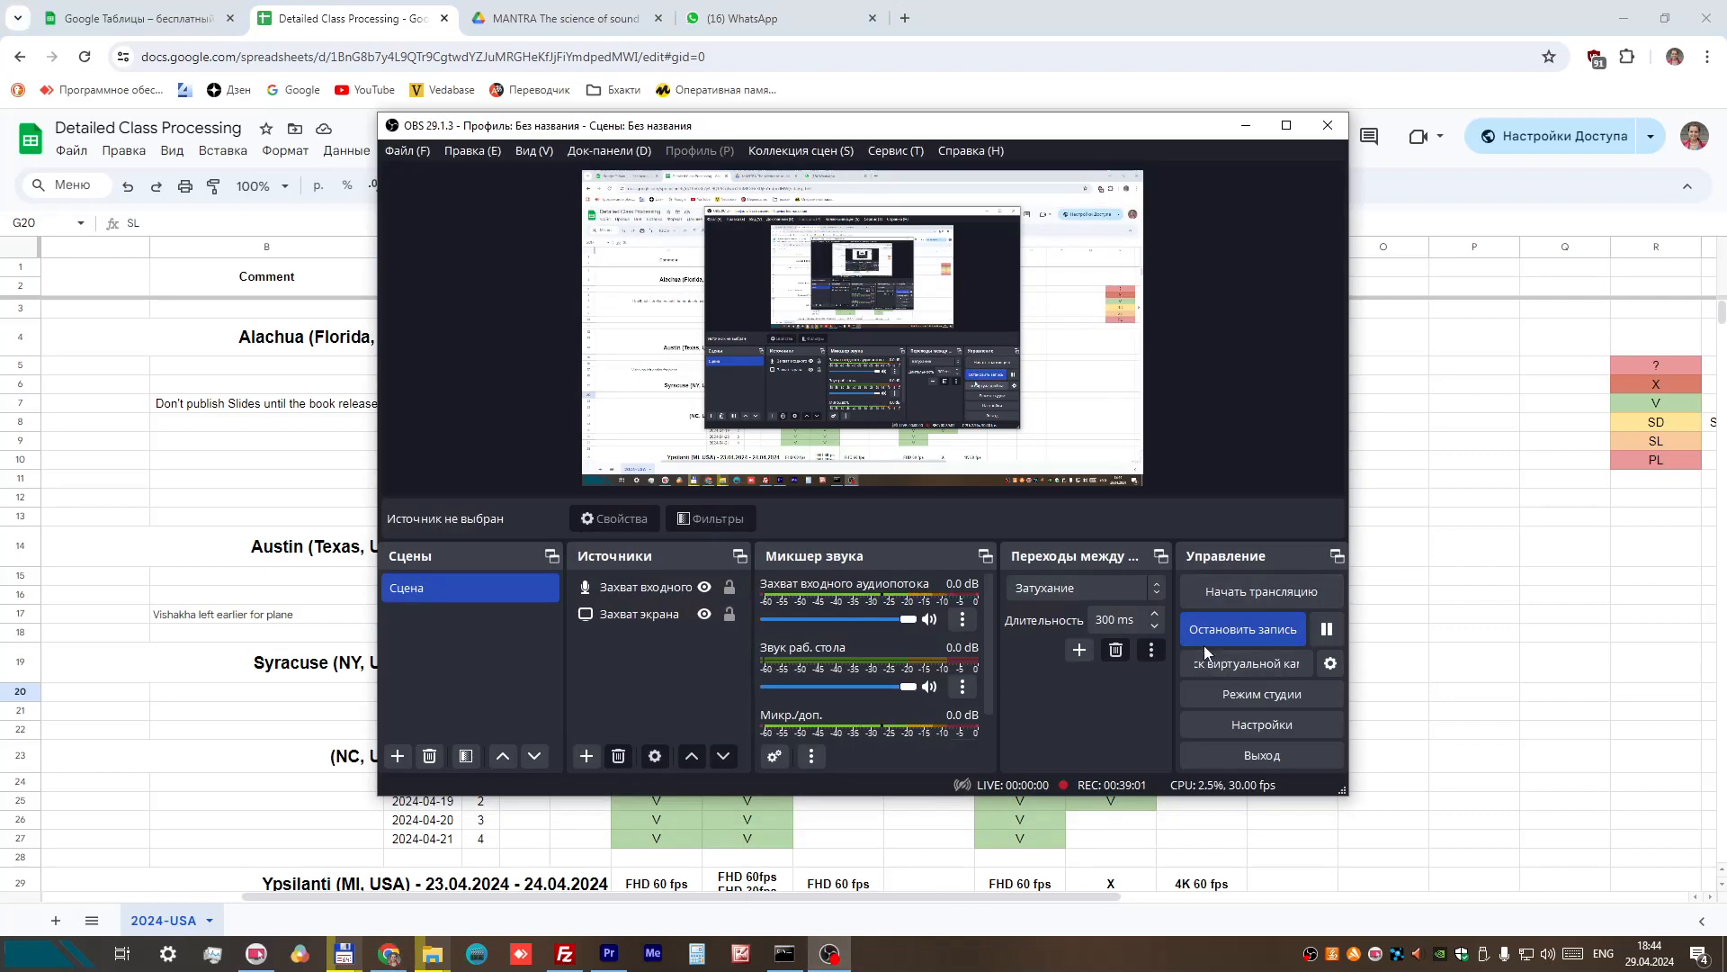